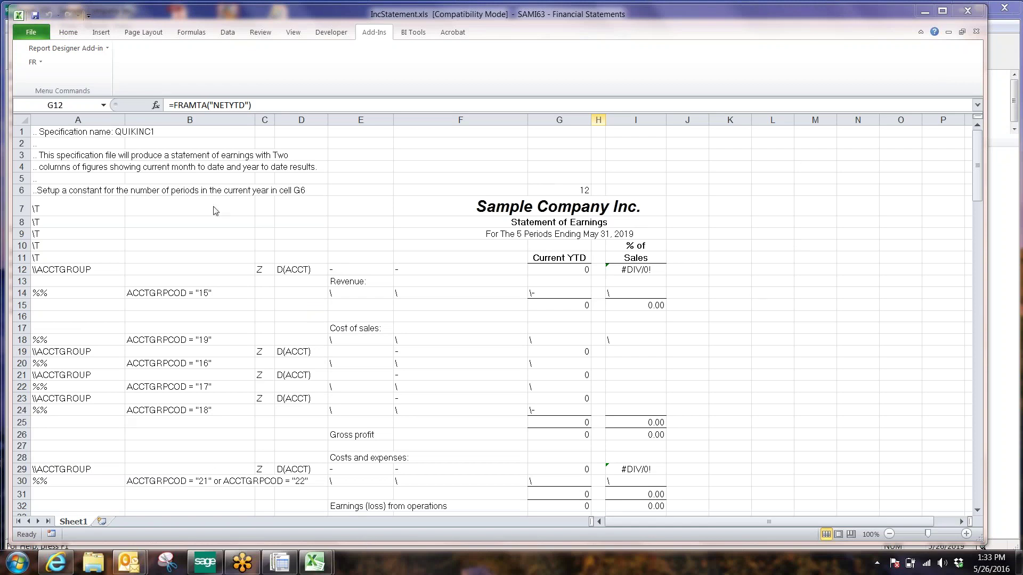
Review the QUIKINC1 income statement specification and the finished Statement of Earnings beneath it
left_click(977, 189)
mouse_move(975, 198)
left_mouse_down()
mouse_move(980, 190)
mouse_move(978, 209)
mouse_move(976, 200)
left_mouse_up()
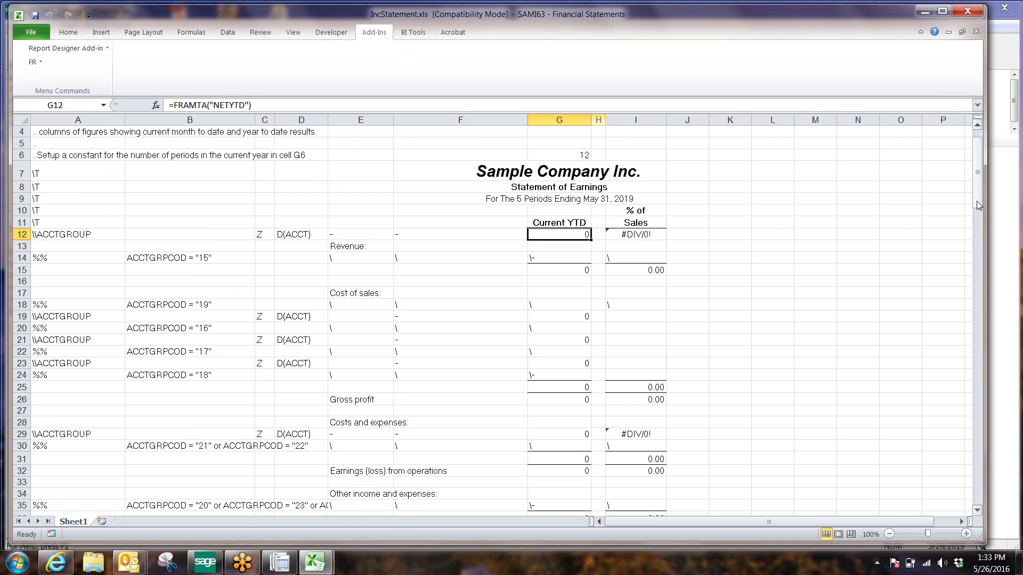
left_click(976, 200)
left_click_drag(976, 200, 977, 176)
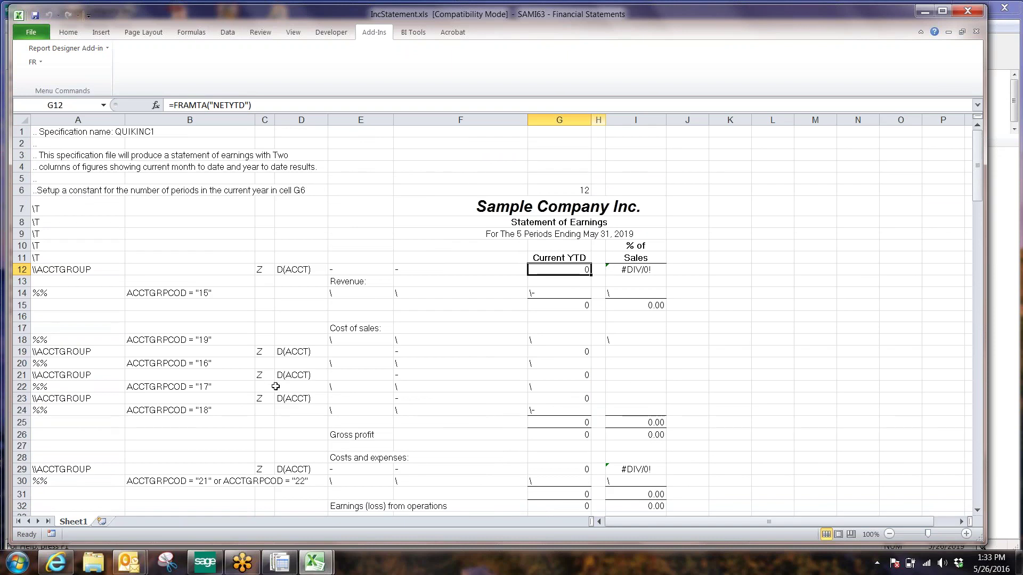
scroll(867, 417, "down", 14)
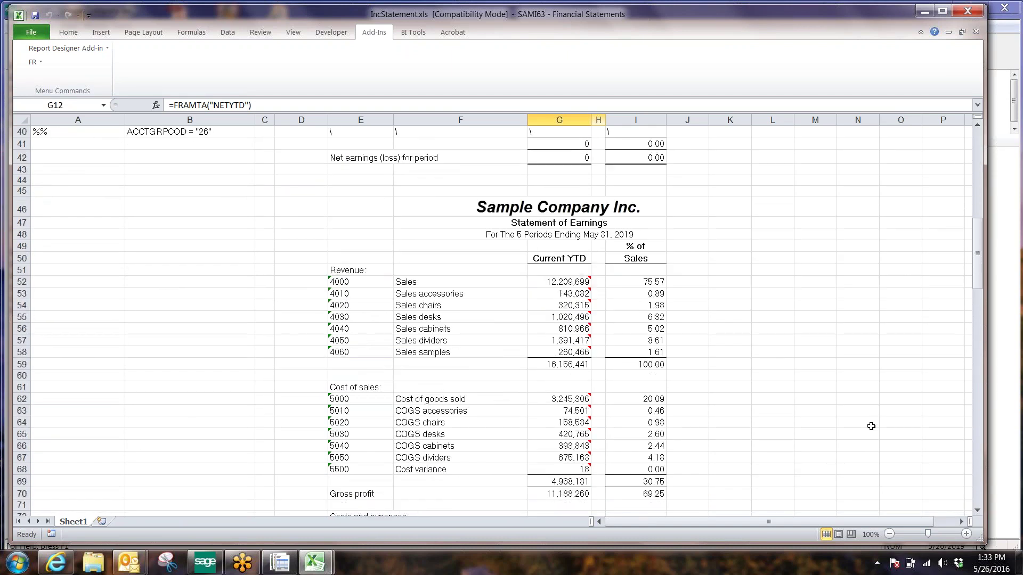
scroll(862, 359, "up", 14)
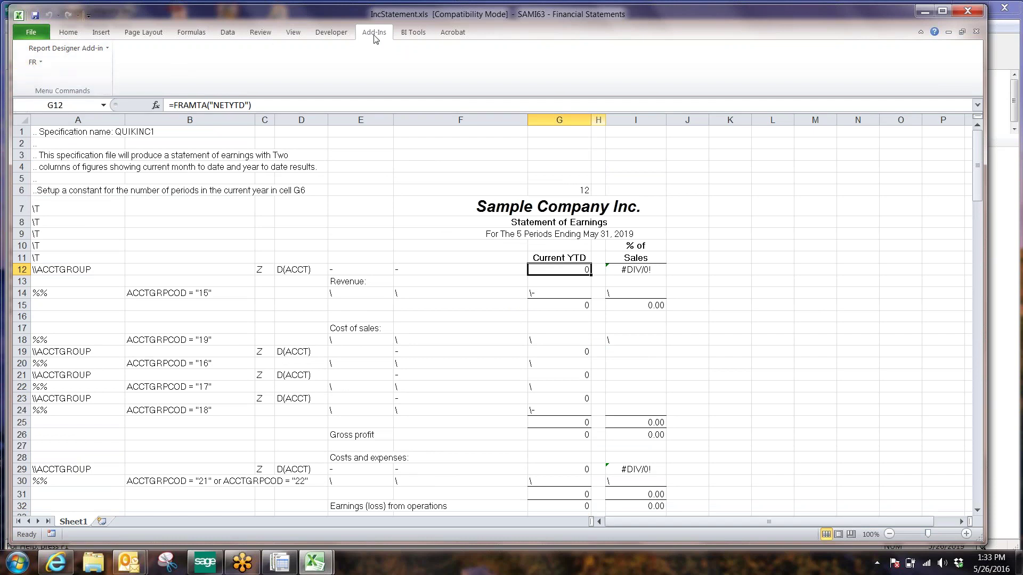
Look through the Financial Reporter help topics on Designing Financial Statements and the Financial Reporter Tutorial, then close the help
left_click(32, 62)
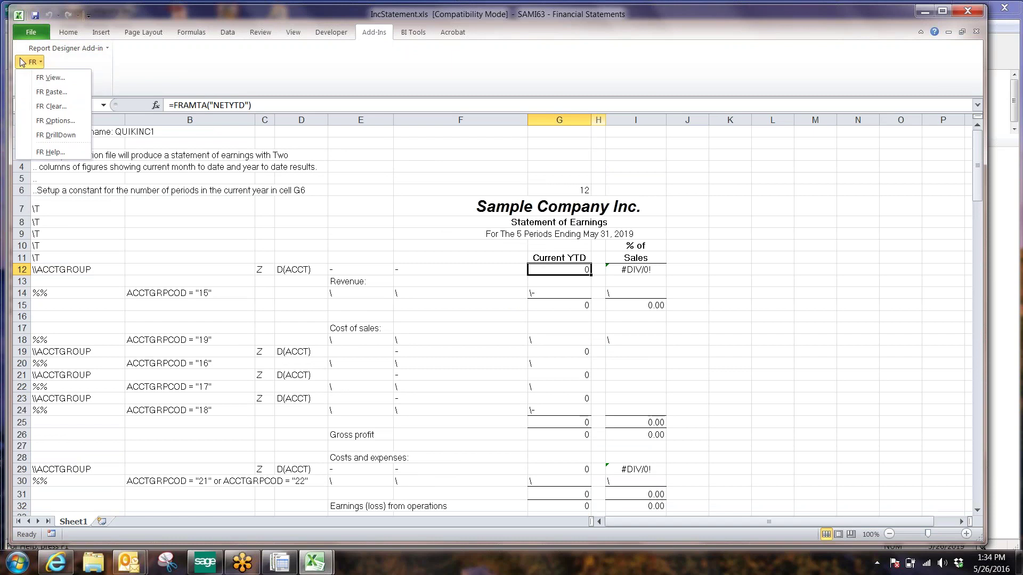
left_click(49, 153)
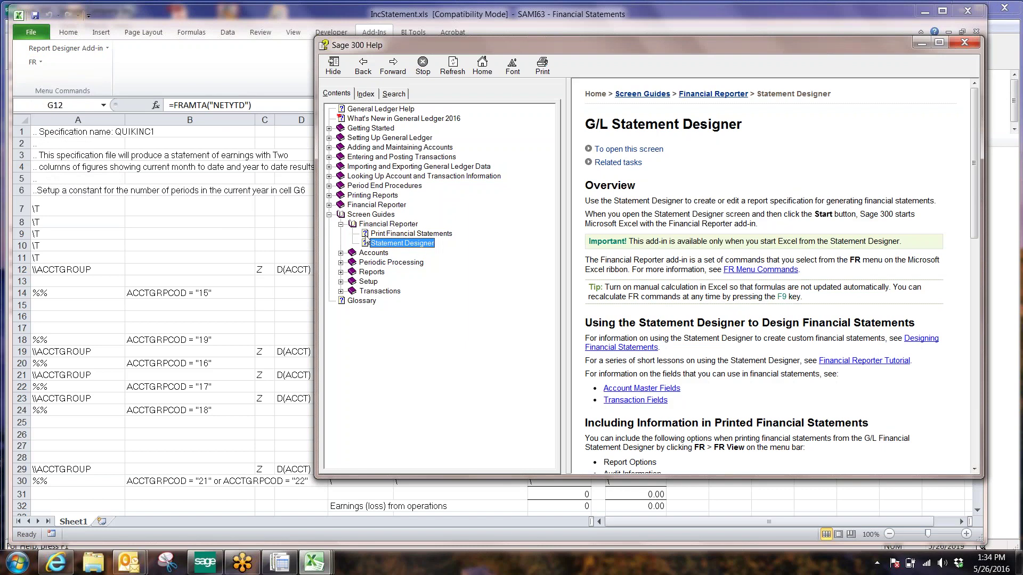
left_click(330, 205)
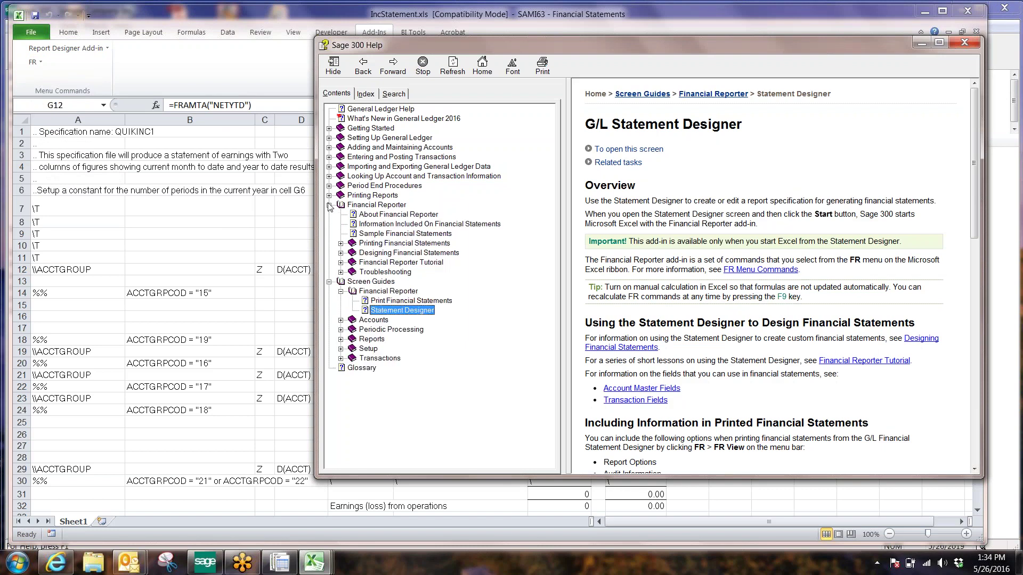
left_click(342, 253)
left_click(367, 253)
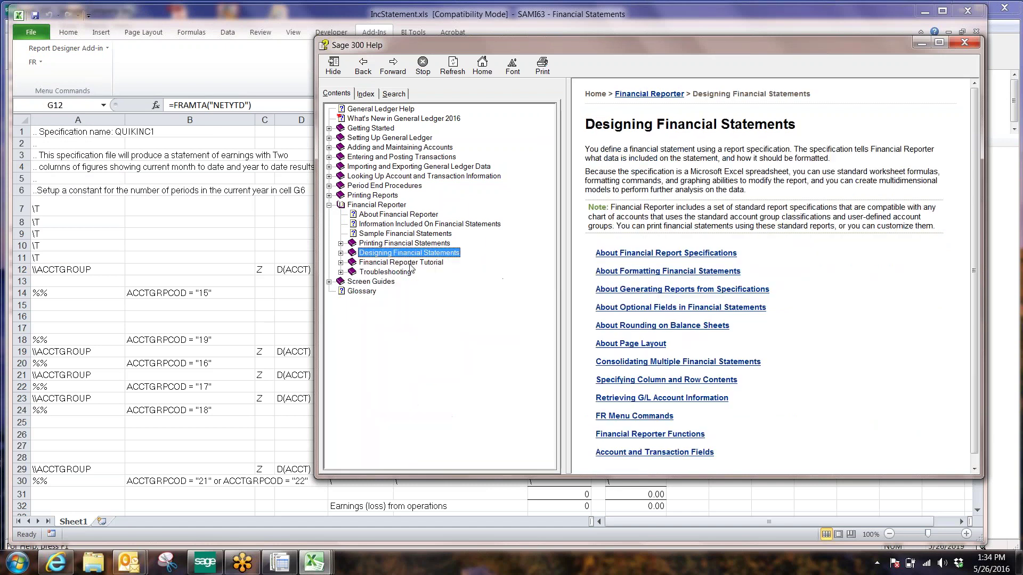
left_click(341, 253)
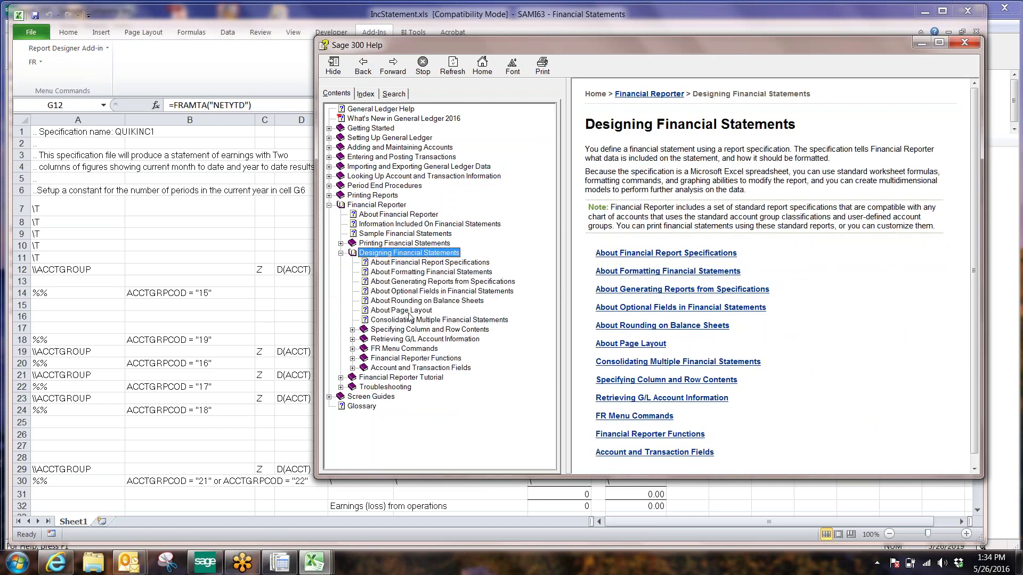
left_click(342, 377)
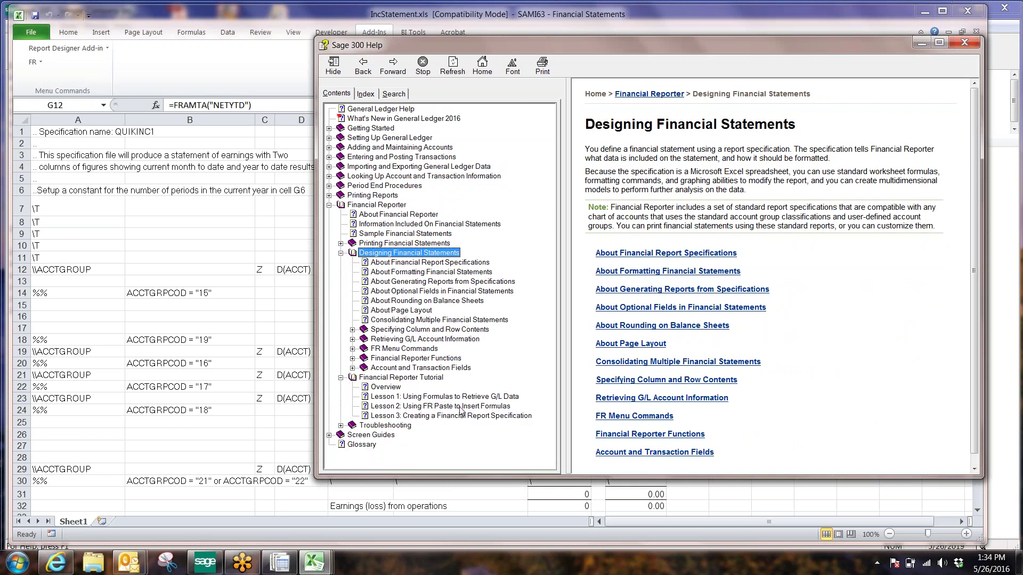
left_click(965, 42)
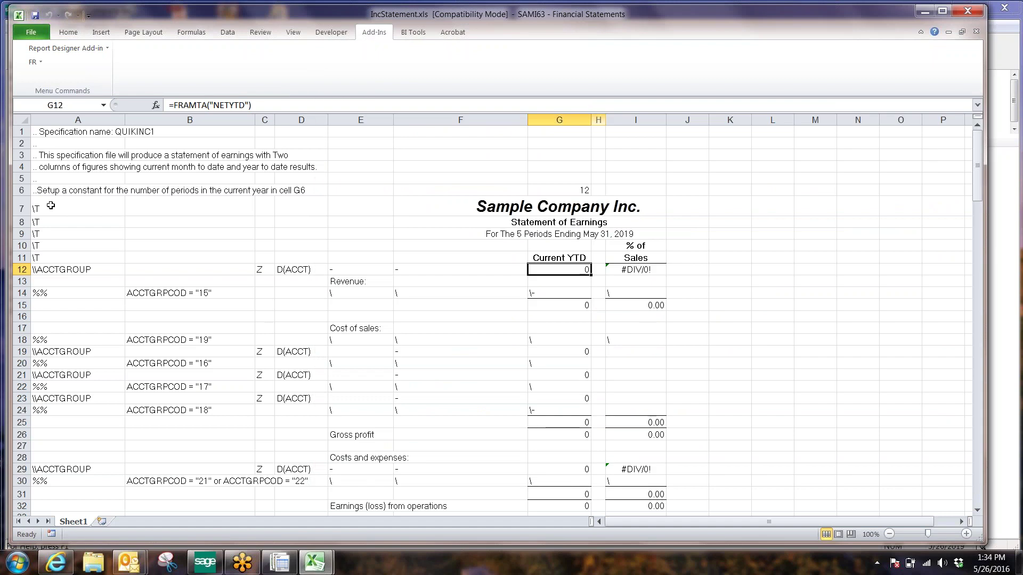
Examine the Current YTD column, its G12 formula and the account group 15 specification in row 14
scroll(714, 366, "down", 1)
scroll(715, 366, "up", 1)
left_click(564, 121)
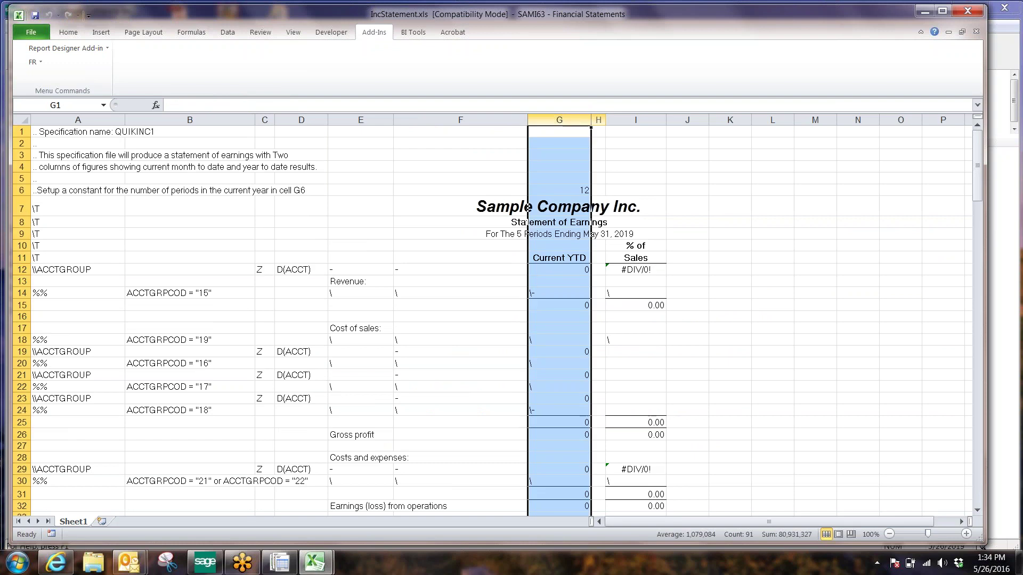
left_click(554, 270)
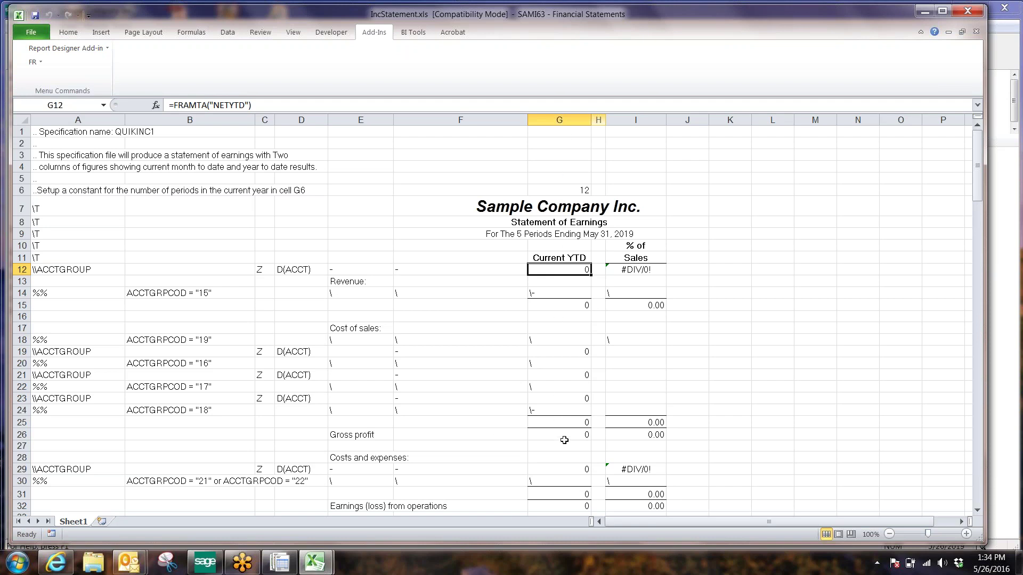
left_click(21, 293)
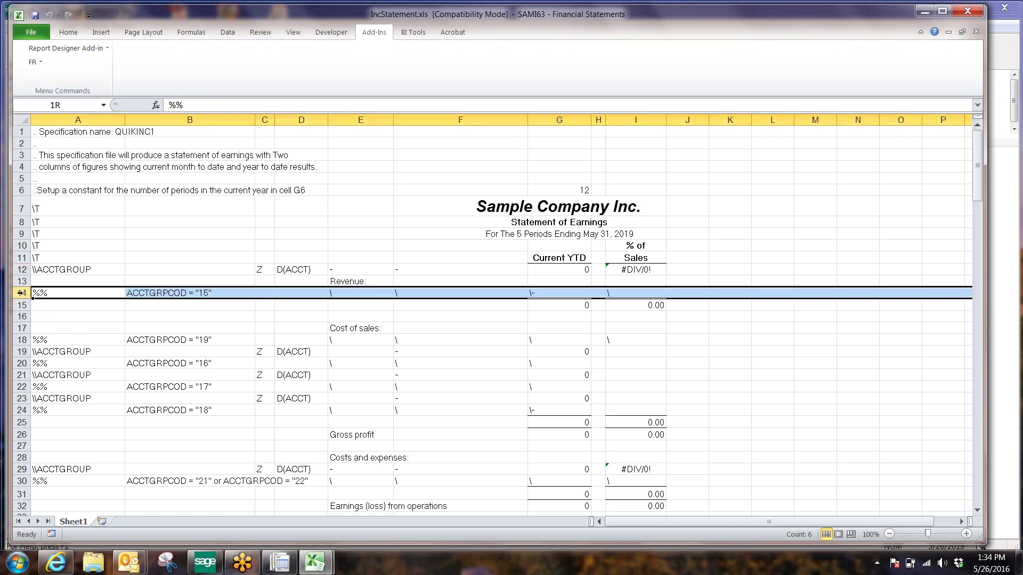
left_click(86, 296)
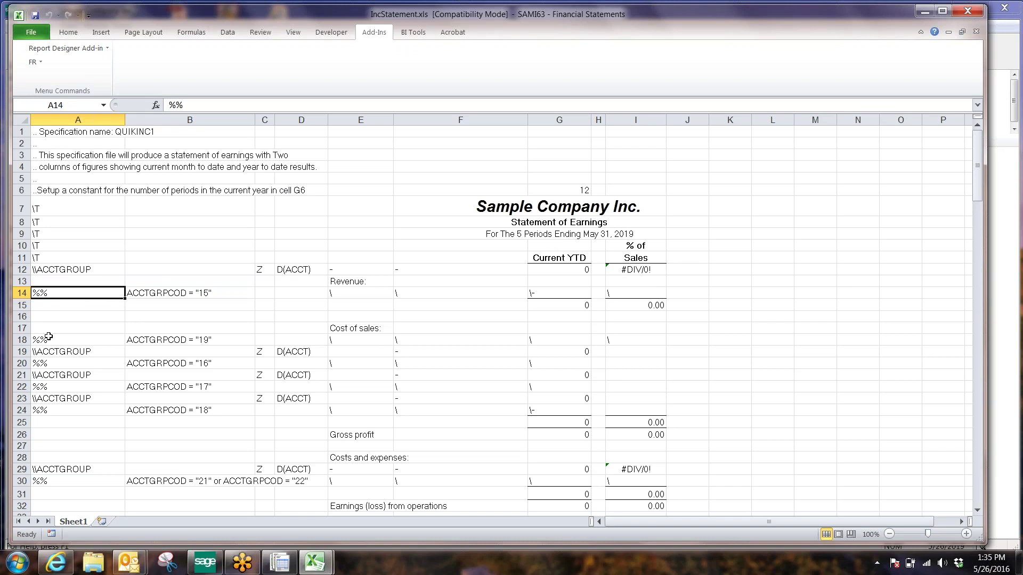
Inspect the default row 12 of the specification and the FR prefix of the formula in G12 without changing it
left_click(564, 271)
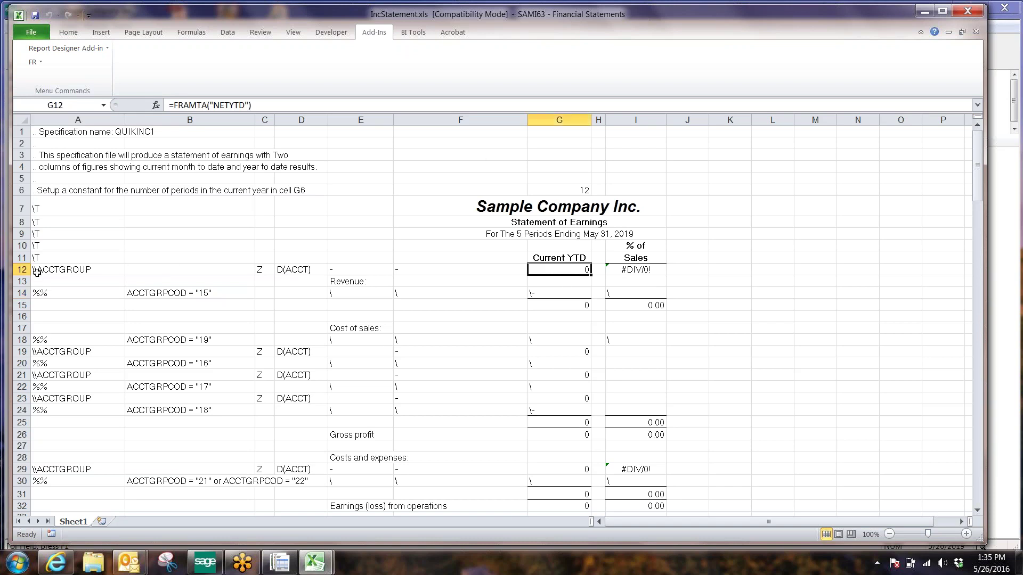
left_click(20, 270)
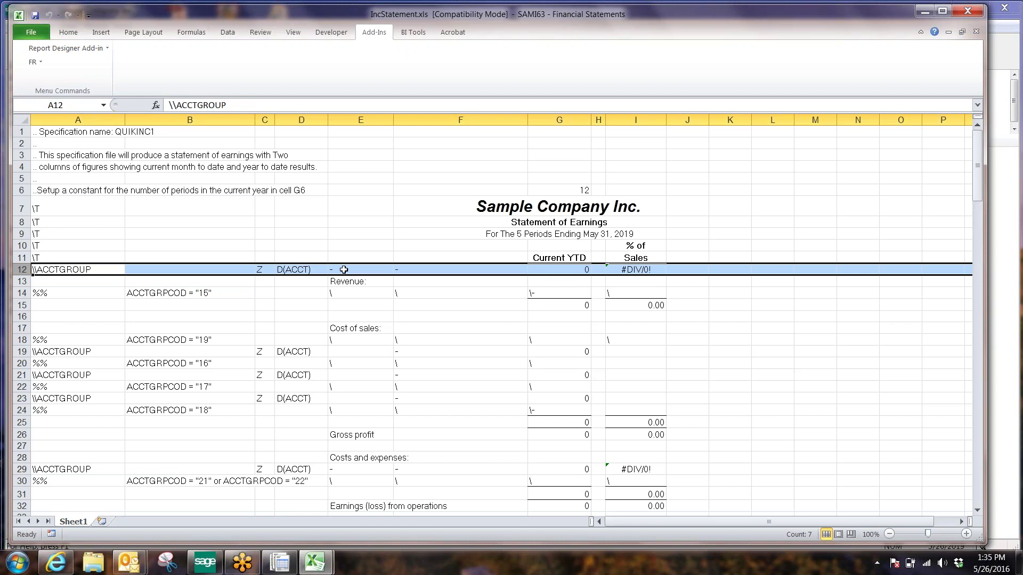
left_click(566, 271)
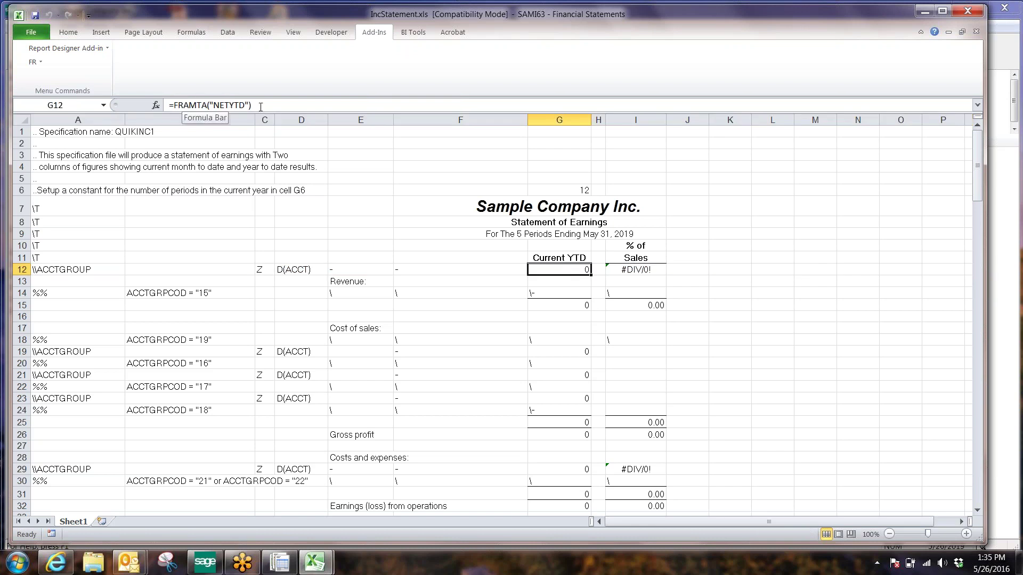
left_click(175, 105)
left_click_drag(174, 105, 184, 105)
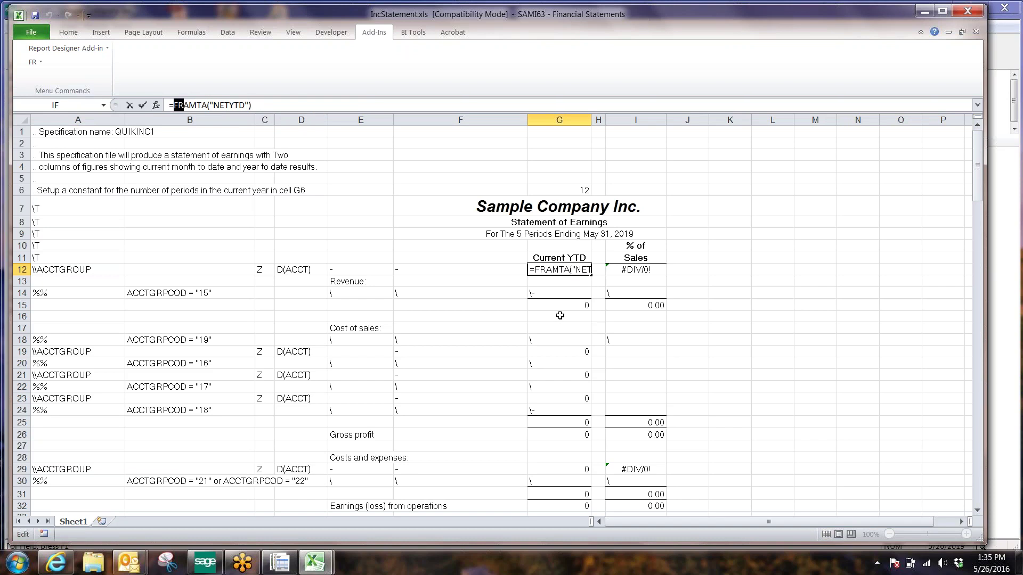
key("Escape")
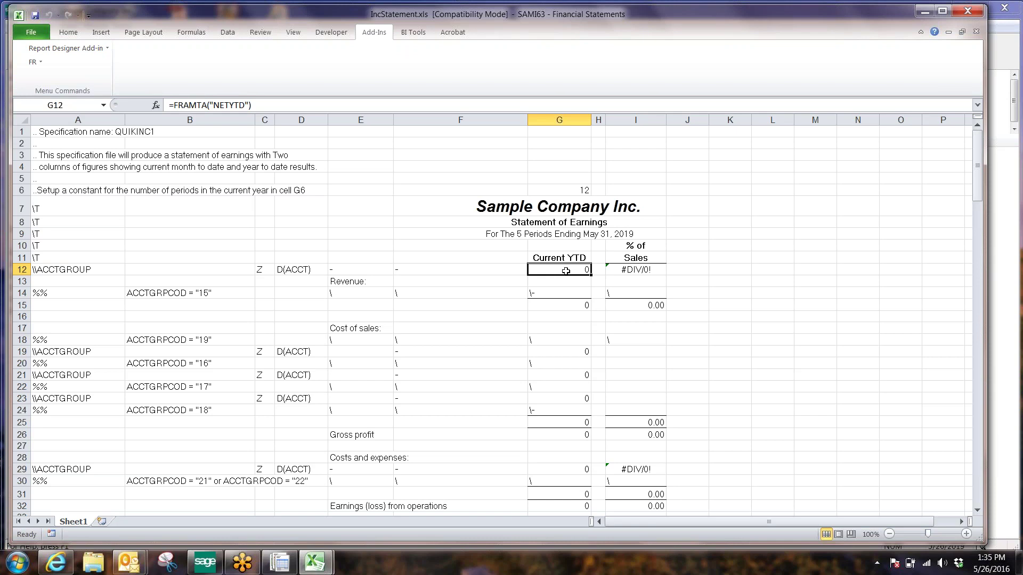
Open the FR Paste function builder for cell G12 and choose the FRAMTA function
left_click(33, 62)
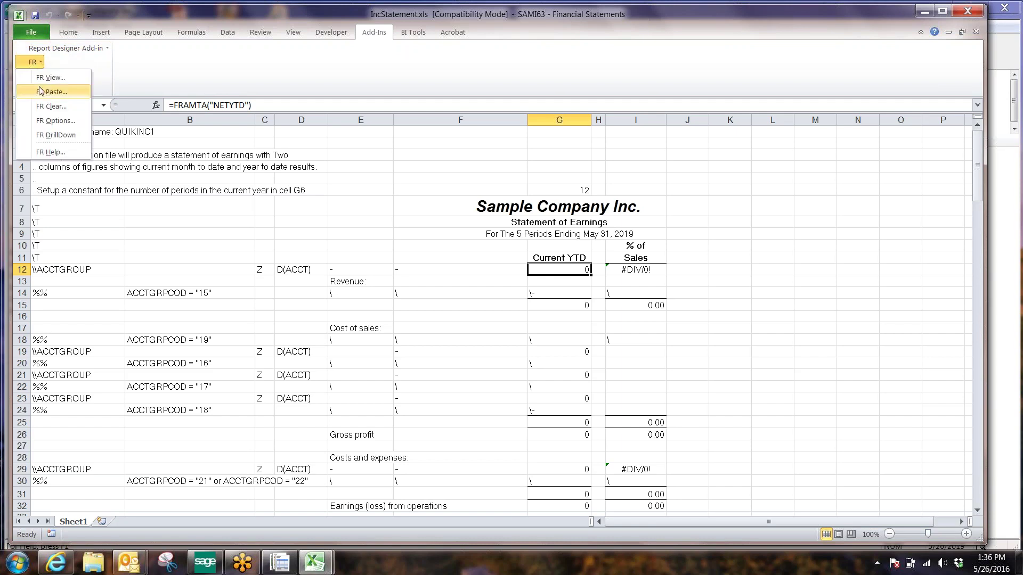
left_click(588, 274)
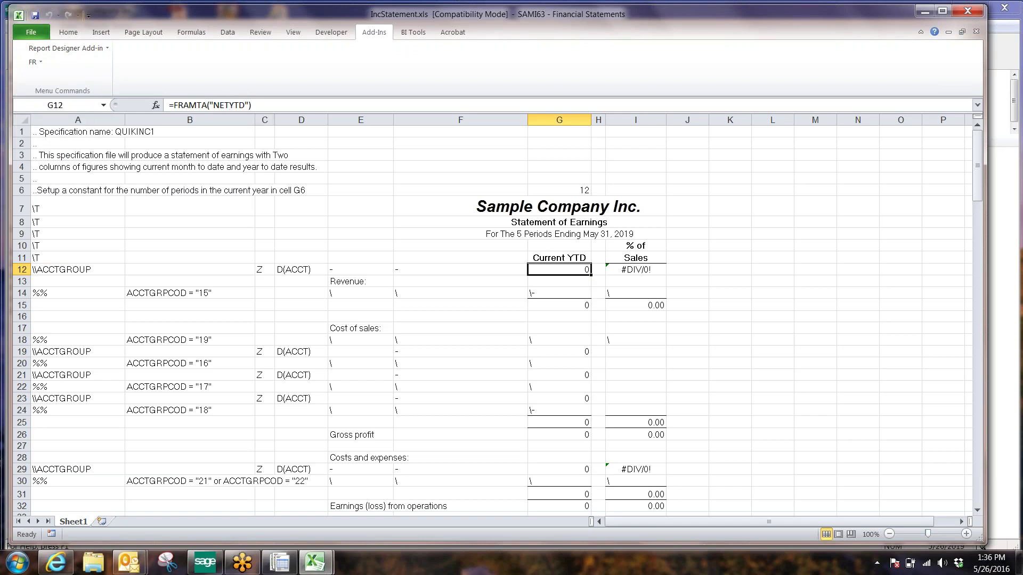
left_click(35, 62)
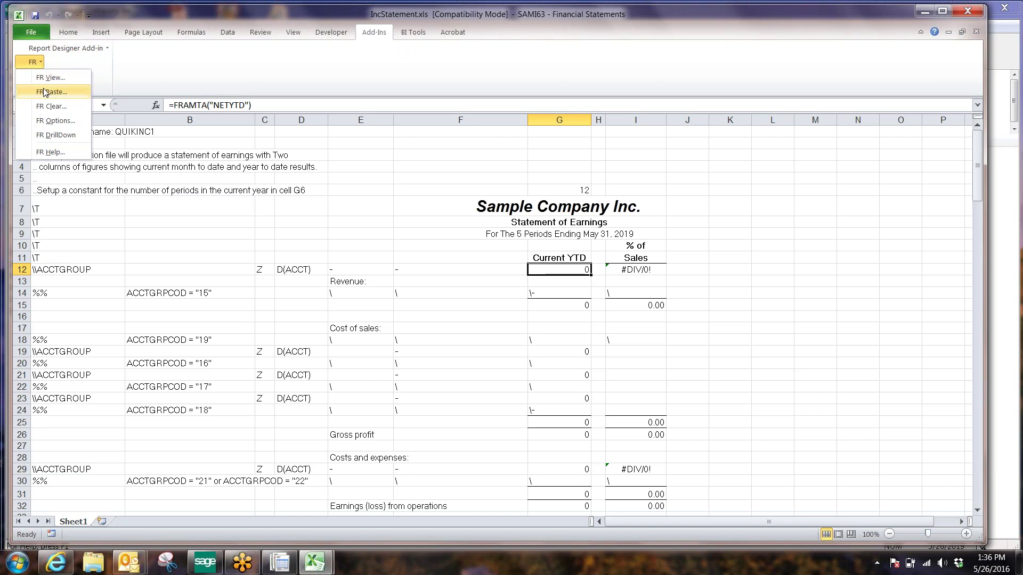
left_click(45, 91)
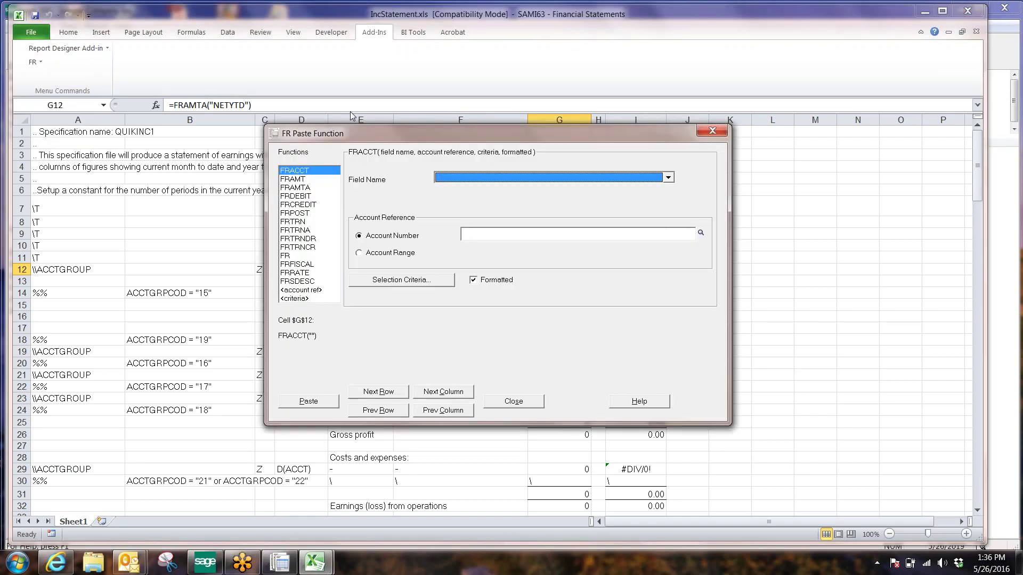
left_click_drag(468, 134, 467, 154)
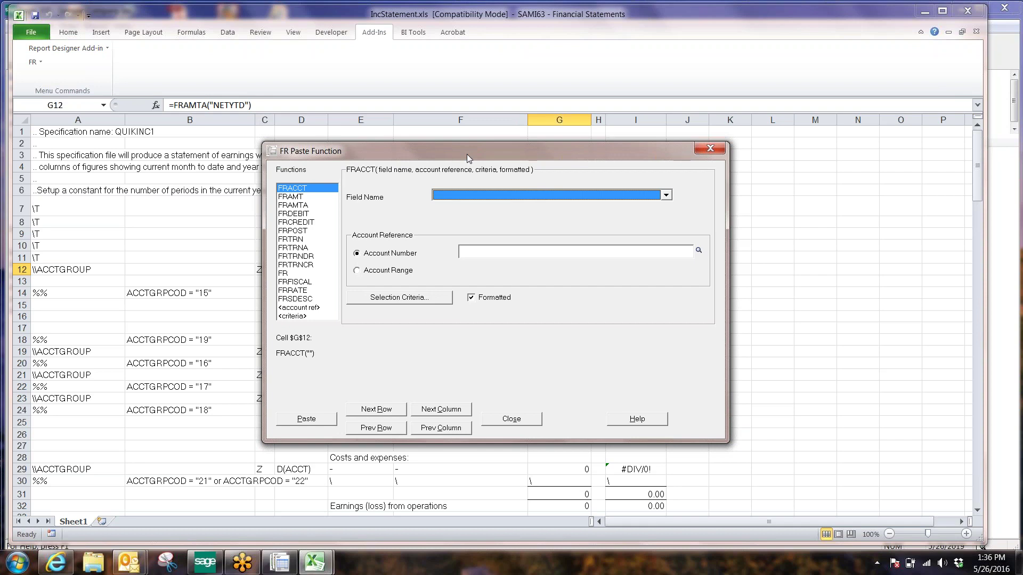
left_click(293, 207)
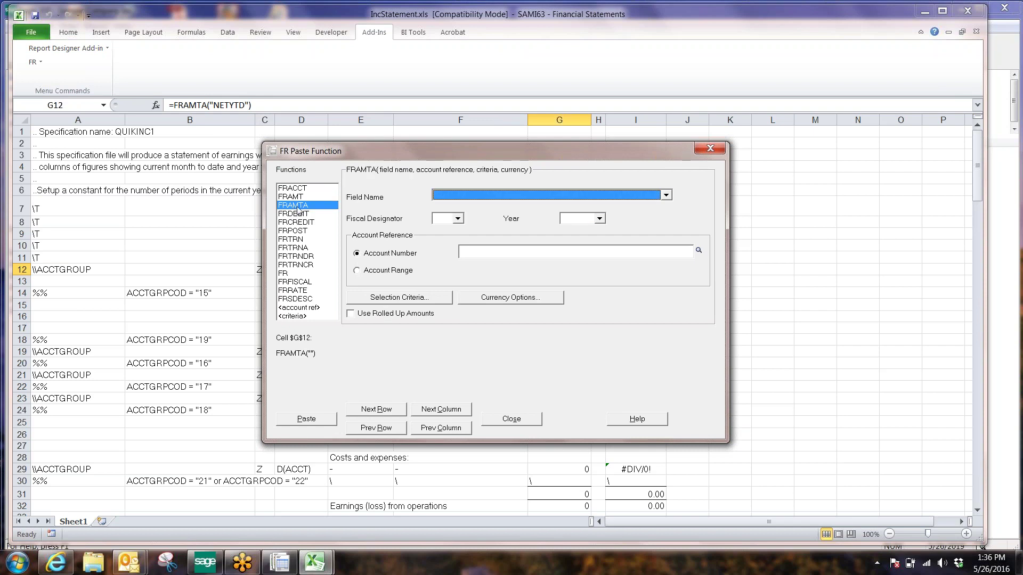
Browse the balance and net amount fields offered for the FRAMTA function, returning to the start of the list
left_click(666, 196)
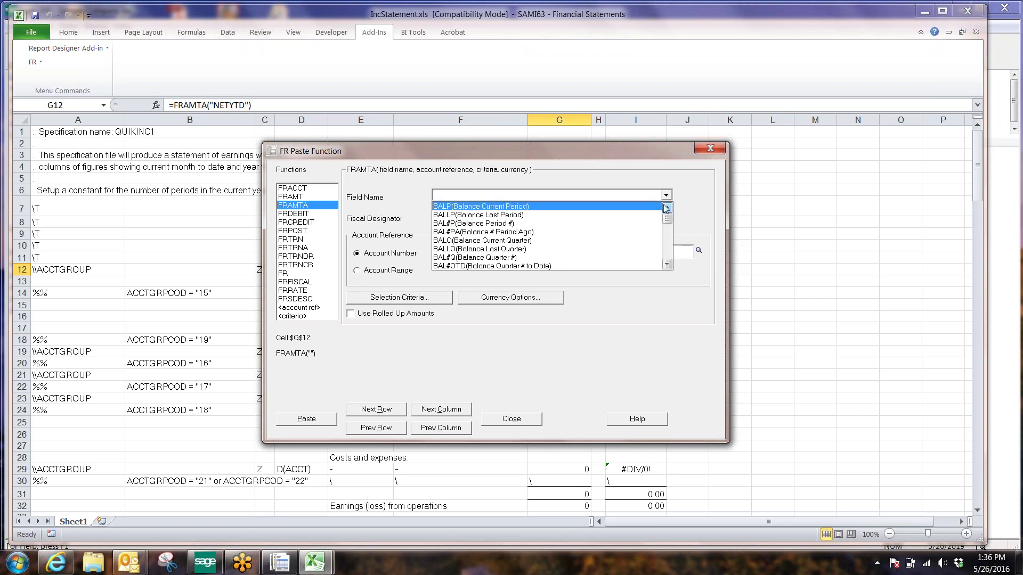
left_click(667, 265)
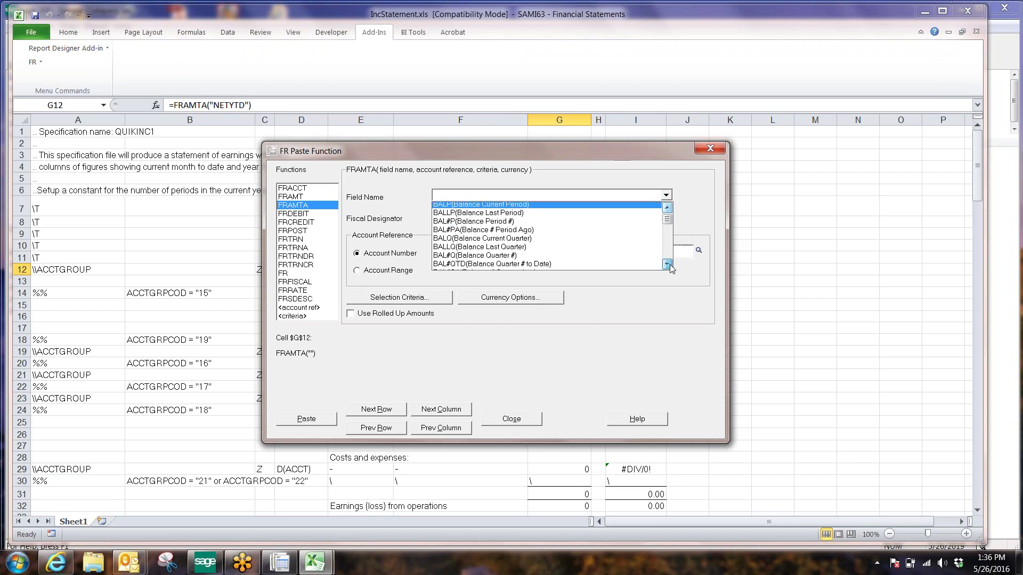
left_click(667, 264)
left_click(667, 265)
left_click(667, 264)
left_click(666, 264)
left_click(667, 264)
left_click(667, 265)
left_click(667, 265)
left_click(667, 265)
left_click(667, 264)
left_click(667, 264)
left_click(667, 264)
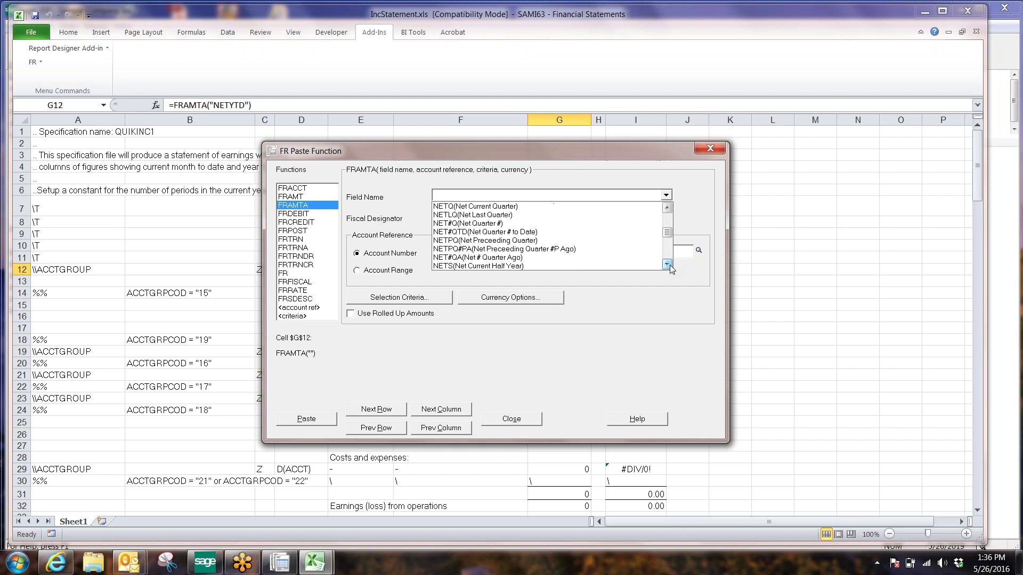
left_click_drag(668, 240, 436, 211)
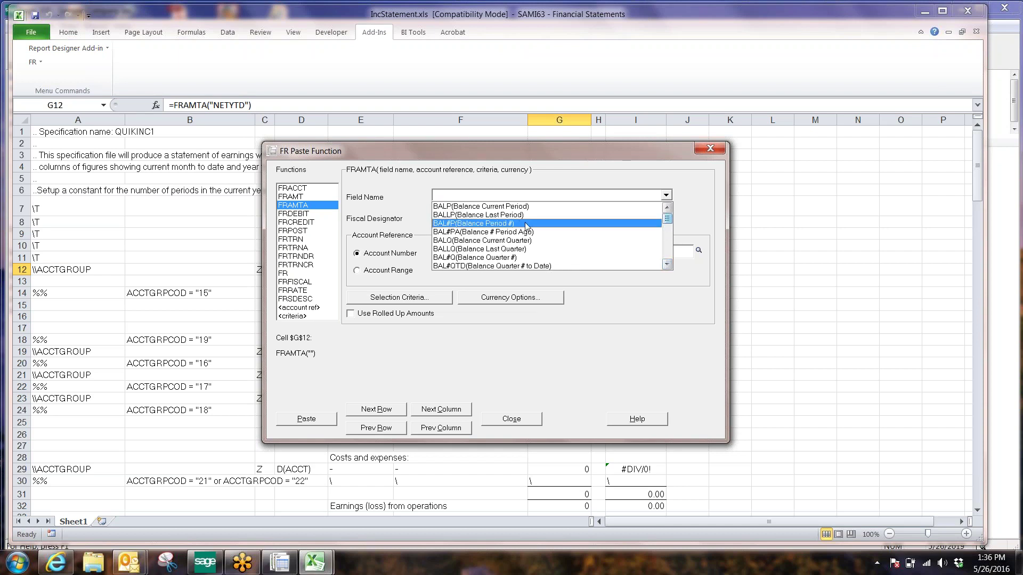
Set the FRAMTA function's field name to NETYTD (Net Year to Date) and reposition the dialog
left_click(669, 254)
left_click(669, 254)
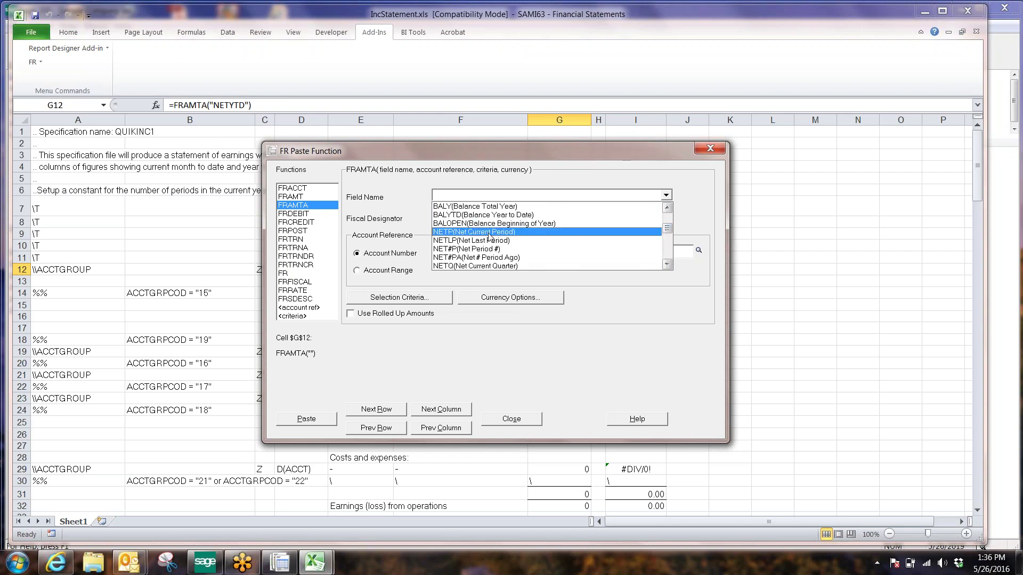
left_click(667, 265)
left_click(667, 265)
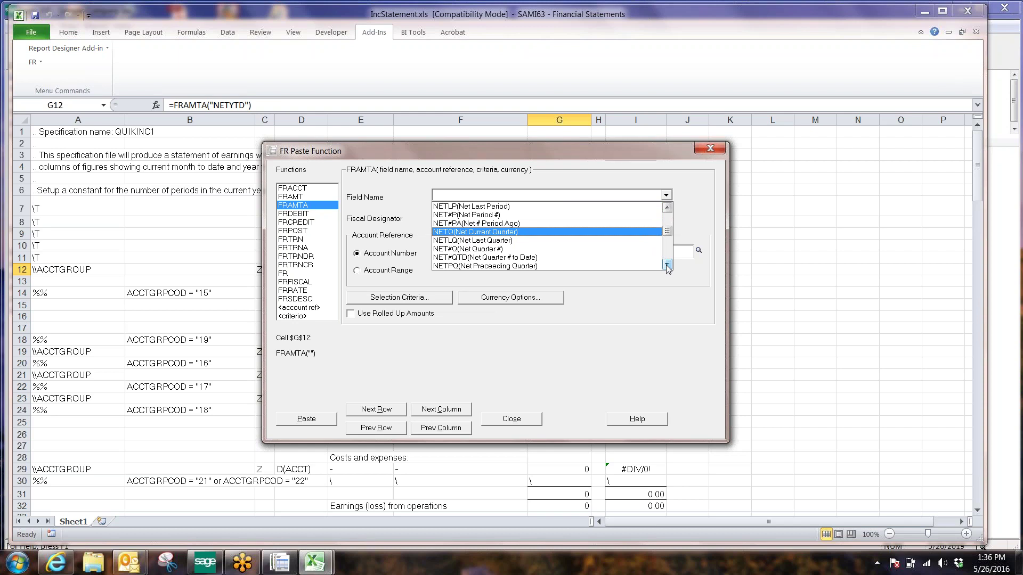
left_click(667, 265)
left_click(668, 265)
left_click(667, 265)
left_click(667, 265)
left_click(667, 265)
left_click(668, 265)
left_click(667, 265)
left_click(668, 264)
left_click(668, 264)
left_click(667, 265)
left_click(667, 265)
left_click(667, 264)
left_click(667, 265)
left_click(667, 265)
left_click(667, 264)
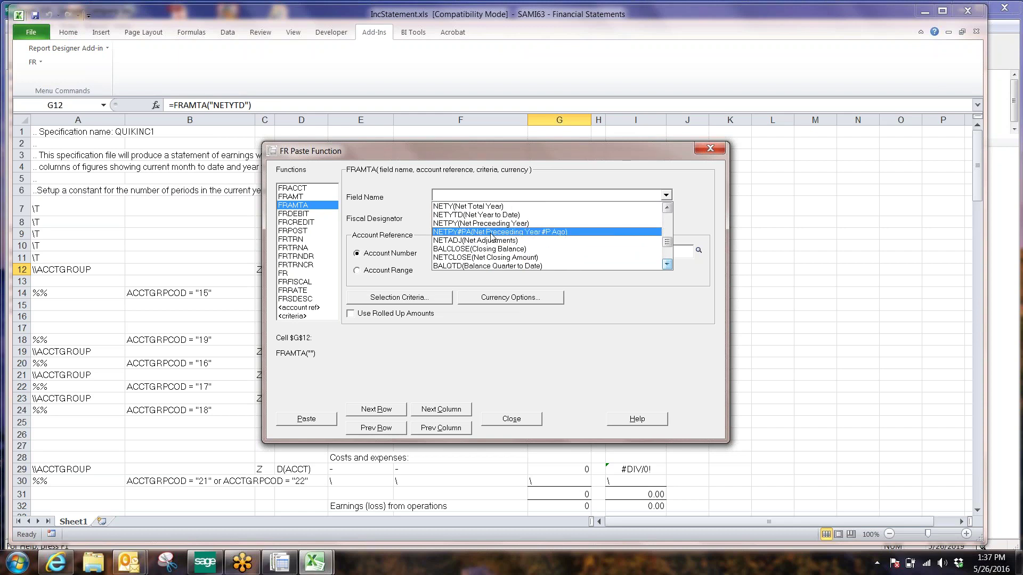
left_click(466, 215)
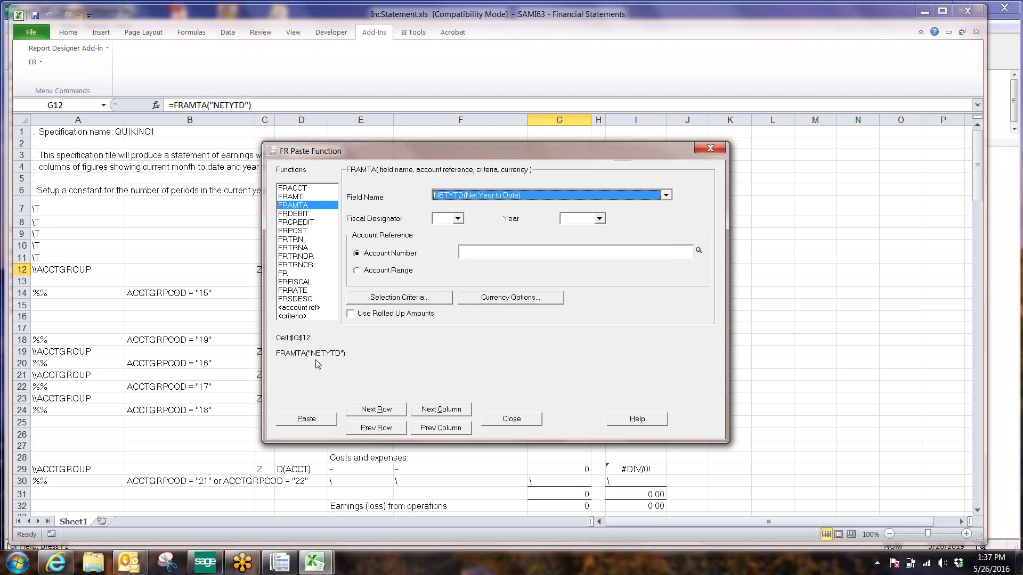
mouse_move(526, 151)
left_mouse_down()
mouse_move(513, 289)
mouse_move(535, 157)
left_mouse_up()
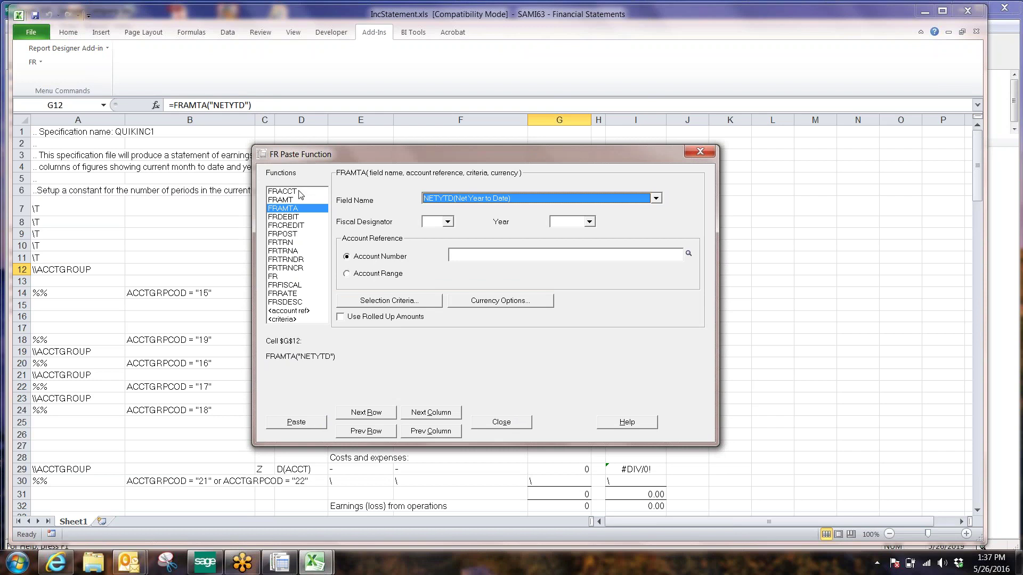
Choose the FRACCT function for cell G12 and browse the account fields it offers, leaving the field name blank
left_click(282, 191)
left_click(656, 199)
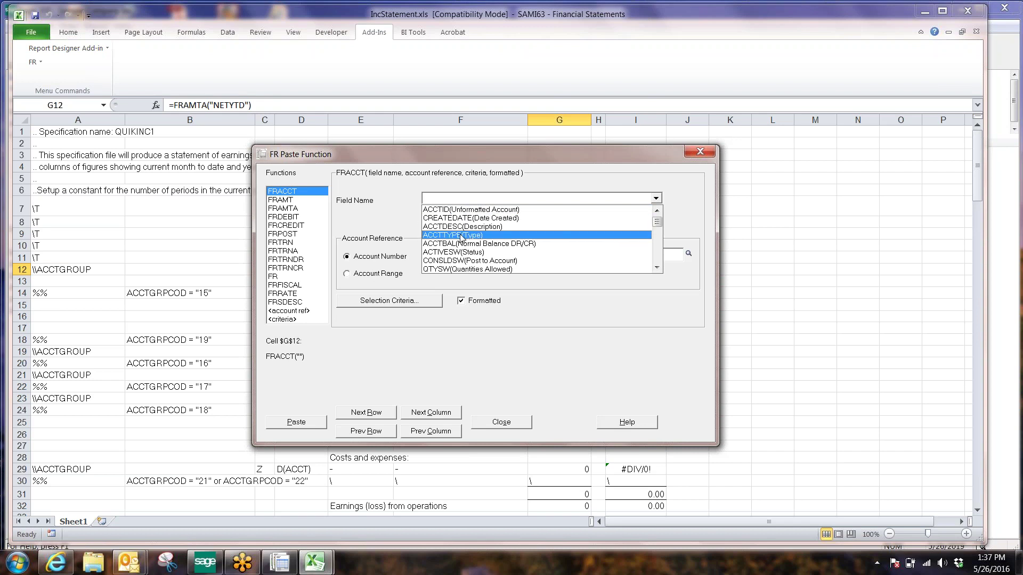
left_click(658, 268)
left_click(657, 269)
left_click(657, 268)
left_click(658, 268)
left_click(657, 269)
left_click(658, 268)
left_click(657, 269)
left_click(657, 268)
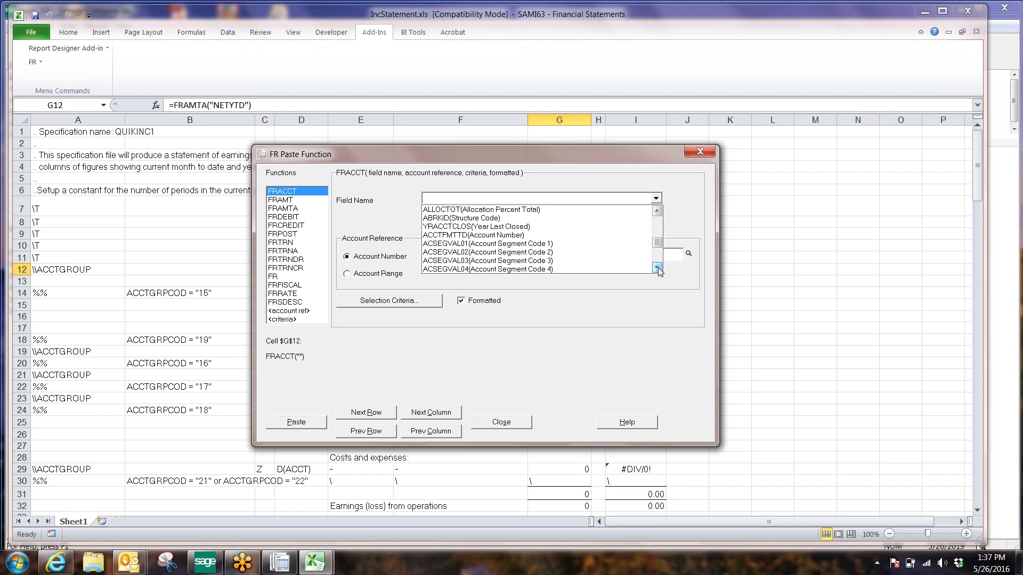
left_click(658, 268)
left_click(657, 268)
left_click(657, 268)
left_click(657, 269)
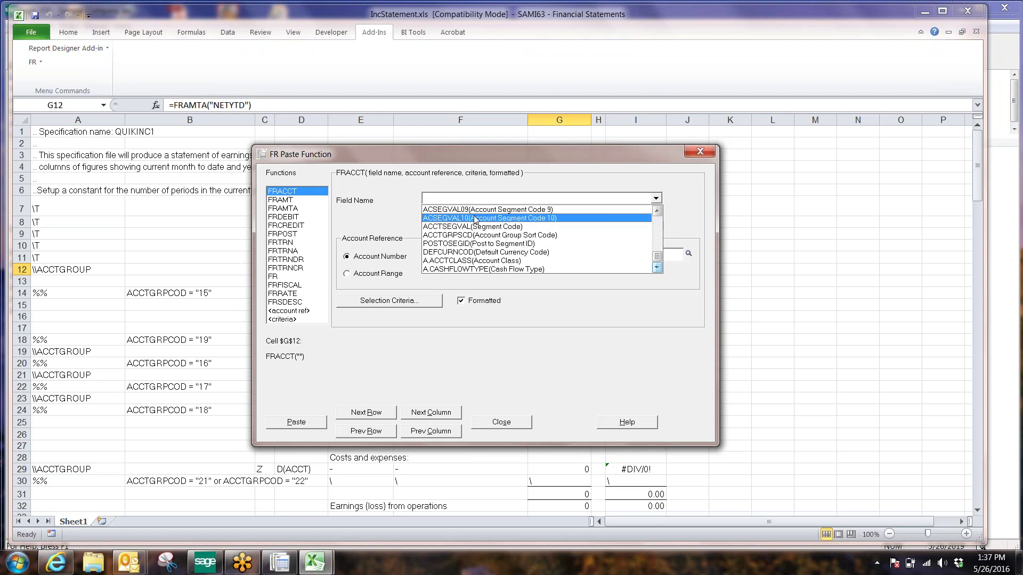
left_click(657, 210)
left_click(657, 211)
left_click(657, 211)
left_click(658, 210)
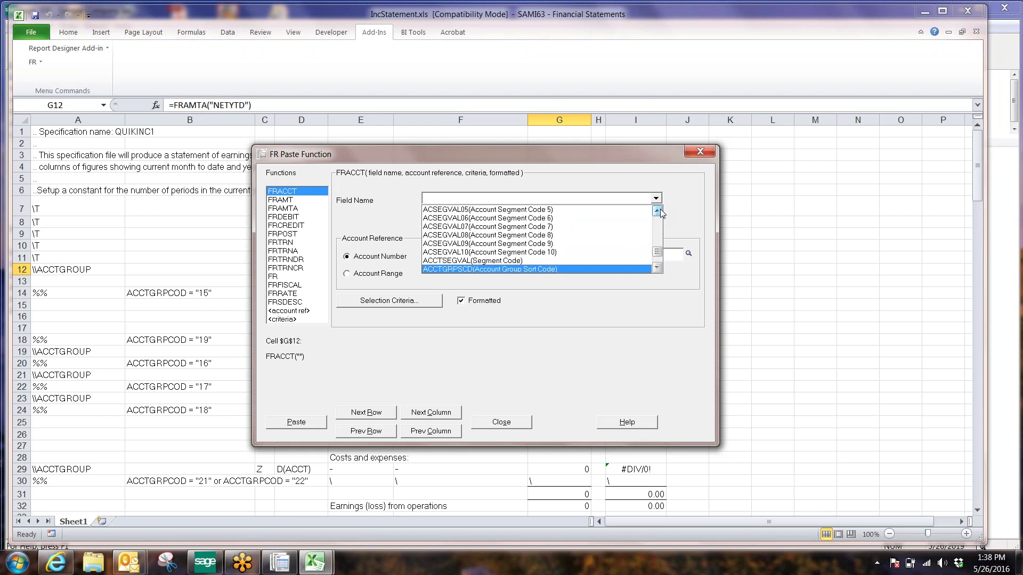
left_click(683, 202)
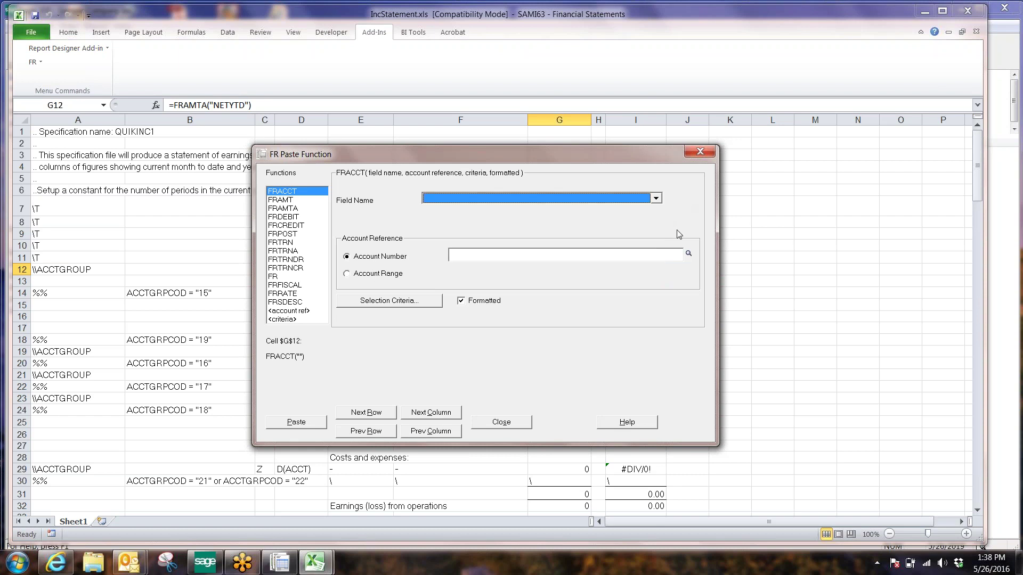
Close the FR Paste function builder without pasting, and inspect the FRACCT formula in E12 of the default row unchanged
left_click(522, 426)
left_click(347, 269)
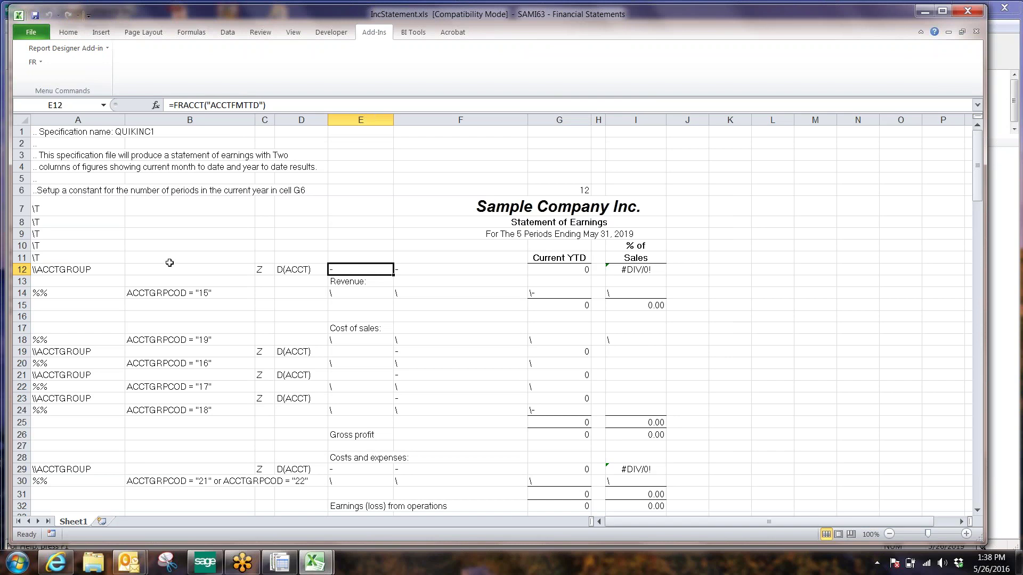
left_click(25, 269)
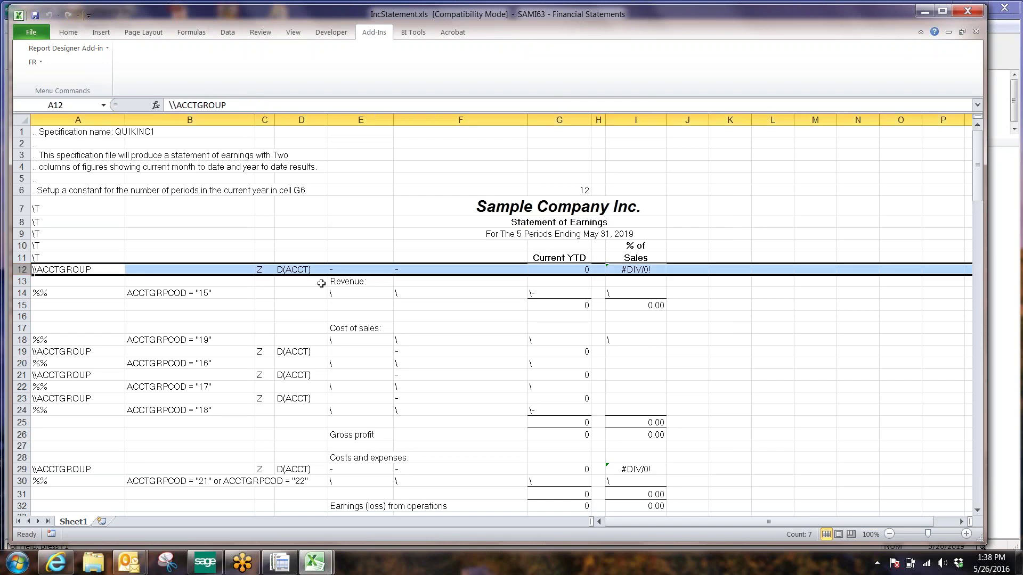
left_click(340, 269)
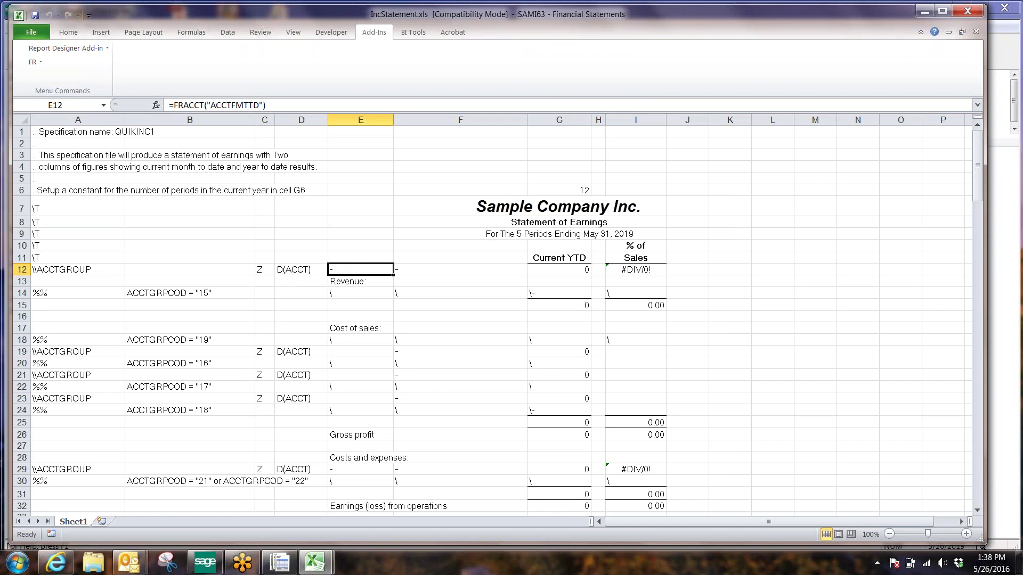
left_click(174, 107)
left_click_drag(175, 107, 205, 105)
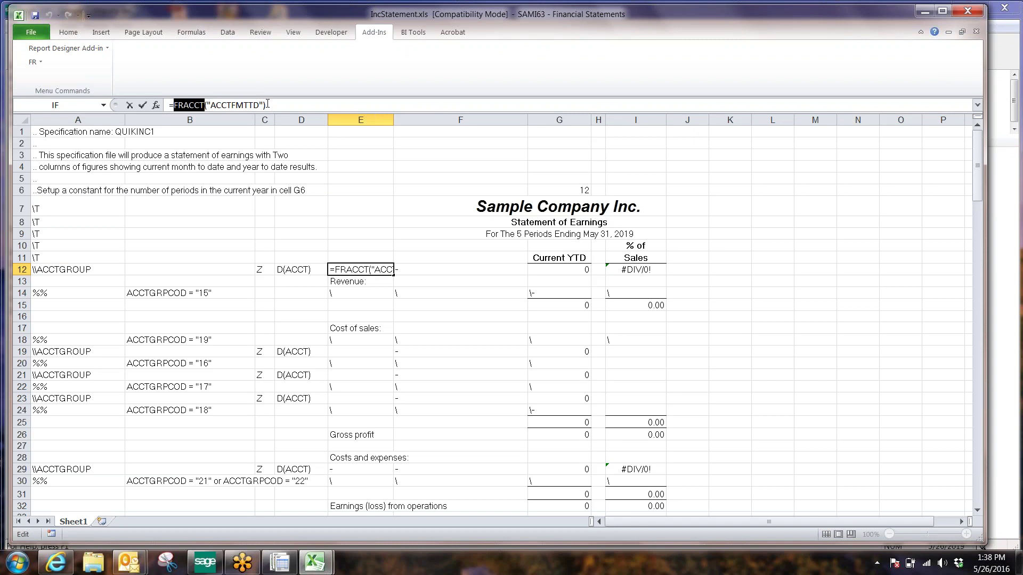
key("Escape")
Inspect the default row formulas for account description in F12, net year to date in G12 and percentage of sales in I12
left_click(429, 270)
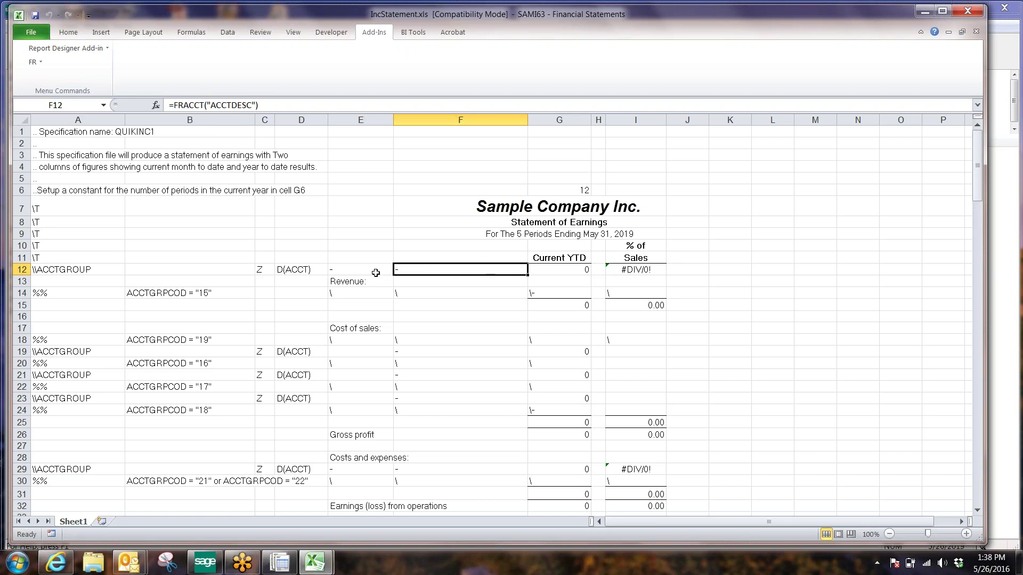
left_click(358, 272)
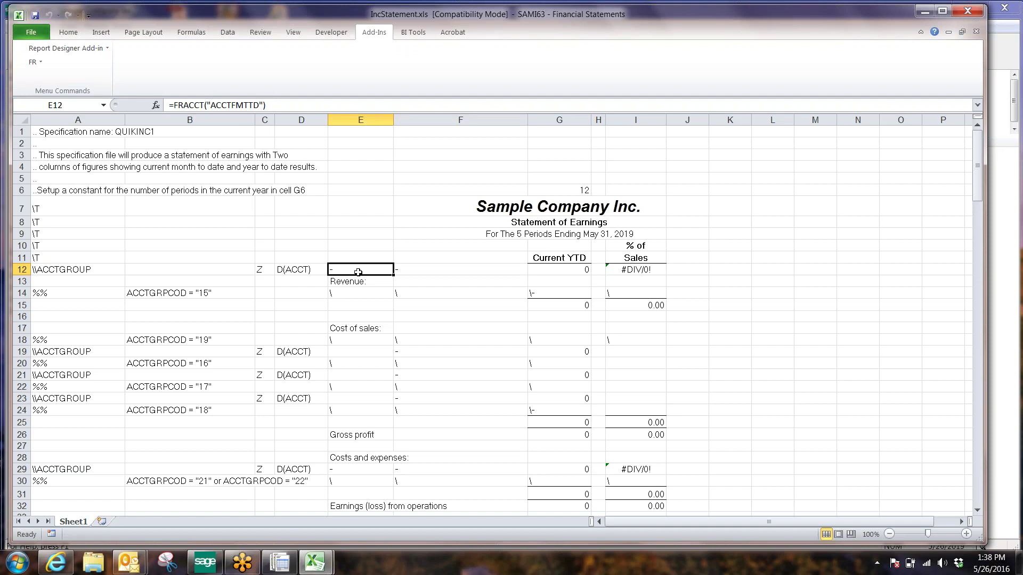
left_click(400, 270)
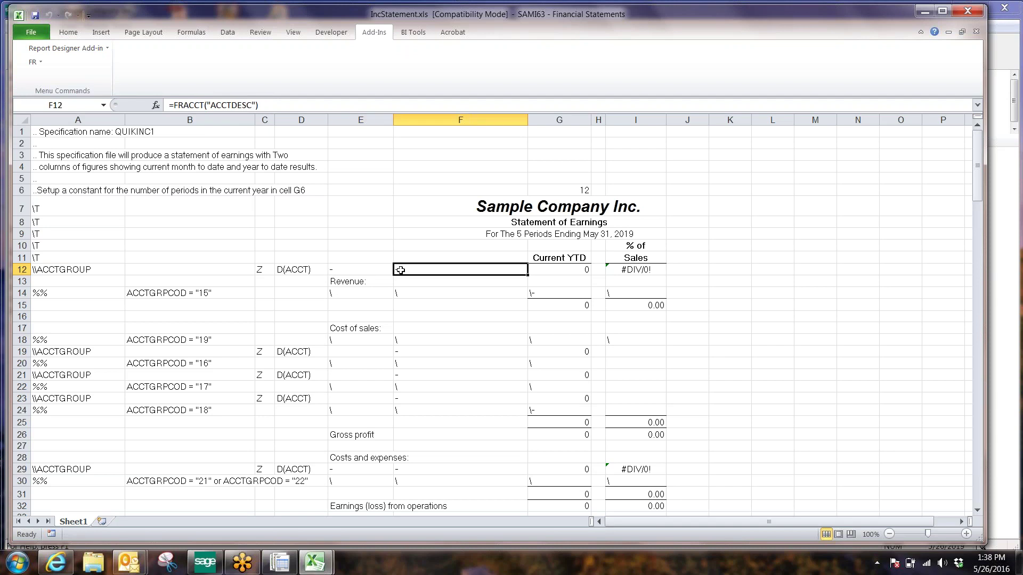
left_click(566, 272)
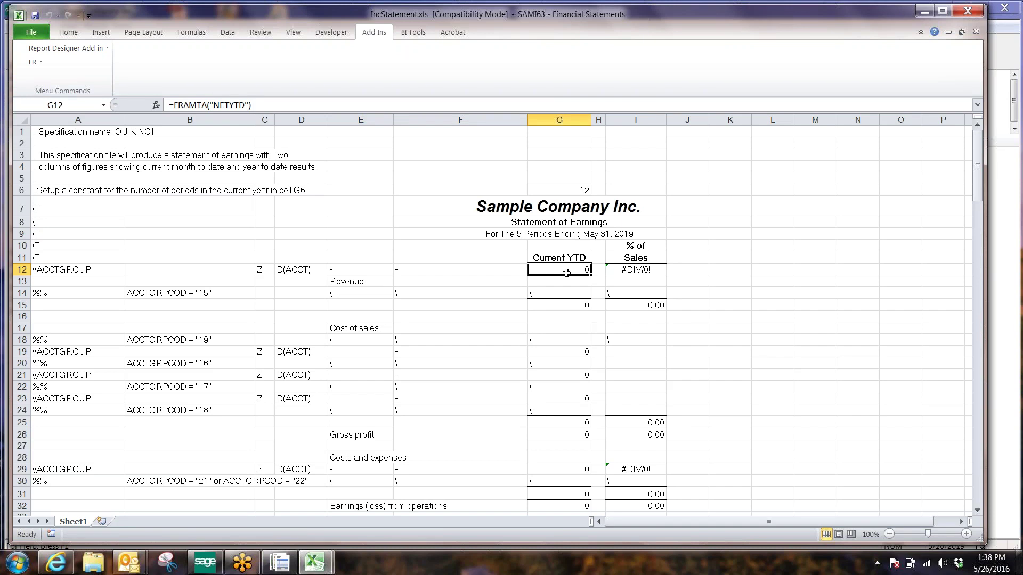
left_click(630, 271)
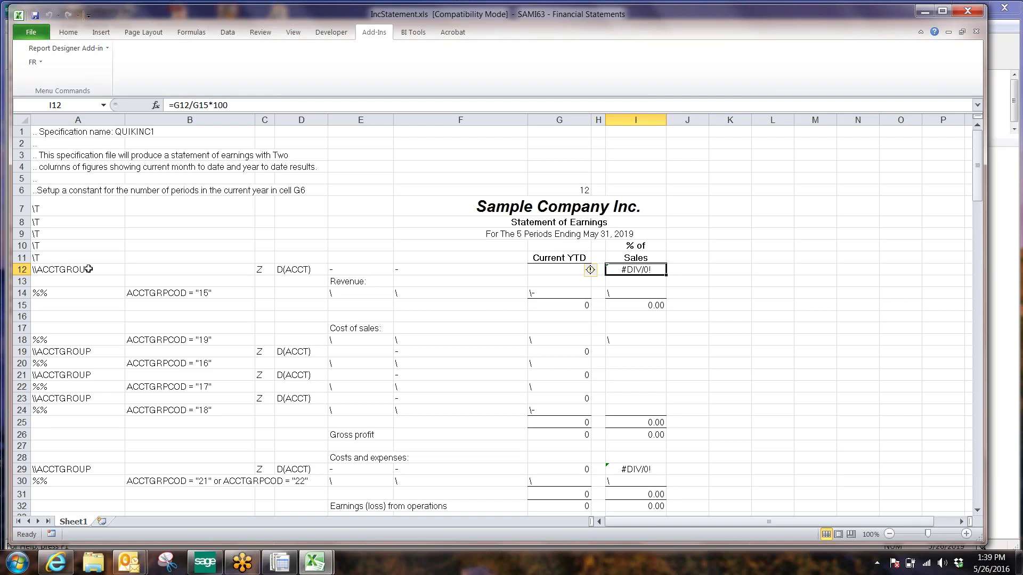
Compare column E of the specification, starting from the E12 formula, with the account numbers in the generated report below
left_click(340, 269)
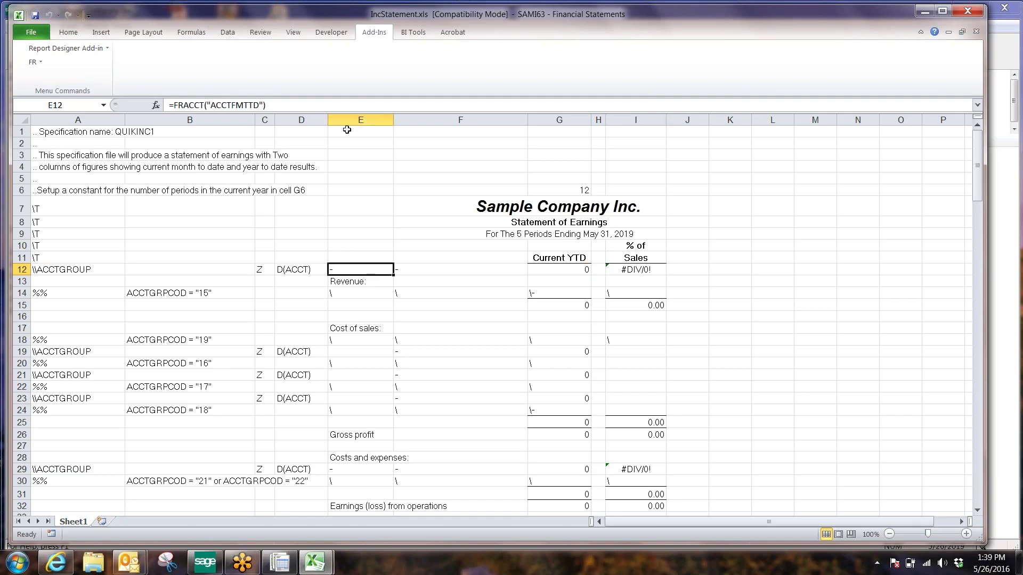
left_click(367, 120)
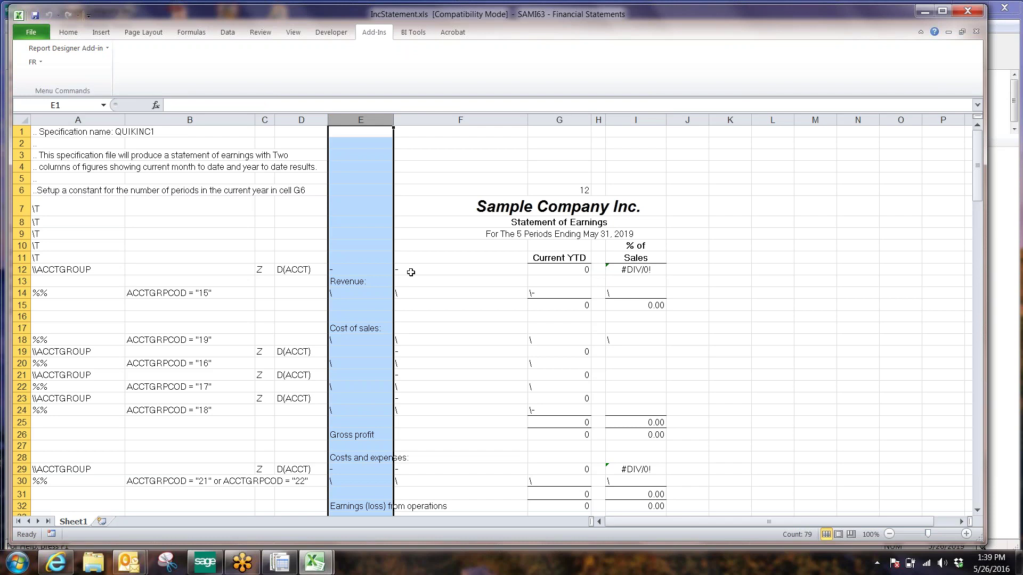
scroll(411, 272, "down", 15)
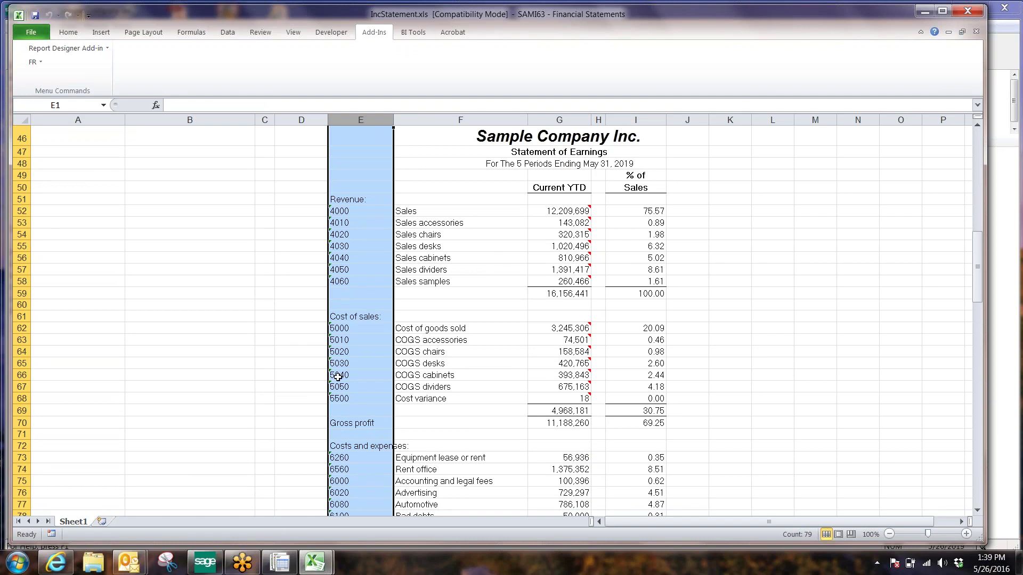
scroll(706, 341, "up", 15)
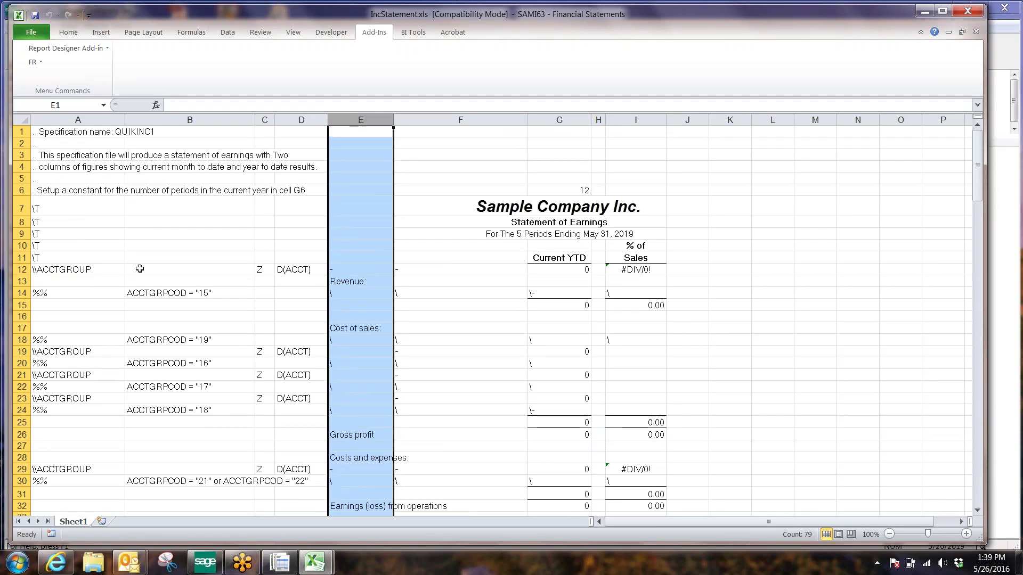
Highlight specification columns A through D and examine the %% marker in A14 without changing it
left_click_drag(62, 120, 288, 120)
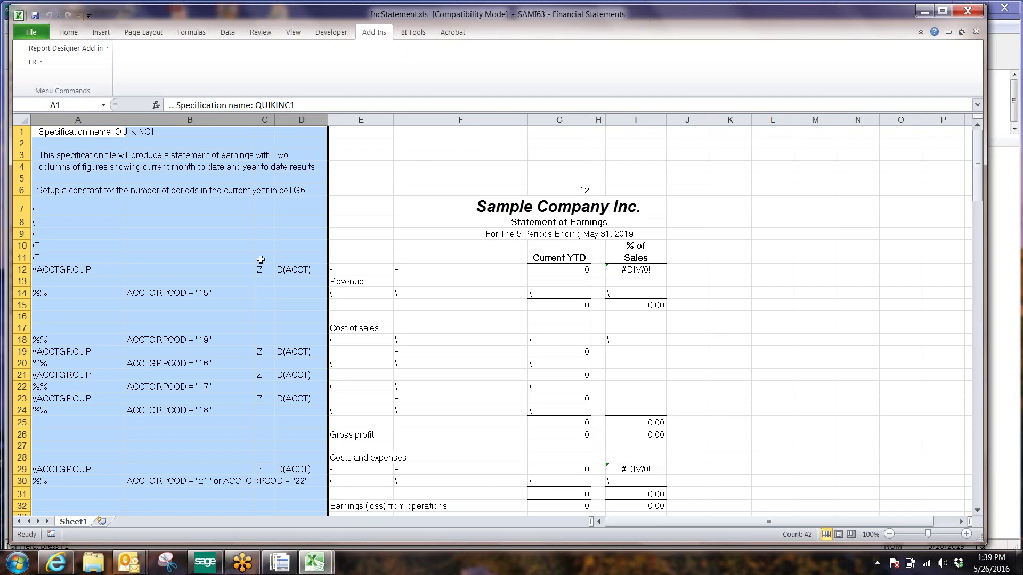
left_click(51, 295)
key("F2")
key("shift+Left")
key("shift+Left")
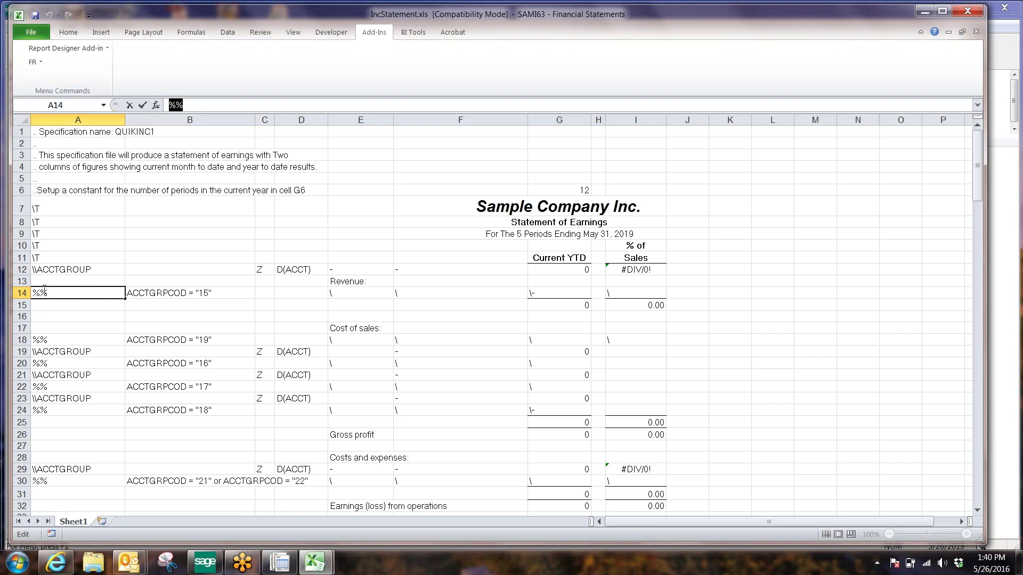
left_click(180, 104)
left_click_drag(180, 105, 167, 105)
key("Escape")
Inspect the single and combined account group criteria in B14, B30 and B35 without changing them
left_click(181, 293)
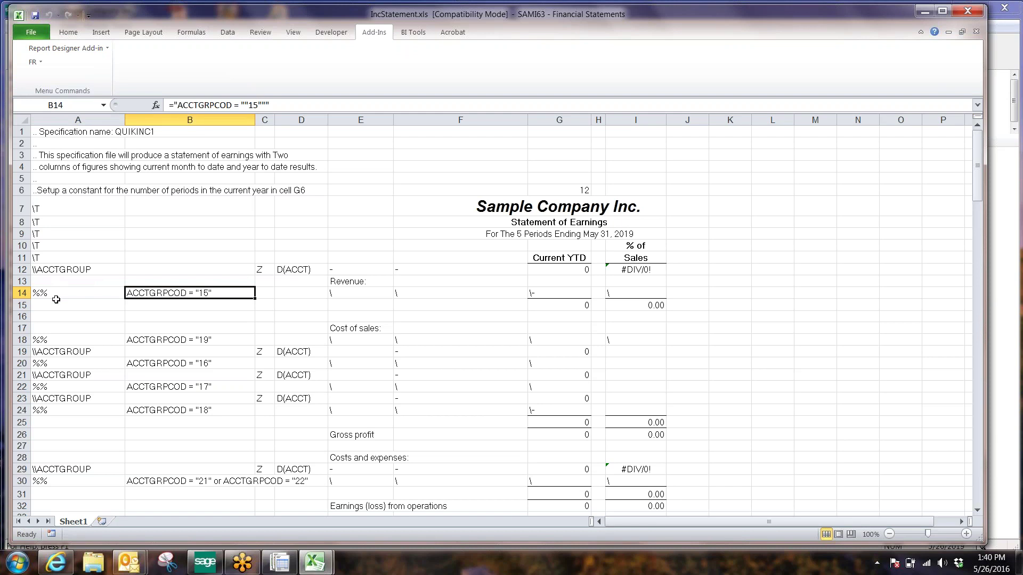
left_click(56, 296)
left_click(182, 292)
left_click(135, 482)
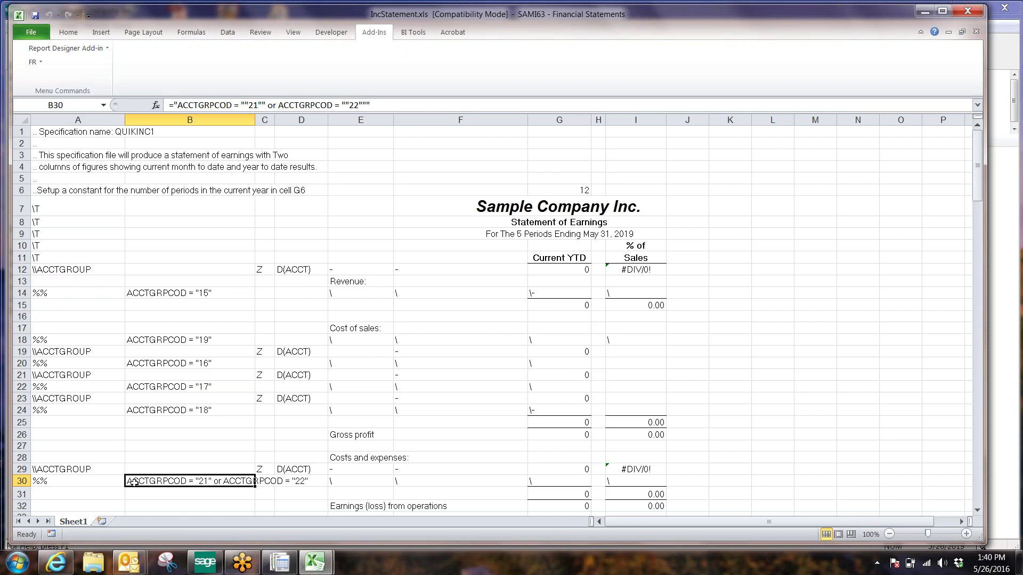
key("F2")
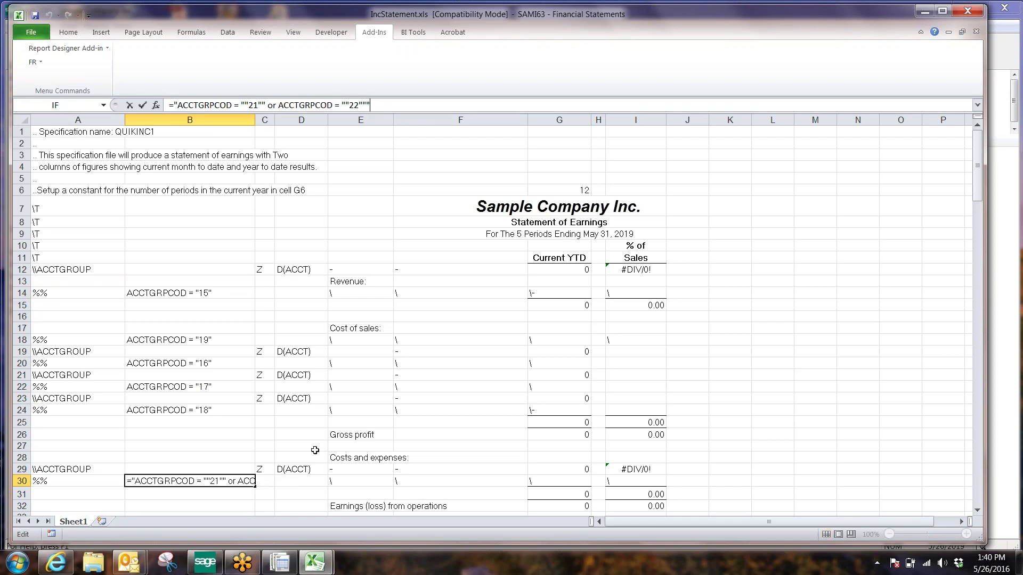
left_click(373, 408)
scroll(372, 408, "down", 6)
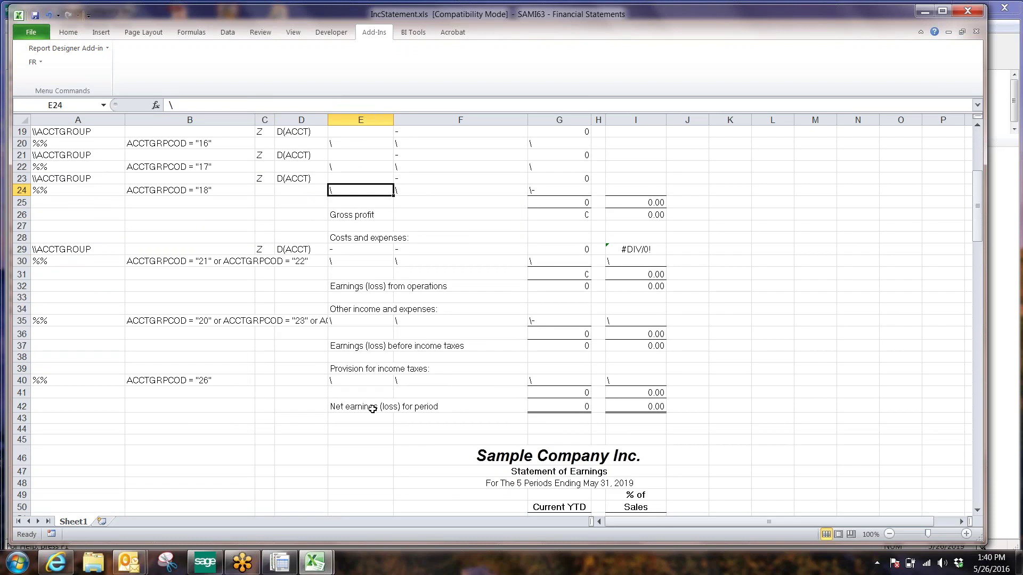
scroll(372, 409, "up", 4)
left_click(150, 471)
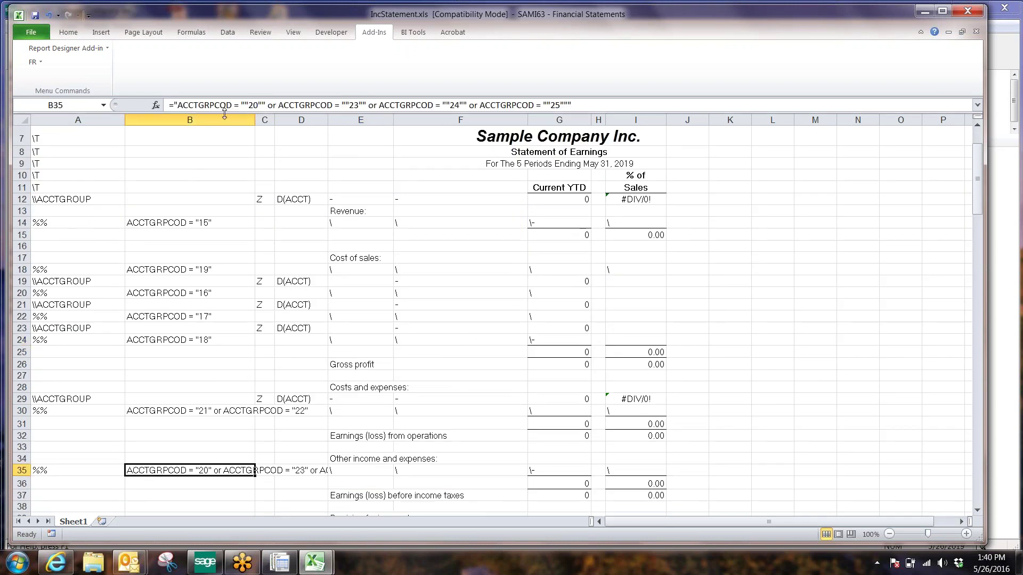
Examine the quotation marks in the account group criterion formula in B14, leaving the formula unchanged
left_click(213, 221)
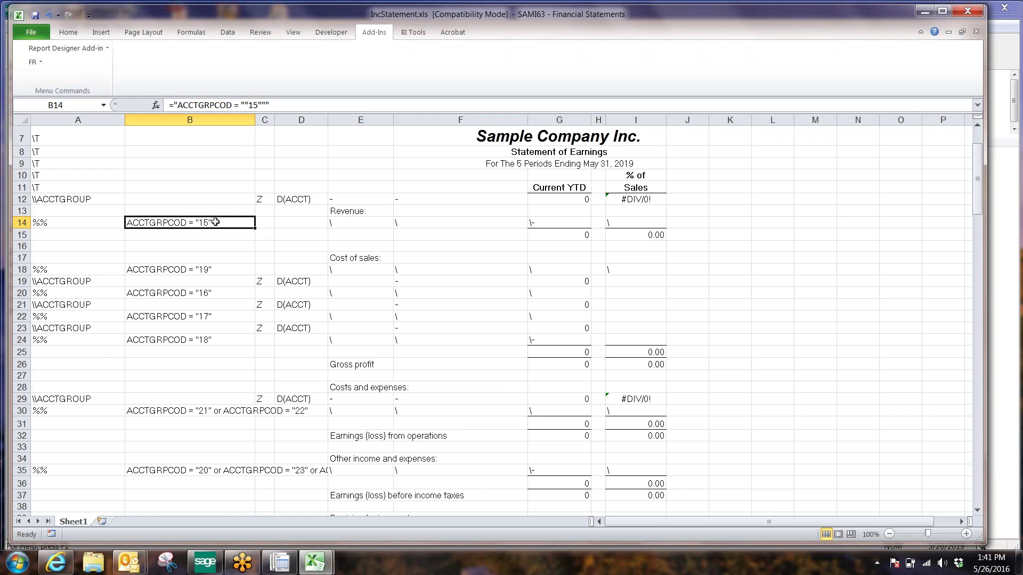
left_click(269, 225)
left_click(219, 223)
left_click(252, 105)
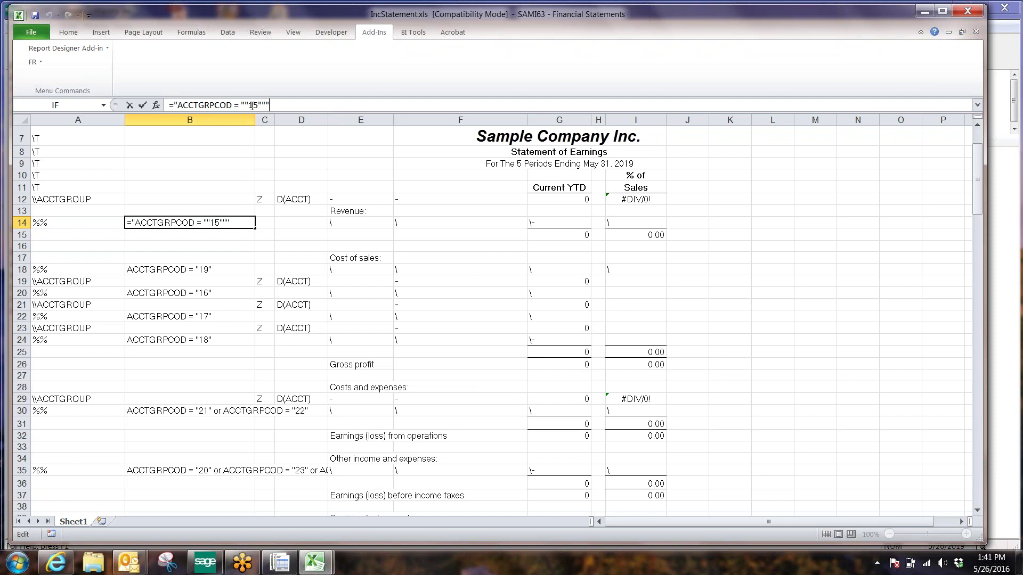
left_click(202, 211)
left_click(206, 223)
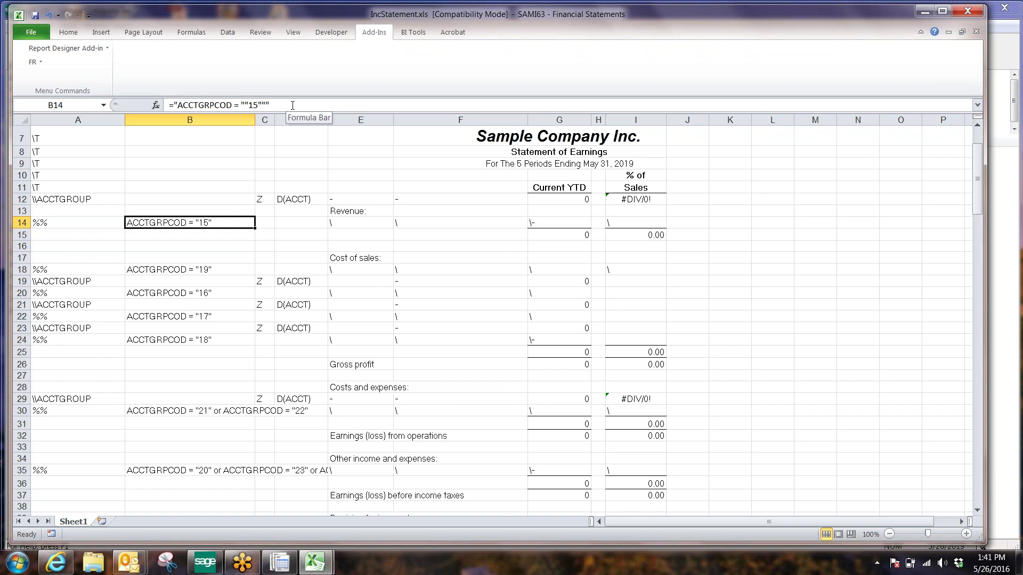
Compare the account group criteria in B14 and B18, and check the marker in A14 that accompanies the first criterion
left_click(218, 267)
left_click(212, 221)
left_click(215, 210)
key("Down")
left_click(223, 214)
left_click(219, 222)
left_click(73, 223)
left_click(230, 227)
Compare the default formula in E12 with the Revenue label in E13 and the backslash entries in E14 and F14
left_click(342, 198)
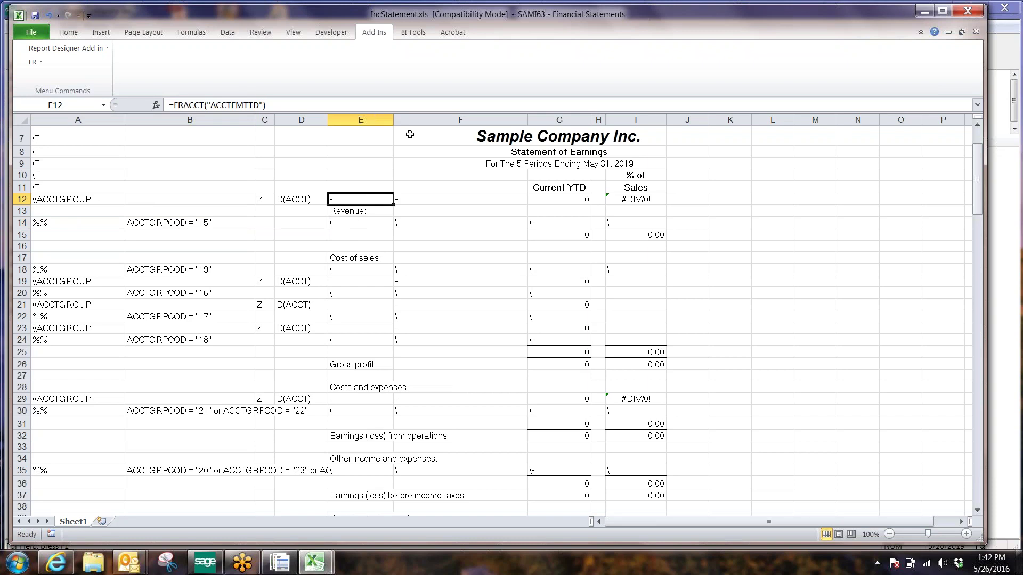
left_click(345, 212)
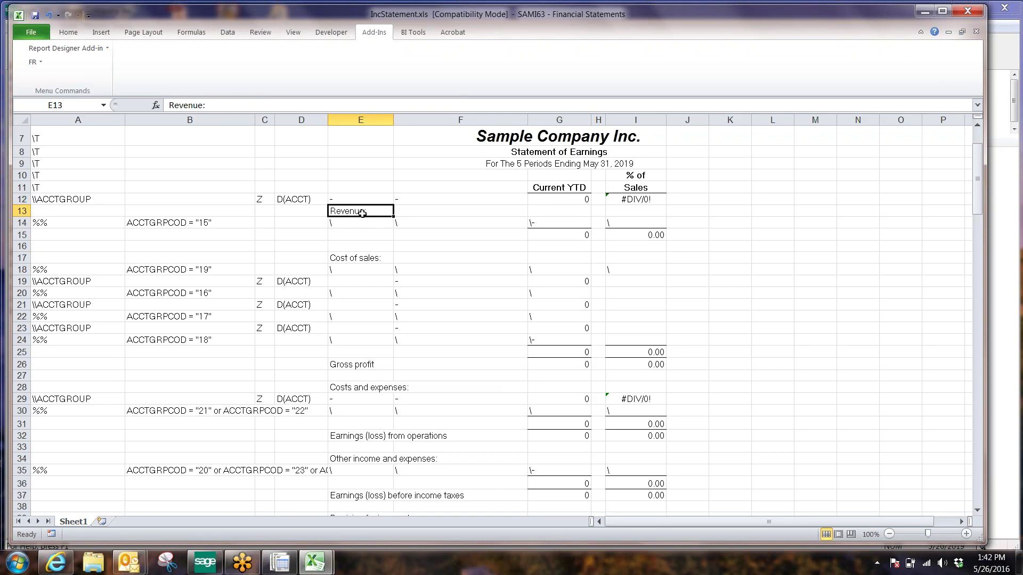
left_click(350, 223)
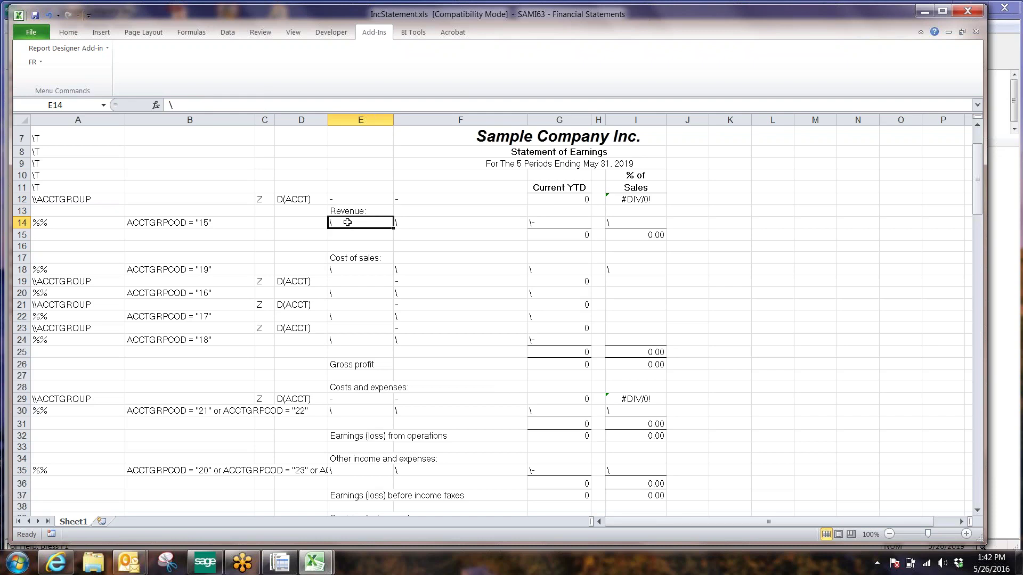
left_click(173, 106)
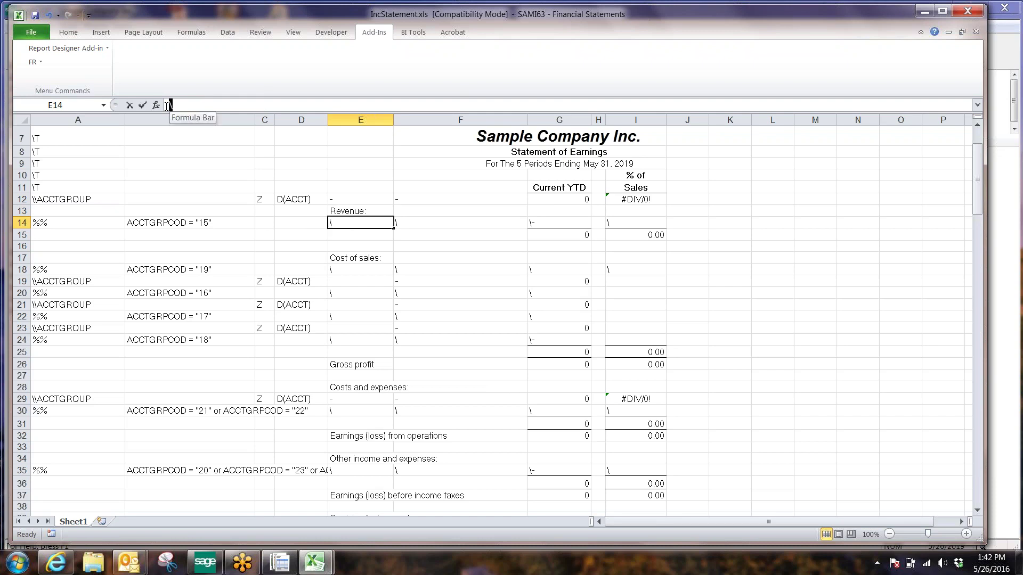
left_click(413, 222)
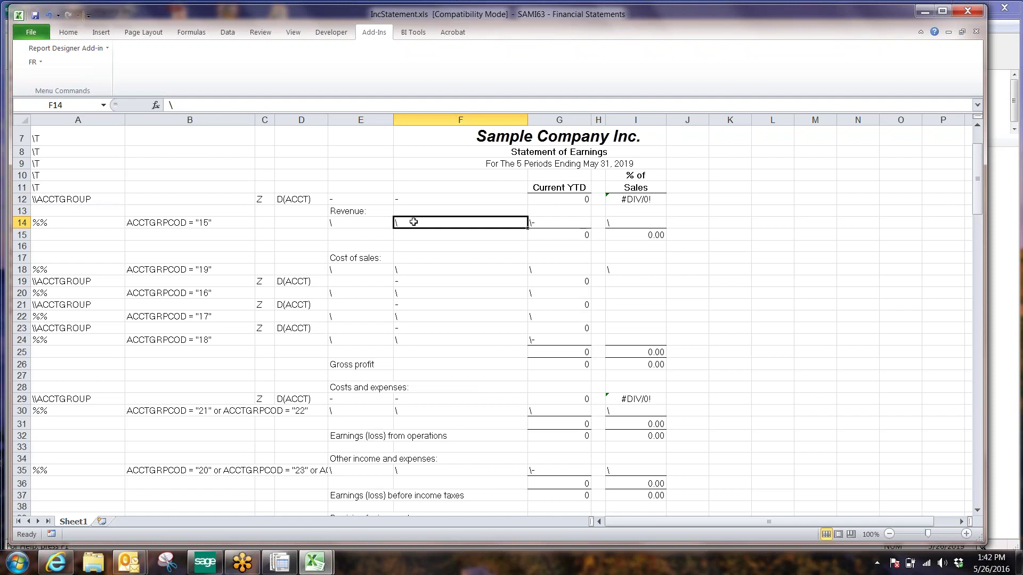
left_click(360, 222)
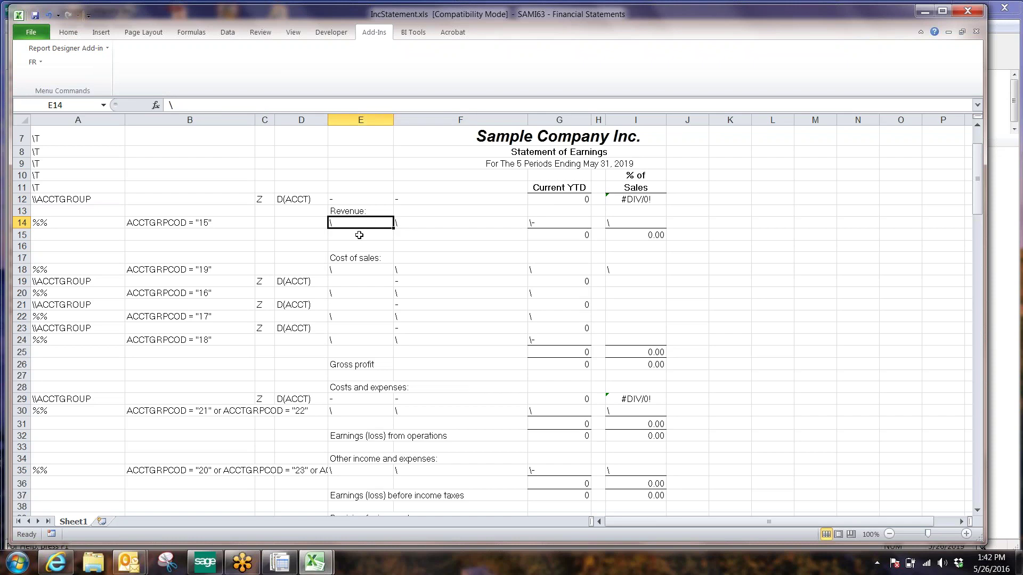
left_click(342, 200)
left_click(344, 226)
left_click(346, 199)
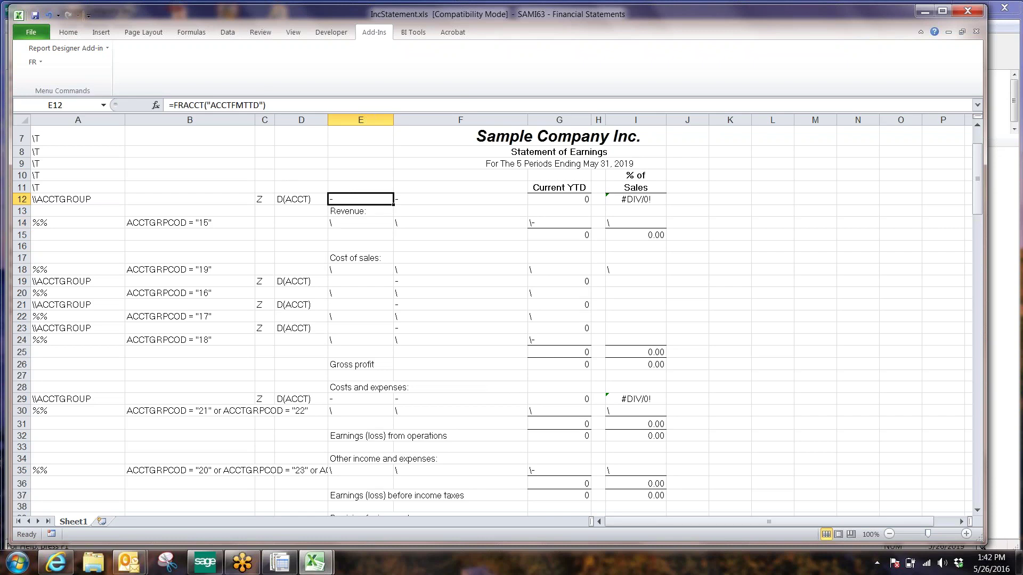
Compare the backslash in E14 with the default account formula in E12 that it refers to
left_click(346, 220)
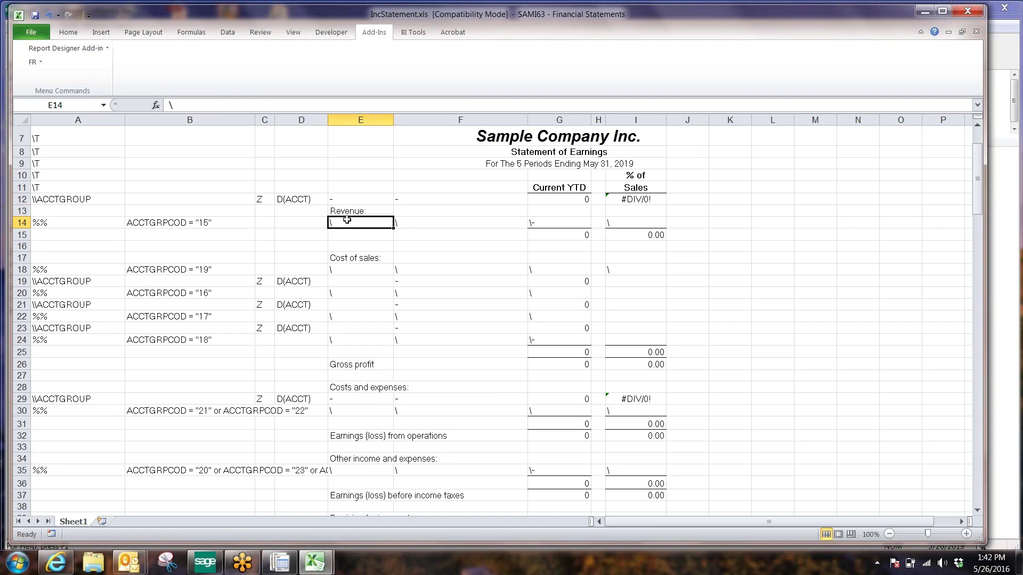
left_click(348, 198)
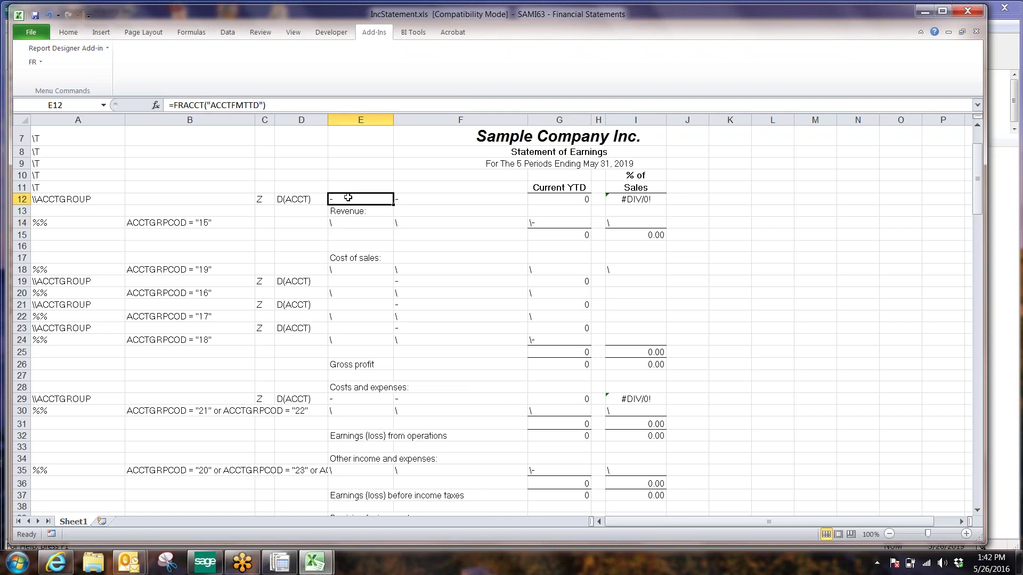
left_click(354, 220)
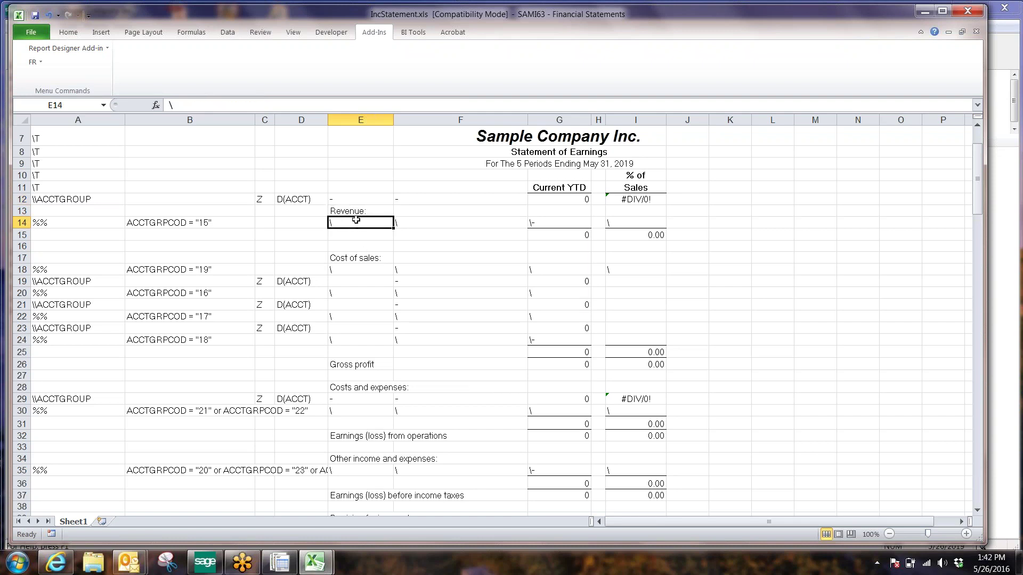
left_click(359, 197)
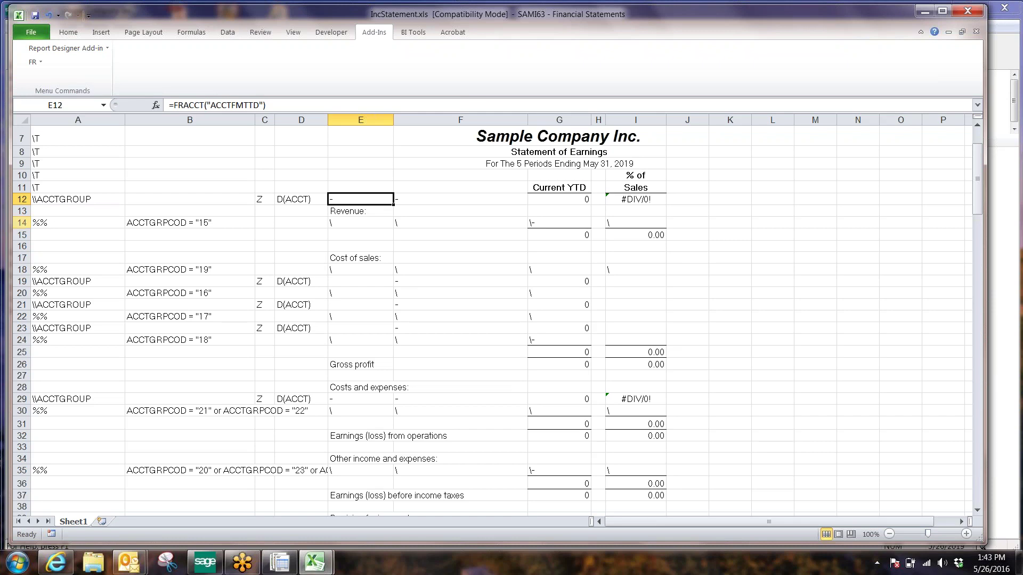
Examine row 14 and its account group criterion in B14 against the revenue accounts generated in E52:F58
left_click(22, 223)
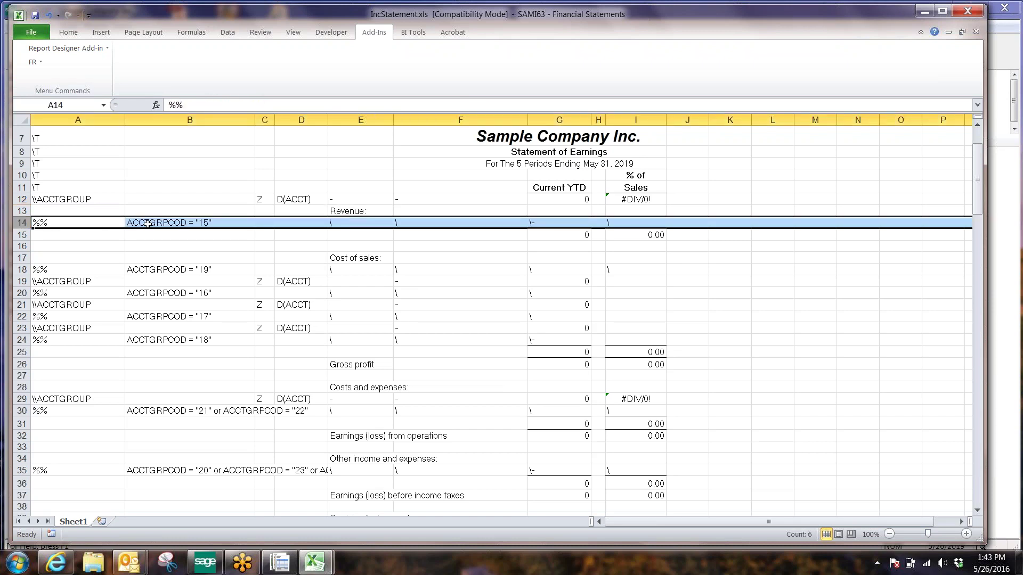
left_click(223, 223)
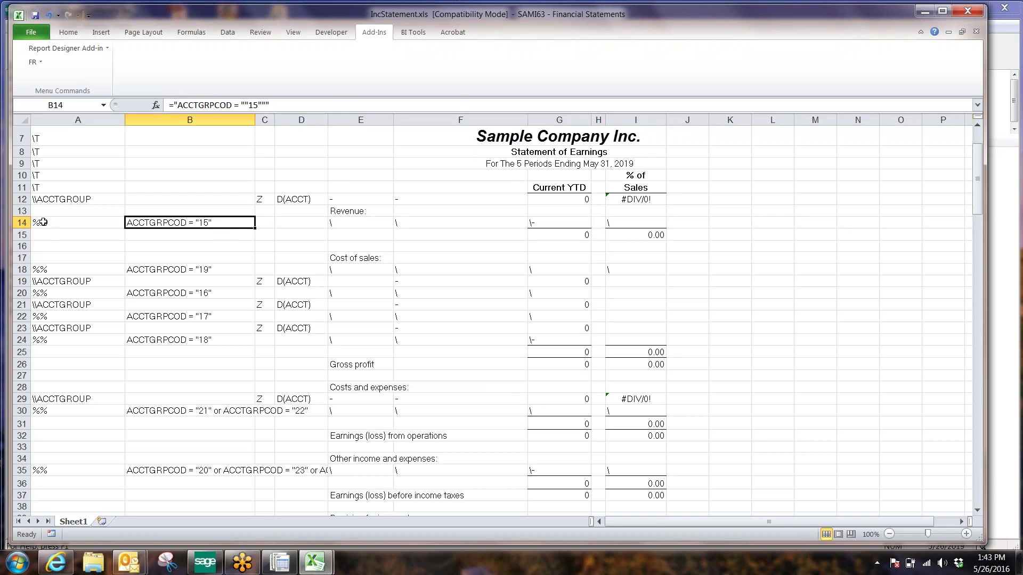
left_click(22, 222)
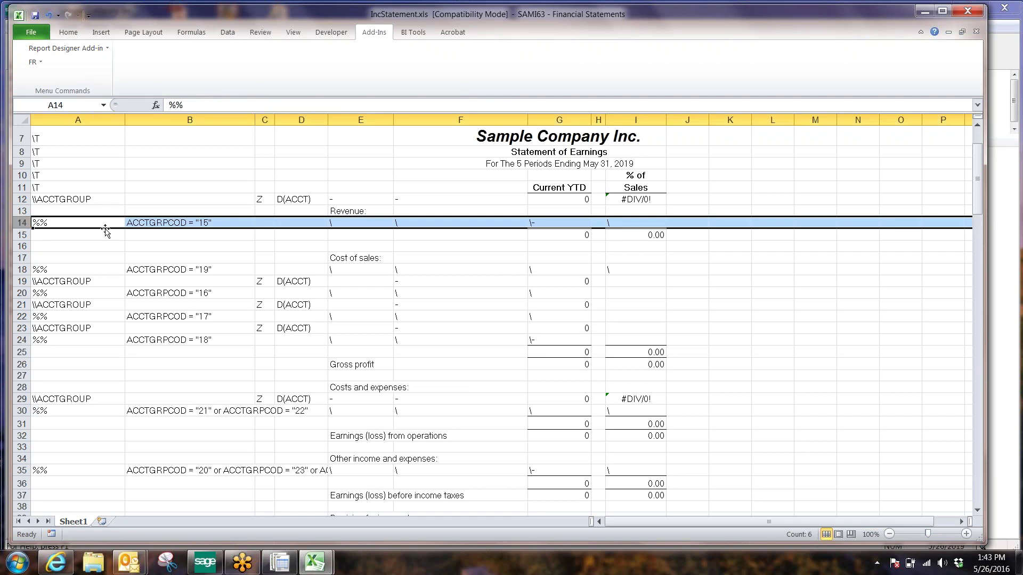
scroll(145, 225, "down", 6)
scroll(146, 227, "down", 5)
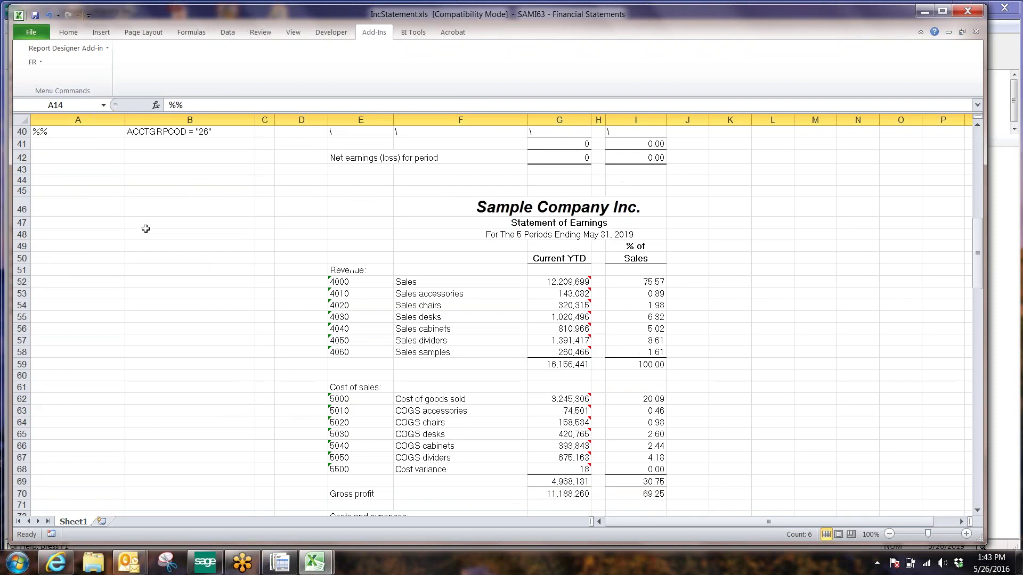
left_click_drag(332, 283, 521, 354)
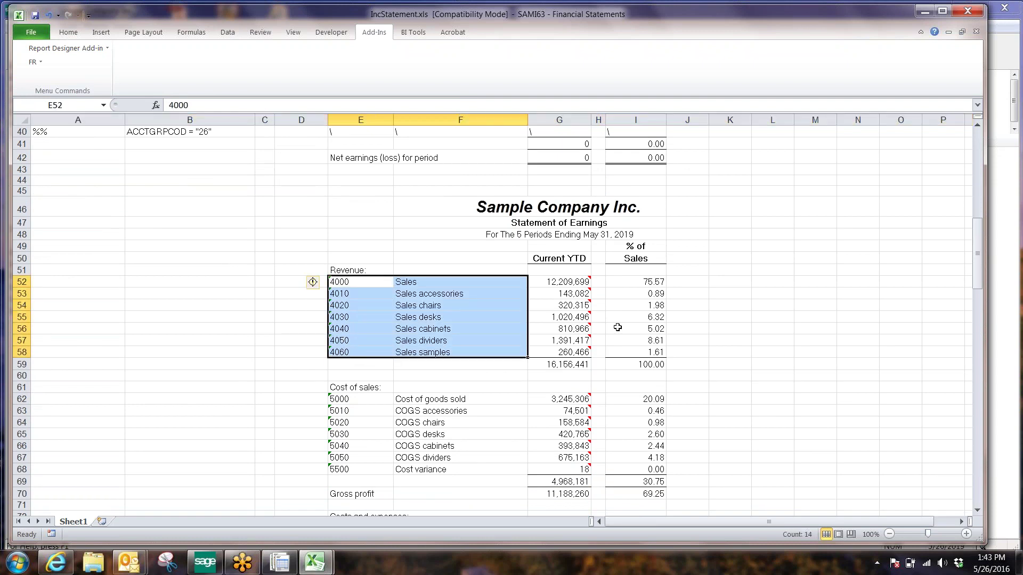
scroll(829, 333, "up", 13)
scroll(828, 277, "down", 6)
scroll(800, 390, "down", 3)
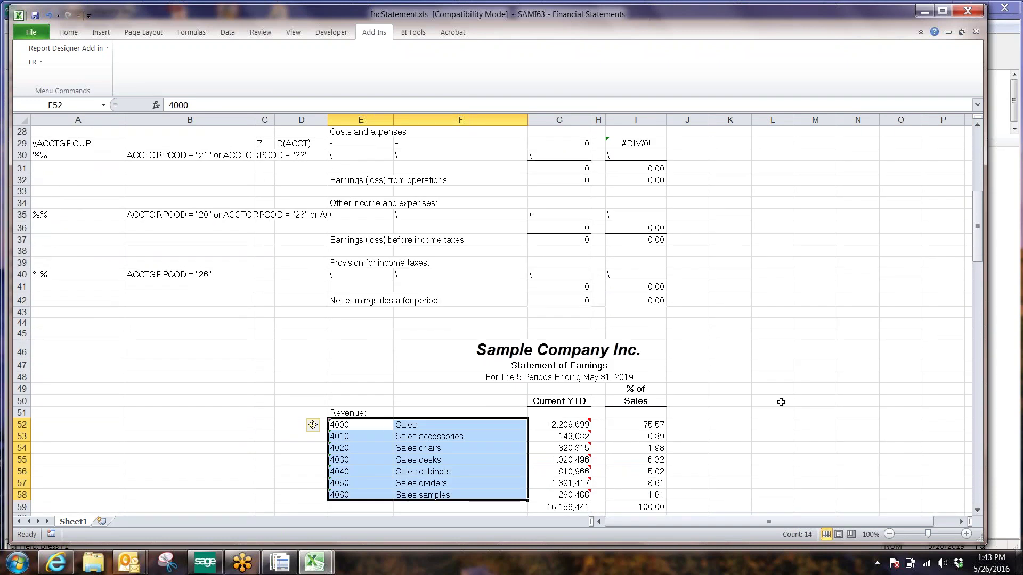
Compare the backslash in E14 and the rest of row 14 with the cost of sales criterion in B18
scroll(781, 402, "up", 9)
left_click(347, 290)
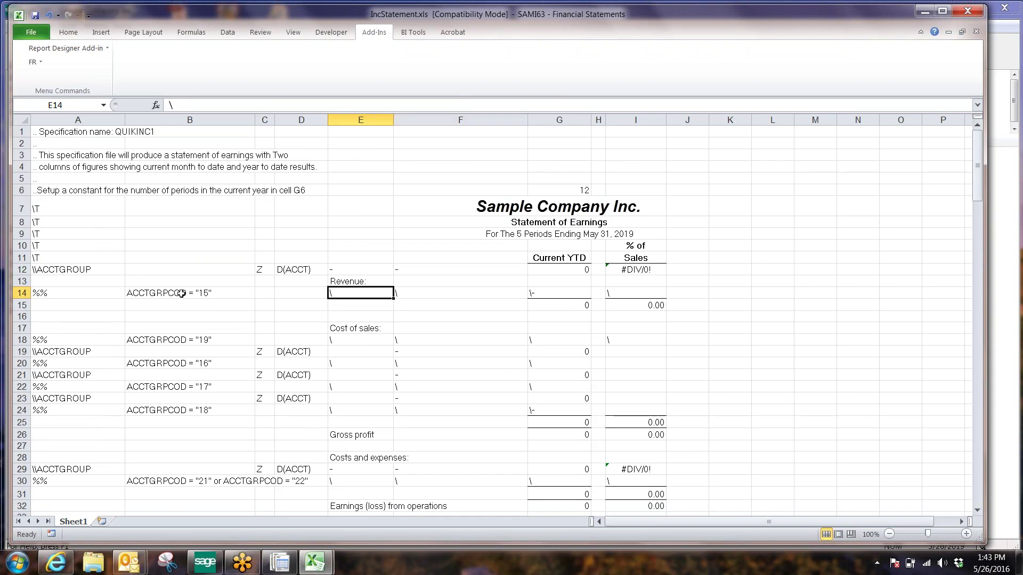
left_click(140, 336)
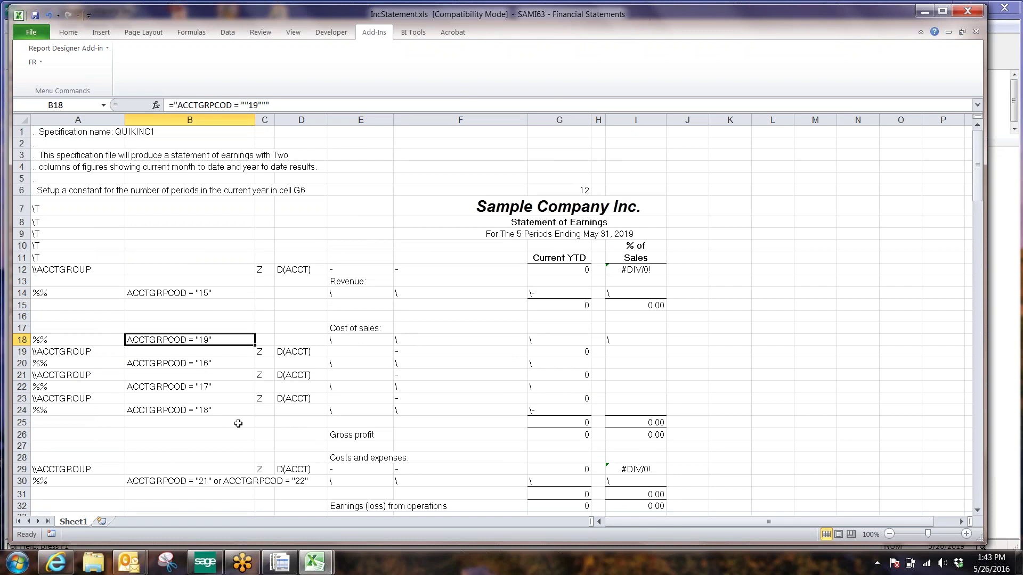
left_click(22, 293)
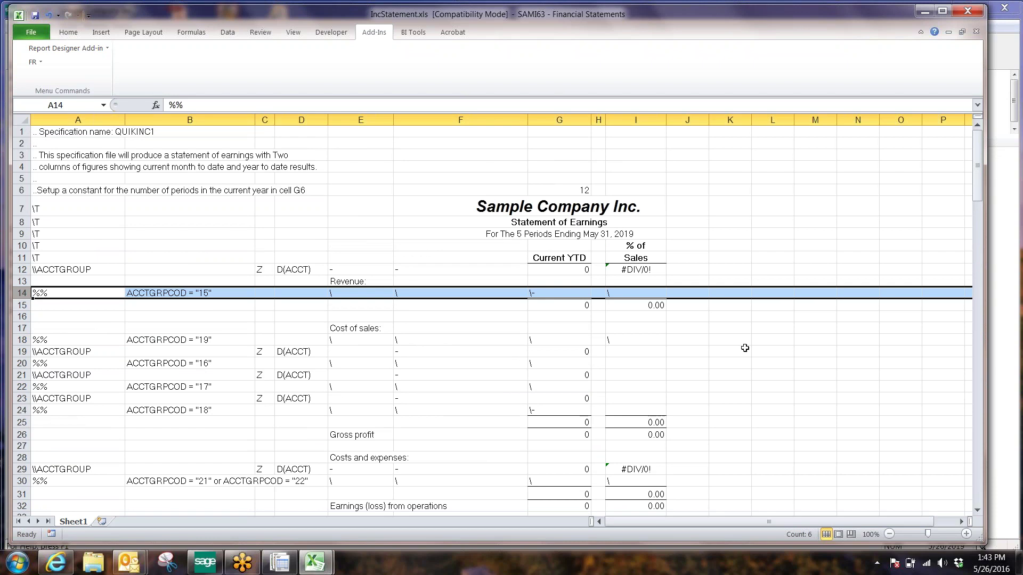
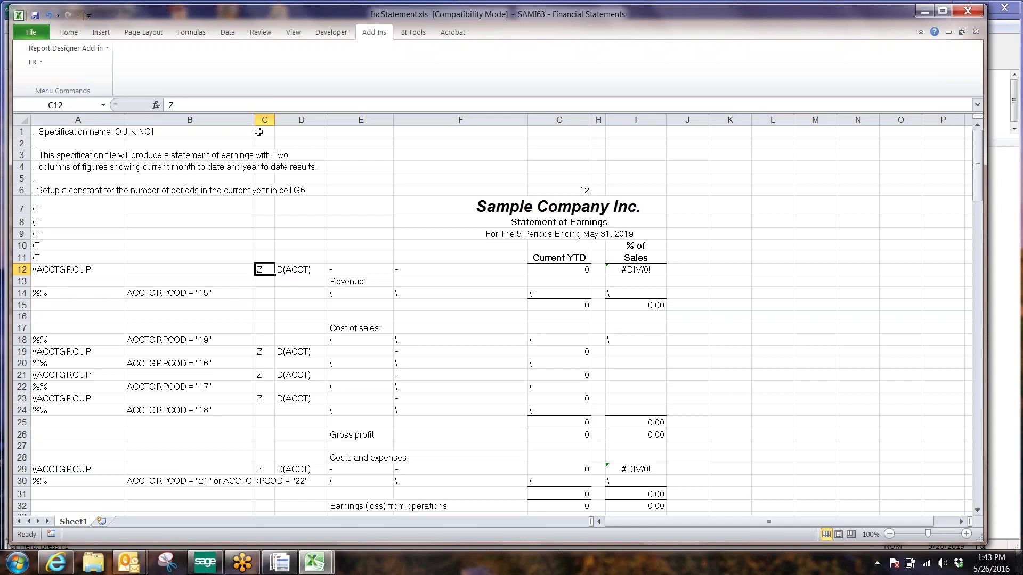
Inspect the Z option in C12 and the D(ACCT) consolidation setting in D12 on the first default row
left_click(259, 347)
left_click(264, 270)
left_click(299, 270)
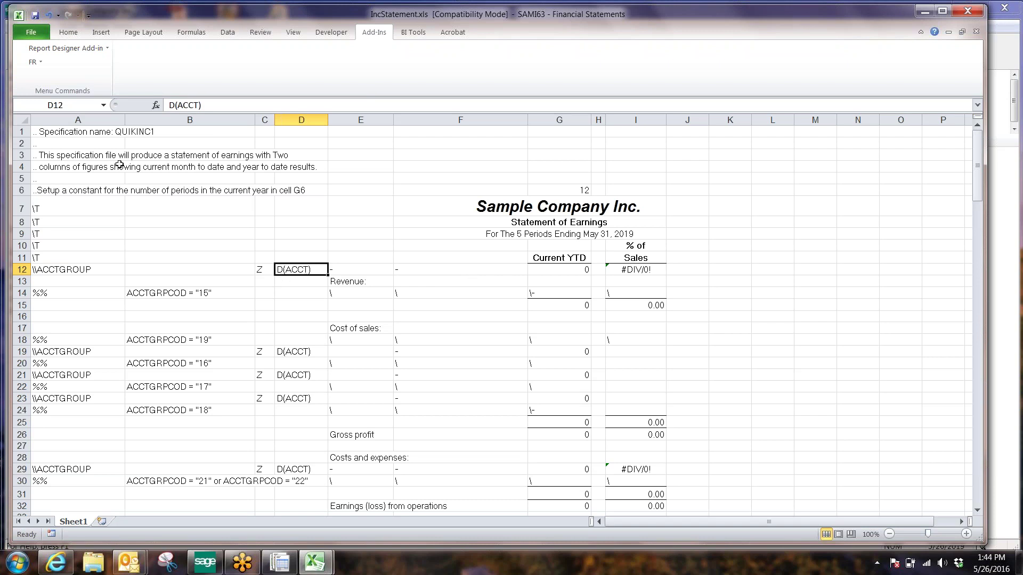
Generate the actual, consolidated financial statement sorted by segment, with drilldown information included
left_click(34, 62)
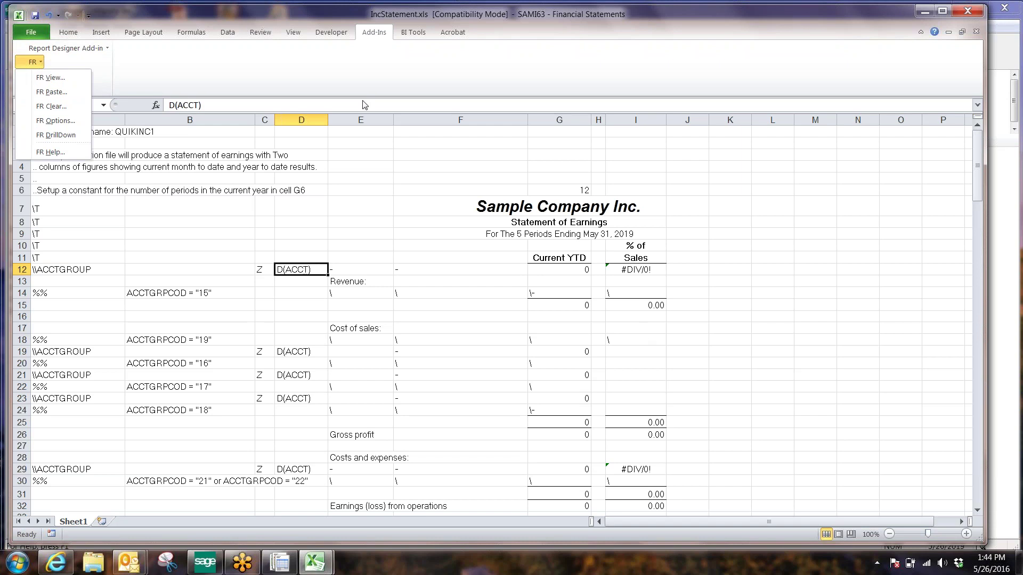
left_click(50, 78)
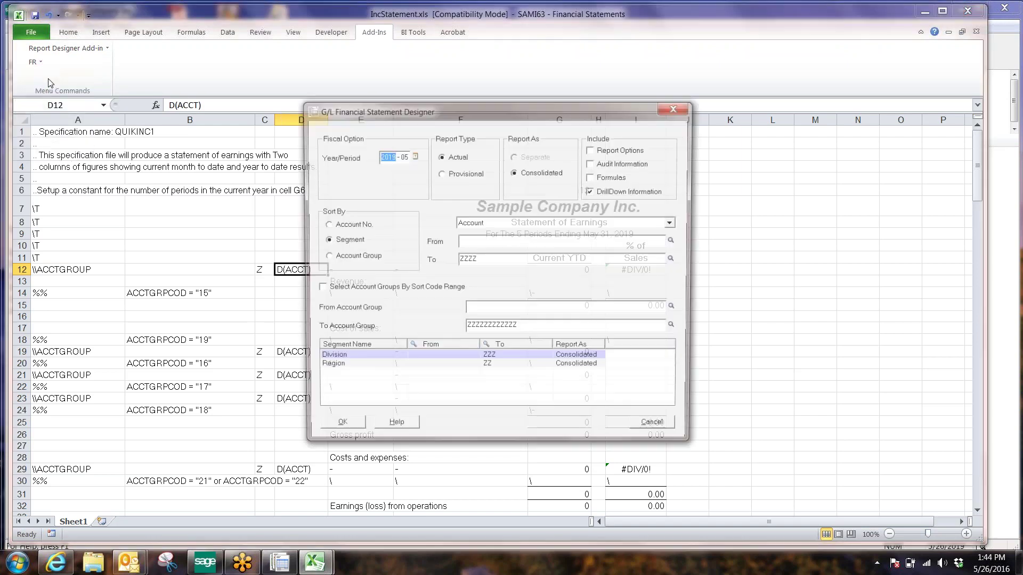
left_click_drag(408, 112, 379, 109)
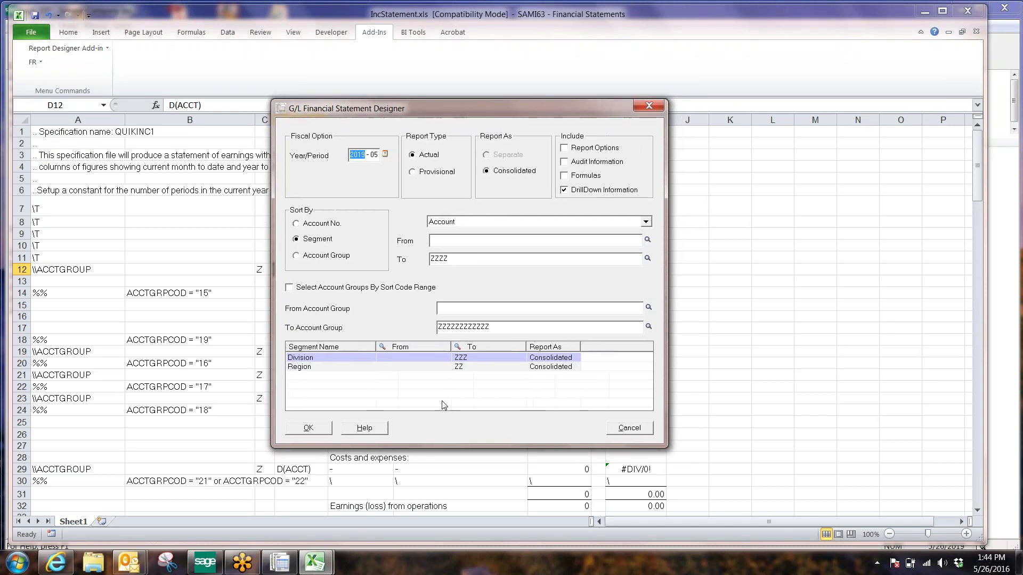
left_click(315, 433)
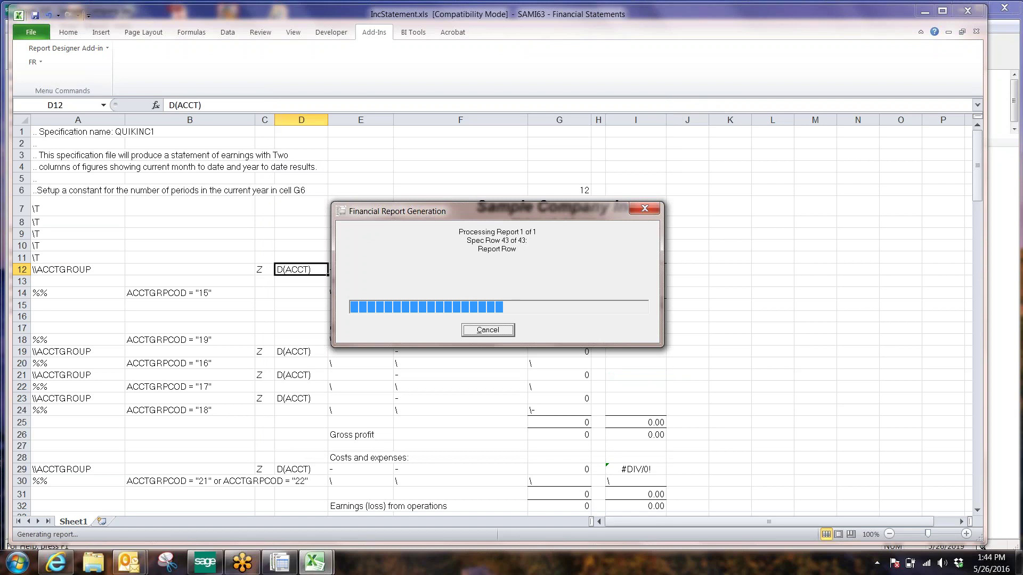
Compare the generated revenue accounts and amounts with the D(ACCT) setting in D12 of the specification
scroll(519, 352, "up", 10)
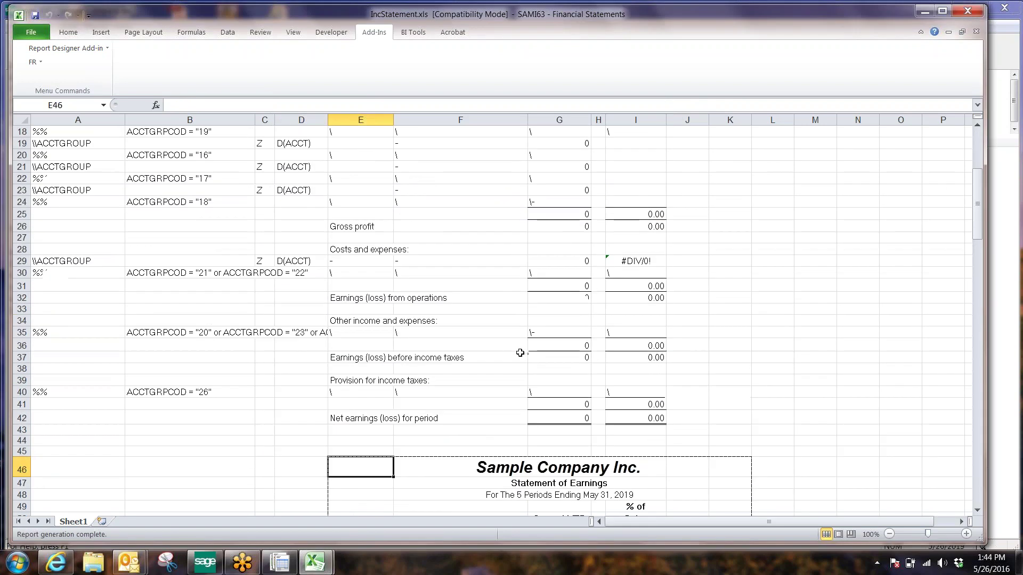
scroll(352, 295, "down", 12)
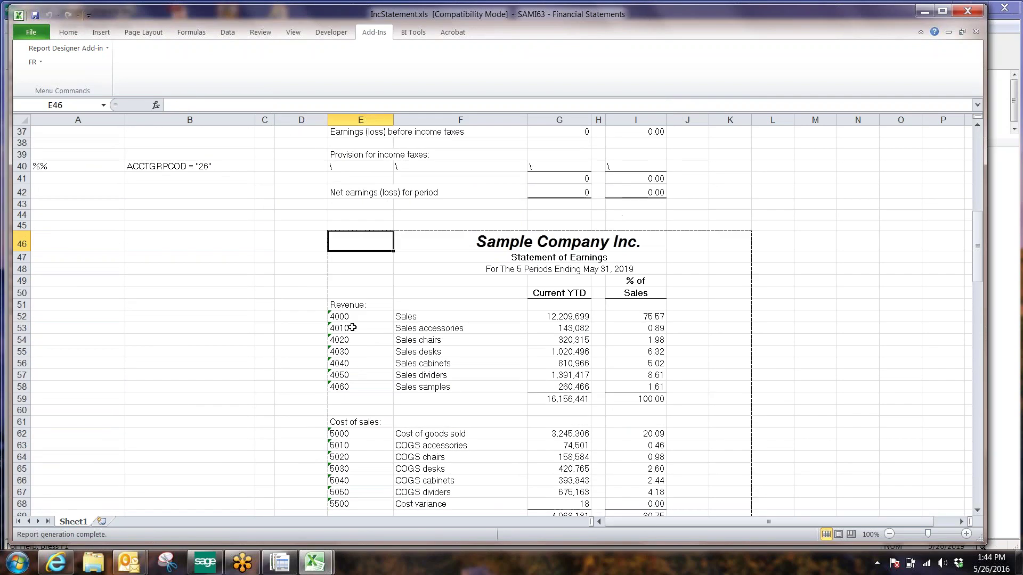
scroll(360, 313, "up", 11)
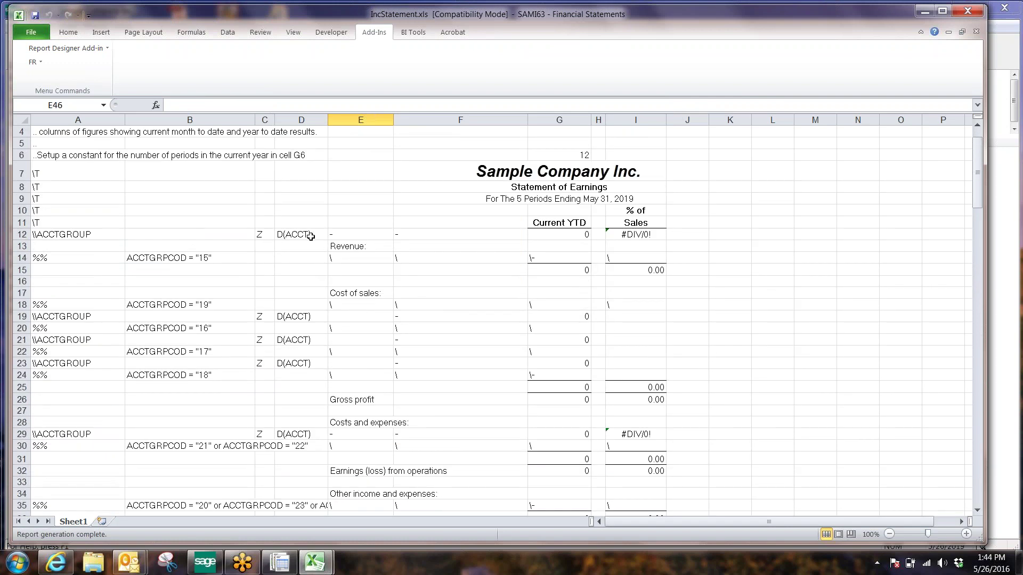
left_click(310, 235)
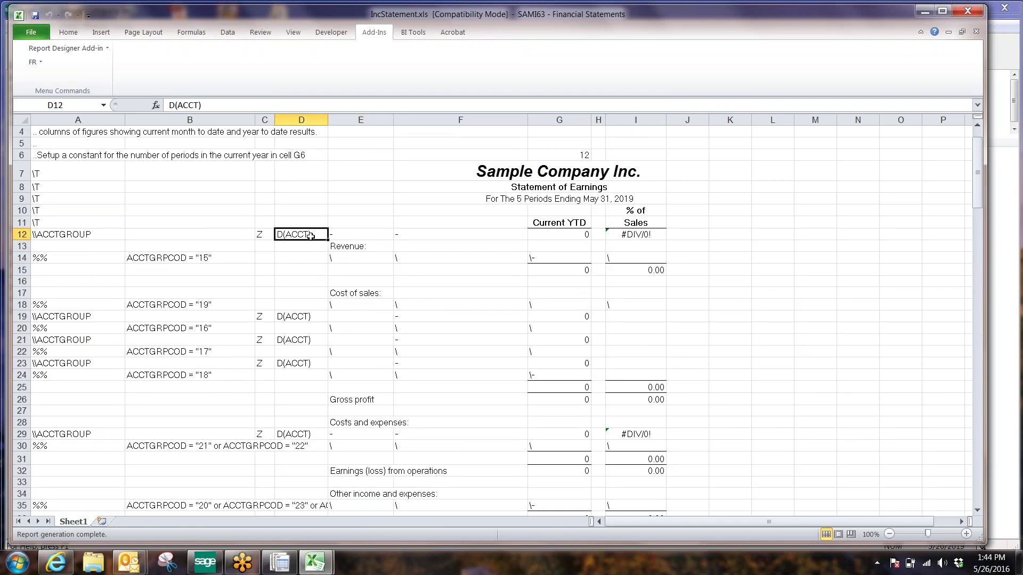
scroll(771, 346, "down", 10)
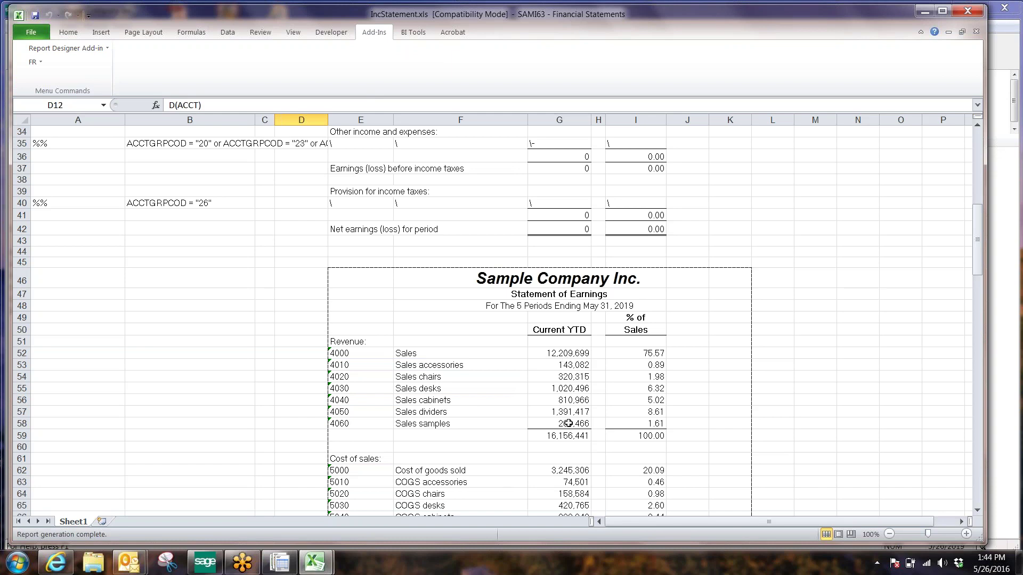
scroll(858, 416, "up", 11)
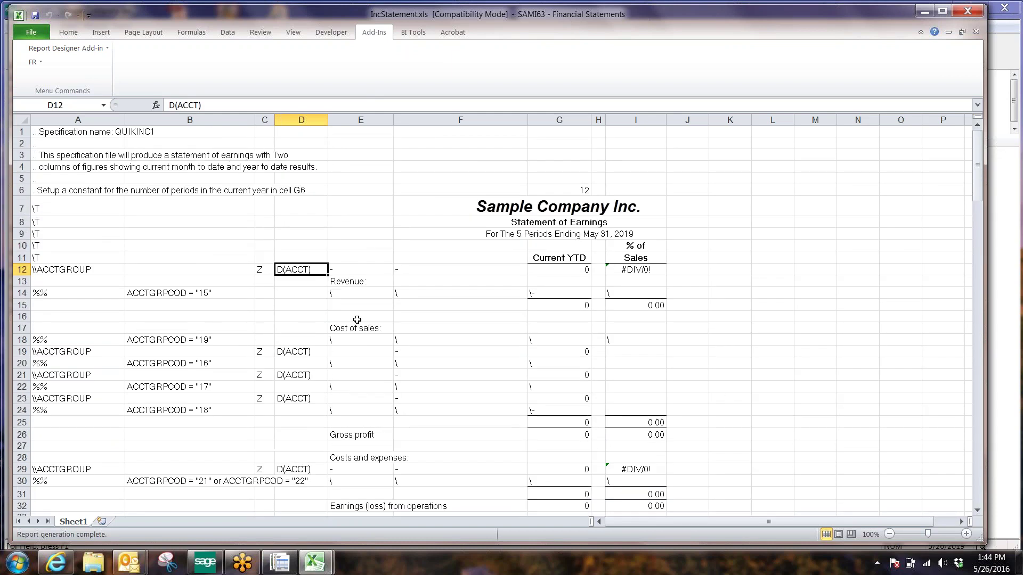
Clear the Z from C12 and regenerate the actual, consolidated financial statement
left_click(260, 273)
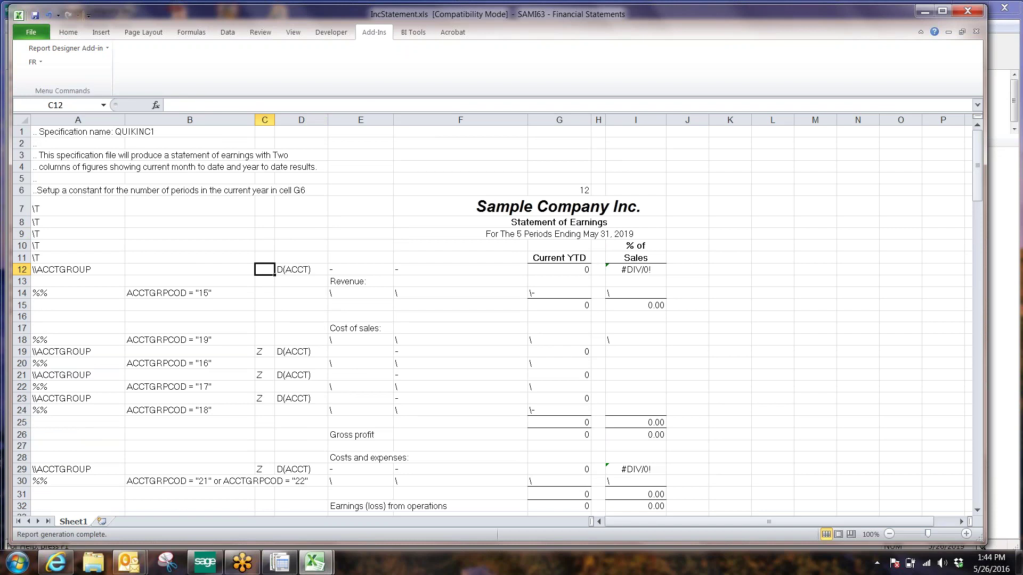
left_click(33, 62)
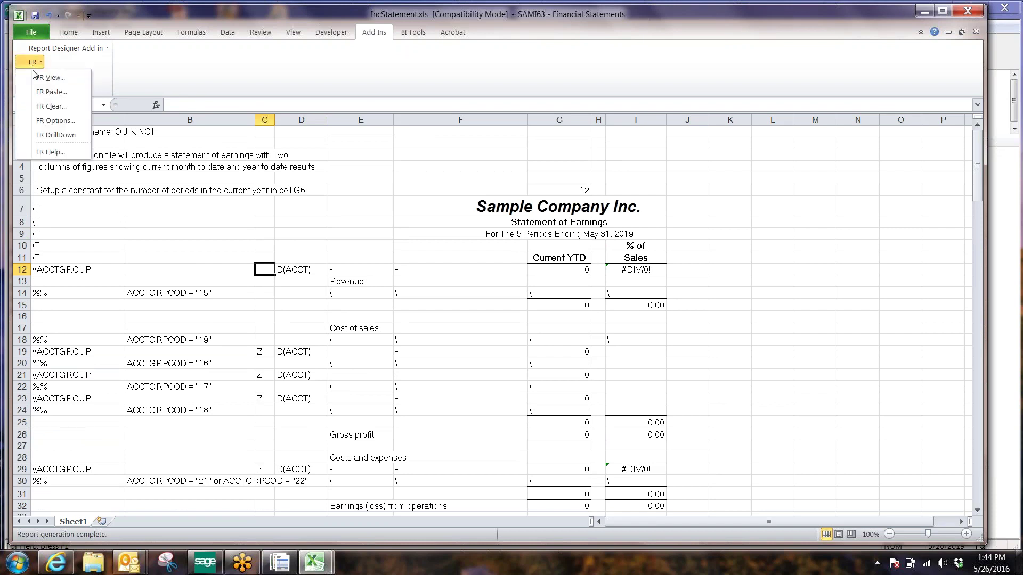
left_click(39, 80)
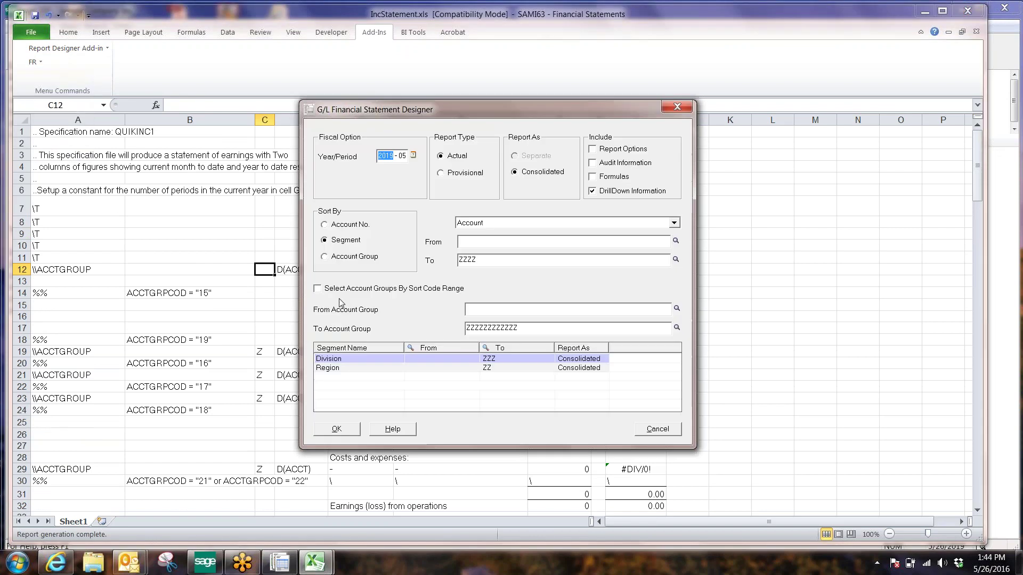
left_click(350, 426)
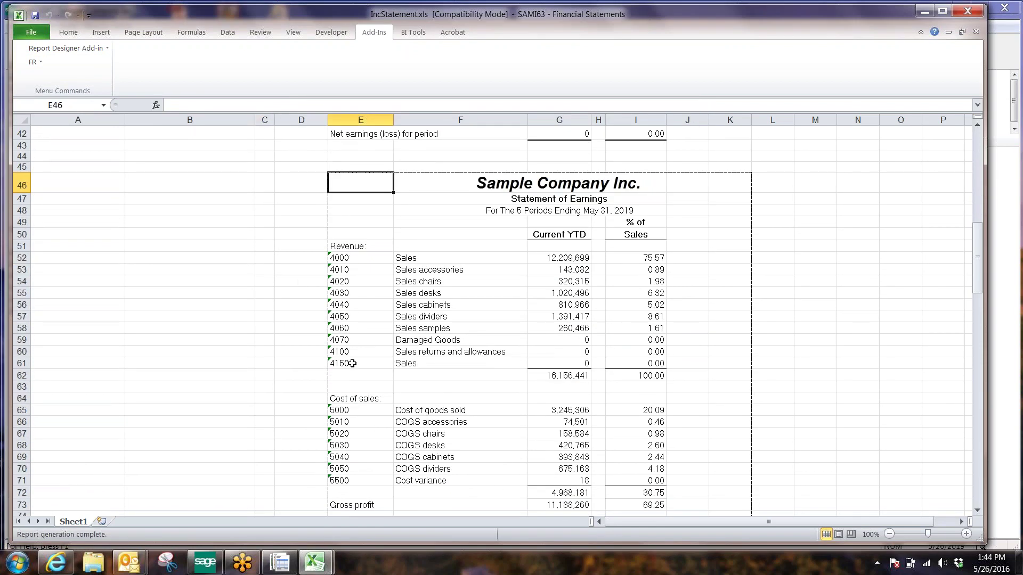
Inspect the Current YTD amounts in G59:G61 of the regenerated revenue section and return to the specification rows
left_click_drag(568, 339, 565, 360)
left_click(565, 360)
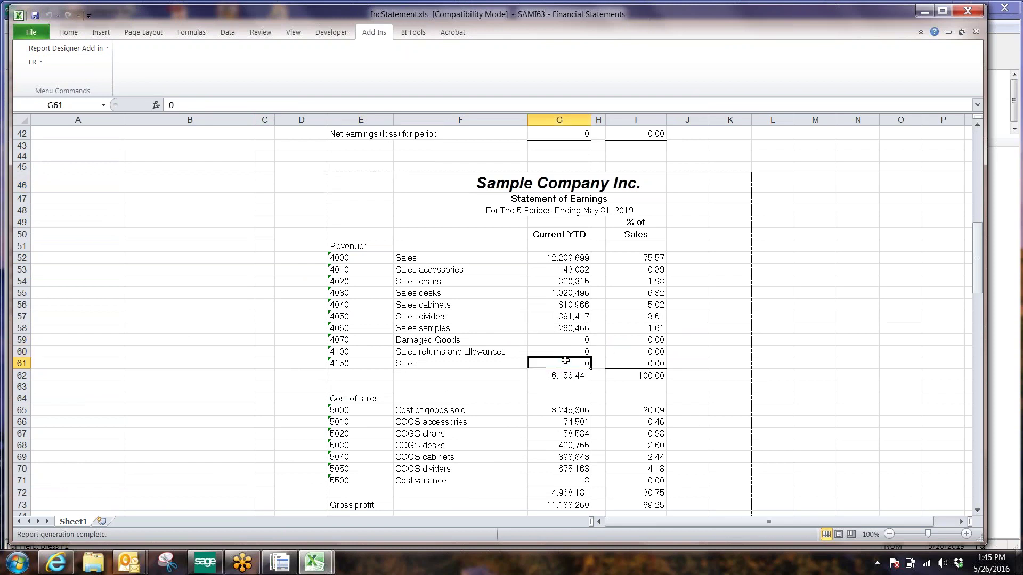
scroll(926, 353, "up", 5)
scroll(926, 354, "up", 9)
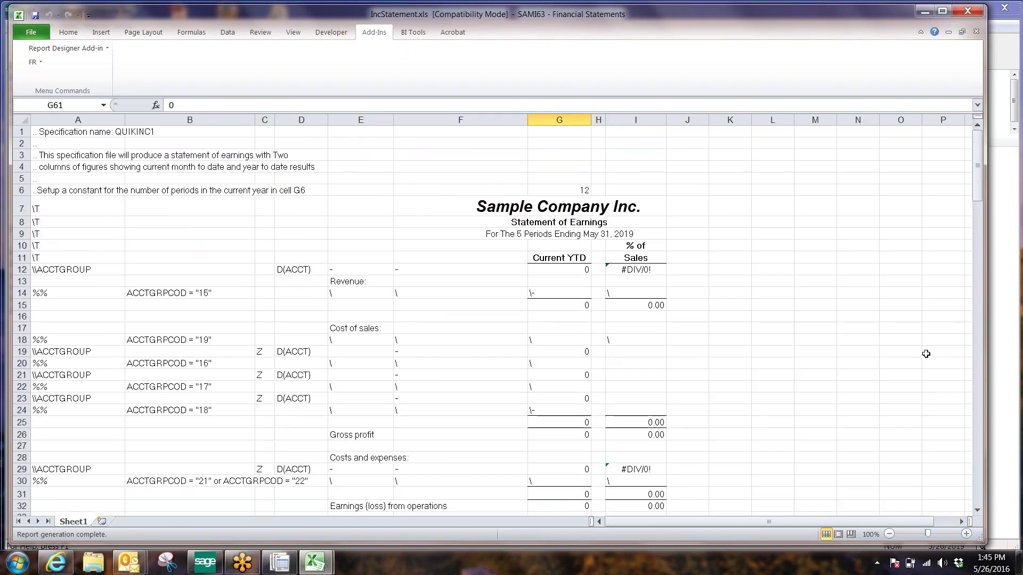
Enter Z in C12 to suppress zero-balance rows in the revenue section again
left_click(267, 264)
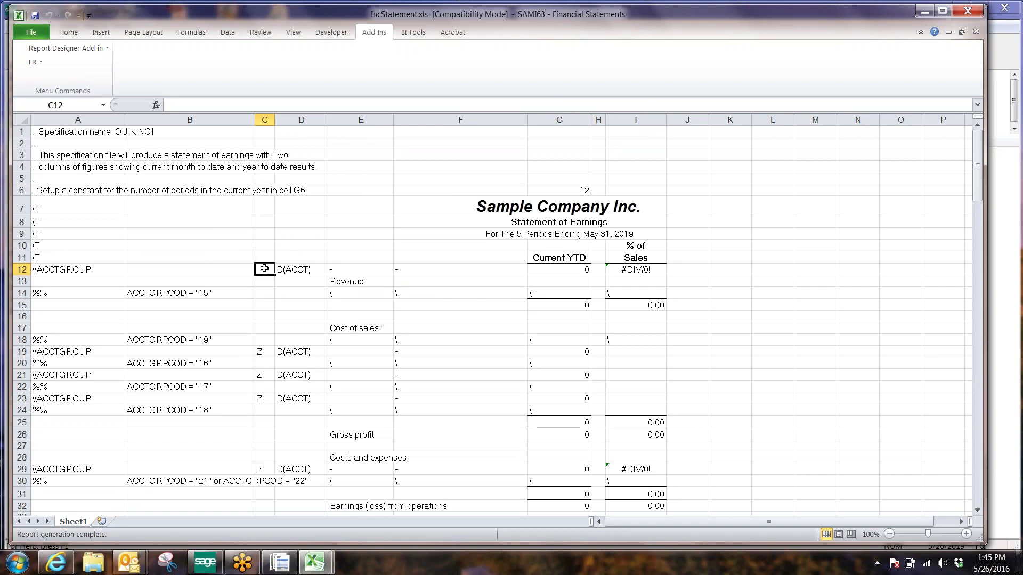
type("Z")
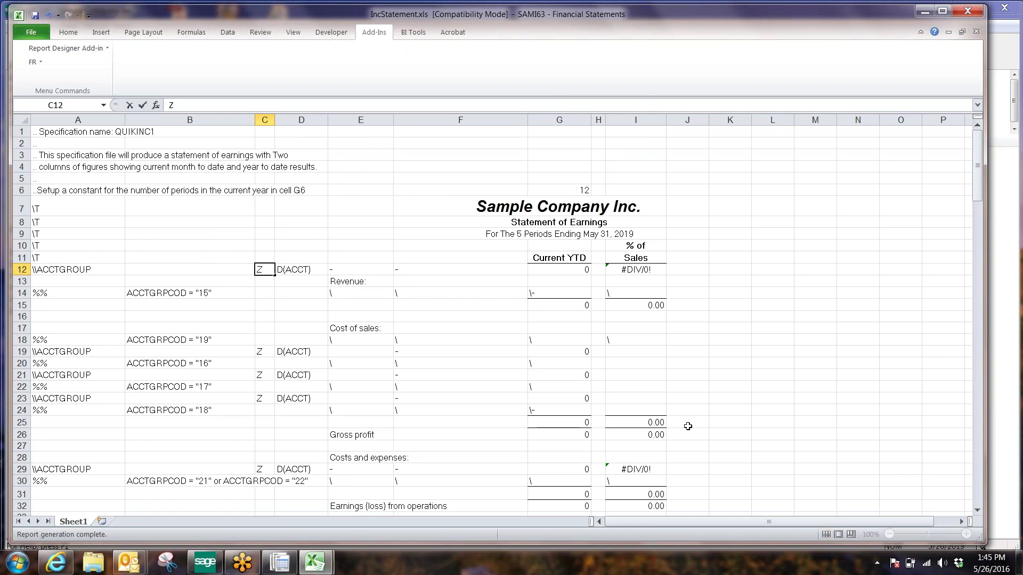
key("Return")
Check the D(ACCT) setting in D12 against the account lines in the generated revenue section
left_click(291, 270)
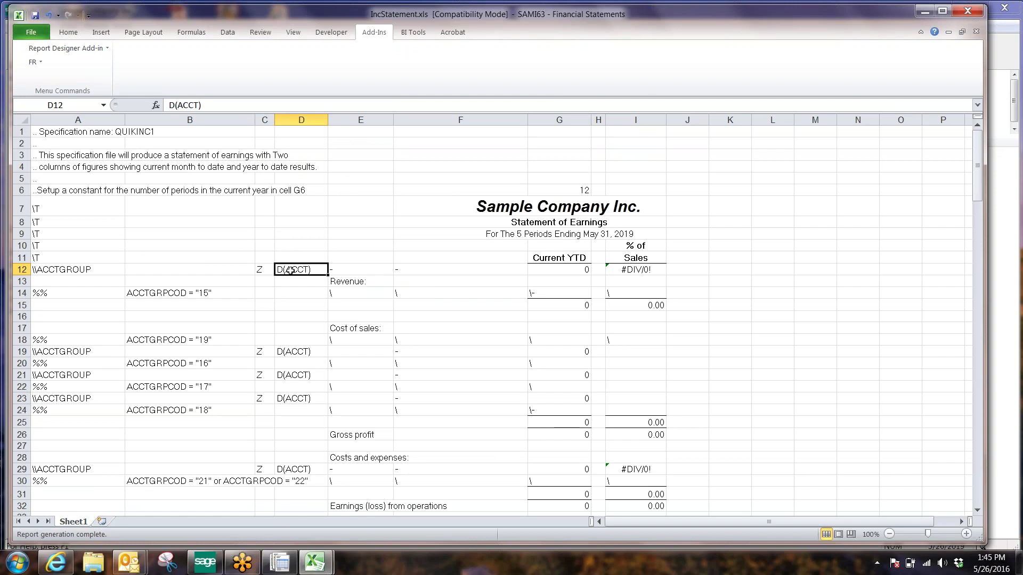
scroll(320, 270, "down", 4)
scroll(287, 223, "up", 3)
scroll(309, 334, "down", 8)
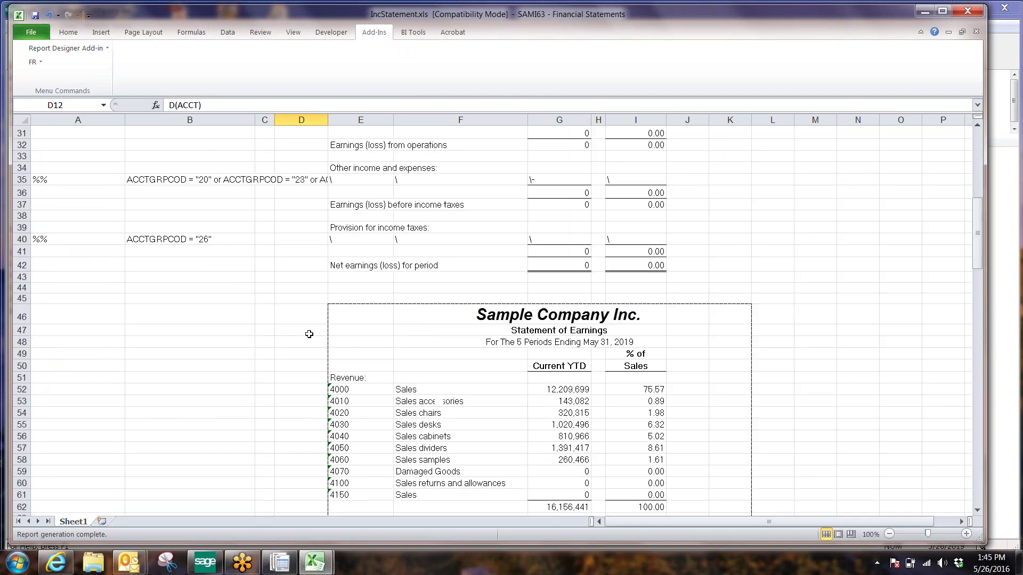
Change the consolidation setting for the revenue section in D12 to D(DIVISION)
scroll(309, 334, "down", 2)
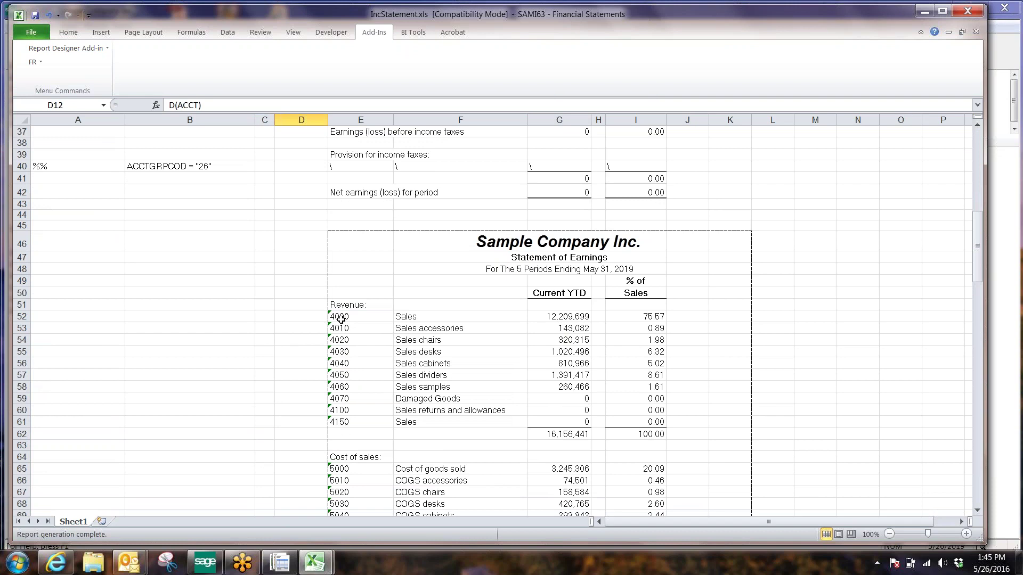
scroll(358, 338, "up", 12)
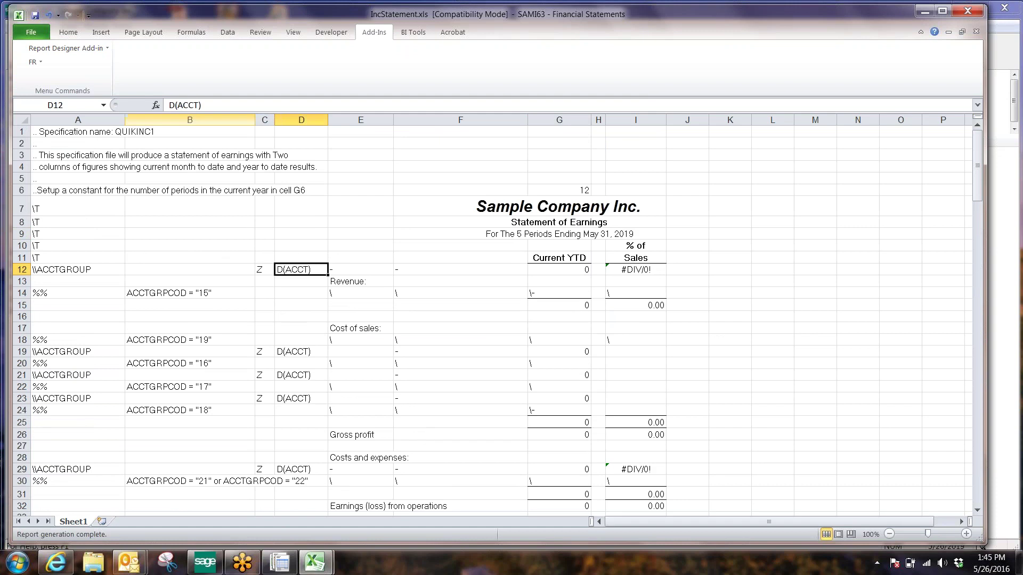
left_click(199, 105)
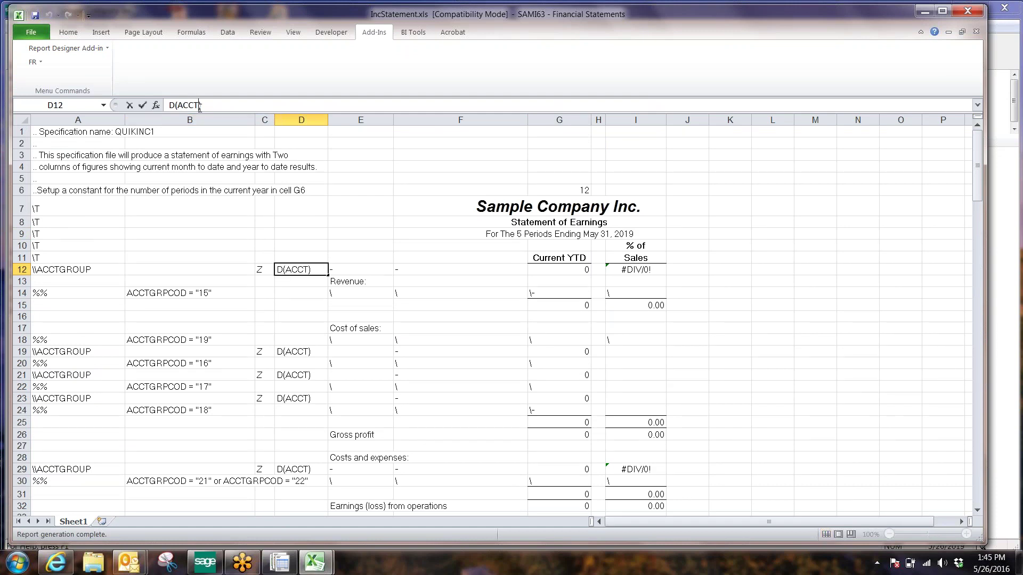
key("BackSpace")
key("BackSpace")
key("BackSpace")
key("BackSpace")
type("DIVISION")
key("Return")
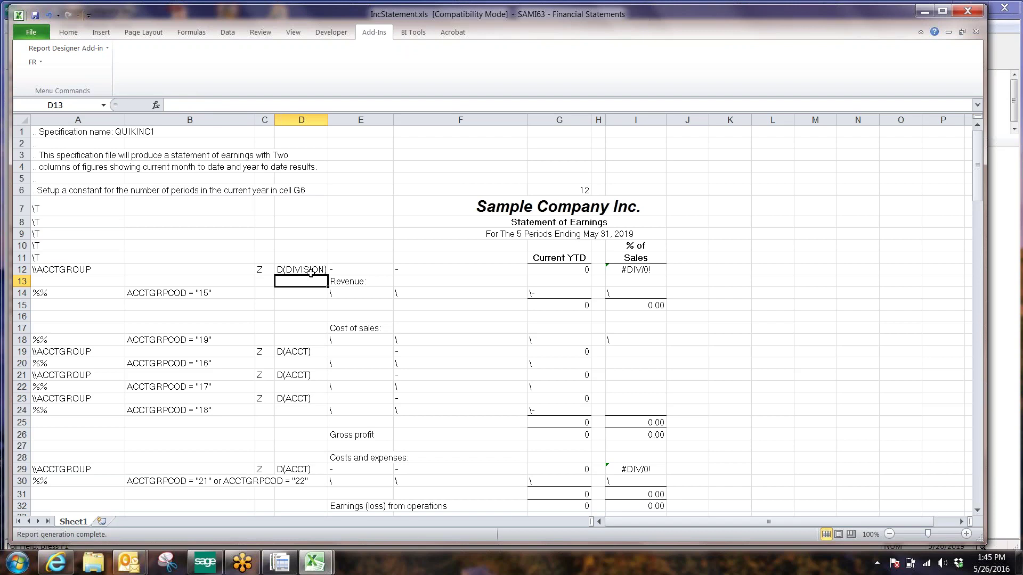
Regenerate the actual, consolidated financial statement using the D(DIVISION) setting
left_click(68, 48)
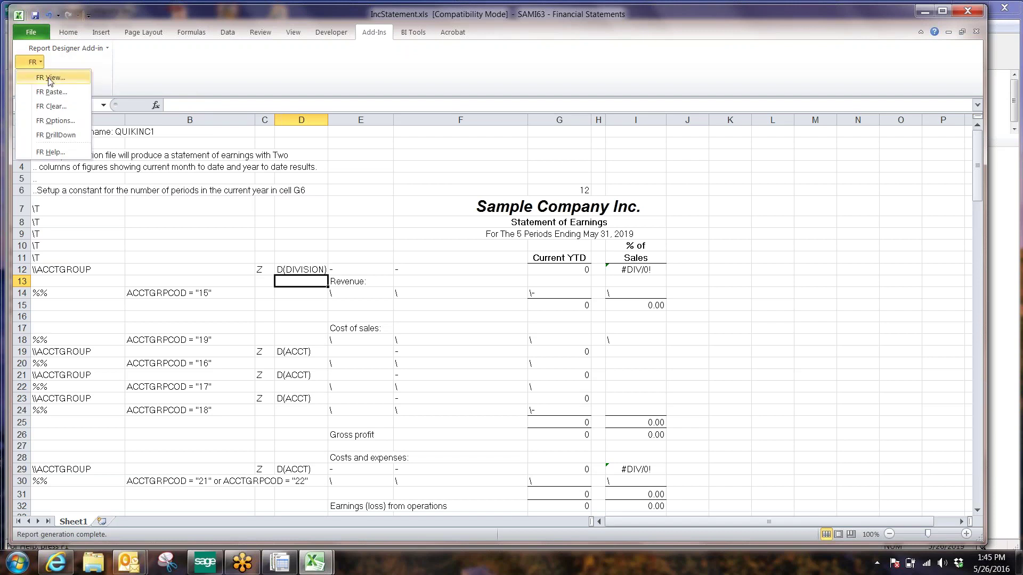
left_click(42, 75)
left_click(336, 428)
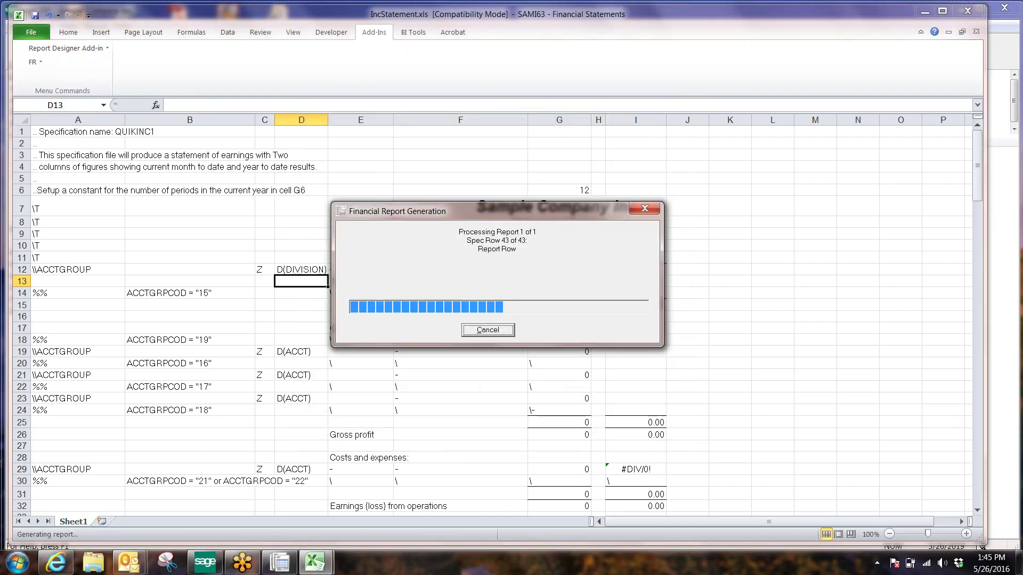
Examine how accounts 4000 and 4010 are split by division in the generated revenue section, including the Current YTD amounts in E52:G54
scroll(341, 368, "down", 1)
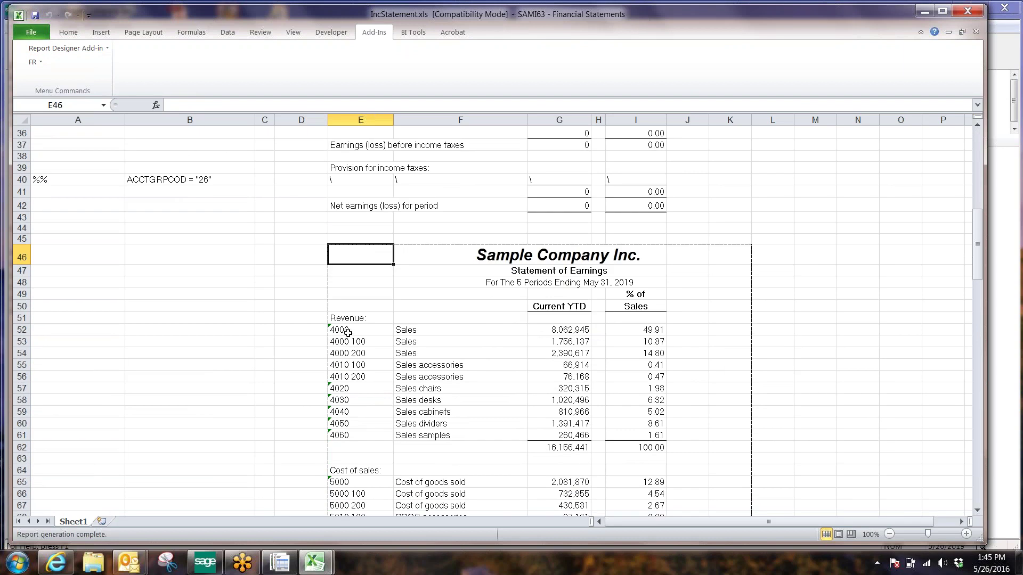
left_click(362, 341)
left_click(361, 353)
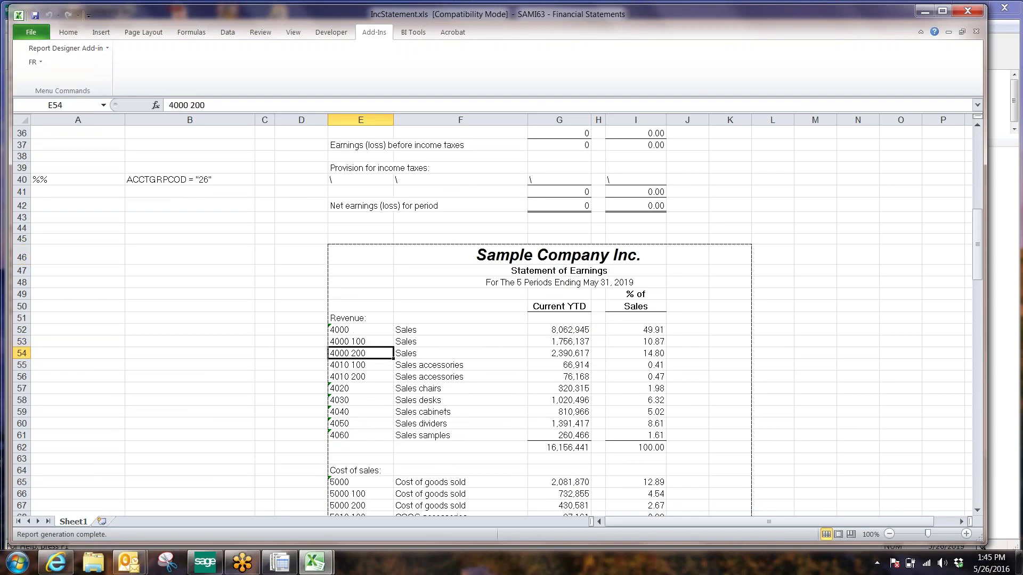
left_click(361, 365)
left_click(360, 375)
scroll(360, 374, "down", 1)
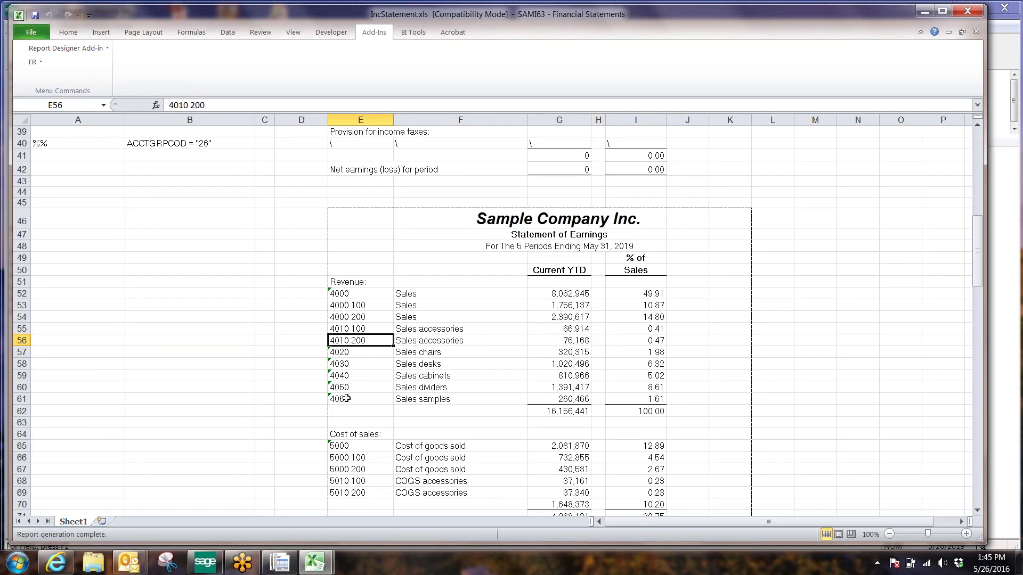
left_click(343, 291)
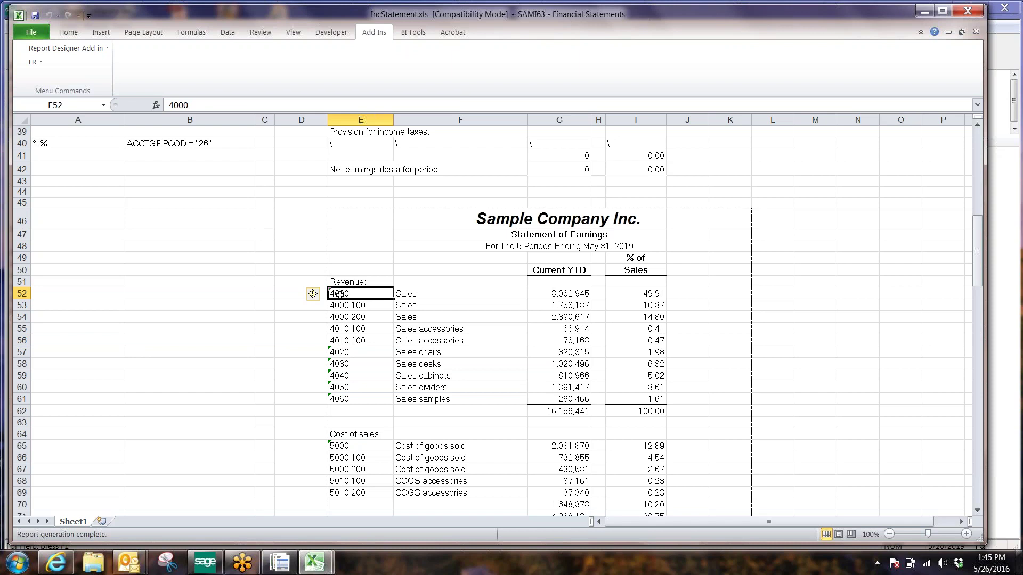
left_click_drag(338, 293, 538, 317)
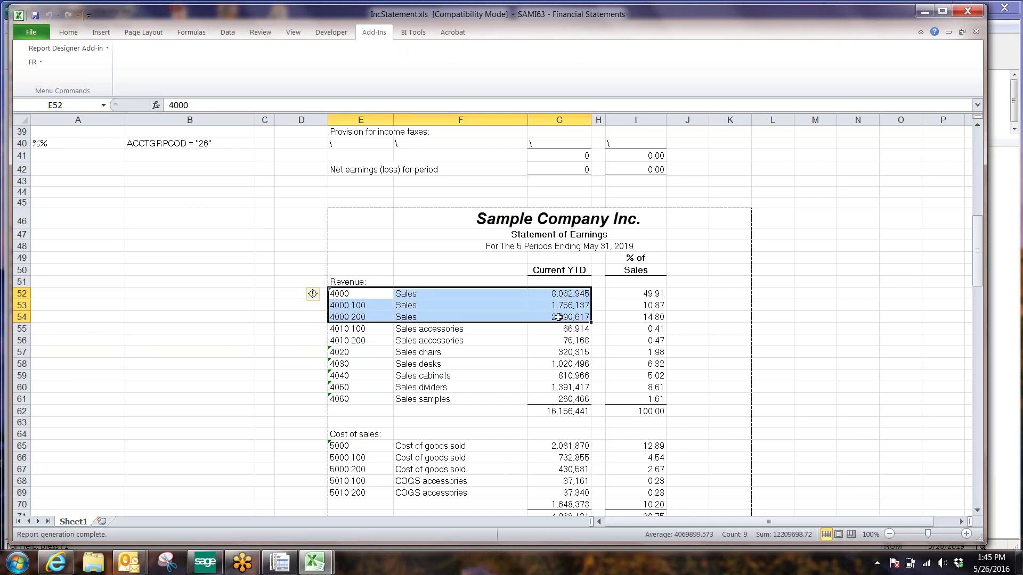
left_click(379, 307)
left_click(369, 317)
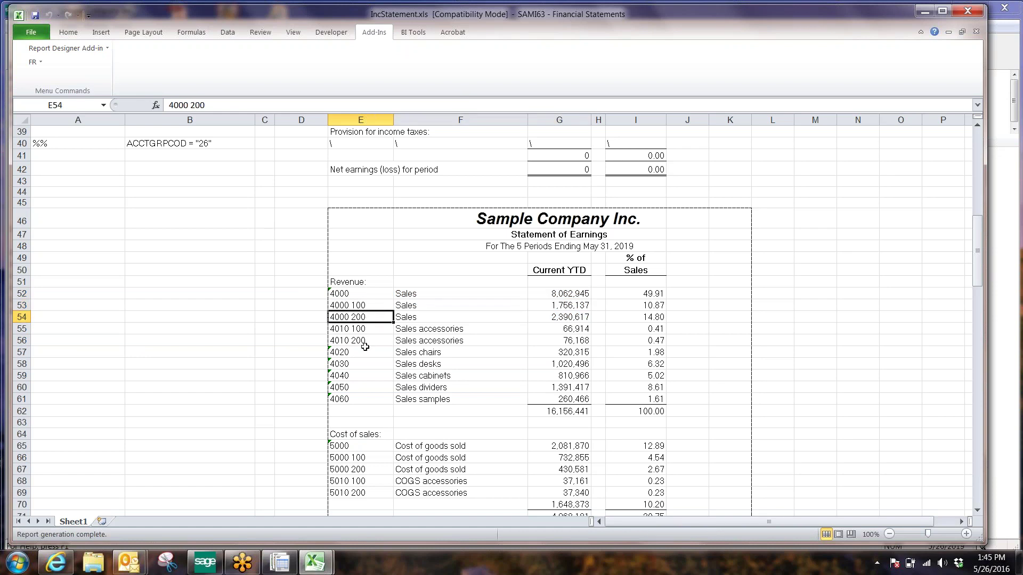
Replace the consolidation setting in D12 with D(REGION)
scroll(365, 347, "up", 12)
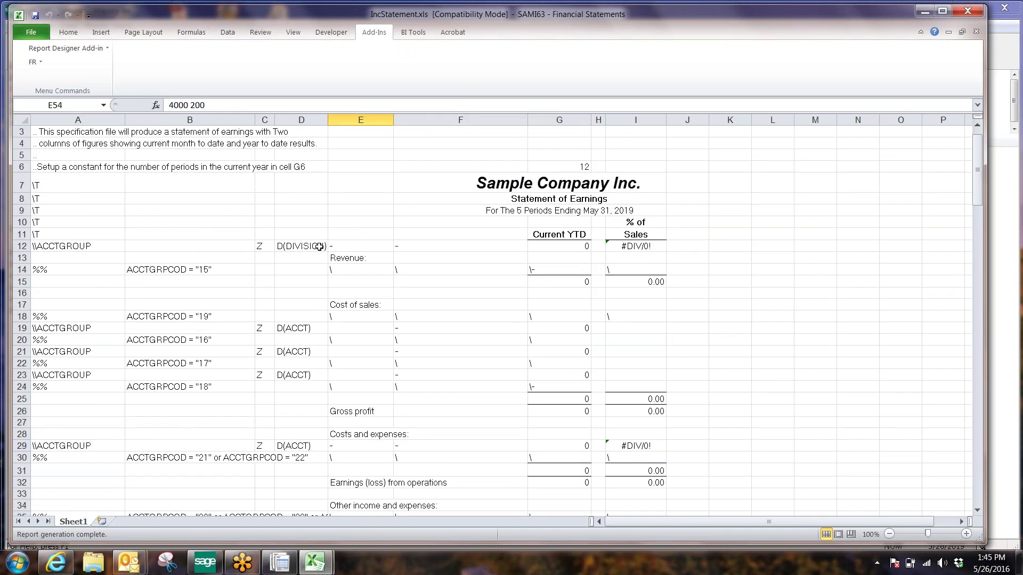
left_click(320, 246)
double_click(320, 246)
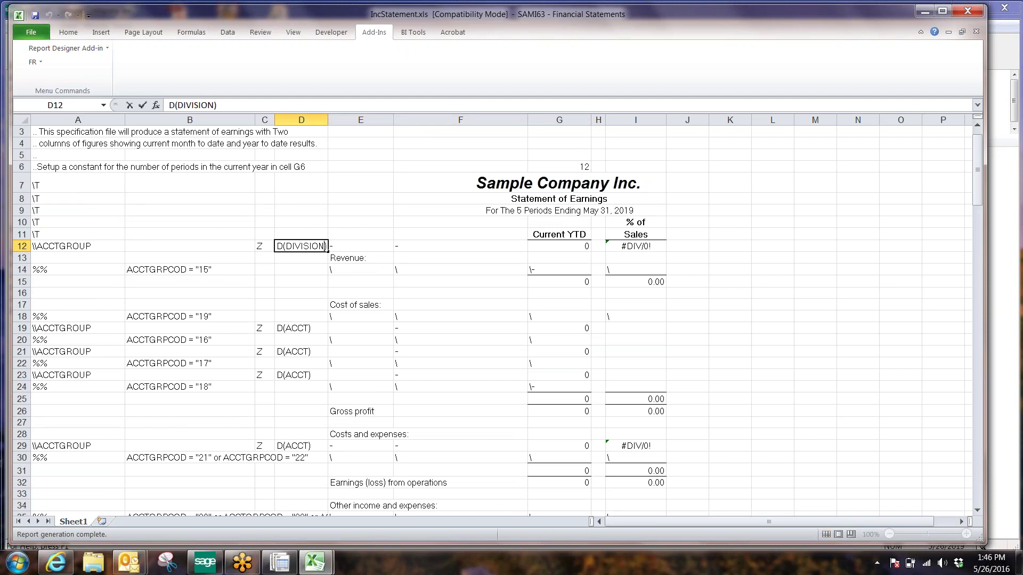
key("BackSpace")
key("BackSpace")
key("BackSpace")
key("BackSpace")
key("BackSpace")
key("BackSpace")
key("BackSpace")
key("BackSpace")
type("REGION")
key("Return")
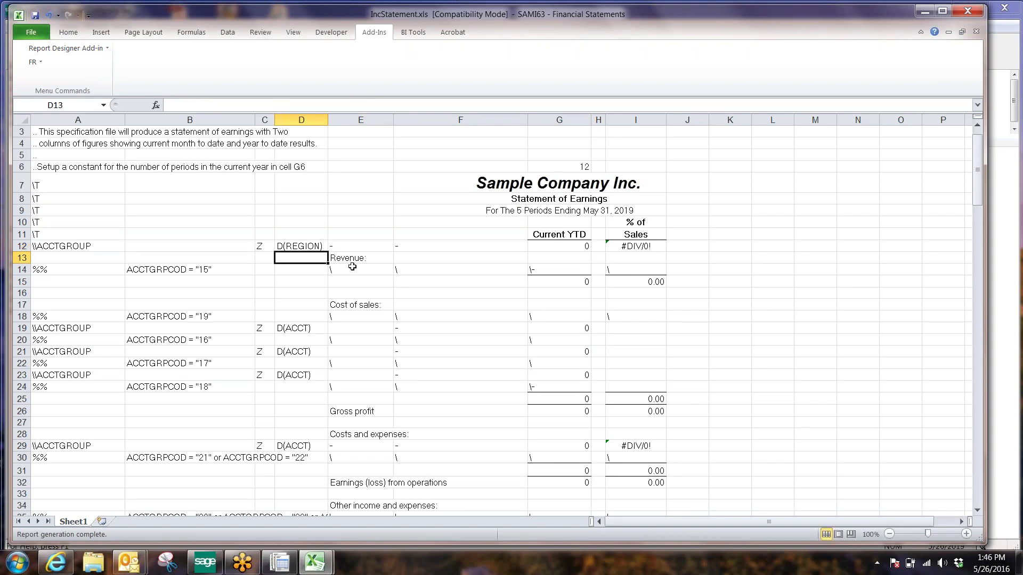
Regenerate the actual, consolidated financial statement using the D(REGION) setting
left_click(34, 62)
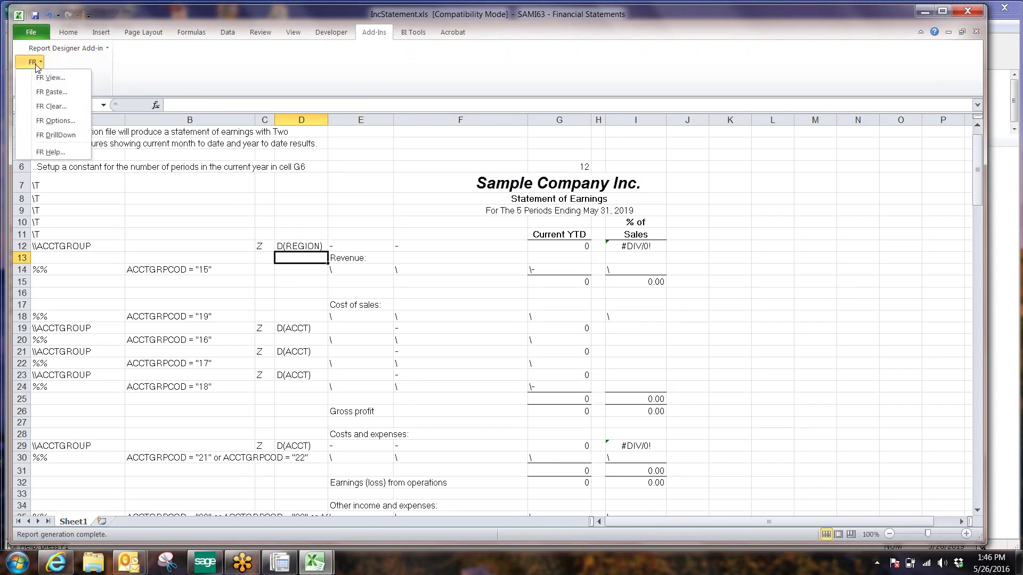
left_click(38, 74)
left_click(357, 433)
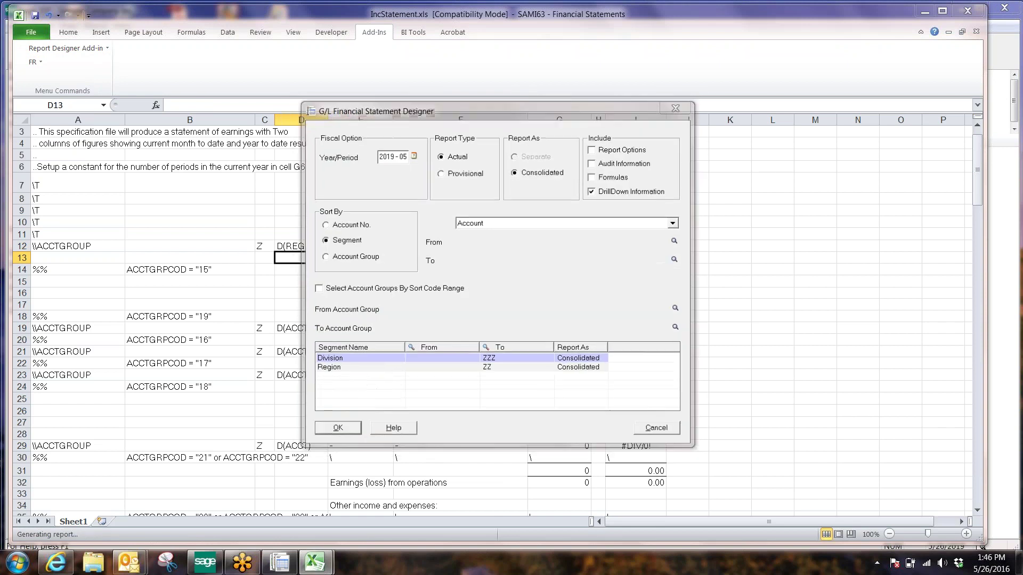
Inspect the account, division and region combinations listed for Sales accessories in the generated revenue section
scroll(357, 377, "down", 2)
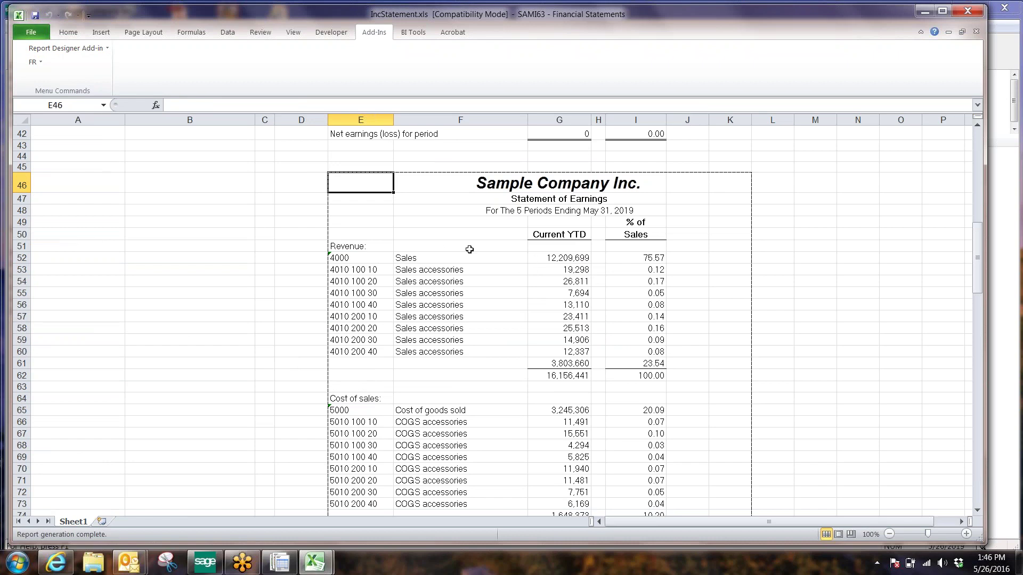
scroll(375, 297, "down", 1)
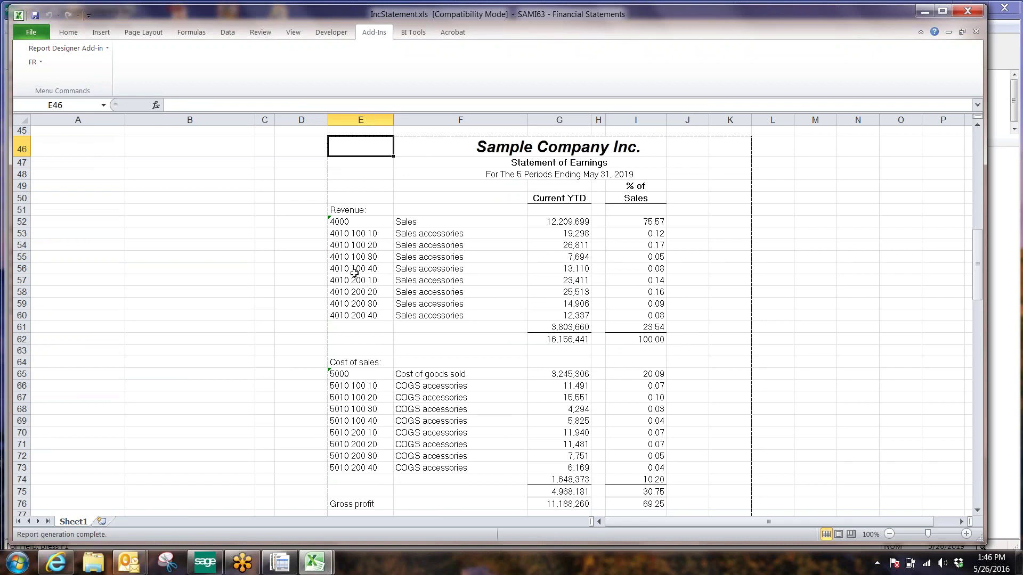
left_click(356, 280)
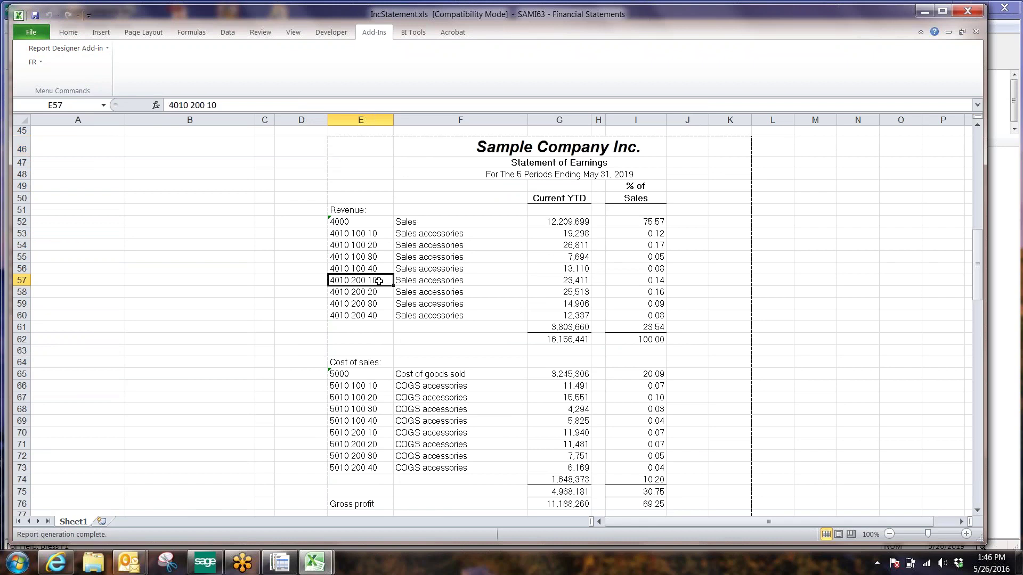
Enter T in D12 to consolidate the revenue section into a single total
scroll(1004, 288, "up", 12)
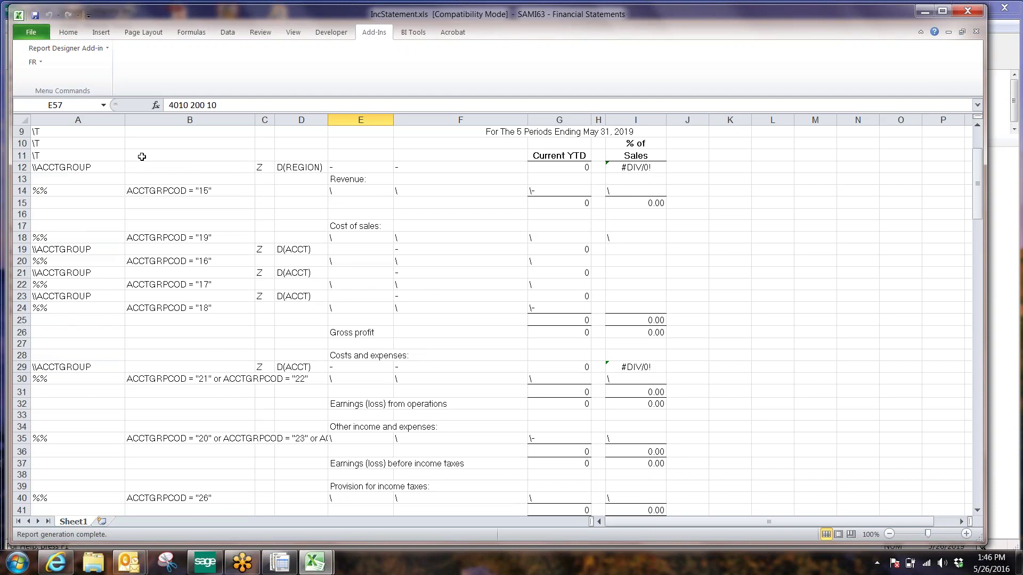
left_click(291, 170)
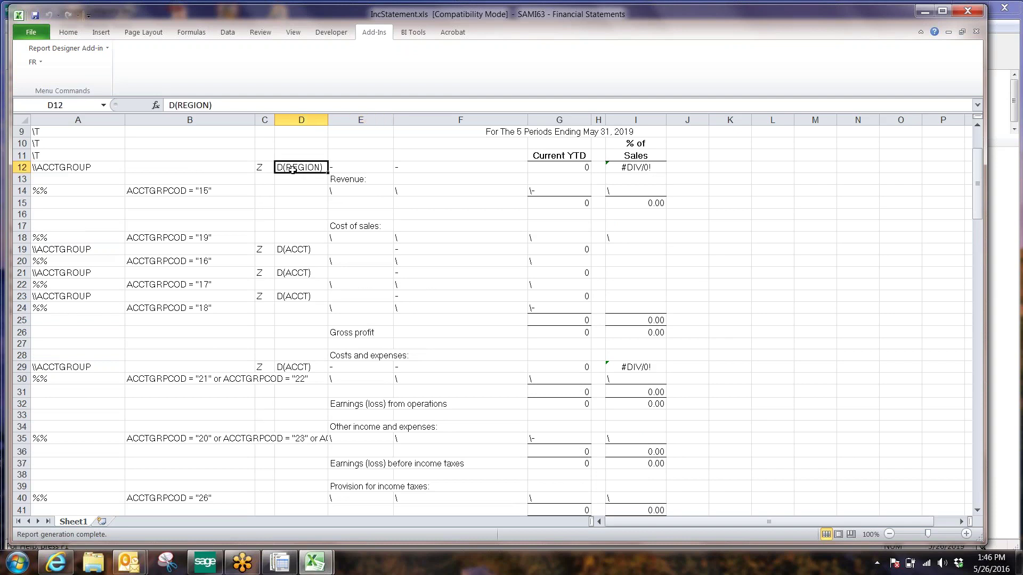
scroll(292, 170, "up", 2)
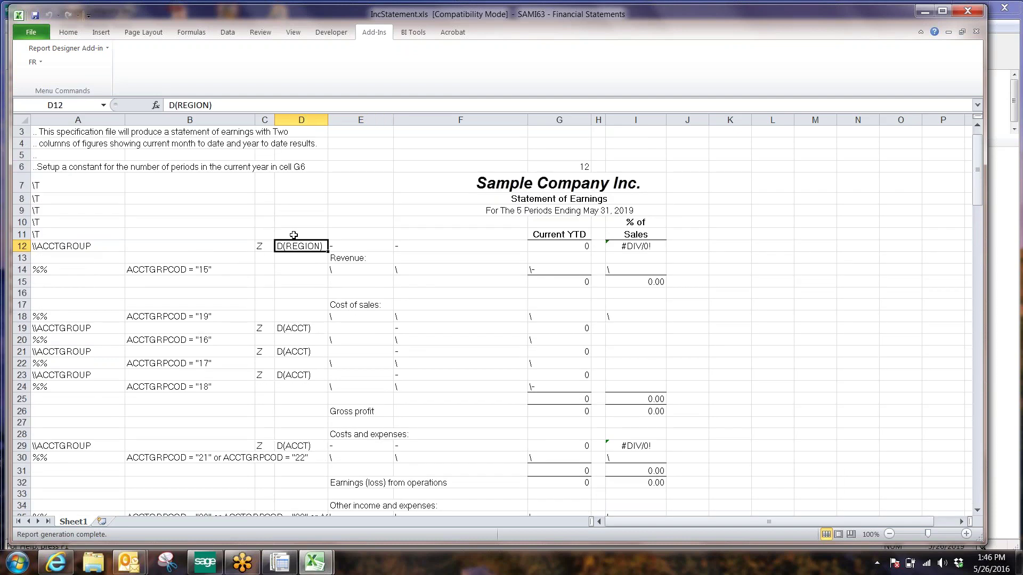
type("T")
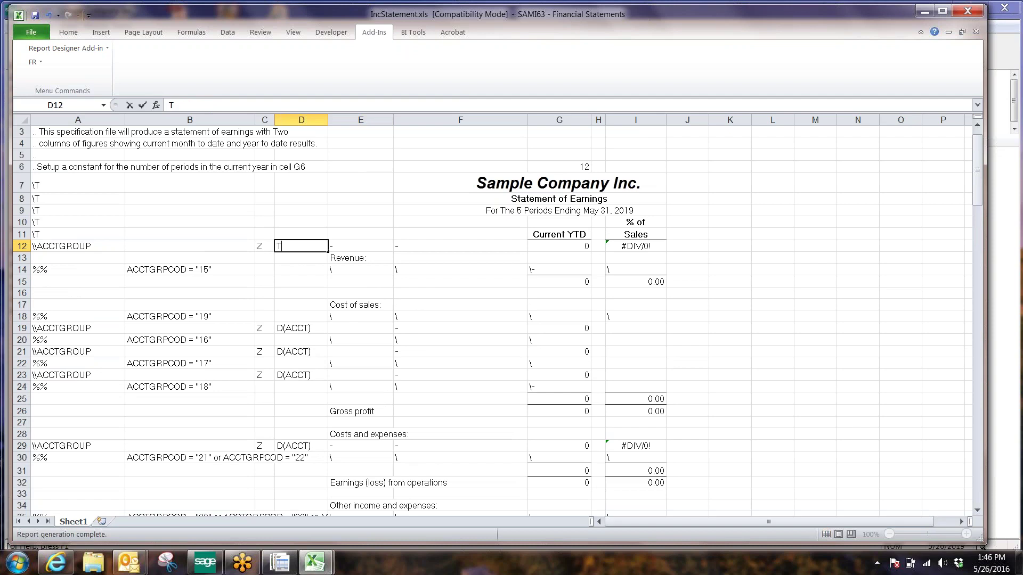
key("Return")
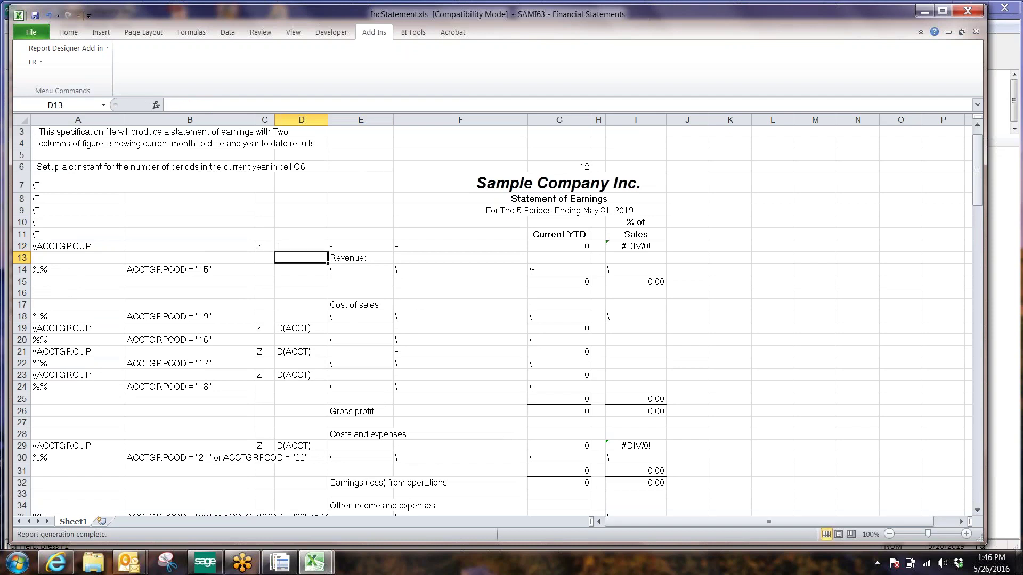
left_click(301, 246)
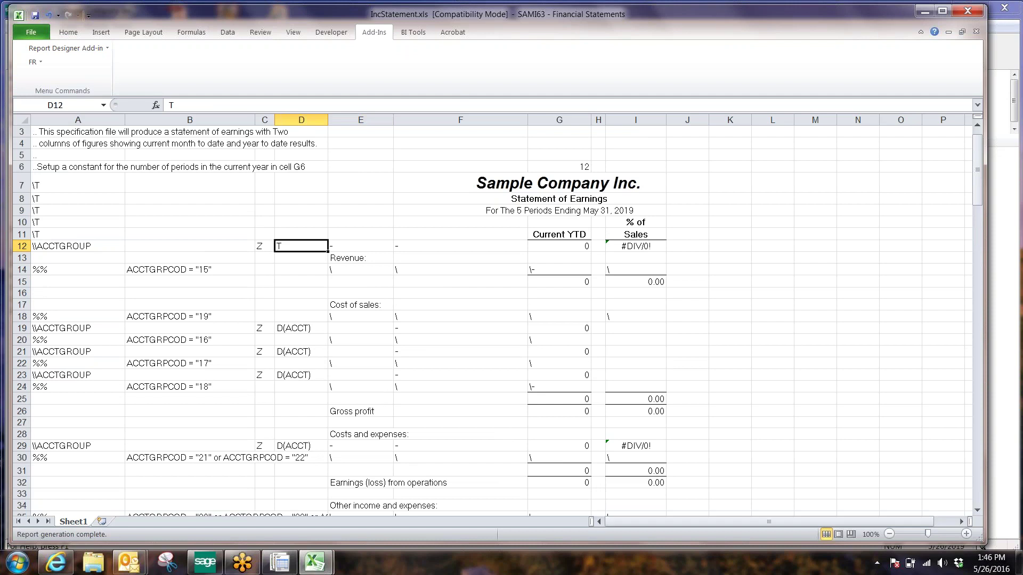
Regenerate the actual, consolidated financial statement for 2019-05 using the T setting
left_click(38, 67)
left_click(38, 74)
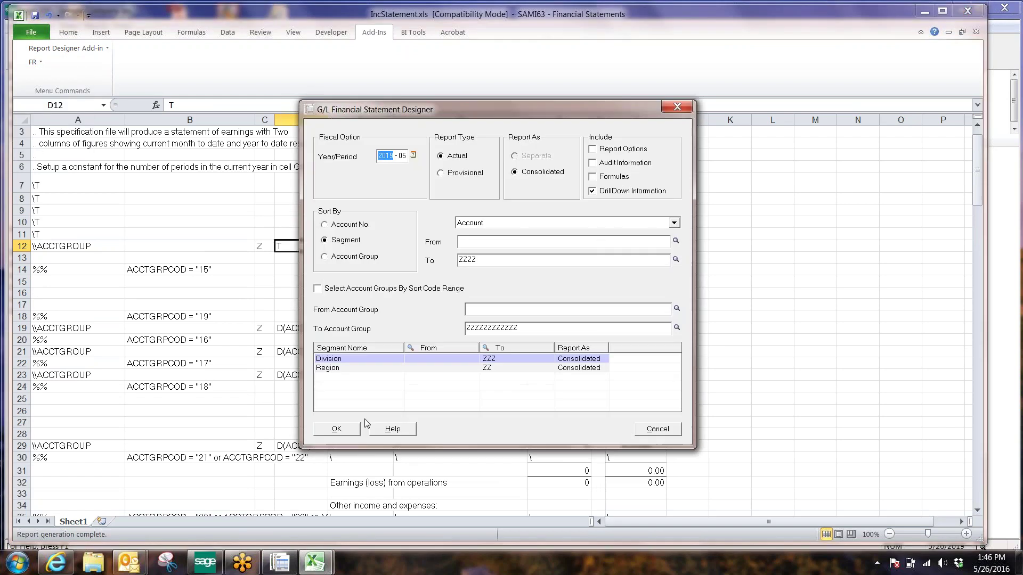
left_click(338, 428)
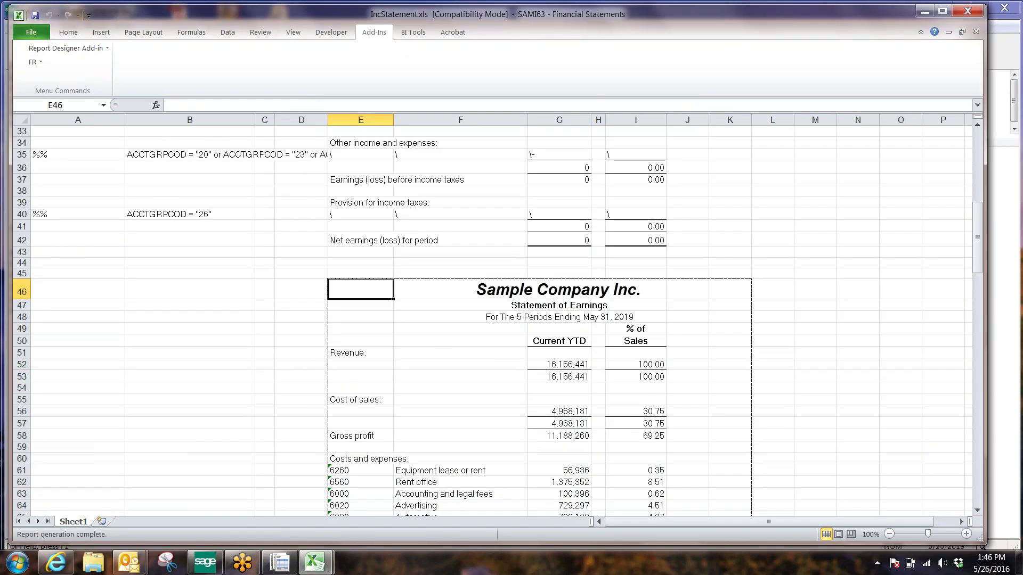
Inspect the revenue amount in G52 and the description cell F52 of the generated statement against the specification rows
left_click(560, 294)
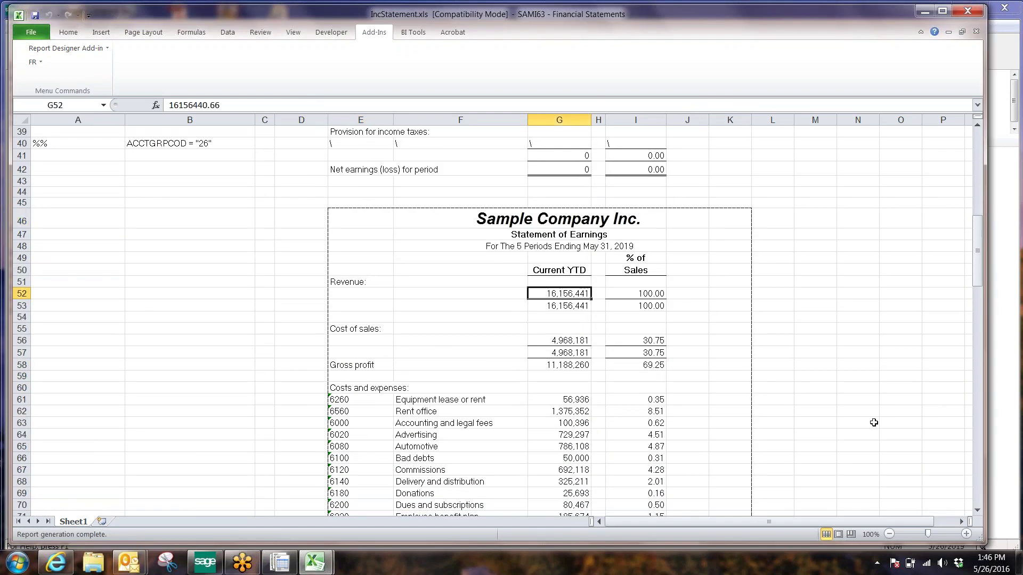
left_click(399, 293)
scroll(399, 292, "up", 11)
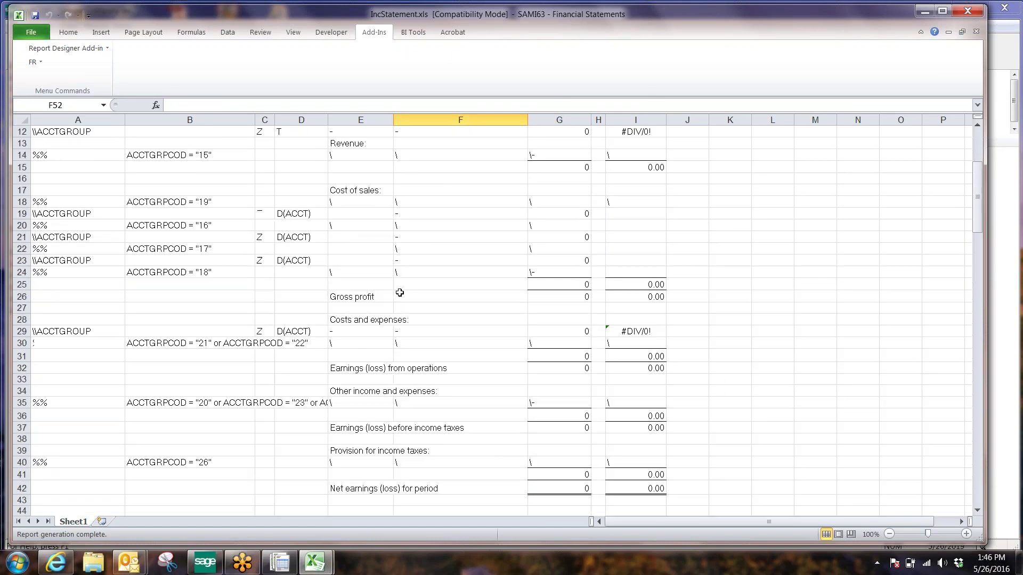
scroll(399, 293, "down", 7)
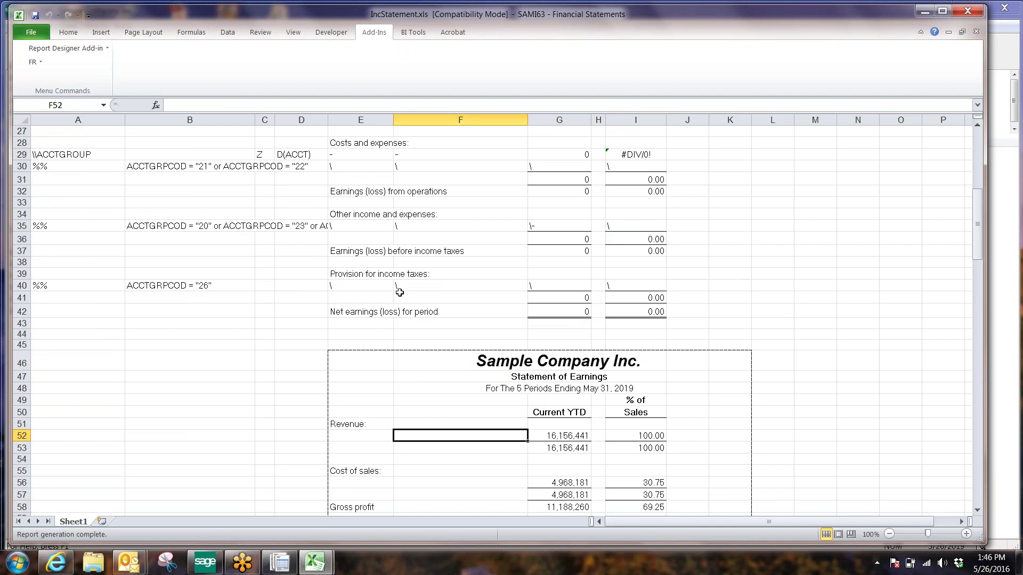
scroll(400, 292, "up", 6)
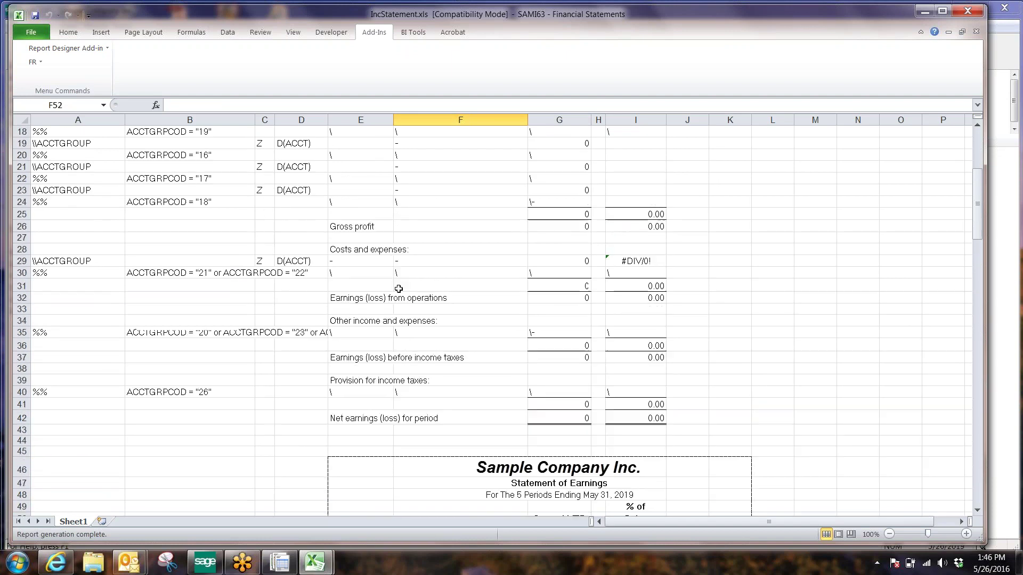
scroll(352, 181, "up", 1)
Check the account description formula in F12 against the revenue line of the generated statement
left_click(427, 211)
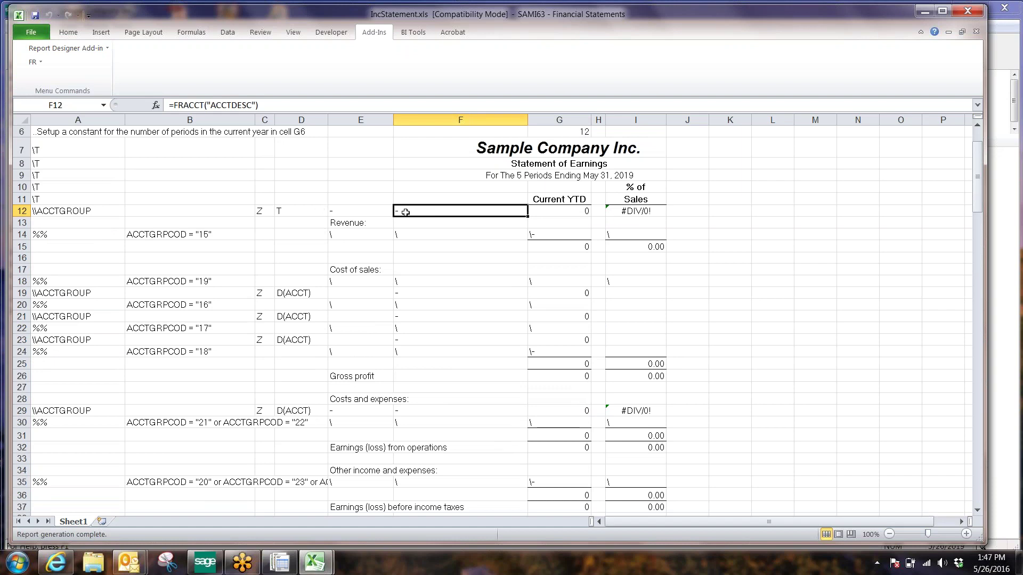
scroll(415, 234, "down", 7)
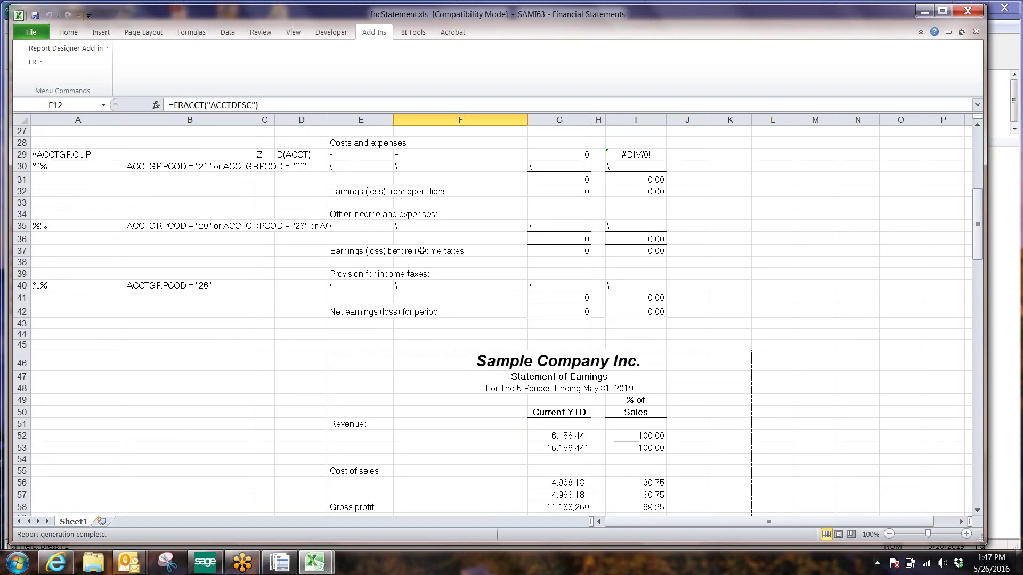
scroll(421, 251, "down", 1)
scroll(422, 251, "up", 7)
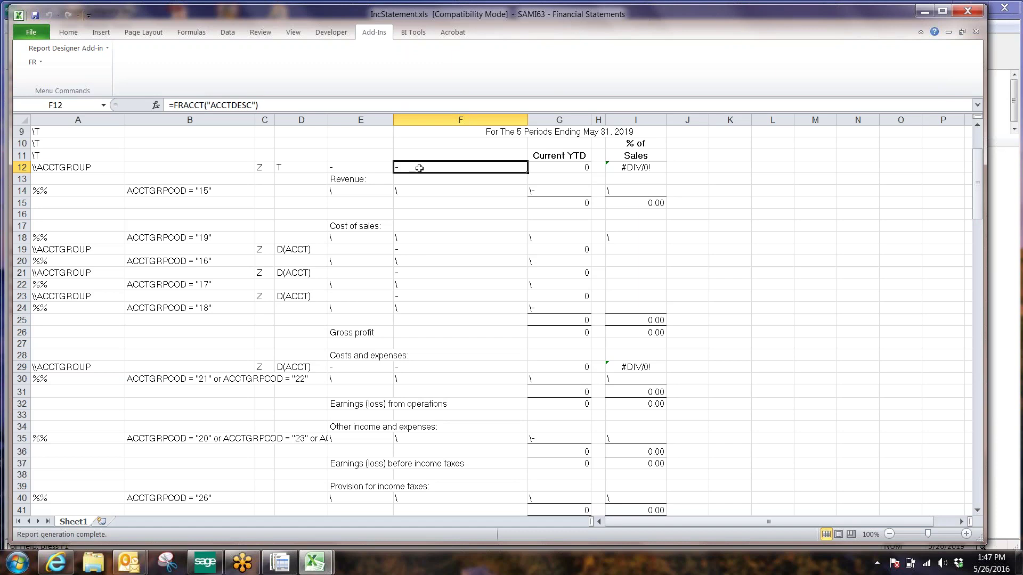
Replace the revenue description in F14 with the fixed text Sales for the T-consolidated line
left_click(289, 168)
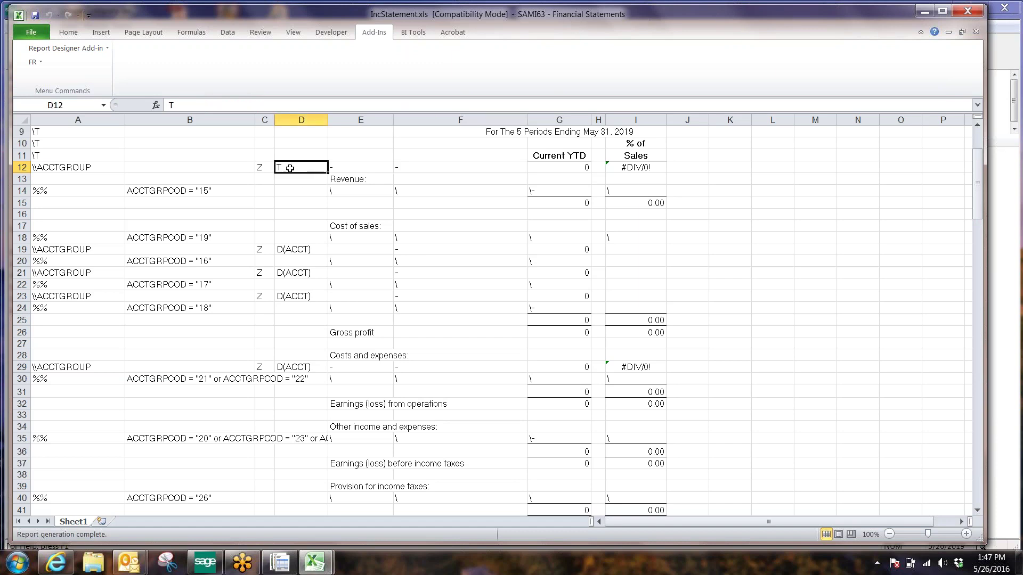
left_click(418, 191)
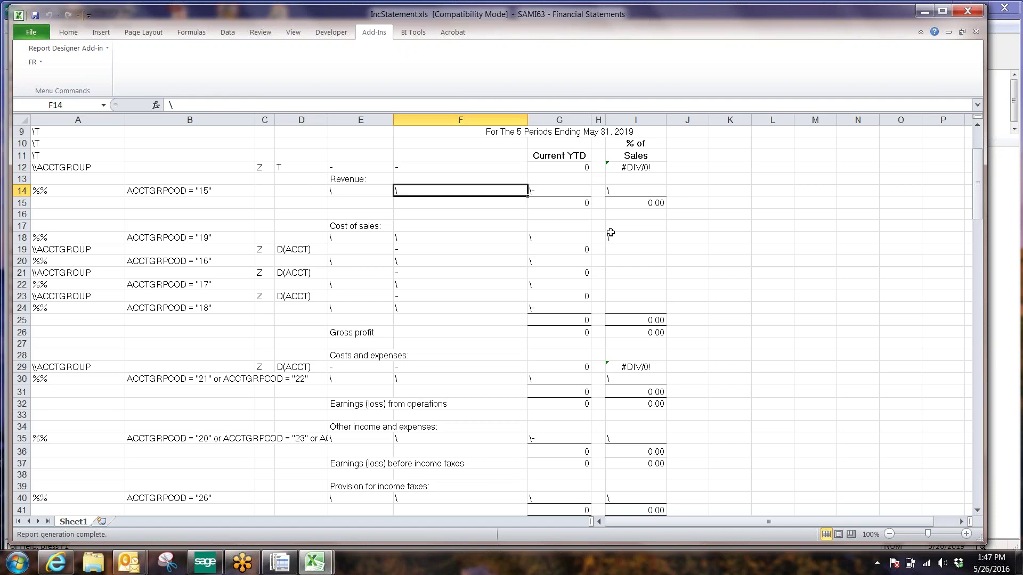
scroll(721, 259, "up", 3)
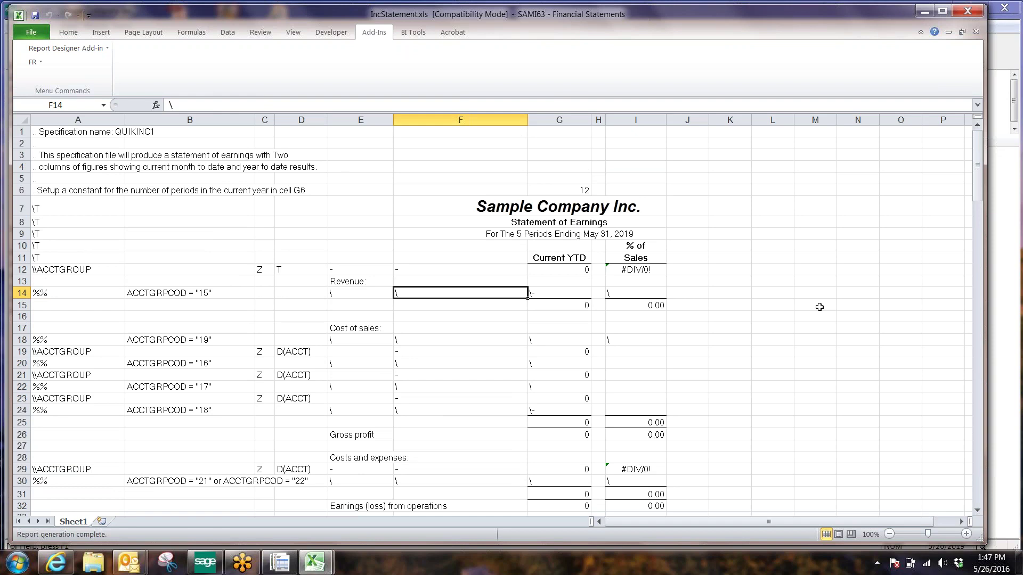
type("Sa")
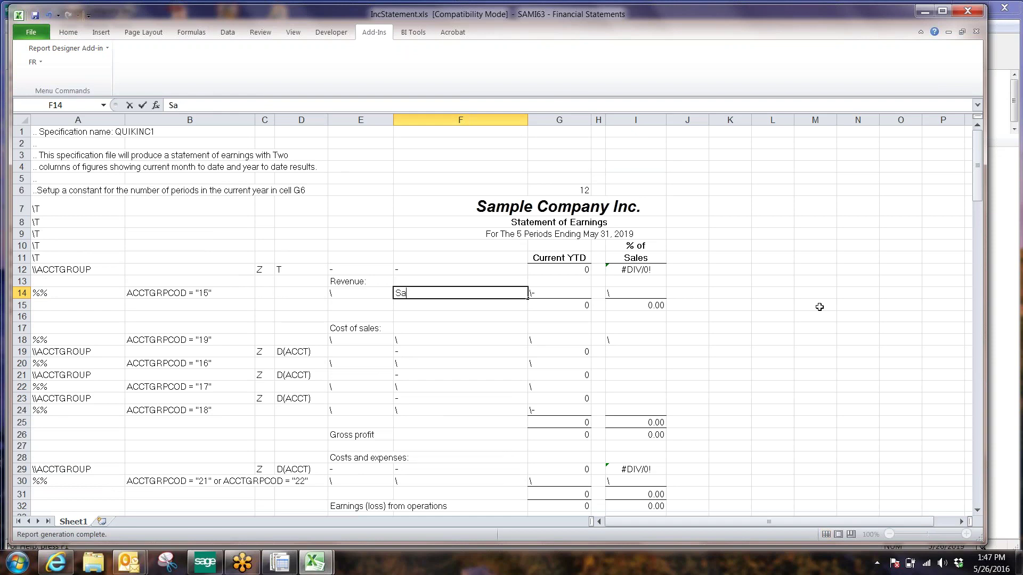
type(";les")
key("Return")
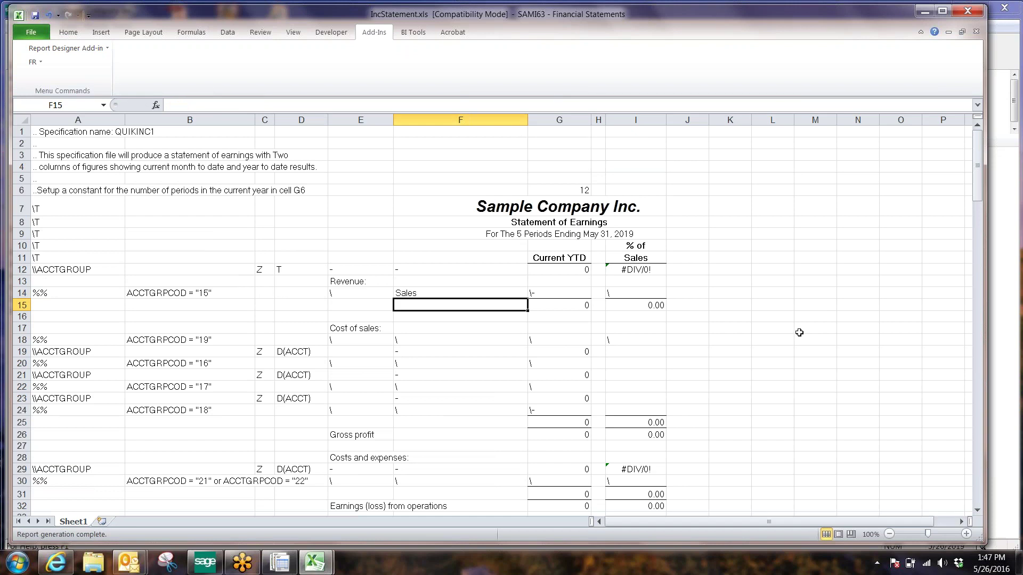
Regenerate the financial statement with the Sales description and inspect the revenue description in F52
left_click(35, 63)
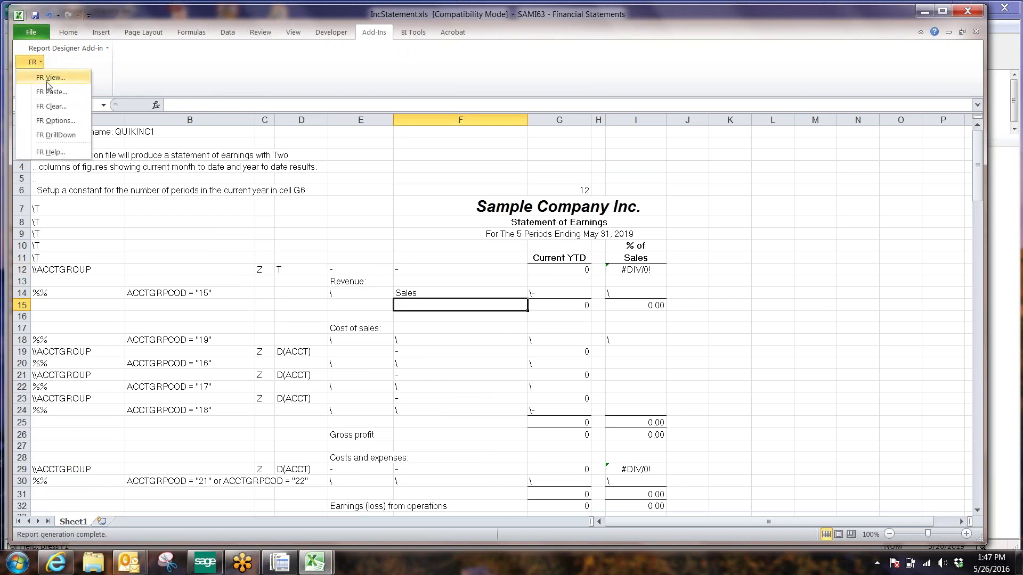
left_click(50, 77)
left_click(338, 430)
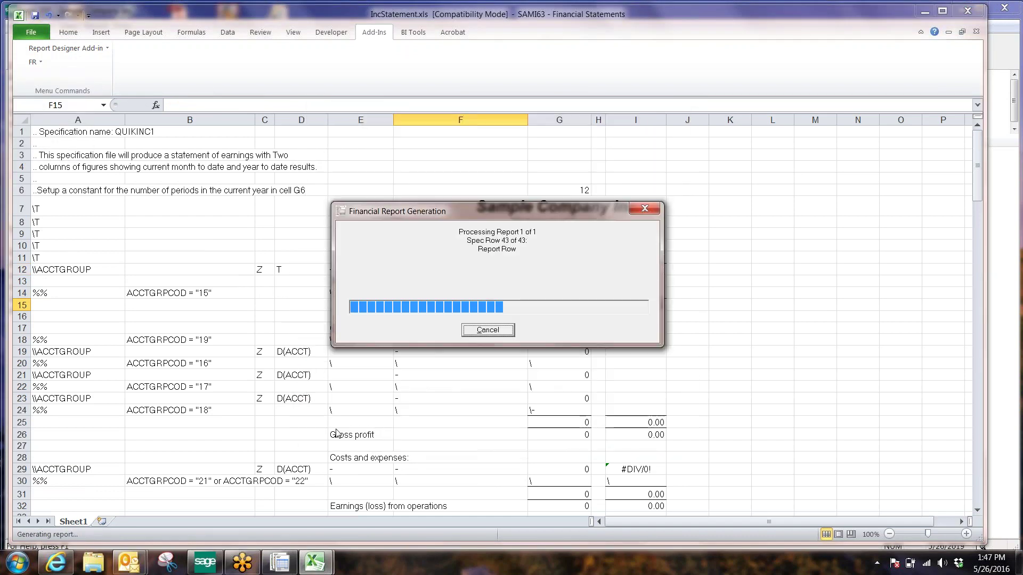
scroll(393, 341, "down", 12)
left_click(410, 331)
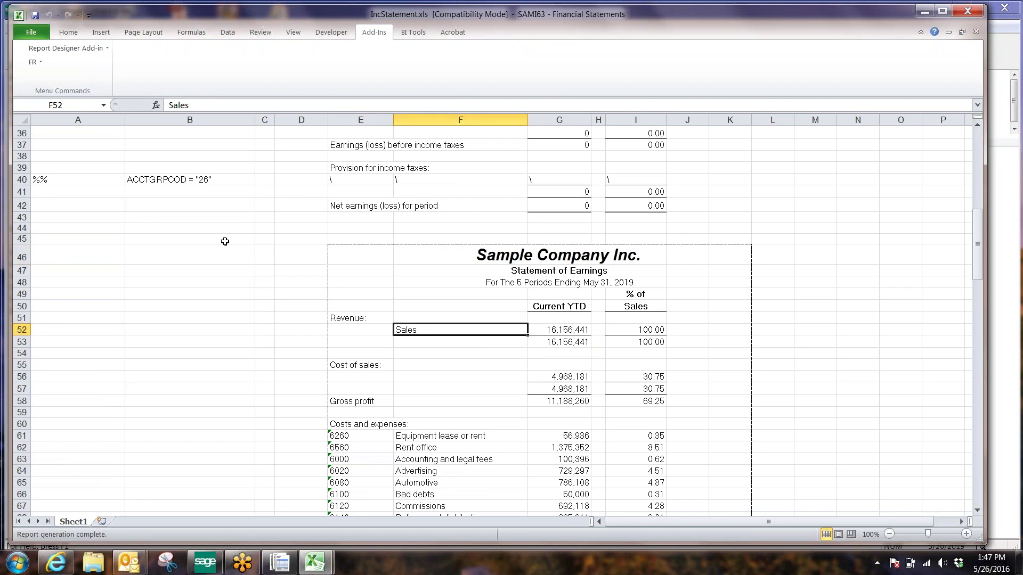
Set the revenue section's consolidation in D12 to D
scroll(701, 356, "up", 11)
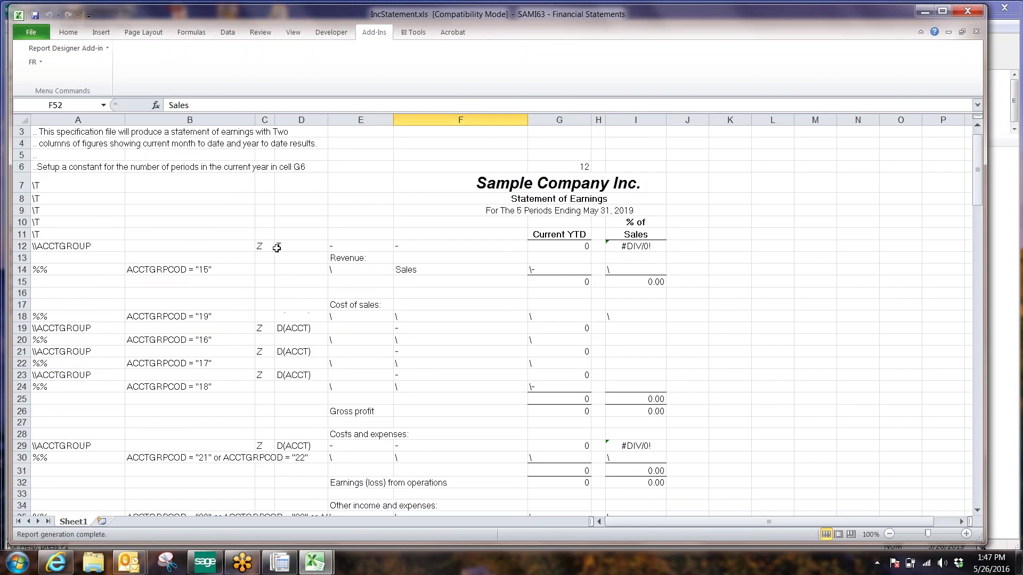
left_click(284, 245)
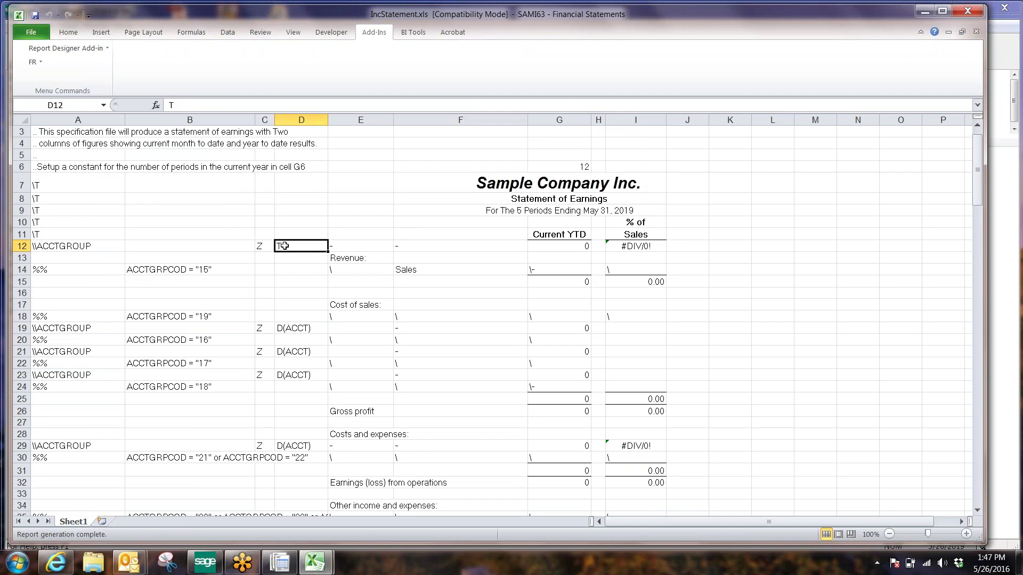
type("D")
key("Return")
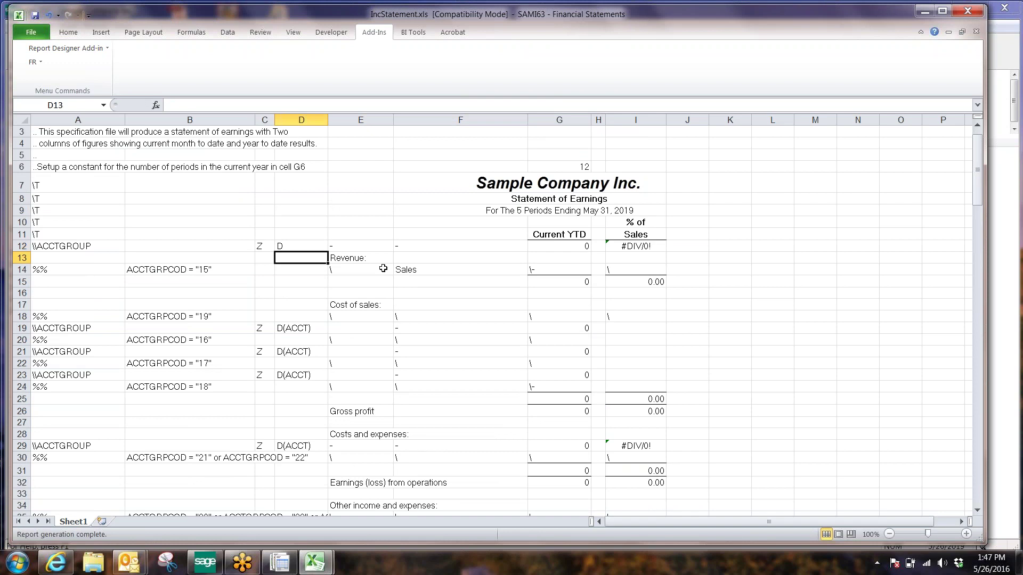
Restore the backslash placeholder \ as the revenue description in F14
left_click(435, 270)
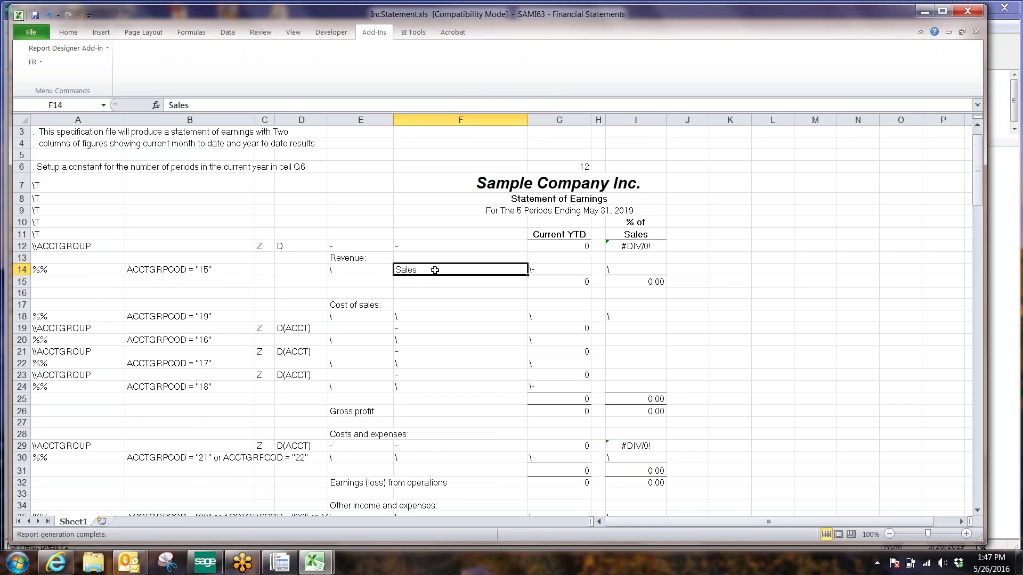
type("\\")
key("Return")
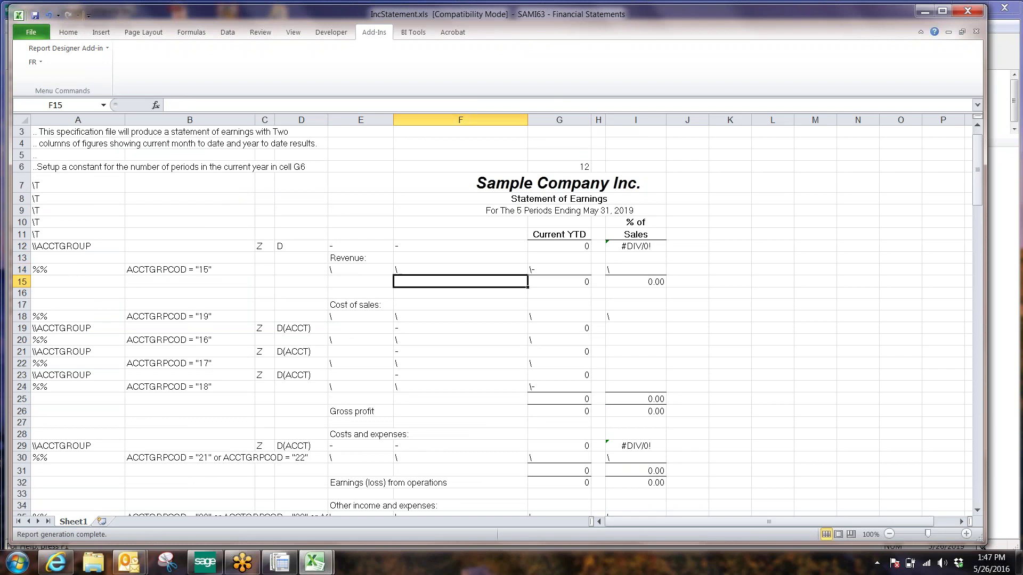
left_click(435, 270)
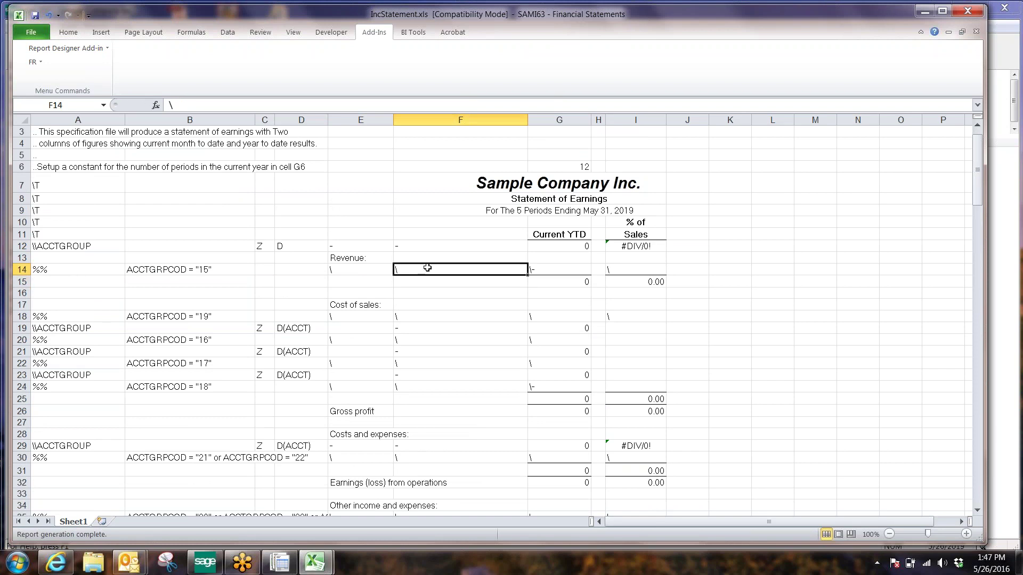
Regenerate the financial statement with D in D12 and review the account-by-account revenue and cost of sales lines
left_click(288, 245)
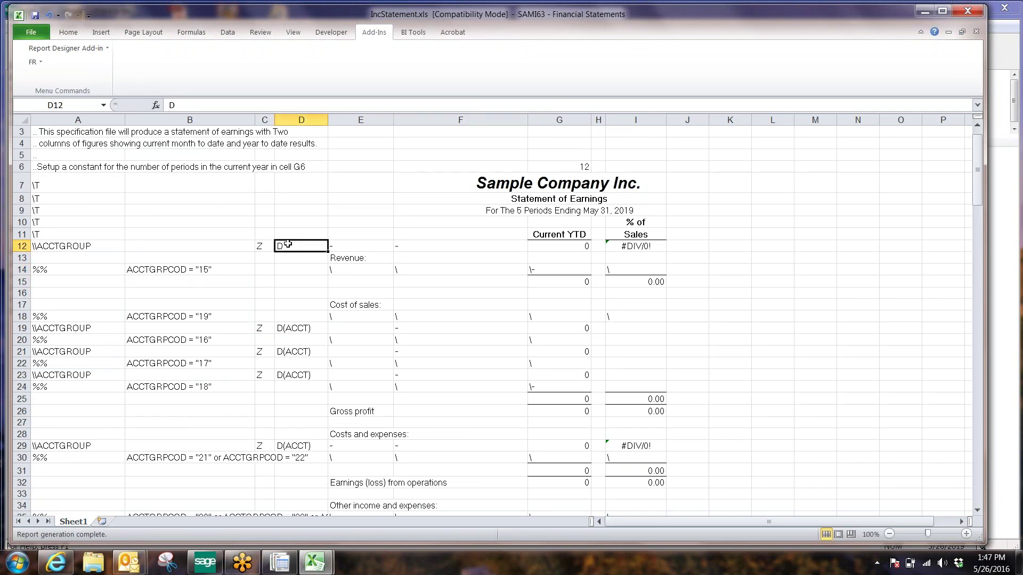
left_click(33, 61)
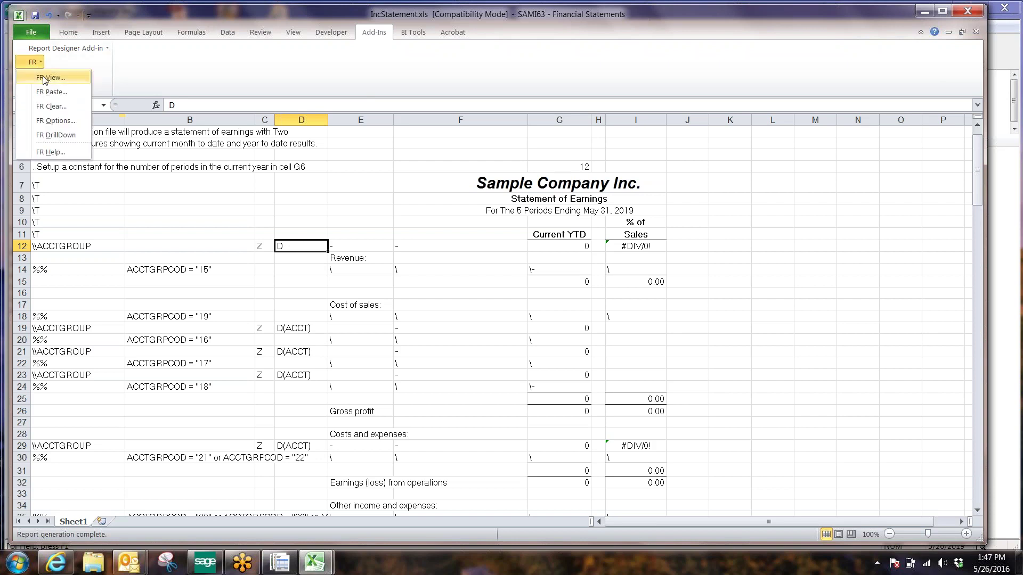
left_click(45, 77)
left_click(337, 429)
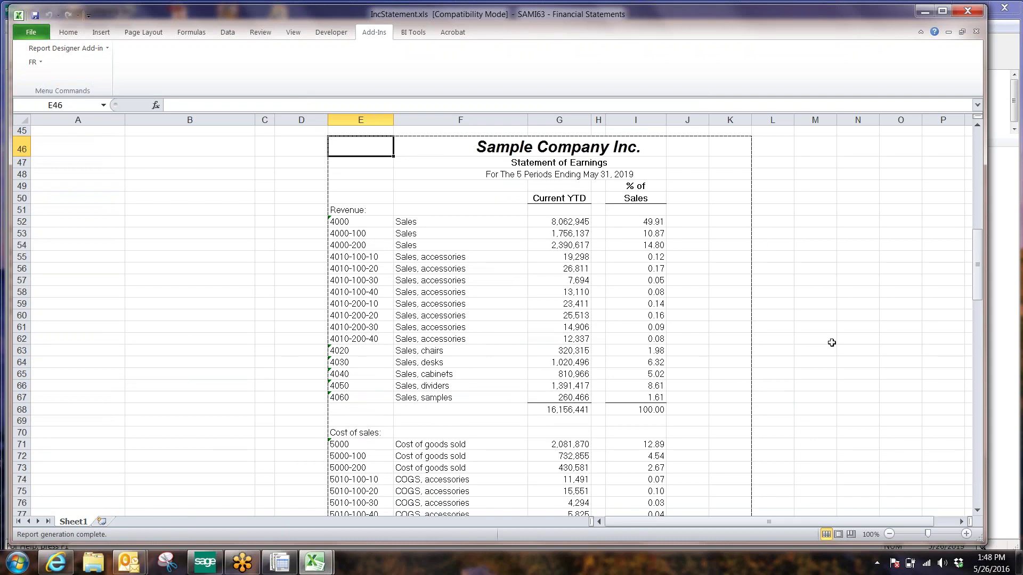
scroll(831, 342, "down", 1)
scroll(832, 342, "up", 2)
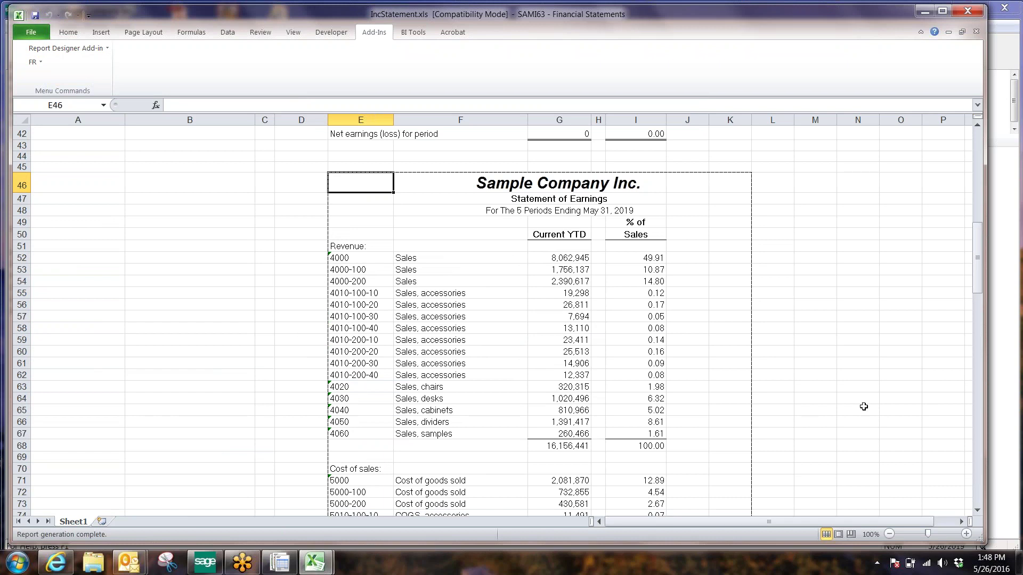
scroll(866, 385, "down", 4)
scroll(866, 385, "up", 1)
Copy the D(ACCT) setting from D19 into D12 for the revenue section
scroll(866, 385, "up", 17)
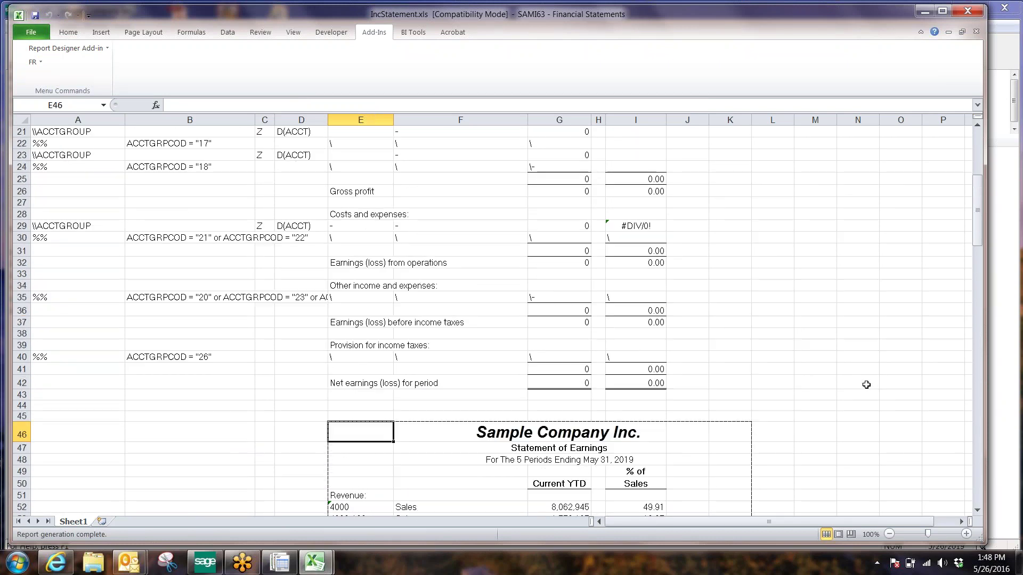
left_click(301, 270)
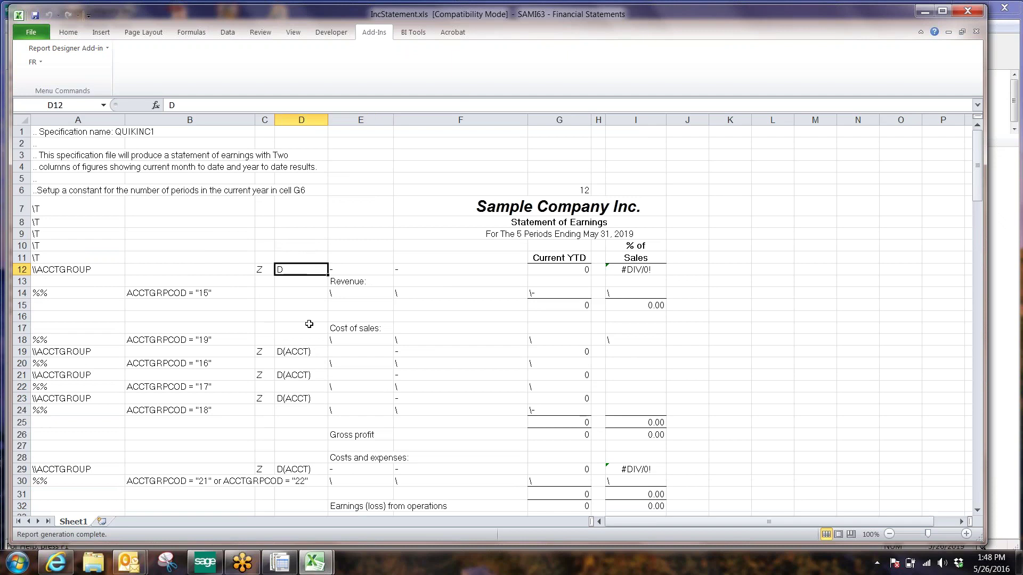
left_click(307, 352)
right_click(307, 353)
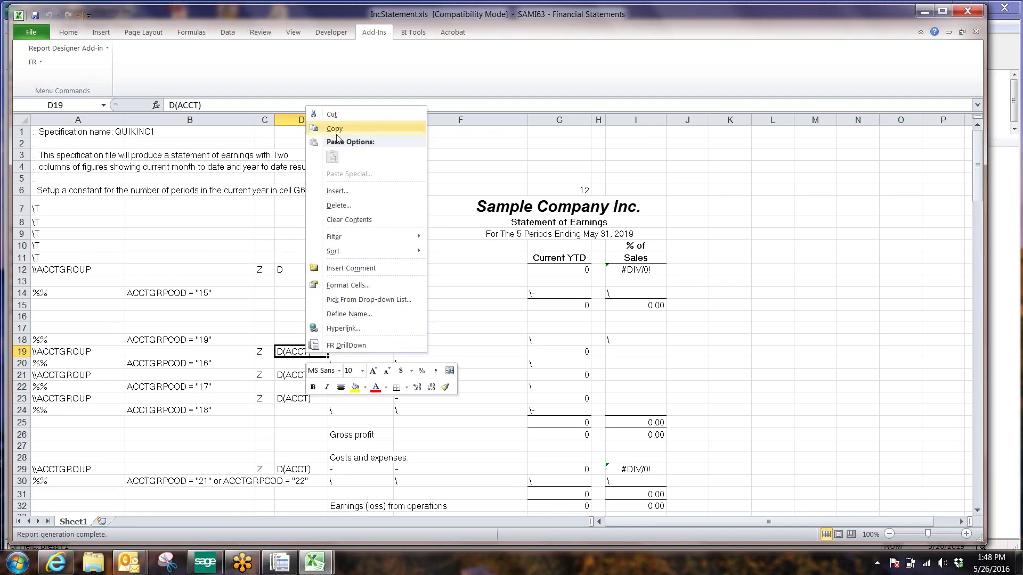
left_click(335, 129)
right_click(301, 269)
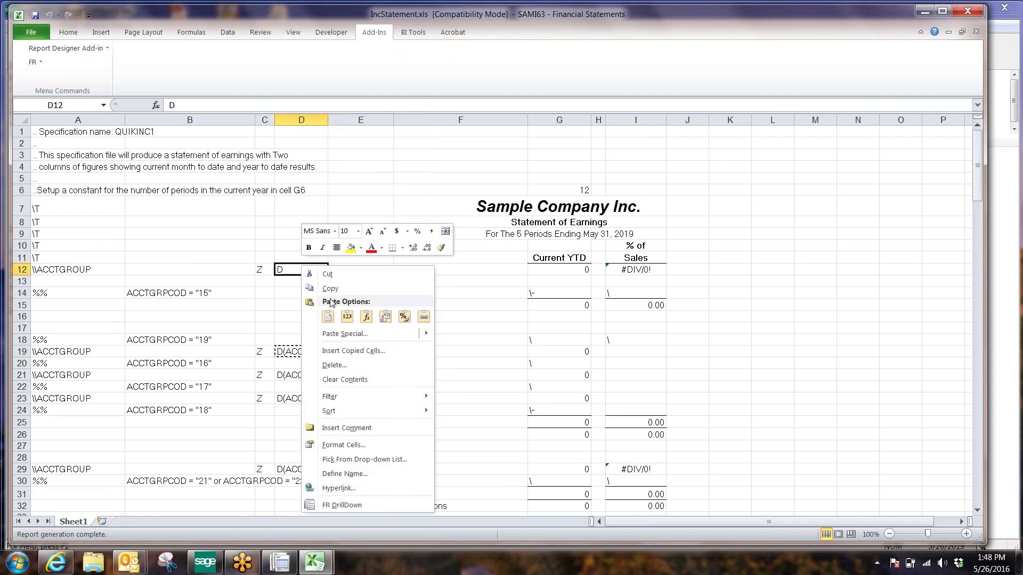
left_click(327, 316)
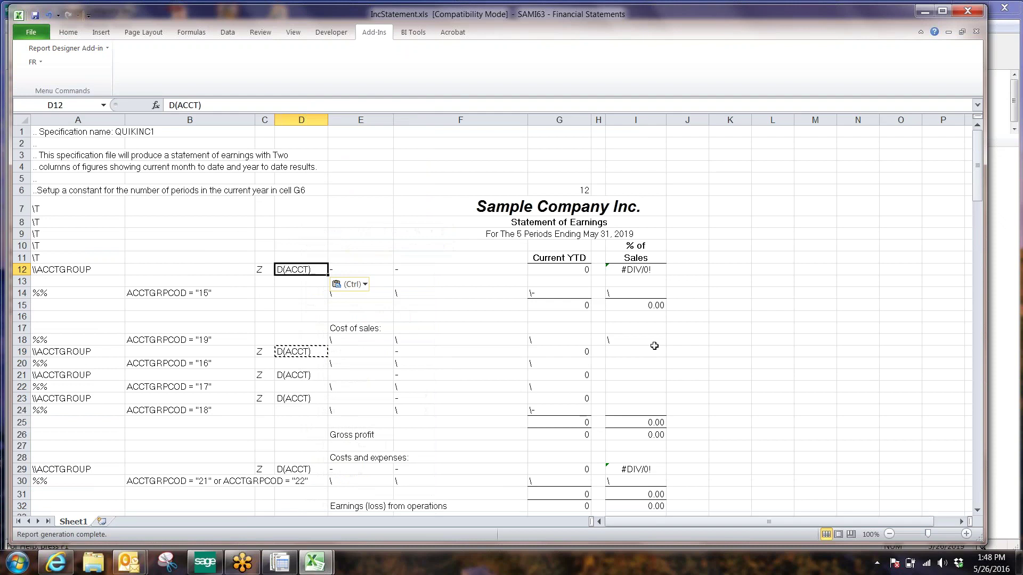
left_click(704, 327)
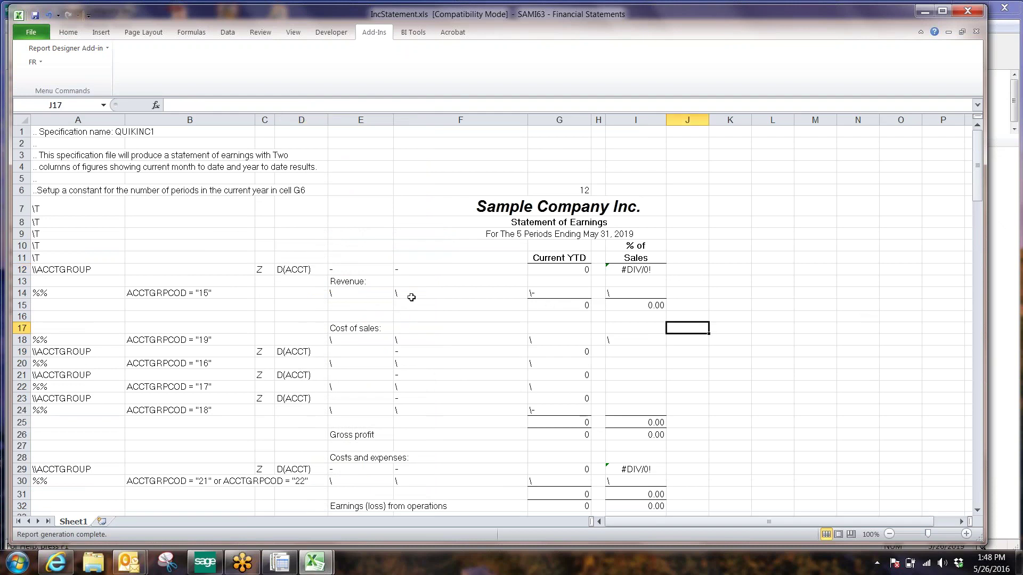
Compare the Current YTD formula in G12 with the \- entry in G14 on the revenue row
left_click(530, 293)
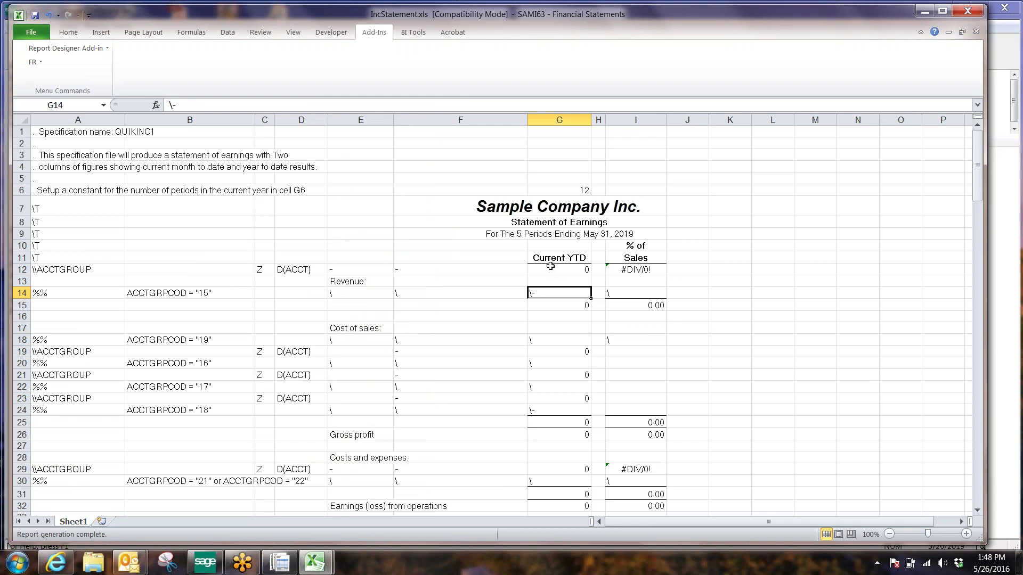
left_click(549, 269)
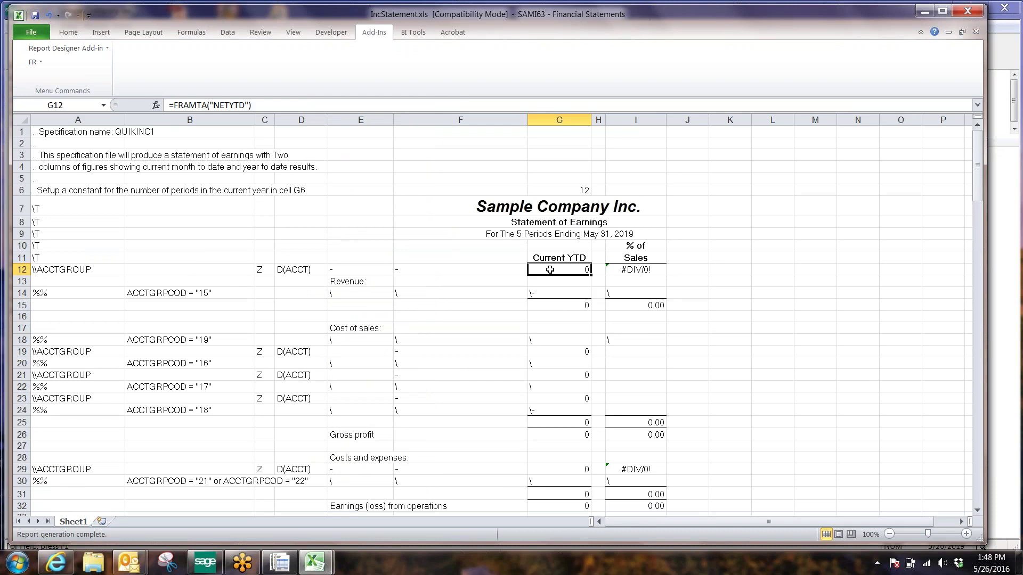
left_click(550, 295)
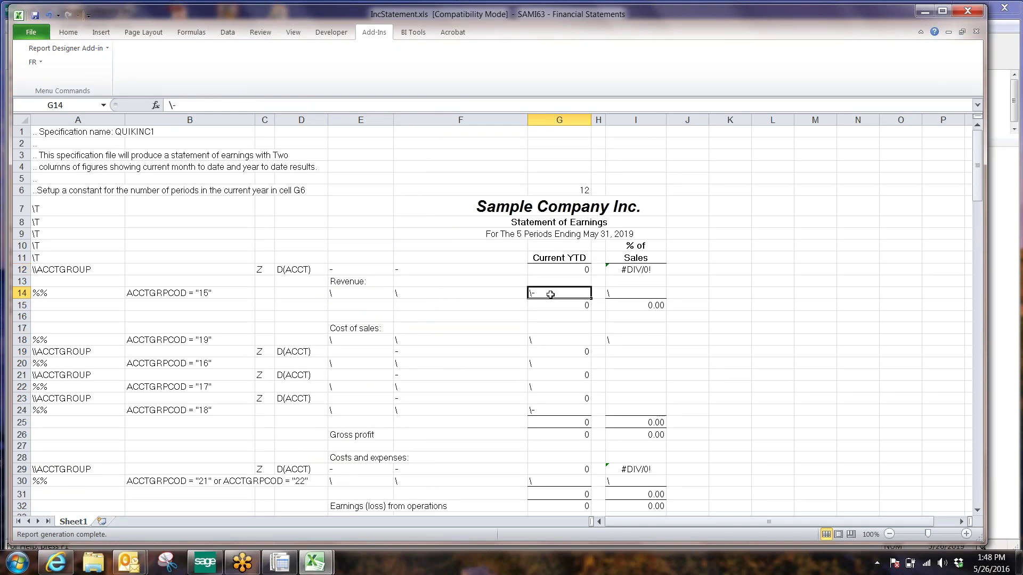
left_click(550, 272)
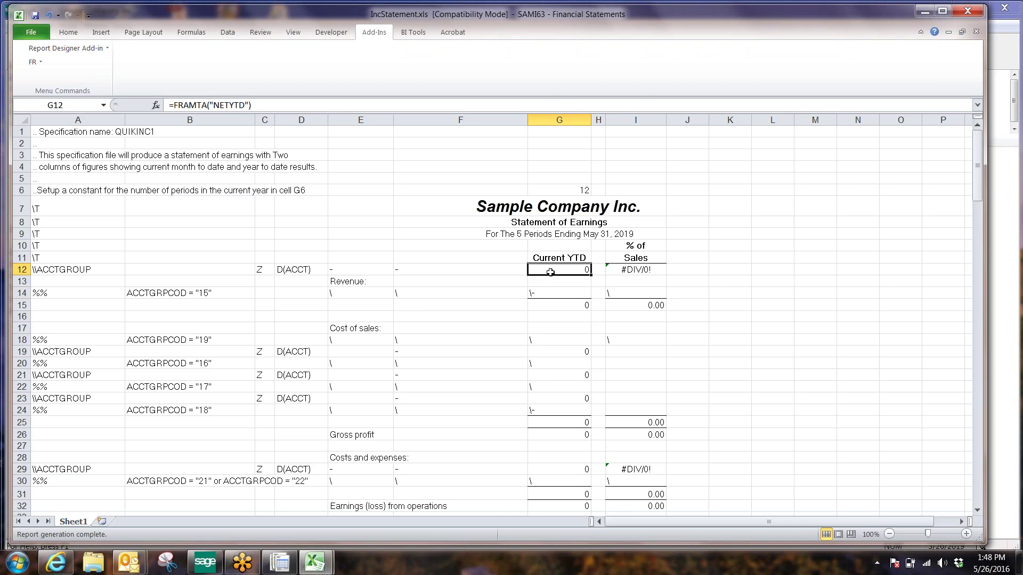
left_click(544, 292)
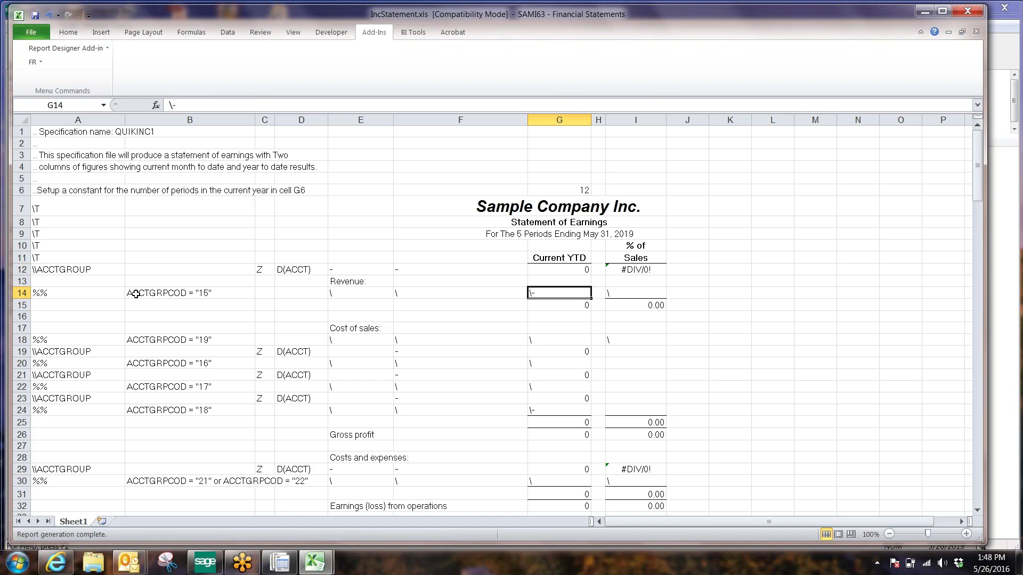
left_click(629, 291)
left_click(563, 292)
Examine the minus sign after the backslash in G14 and compare it with the revenue amounts in the generated statement
key("F2")
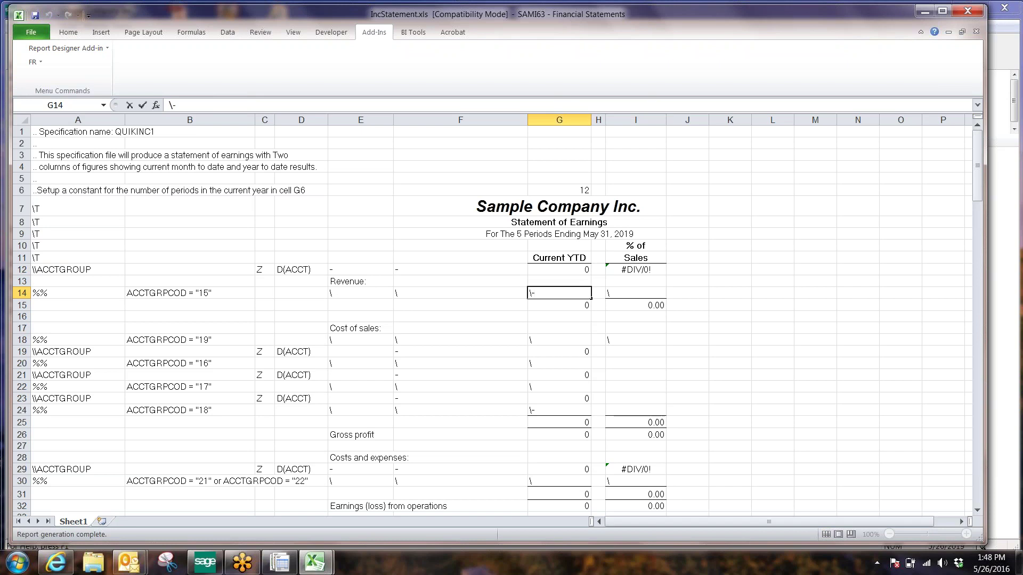
key("Escape")
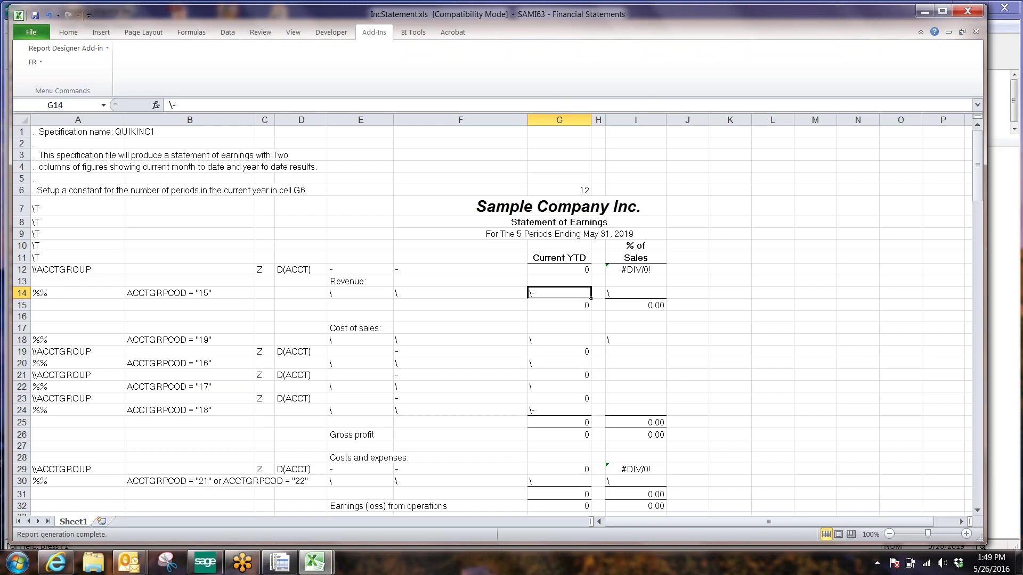
key("F2")
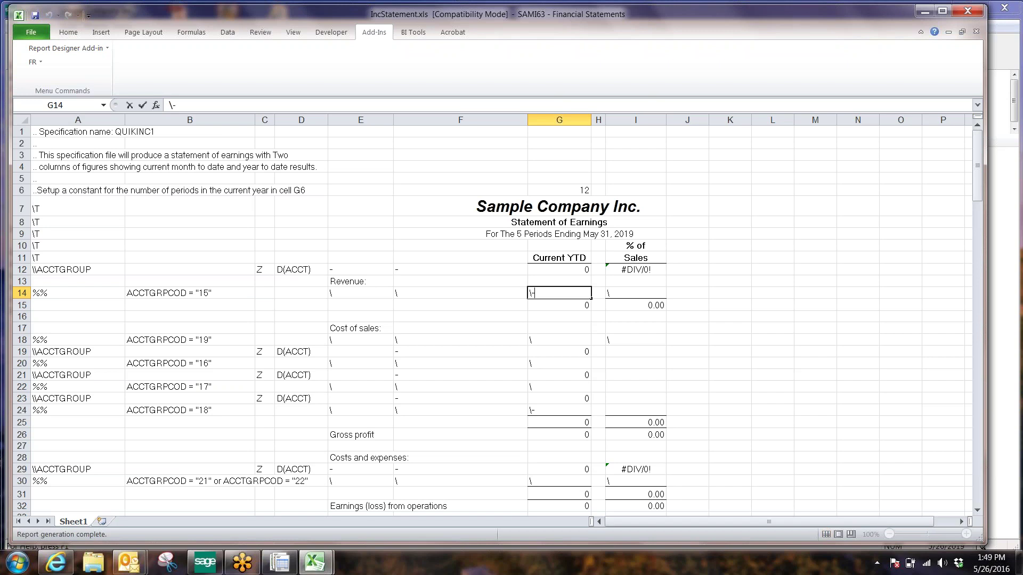
scroll(692, 290, "down", 3)
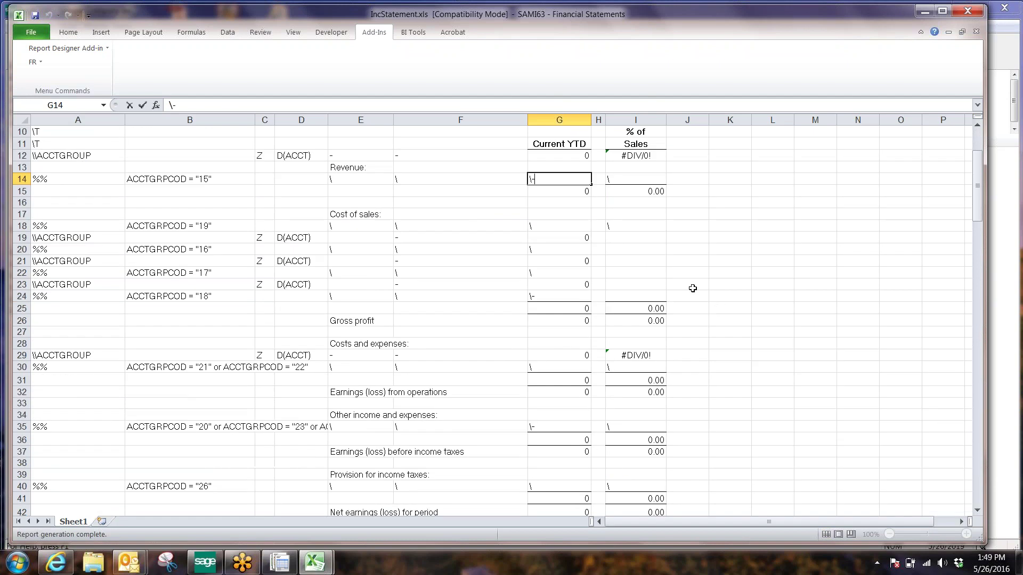
left_click(548, 165)
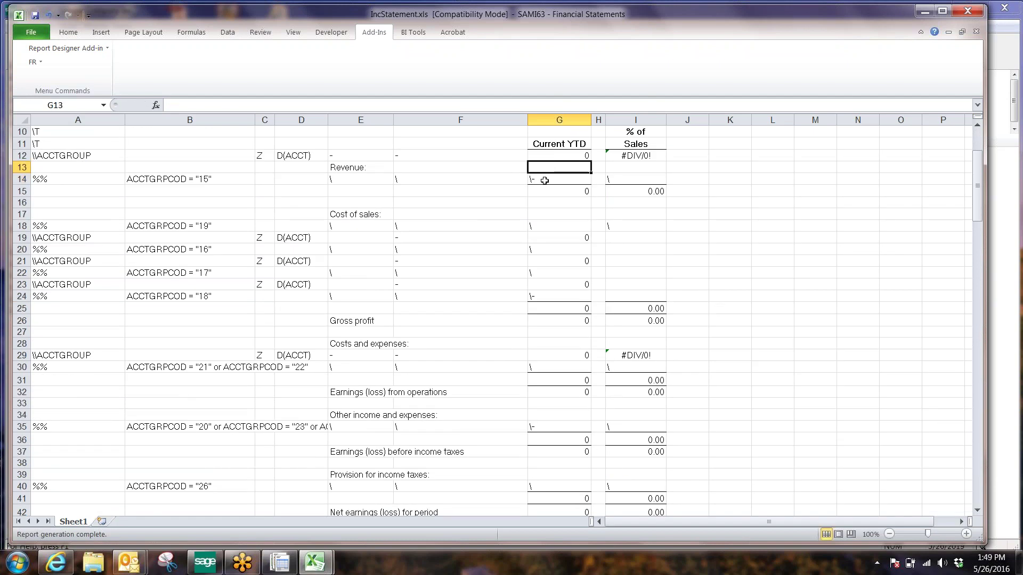
left_click(545, 180)
scroll(766, 374, "down", 7)
scroll(765, 374, "down", 2)
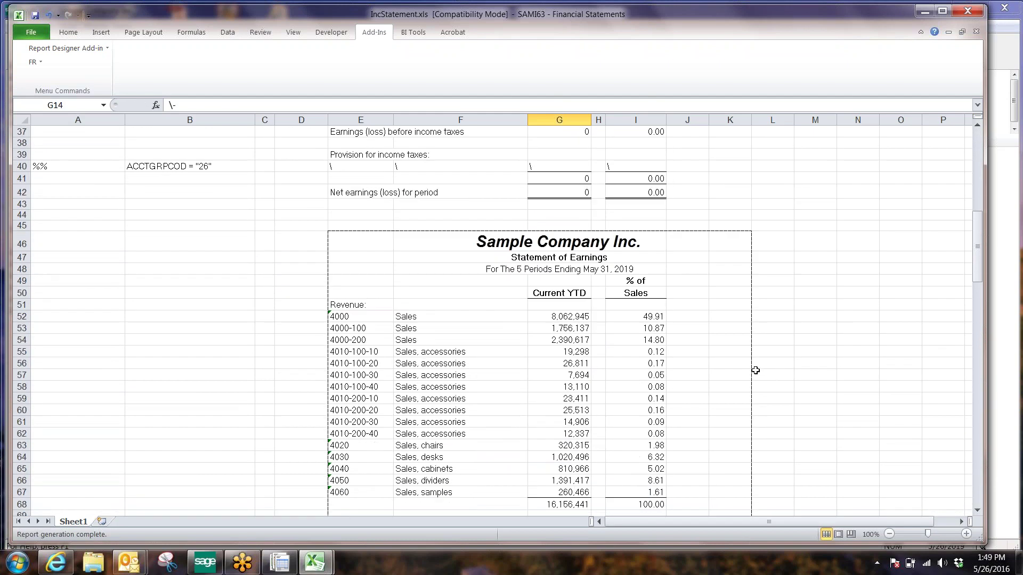
Review the revenue amounts in the generated statement and examine the revenue total formula in G15
left_click_drag(576, 316, 576, 505)
left_click(773, 409)
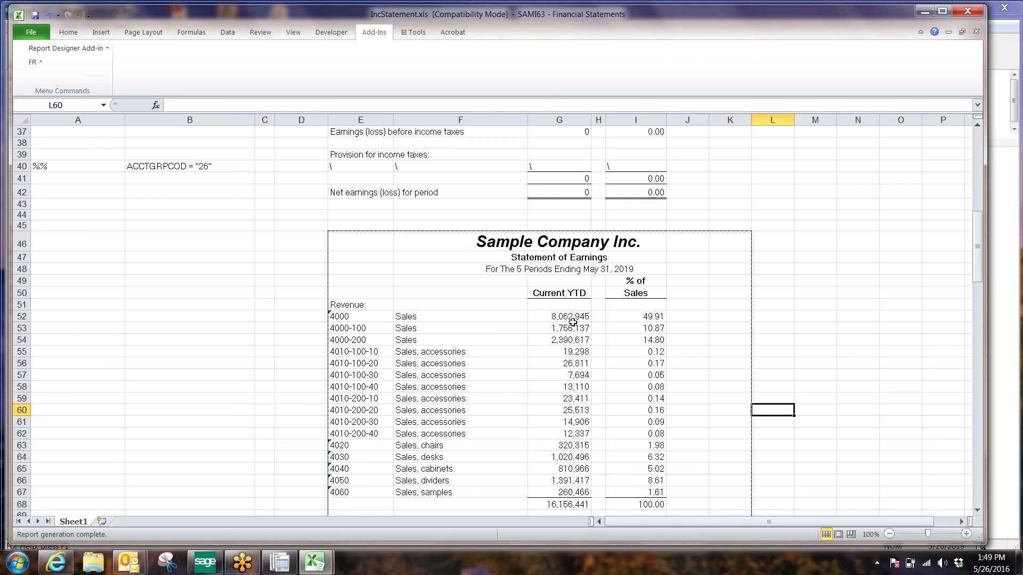
scroll(956, 403, "up", 4)
scroll(956, 403, "up", 8)
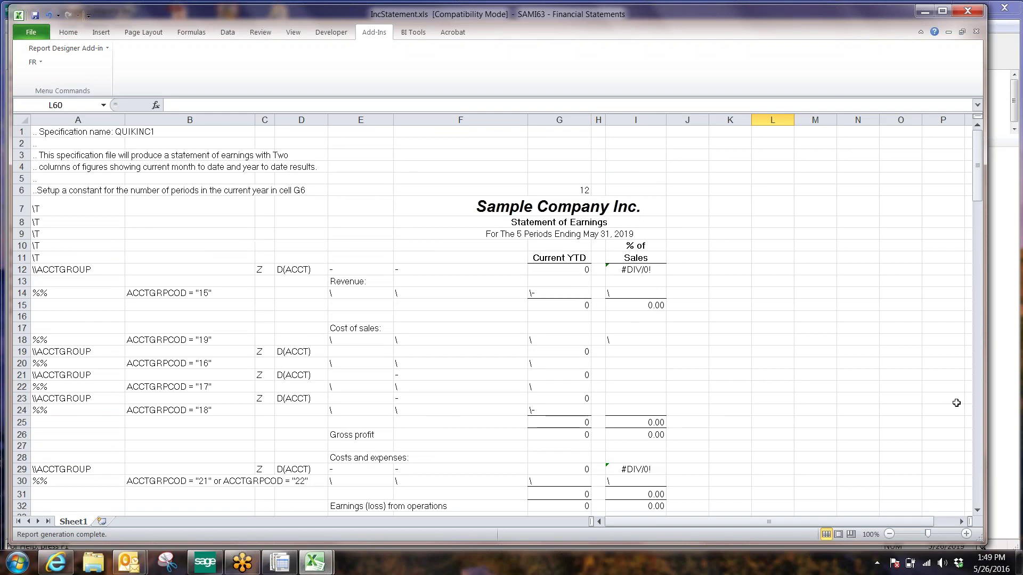
left_click(550, 307)
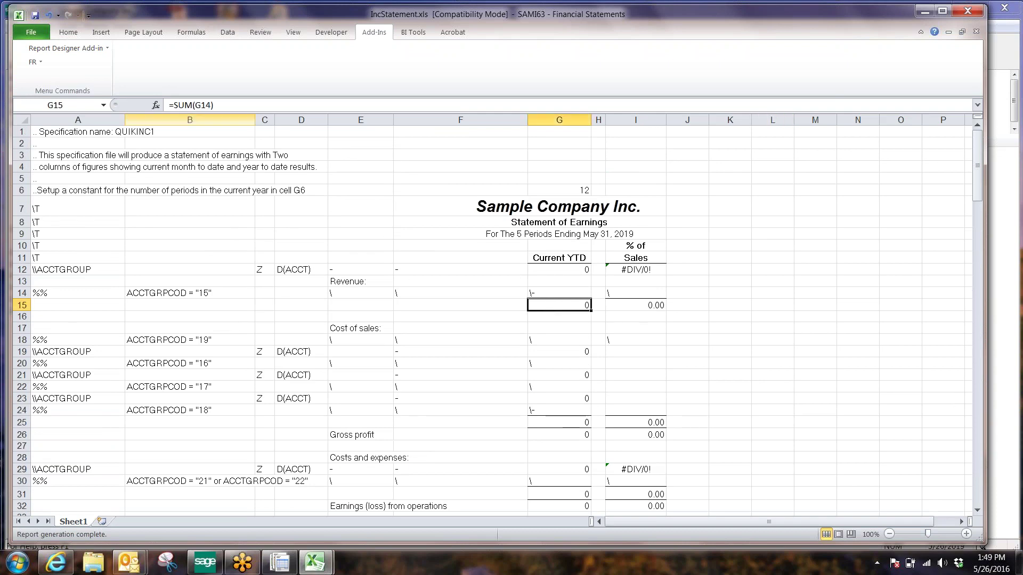
left_click(171, 105)
left_click_drag(171, 105, 215, 105)
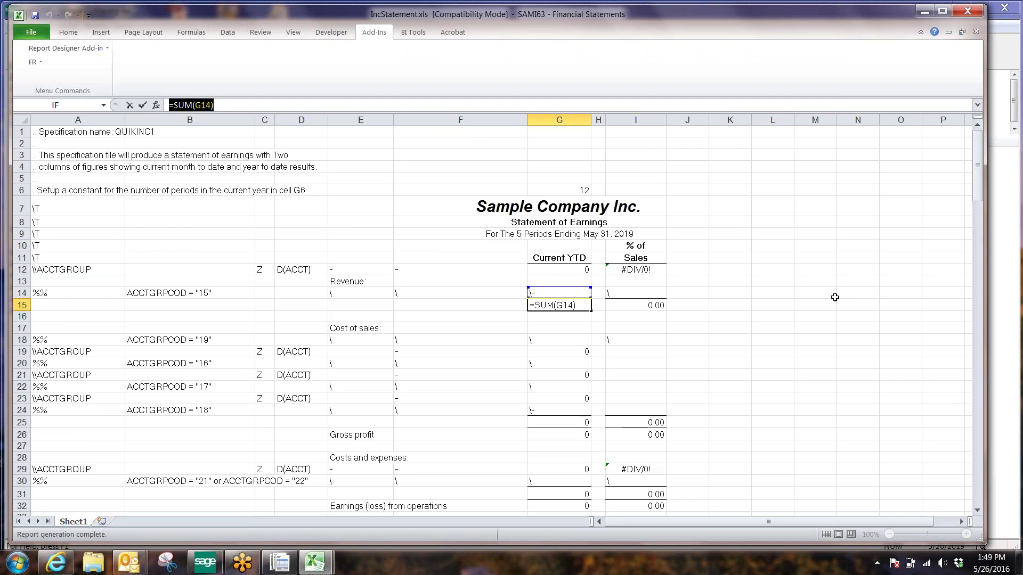
key("Return")
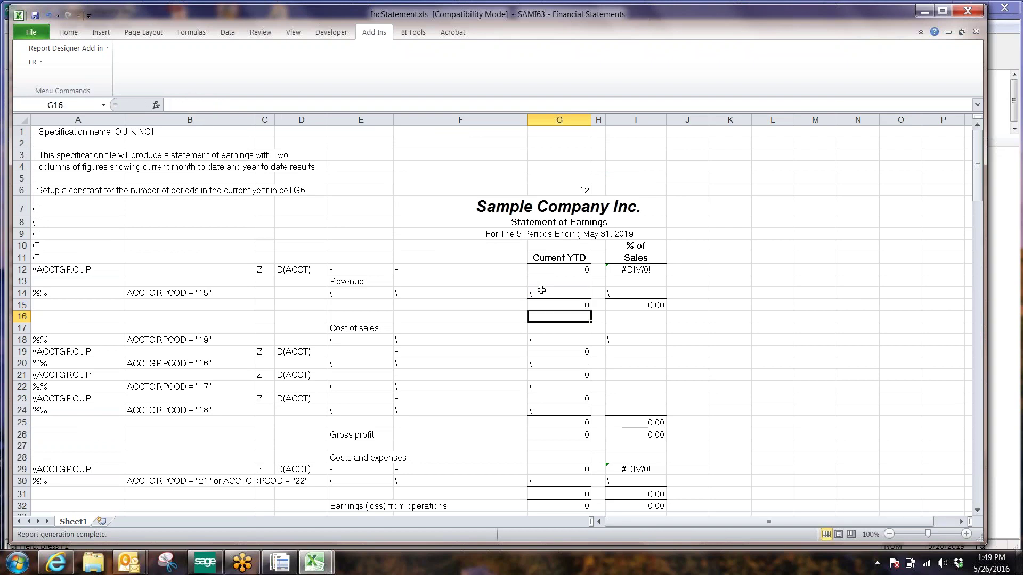
Examine how revenue specification row 14 relates to the generated account lines and the total in G15
left_click(21, 293)
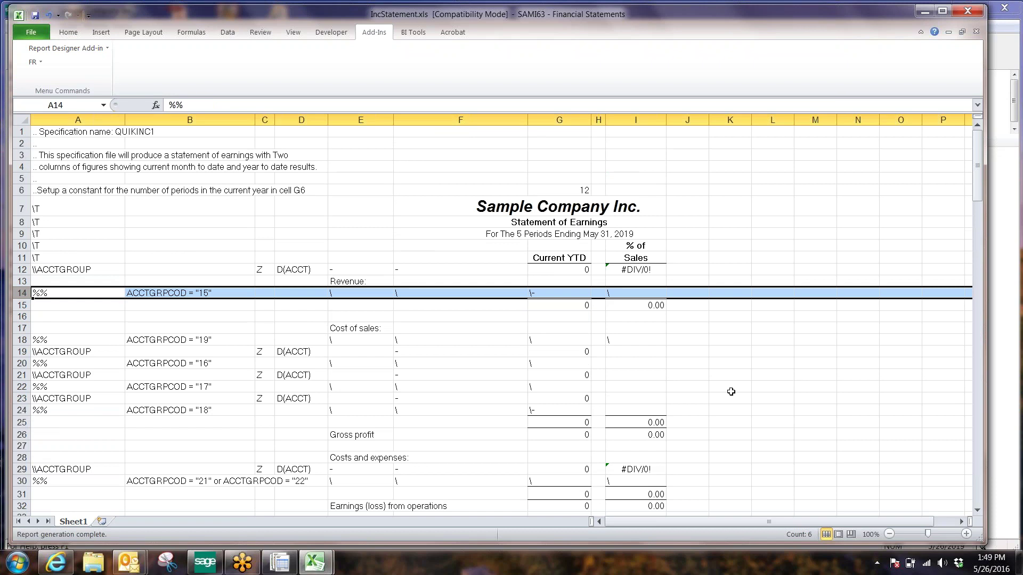
scroll(725, 395, "down", 5)
scroll(725, 395, "down", 5)
scroll(726, 304, "up", 7)
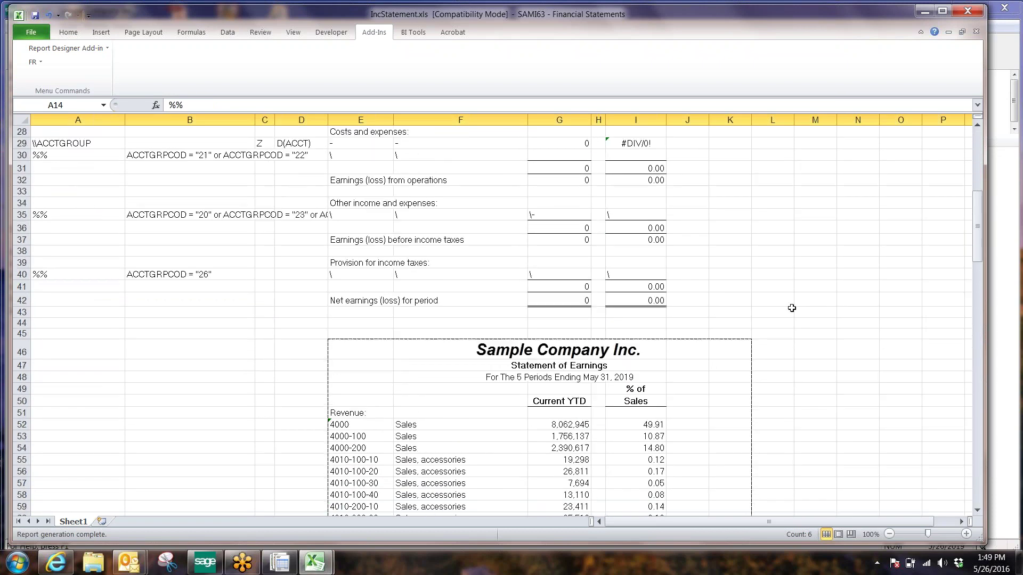
left_click(580, 193)
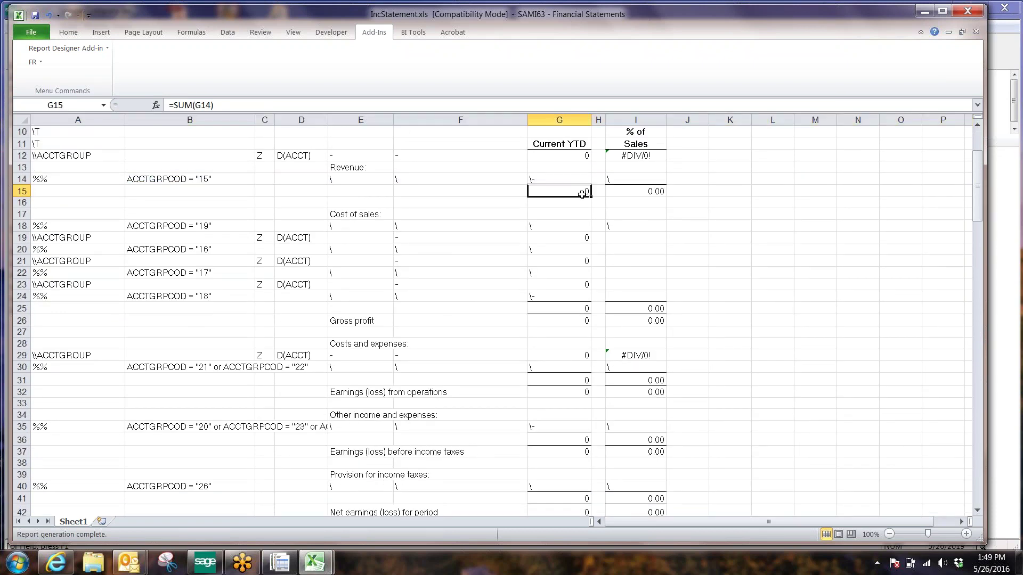
scroll(547, 256, "up", 3)
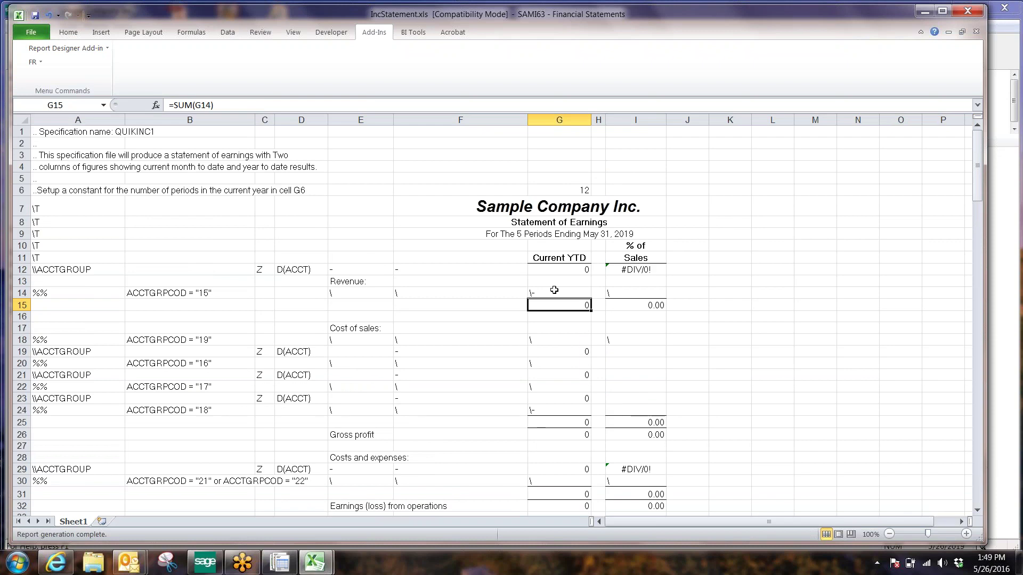
Compare the G14 entry and the G15 sum formula with the revenue total in G68 of the generated statement
left_click(555, 291)
left_click(566, 307)
scroll(847, 325, "down", 15)
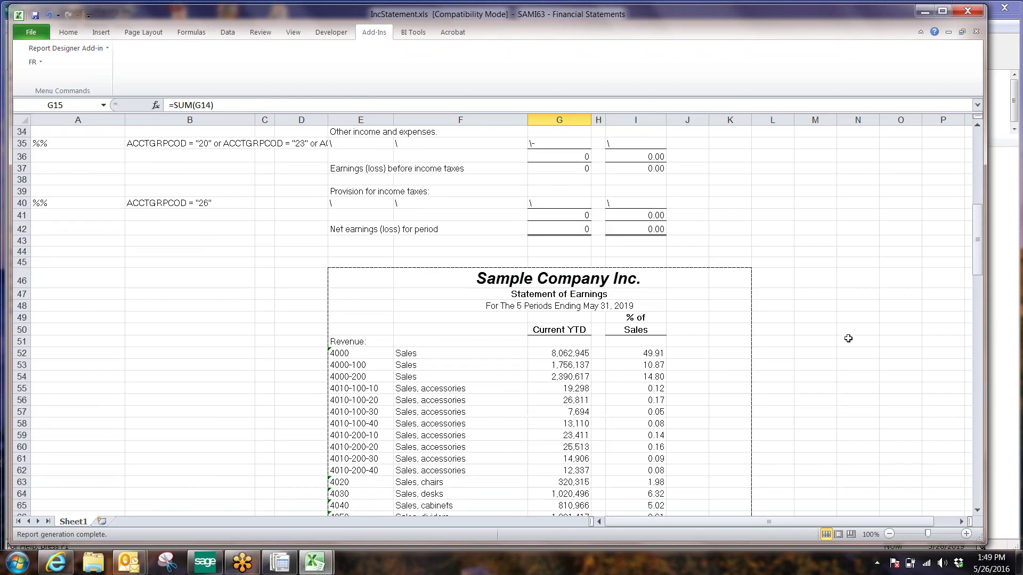
left_click_drag(585, 215, 576, 381)
left_click(573, 401)
scroll(727, 379, "up", 9)
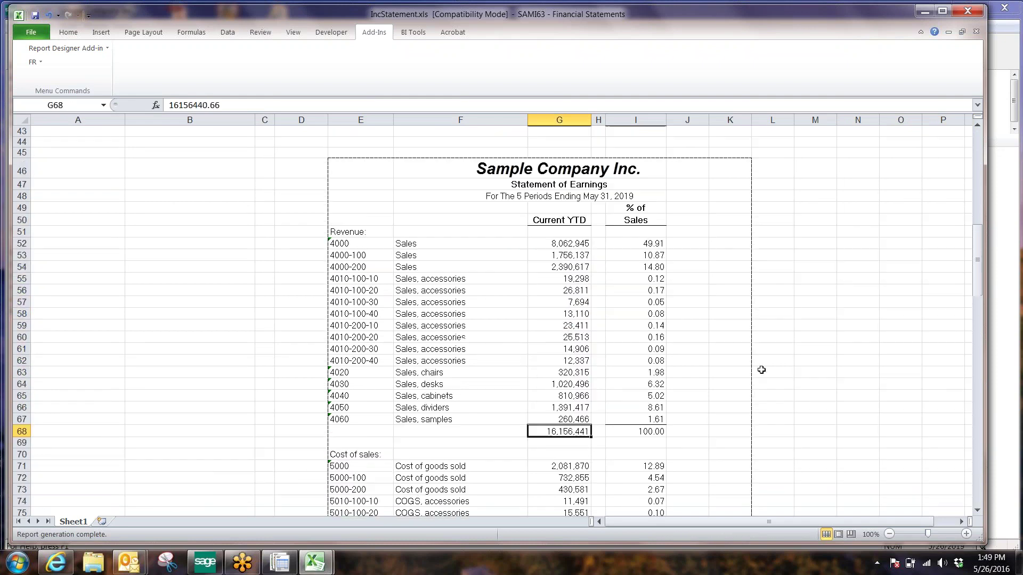
scroll(761, 370, "up", 6)
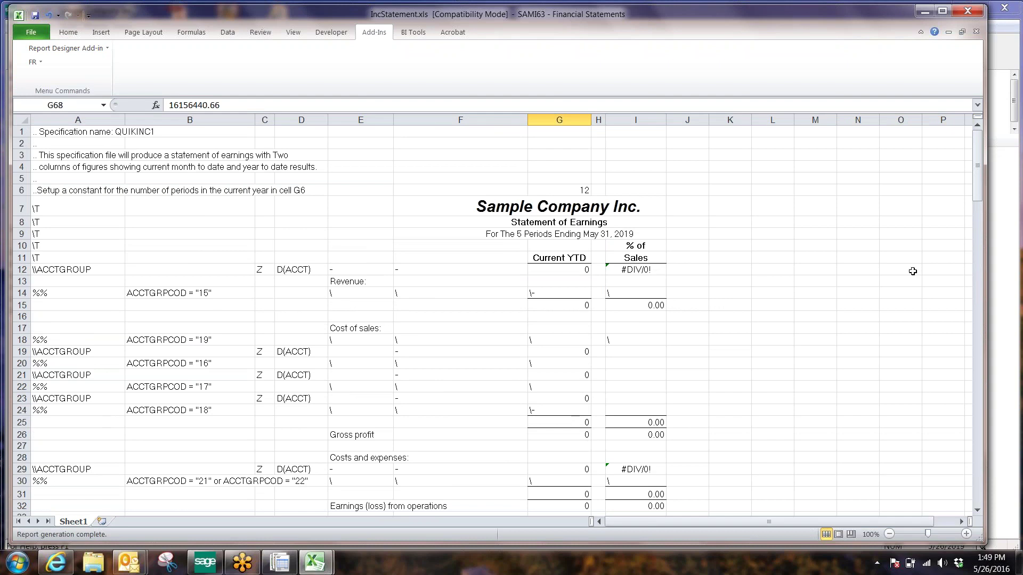
Examine the cell references in the % of Sales formula in I12 and compare them with the generated revenue percentages
left_click(645, 269)
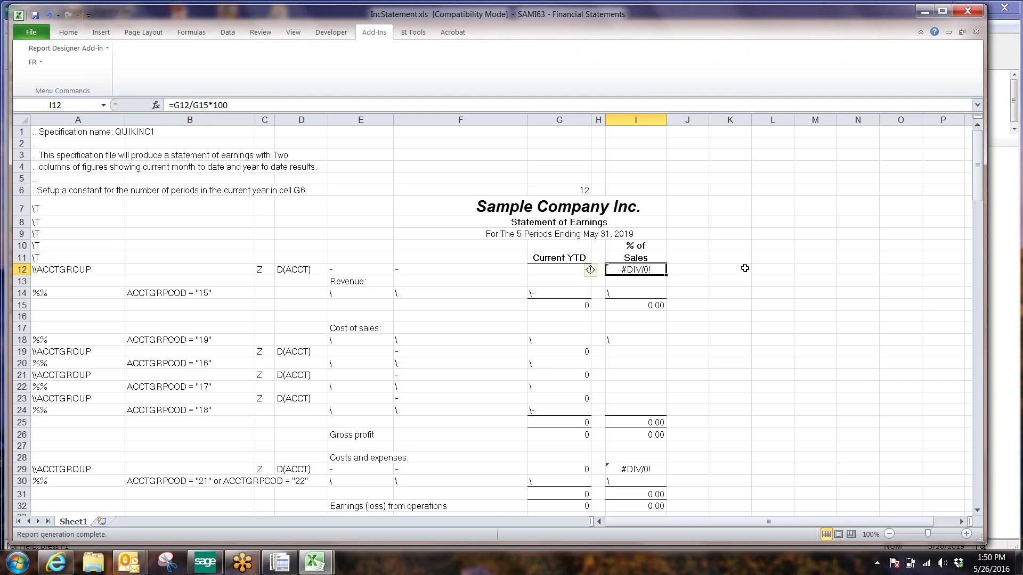
key("F2")
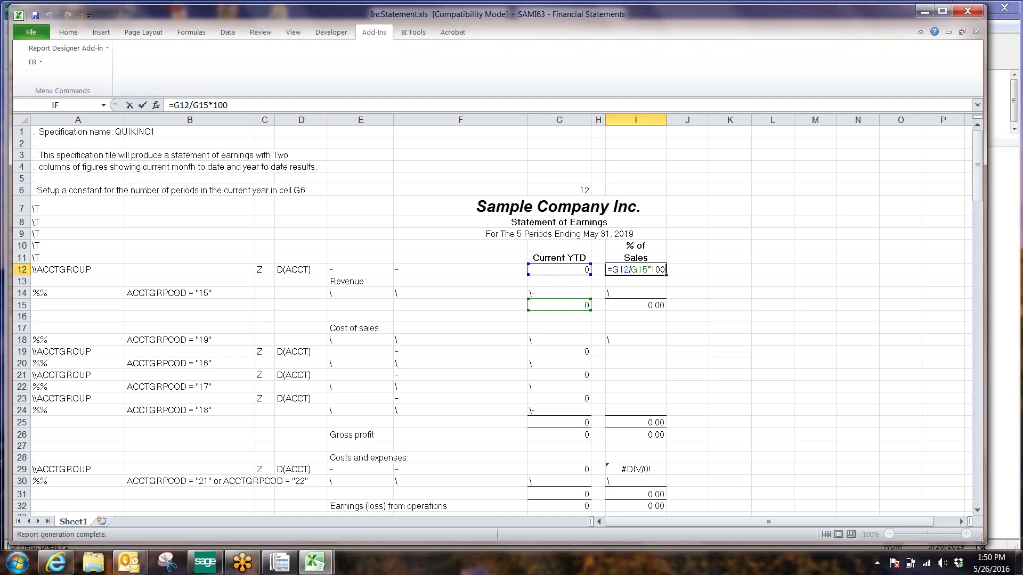
key("Return")
scroll(694, 321, "down", 7)
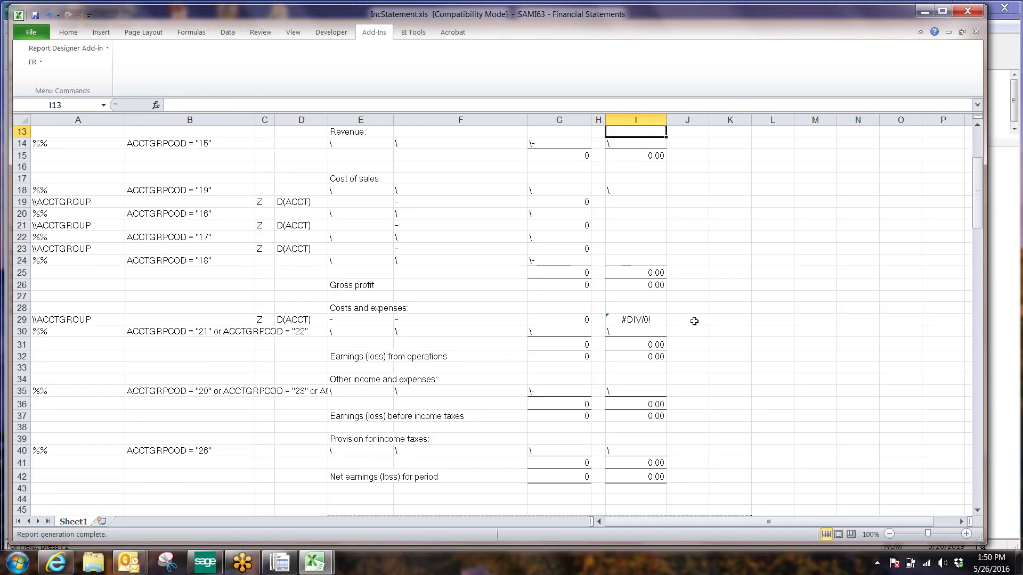
scroll(694, 322, "down", 5)
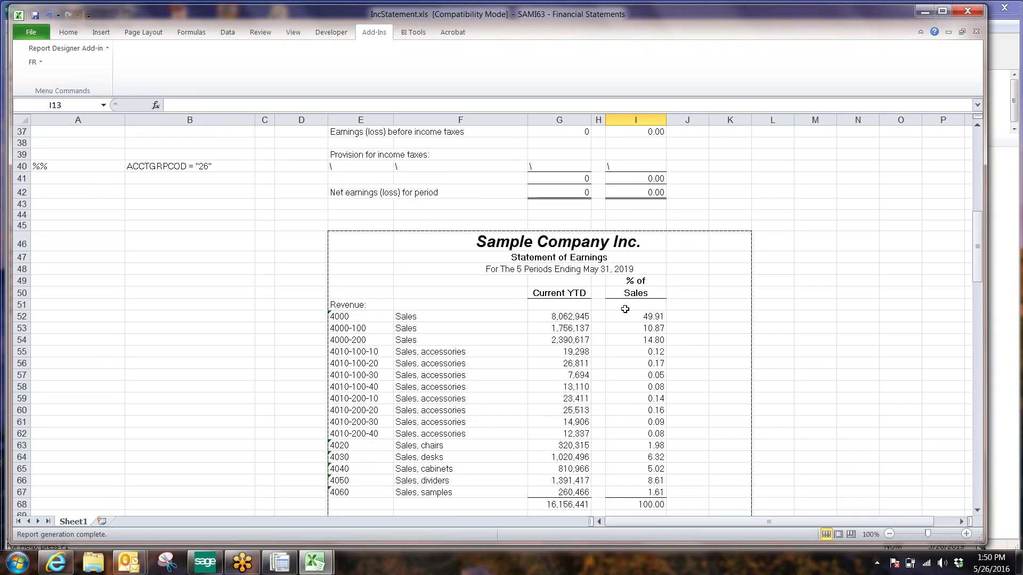
scroll(717, 305, "up", 8)
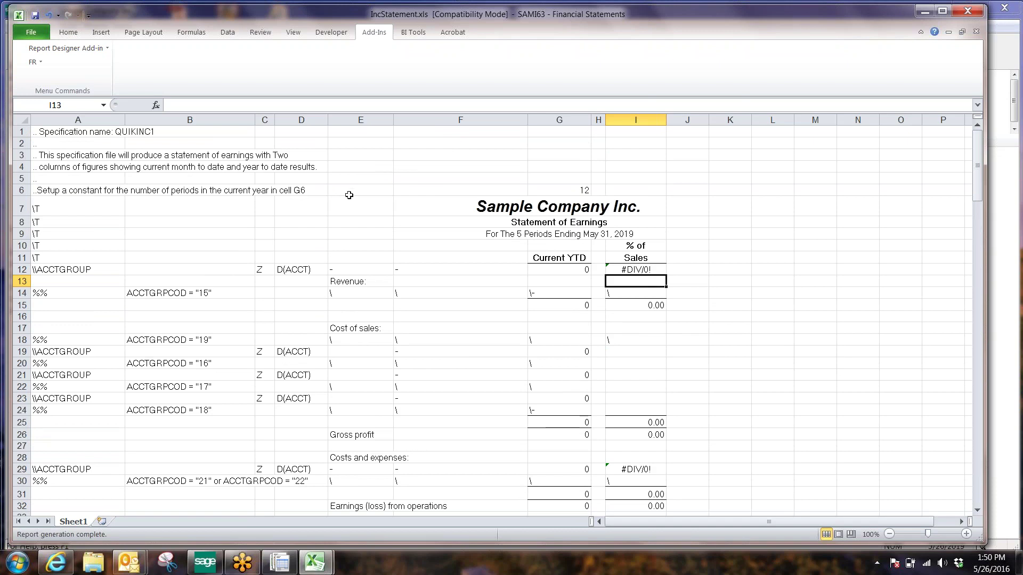
Compare the Current YTD formula in G12 with the cost of sales formulas in G19, G21 and G23
scroll(351, 447, "down", 2)
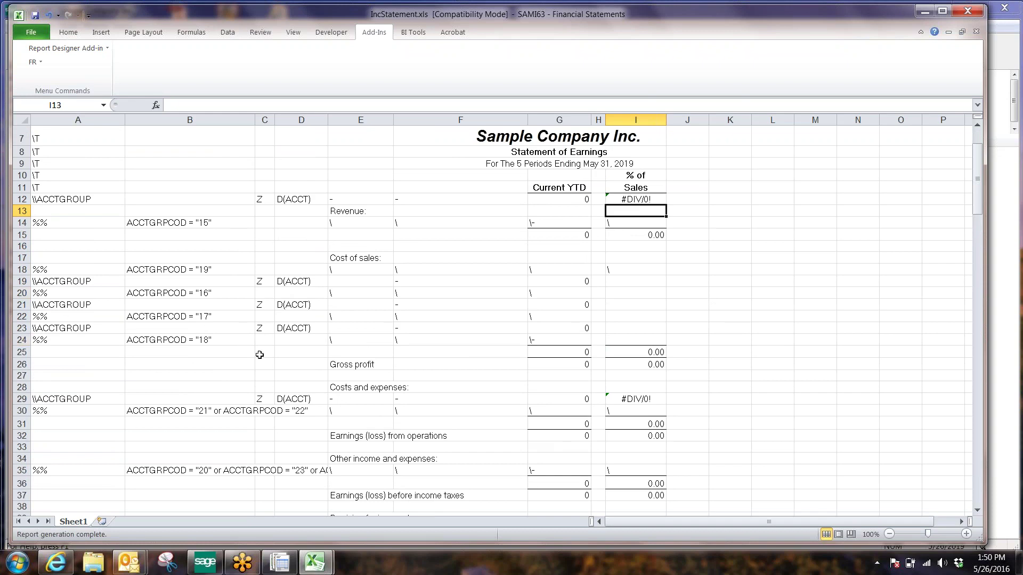
scroll(716, 422, "down", 2)
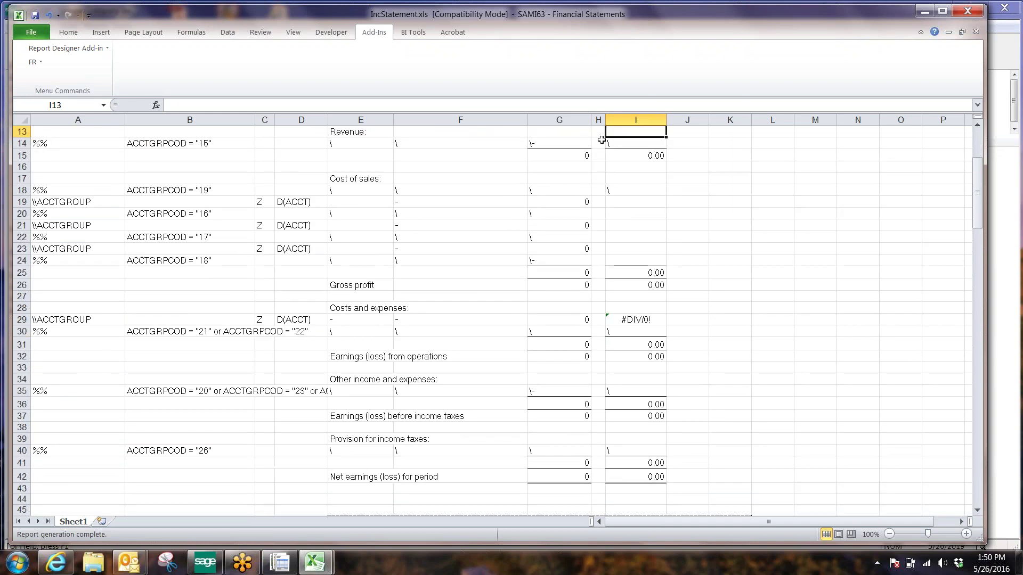
scroll(567, 142, "up", 4)
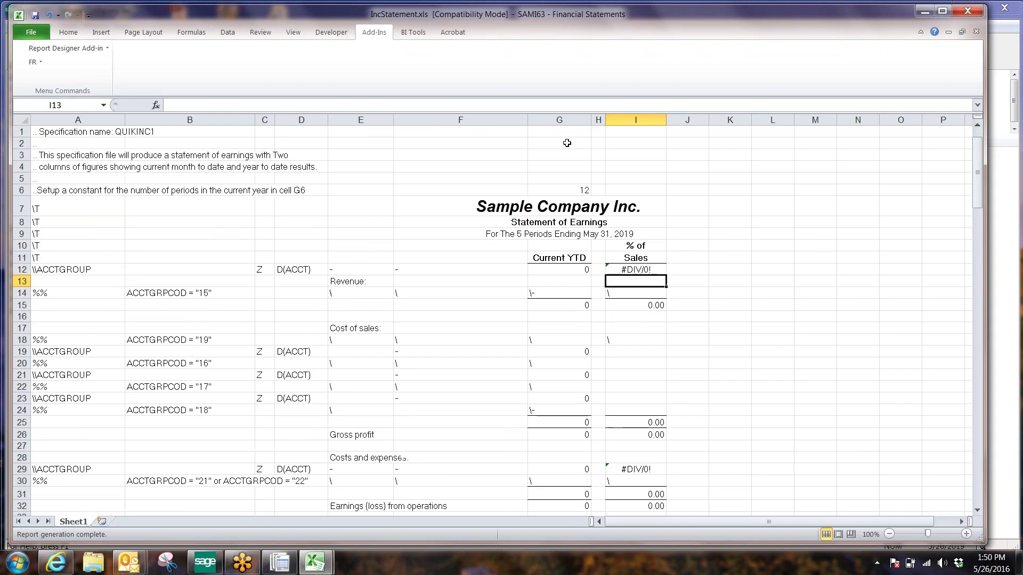
left_click(565, 273)
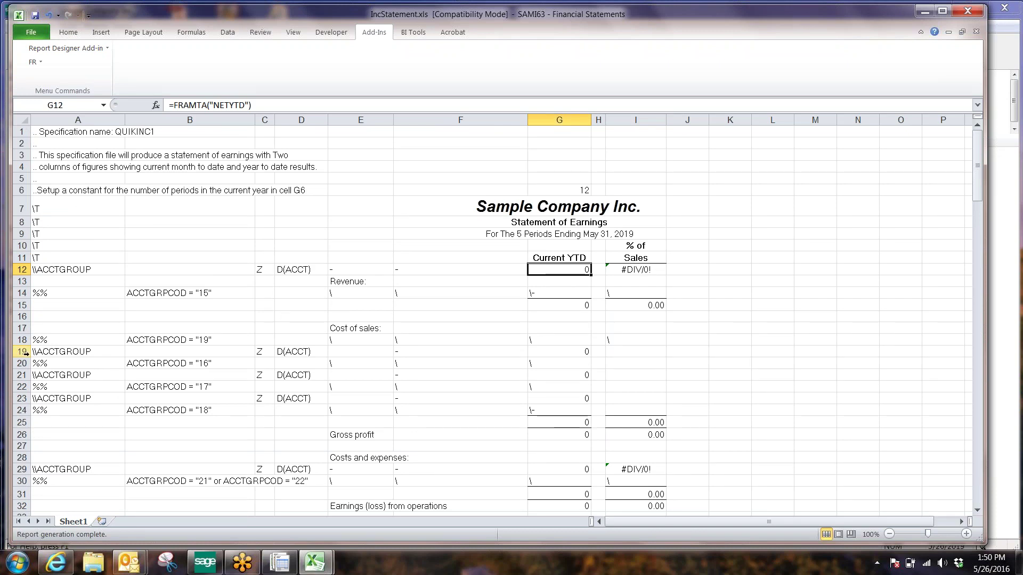
left_click(23, 352)
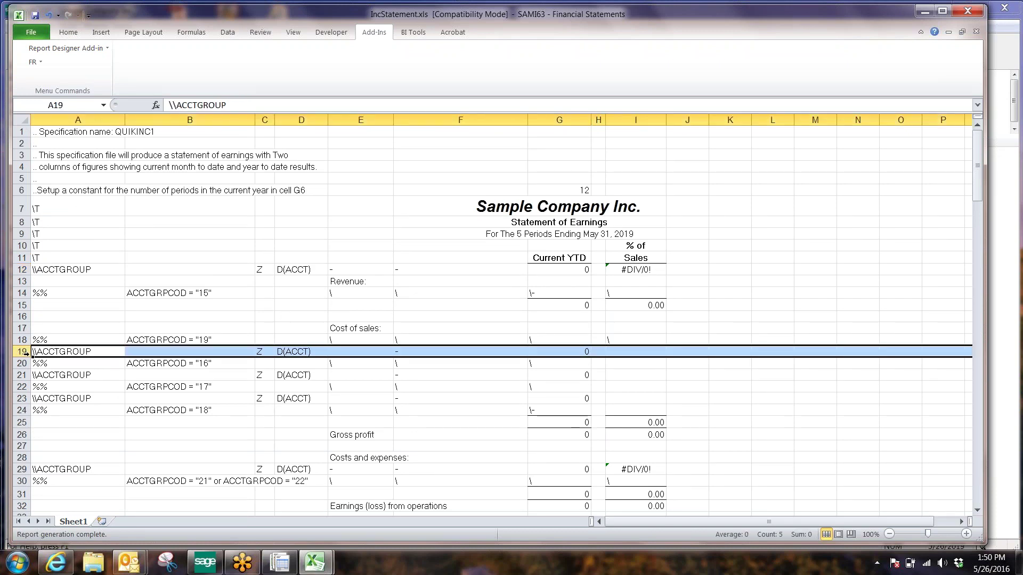
left_click(573, 352)
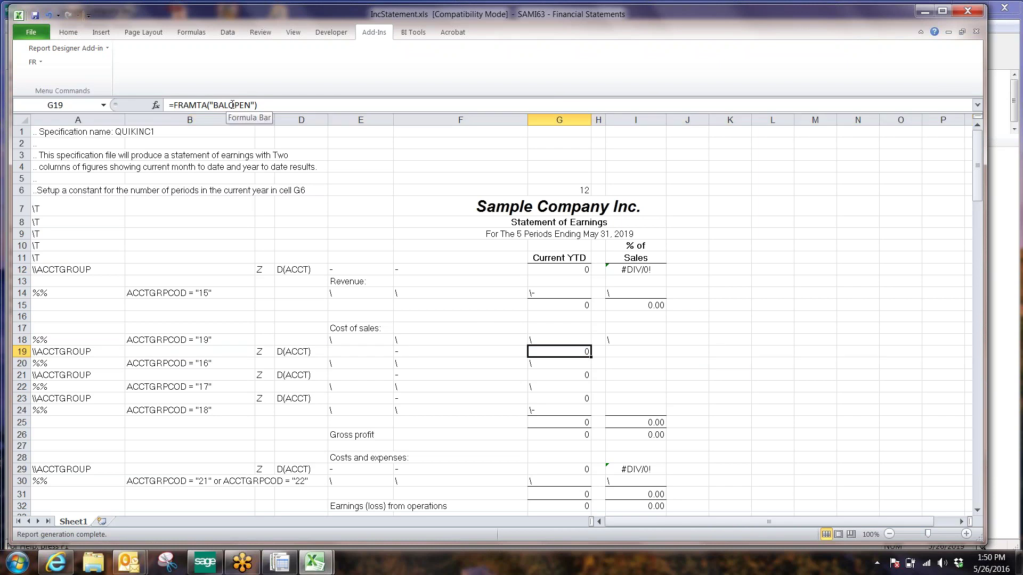
left_click(574, 374)
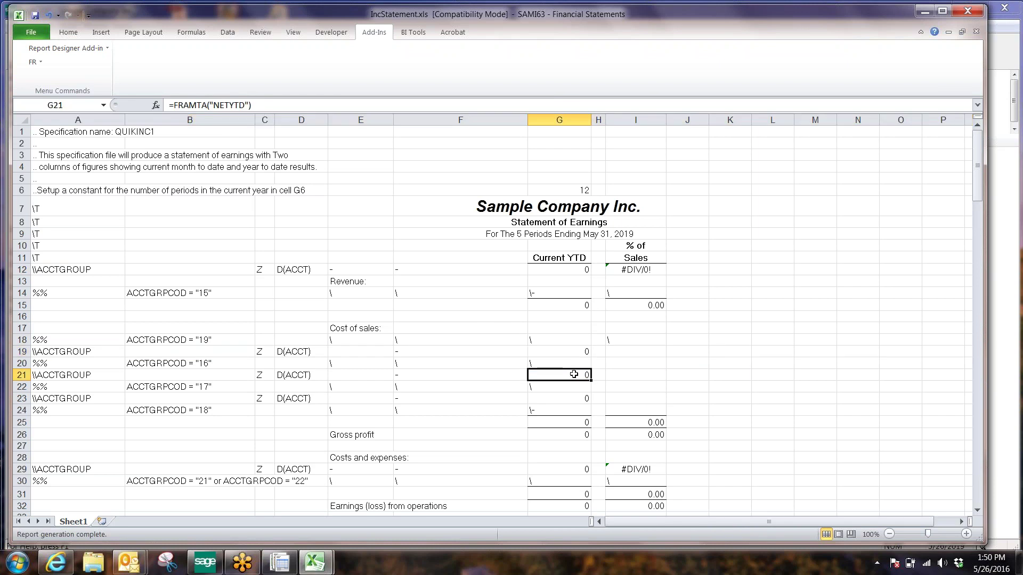
left_click(573, 401)
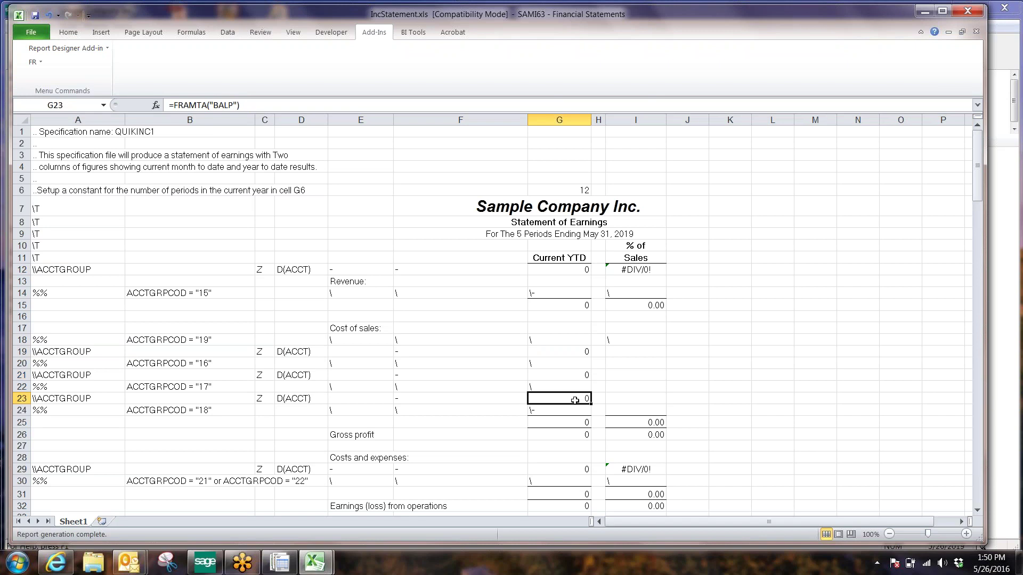
Examine the account group code filters for the cost of sales rows in B20, B22, B24 and B18
scroll(679, 389, "down", 2)
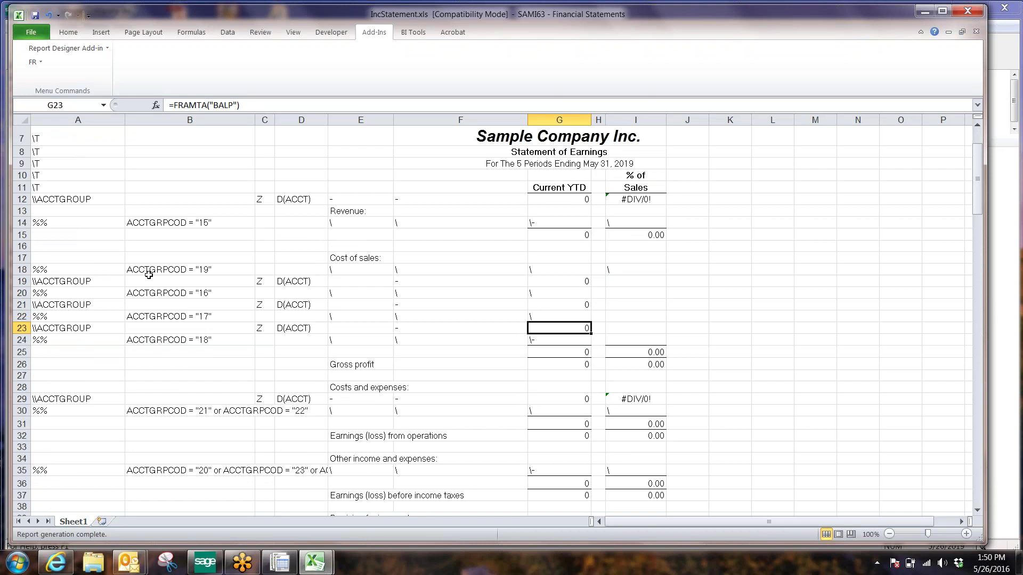
left_click(200, 293)
left_click_drag(200, 293, 201, 339)
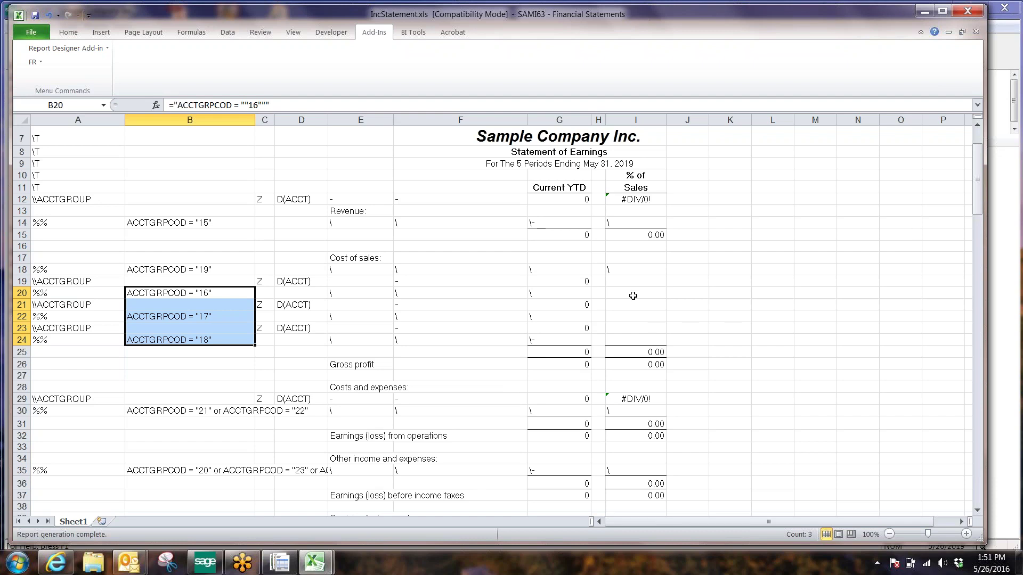
left_click(205, 293)
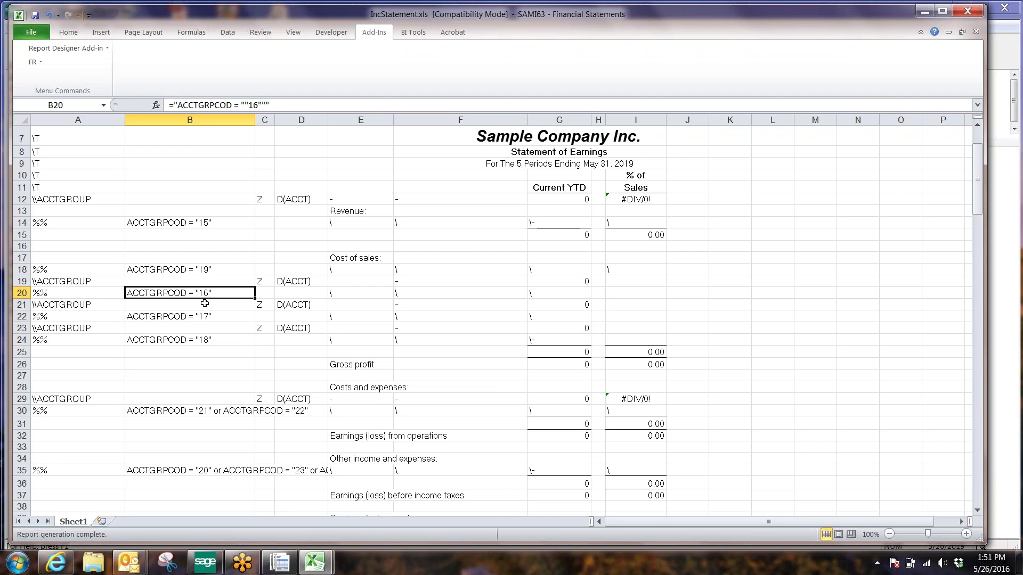
left_click(204, 315)
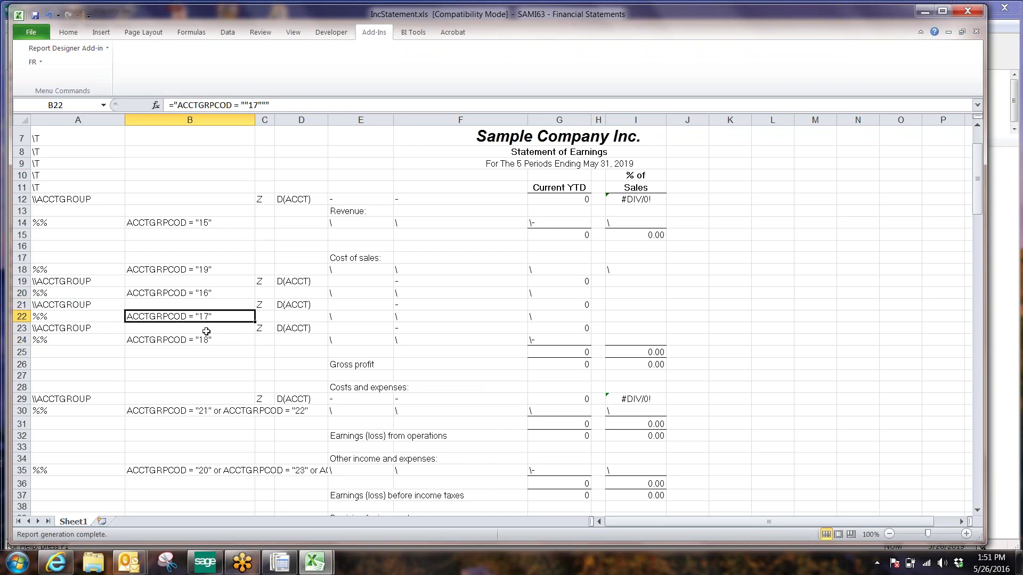
left_click(208, 339)
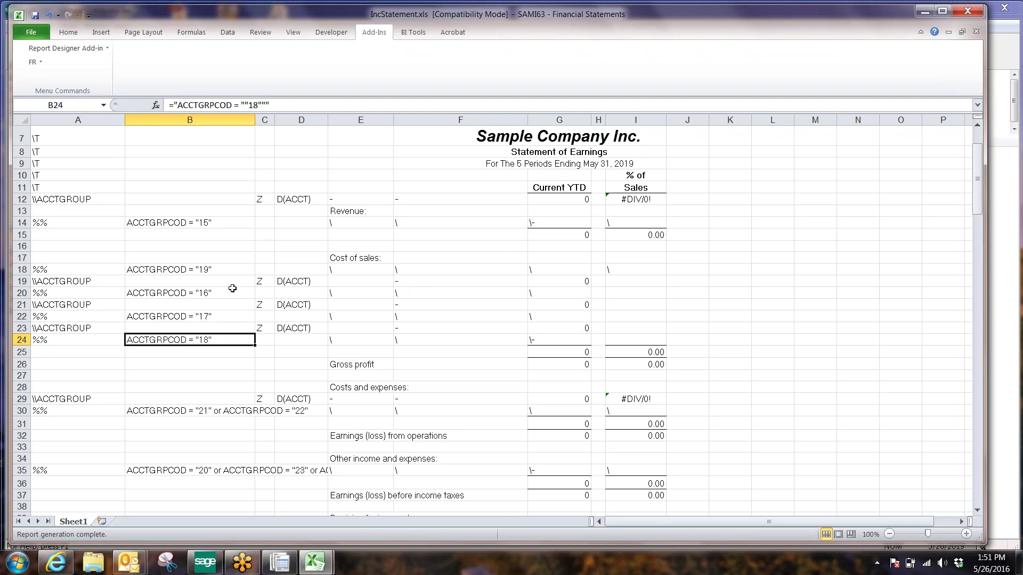
left_click(180, 271)
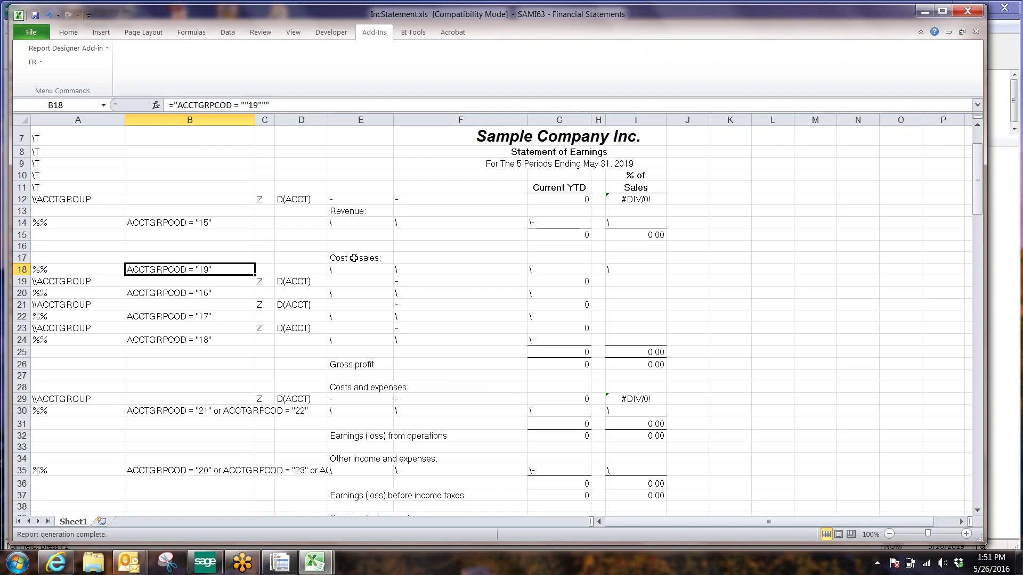
Compare the Costs and expenses section of the specification with its account lines in the generated statement
scroll(704, 325, "down", 1)
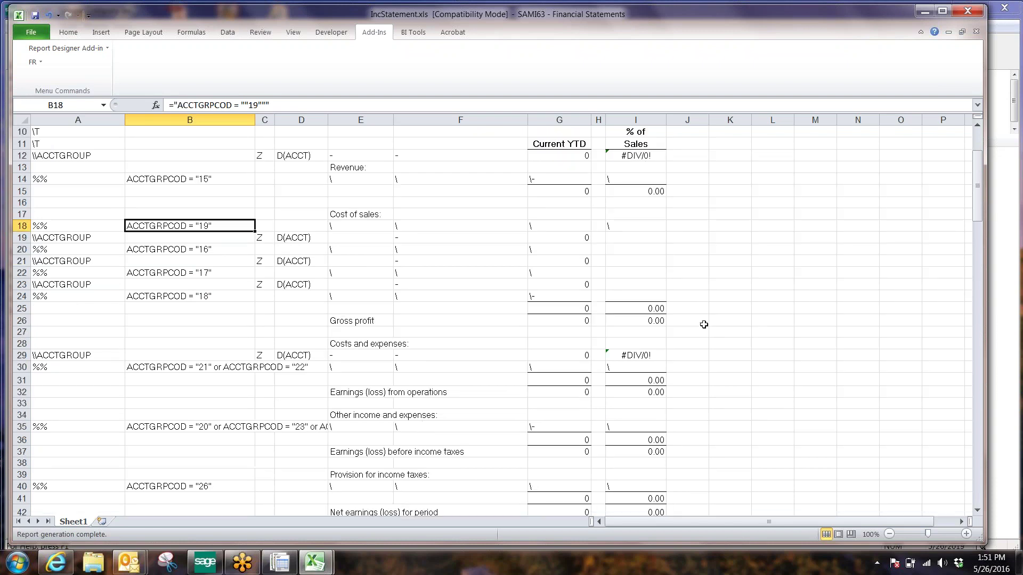
scroll(704, 325, "down", 2)
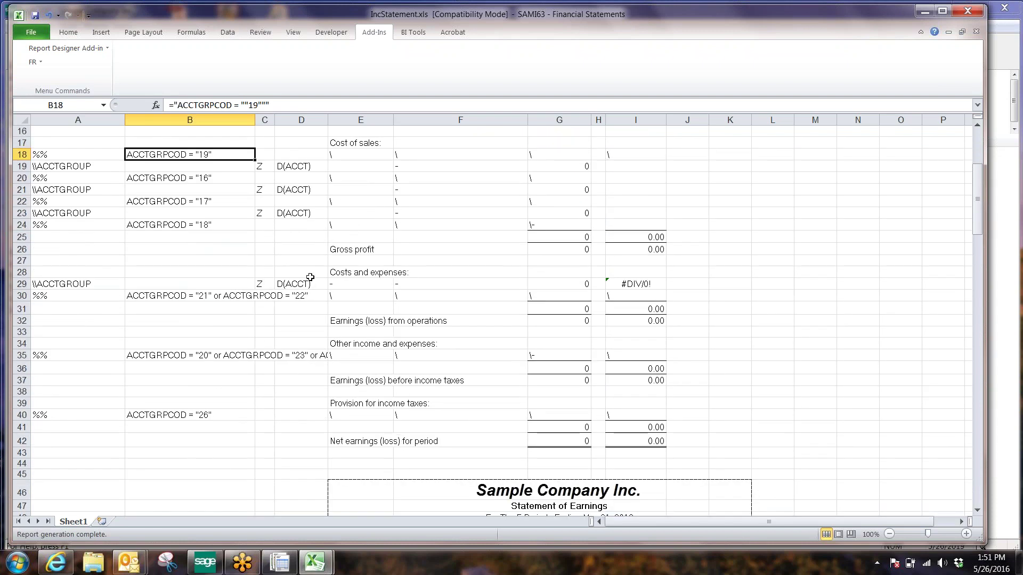
left_click(346, 272)
scroll(692, 426, "down", 13)
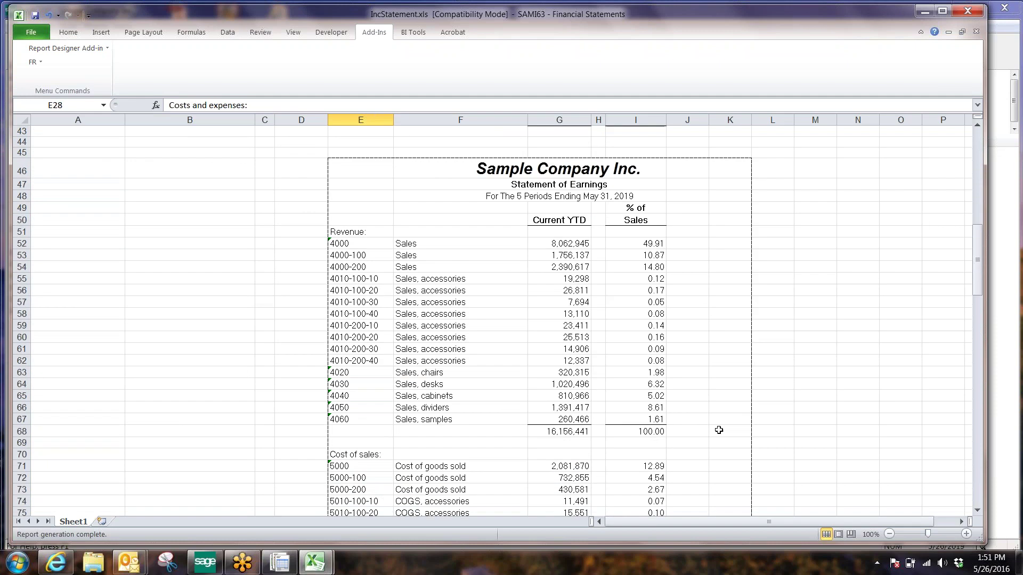
scroll(719, 430, "down", 9)
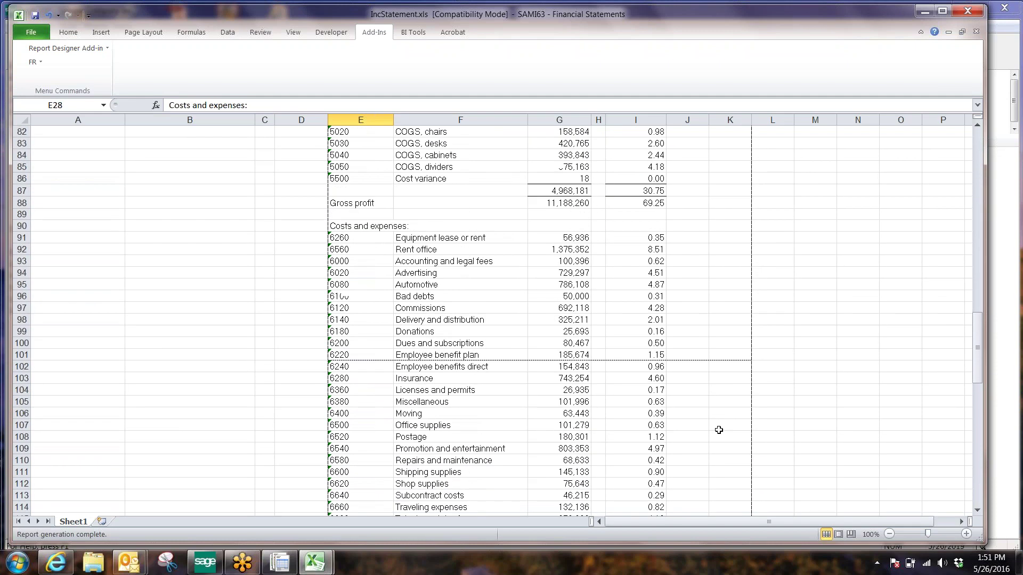
Review the generated statement from the Costs and expenses accounts through Net earnings (loss) for period
scroll(278, 417, "down", 3)
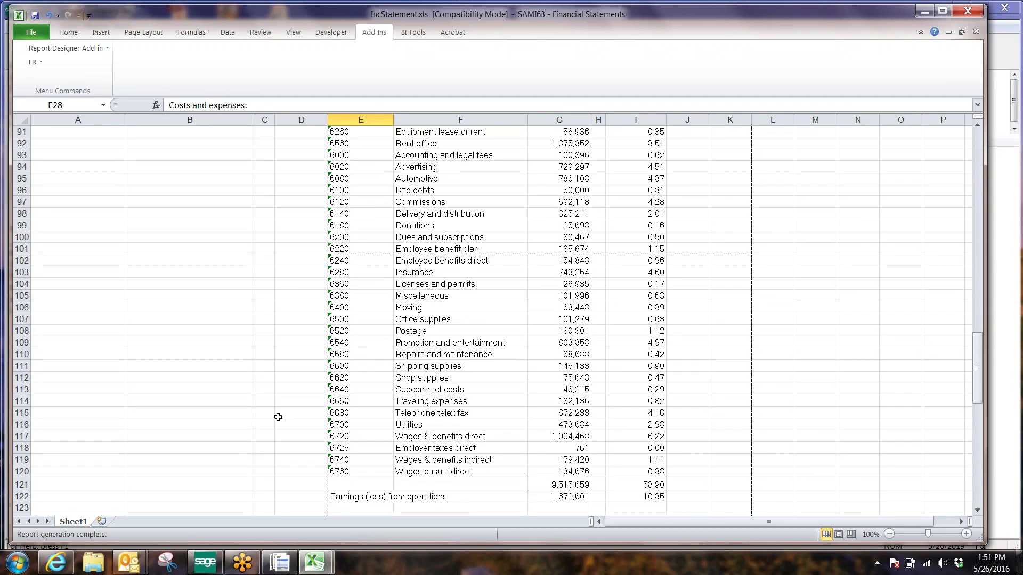
scroll(278, 417, "down", 3)
scroll(278, 418, "down", 1)
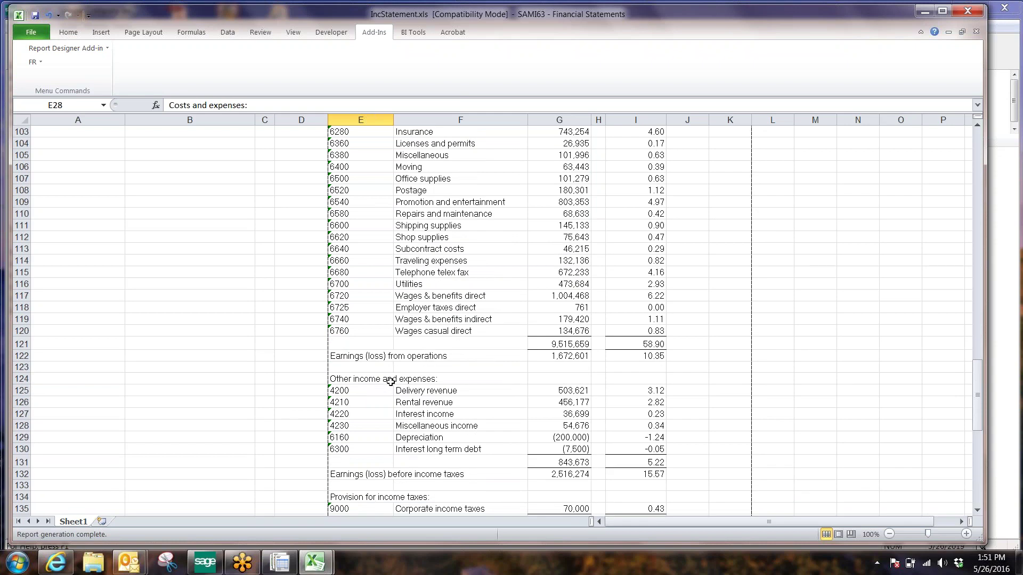
scroll(805, 407, "down", 3)
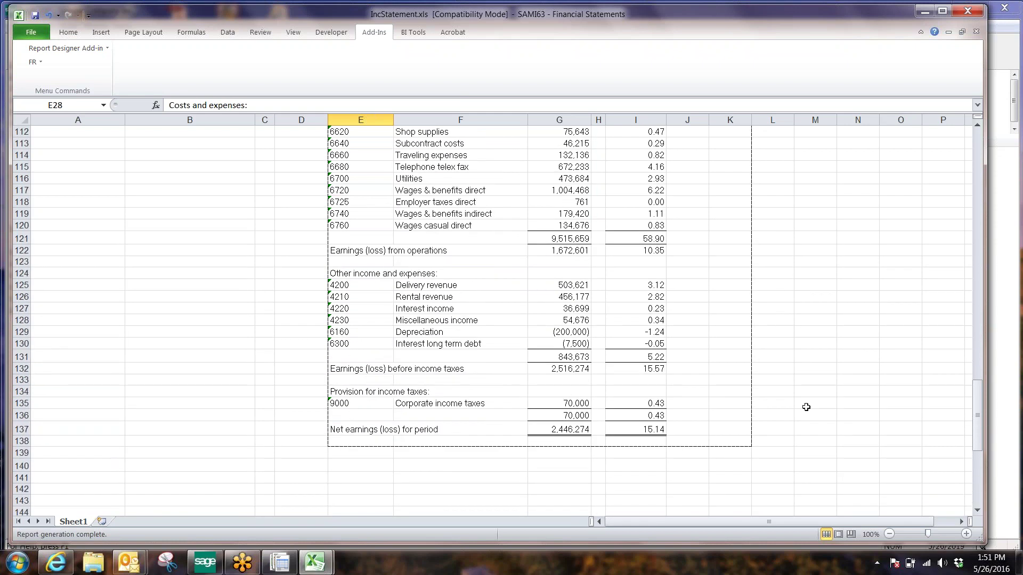
scroll(873, 312, "up", 1)
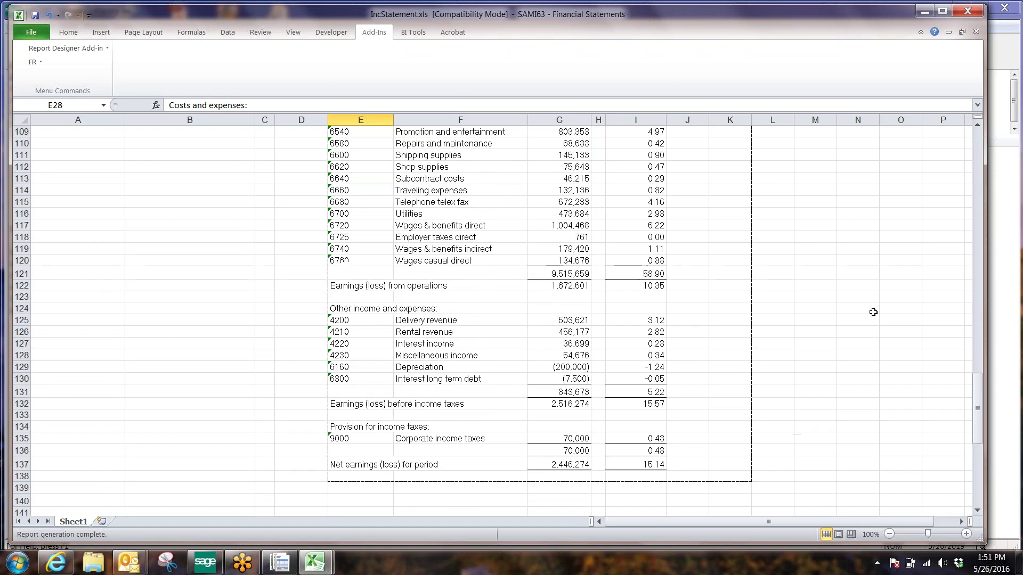
Compare the sign reversal entry in G35 with the generated amounts of the Other income and expenses accounts, including Depreciation and Interest long term debt
scroll(873, 312, "up", 20)
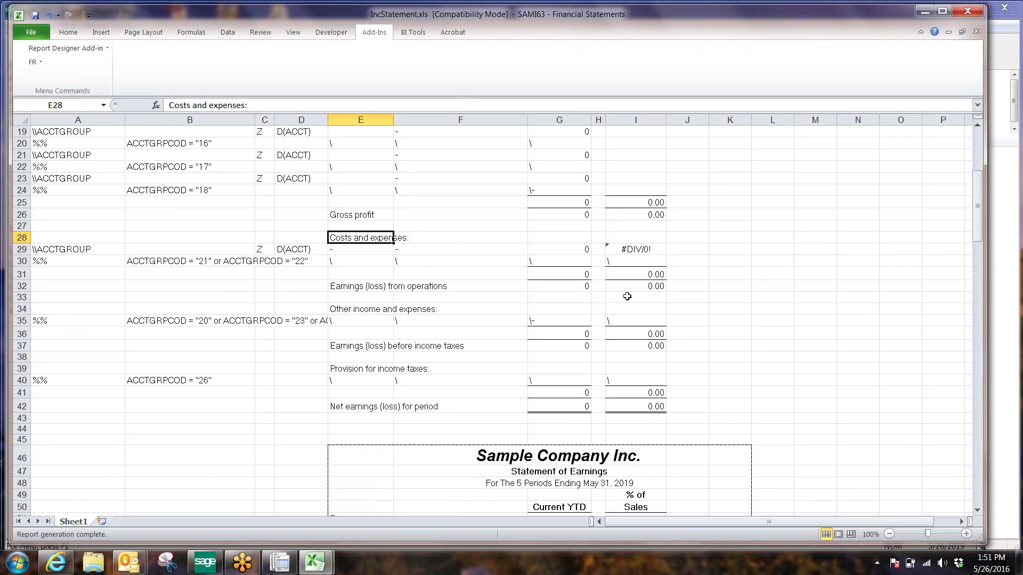
left_click(536, 320)
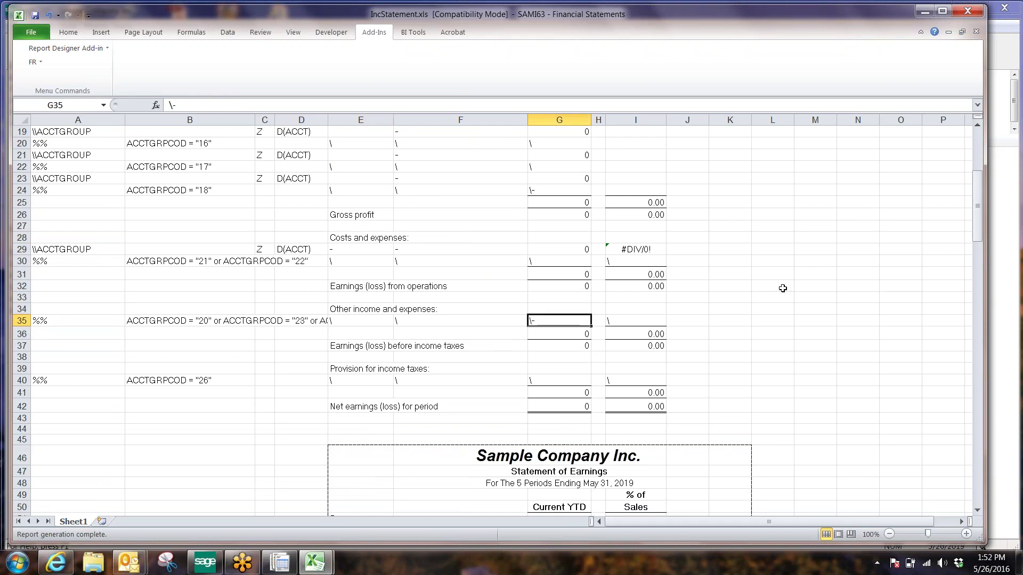
left_click_drag(981, 221, 981, 421)
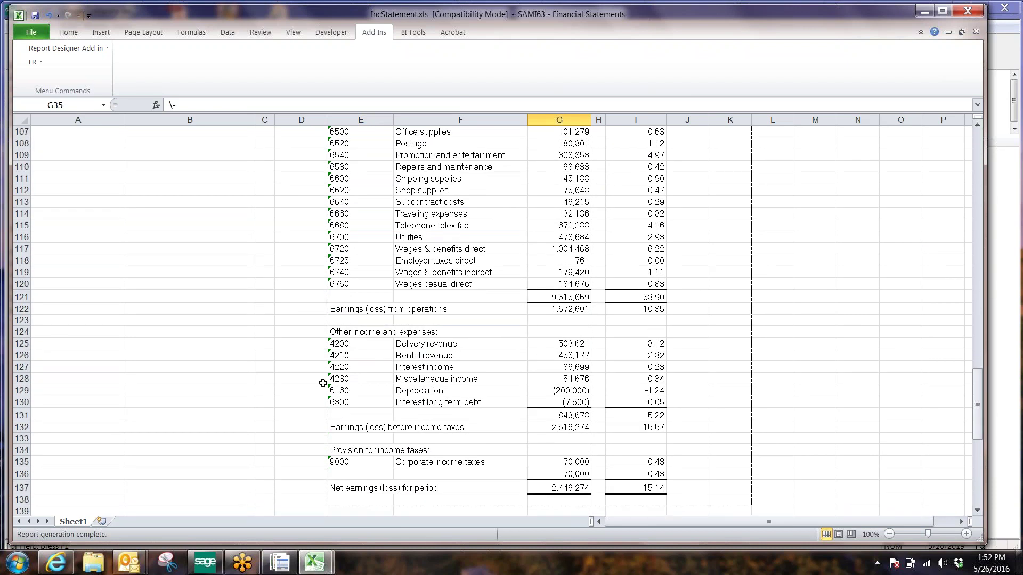
left_click(553, 344)
left_click(554, 354)
left_click(557, 367)
left_click(557, 378)
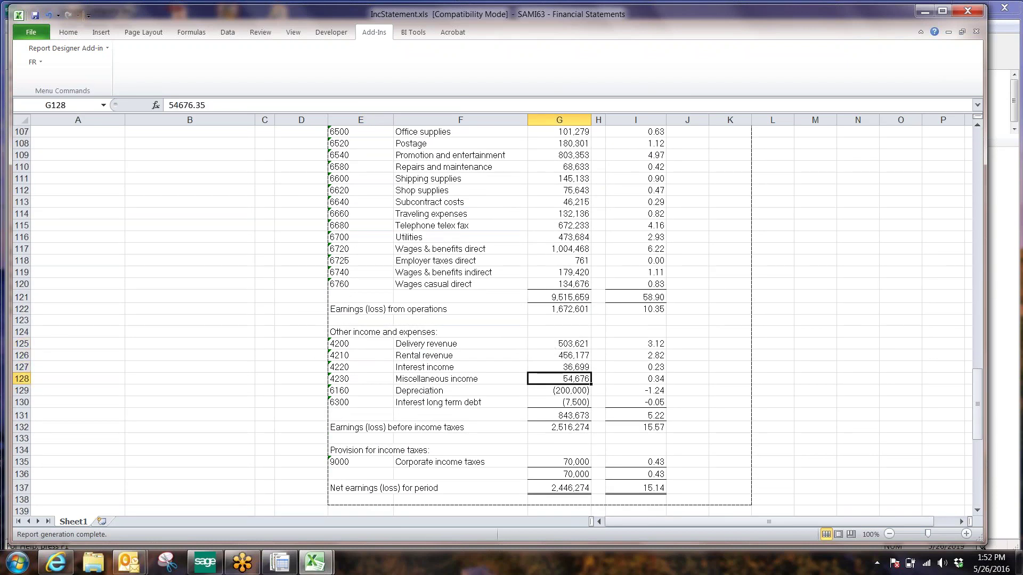
left_click(412, 392)
left_click(578, 394)
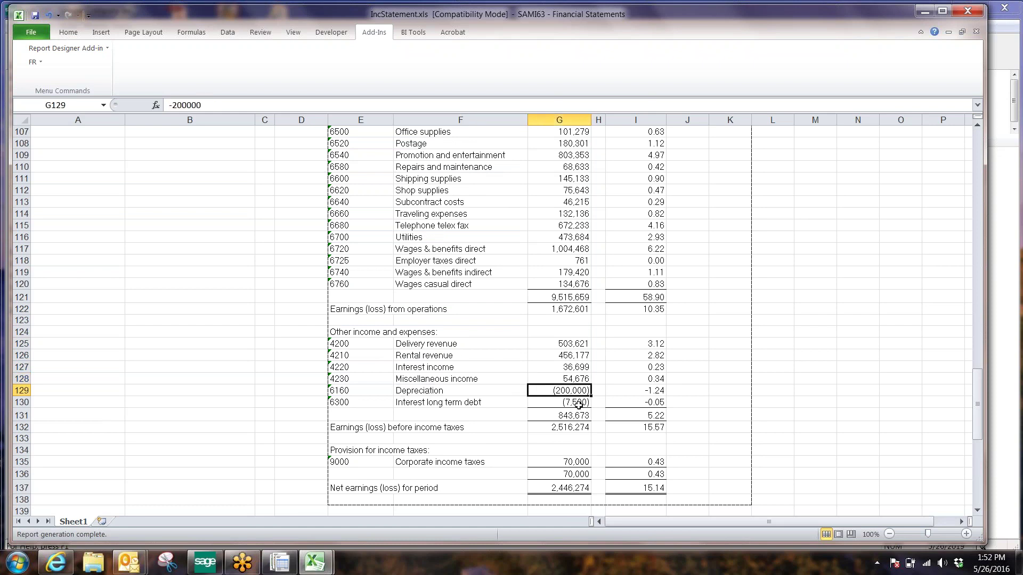
left_click(578, 405)
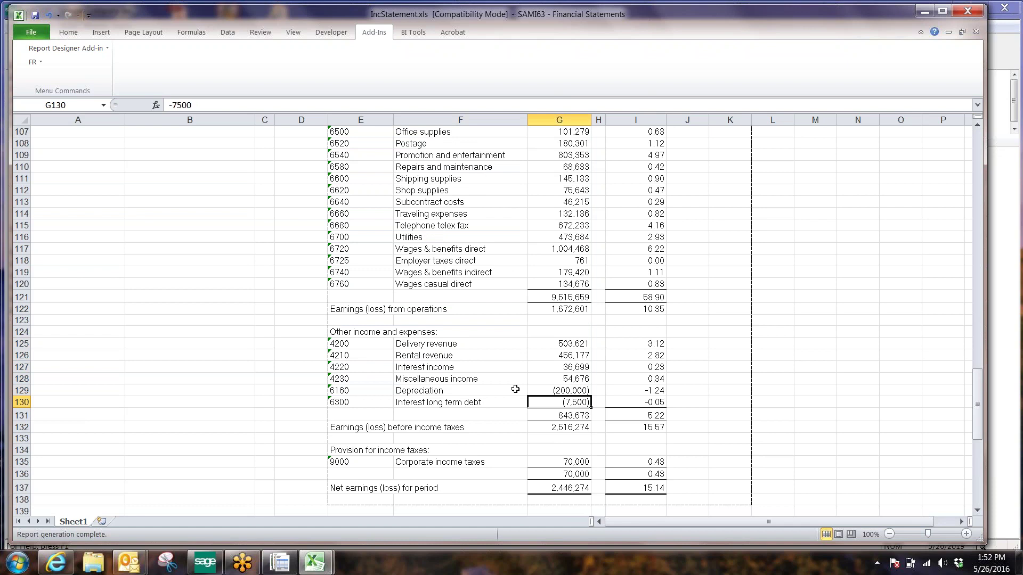
scroll(793, 412, "down", 1)
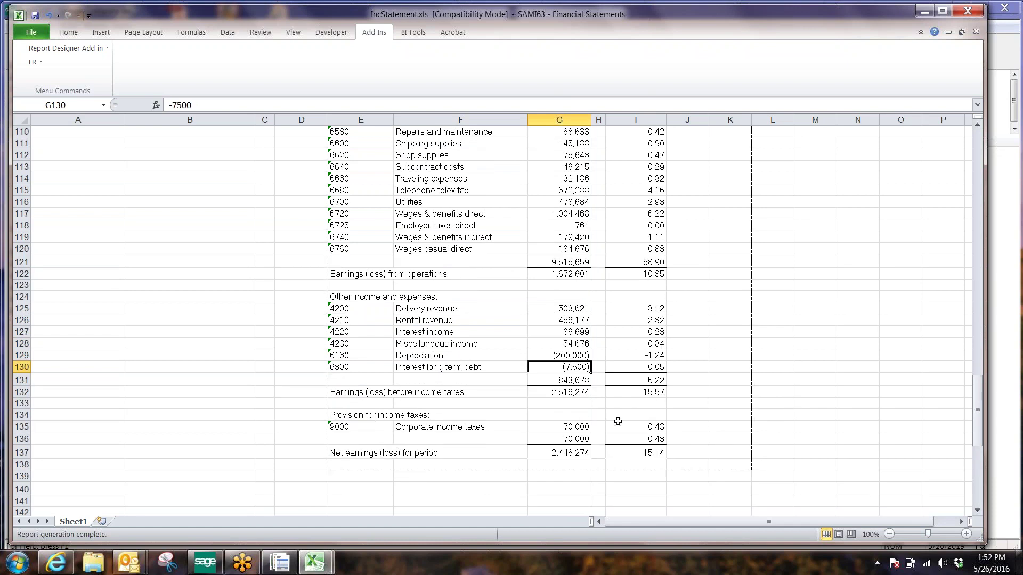
Examine the Current YTD formula in G12 and the %% row reference in A18 of the specification
scroll(658, 423, "up", 16)
scroll(669, 385, "up", 15)
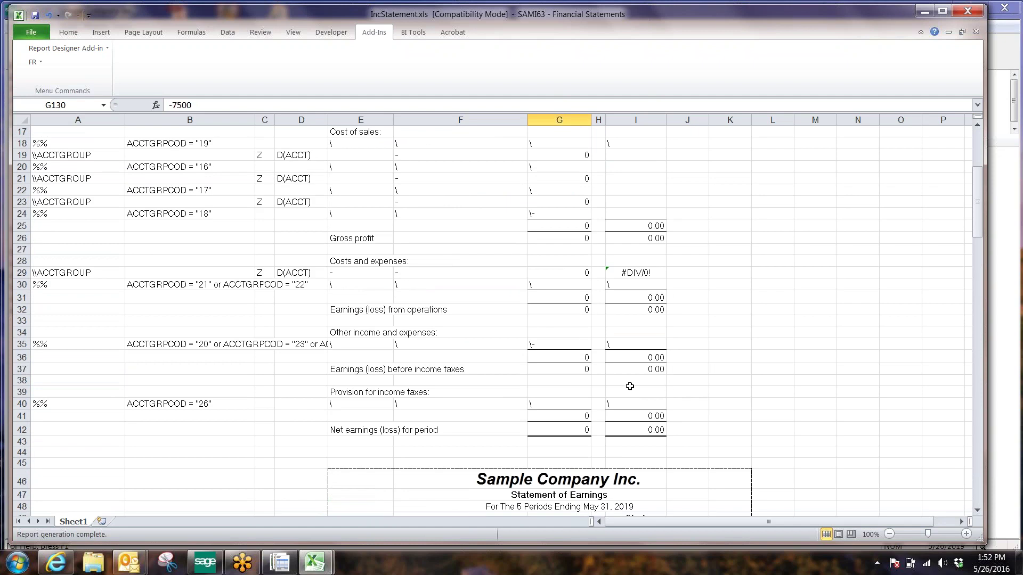
scroll(628, 389, "up", 5)
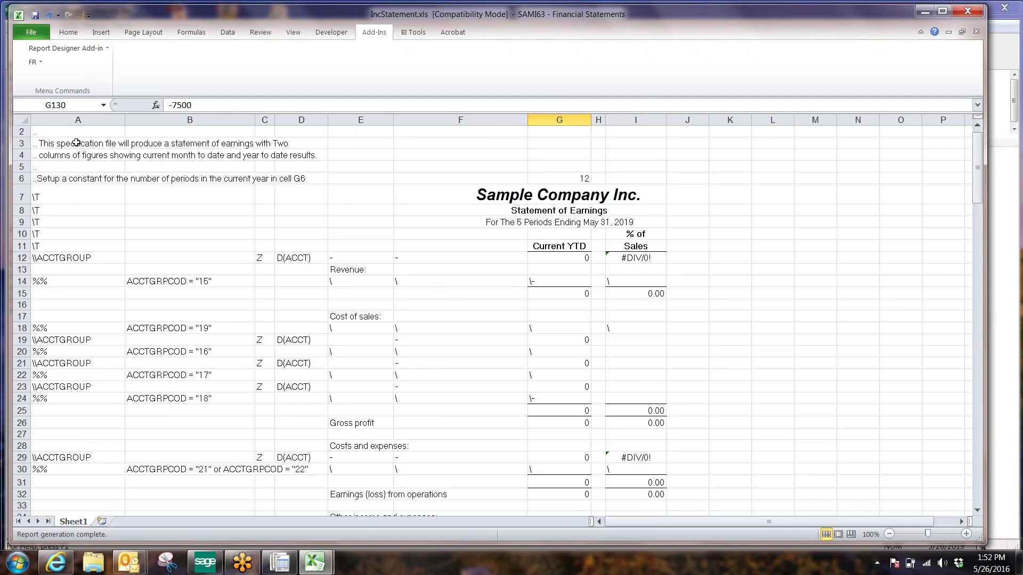
left_click(555, 254)
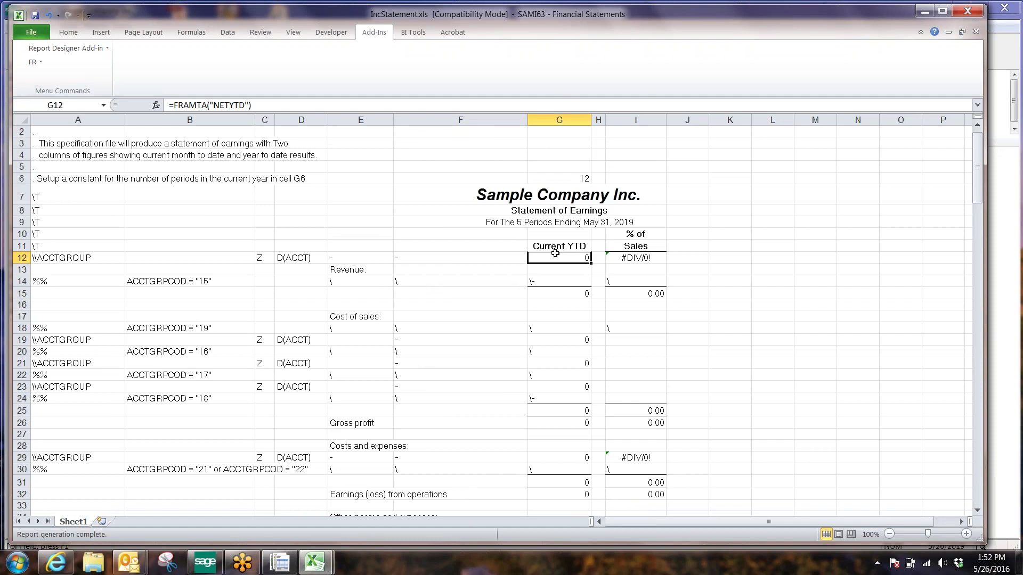
left_click(48, 329)
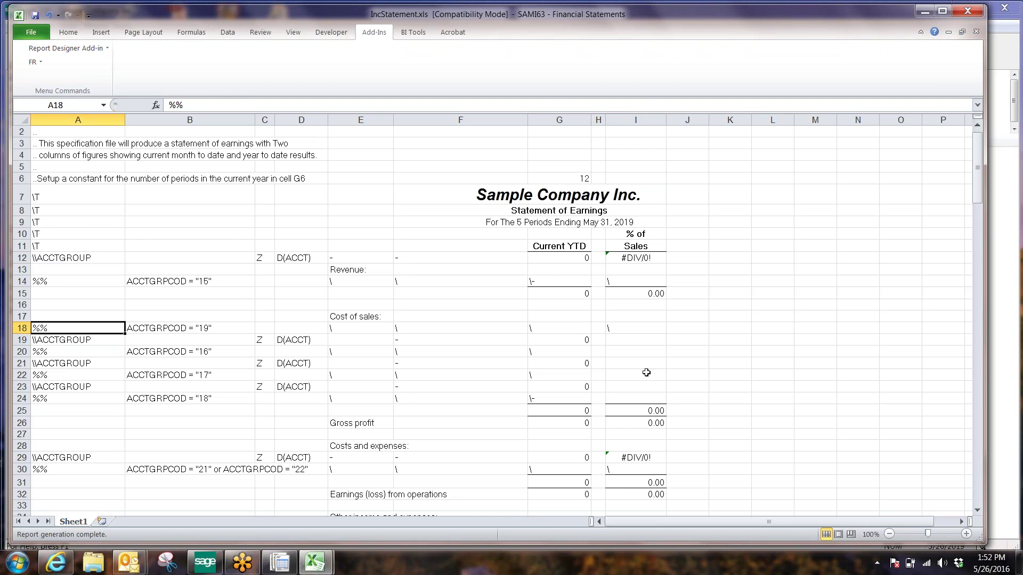
scroll(722, 373, "down", 1)
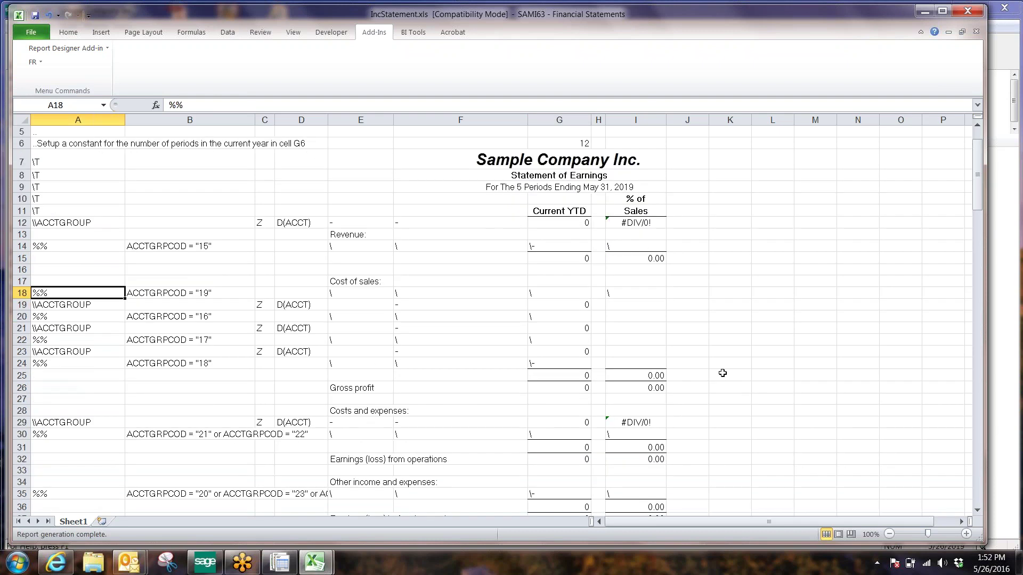
scroll(772, 337, "up", 2)
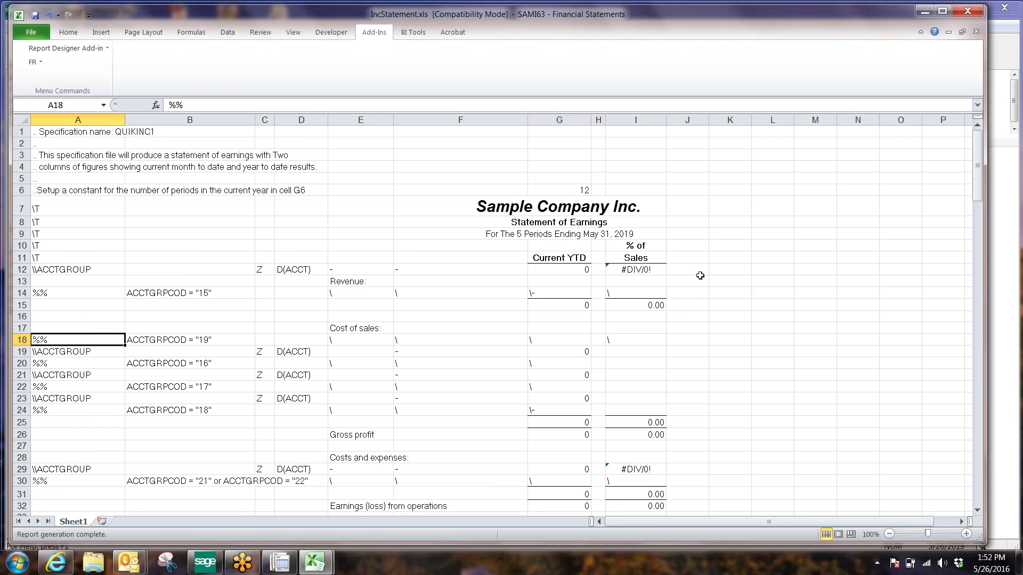
Start FR Paste for the Current YTD cell G12 and choose the FRTRNA function
left_click(567, 271)
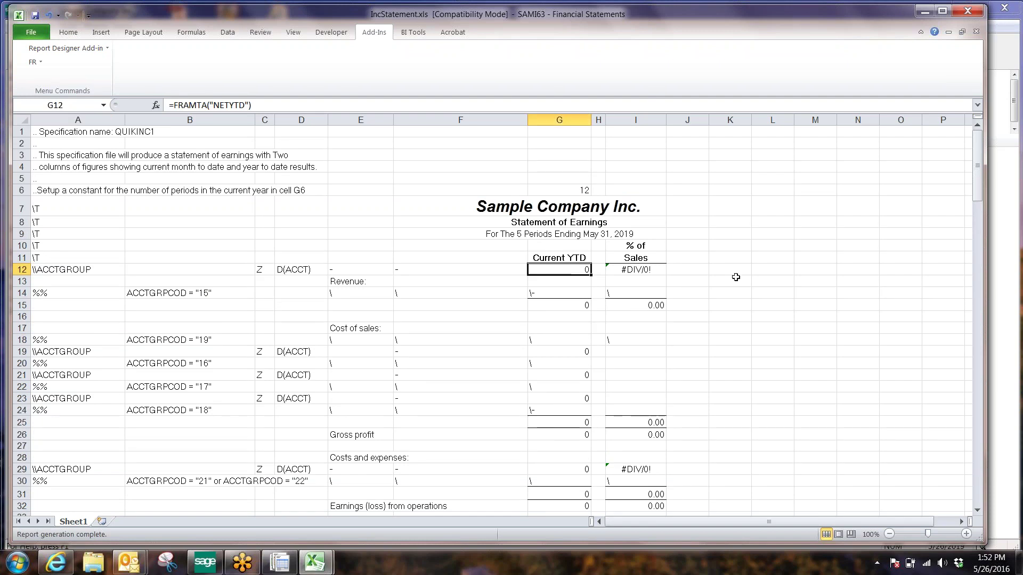
scroll(743, 277, "down", 1)
scroll(742, 278, "down", 1)
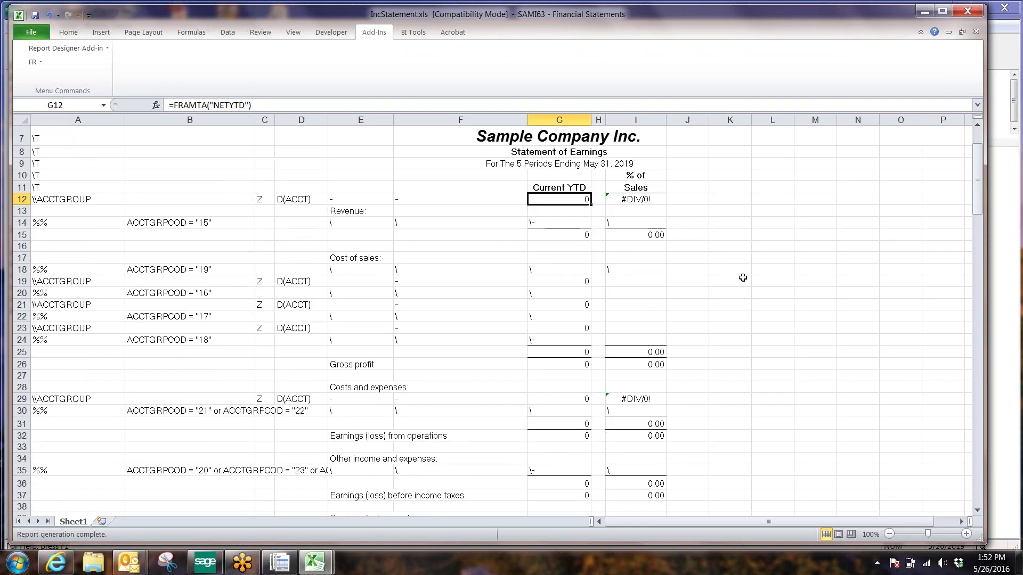
scroll(742, 277, "up", 1)
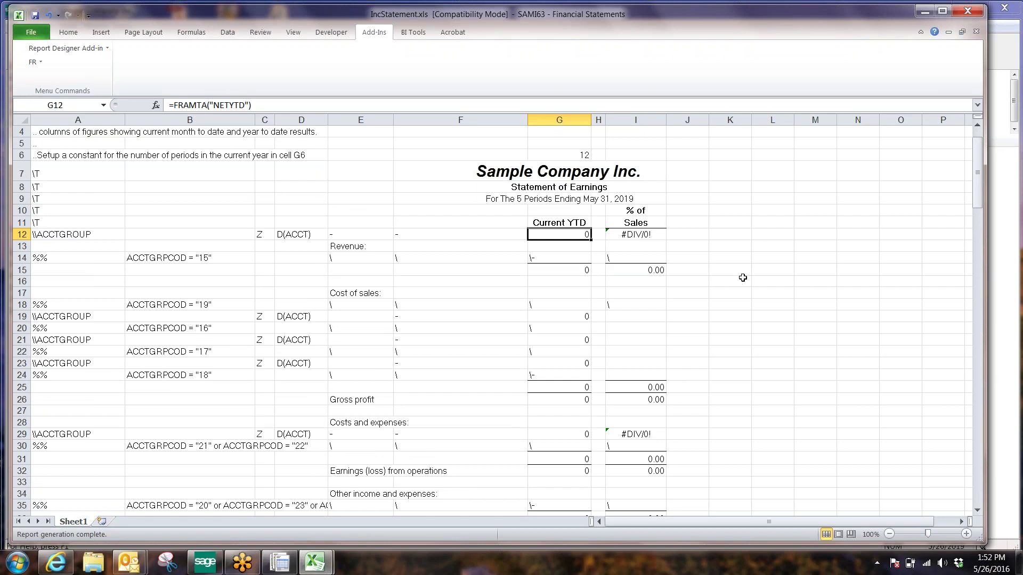
scroll(742, 278, "up", 1)
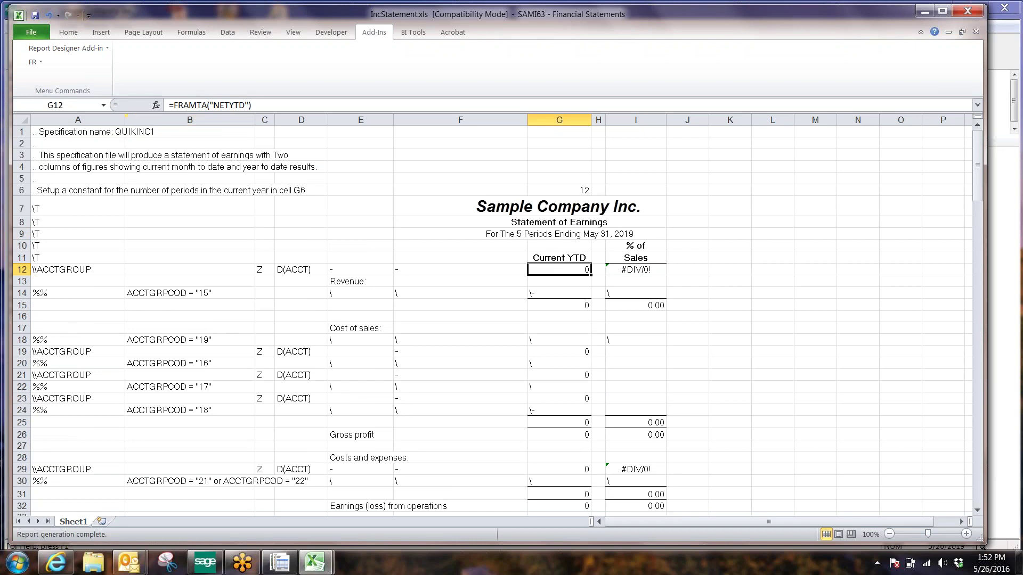
left_click(46, 68)
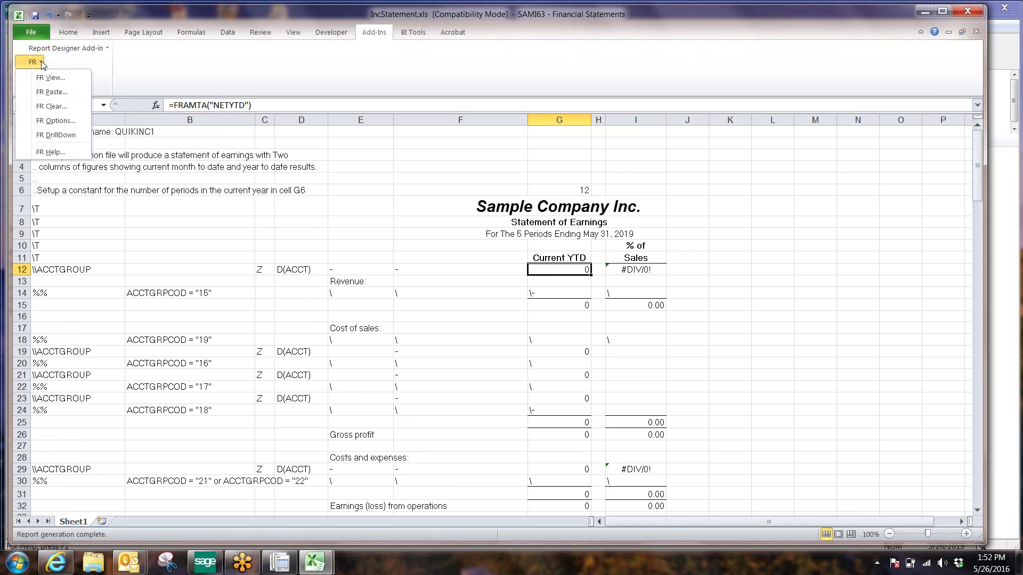
left_click(46, 93)
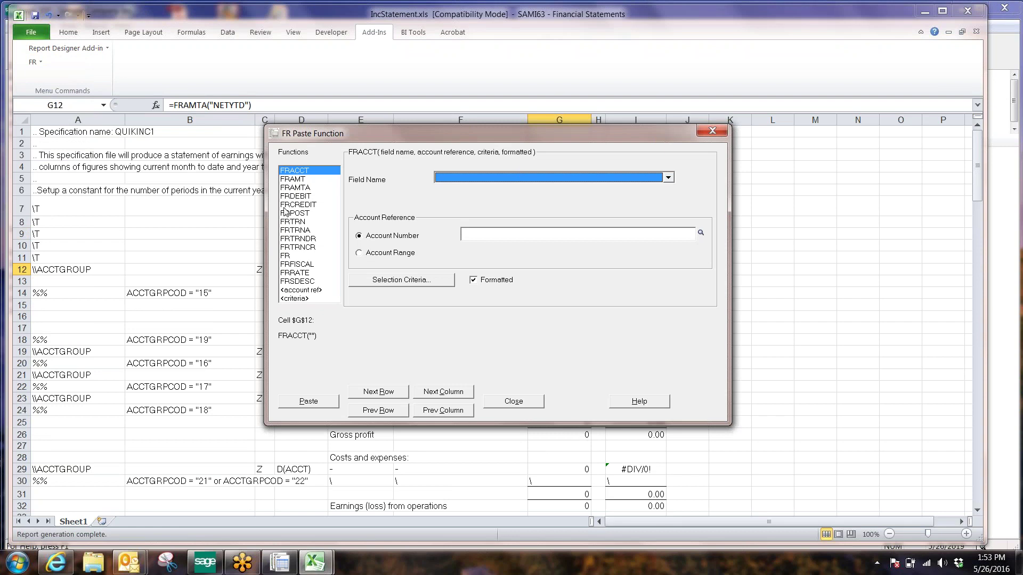
left_click(296, 230)
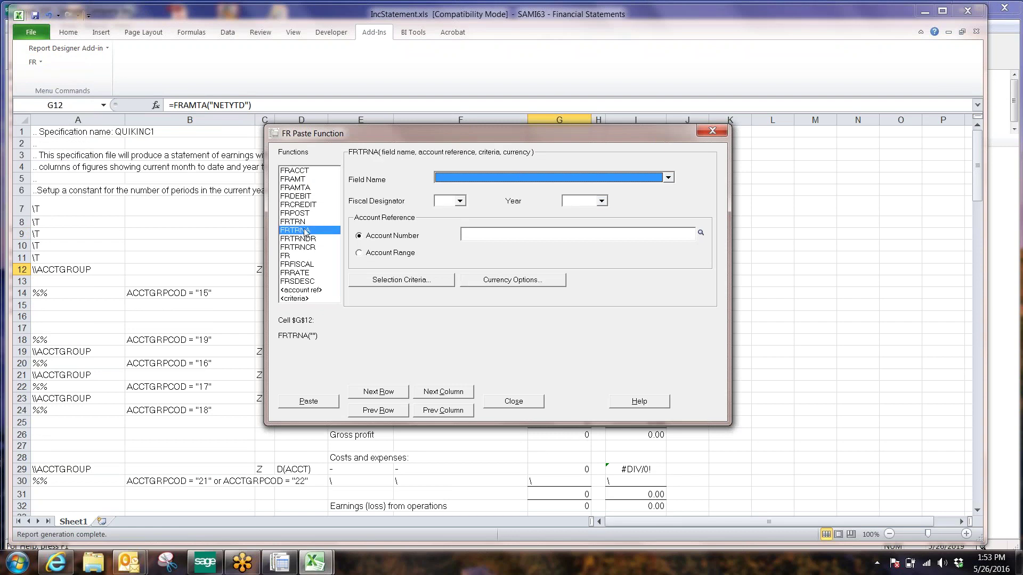
Set the function's field name to NETYTD (Net Year to Date), paste the formula into G12 and close the FR Paste Function dialog
left_click(667, 180)
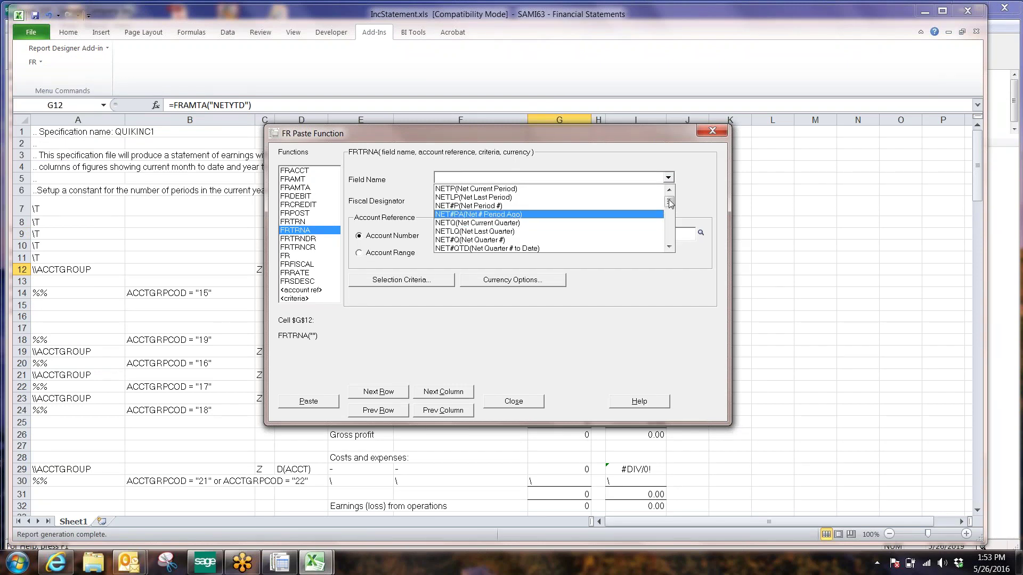
left_click_drag(669, 201, 670, 231)
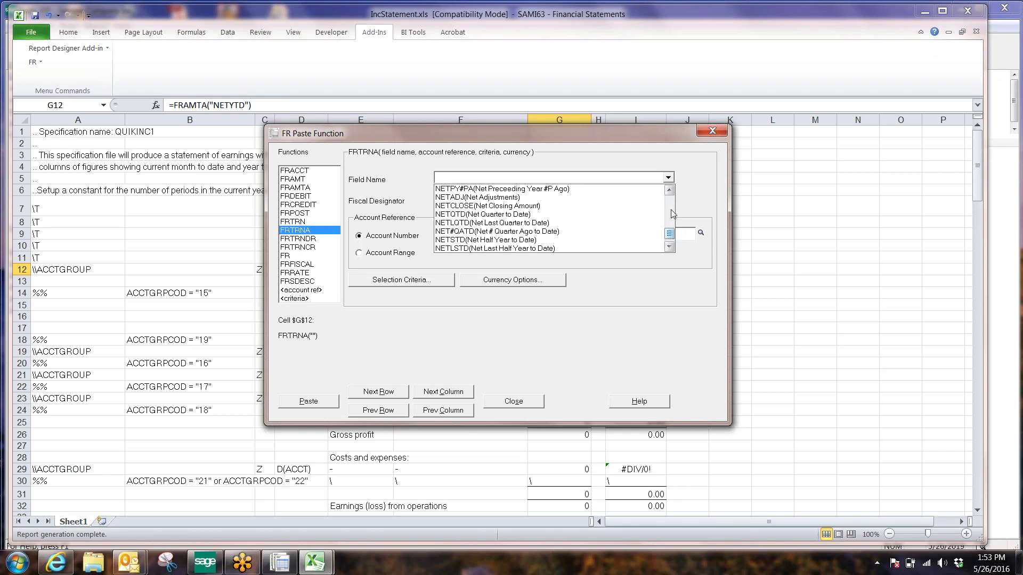
scroll(672, 209, "up", 1)
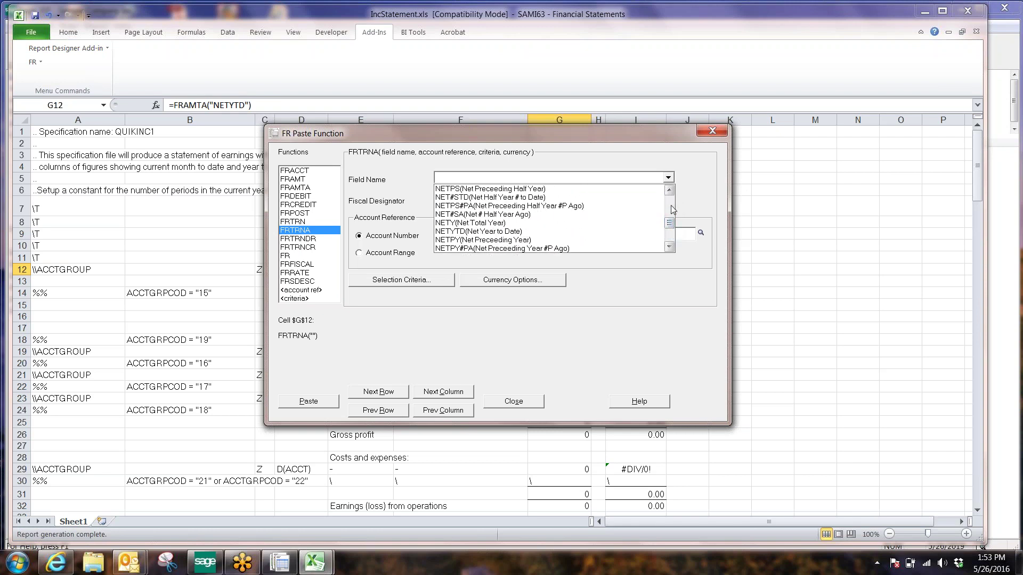
left_click(529, 232)
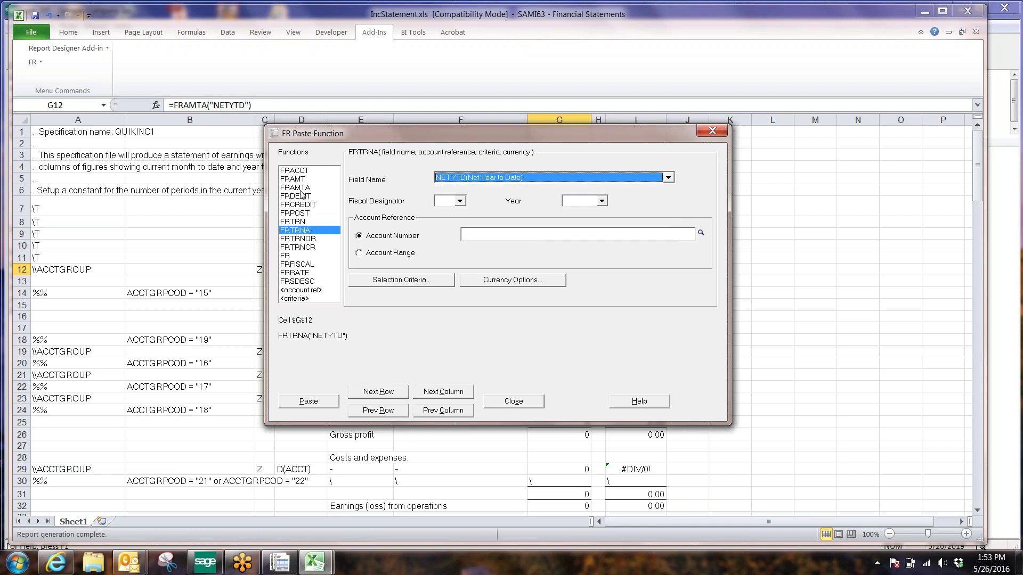
left_click(322, 401)
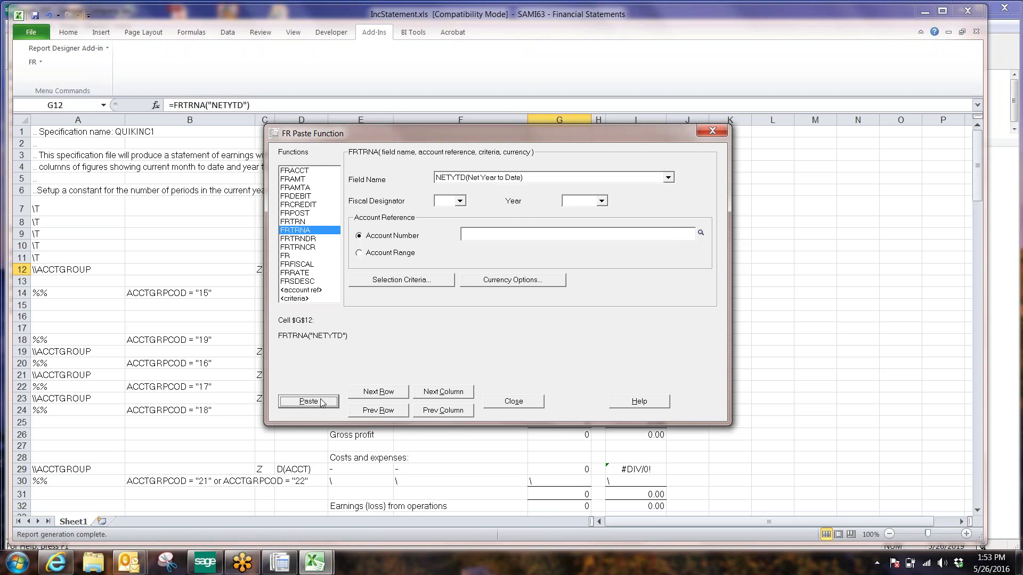
left_click(511, 402)
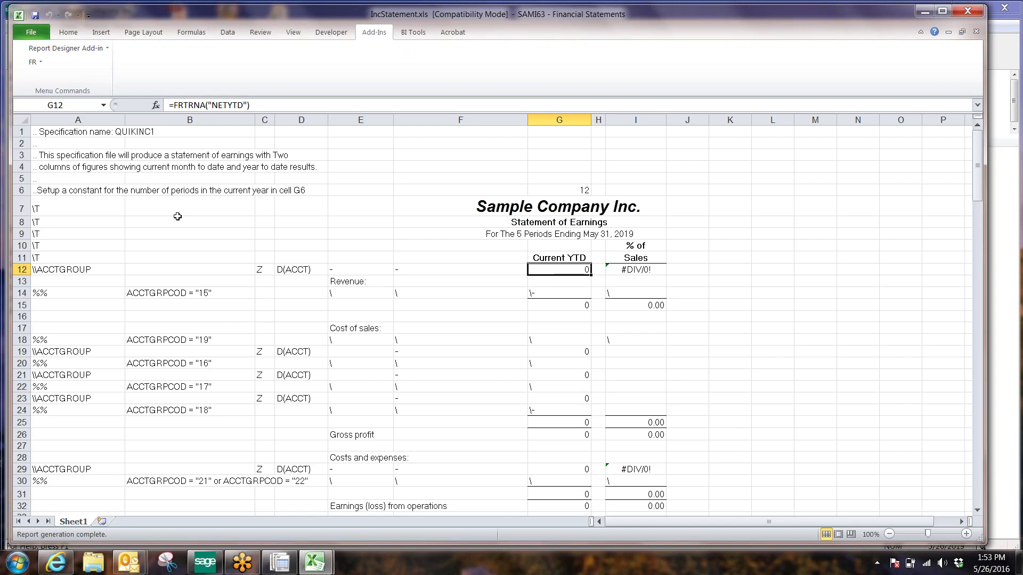
Regenerate the statement of earnings with FR View and review its revenue and cost of sales amounts
left_click(33, 62)
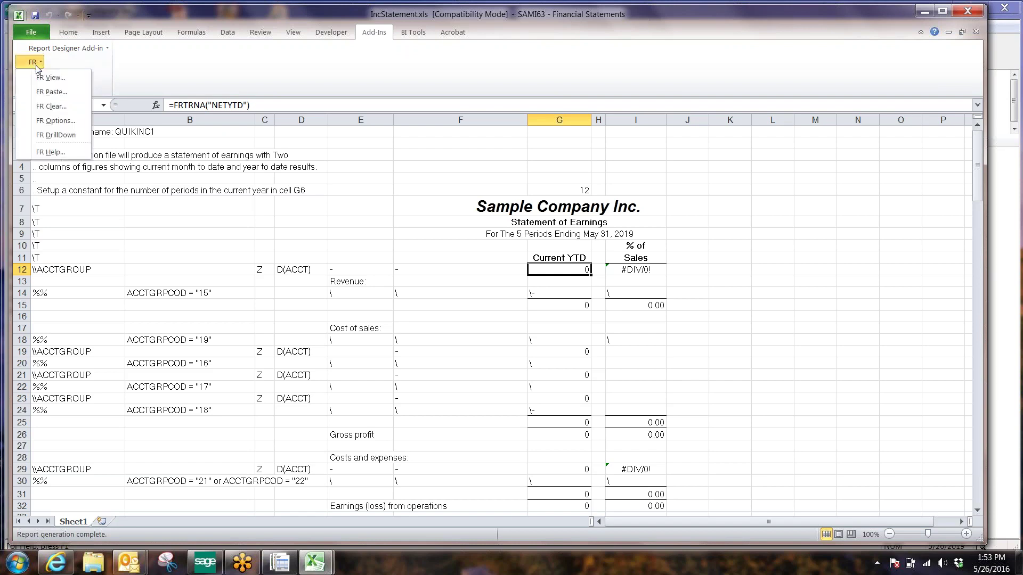
left_click(41, 79)
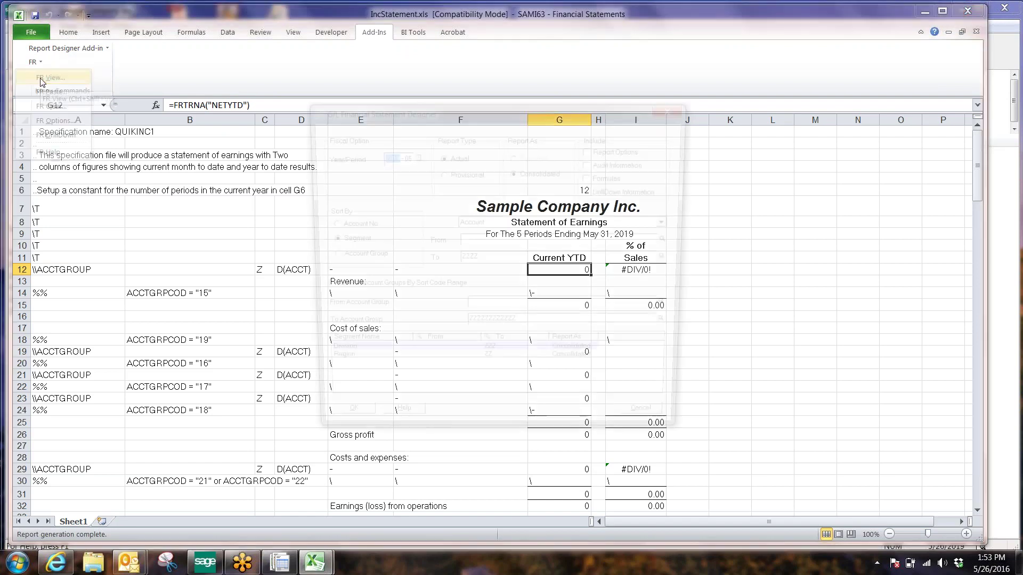
left_click(339, 426)
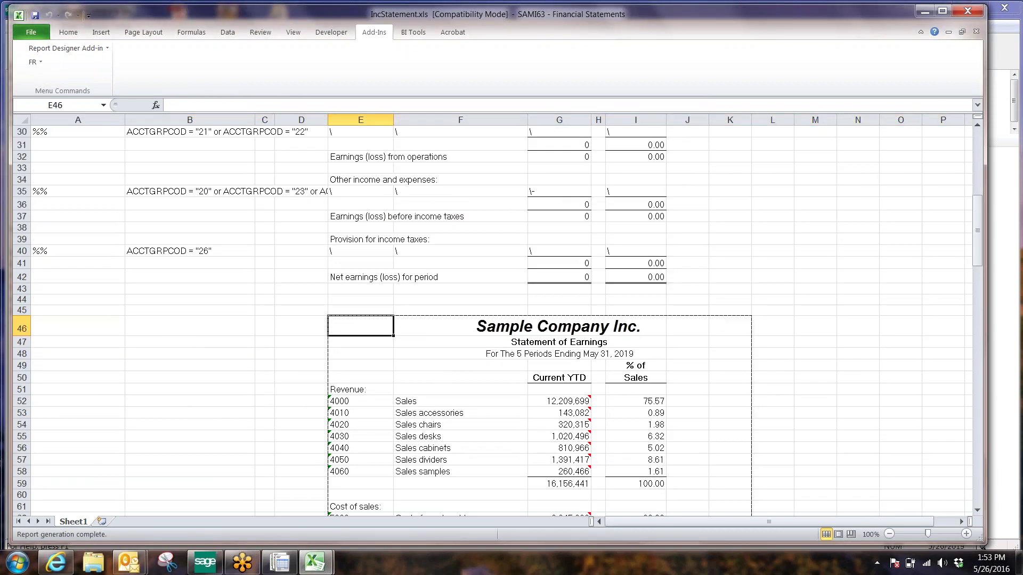
scroll(496, 320, "down", 9)
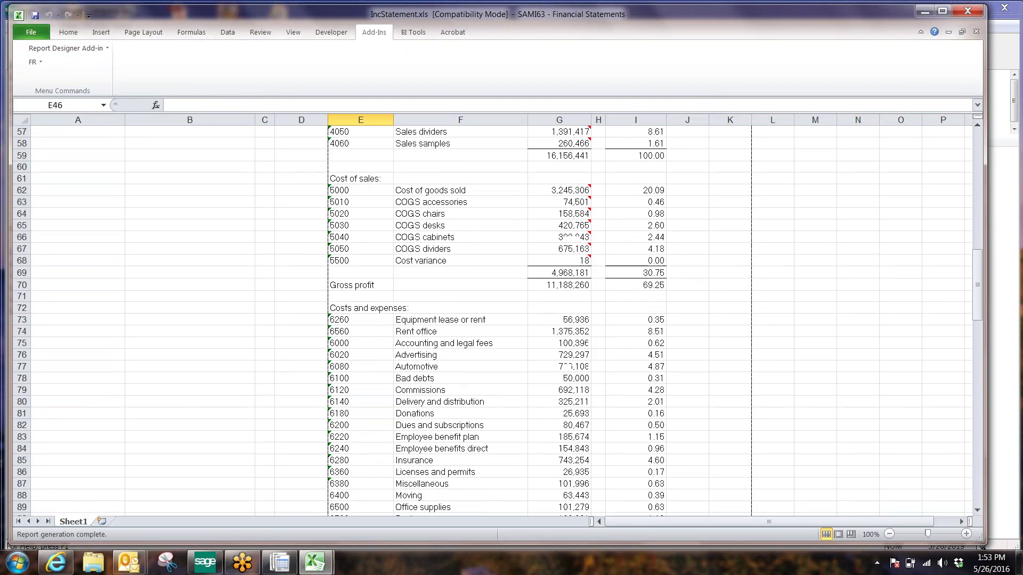
scroll(730, 298, "up", 6)
mouse_move(561, 293)
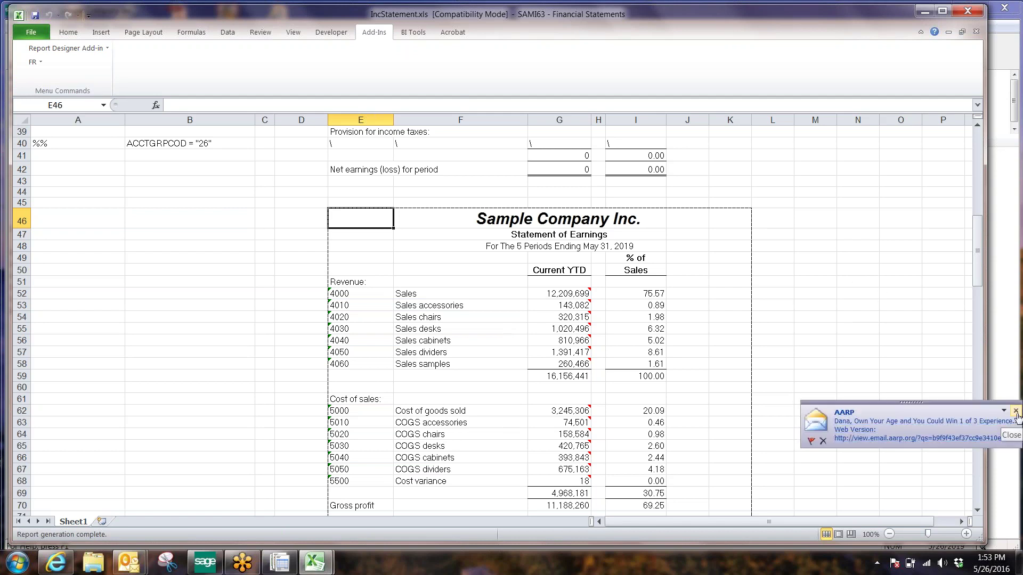
Dismiss the meeting reminder and run FR DrillDown on the Current YTD amount for Sales accessories
left_click(393, 102)
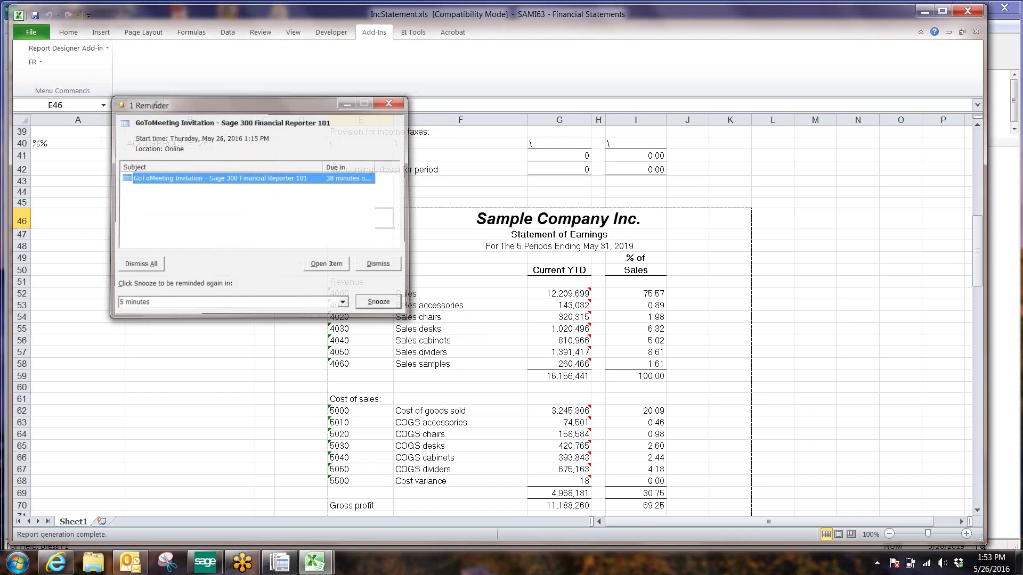
left_click(567, 292)
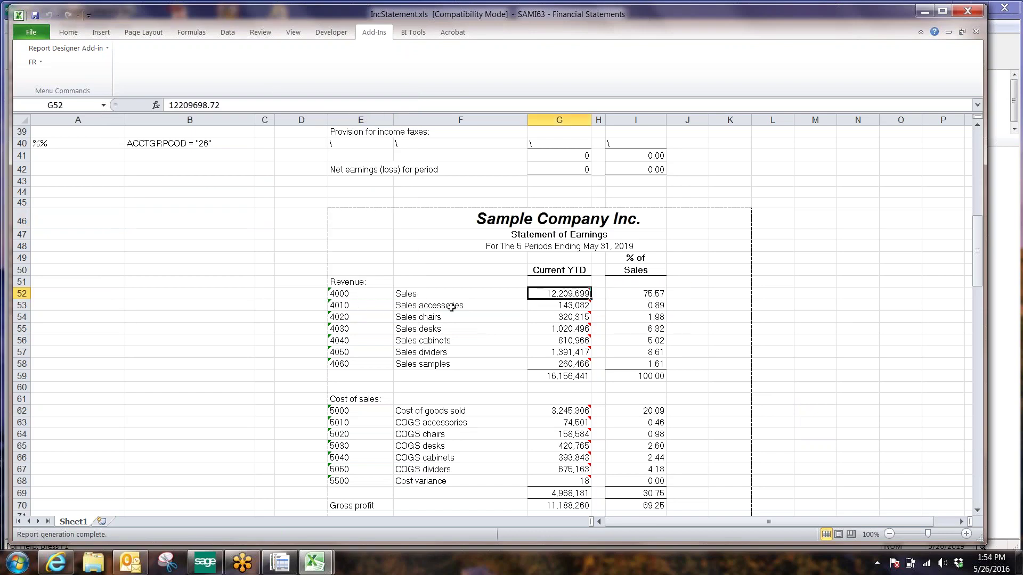
left_click(551, 305)
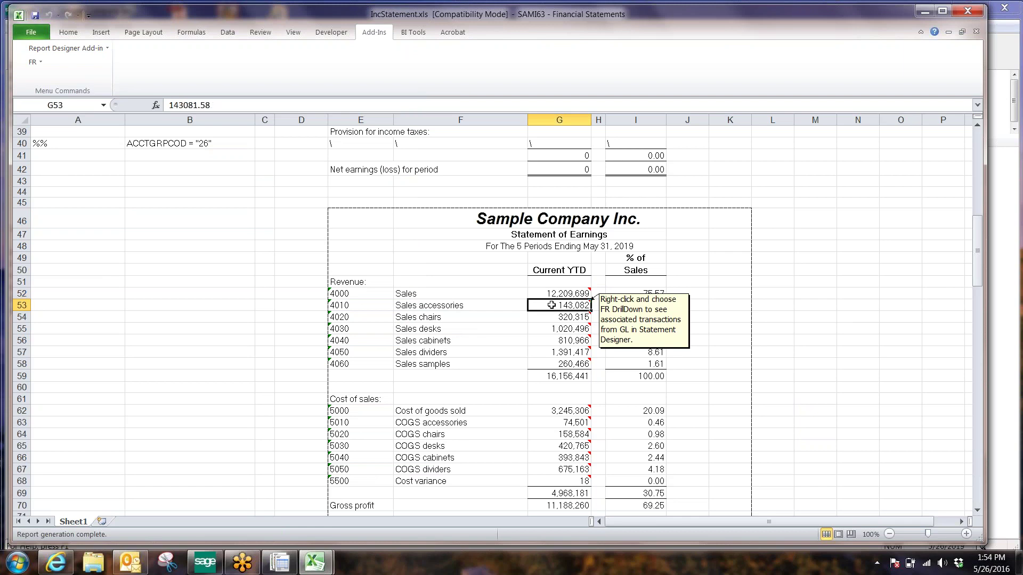
right_click(567, 305)
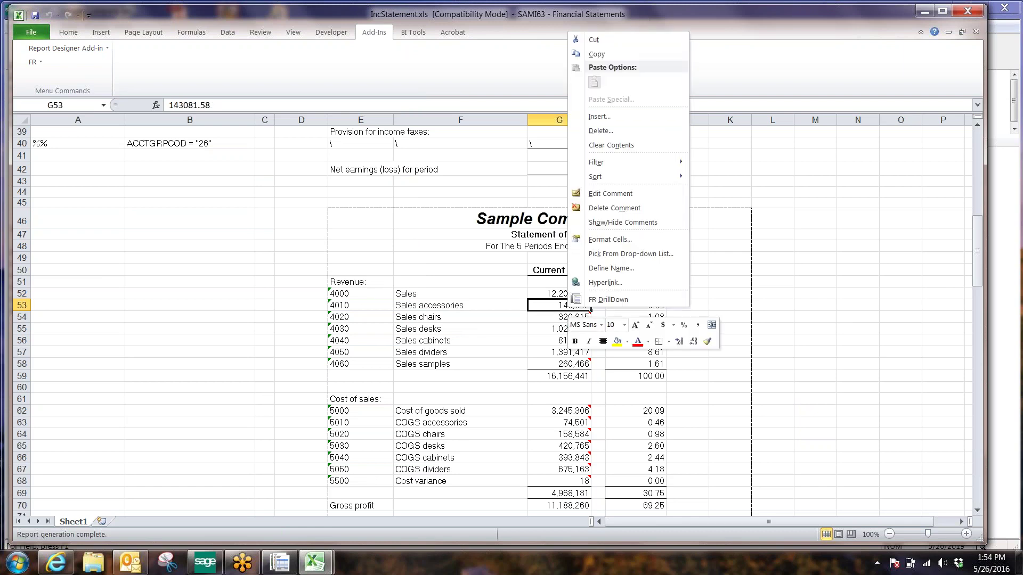
left_click(605, 300)
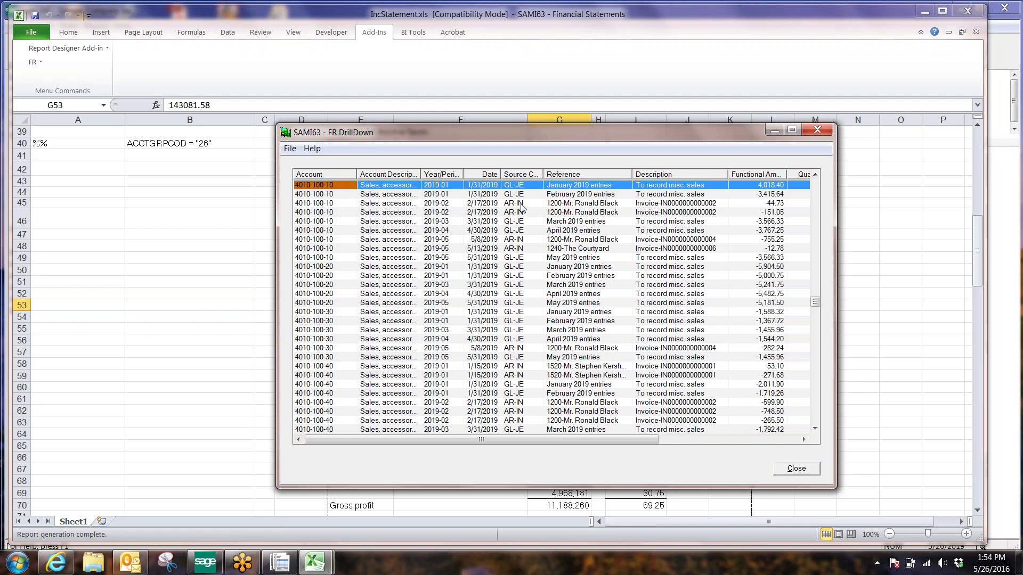
Drill down from the first 2/17/2019 AR-IN transaction through its G/L journal entry and A/R invoice to the originating O/E invoice
double_click(521, 207)
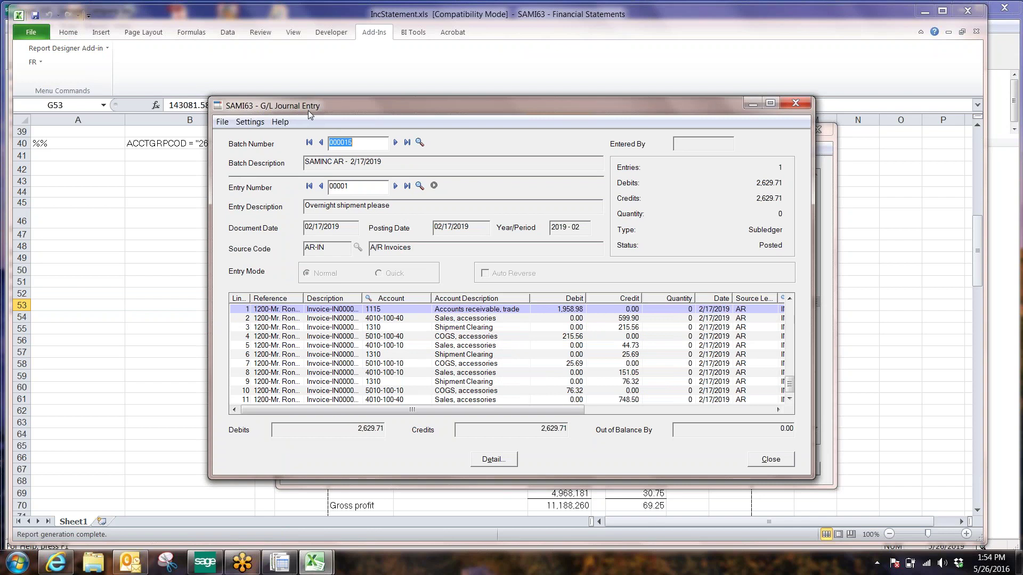
left_click(434, 185)
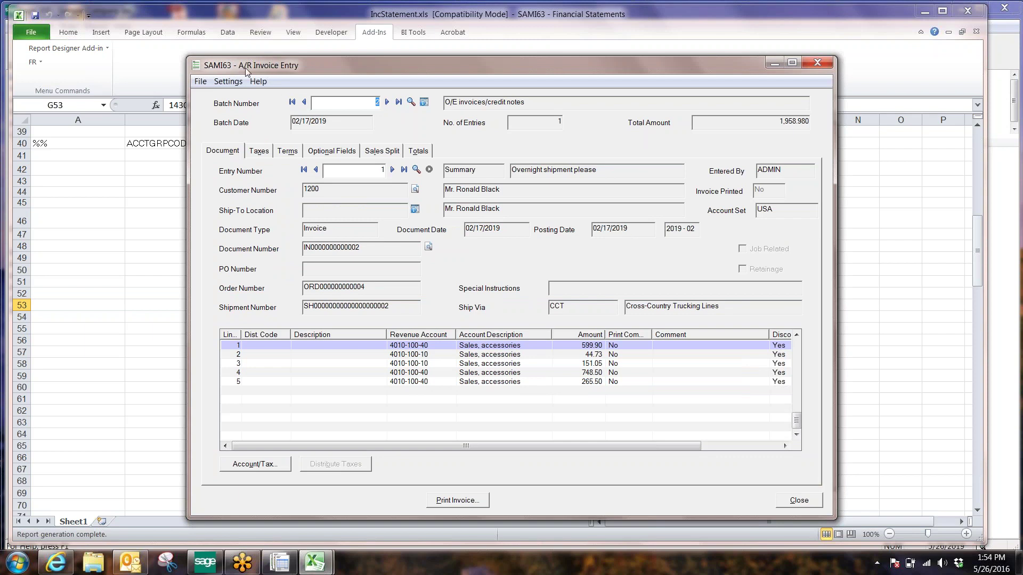
left_click(472, 347)
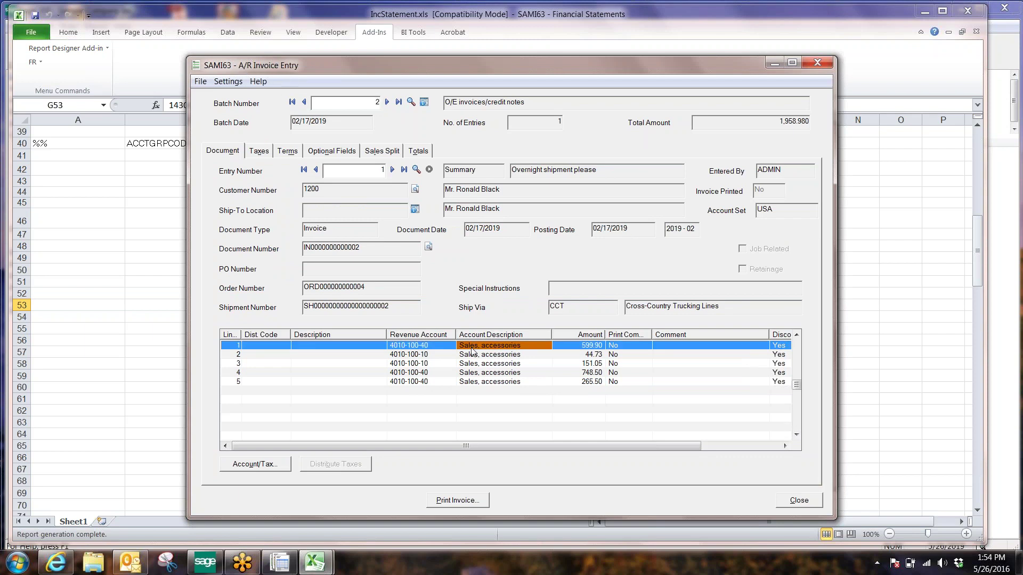
left_click(430, 169)
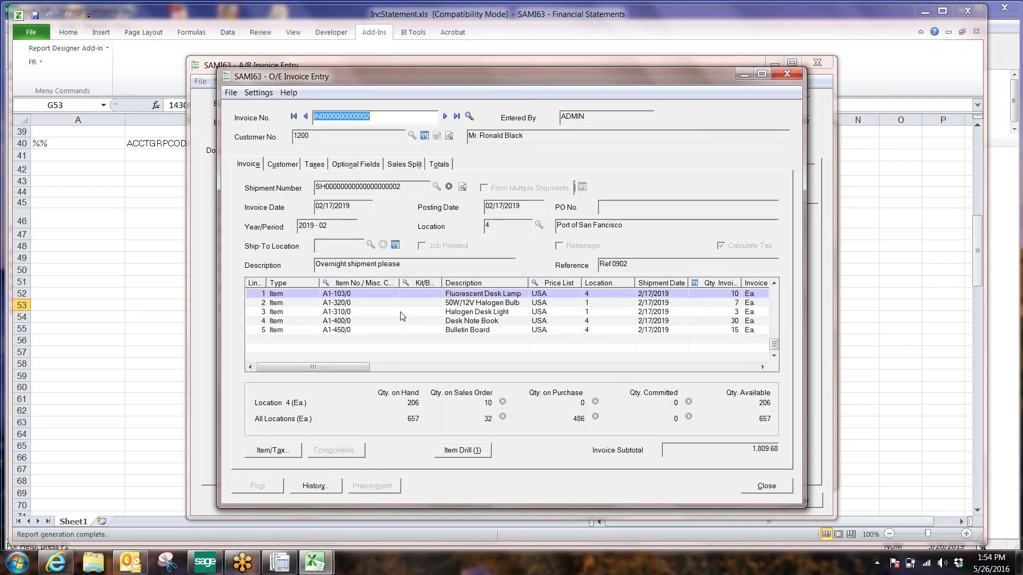
Inspect the O/E invoice's Halogen Desk Light, Fluorescent Desk Lamp and Desk Note Book lines, and close all drill-down windows
left_click(401, 312)
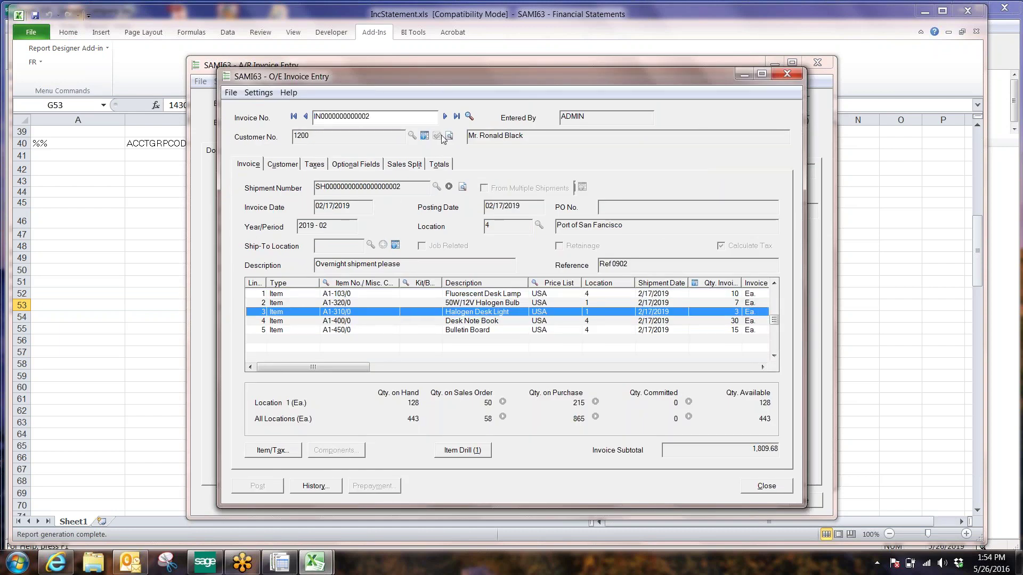
left_click(361, 294)
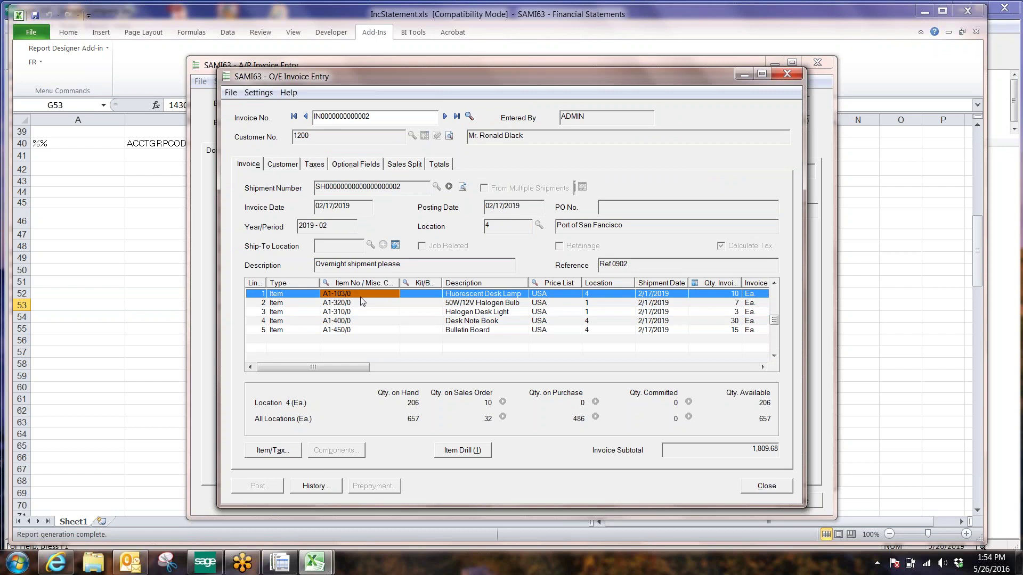
left_click(375, 322)
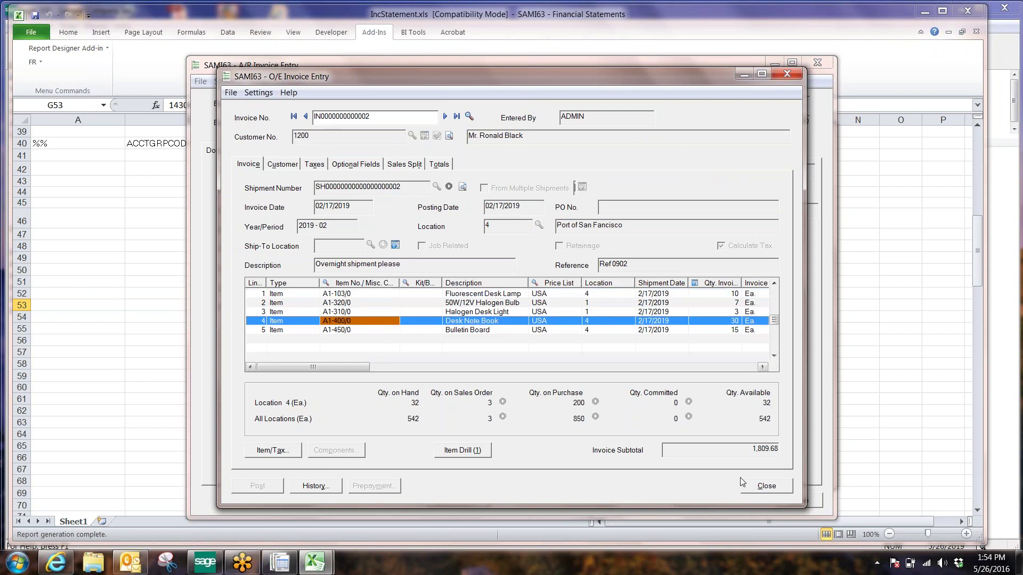
left_click(784, 488)
left_click(803, 502)
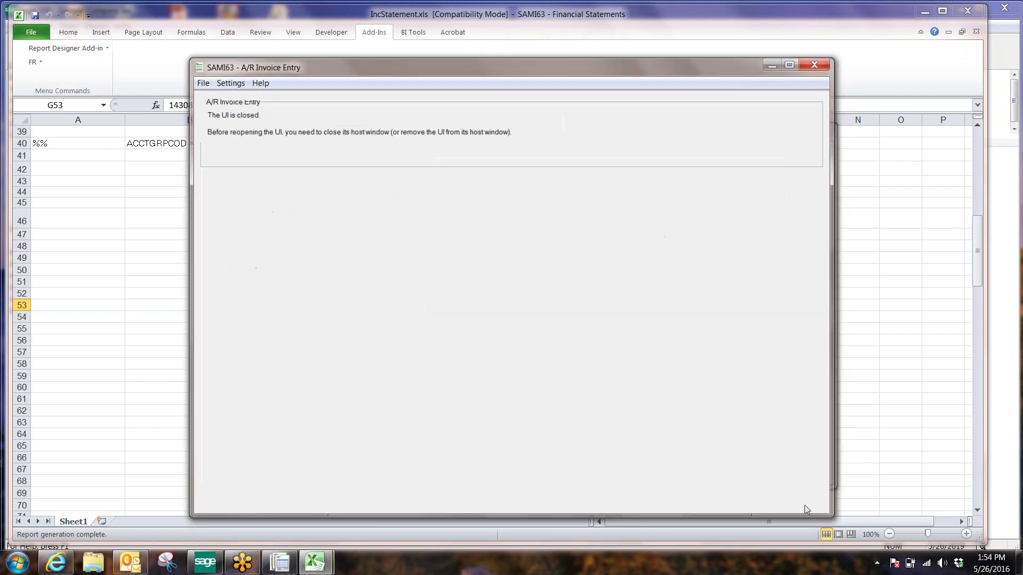
left_click(778, 463)
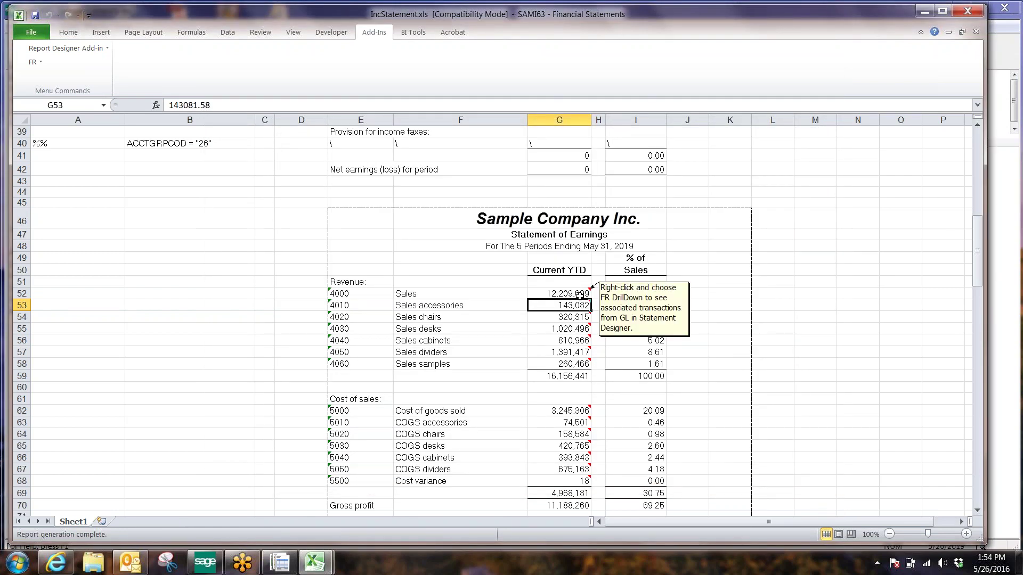
Review the drill-down comments on the Current YTD amounts in the statement's revenue and cost of sales sections
left_click(572, 317)
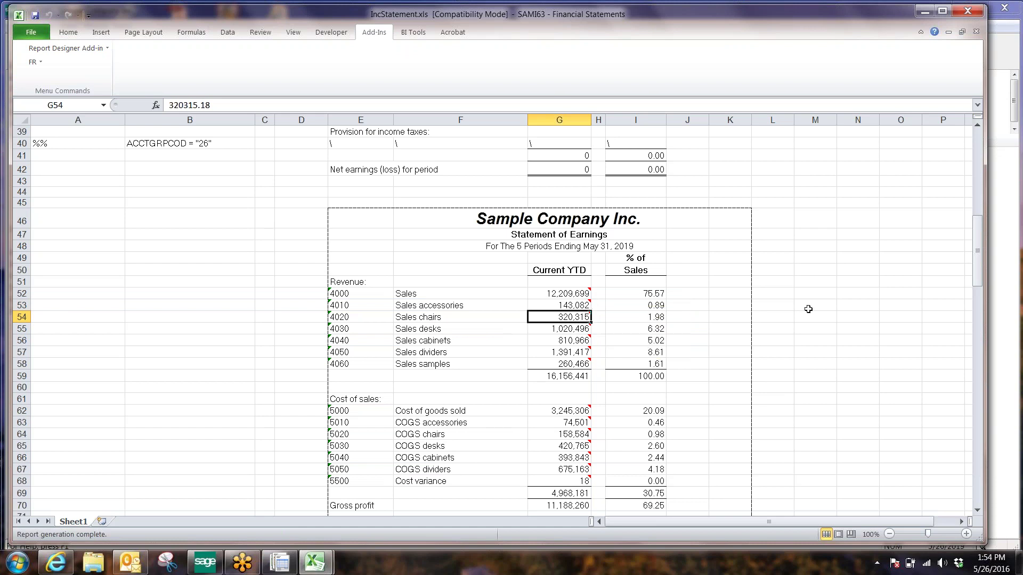
left_click(573, 293)
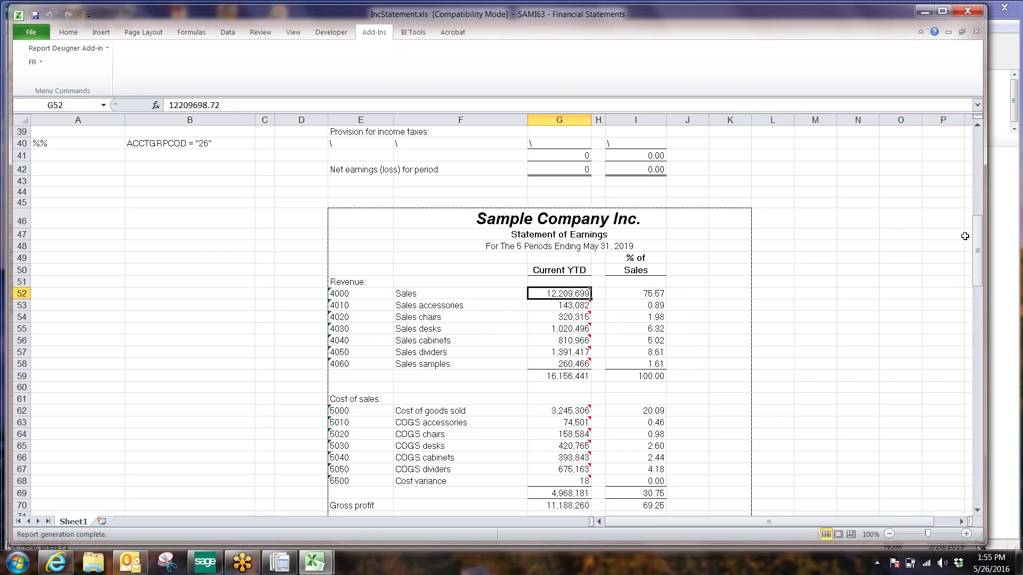
left_click_drag(979, 254, 979, 271)
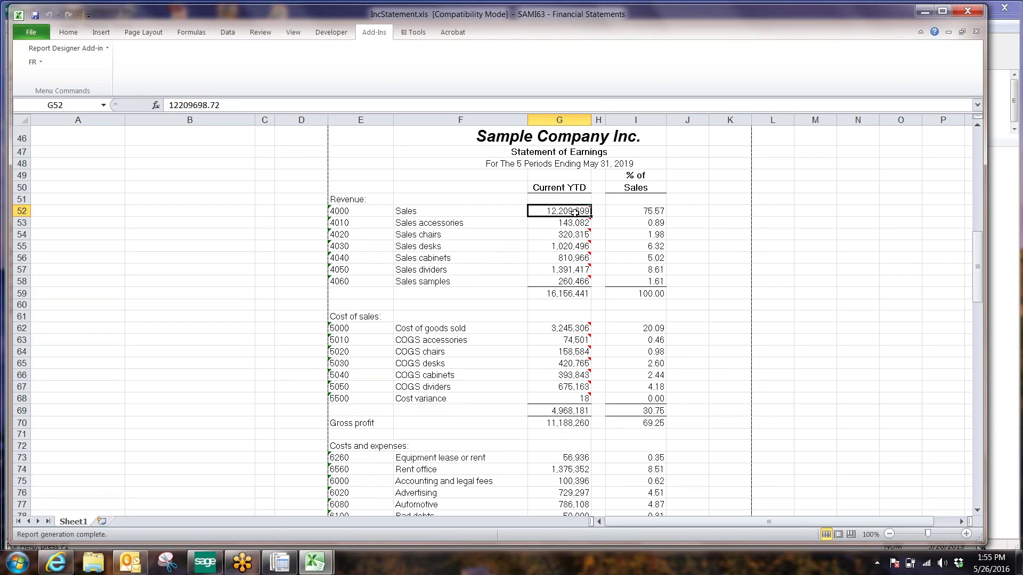
mouse_move(575, 212)
Examine the Current YTD formula in G12 and the % of Sales formula in I12 of the specification
left_click_drag(980, 266, 985, 149)
left_click(578, 271)
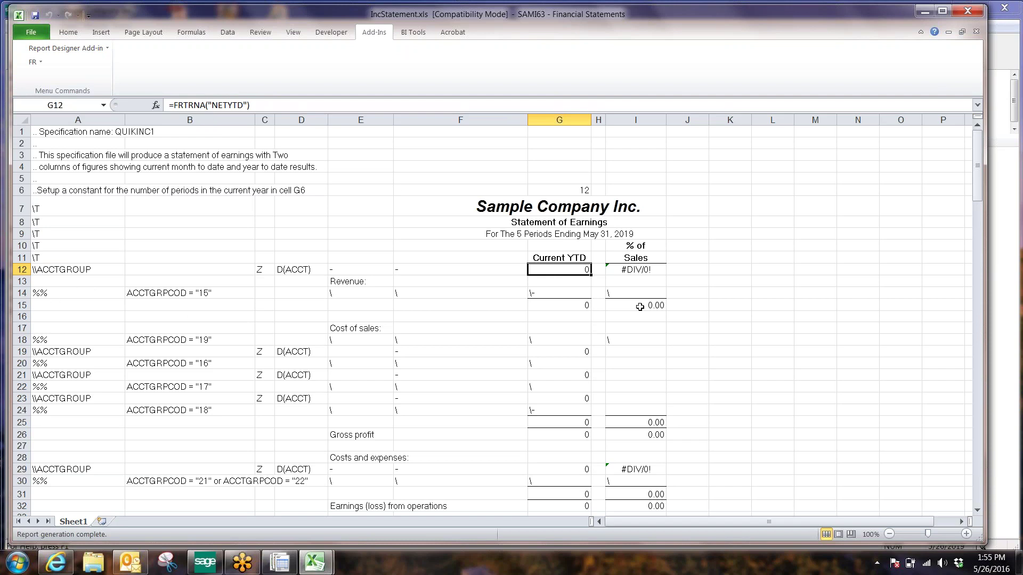
left_click(619, 269)
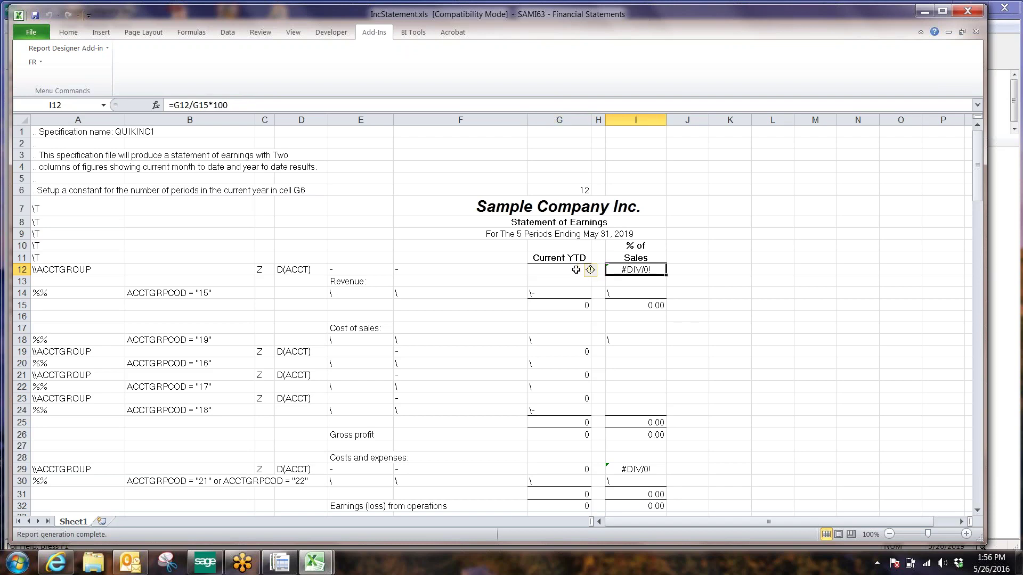
left_click(575, 269)
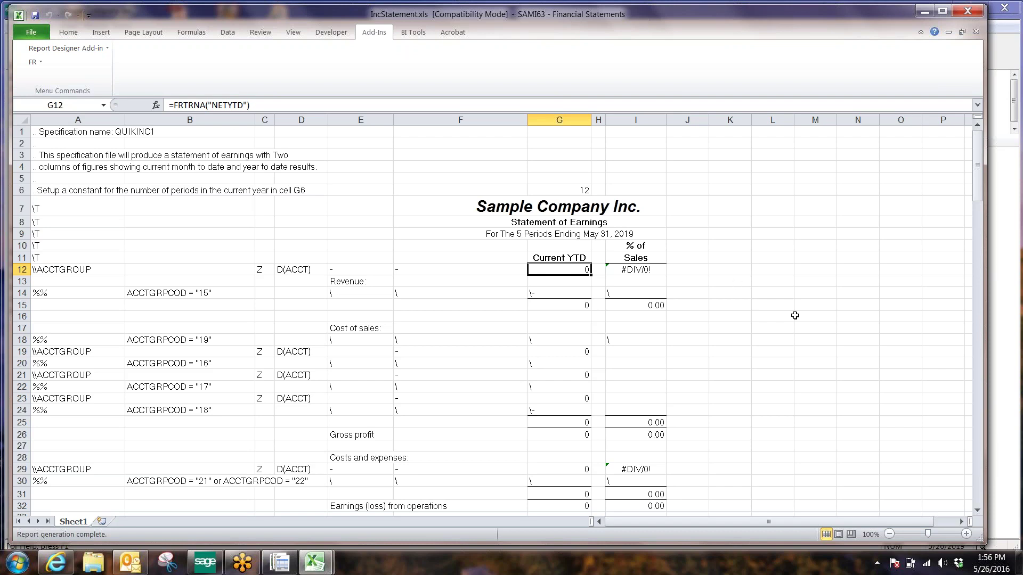
scroll(799, 319, "down", 2)
scroll(800, 319, "up", 2)
Close the IncStatement.xls specification with Excel and close the G/L Statement Designer
left_click(970, 12)
left_click(966, 13)
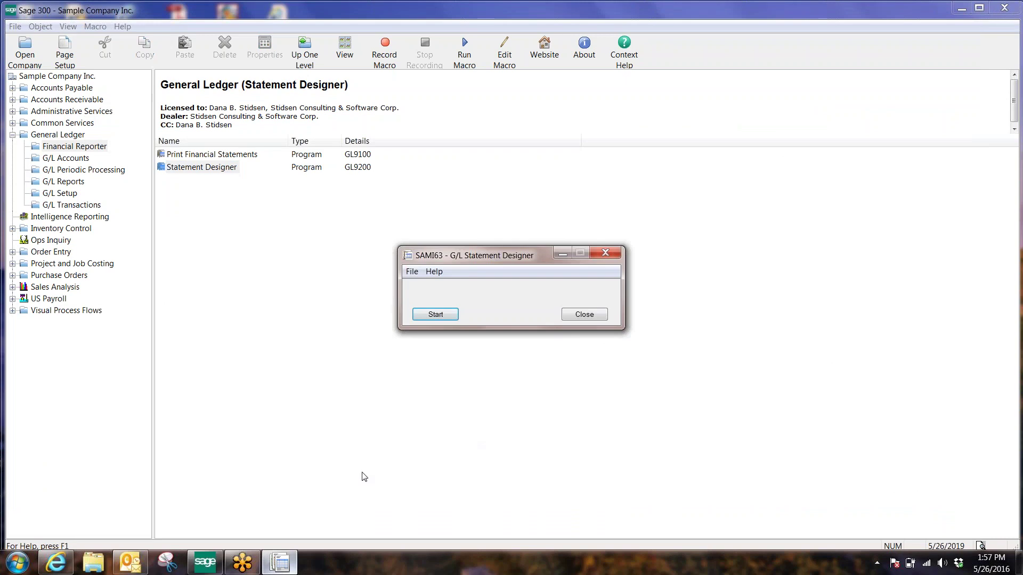
left_click(579, 315)
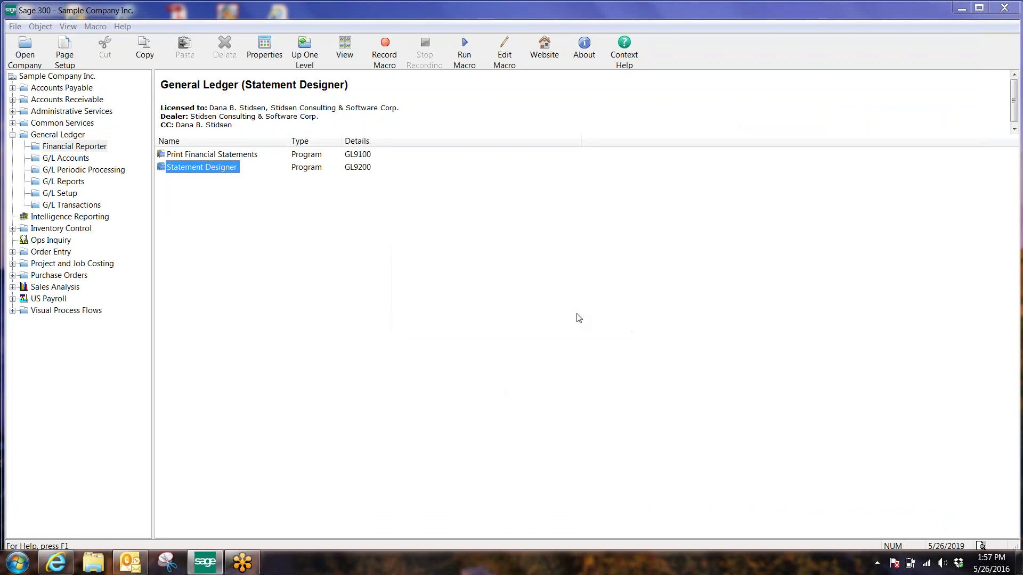
Print the IncStatement.xls financial statement to the Excel file IncStatement_FR.001 in the ADMIN user folder and close Print Financial Statements
double_click(223, 155)
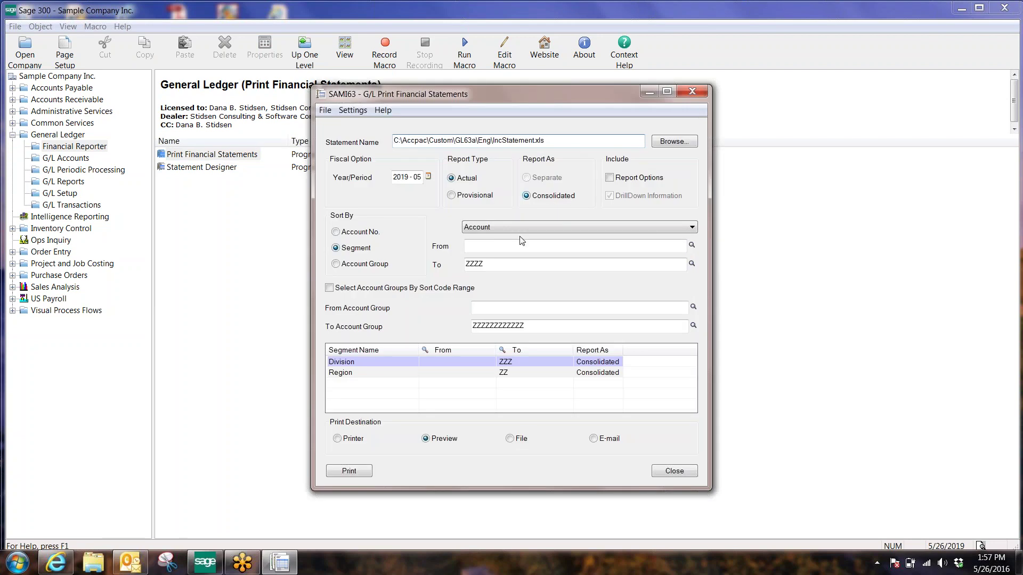
left_click(516, 442)
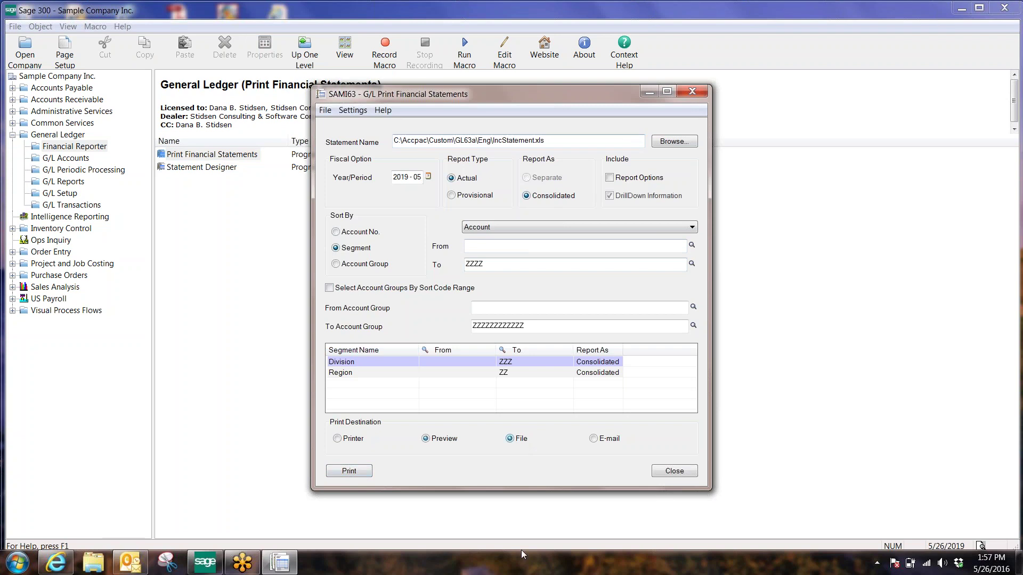
left_click(348, 472)
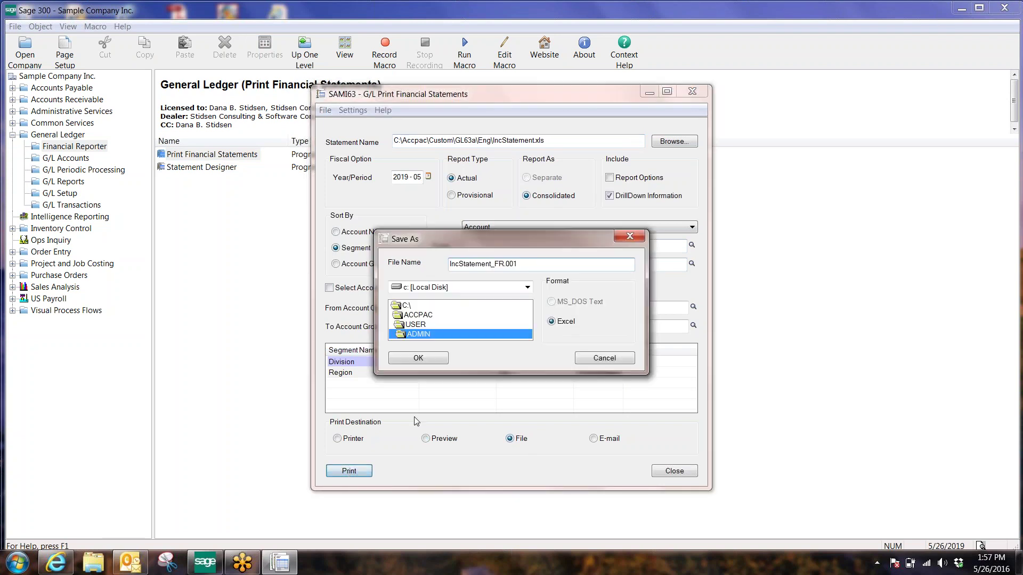
left_click(434, 359)
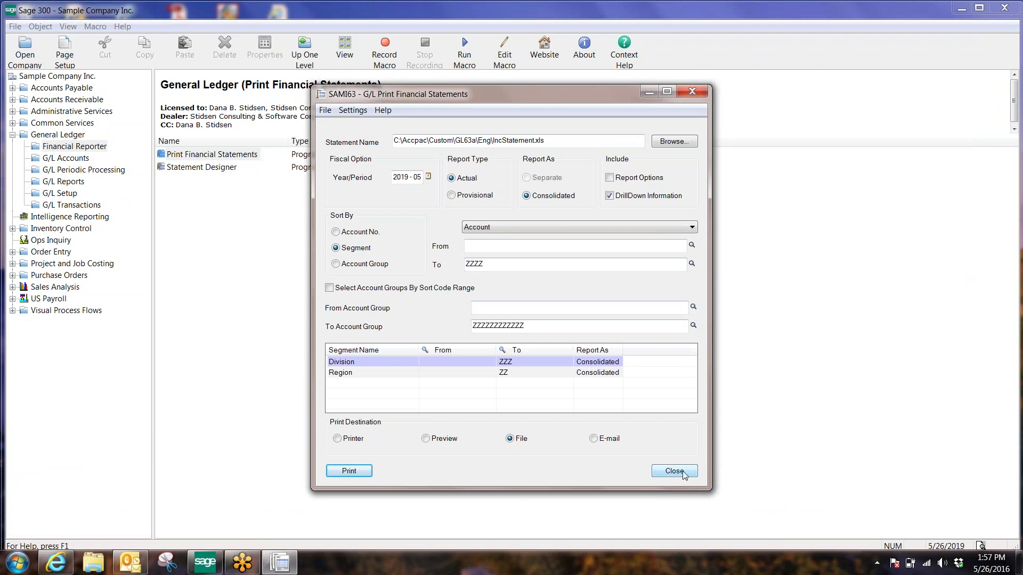
left_click(673, 471)
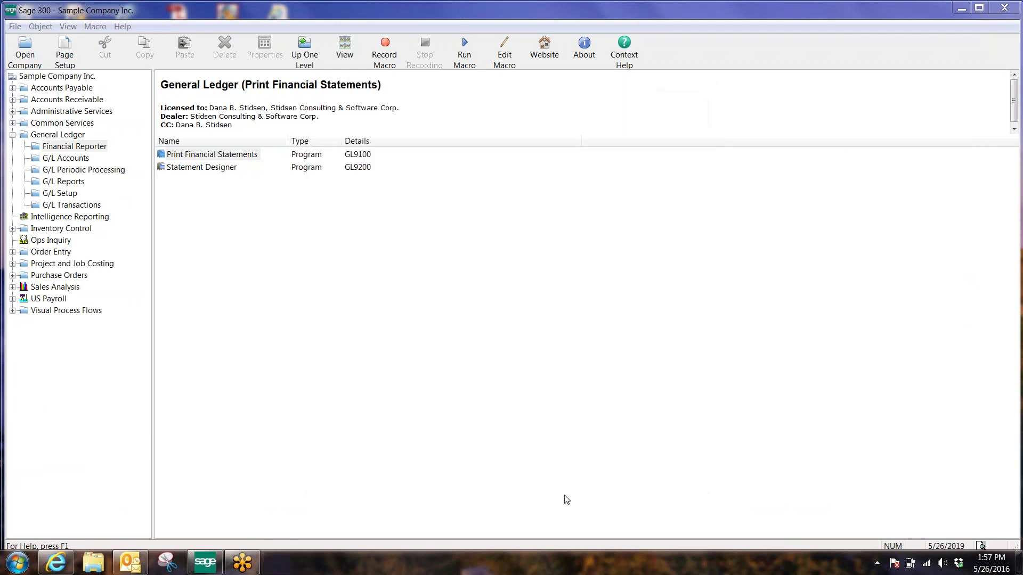
Switch to Windows Explorer and open the folder C:\Accpac\USER\ADMIN
left_click(93, 563)
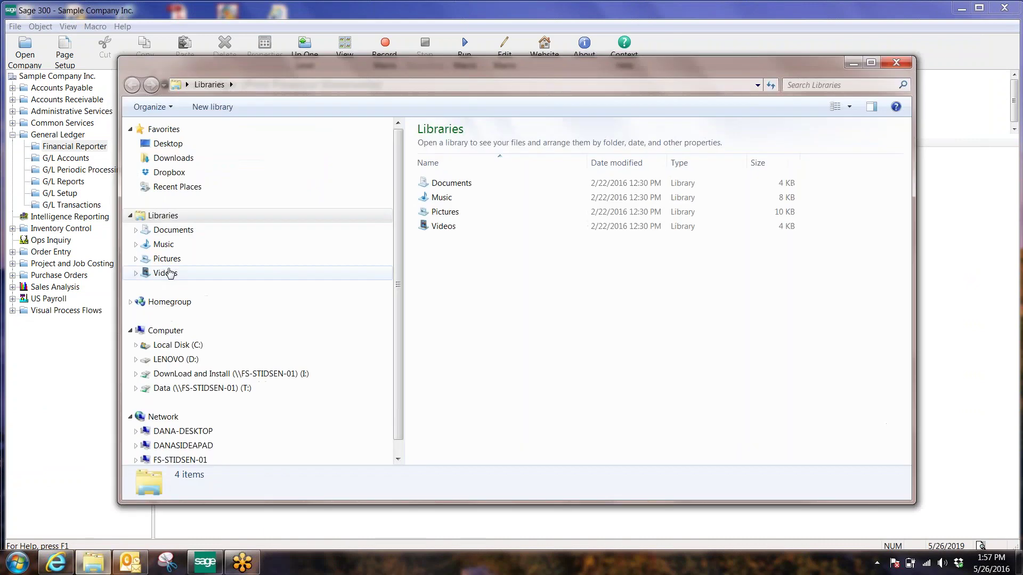
left_click(174, 345)
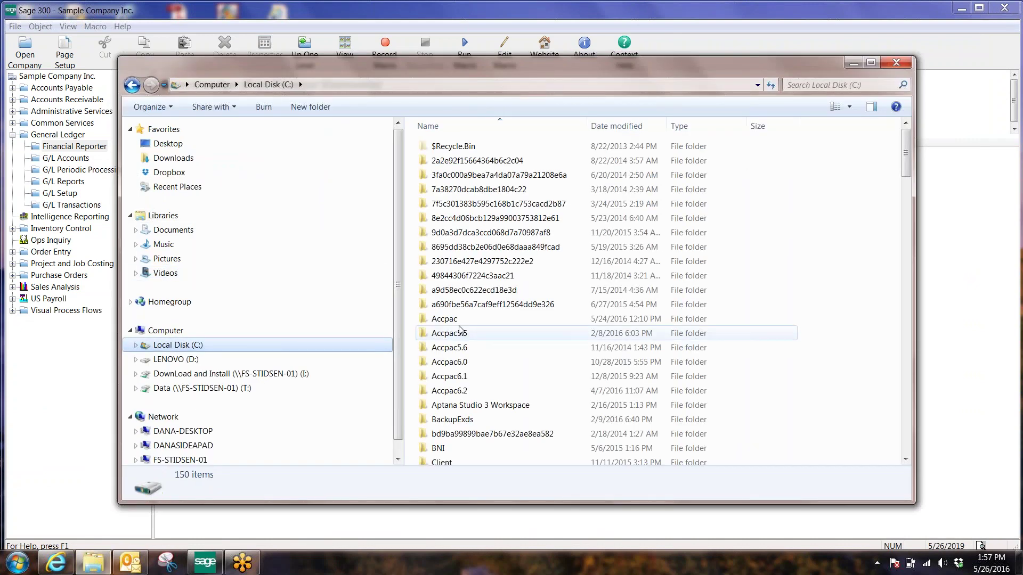
double_click(459, 325)
scroll(458, 324, "down", 8)
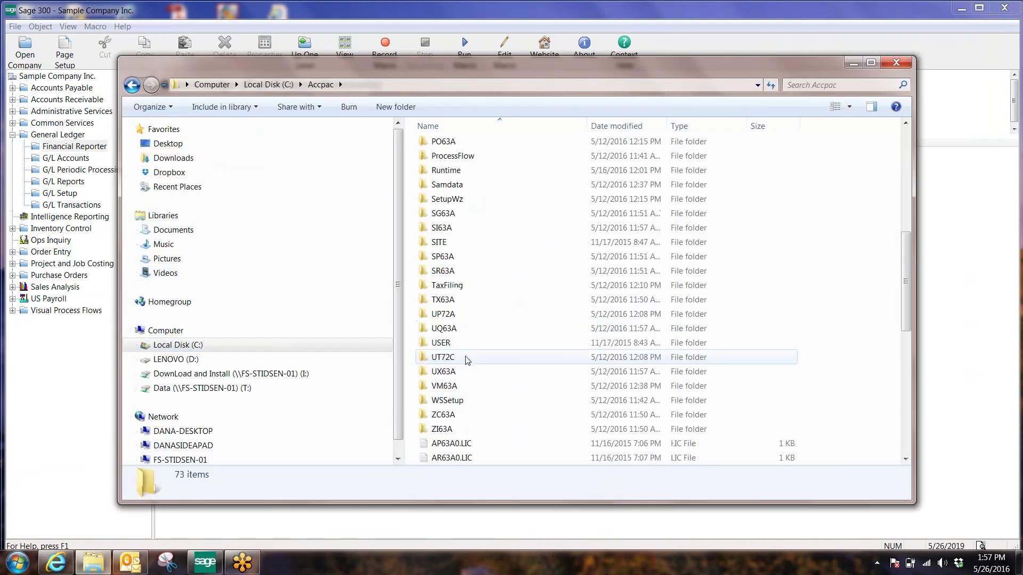
double_click(457, 257)
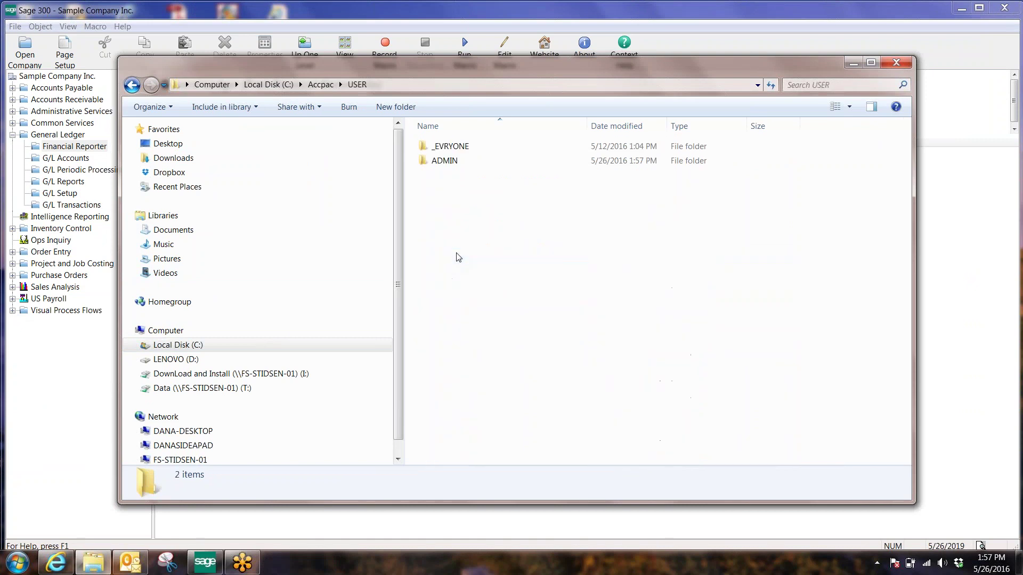
double_click(440, 162)
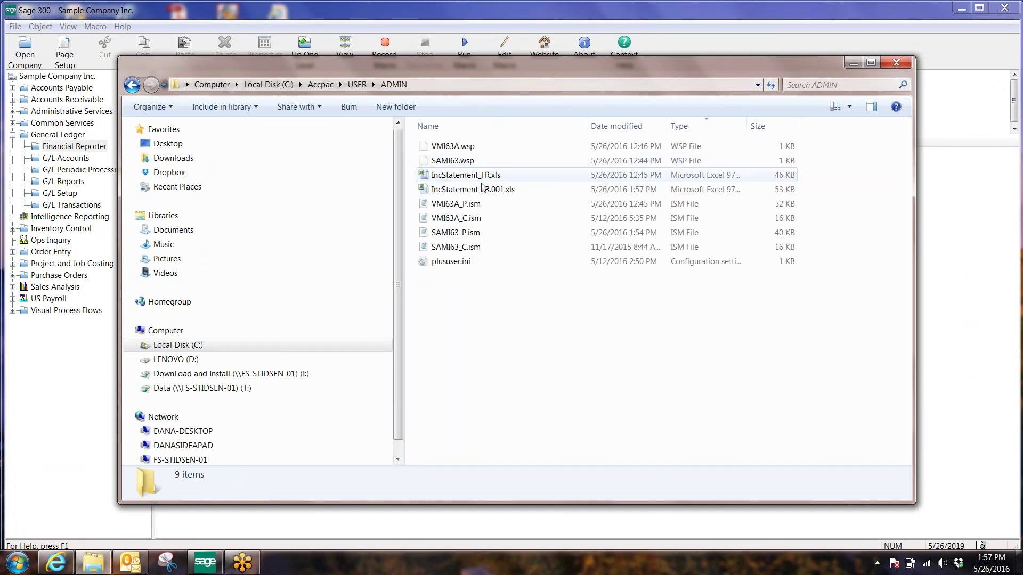
Open the generated IncStatement_FR.001.xls in Excel and view the statement from its heading
left_click(516, 196)
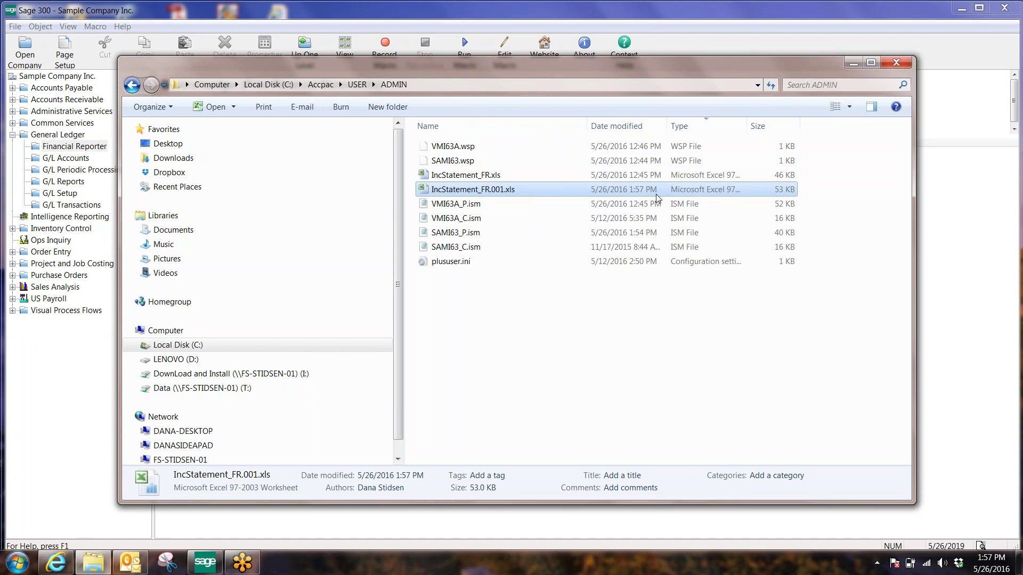
double_click(471, 193)
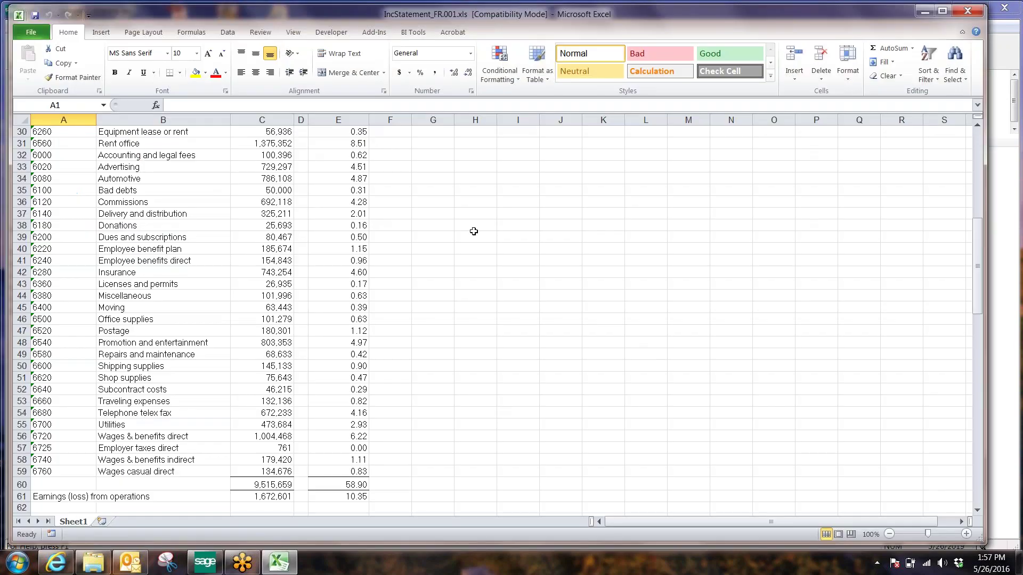
scroll(472, 231, "up", 10)
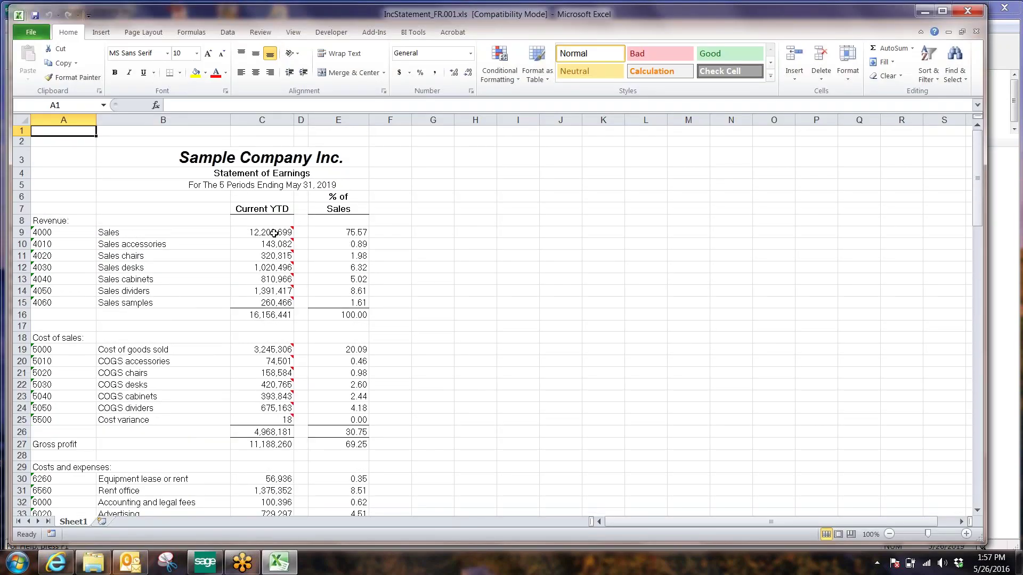
Check which context commands Excel offers for the Sales Current YTD amount in IncStatement_FR.001.xls
left_click(273, 232)
right_click(274, 232)
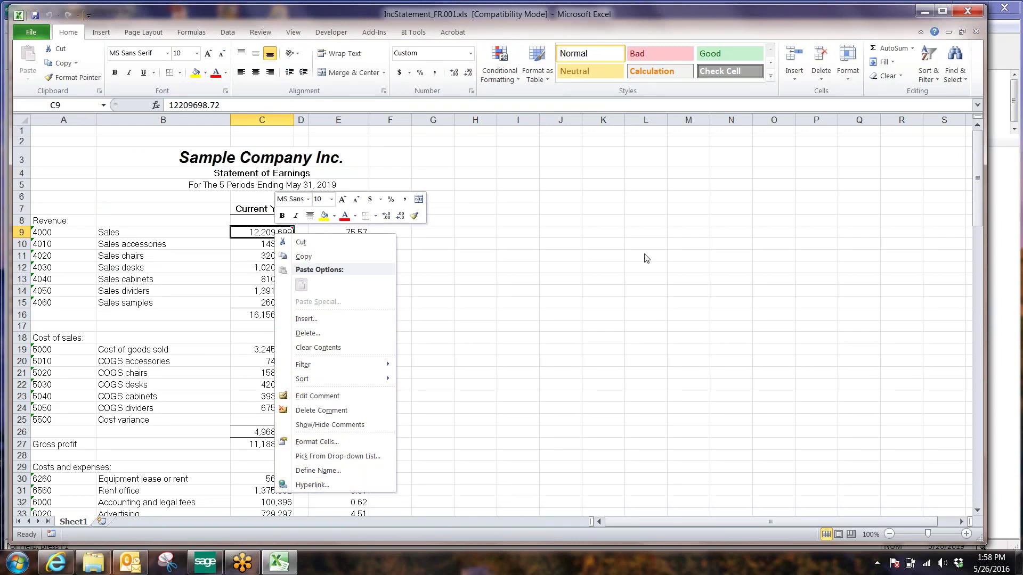
left_click(587, 251)
mouse_move(273, 233)
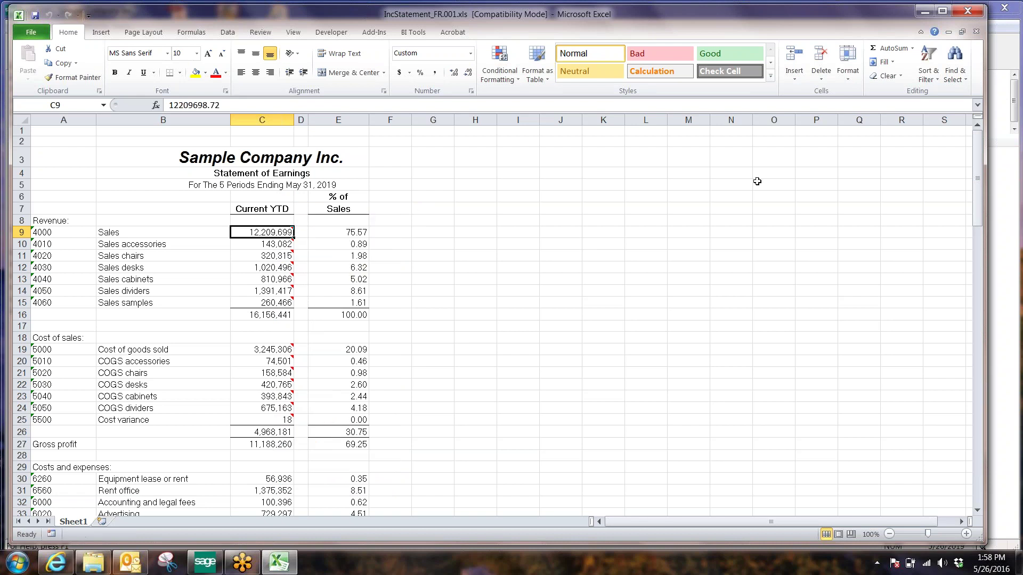
Close IncStatement_FR.001.xls and the ADMIN folder window, and start Excel through the G/L Statement Designer
left_click(968, 10)
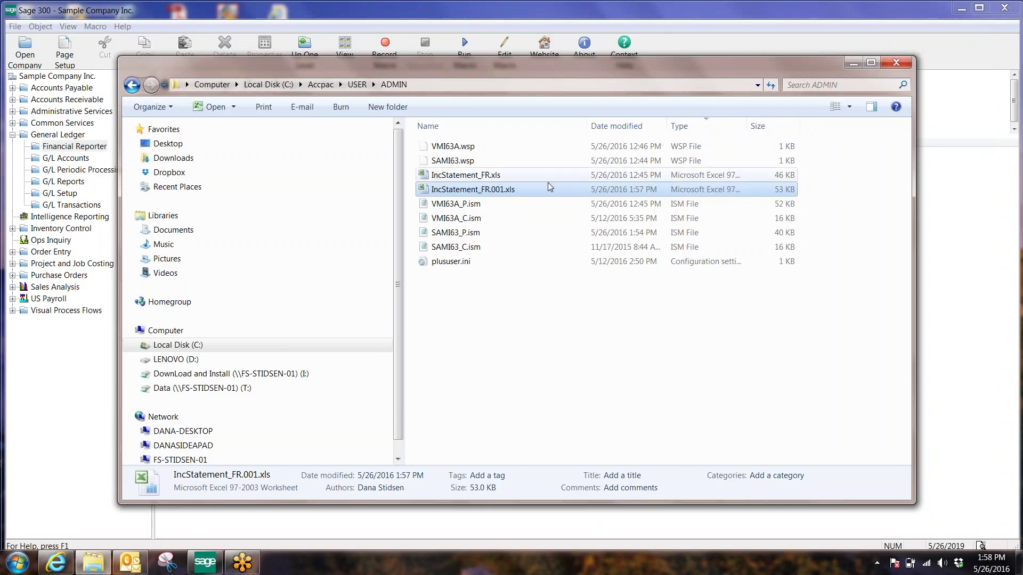
left_click(896, 62)
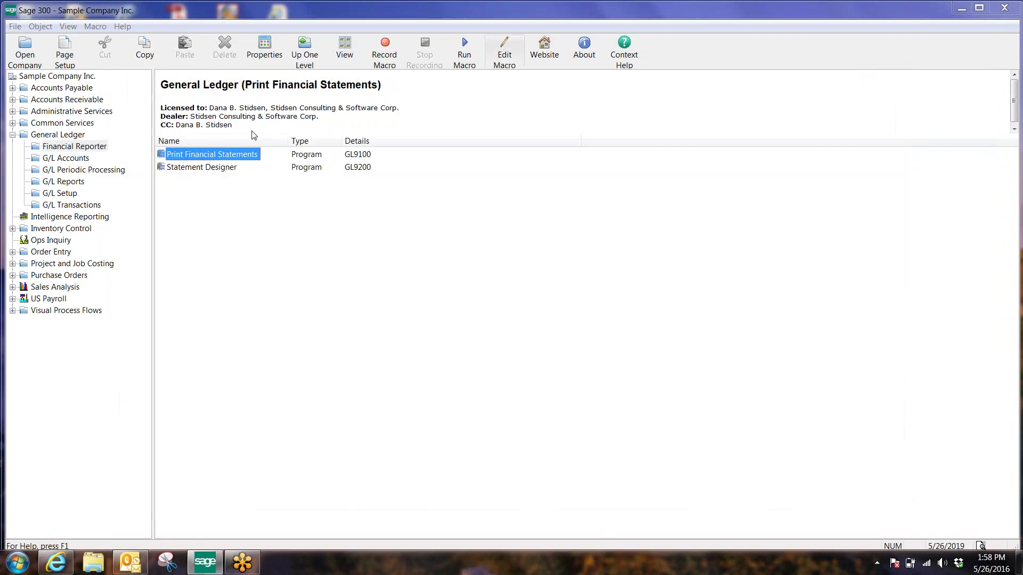
double_click(220, 170)
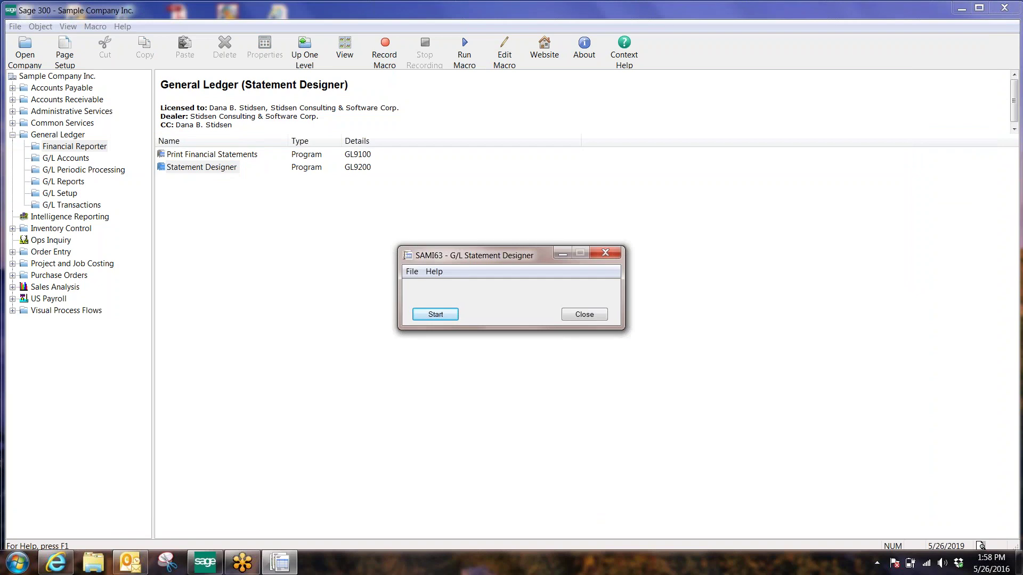
left_click(435, 314)
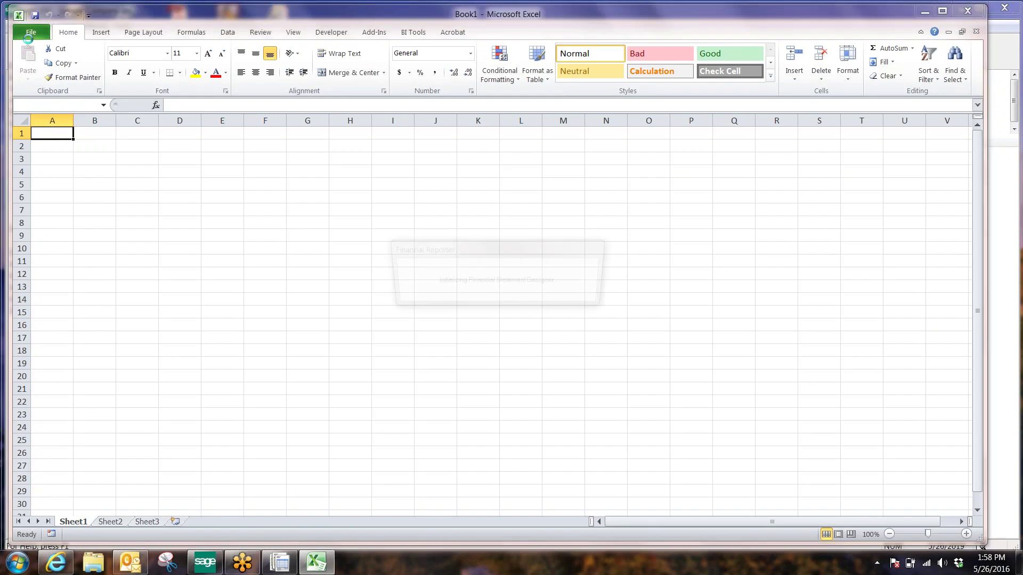
Open IncStatement_FR.001.xls from the folder C:\Accpac\USER\ADMIN
left_click(30, 33)
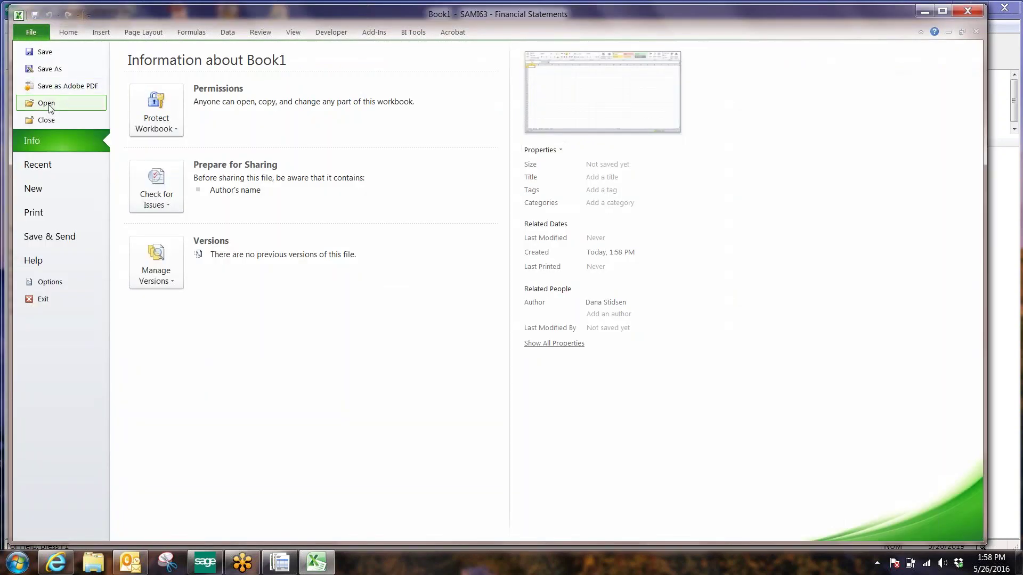
key("Escape")
key("ctrl+o")
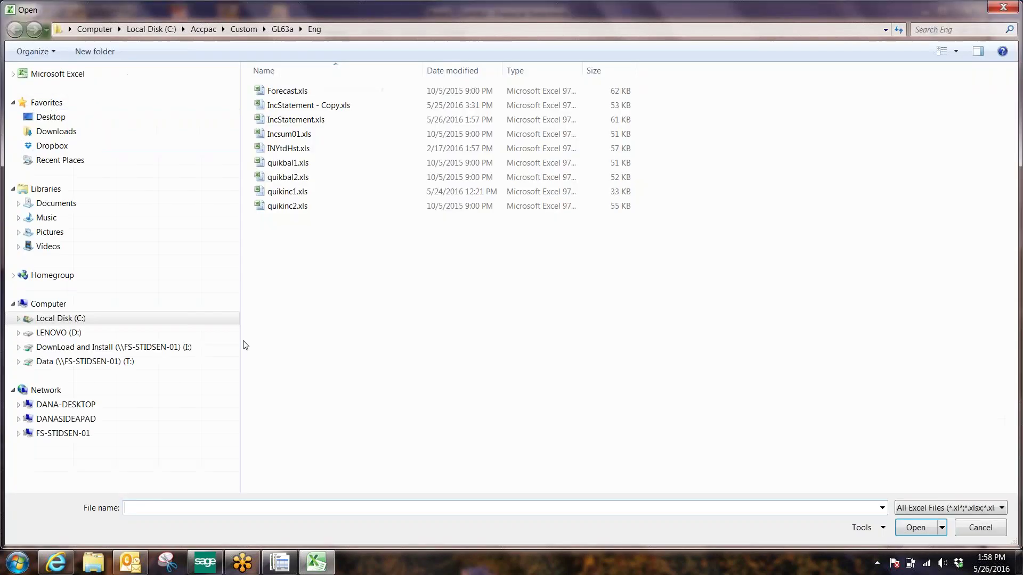
left_click(80, 319)
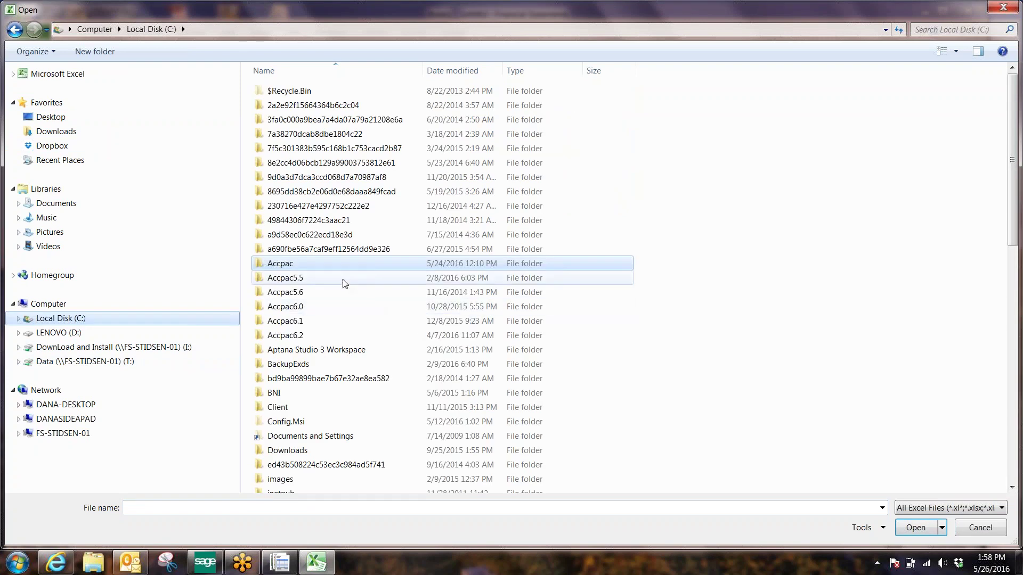
double_click(331, 265)
scroll(327, 277, "down", 5)
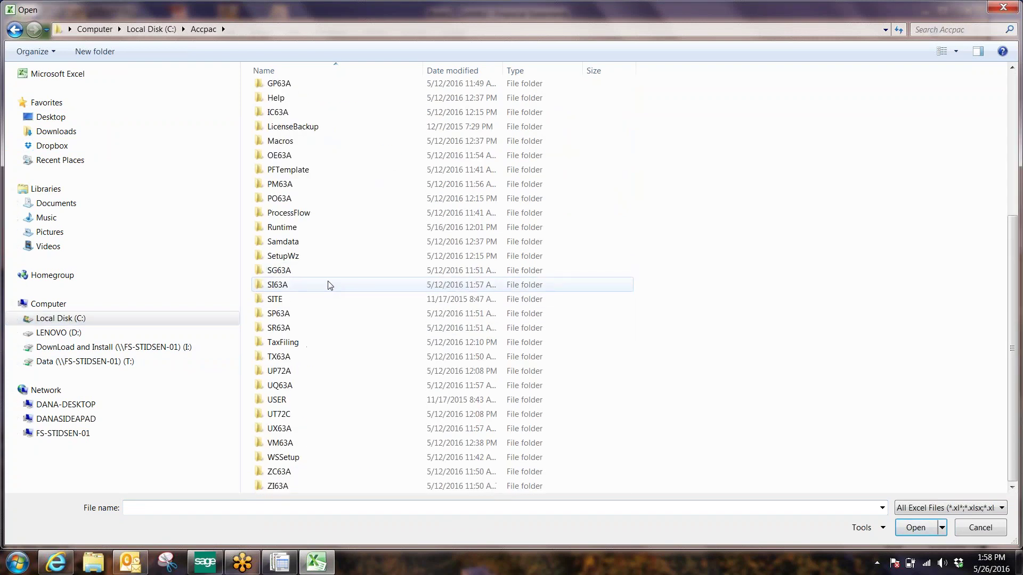
double_click(288, 400)
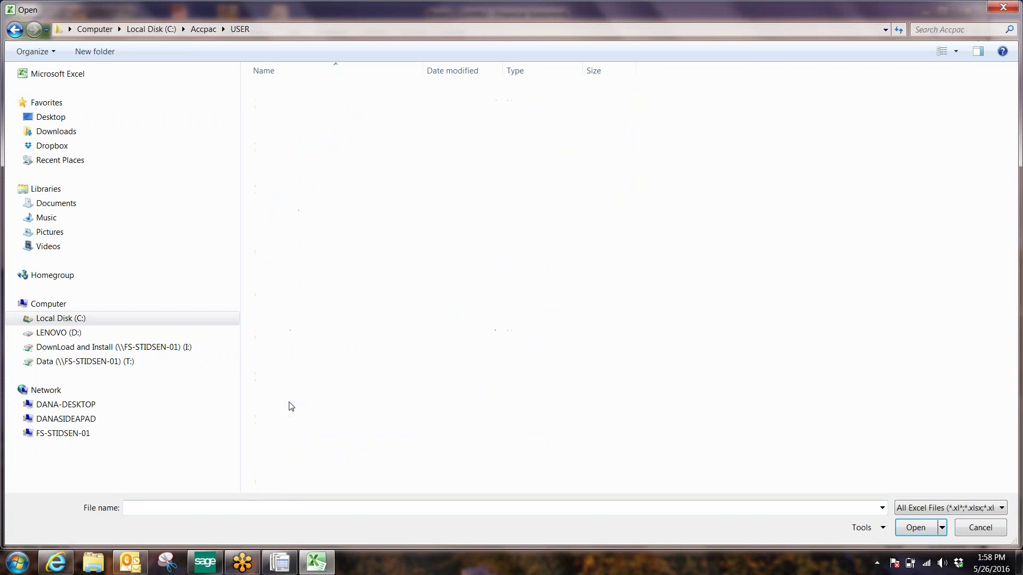
double_click(286, 107)
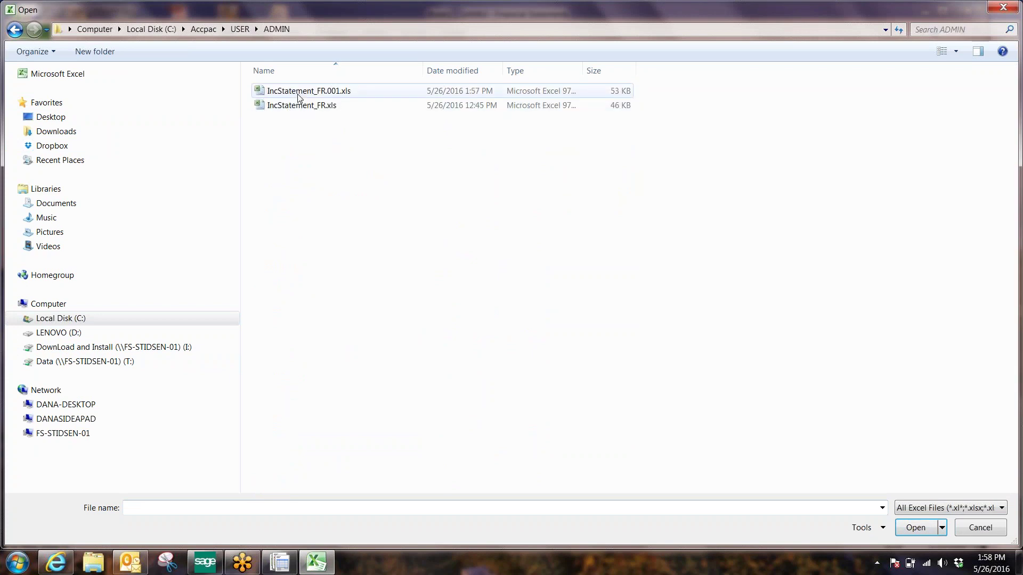
left_click(298, 93)
left_click(917, 528)
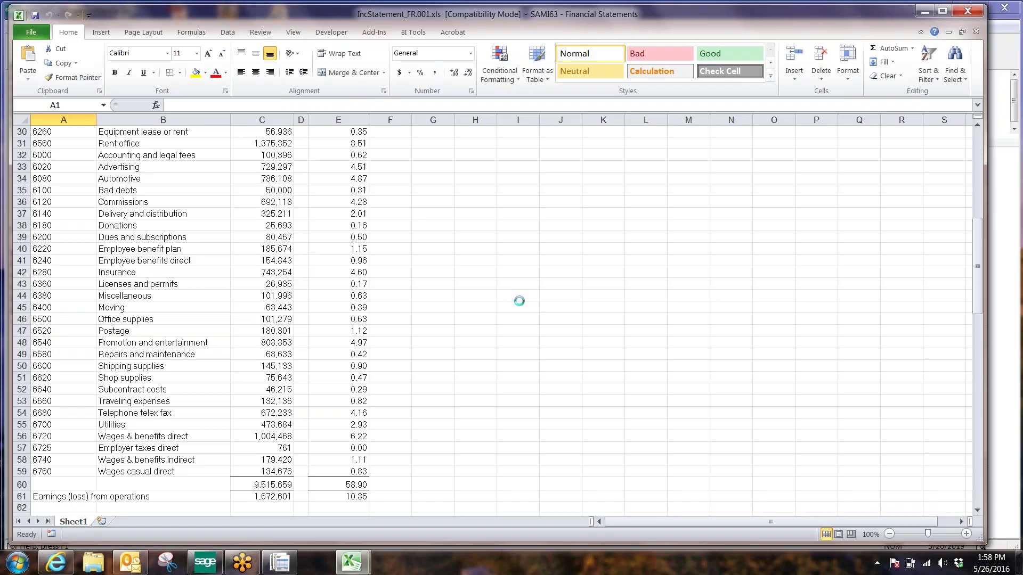
Use FR DrillDown on the Sales Current YTD amount to view its source transactions, and close the drill-down window
scroll(519, 301, "up", 10)
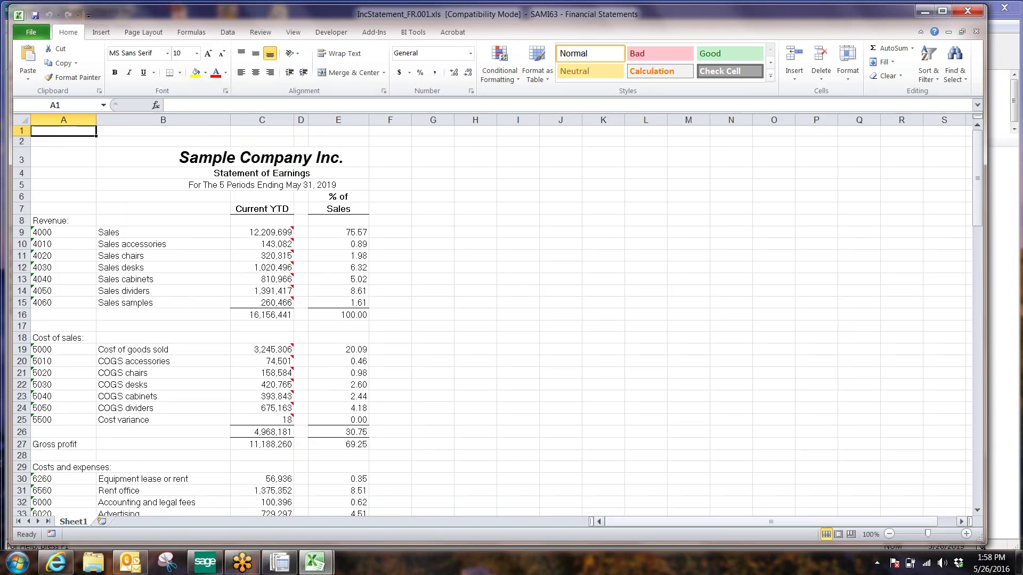
scroll(164, 319, "down", 11)
scroll(164, 319, "up", 10)
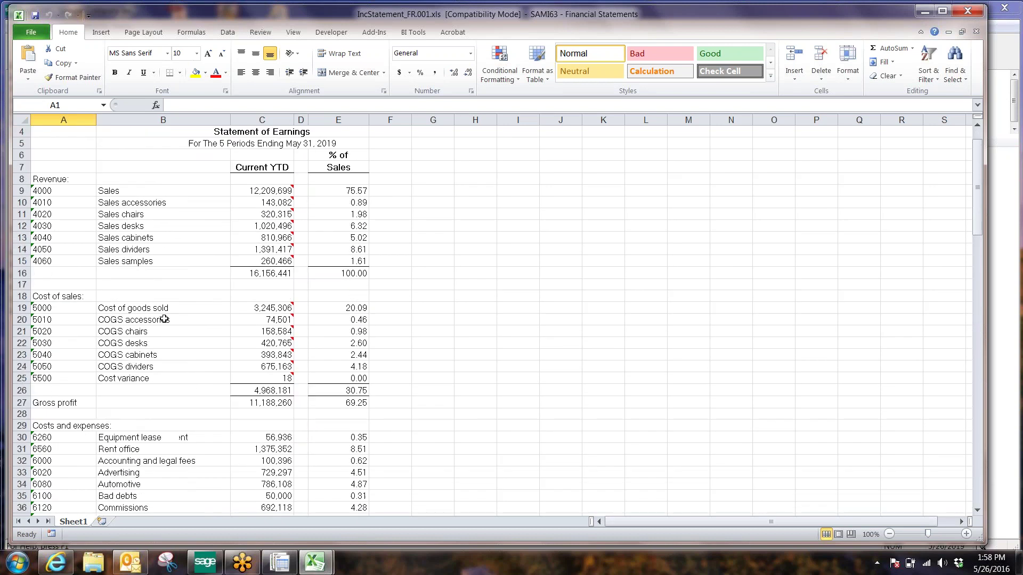
left_click(276, 190)
right_click(275, 190)
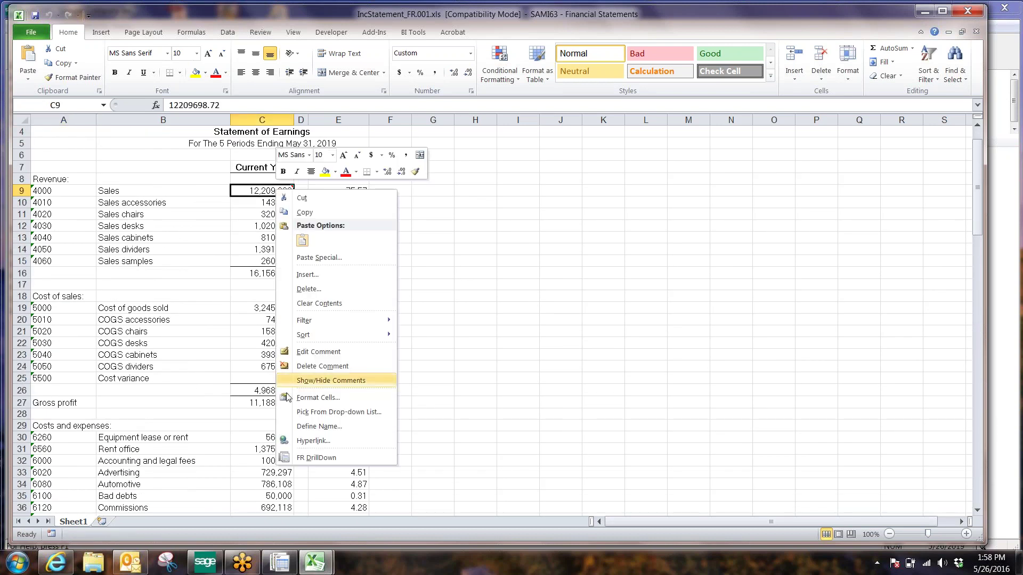
left_click(330, 457)
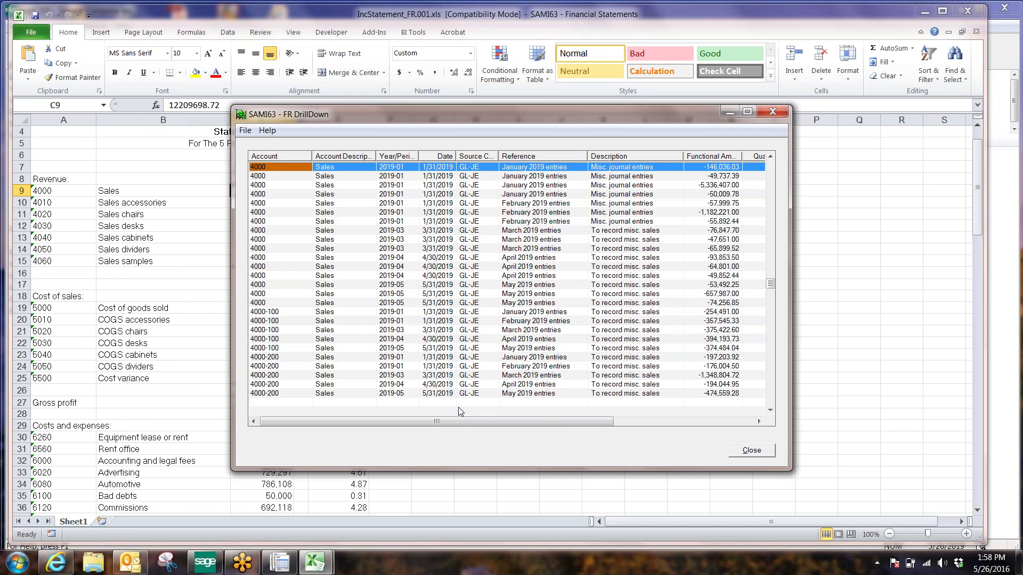
left_click(762, 450)
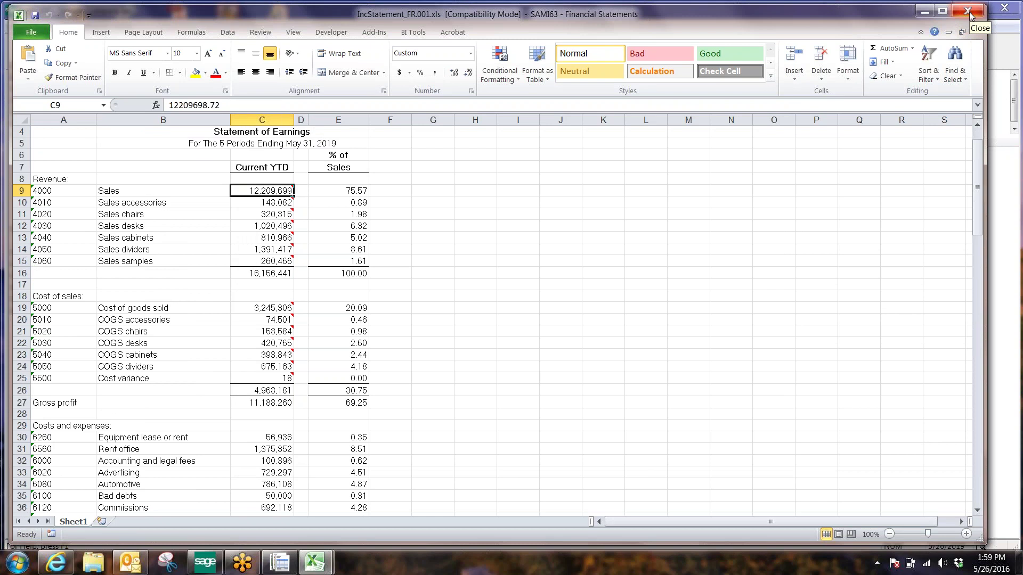
View the available FR add-in commands, and close the workbook with Excel and the G/L Statement Designer
left_click(367, 34)
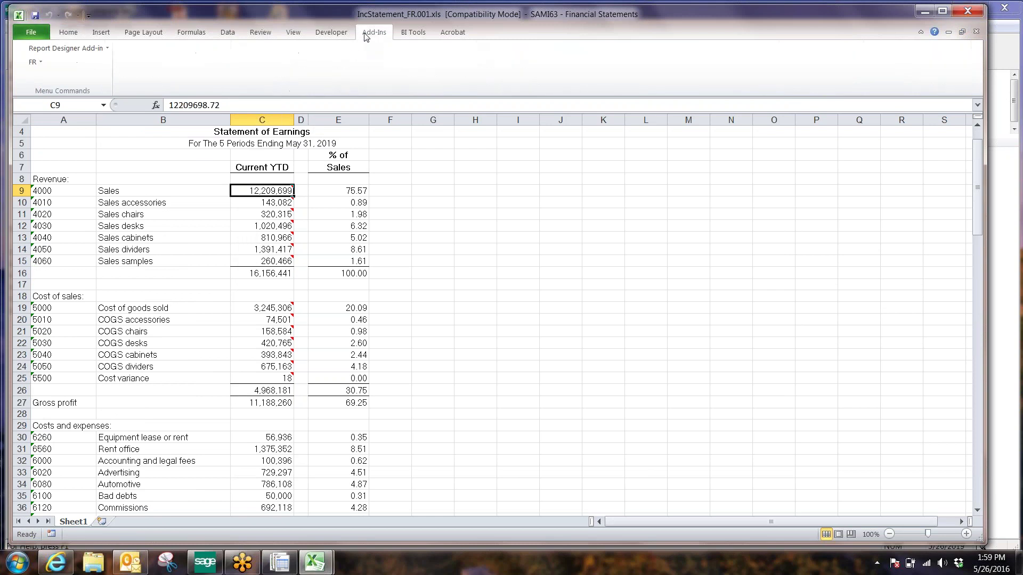
left_click(36, 62)
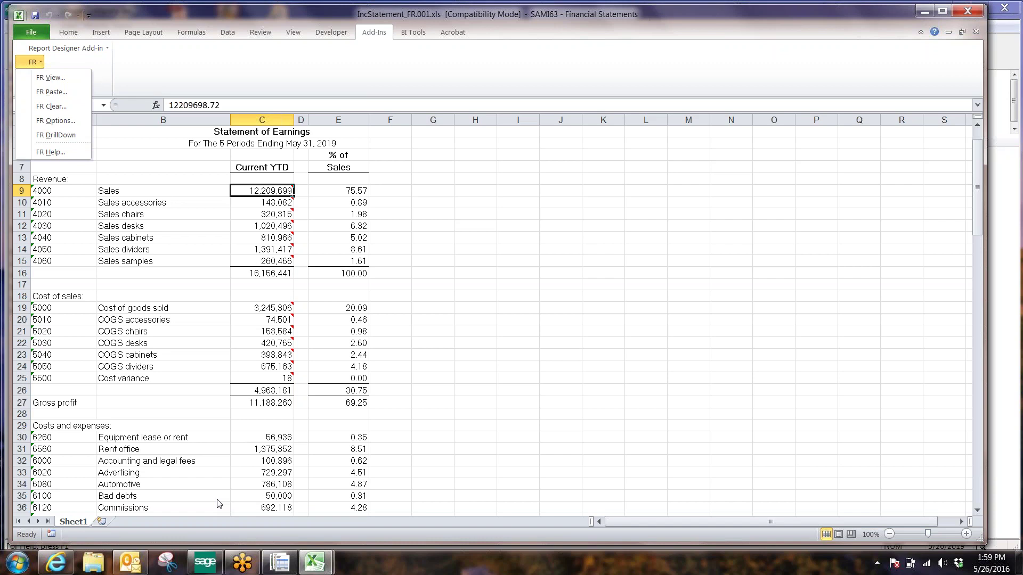
left_click(967, 13)
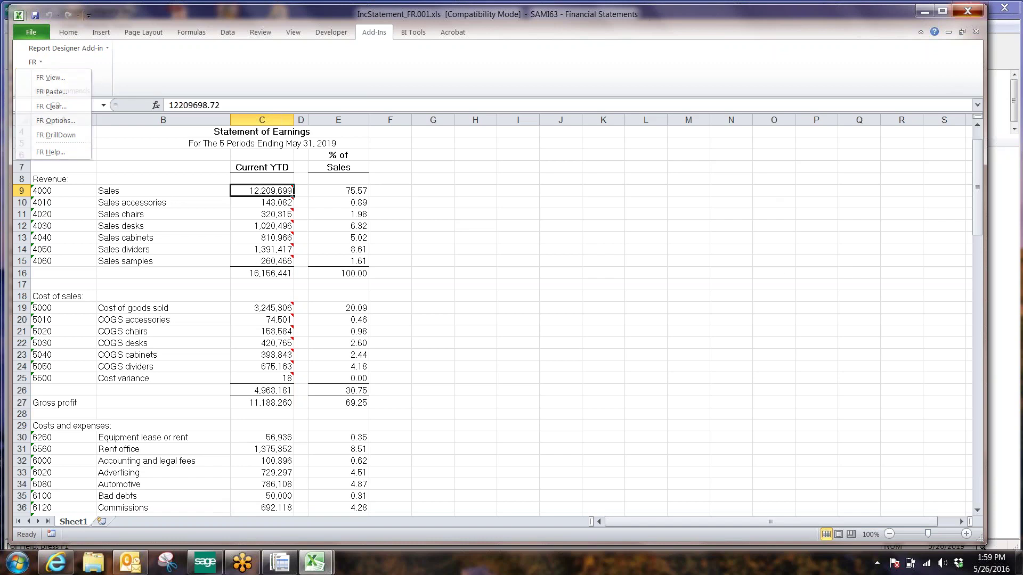
left_click(968, 11)
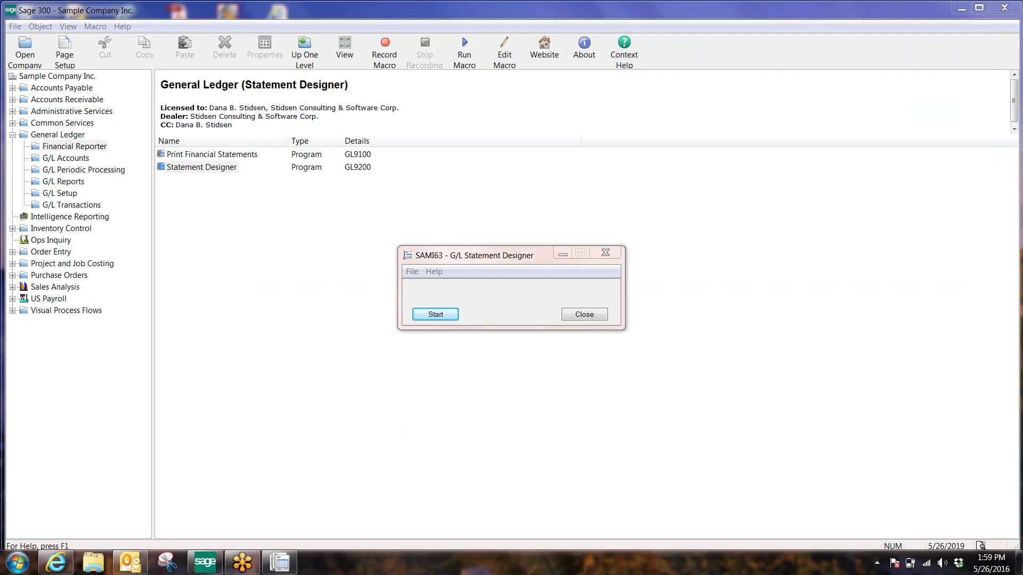
left_click(584, 315)
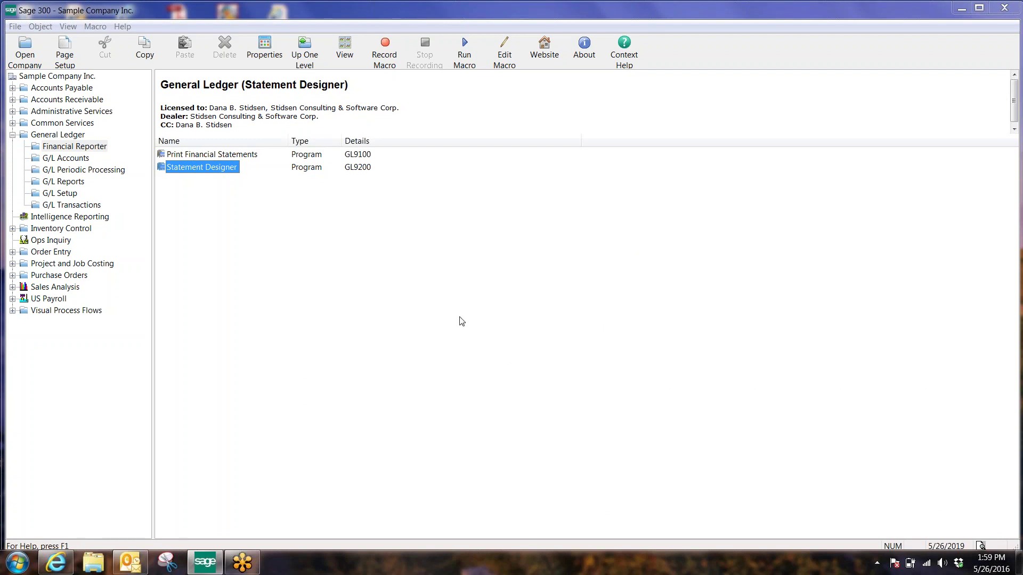
Restart the G/L Statement Designer and open the IncStatement.xls specification from the Eng folder
double_click(229, 169)
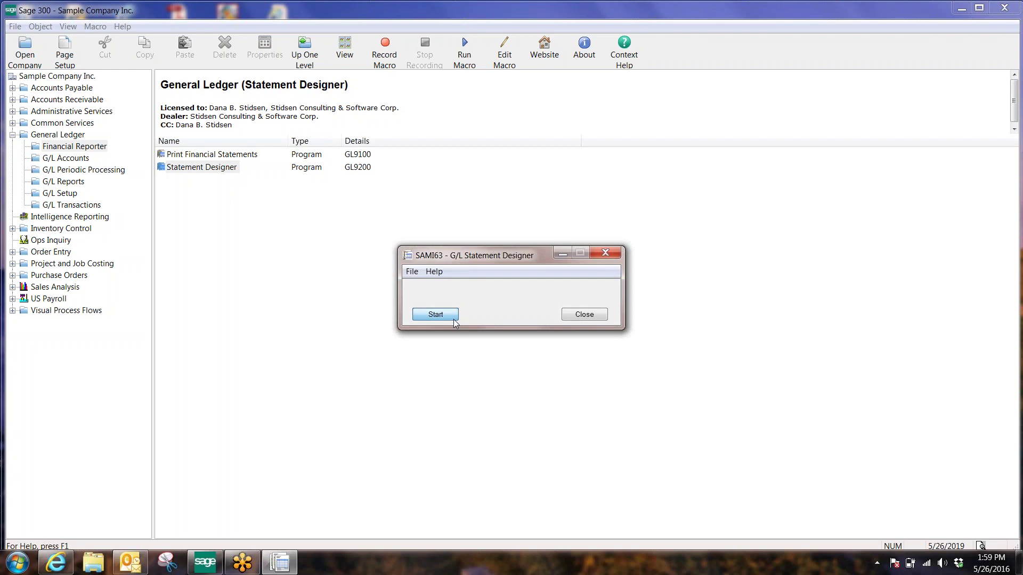
left_click(435, 314)
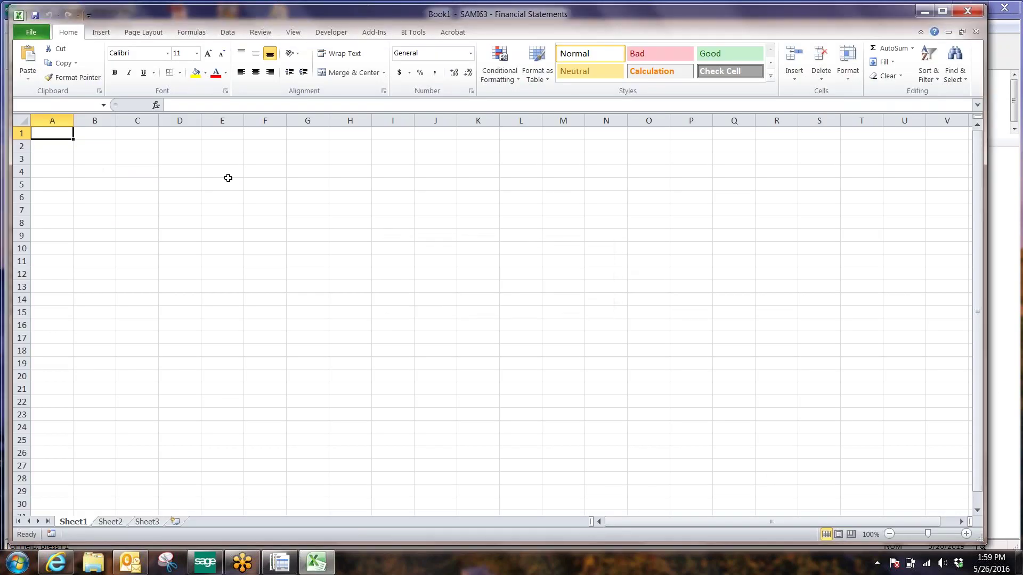
left_click(24, 34)
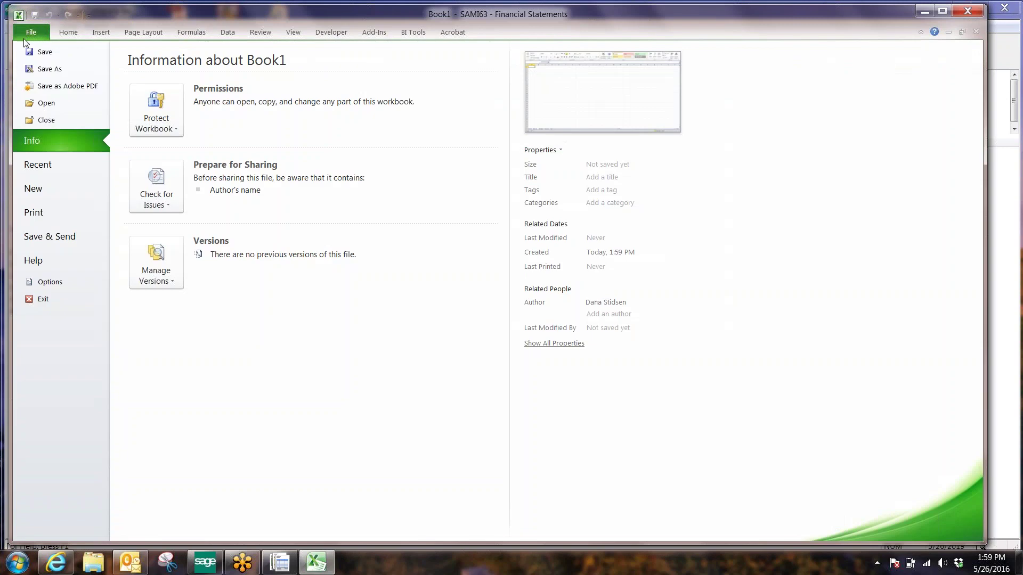
left_click(39, 103)
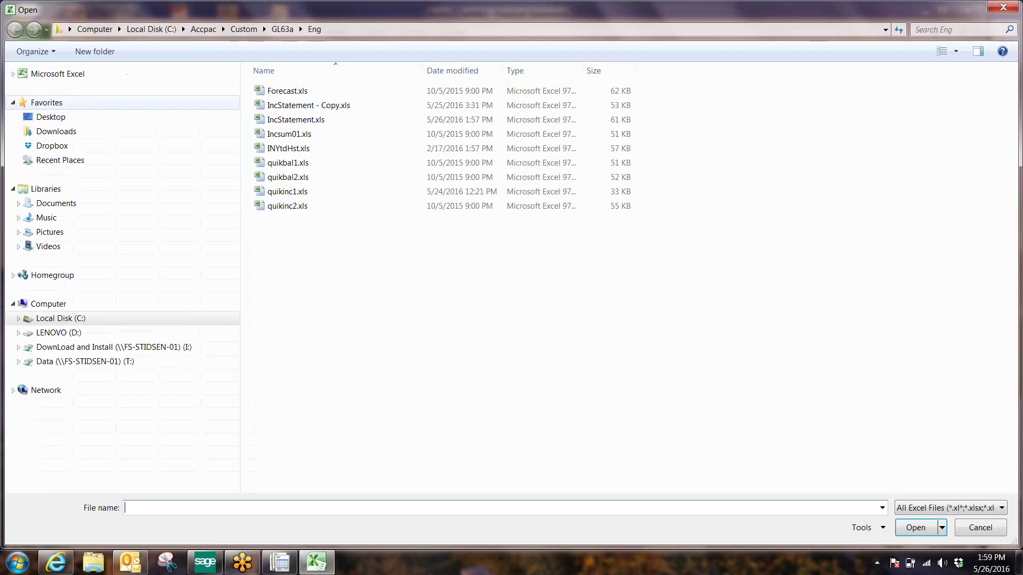
left_click(293, 119)
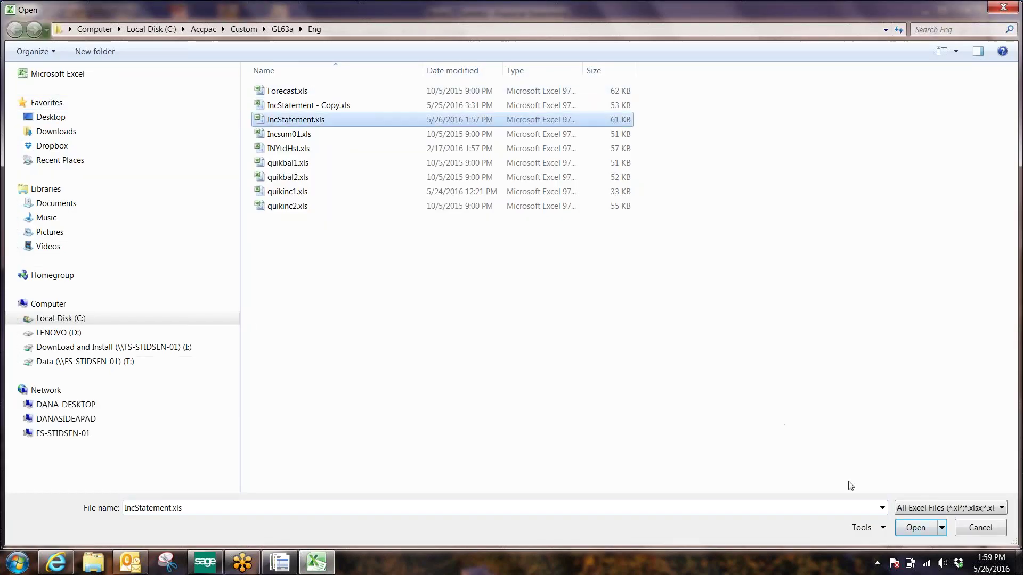
left_click(914, 528)
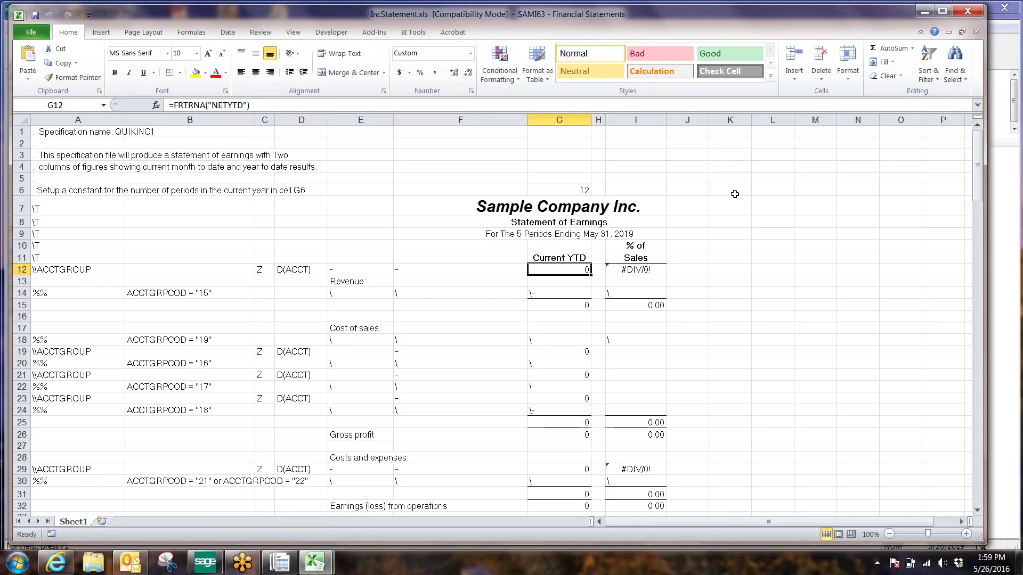
Look over the IncStatement.xls specification from its heading down to the net earnings rows and back
scroll(726, 438, "down", 1)
scroll(726, 438, "up", 1)
left_click_drag(977, 192, 976, 193)
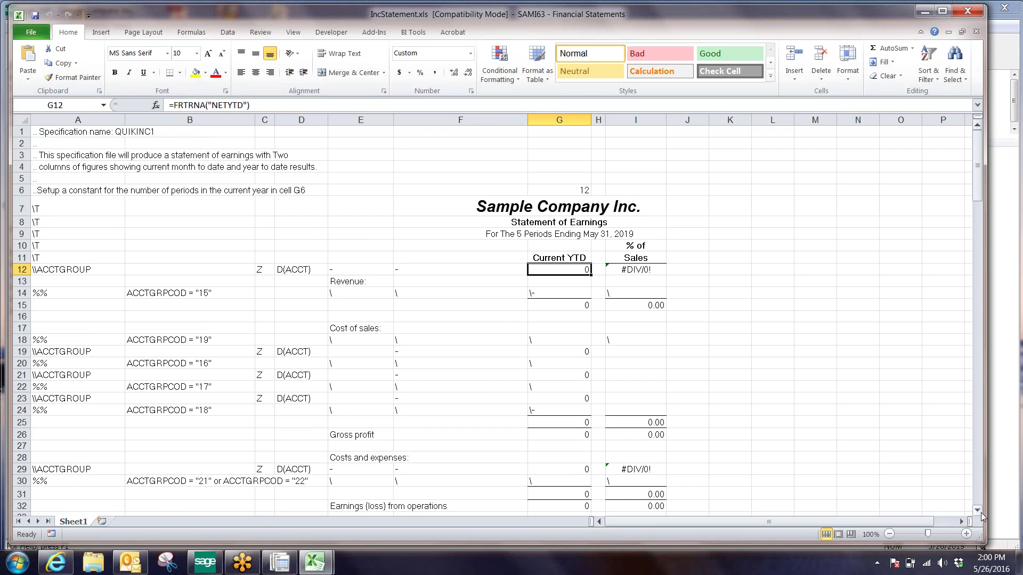
left_click_drag(980, 512, 980, 512)
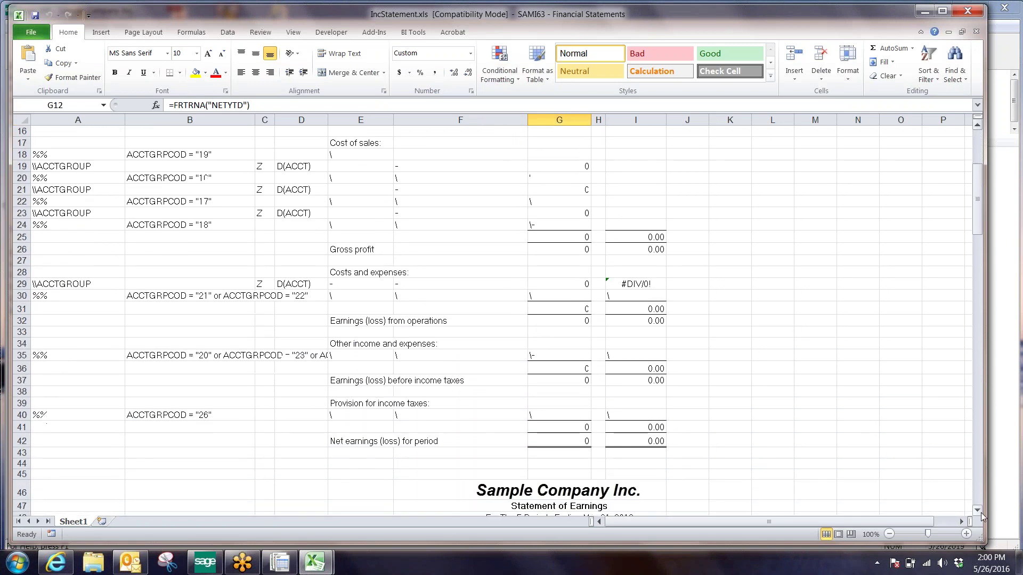
left_click_drag(980, 222, 980, 175)
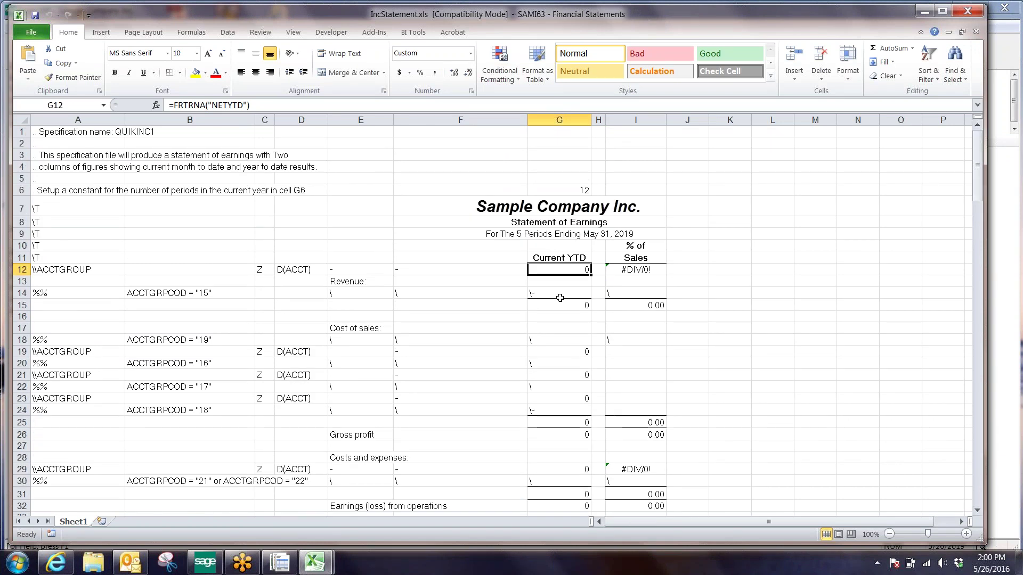
Open FR Paste for the account-group amount in cell G12 and choose the FRTRNA function
right_click(554, 272)
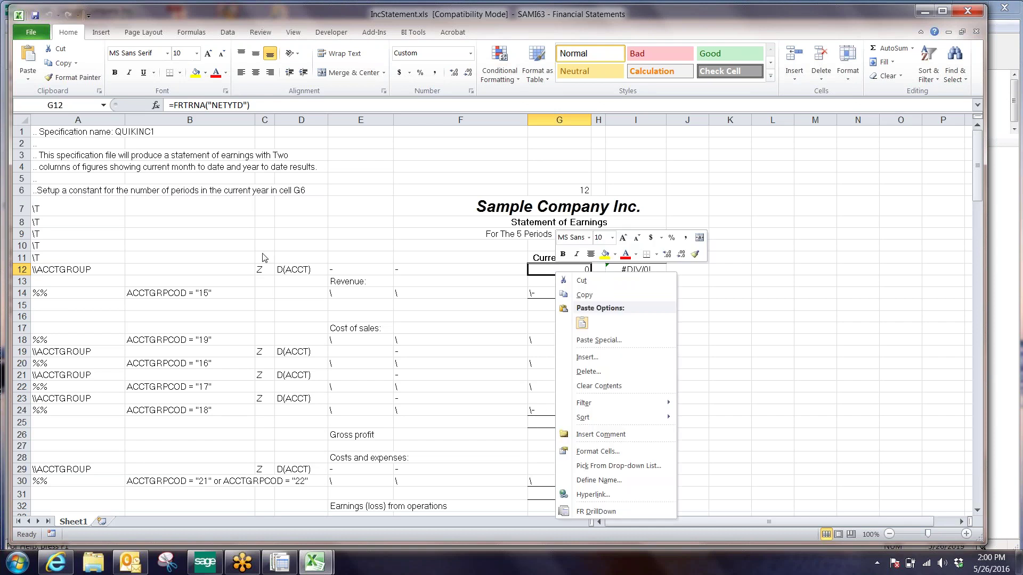
left_click(378, 38)
left_click(32, 62)
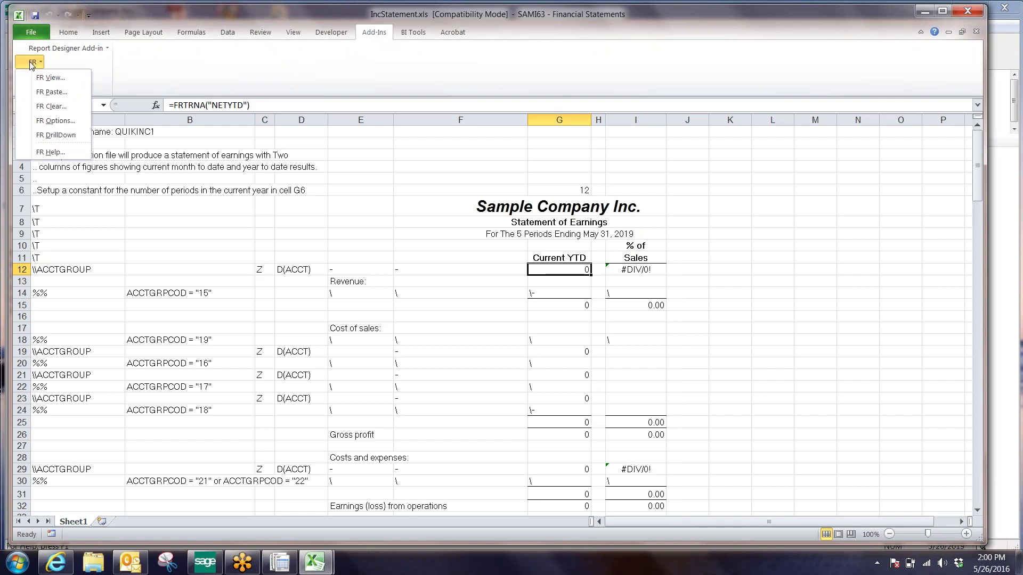
left_click(47, 96)
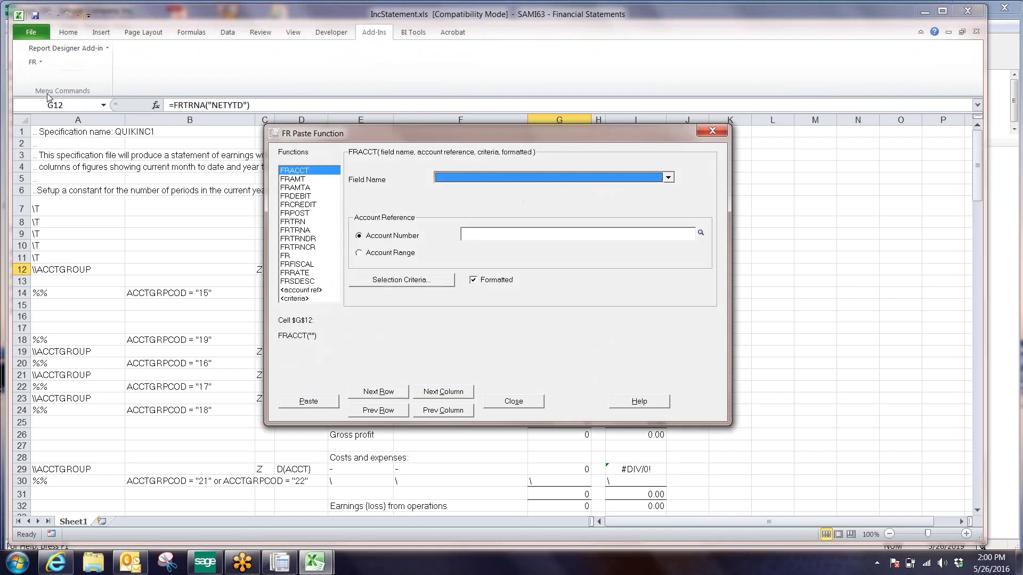
left_click(283, 189)
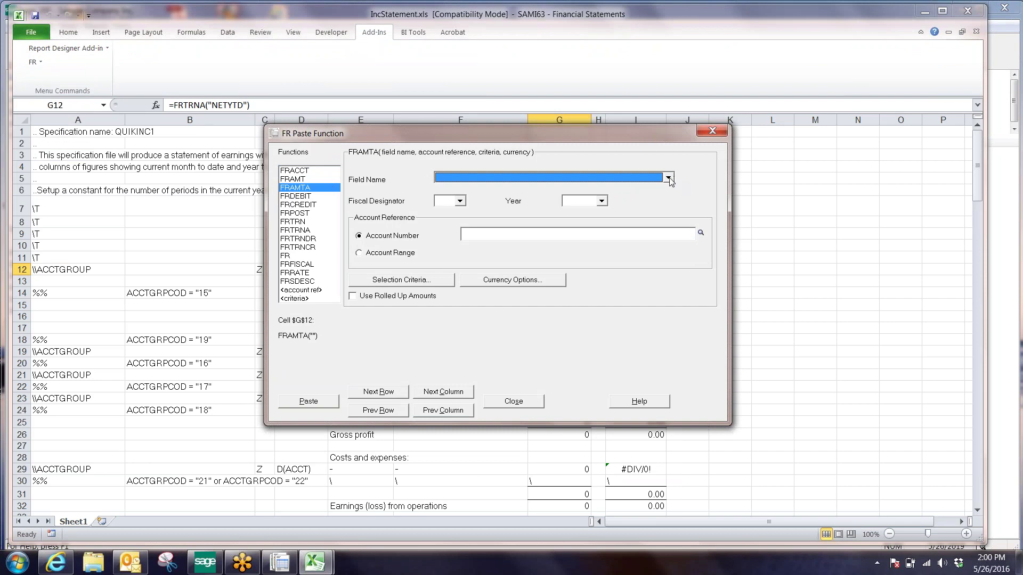
left_click(302, 230)
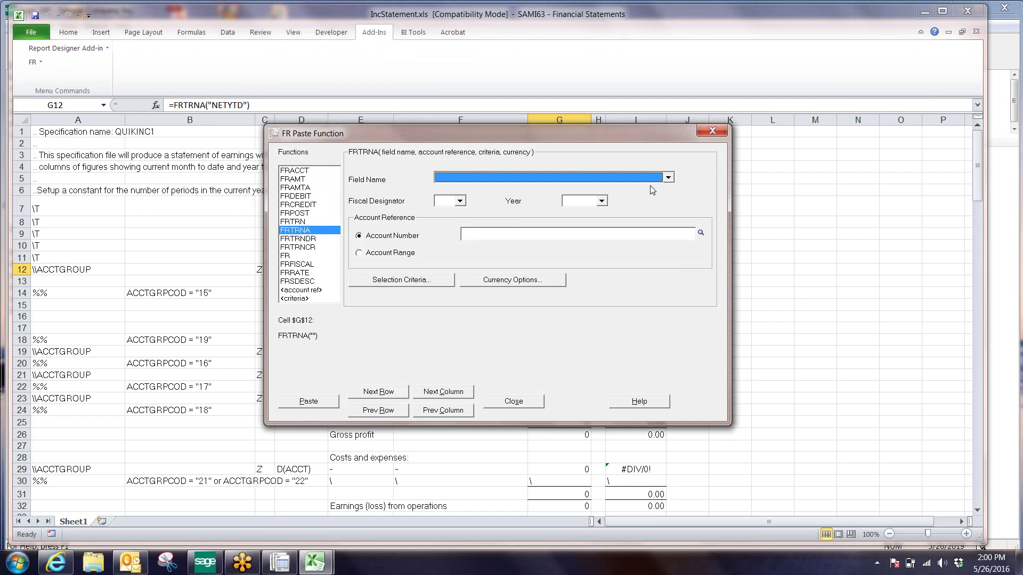
Set the function's field name to NET#P(Net Period #) with period number 5
left_click(668, 179)
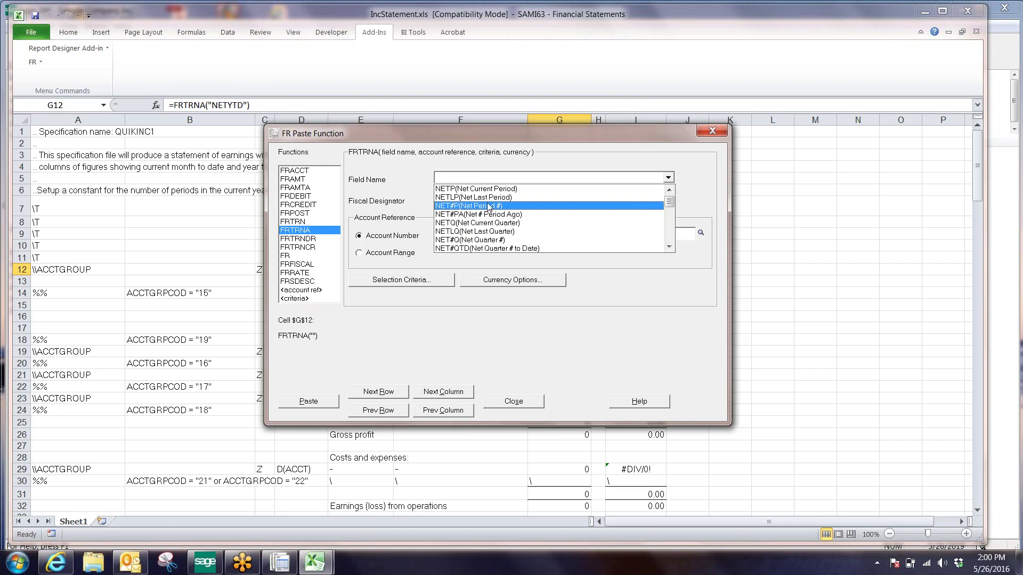
left_click(489, 206)
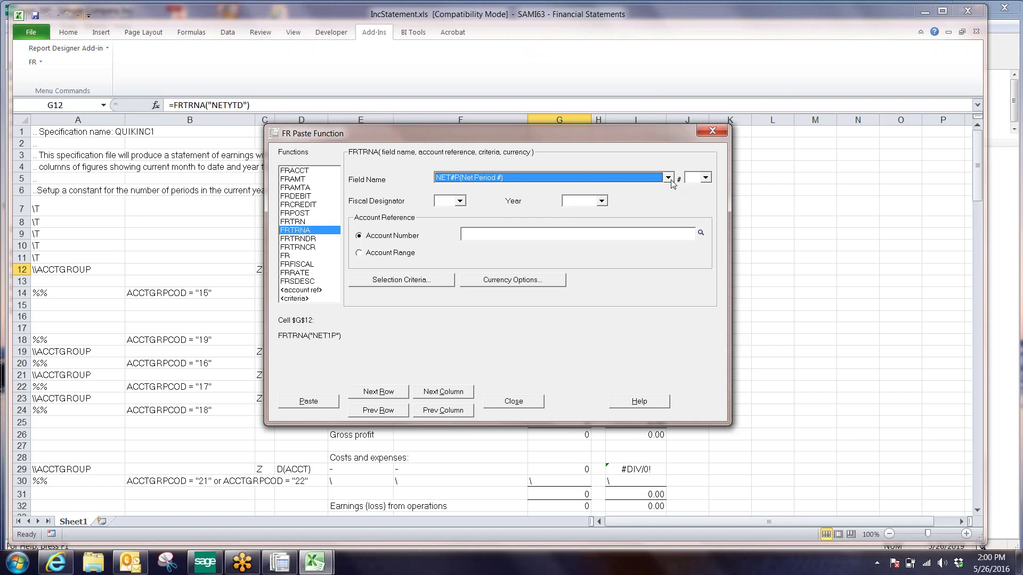
left_click(706, 178)
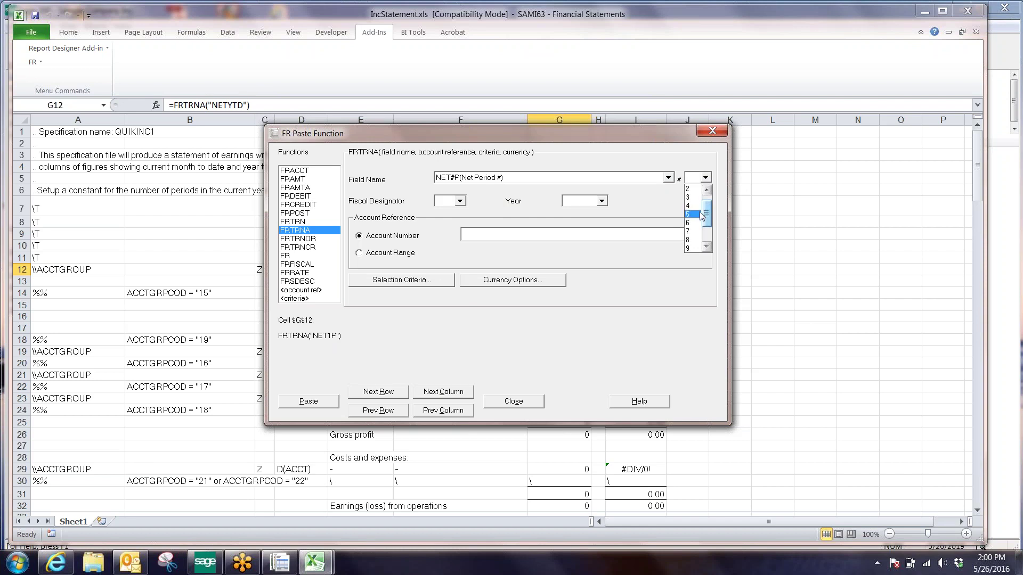
left_click(698, 213)
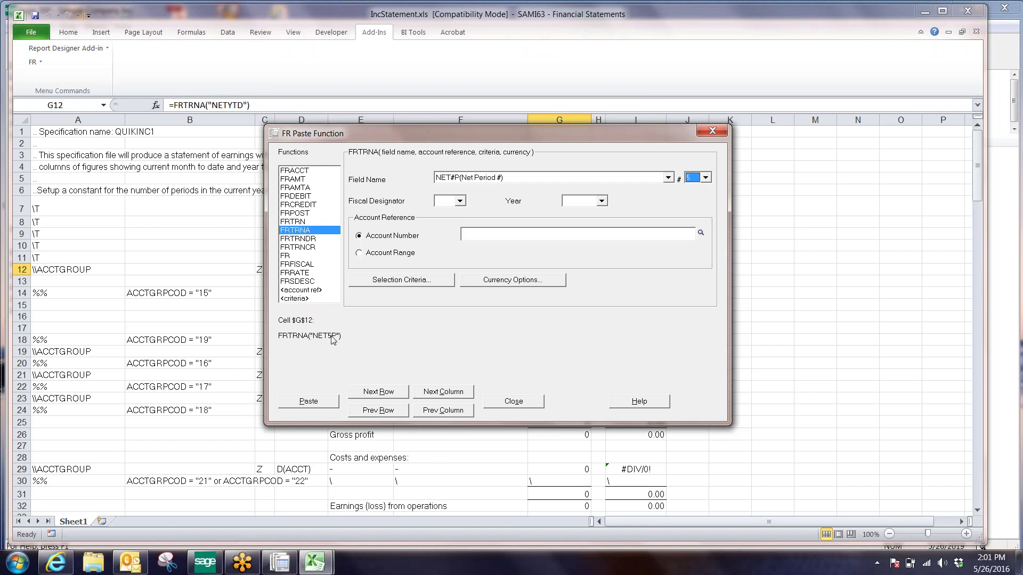
Change the period number to 1, paste the function into cell G12, and close the function builder
left_click(705, 178)
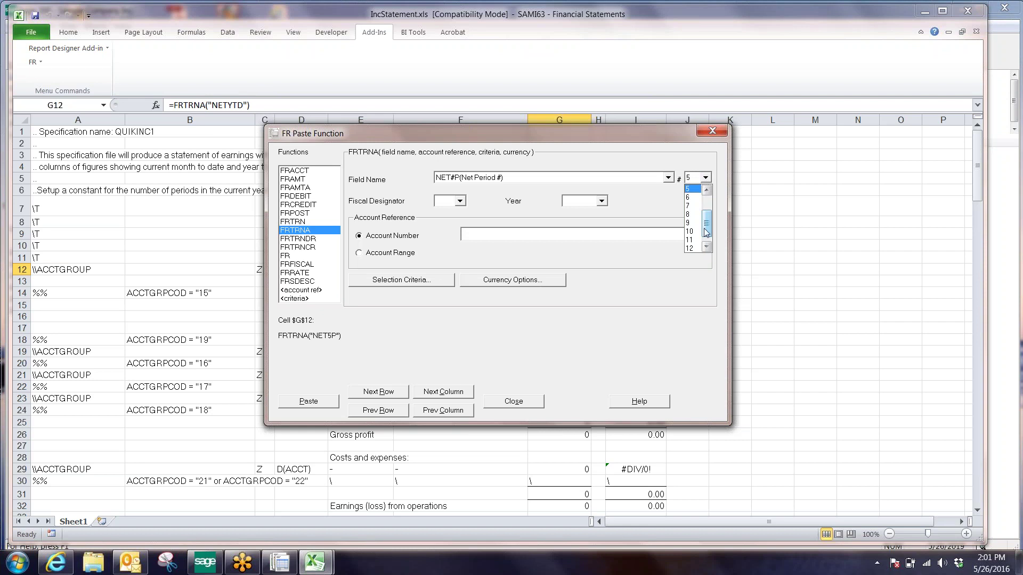
left_click_drag(705, 232, 705, 211)
left_click(690, 189)
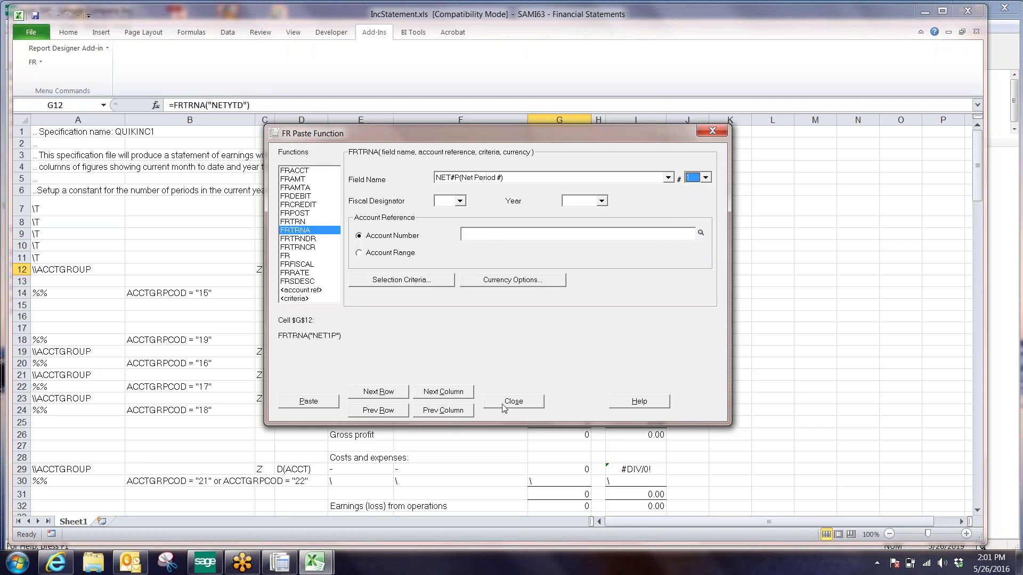
left_click(331, 403)
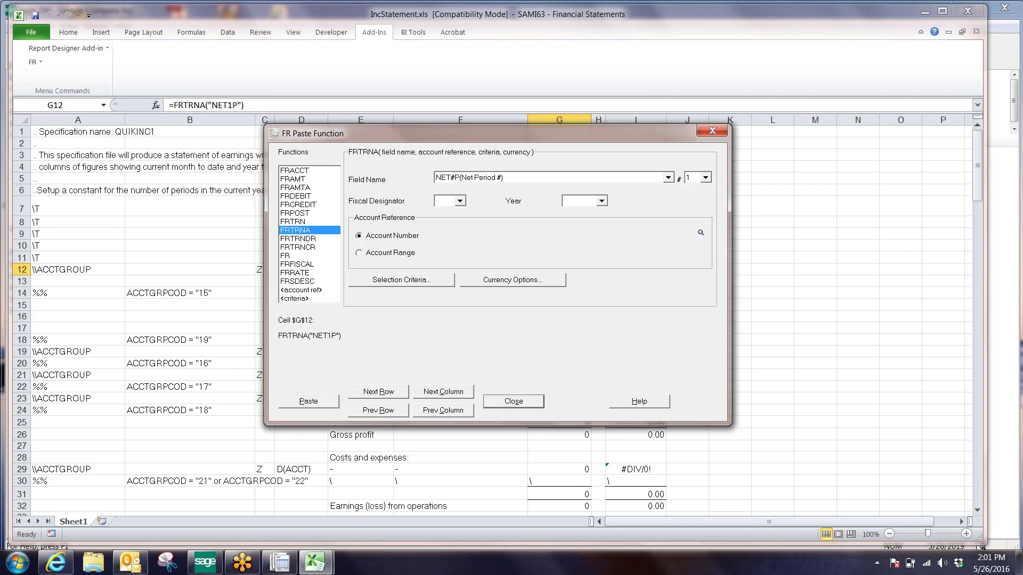
key("Escape")
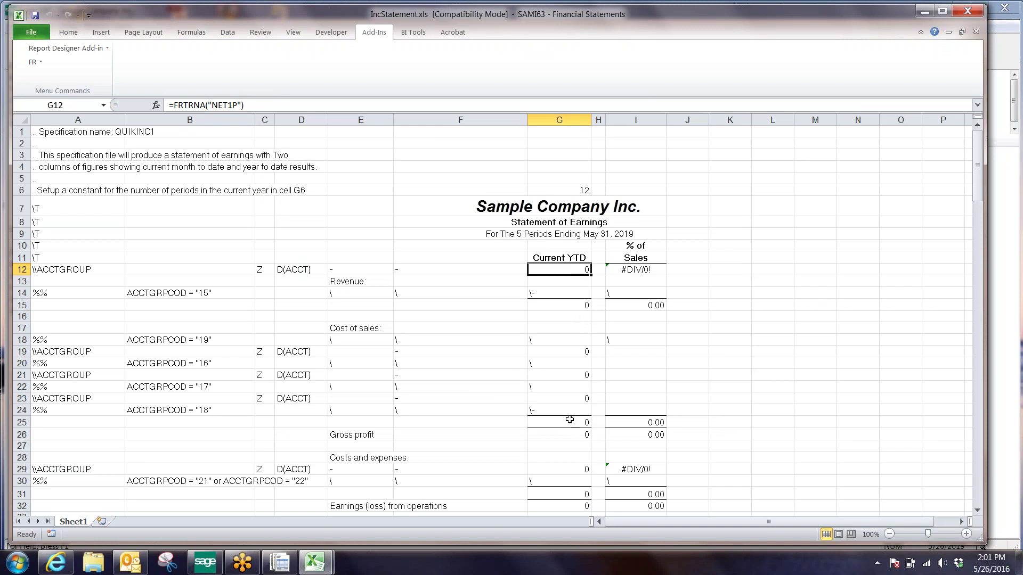
Open FR Paste for the costs and expenses amount in cell G29 and choose the FRTRNA function
scroll(701, 445, "down", 6)
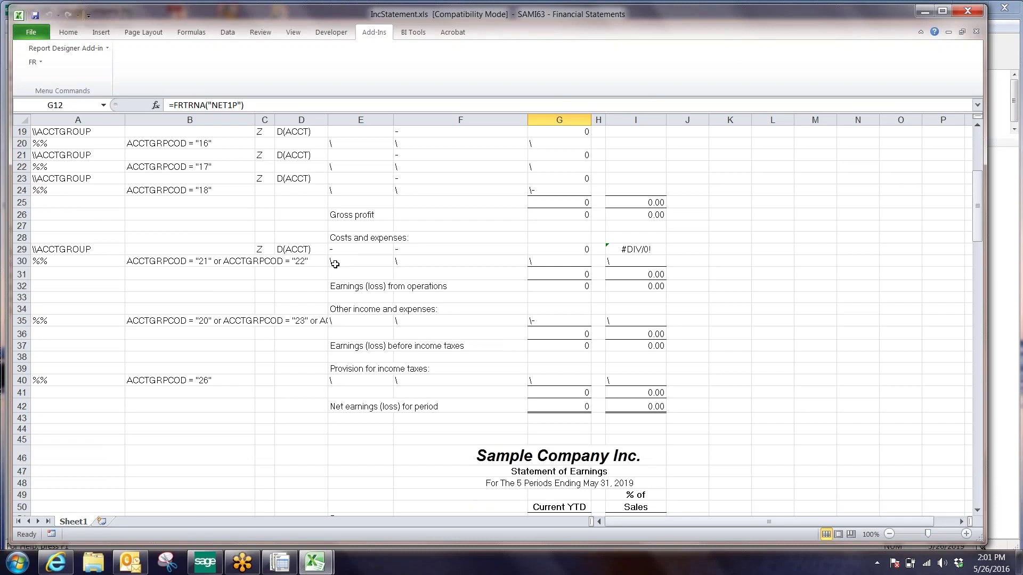
left_click(557, 261)
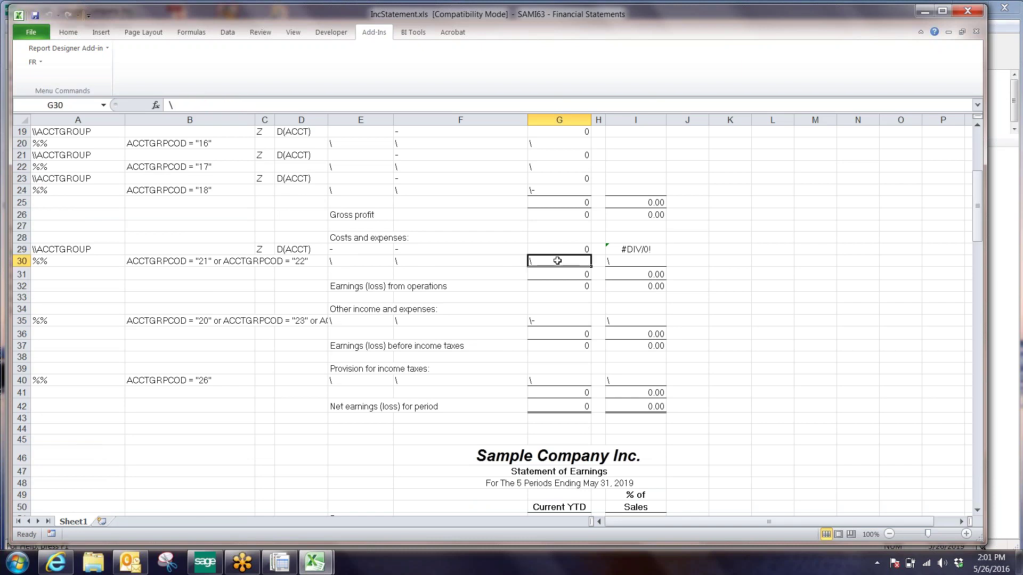
left_click(584, 250)
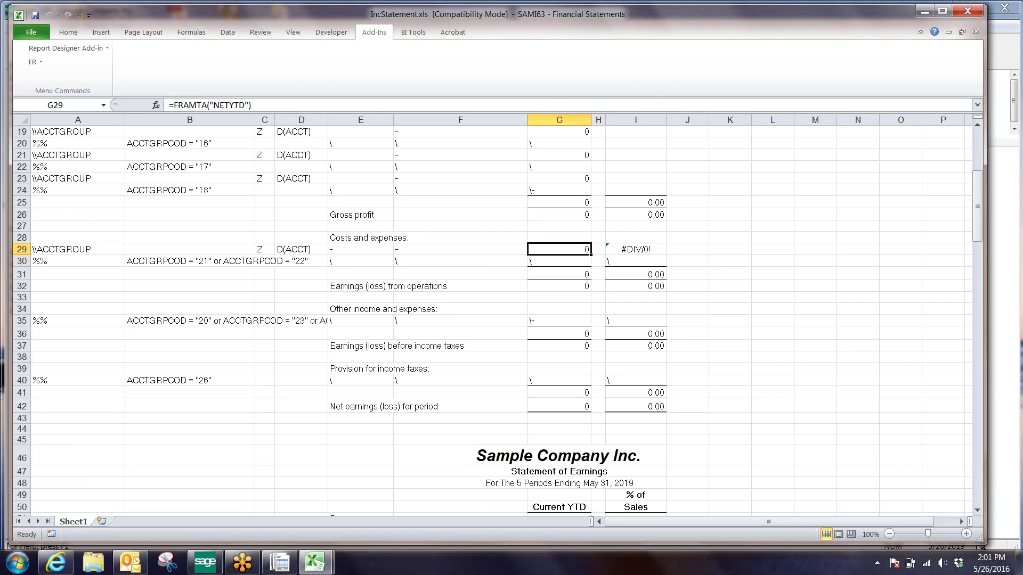
left_click(36, 62)
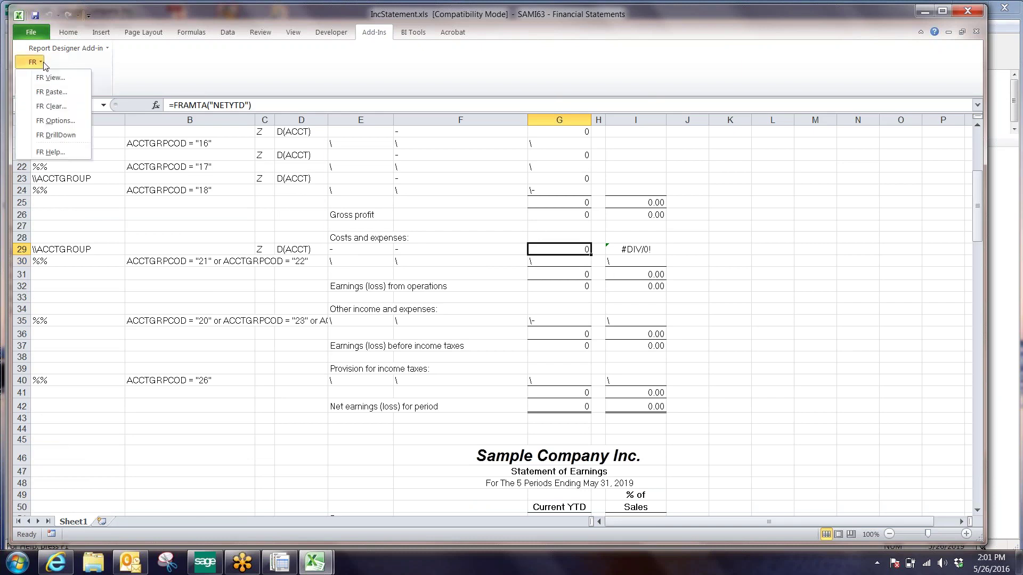
left_click(52, 92)
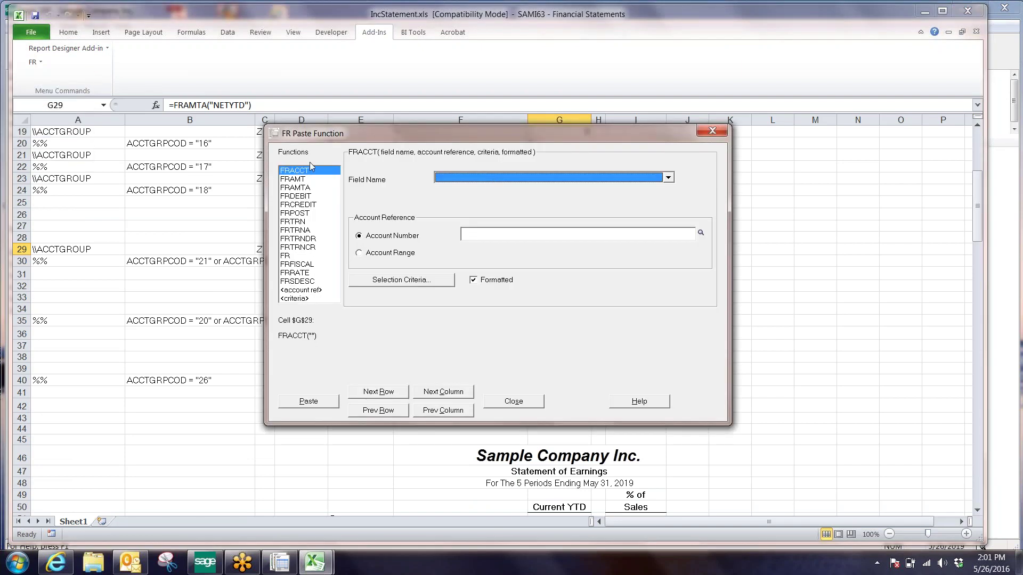
left_click(309, 231)
Paste FRTRNA into cell G29 with field name NET#P(Net Period #) and period number 1, and close the function builder
left_click(668, 178)
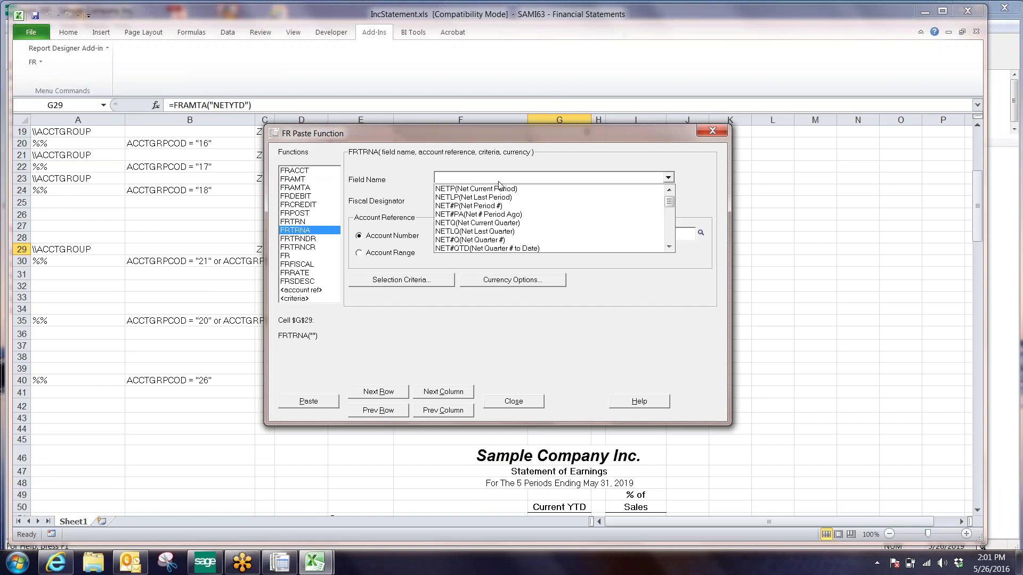
left_click(492, 207)
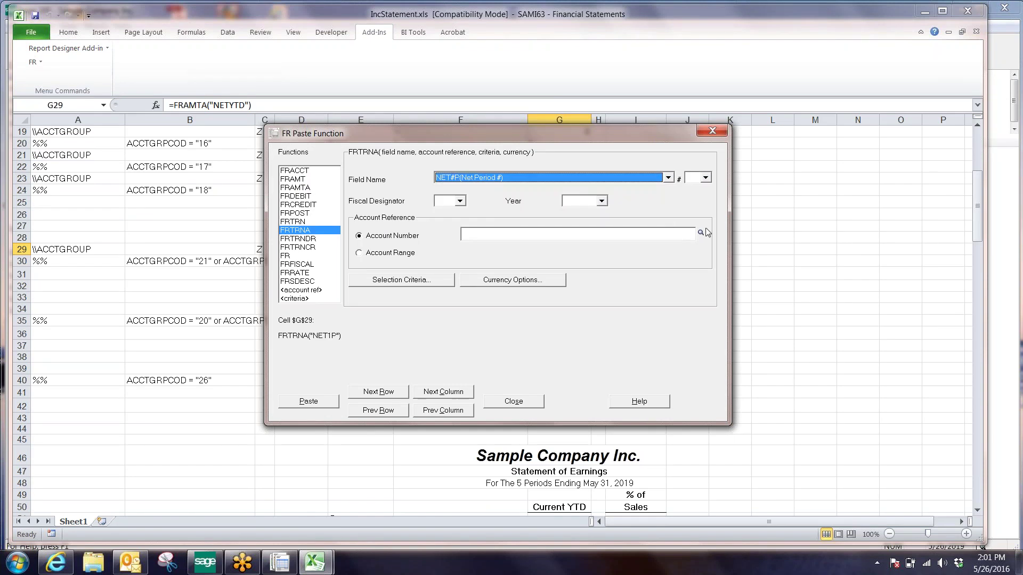
left_click(705, 178)
left_click(698, 189)
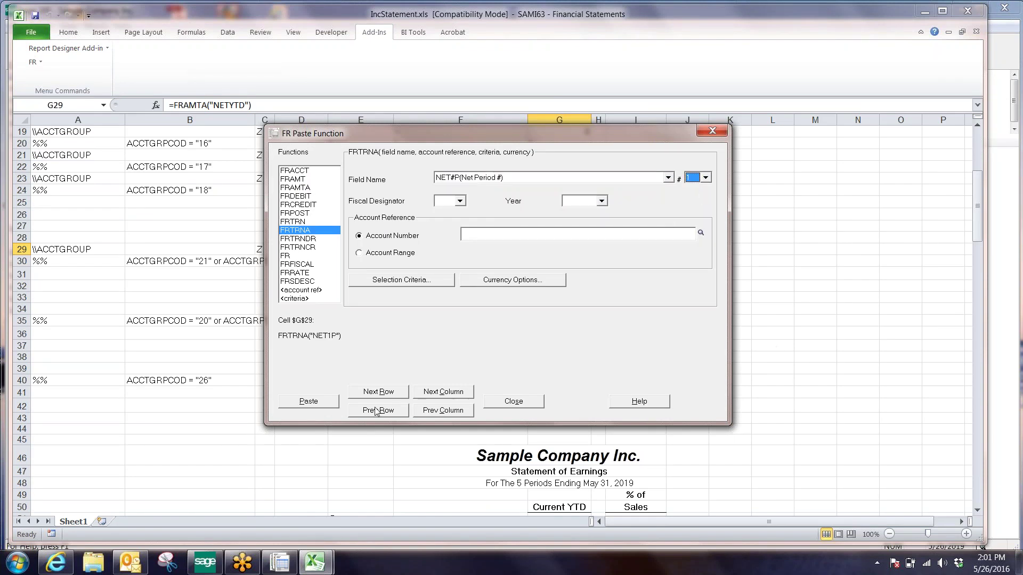
left_click(312, 401)
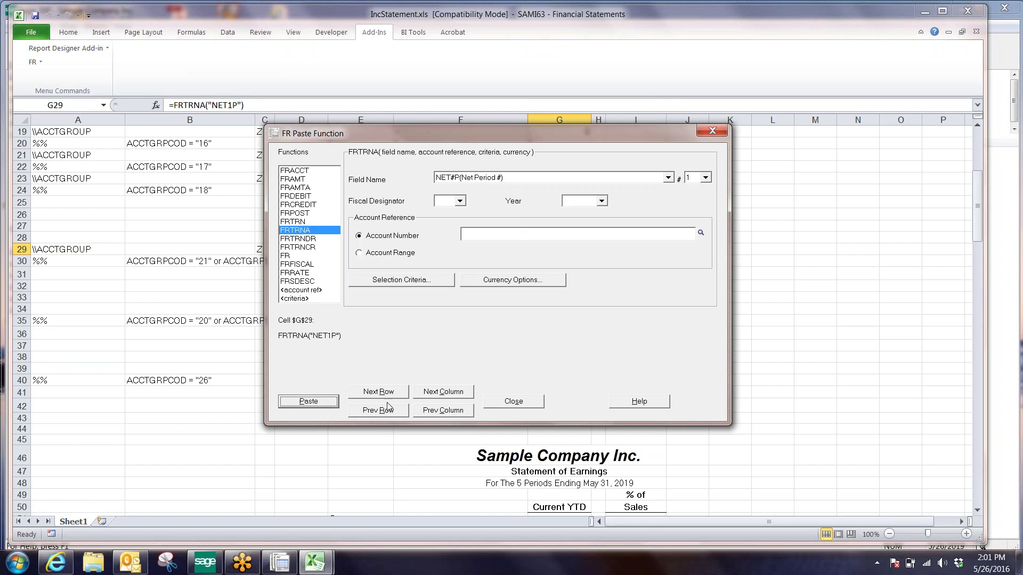
left_click(495, 403)
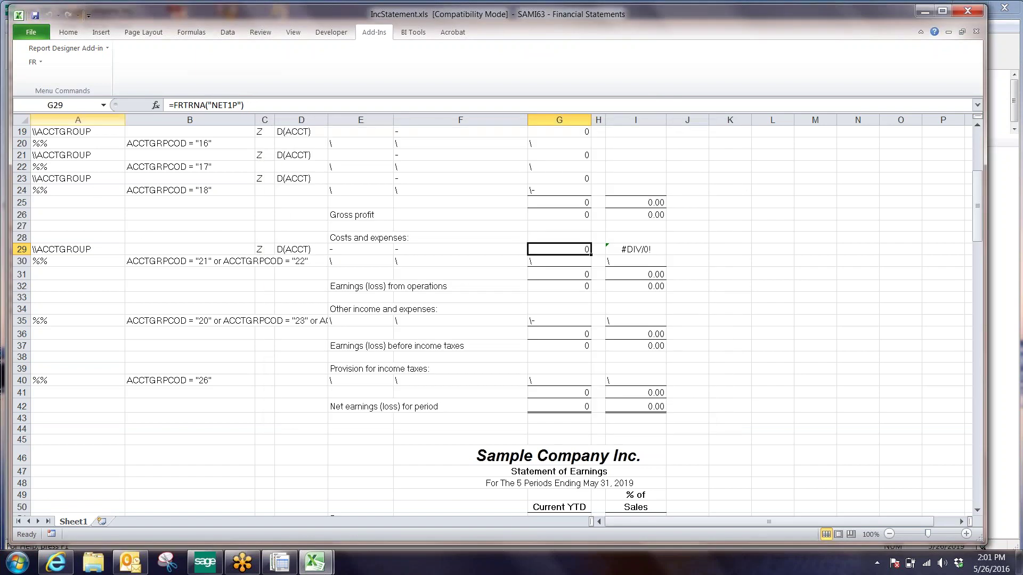
Generate the statement of earnings with FR View, accepting the preset report options
left_click(35, 62)
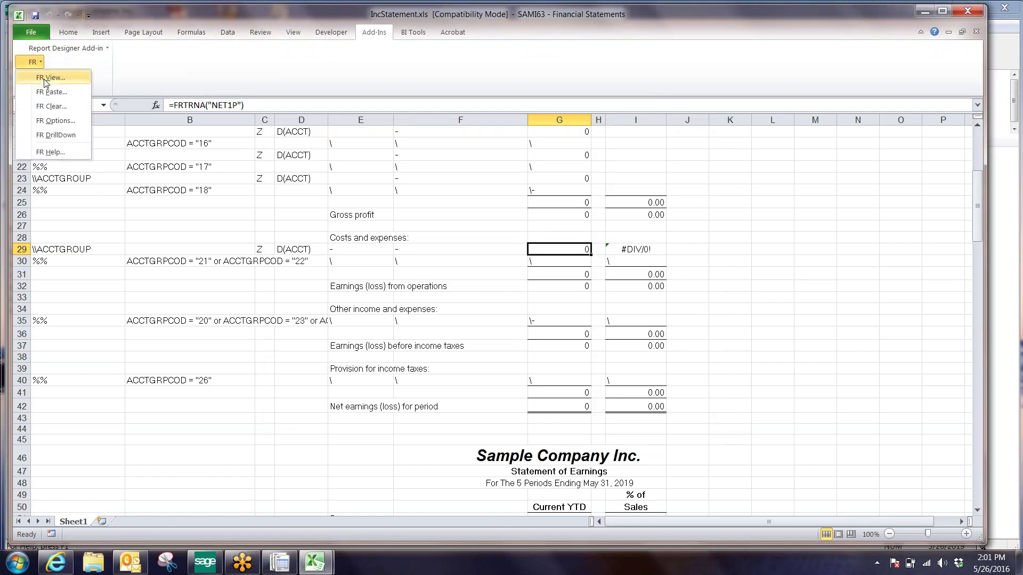
left_click(46, 80)
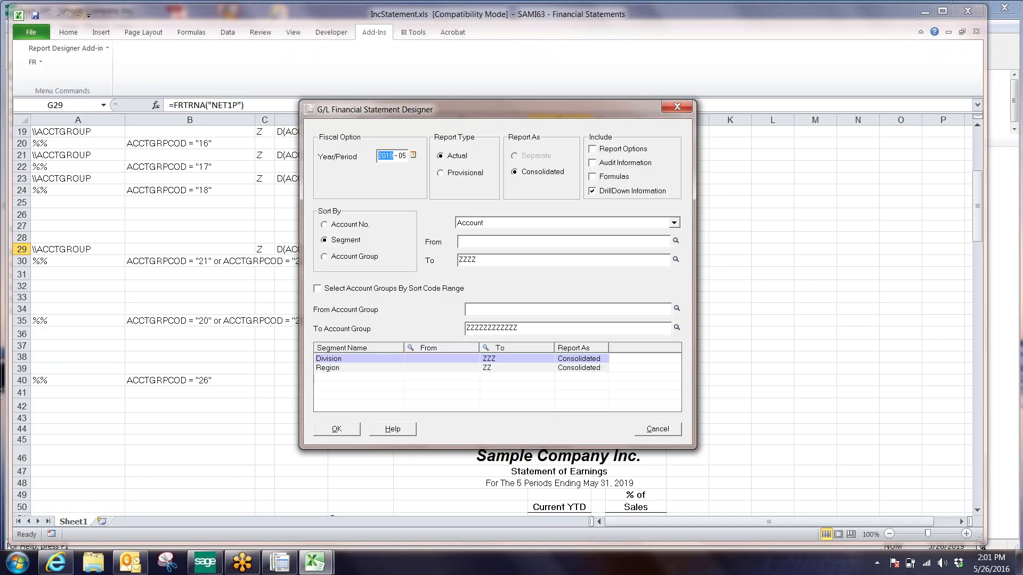
left_click(337, 429)
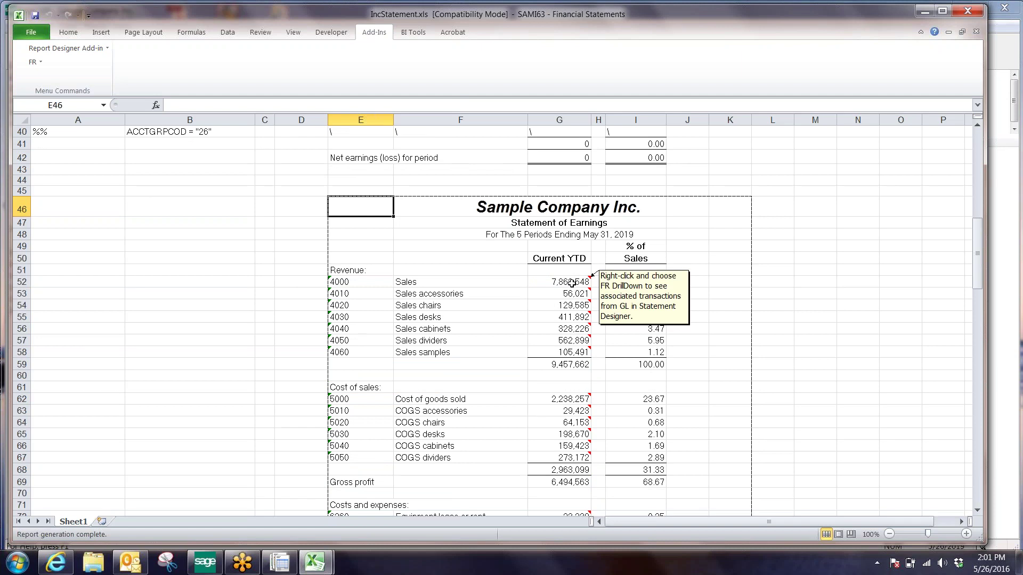
Run FR DrillDown on the Sales amount of account 4000 in the generated statement
left_click(572, 283)
scroll(624, 280, "down", 4)
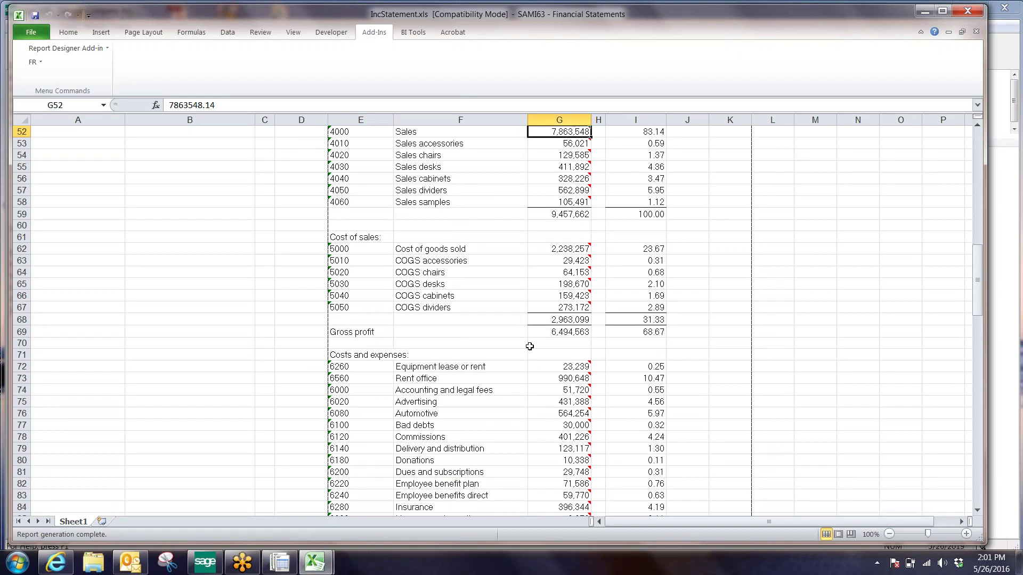
scroll(776, 279, "up", 3)
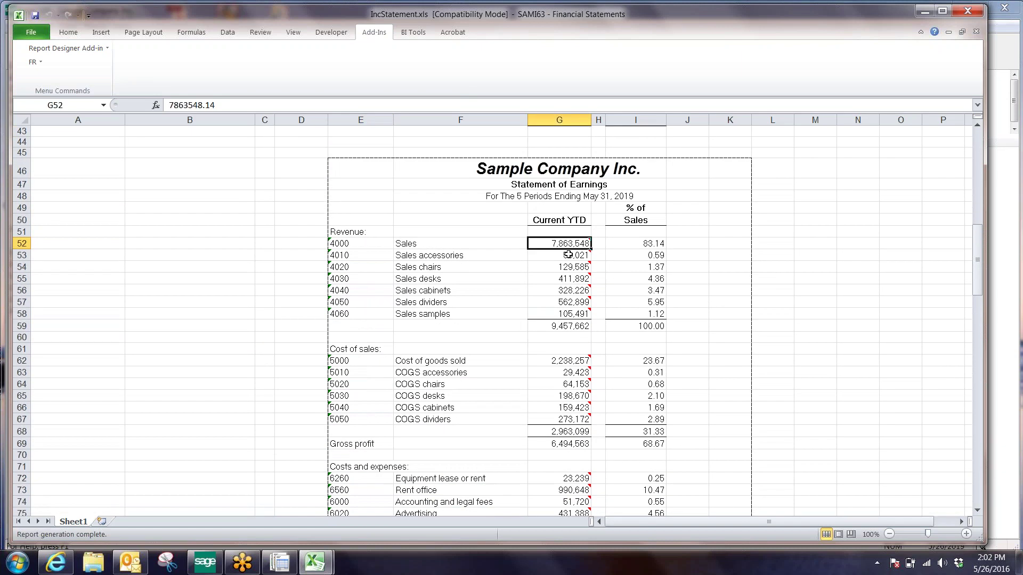
right_click(563, 244)
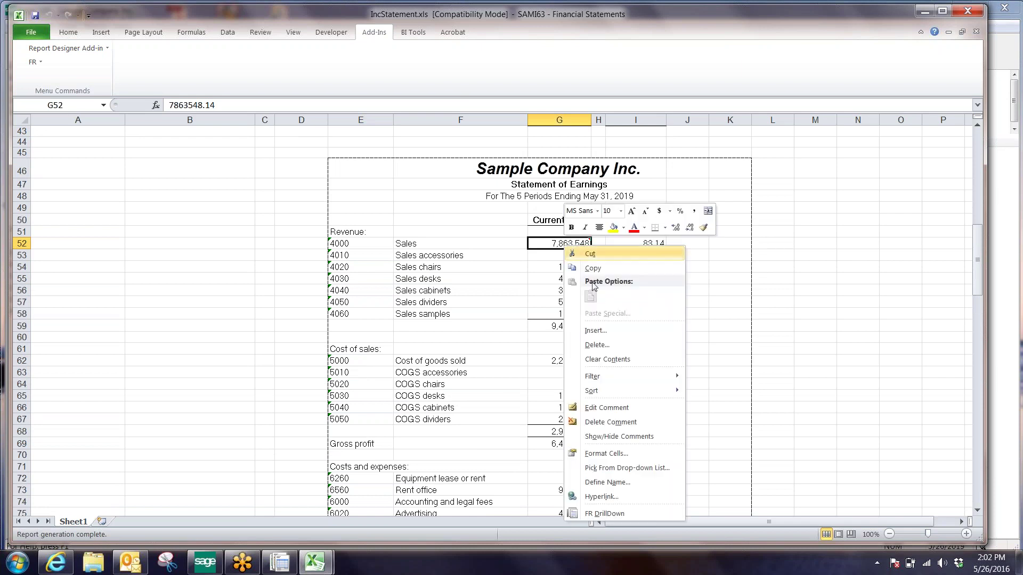
left_click(617, 515)
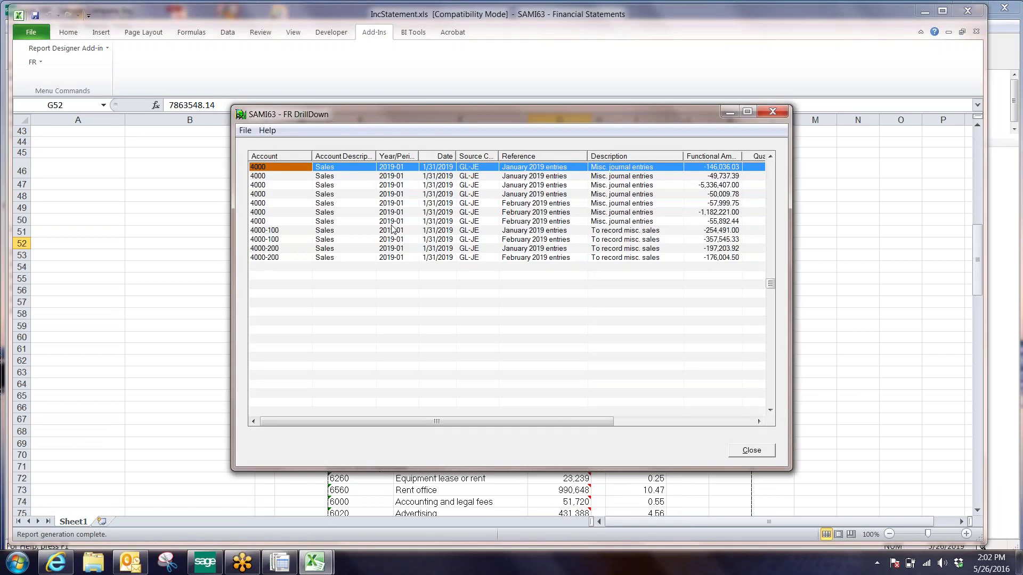
Check the year/period of the Sales transactions row by row, and close the drill-down window
left_click(400, 176)
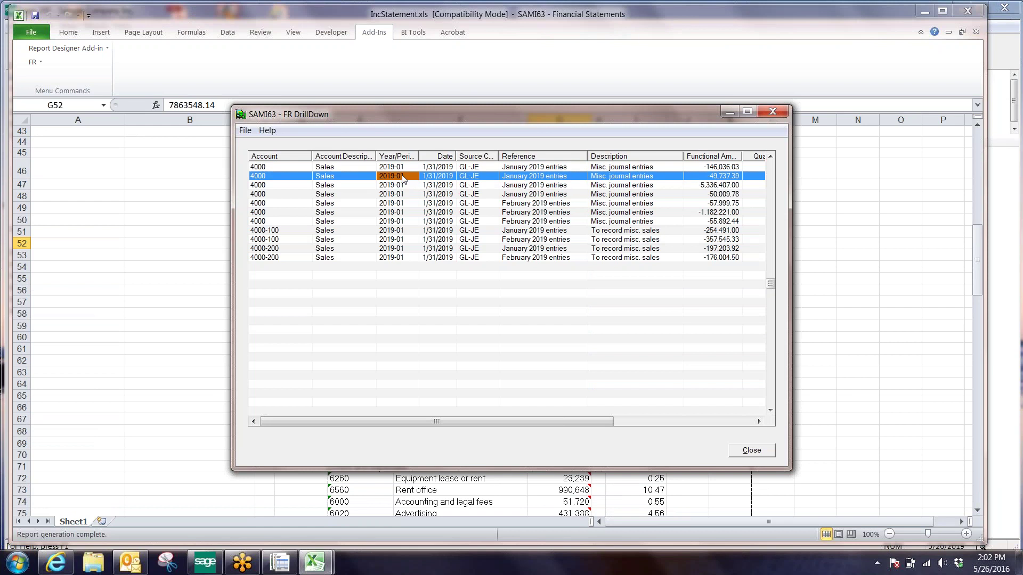
left_click(404, 194)
left_click(404, 203)
left_click(405, 212)
left_click(405, 221)
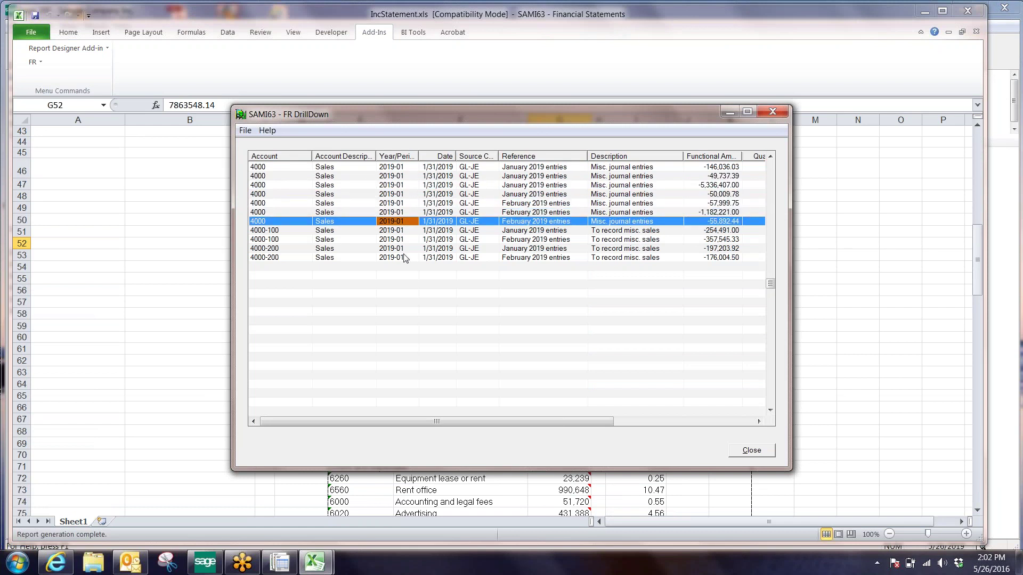
left_click(403, 257)
left_click(772, 454)
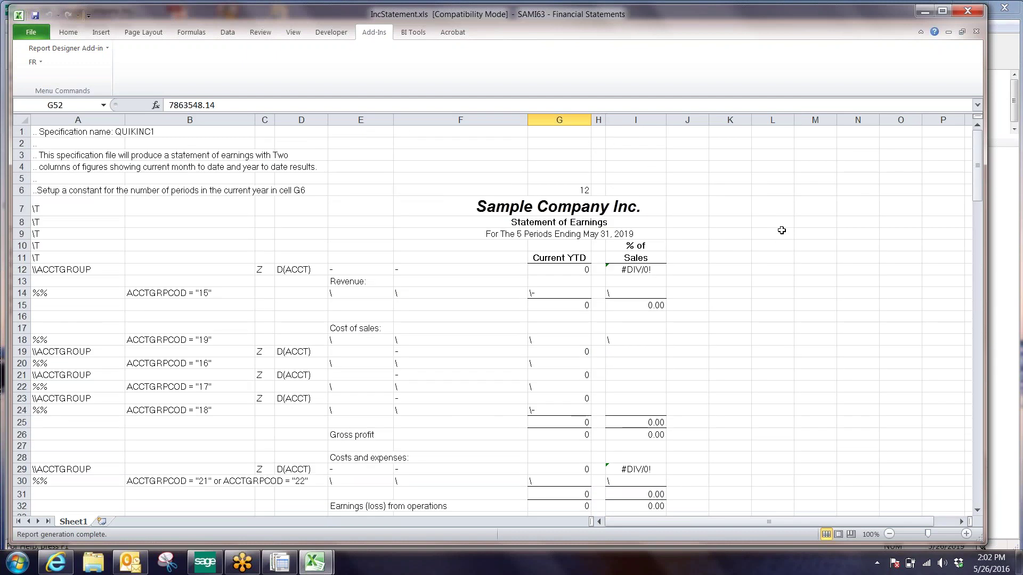
scroll(781, 230, "down", 8)
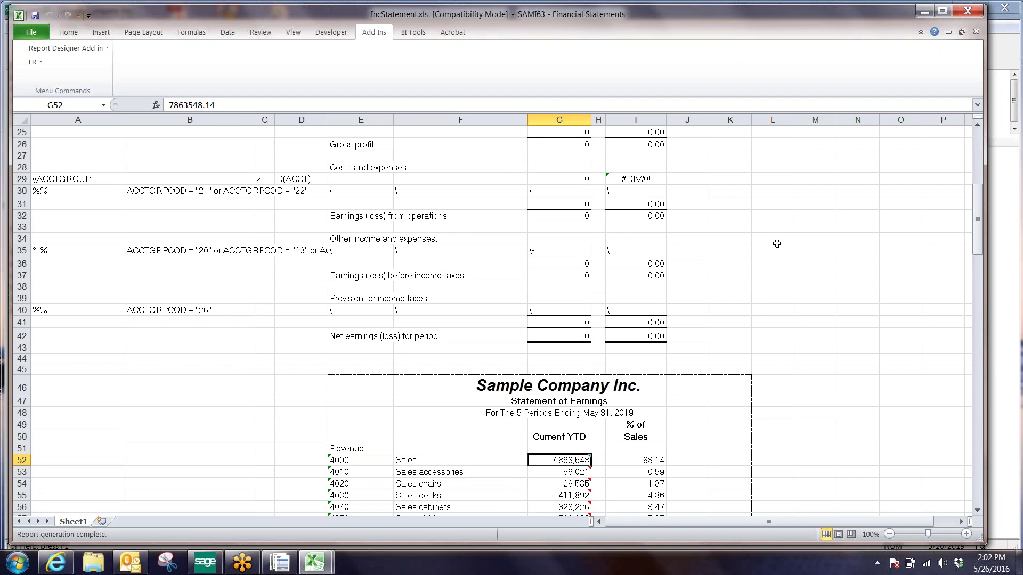
scroll(777, 244, "up", 4)
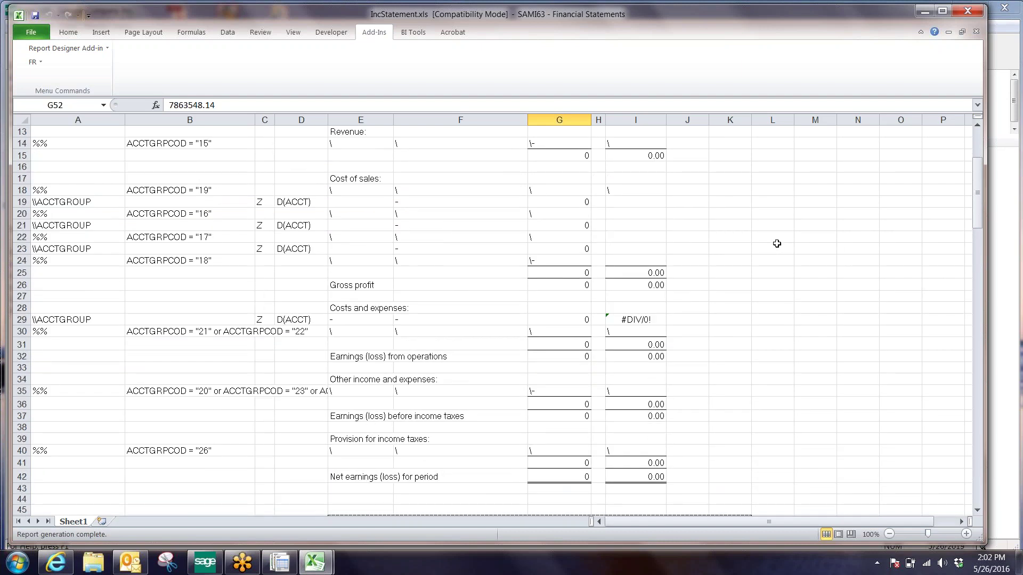
Change the Current YTD column heading in cell G11 to Jan
scroll(776, 243, "up", 3)
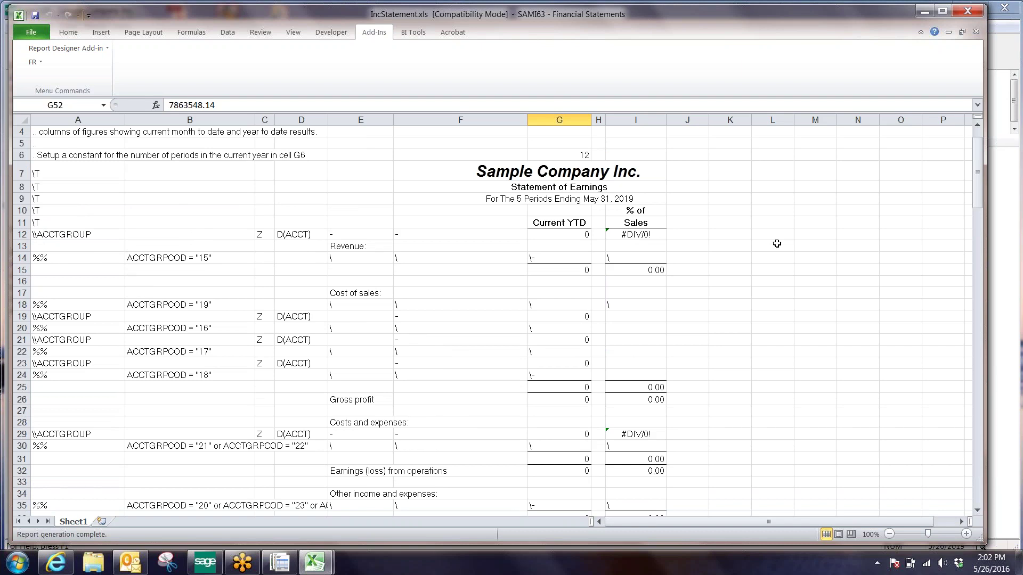
left_click(554, 223)
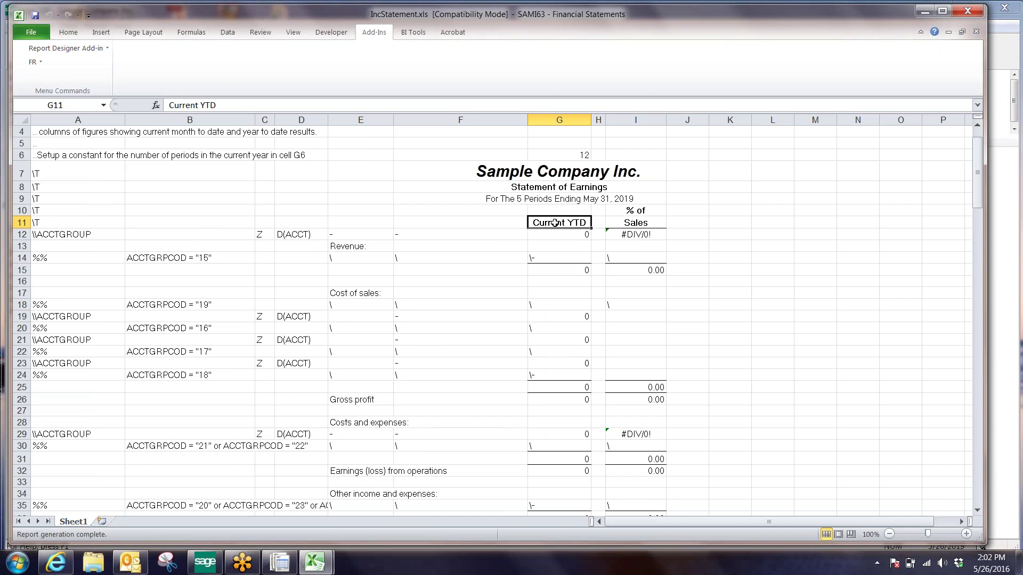
type("Jan")
key("Return")
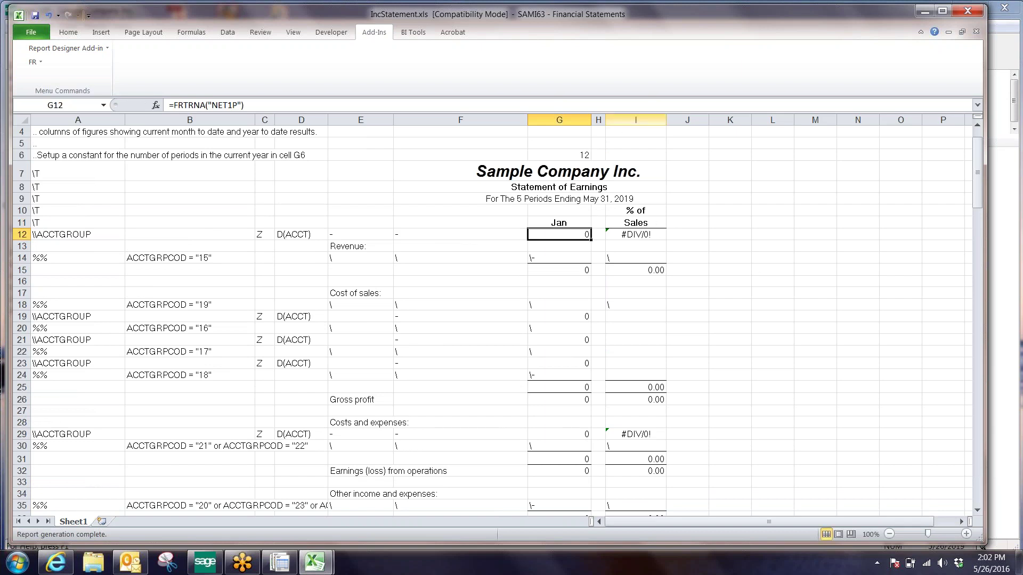
Insert a new column before the % of Sales column, and widen the blank columns H and I for more months
left_click(629, 121)
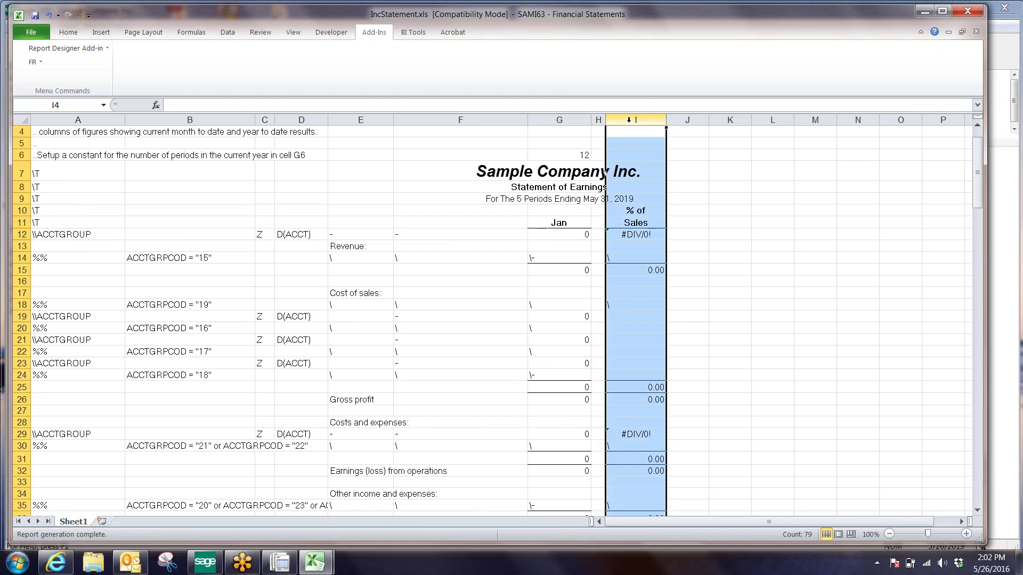
right_click(629, 120)
left_click(658, 208)
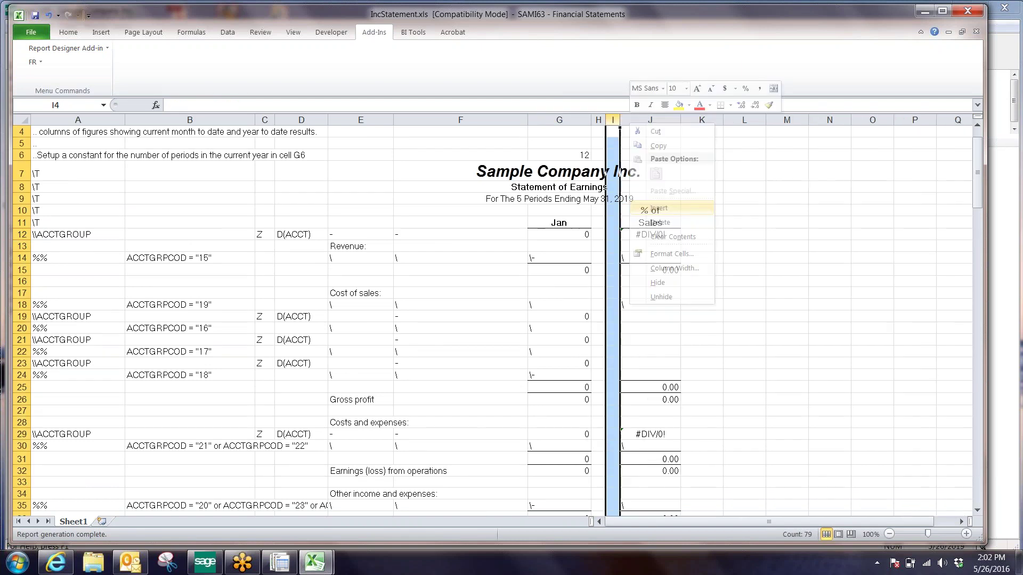
left_click(771, 231)
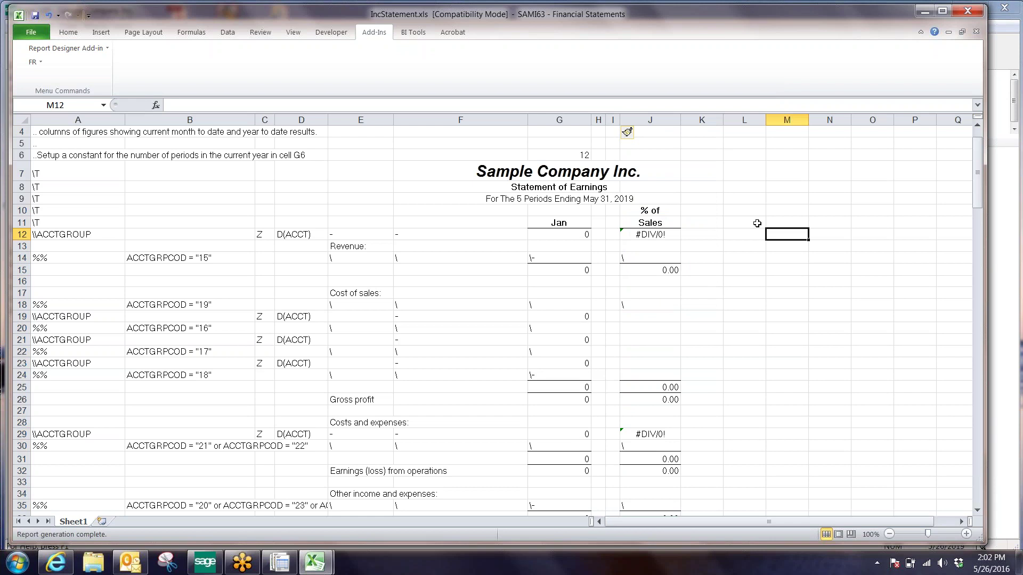
left_click_drag(620, 119, 650, 121)
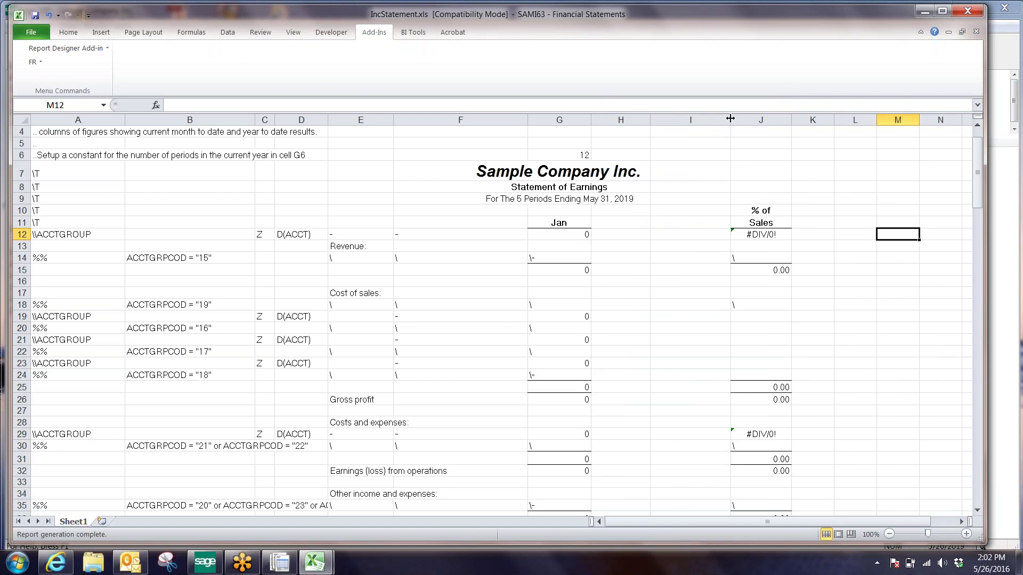
left_click_drag(730, 119, 742, 120)
left_click_drag(650, 120, 668, 120)
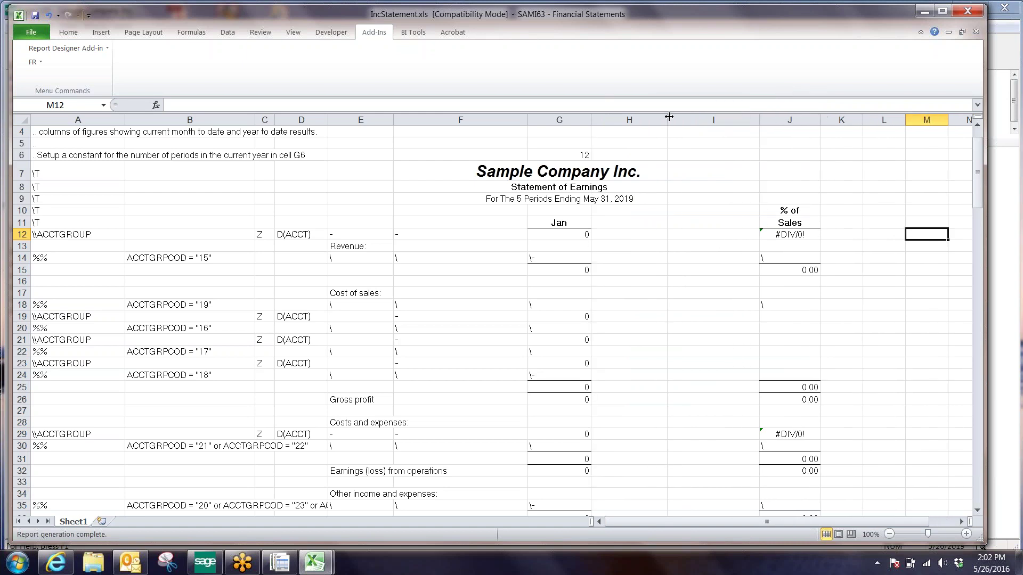
Examine the % of Sales formula in cell J12 and the specification rows it relates to
left_click(801, 236)
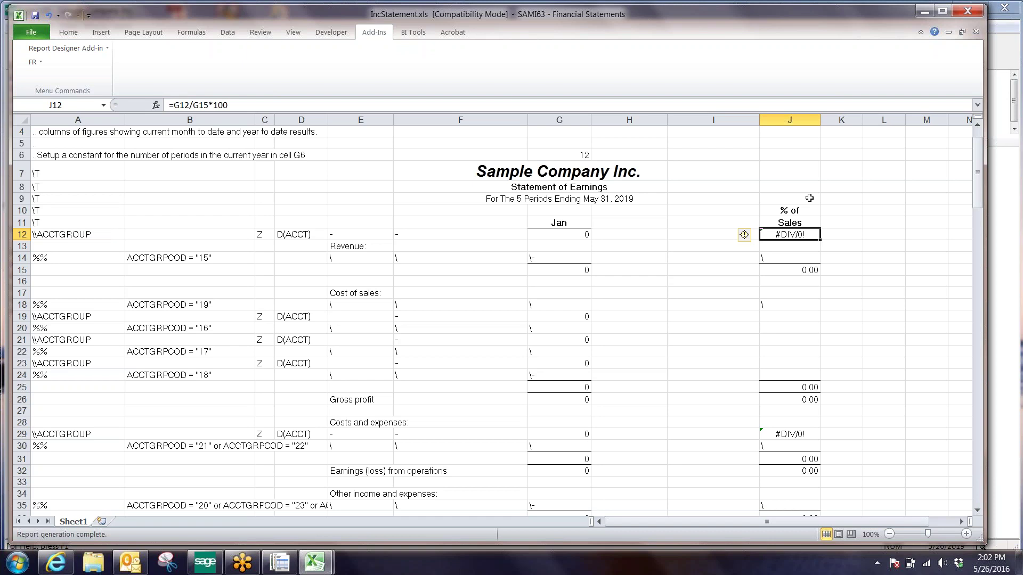
scroll(809, 198, "down", 5)
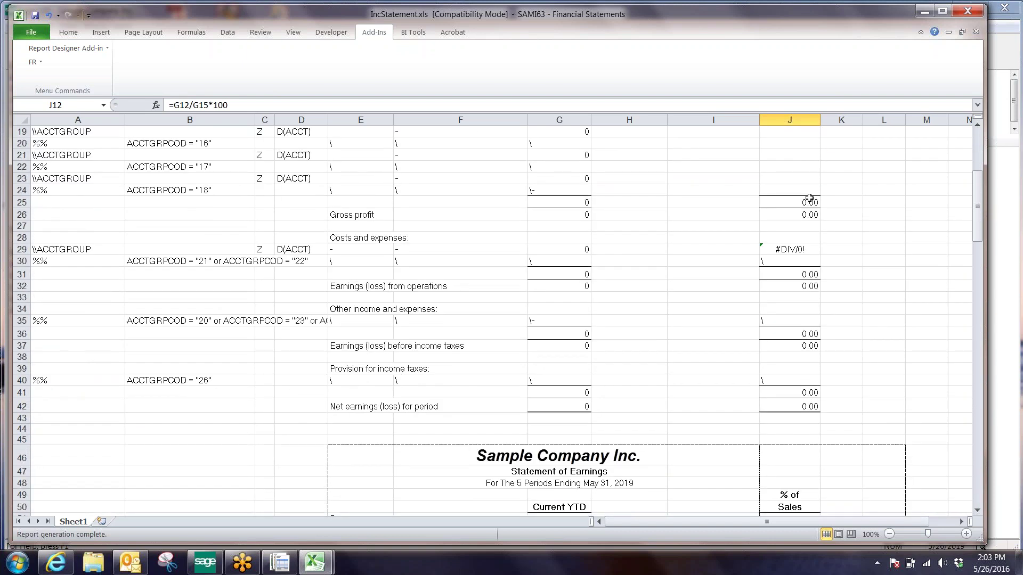
scroll(809, 197, "up", 5)
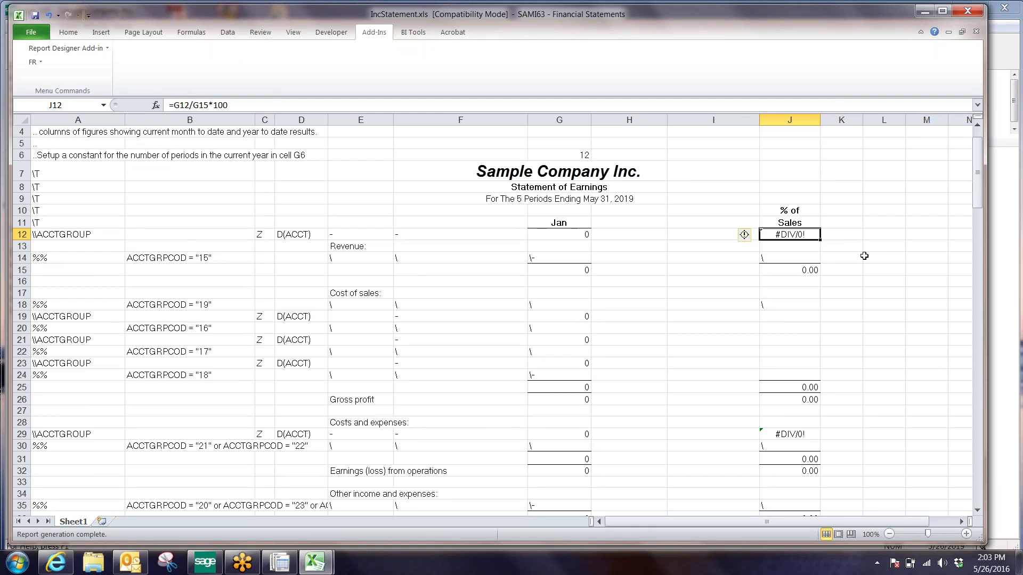
left_click(807, 219)
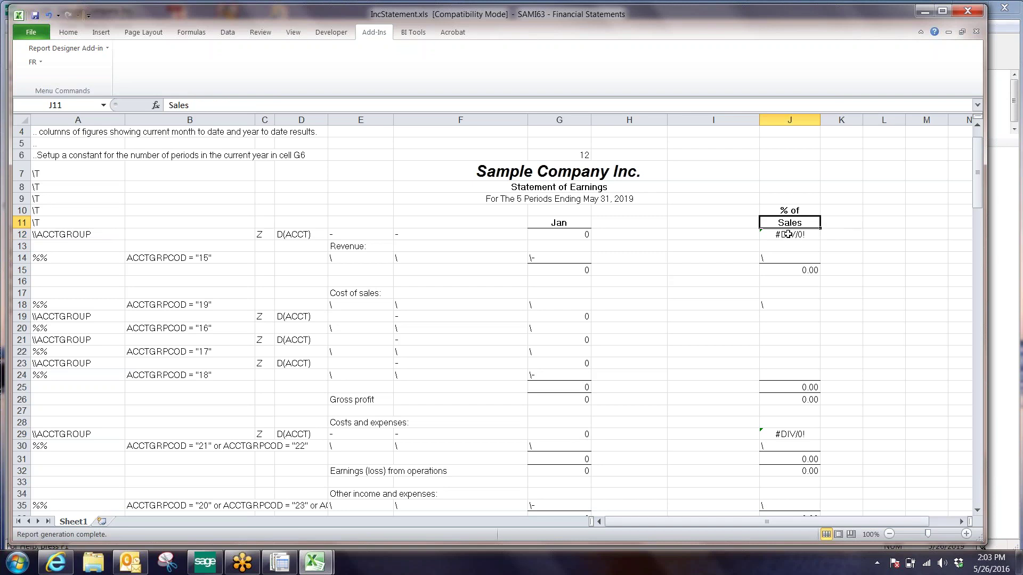
left_click(788, 232)
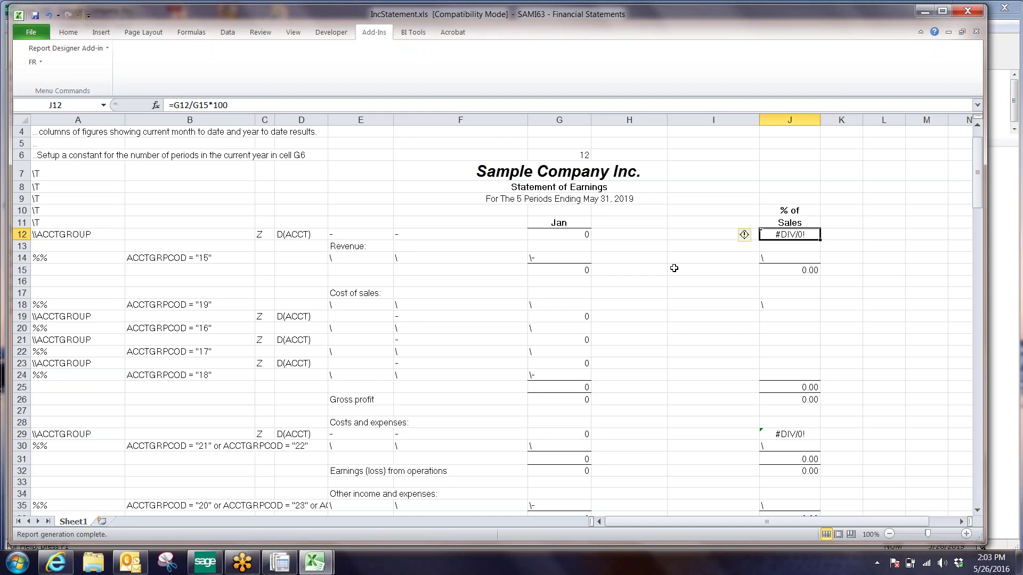
scroll(674, 268, "down", 1)
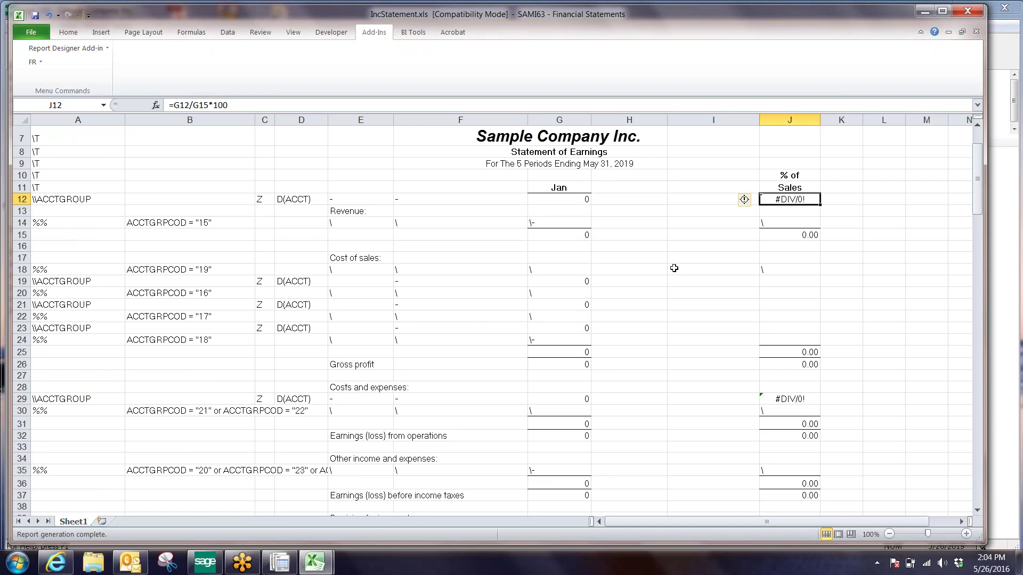
scroll(674, 268, "down", 3)
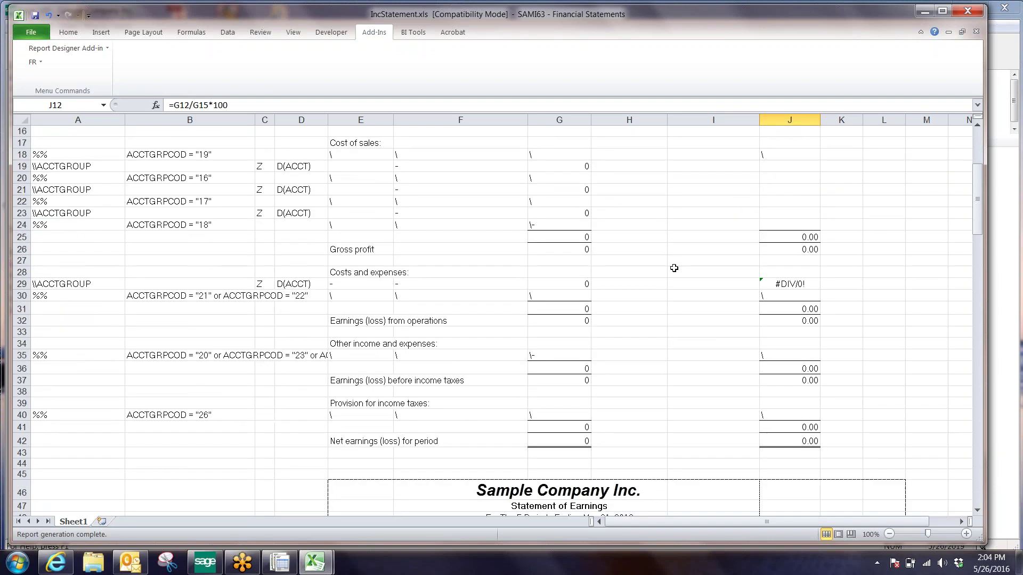
scroll(674, 268, "up", 5)
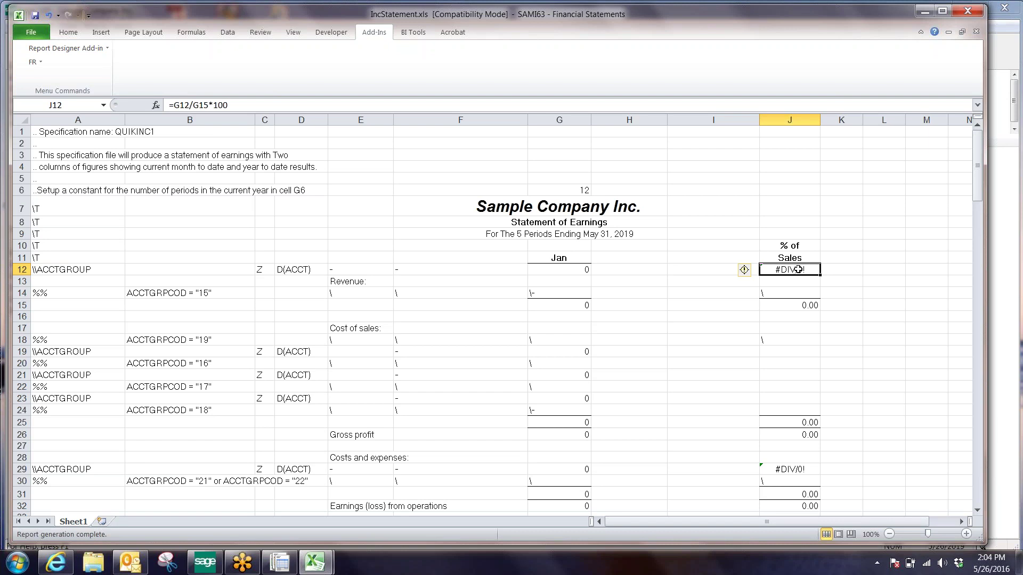
Generate the statement with FR View using the preset report options, and select the % of Sales value for account 4000
left_click(33, 62)
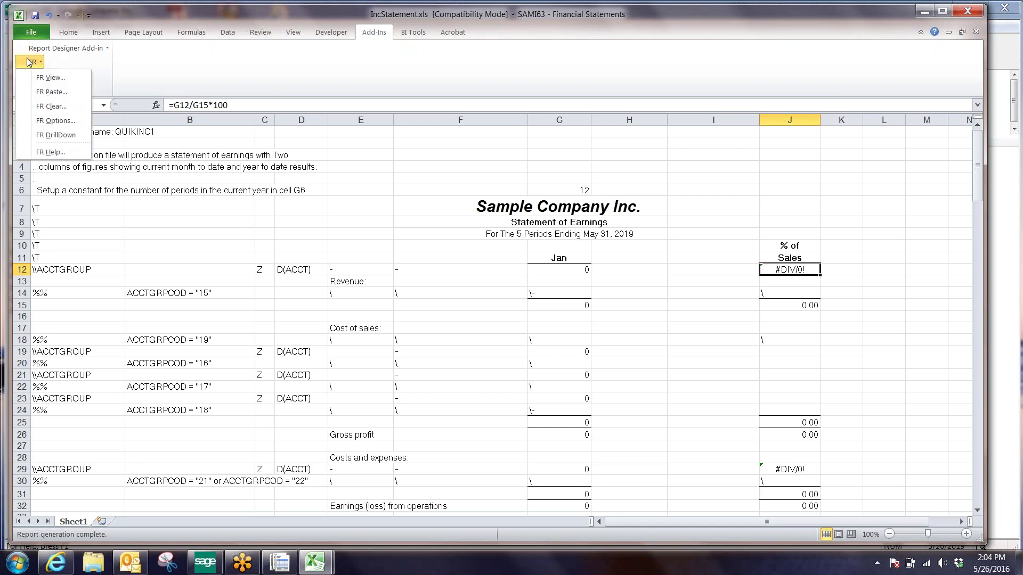
left_click(47, 80)
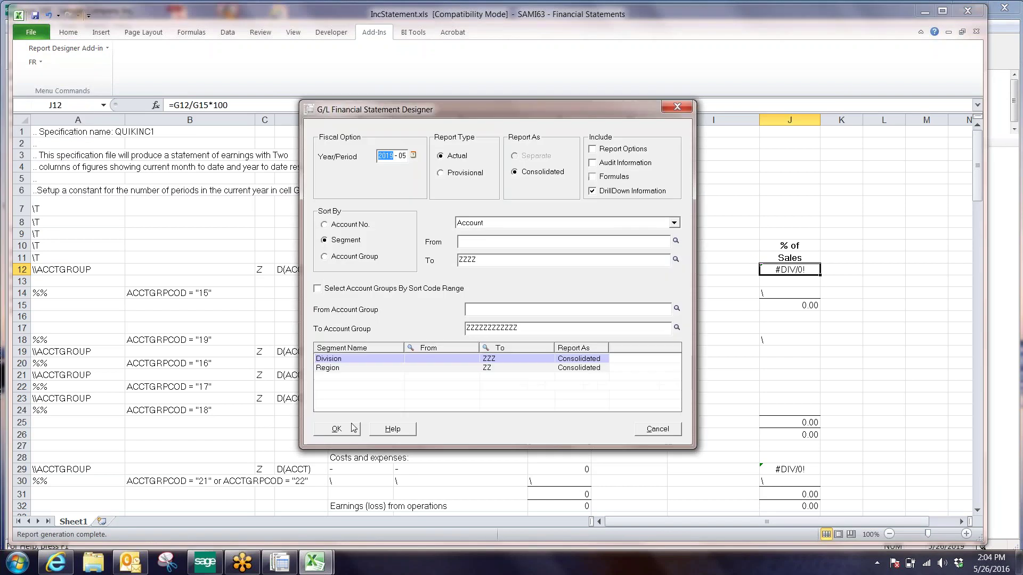
key("Return")
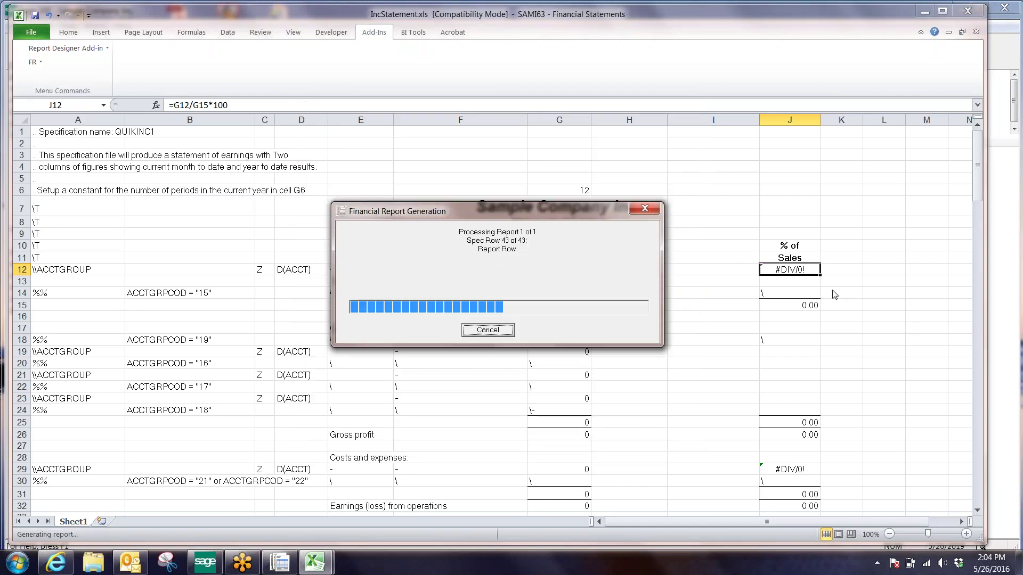
scroll(813, 299, "down", 2)
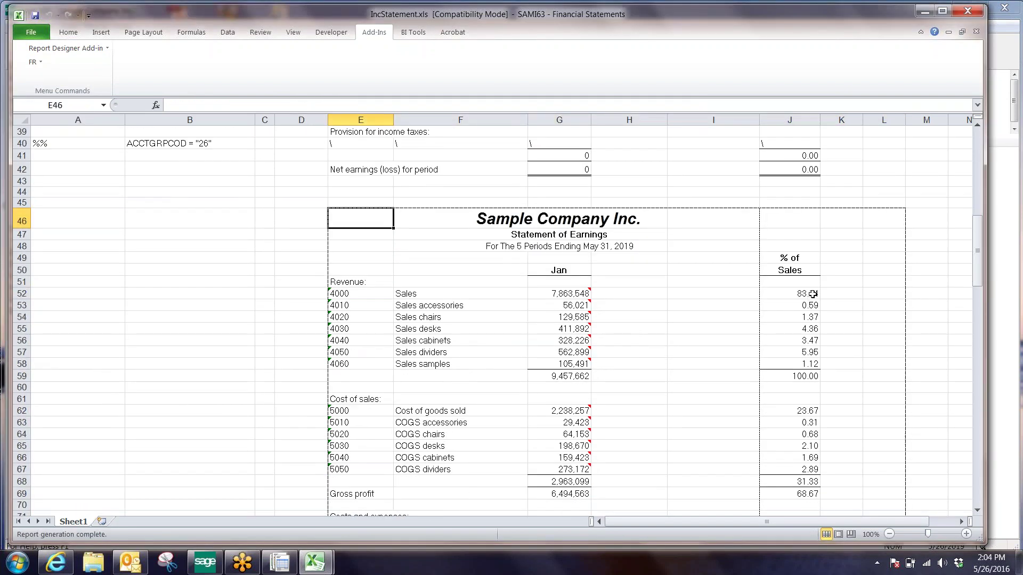
left_click(811, 294)
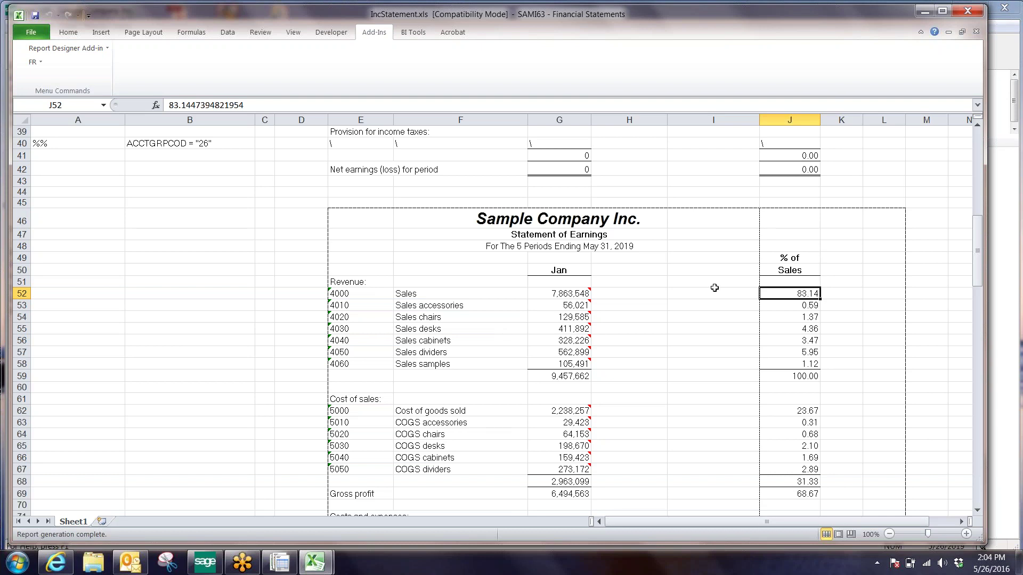
Copy the Jan column specification from G11 to G42 and paste it with its formulas and formatting at H11
scroll(694, 289, "up", 12)
scroll(696, 291, "down", 2)
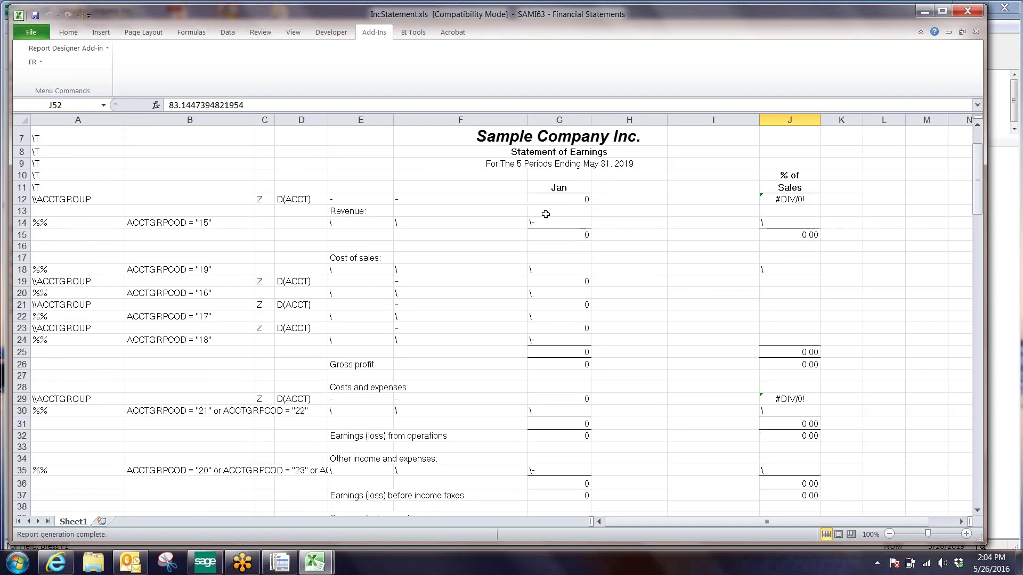
left_click(555, 188)
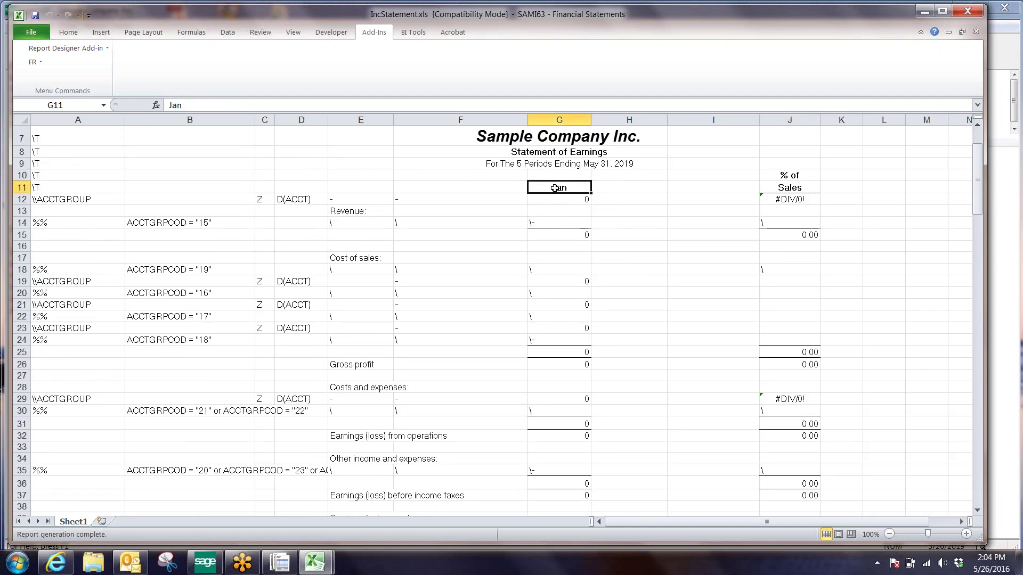
key("shift+Down")
key("shift+Down")
key("shift+Down")
key("shift+Down")
key("shift+Down")
key("shift+Down")
key("shift+Down")
key("shift+Down")
key("shift+Down")
key("shift+Down")
key("shift+Down")
key("shift+Down")
key("shift+Down")
key("shift+Down")
key("shift+Down")
key("shift+Down")
key("shift+Down")
key("shift+Down")
key("shift+Down")
key("shift+Down")
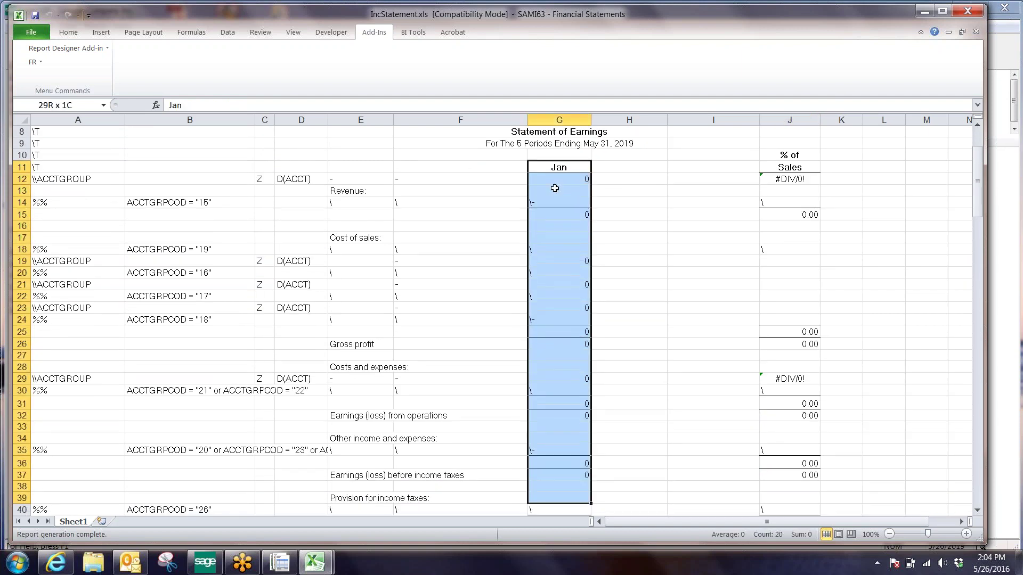
key("shift+Down")
key("shift+Down")
key("shift+Down")
key("shift+Down")
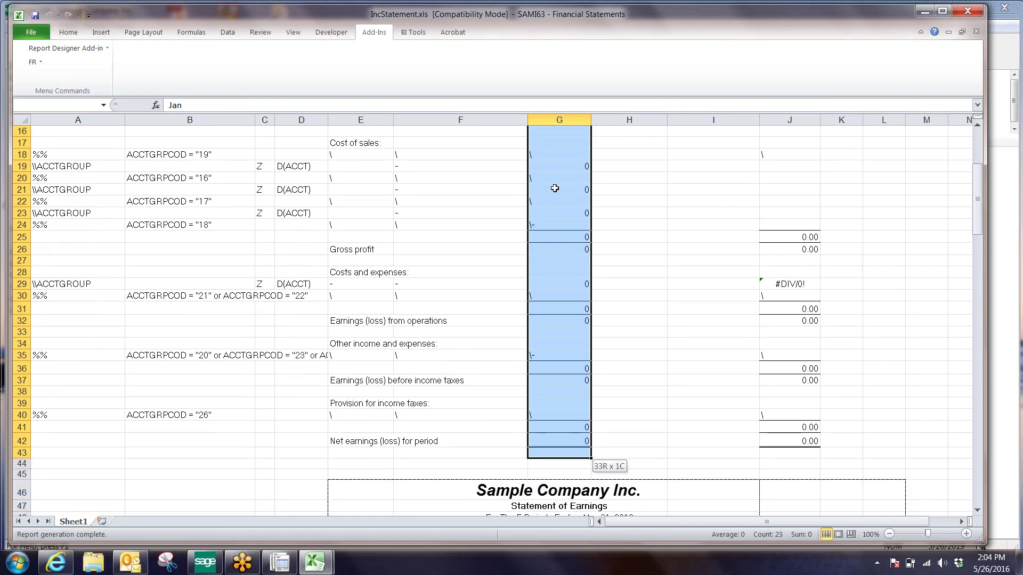
key("shift+Up")
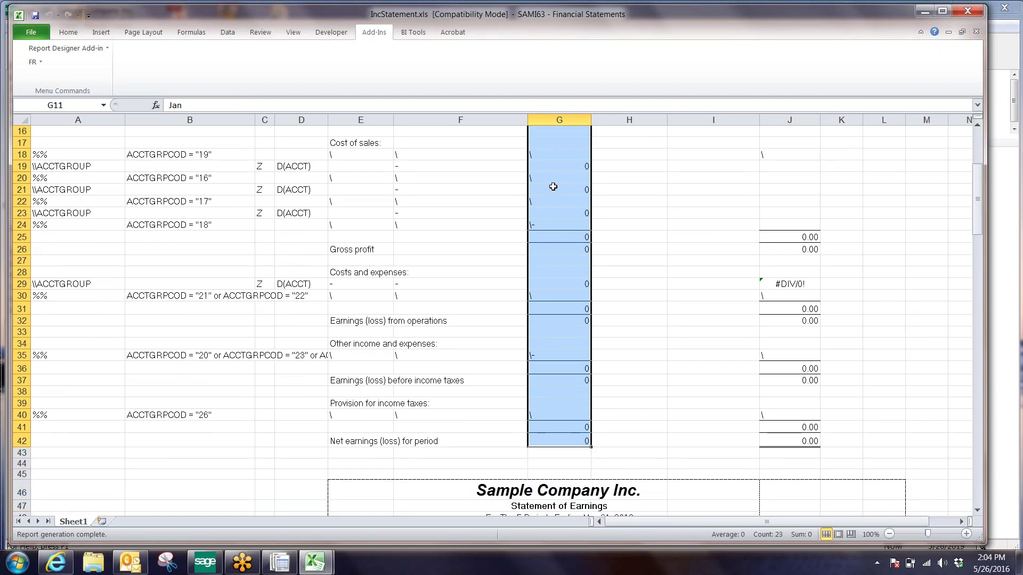
right_click(555, 188)
left_click(589, 210)
scroll(638, 255, "up", 5)
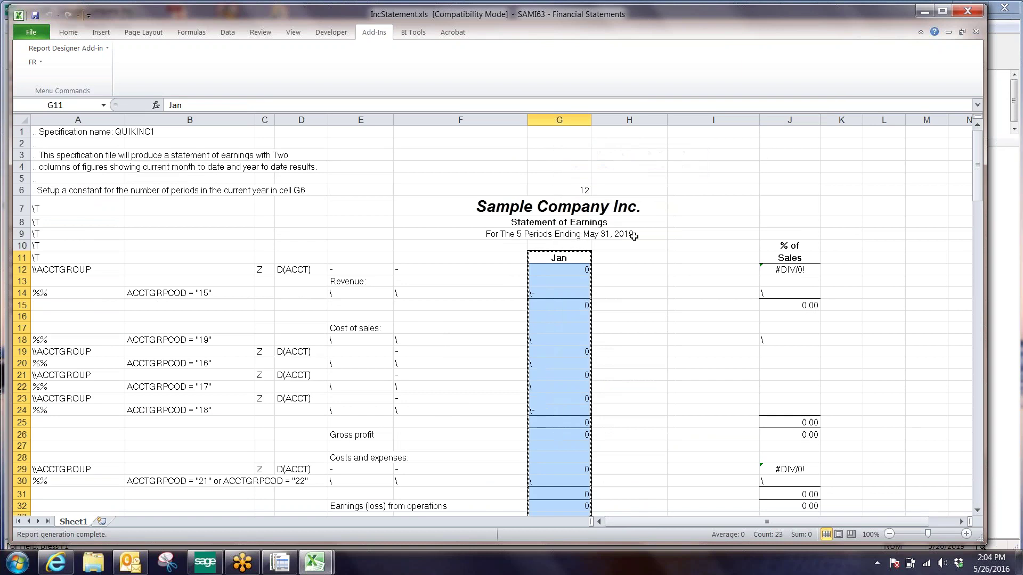
left_click(638, 256)
right_click(639, 256)
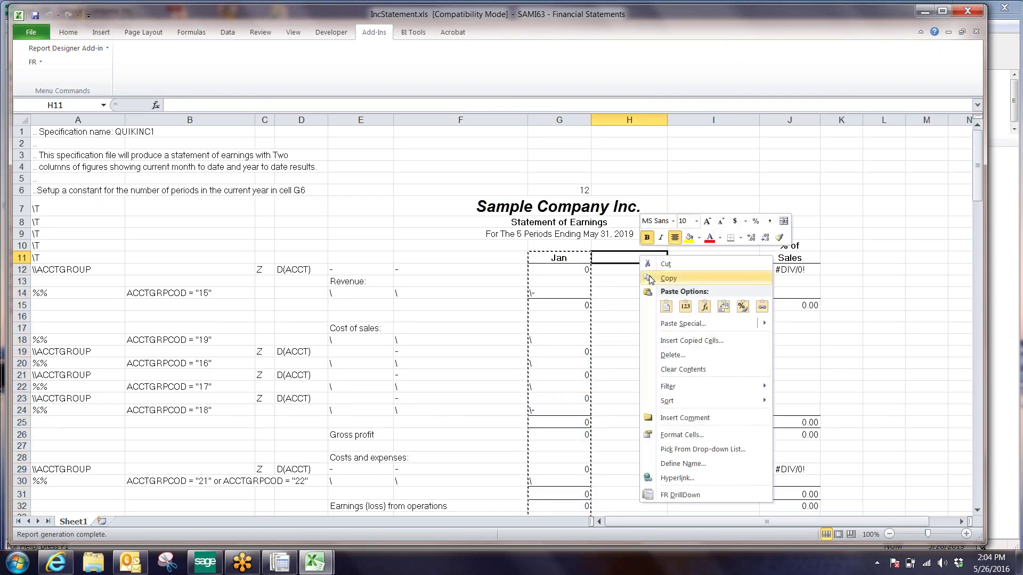
left_click(666, 306)
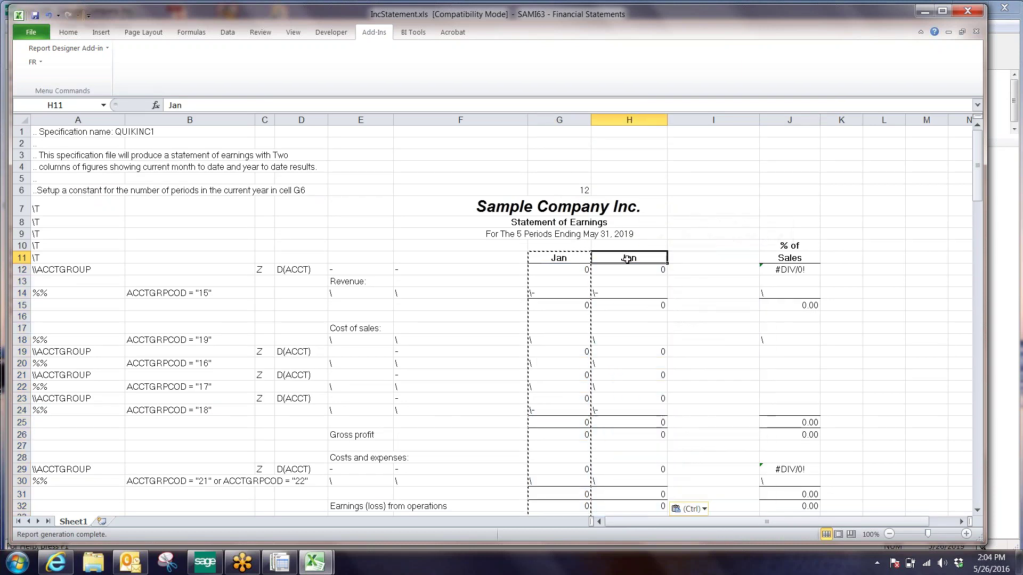
Rename the heading in H11 as Feb and edit the period number in the FRTRNA formula of cell H12
left_click(627, 258)
type("Feb")
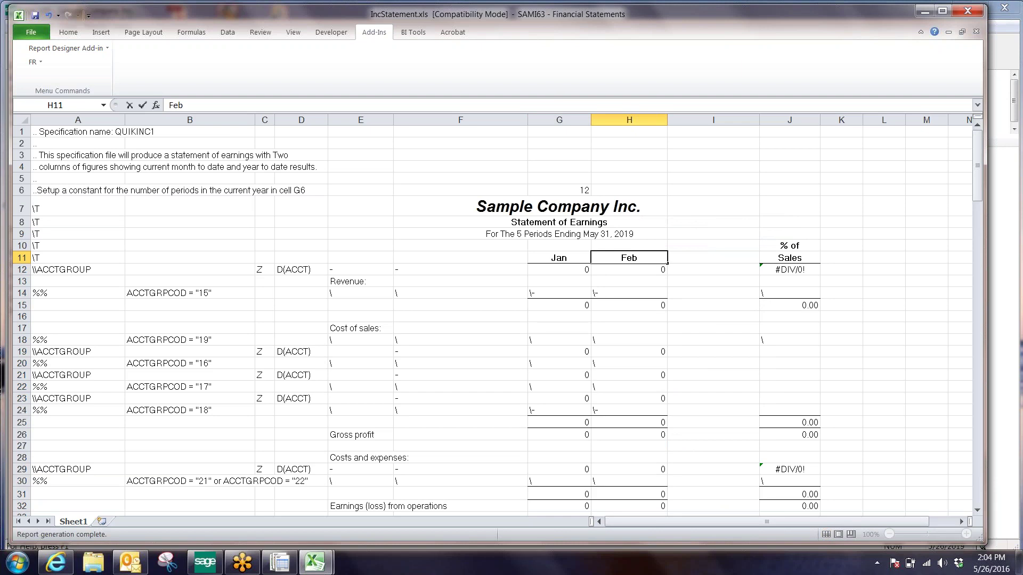
key("Return")
key("Down")
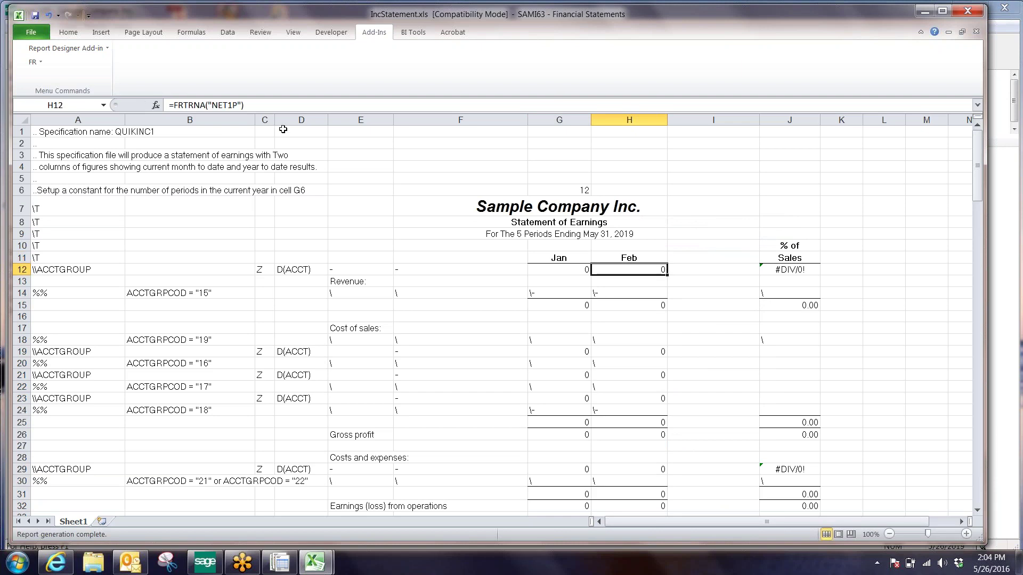
key("F2")
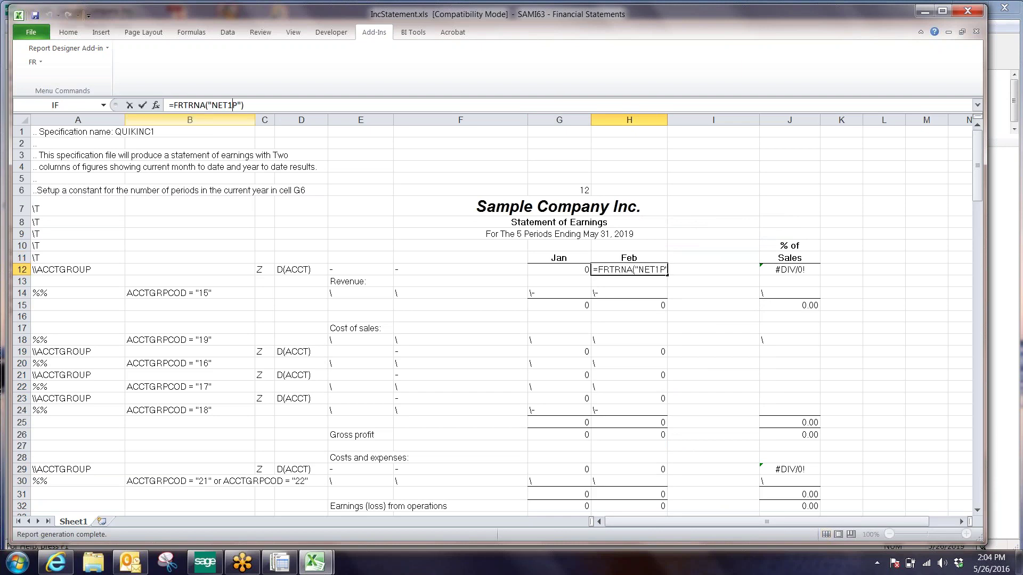
key("BackSpace")
key("Return")
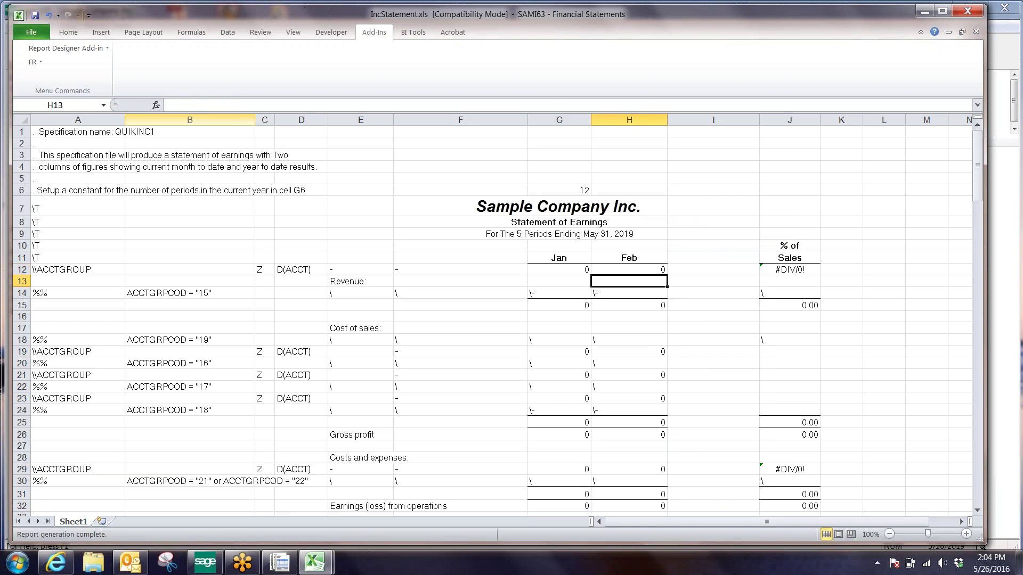
Edit the period number in the FRTRNA formula of cell H29 on the Costs and expenses default row
scroll(723, 391, "down", 4)
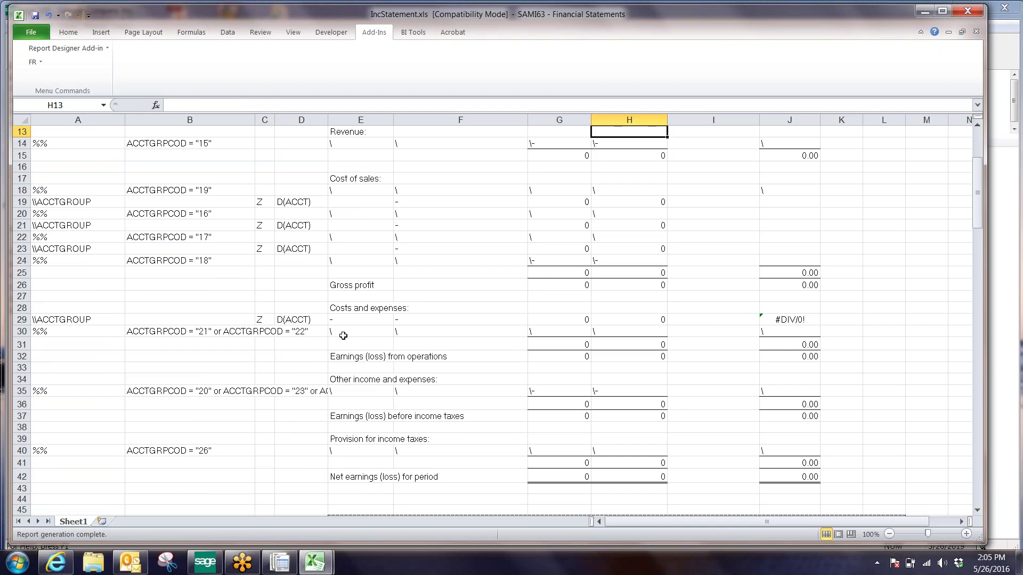
left_click(657, 320)
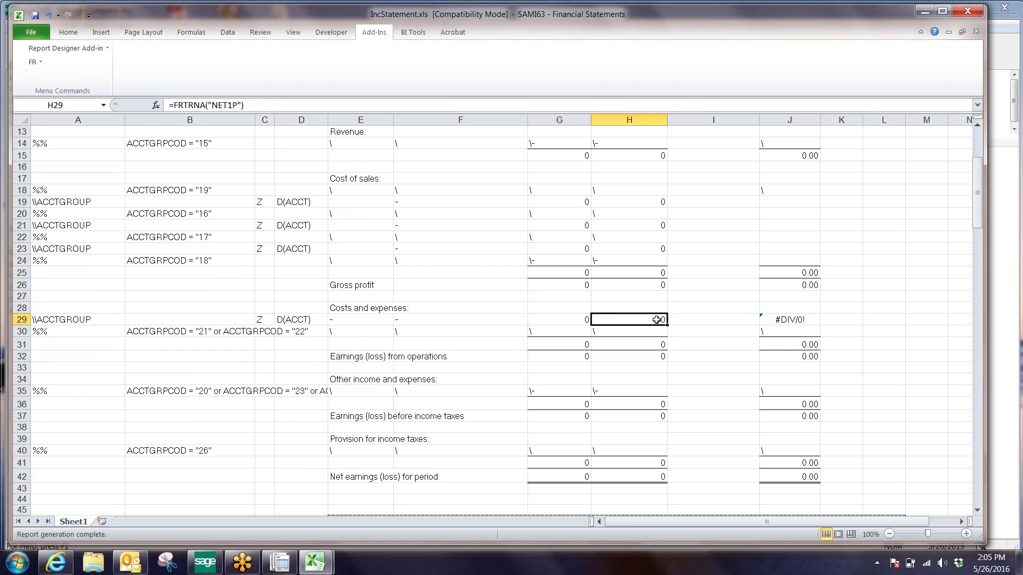
left_click(230, 105)
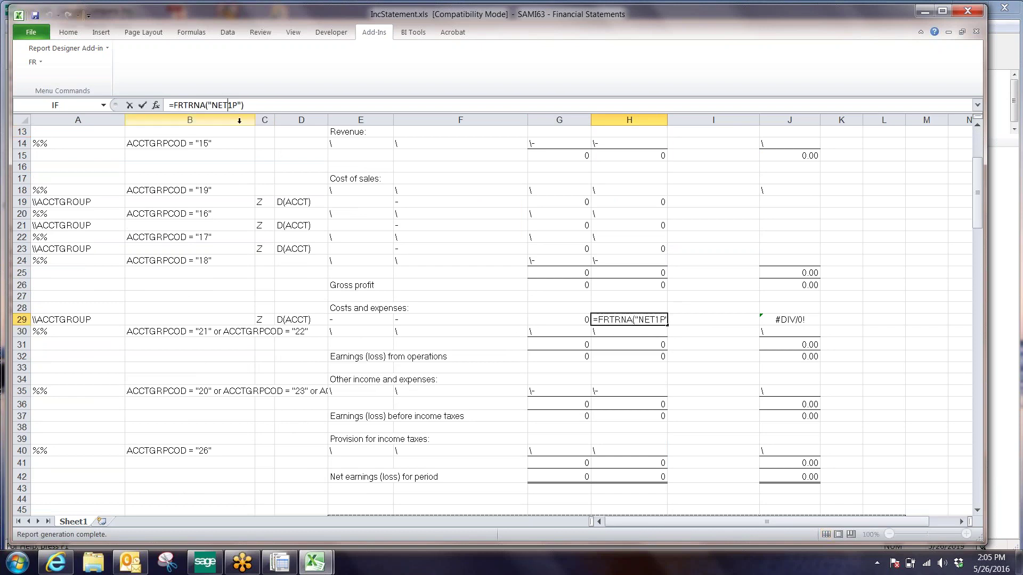
key("BackSpace")
type("1")
key("Return")
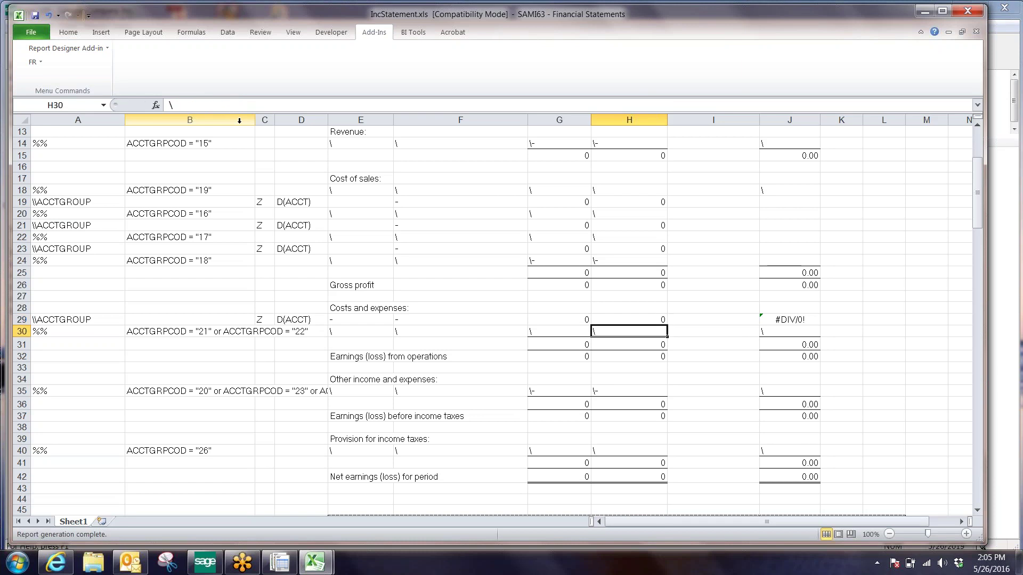
scroll(866, 216, "up", 3)
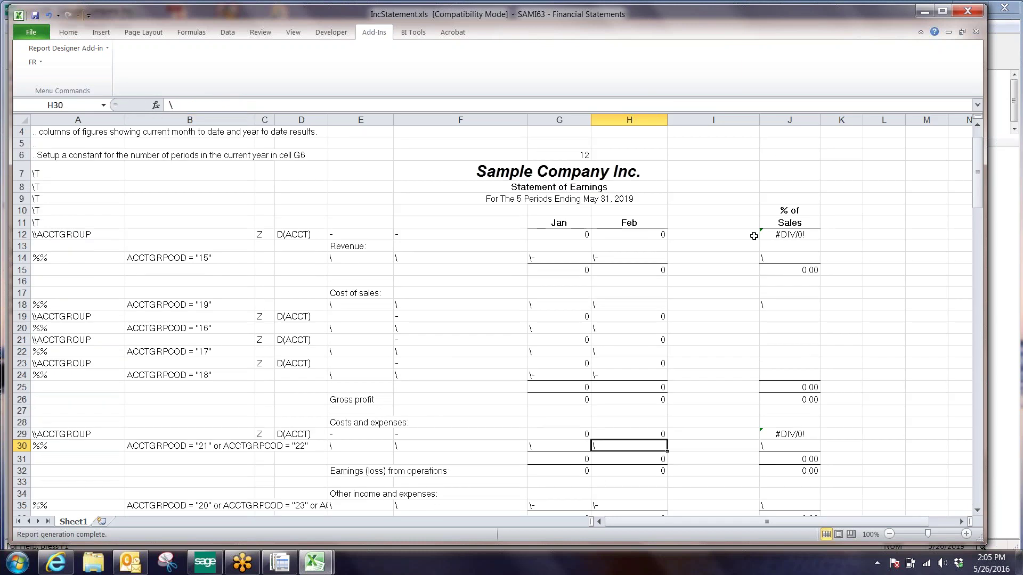
Generate the statement of earnings with FR View using the current options and review the Jan and Feb columns
left_click(33, 62)
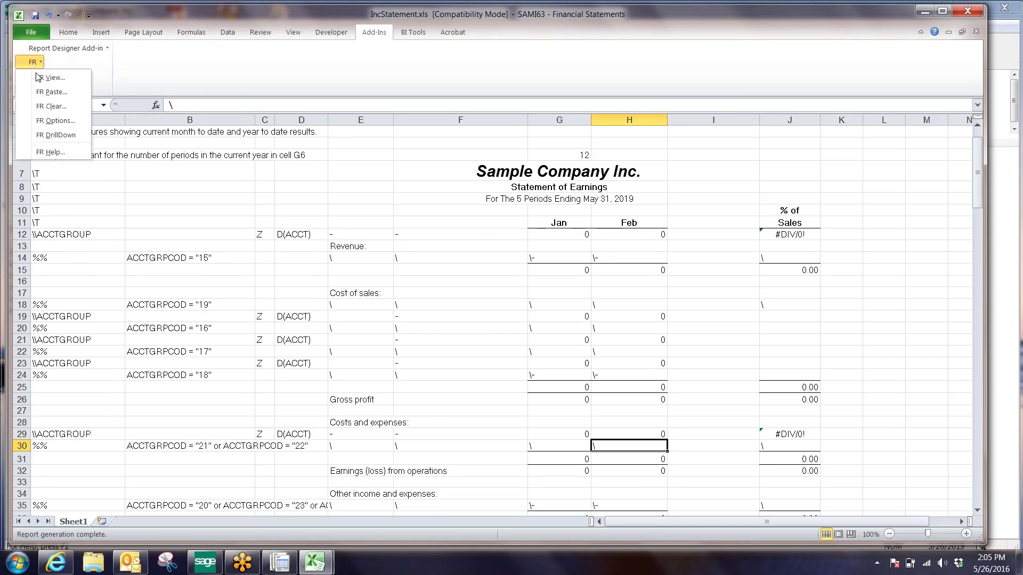
left_click(39, 77)
left_click(337, 429)
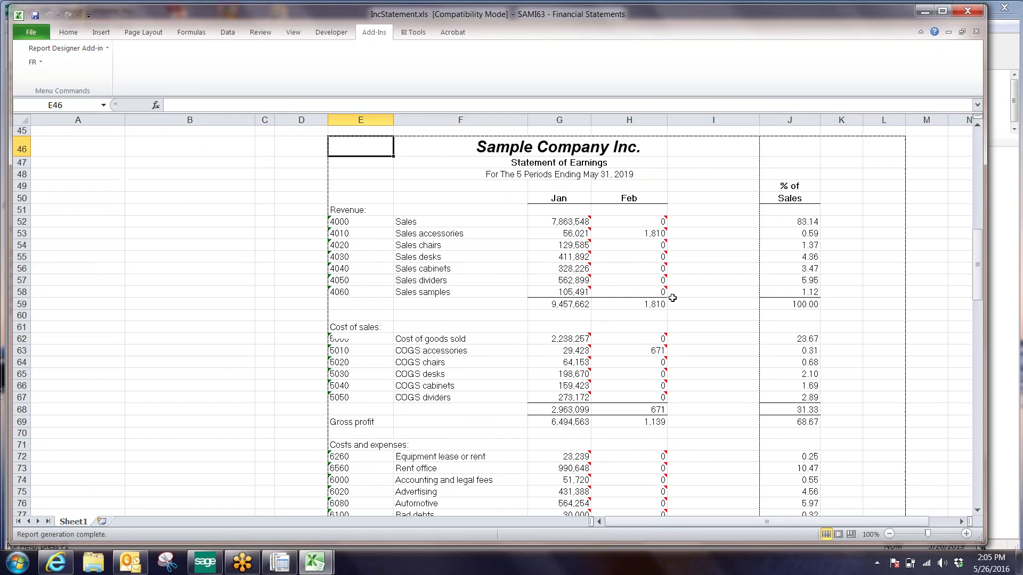
scroll(672, 298, "down", 9)
scroll(666, 263, "up", 8)
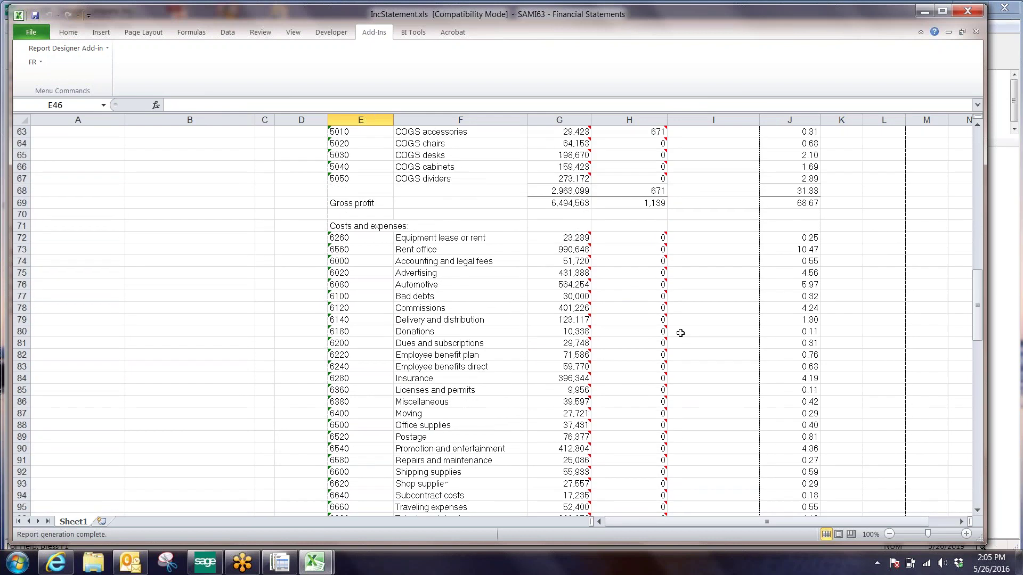
Copy the Feb specification column H11:H42 into column I starting at I11
scroll(681, 333, "up", 16)
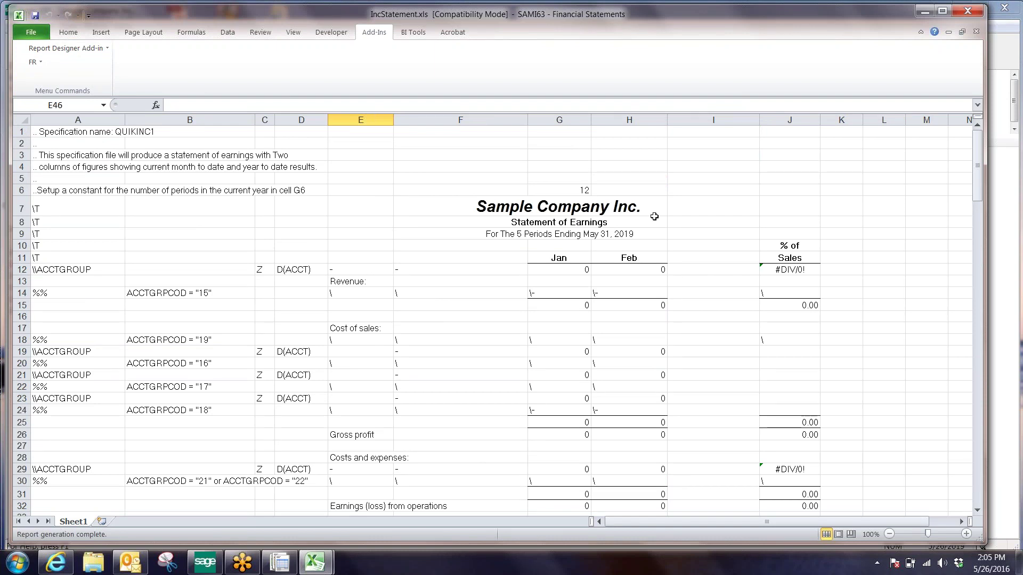
left_click(646, 260)
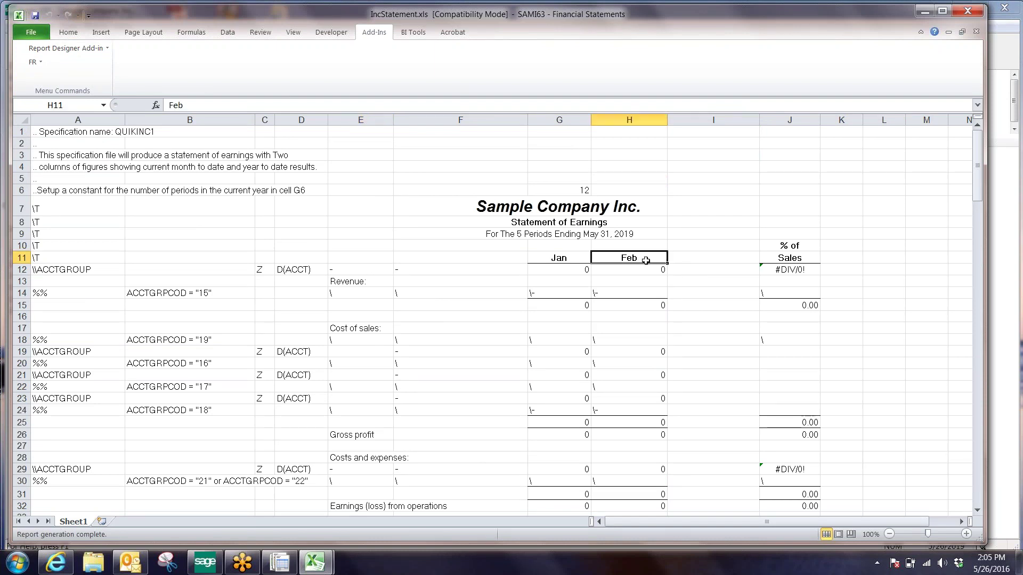
key("Down")
left_click(645, 260)
key("shift+Down")
key("shift+Down")
key("shift+Down")
key("shift+Down")
key("shift+Down")
key("shift+Down")
key("shift+Down")
key("shift+Down")
key("shift+Down")
key("shift+Down")
key("shift+Down")
key("shift+Down")
key("shift+Down")
key("shift+Down")
key("shift+Down")
key("shift+Down")
key("shift+Down")
key("shift+Down")
key("shift+Down")
key("shift+Down")
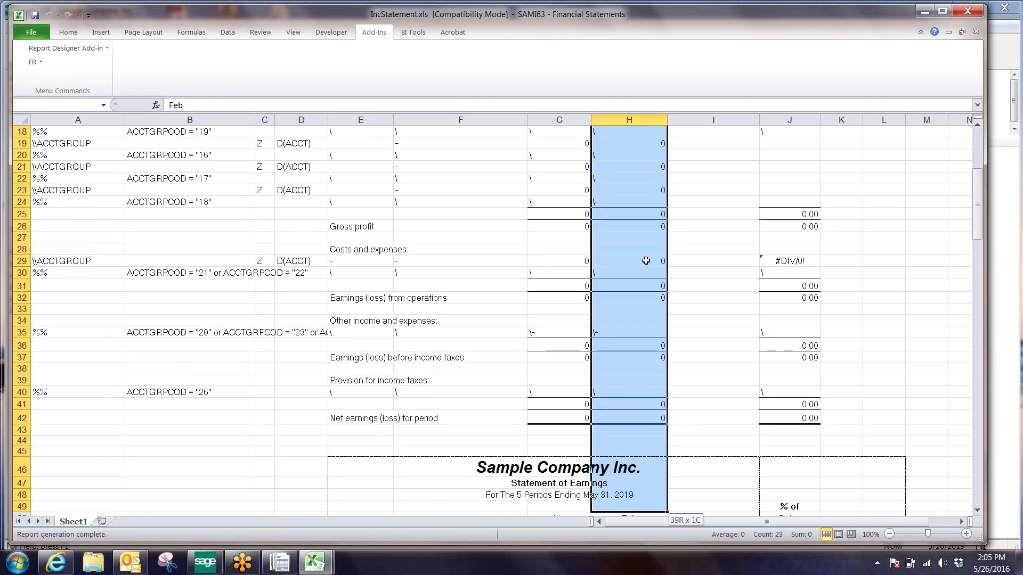
key("shift+Up")
key("shift+Up")
key("shift+Up")
key("shift+Up")
key("shift+Up")
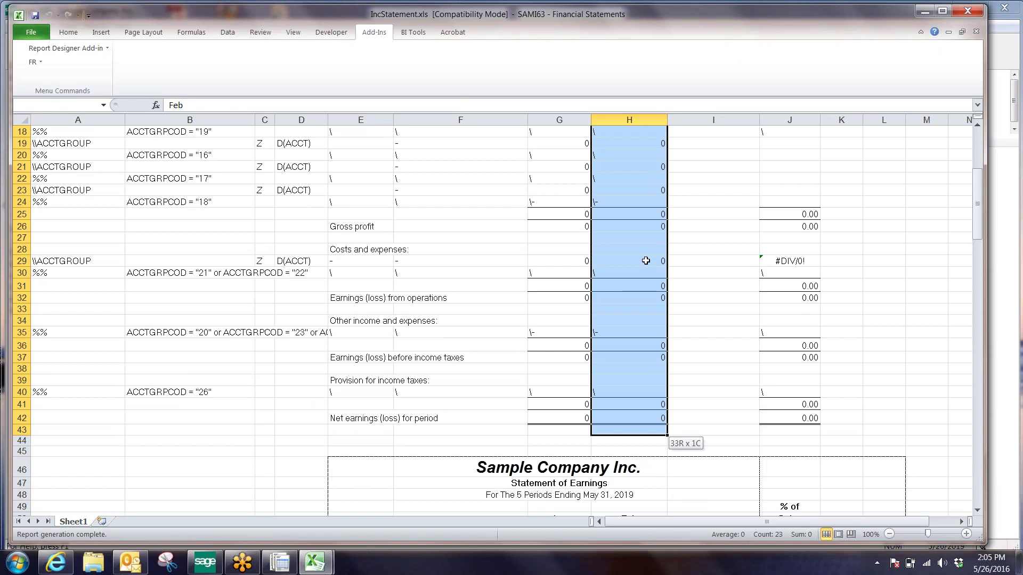
key("shift+Up")
right_click(646, 260)
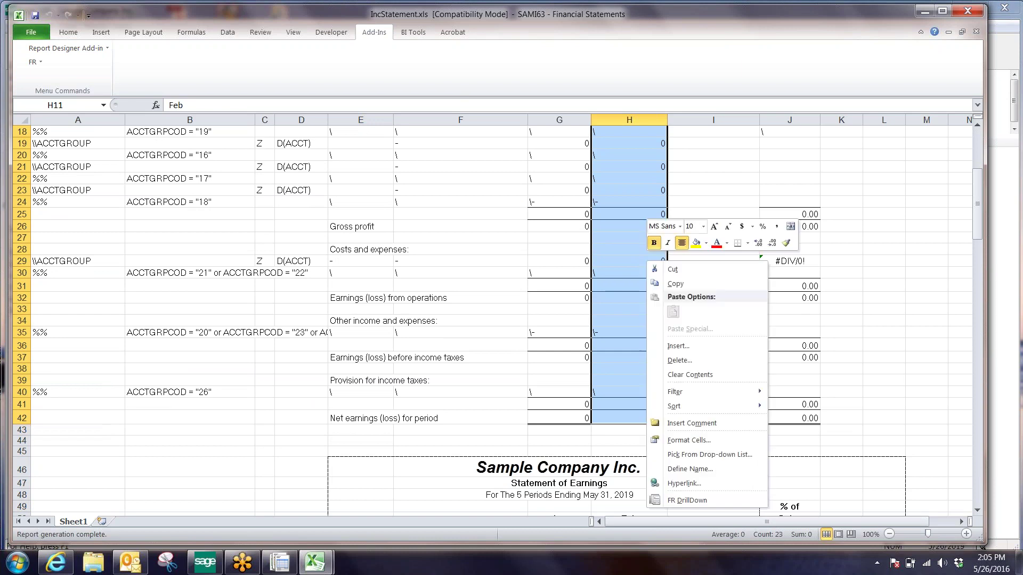
left_click(684, 281)
left_click(711, 257)
right_click(715, 257)
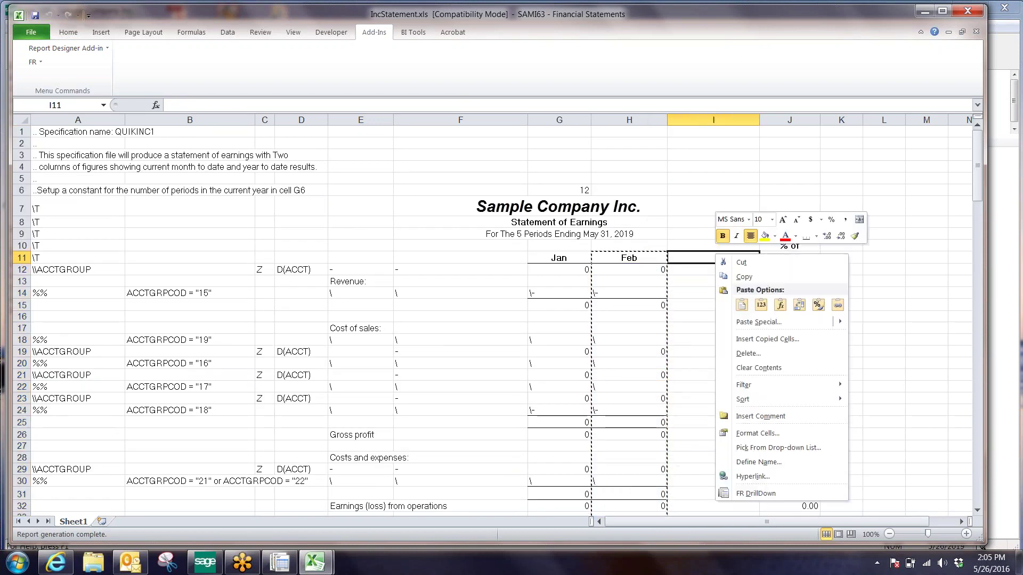
left_click(741, 306)
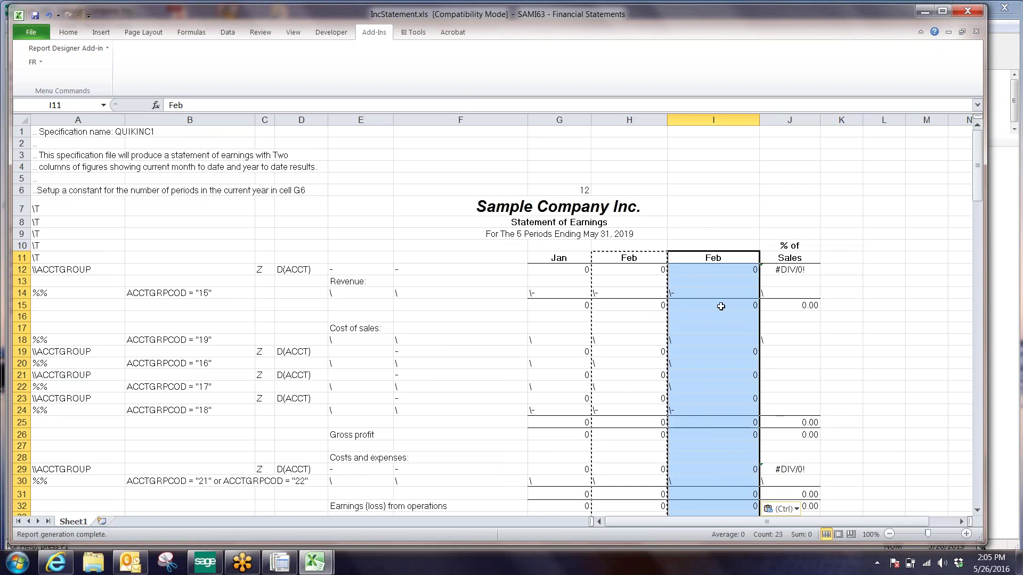
key("Escape")
Rename the copied column heading in I11 to Mar and change the I12 formula to =FRTRNA("NET3P")
left_click(719, 257)
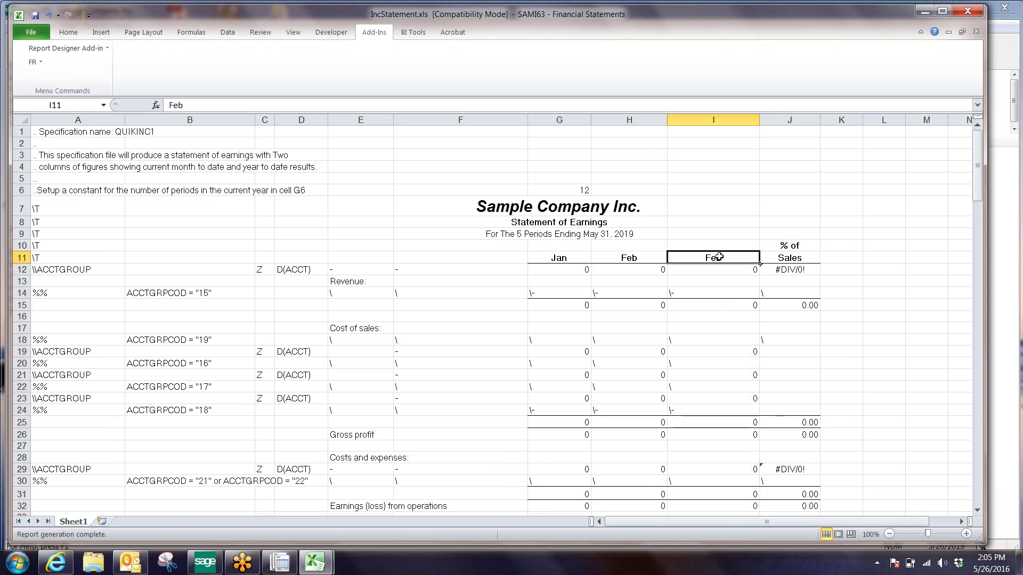
type("Mar")
key("Return")
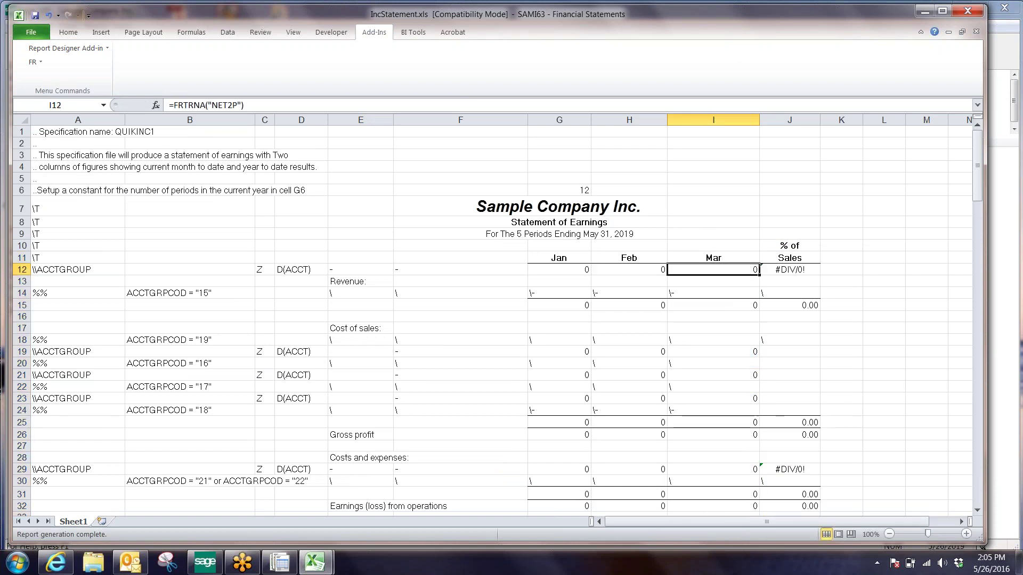
left_click(231, 105)
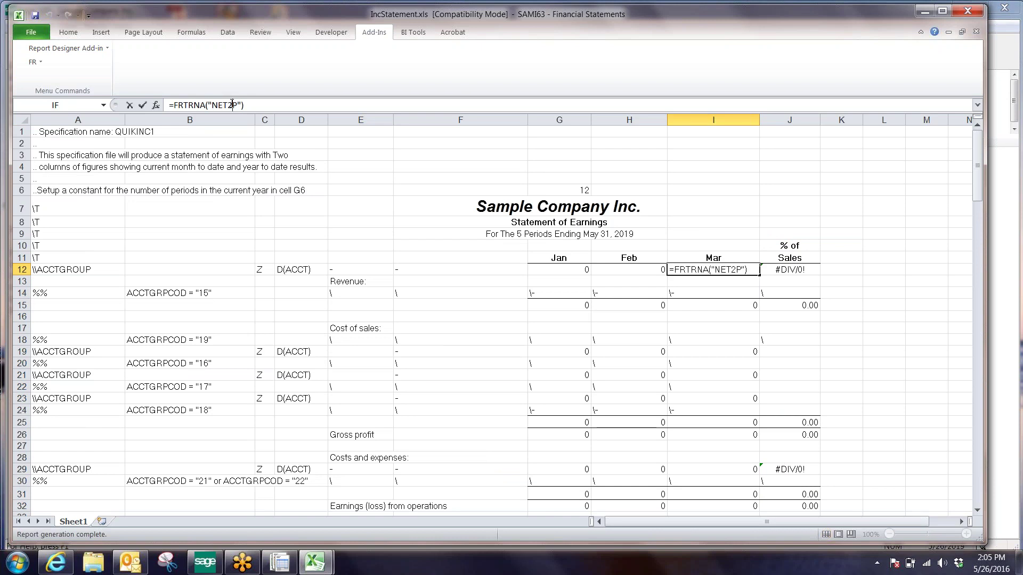
key("BackSpace")
type("3")
key("Return")
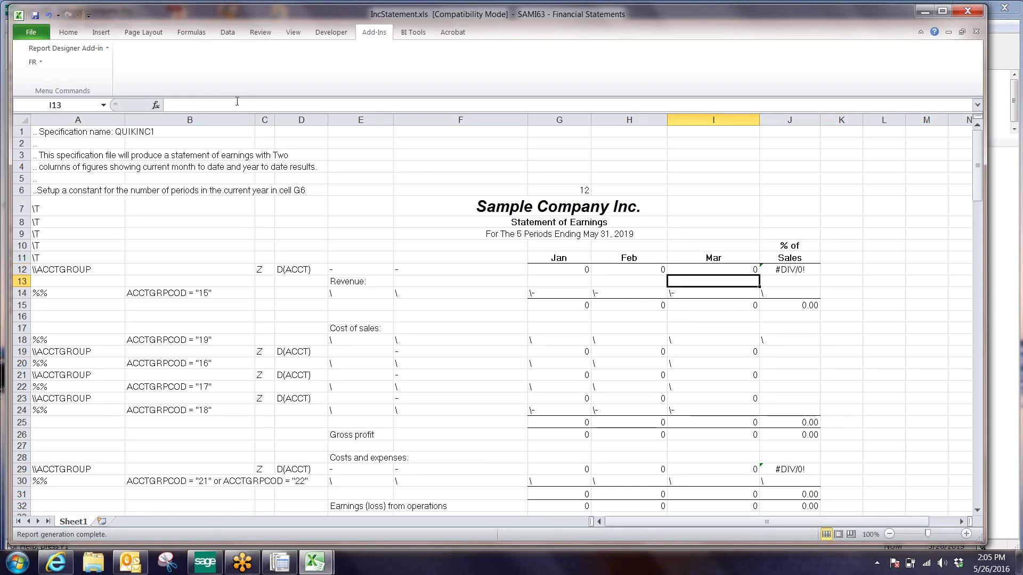
Change the Mar formula for costs and expenses in I29 to =FRTRNA("NET3P")
scroll(729, 459, "down", 3)
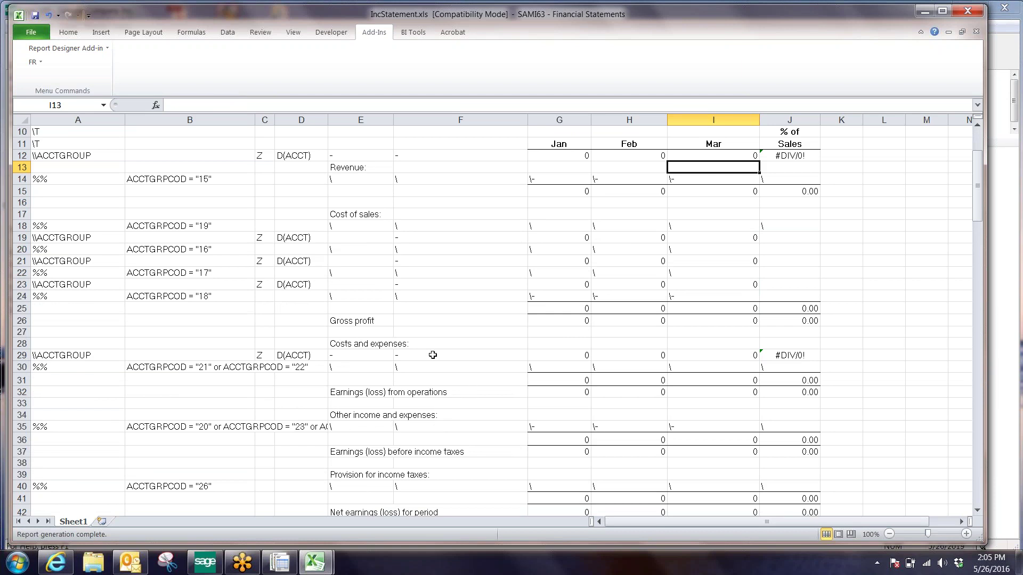
left_click(719, 355)
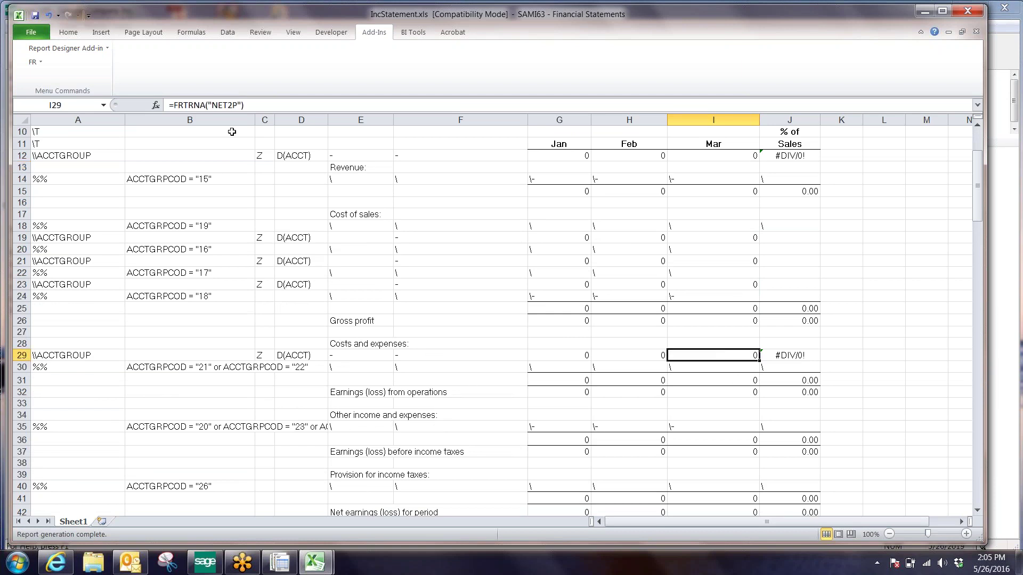
left_click(232, 105)
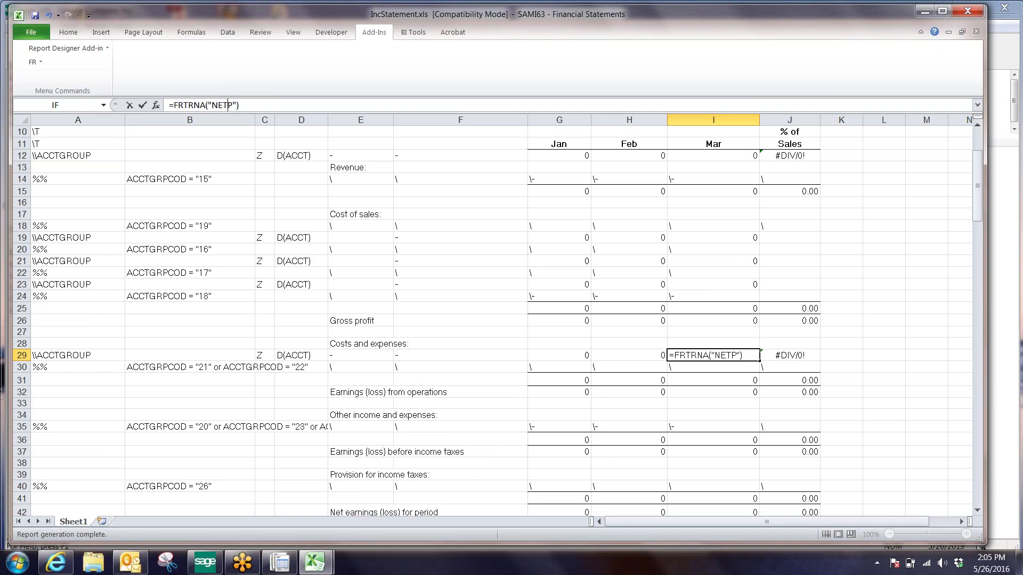
key("Return")
scroll(310, 232, "up", 3)
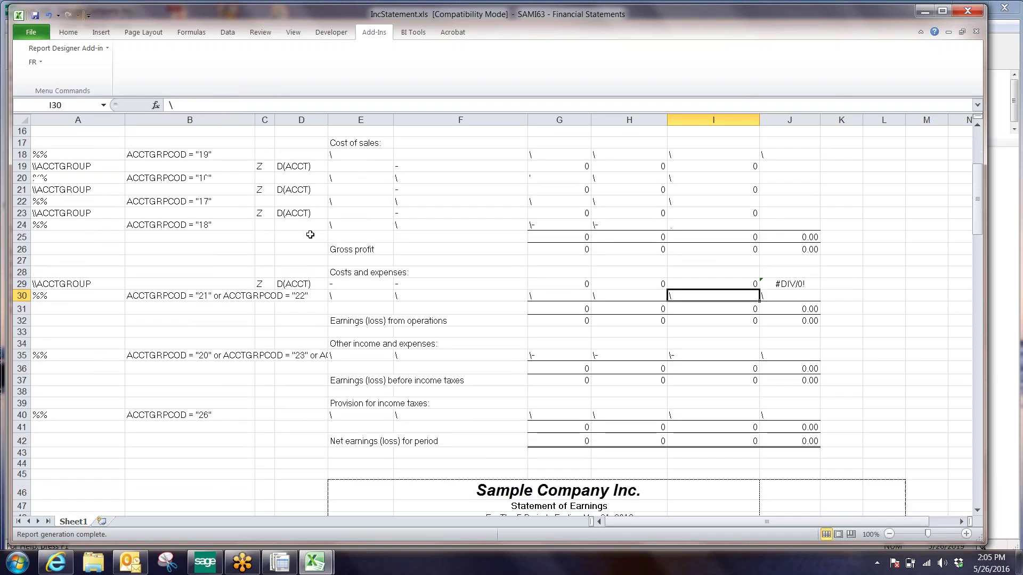
Generate the statement with FR View for year/period 2019-05 and review the Jan, Feb and Mar columns
left_click(33, 62)
left_click(48, 104)
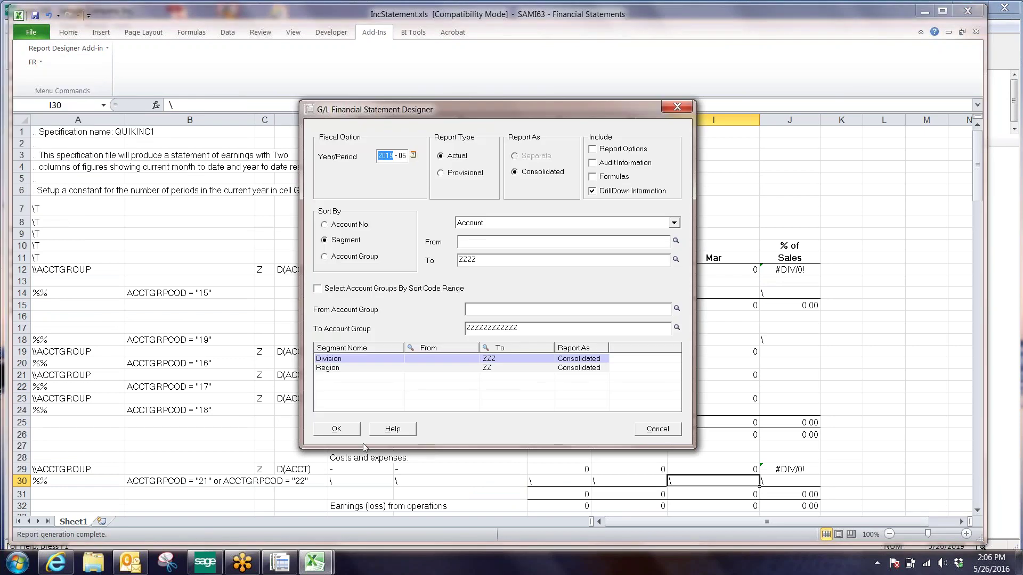
left_click(342, 431)
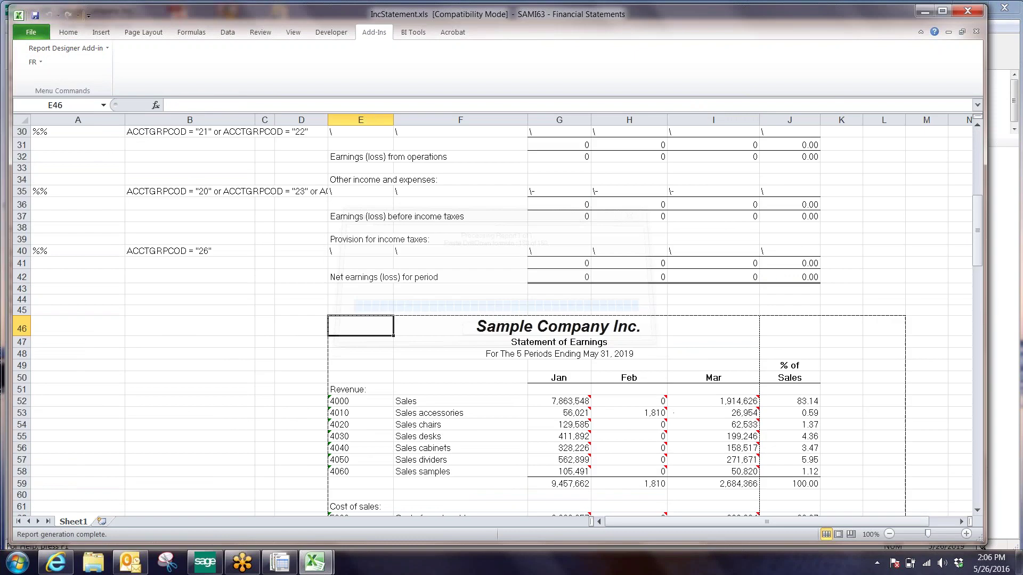
scroll(623, 162, "down", 6)
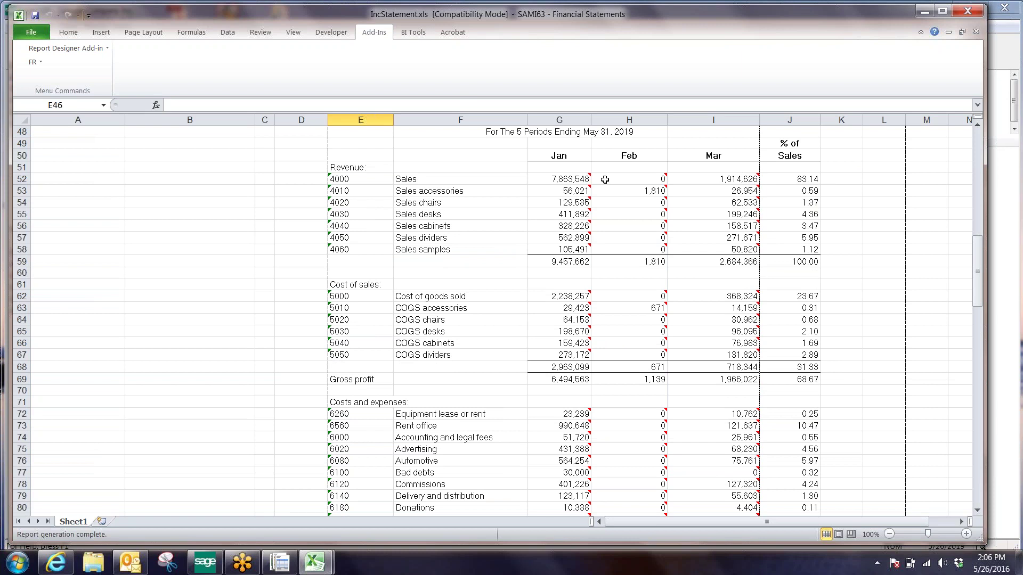
scroll(721, 298, "down", 8)
scroll(727, 298, "up", 7)
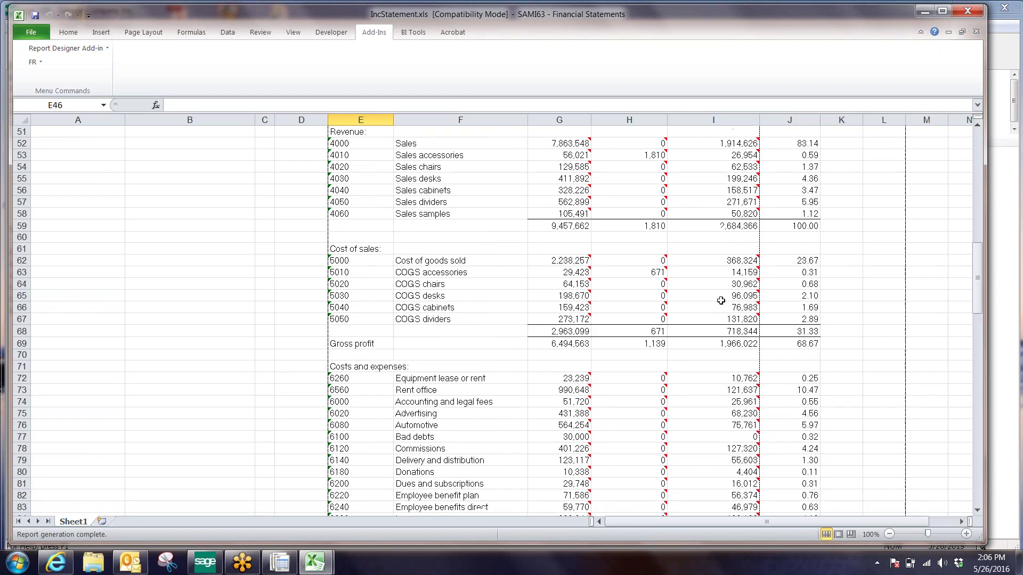
scroll(797, 178, "up", 1)
Examine the % of Sales revenue figures, the January revenue total, and the Sales accessories amounts for Jan, Feb and Mar
left_click_drag(798, 179, 798, 261)
left_click(584, 262)
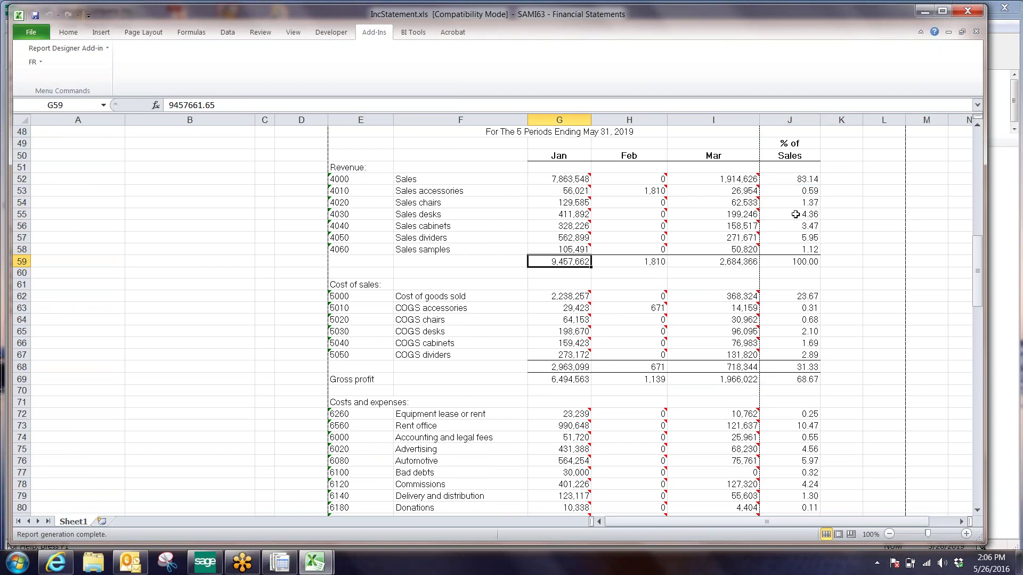
left_click_drag(979, 266, 980, 257)
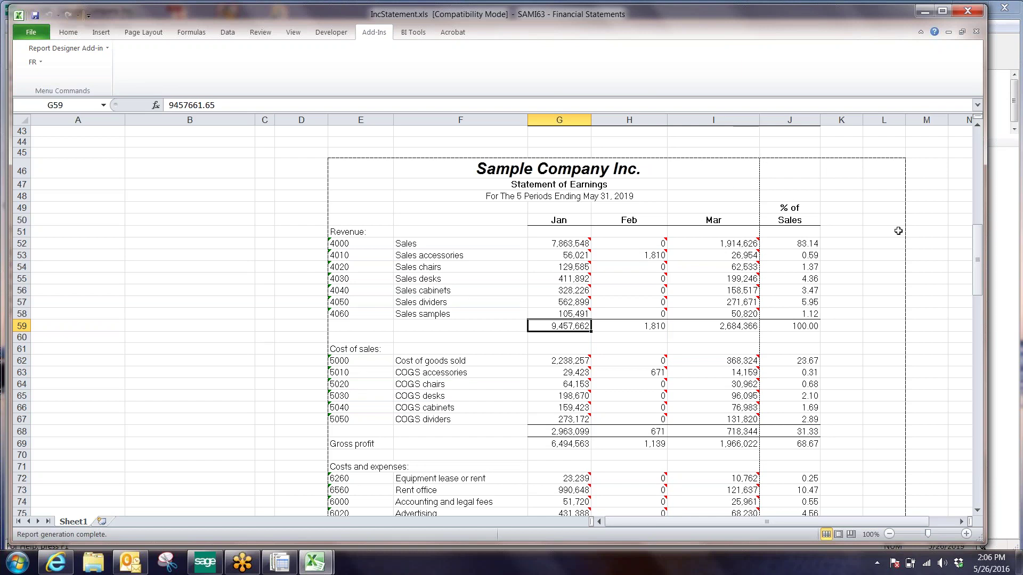
left_click_drag(977, 240, 978, 235)
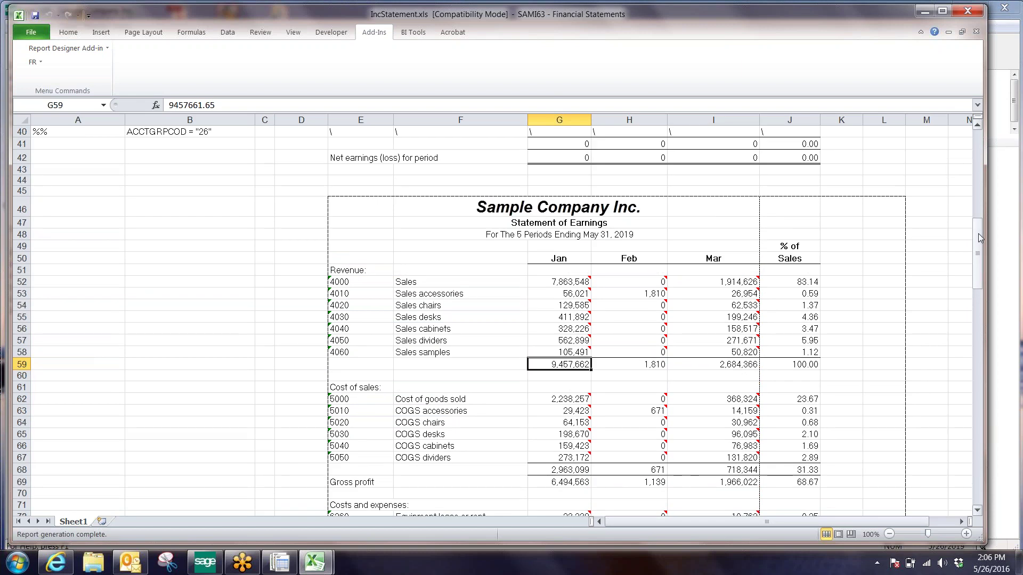
left_click_drag(978, 238, 978, 232)
left_click(581, 316)
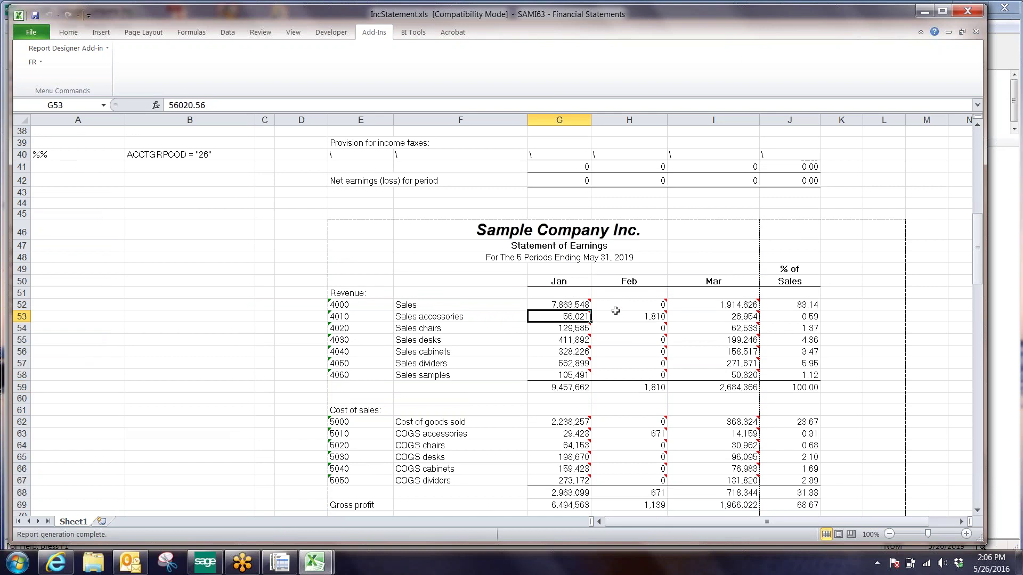
left_click(618, 317)
left_click(726, 317)
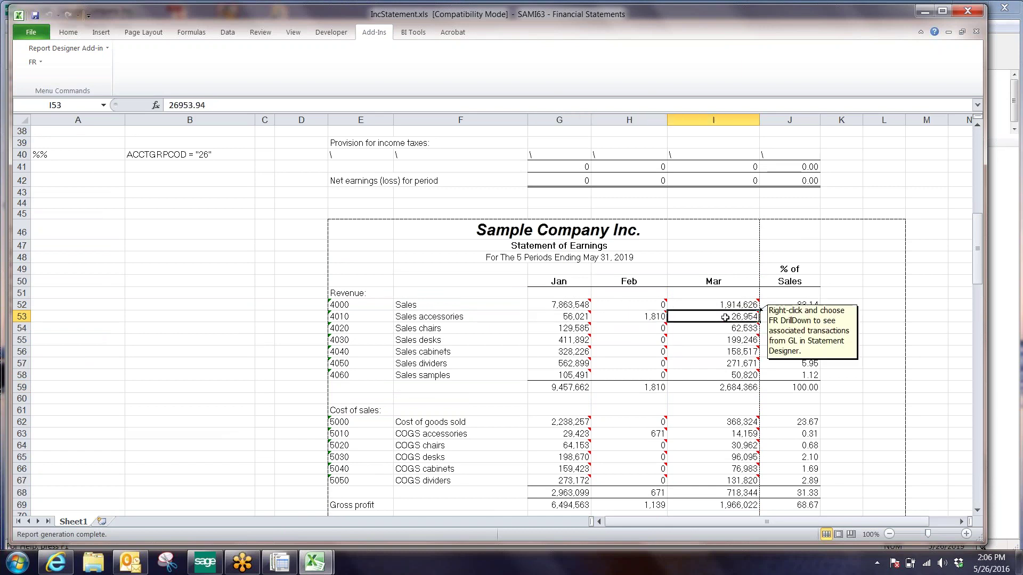
Regenerate the statement with FR View for year/period 2019-02 and review the monthly columns
left_click(33, 62)
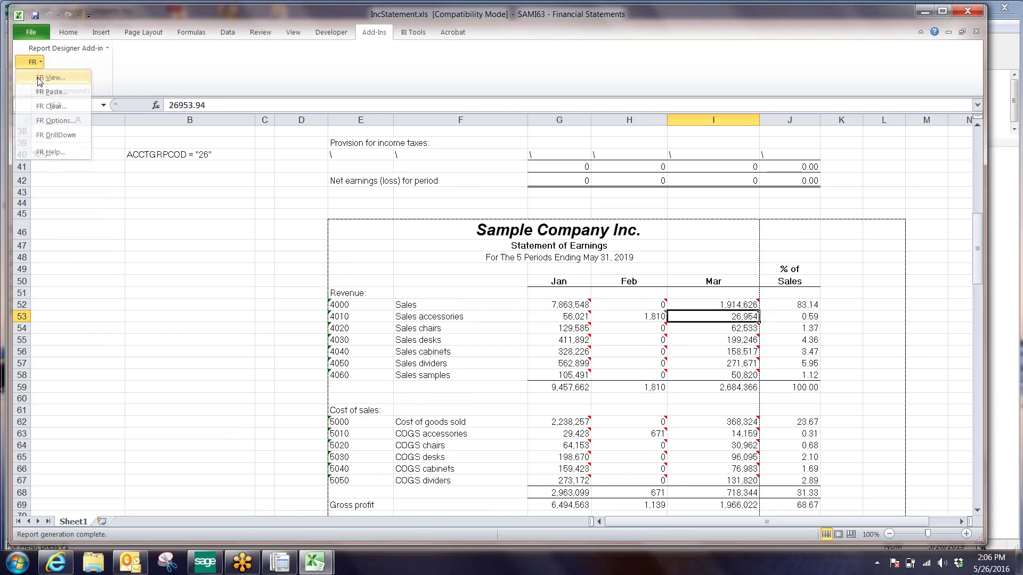
left_click(50, 78)
left_click(413, 155)
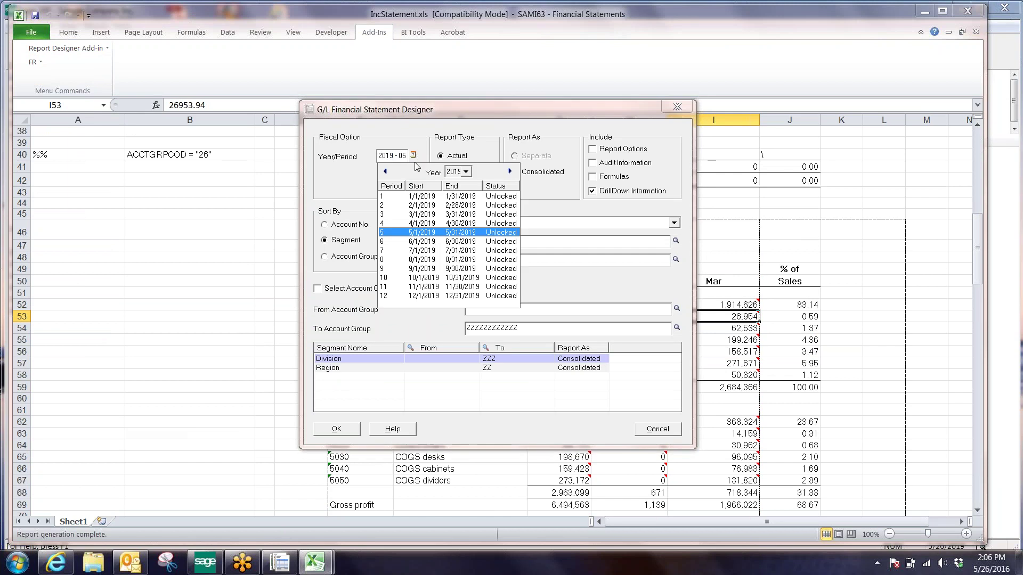
left_click(417, 206)
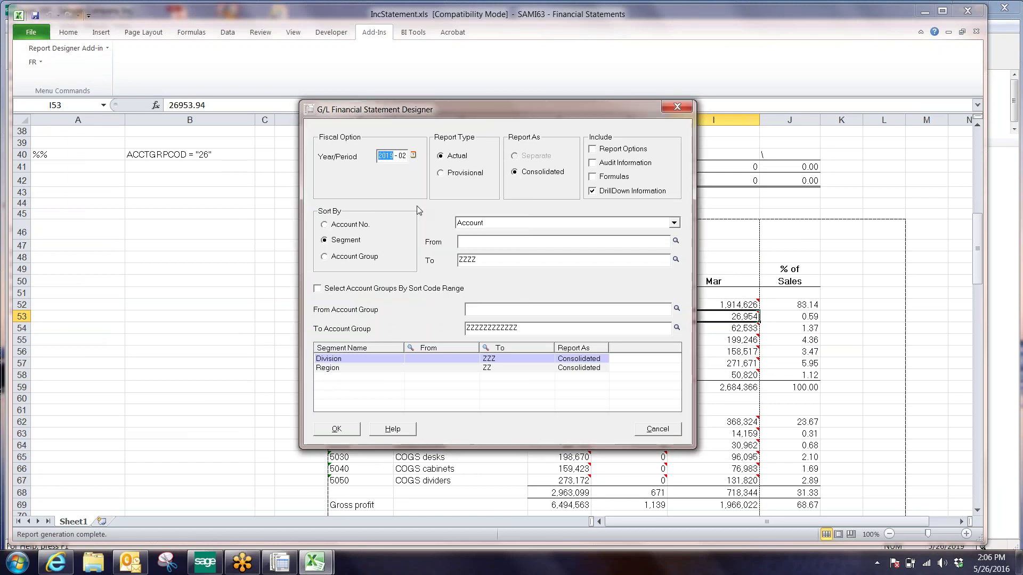
left_click(336, 434)
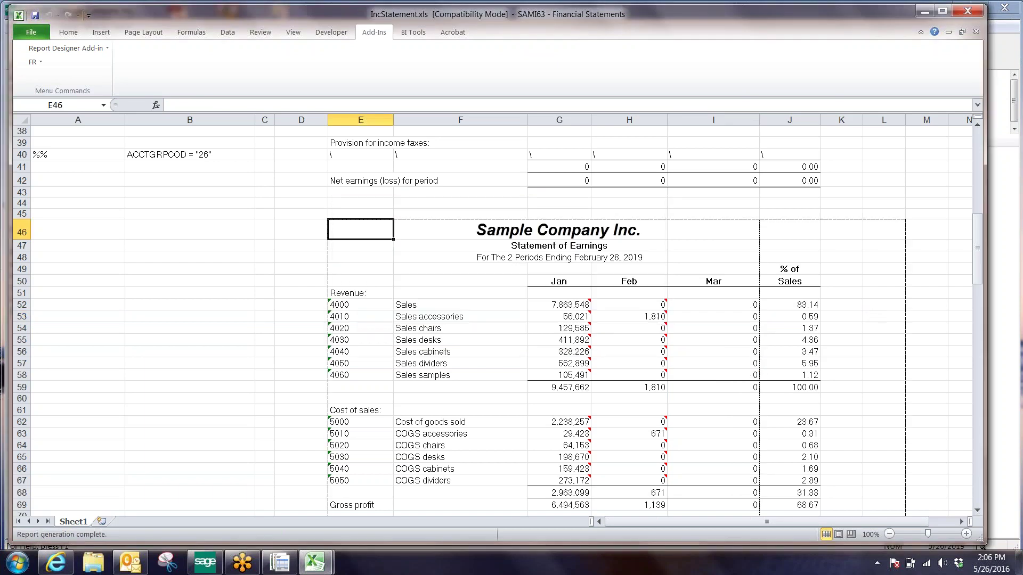
scroll(847, 301, "down", 2)
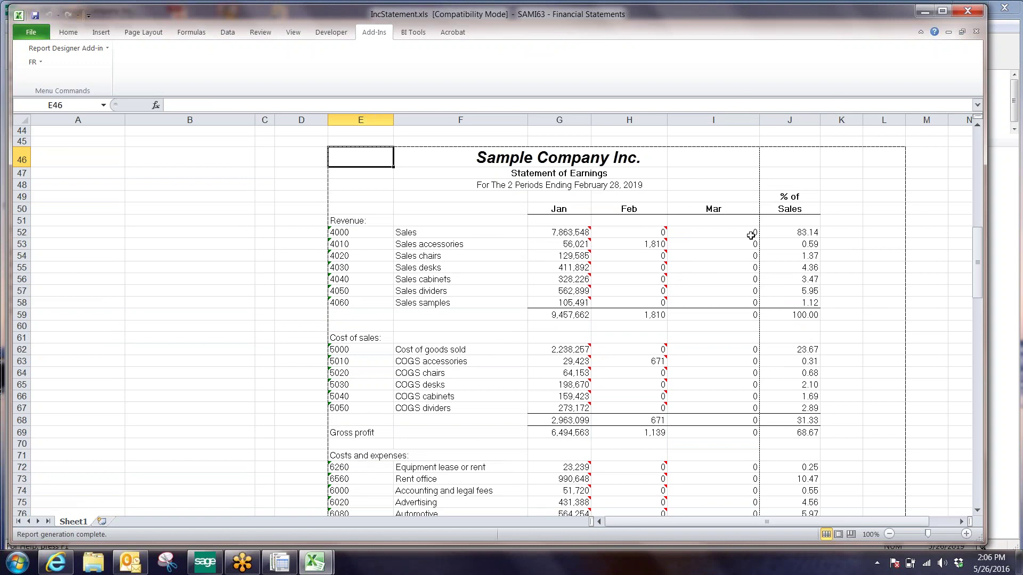
scroll(738, 231, "up", 2)
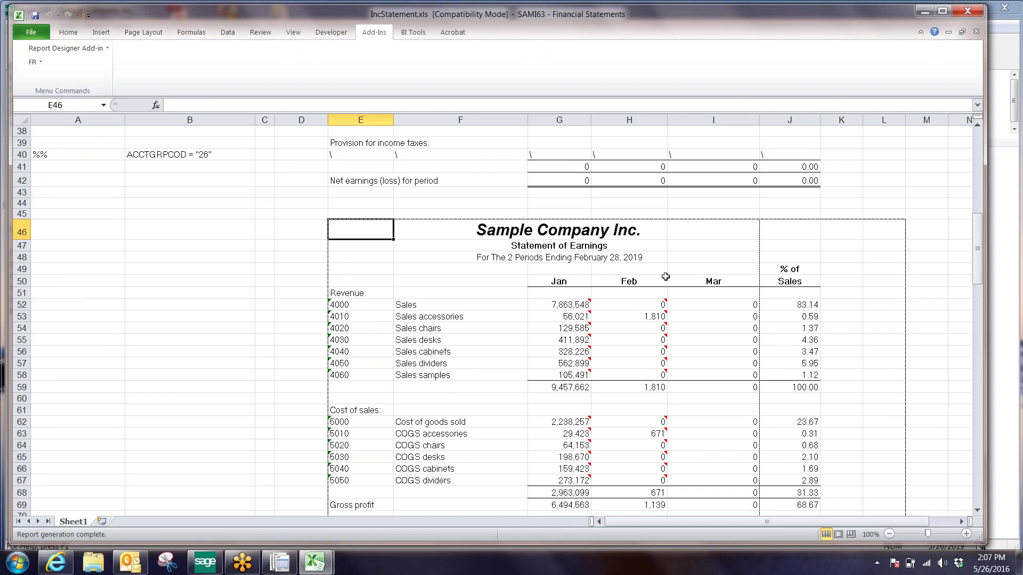
left_click(32, 62)
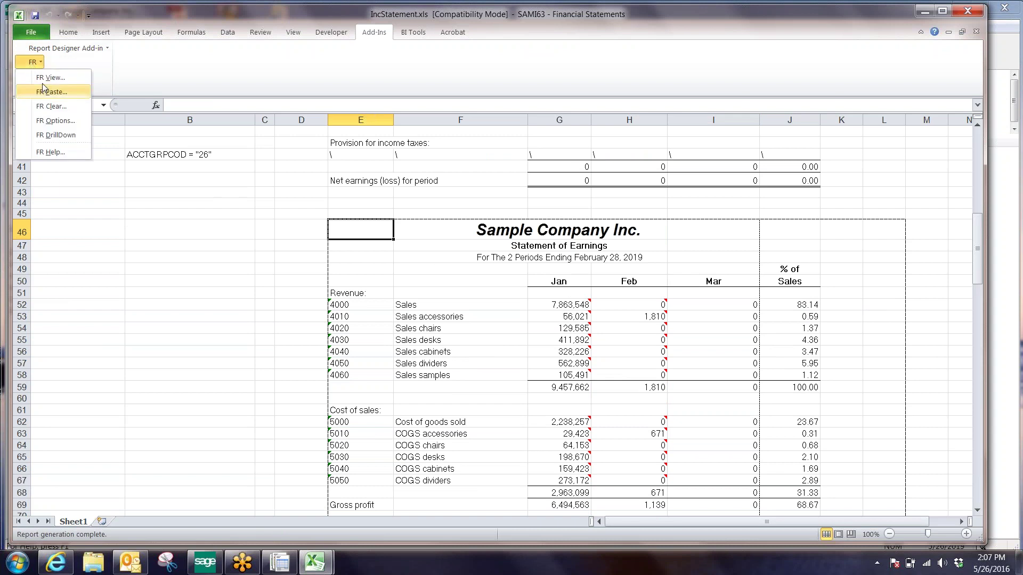
left_click(47, 78)
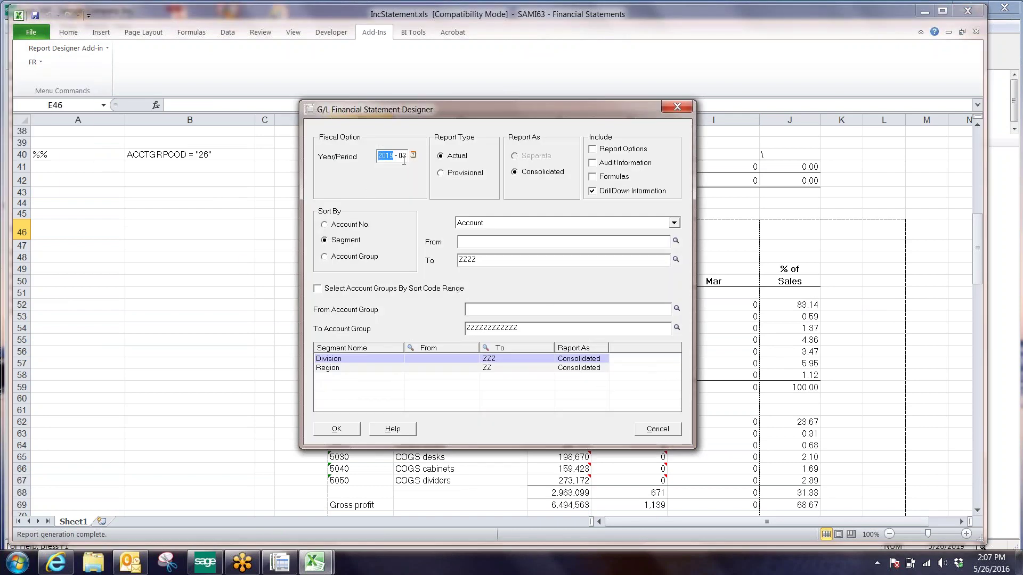
key("Tab")
left_click(657, 429)
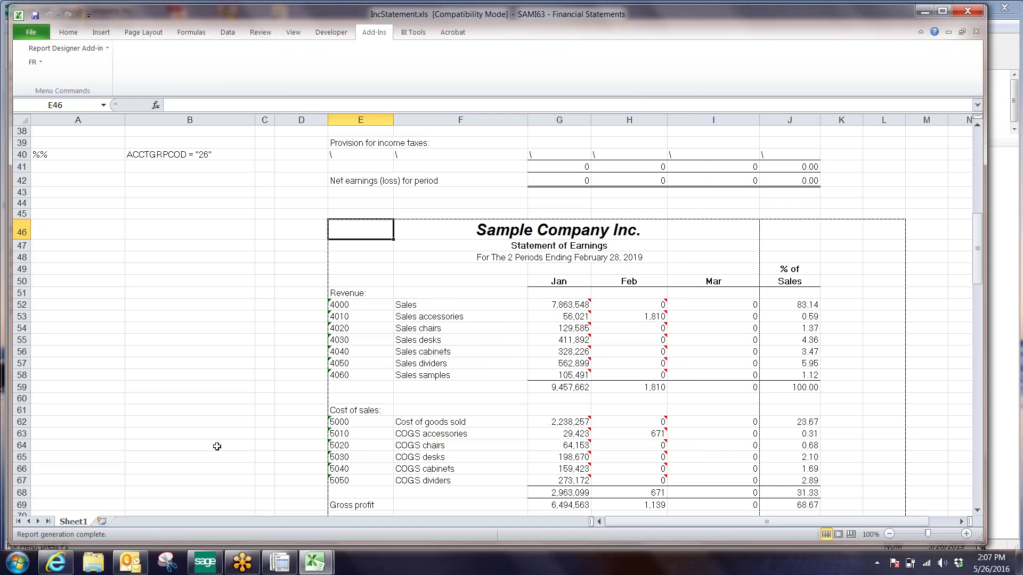
Insert a blank column J between the Mar and % of Sales columns of the specification
scroll(566, 336, "down", 1)
mouse_move(566, 336)
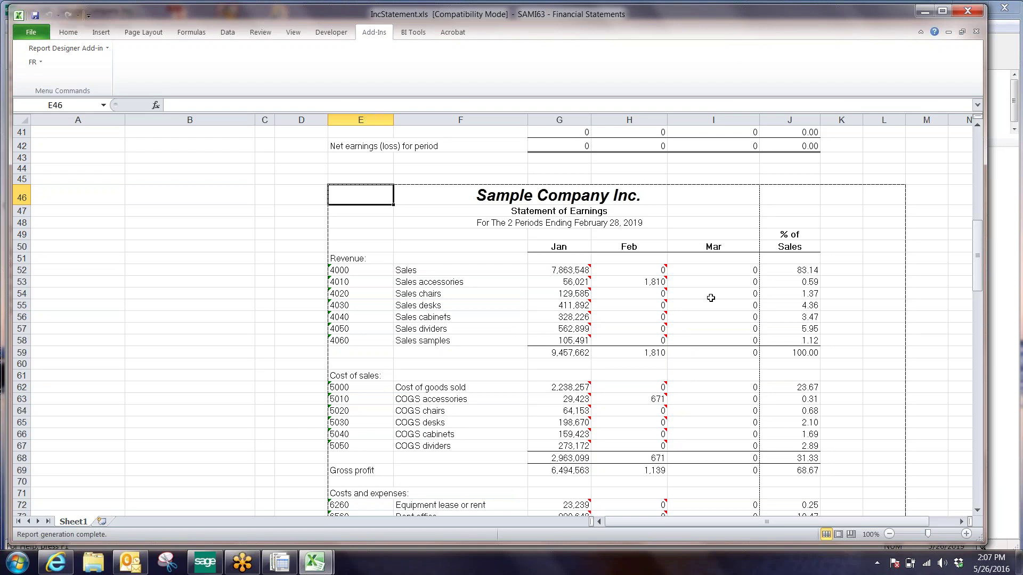
scroll(739, 326, "up", 1)
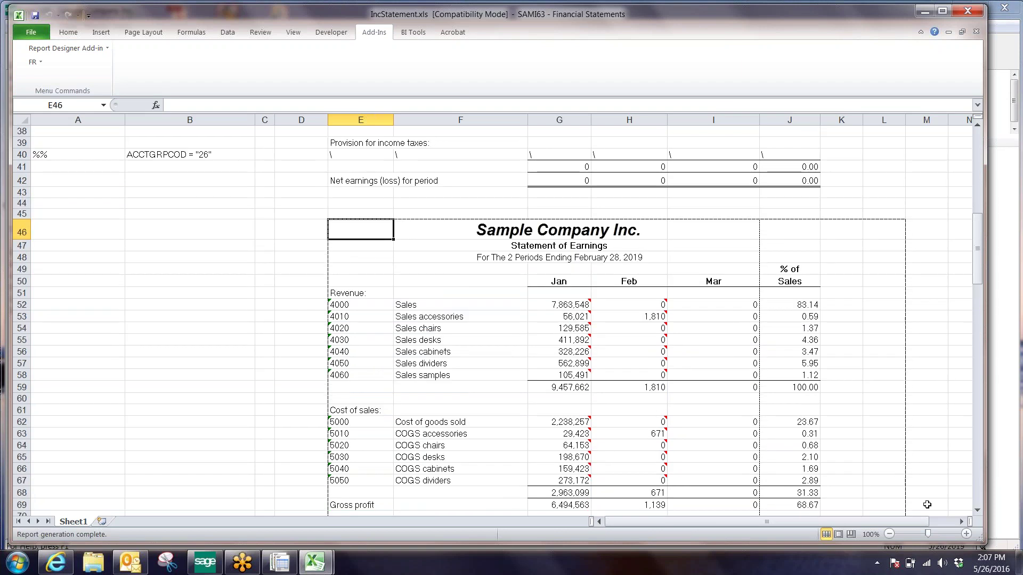
left_click(961, 522)
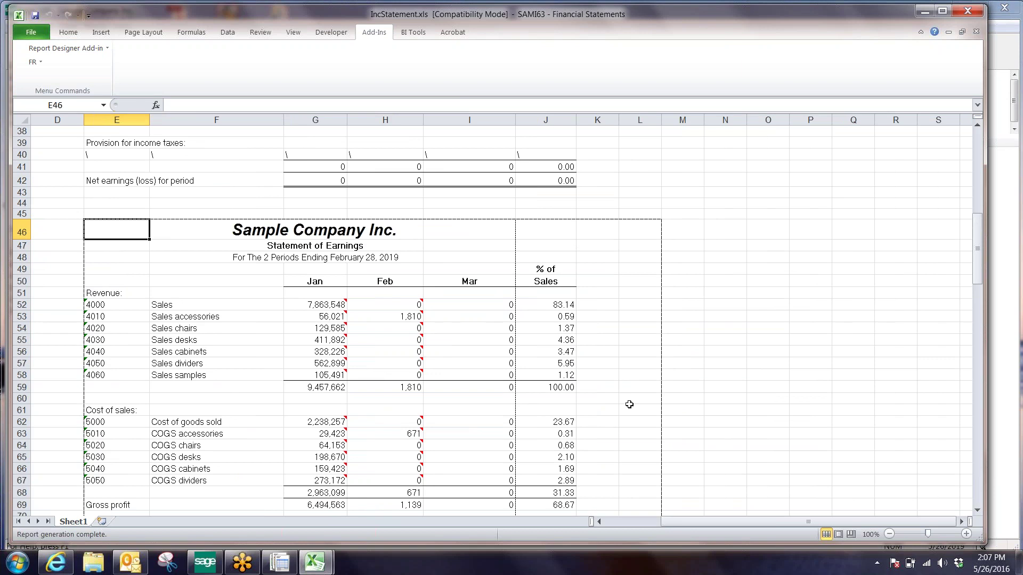
left_click(309, 303)
scroll(312, 301, "up", 12)
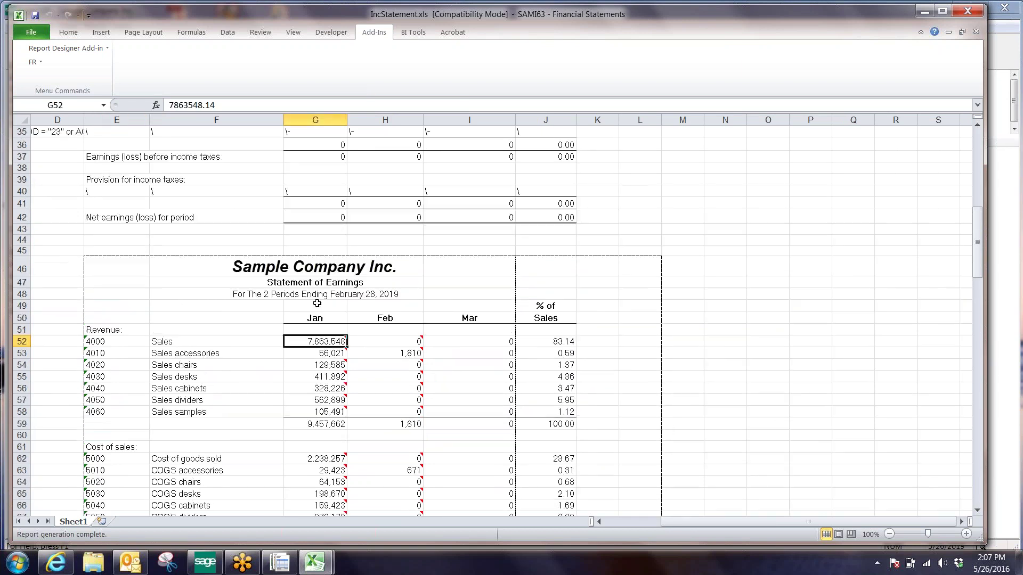
scroll(605, 336, "down", 2)
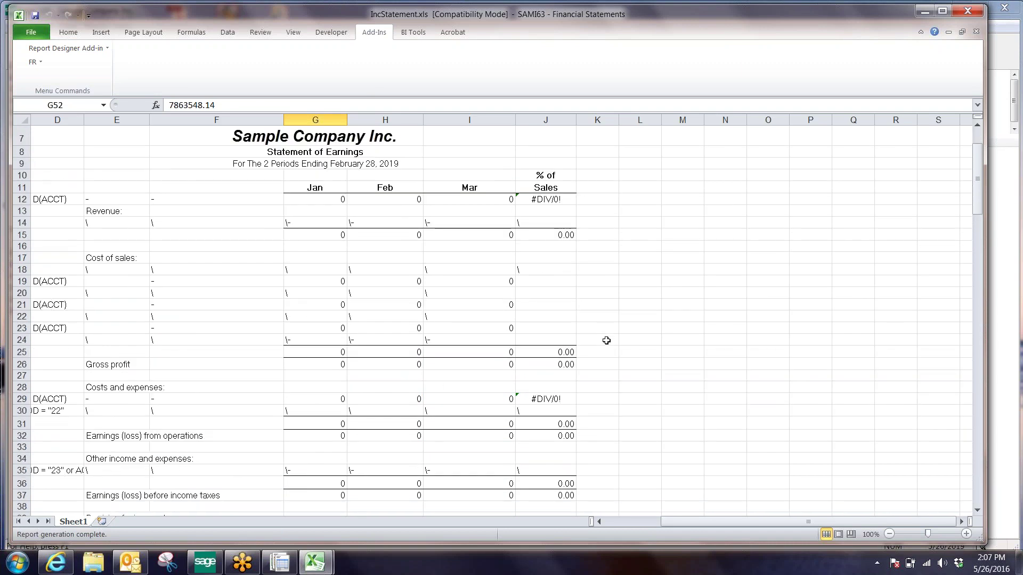
scroll(606, 335, "up", 2)
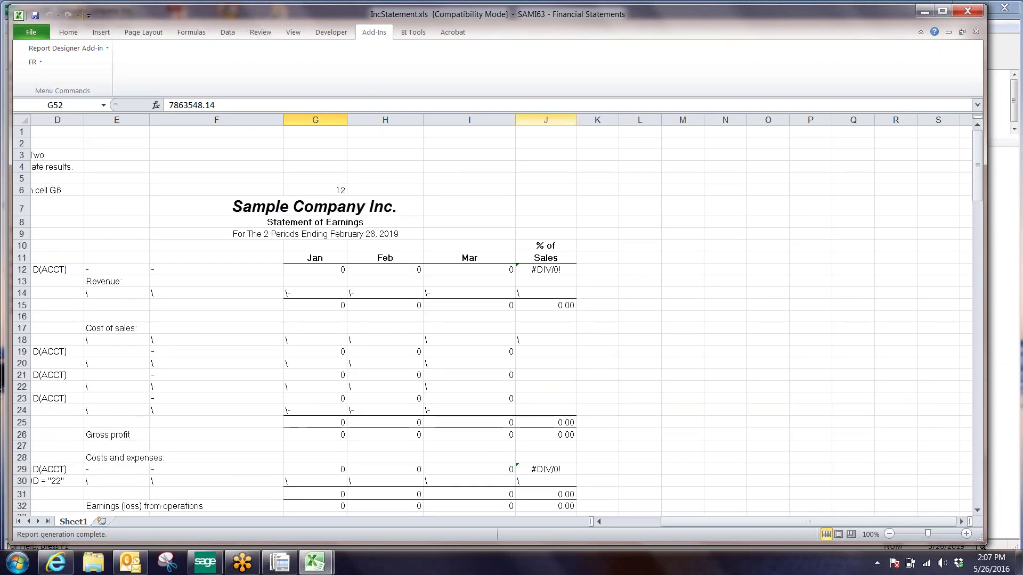
left_click(565, 120)
right_click(565, 121)
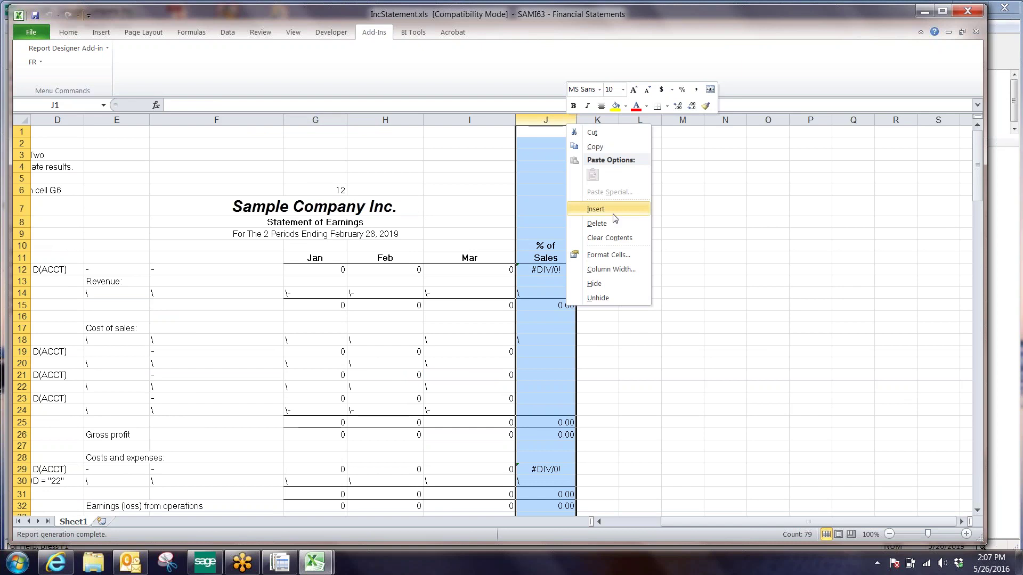
left_click(635, 210)
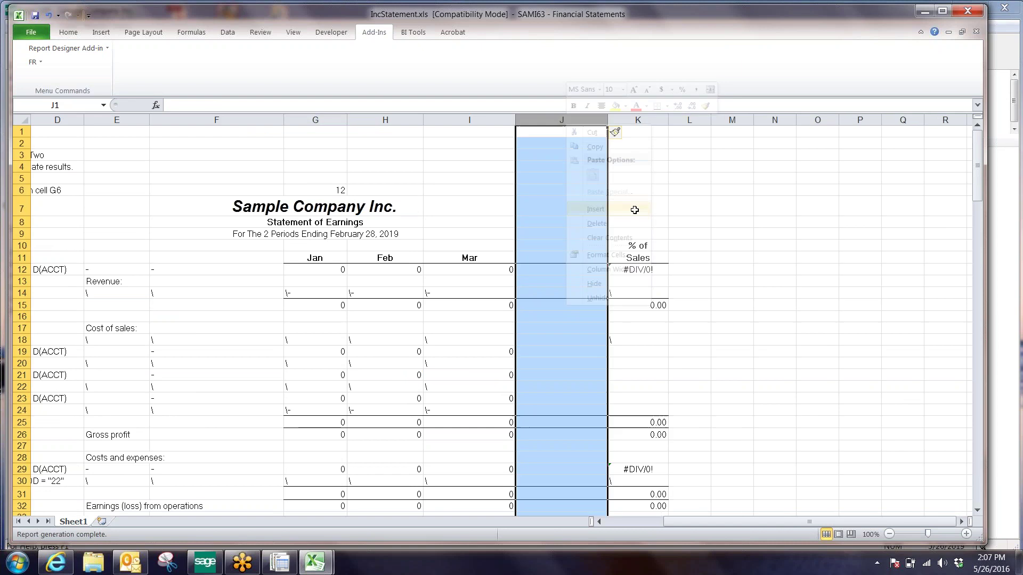
Enter the formula =I12+H12+G12 in J12 to add up the Mar, Feb and Jan amounts in the default row
left_click(552, 274)
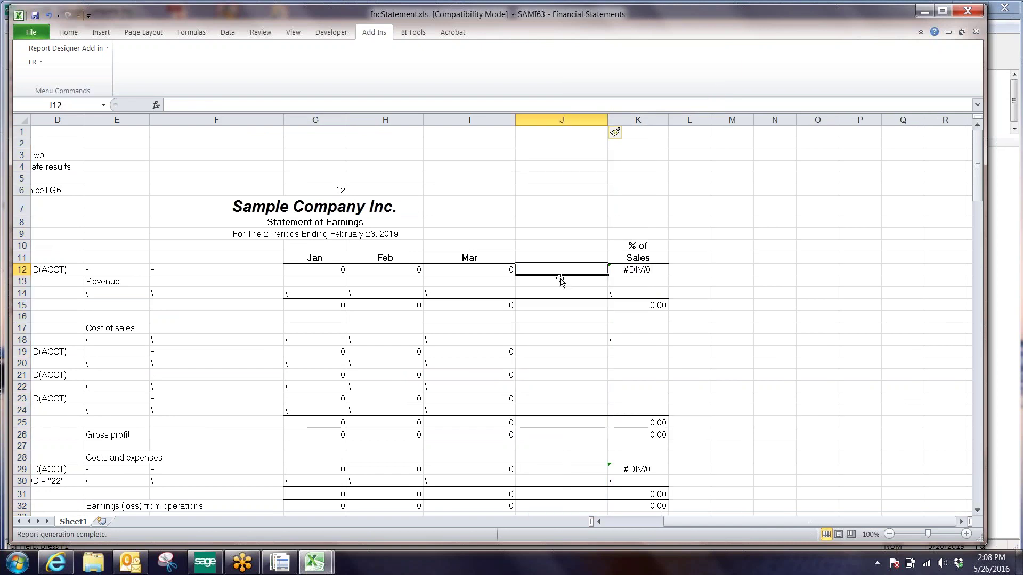
type("=")
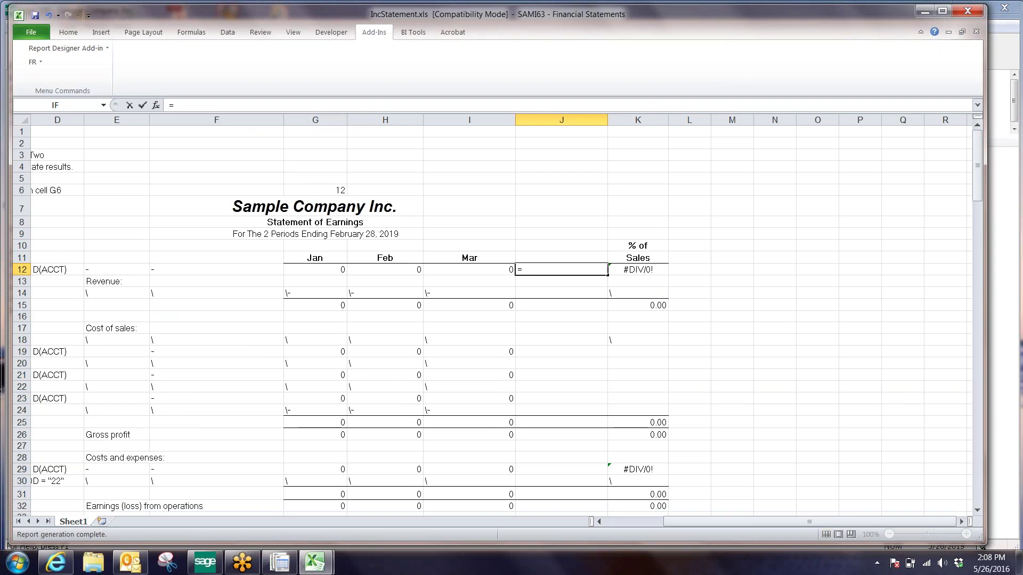
left_click(456, 272)
type("+")
left_click(415, 270)
type("+")
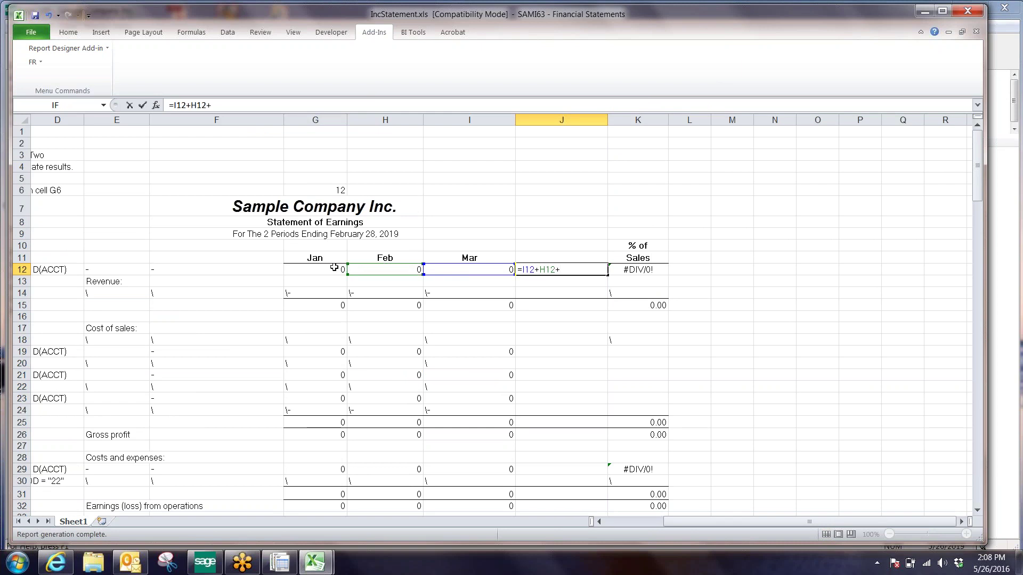
left_click(333, 267)
key("Return")
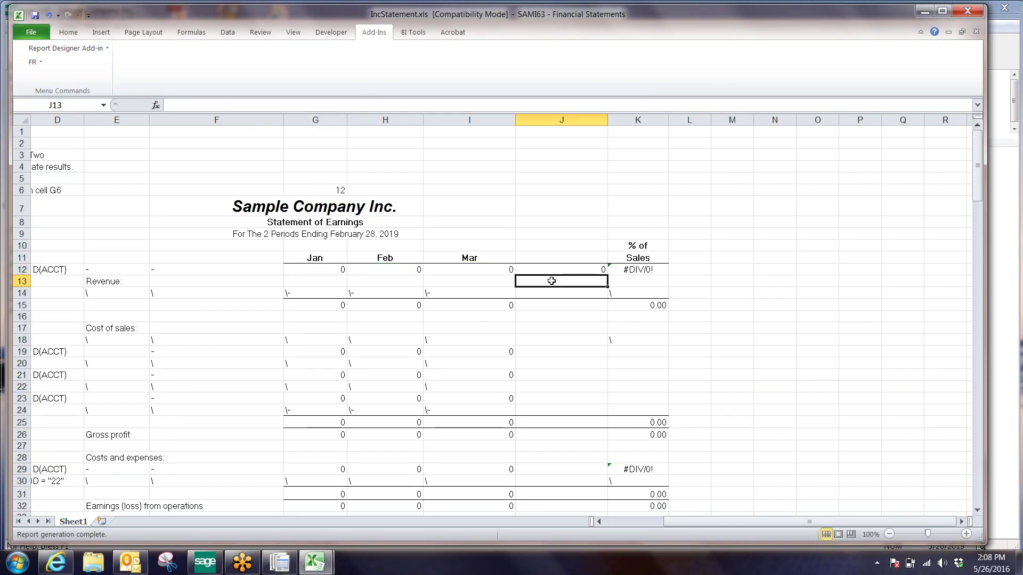
key("Up")
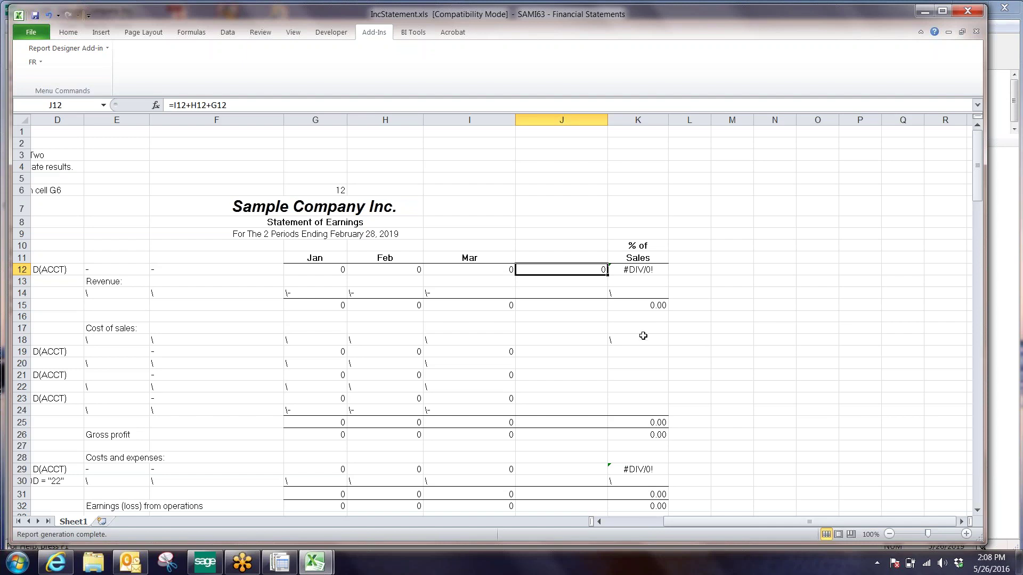
Enter \- in J14 so the Revenue row of the new column takes the default formula with reversed sign
scroll(748, 351, "down", 2)
scroll(749, 351, "up", 2)
left_click(587, 254)
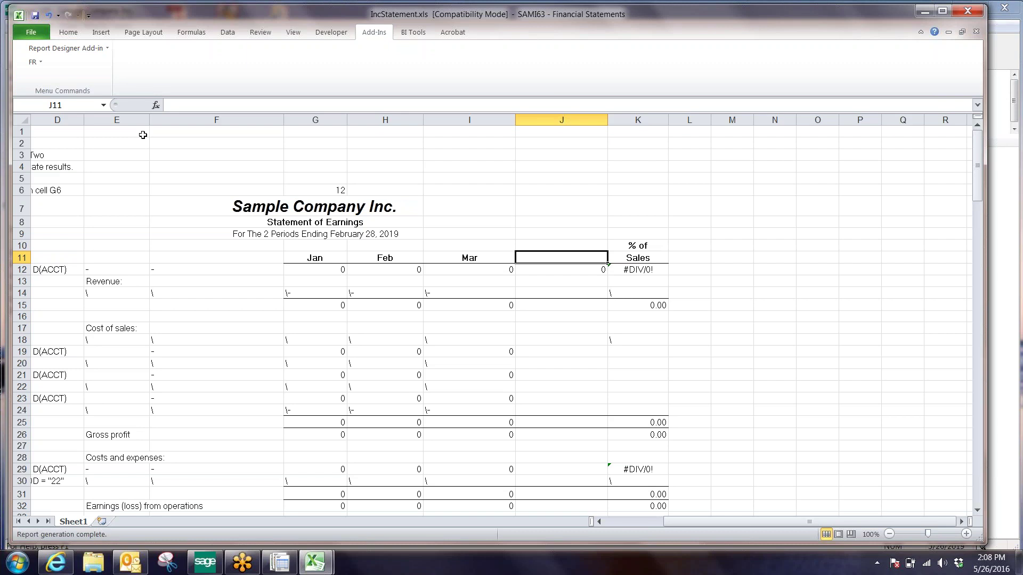
left_click(572, 268)
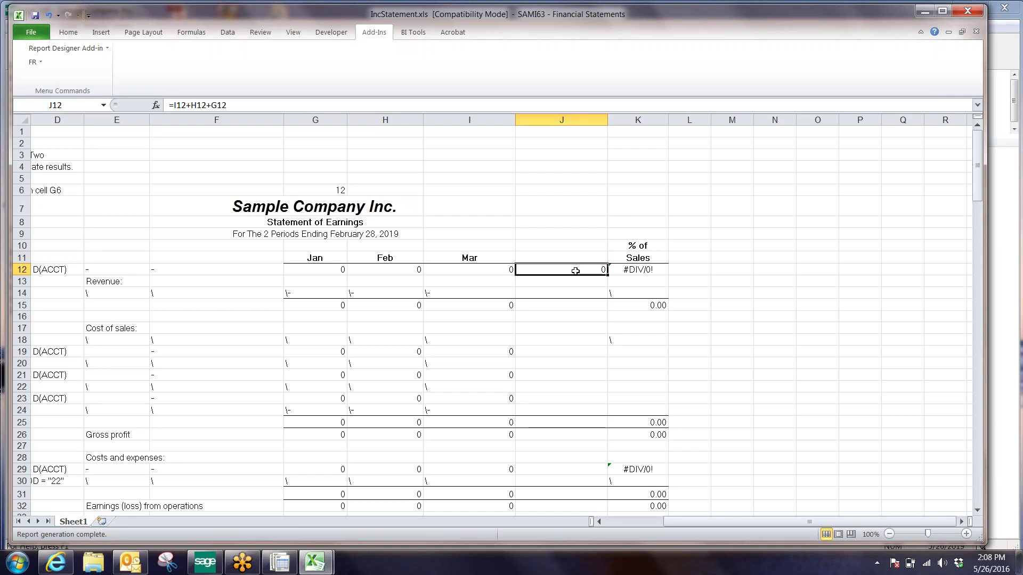
left_click(564, 295)
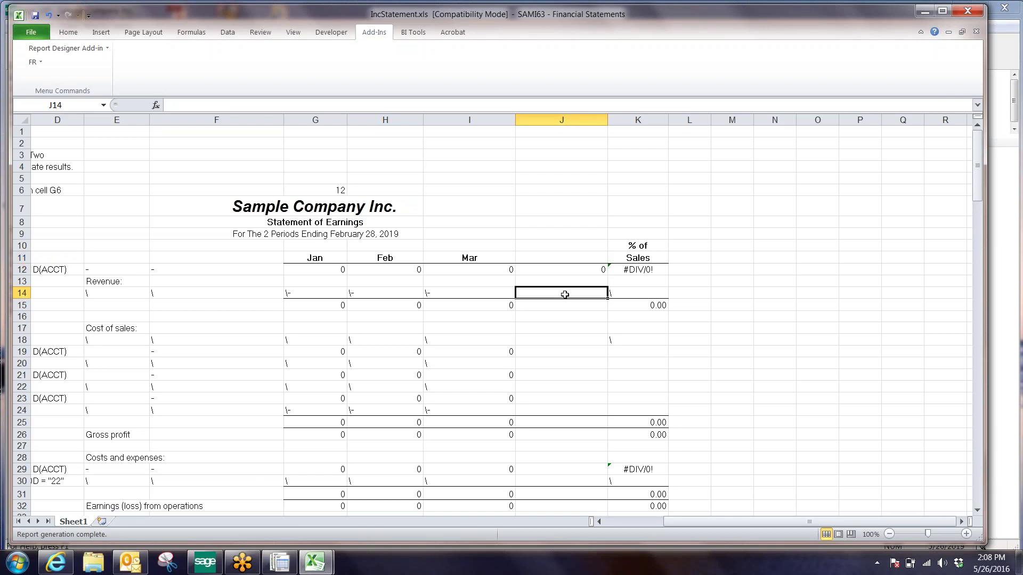
type("\\-")
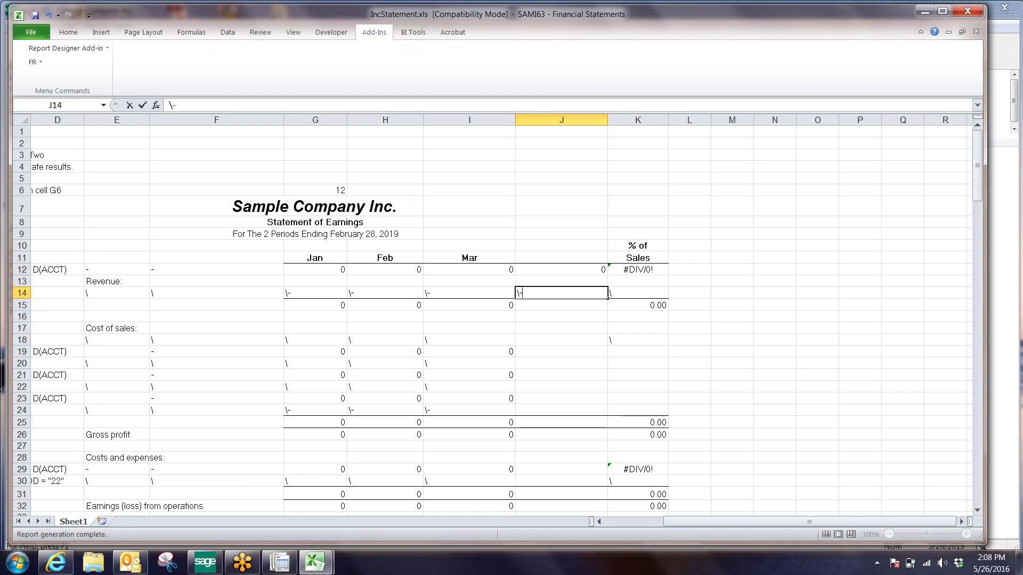
key("Return")
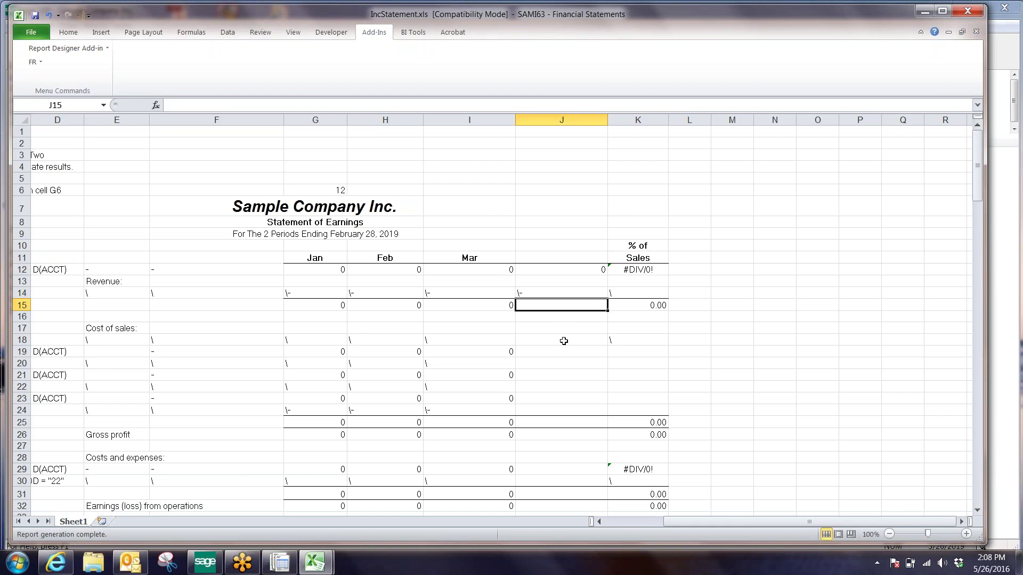
Generate the statement with FR View for year/period 2019-03
left_click(639, 525)
left_click(68, 48)
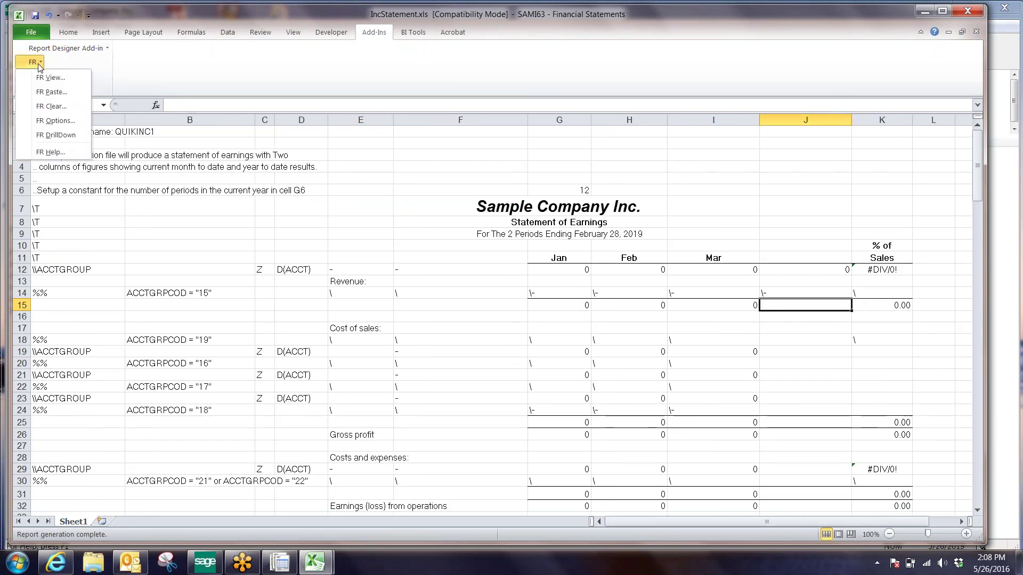
left_click(45, 77)
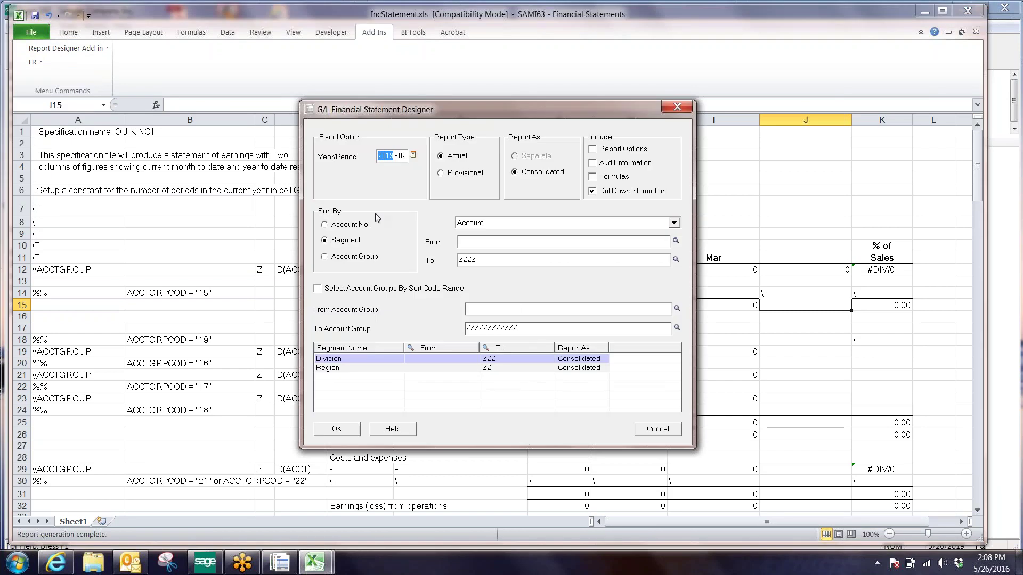
left_click(414, 156)
left_click(418, 216)
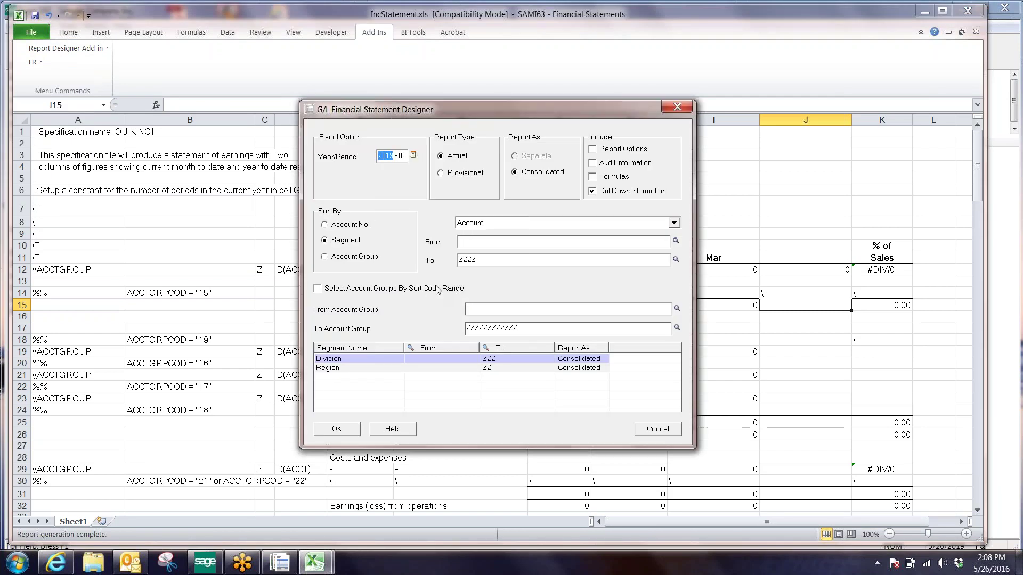
key("Return")
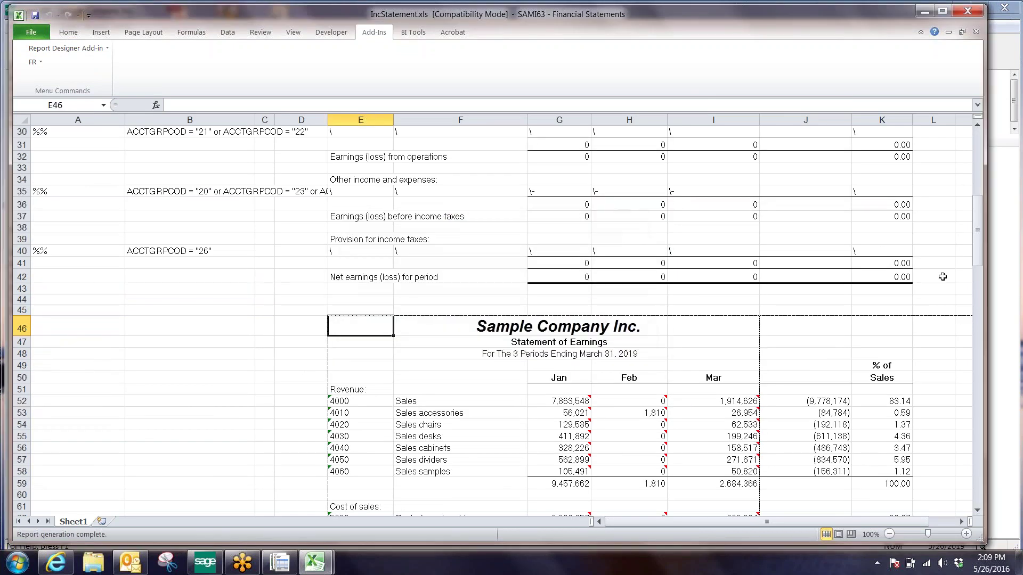
Compare the Sales account's Jan, Feb and Mar amounts with its figure in the new column
left_click_drag(978, 242, 978, 274)
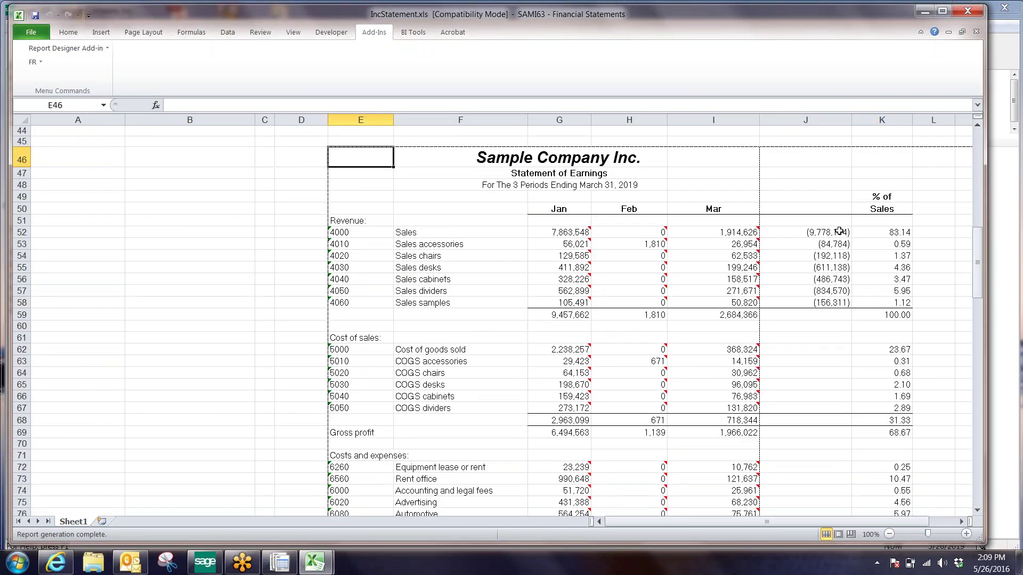
mouse_move(599, 234)
left_click(708, 233)
left_click(566, 233)
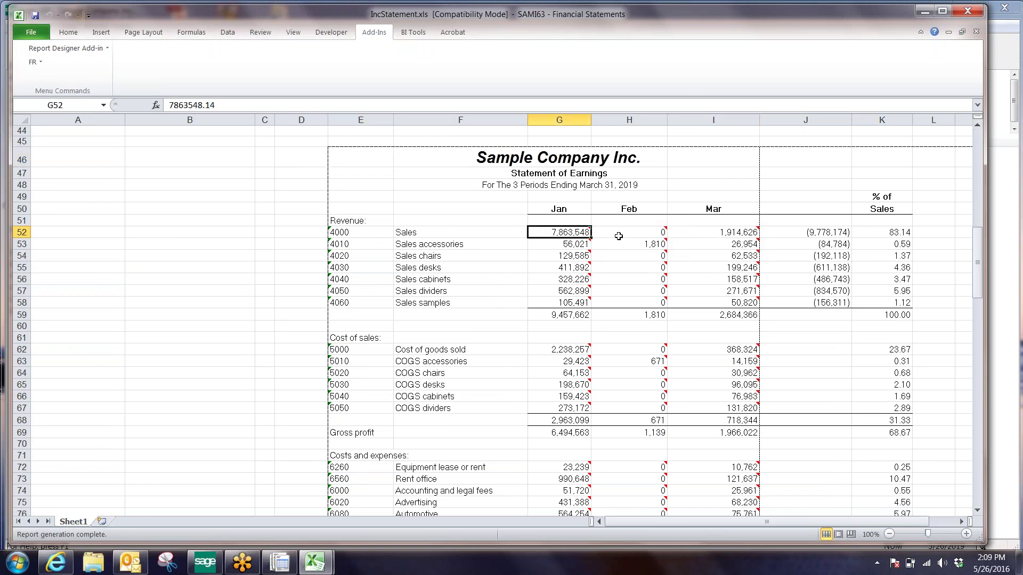
left_click(639, 233)
left_click(714, 232)
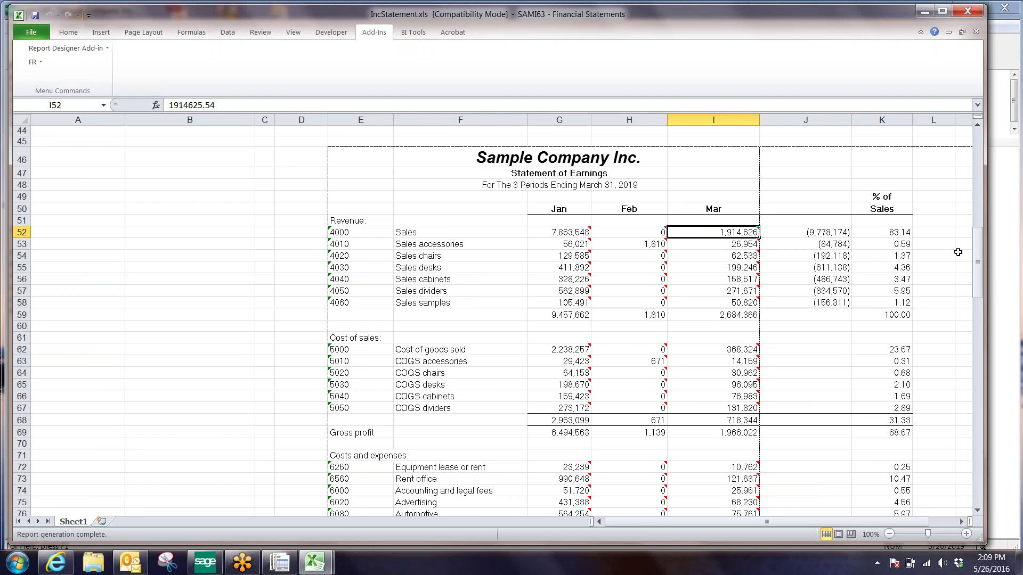
Check the specification entry in J14 against the signs of the generated revenue figures in column J
left_click_drag(978, 286, 978, 277)
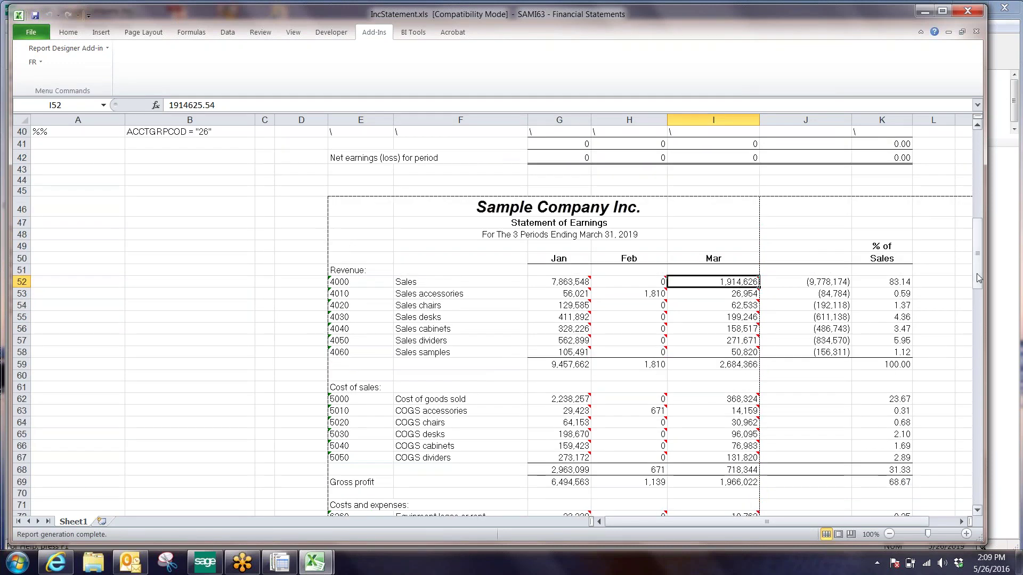
scroll(880, 199, "up", 10)
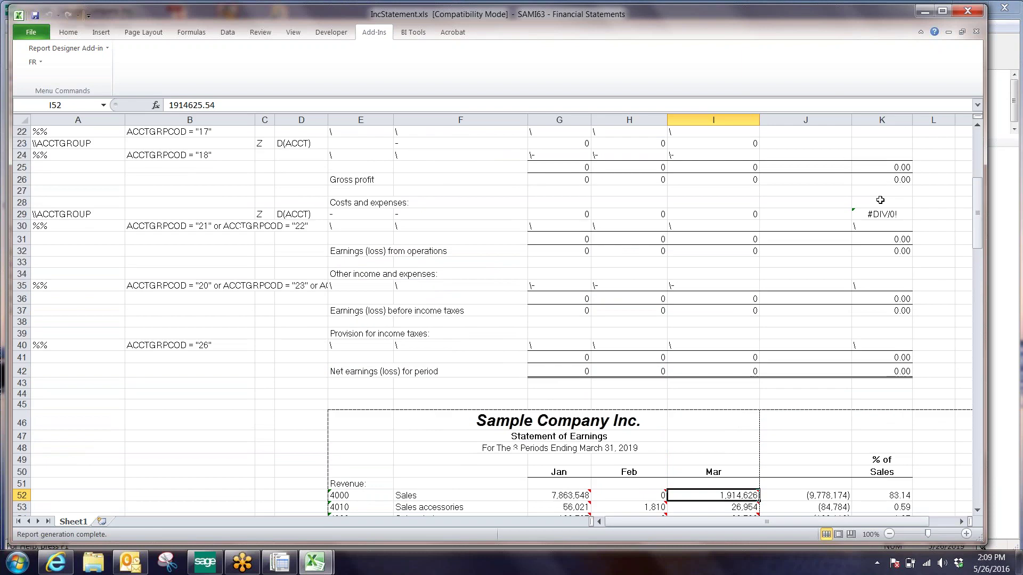
scroll(880, 200, "up", 1)
left_click(799, 220)
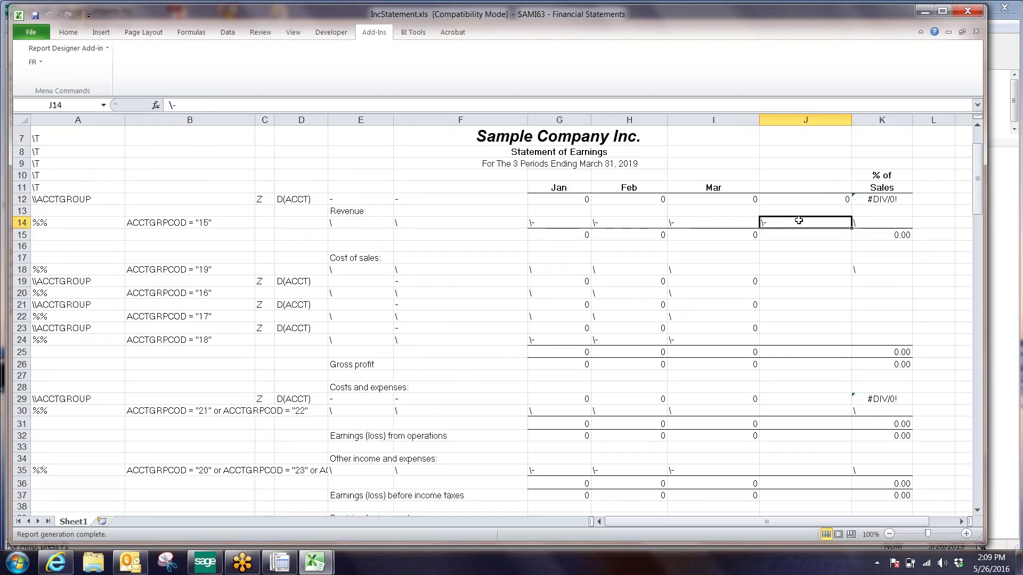
scroll(783, 394, "down", 5)
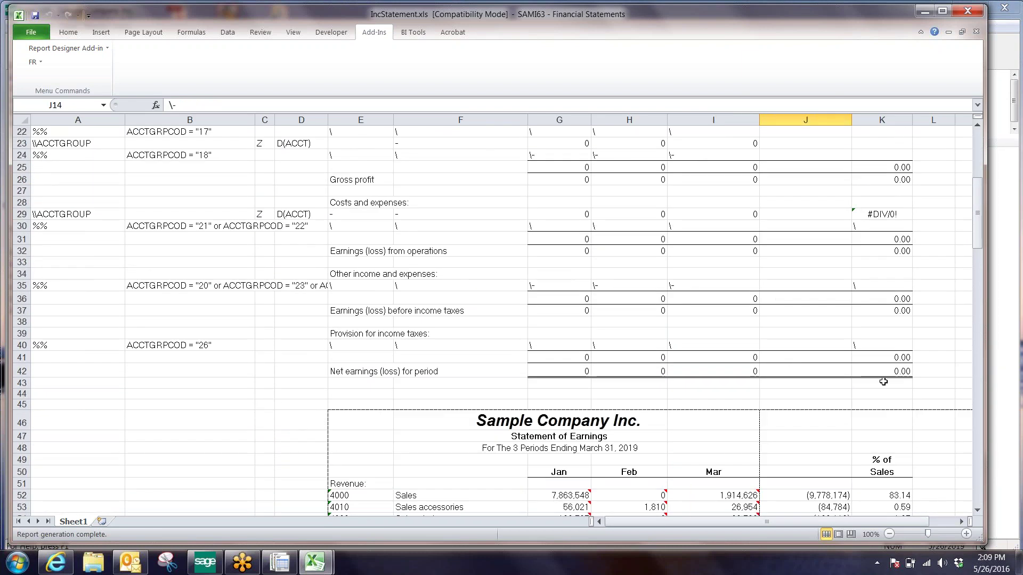
scroll(883, 382, "down", 4)
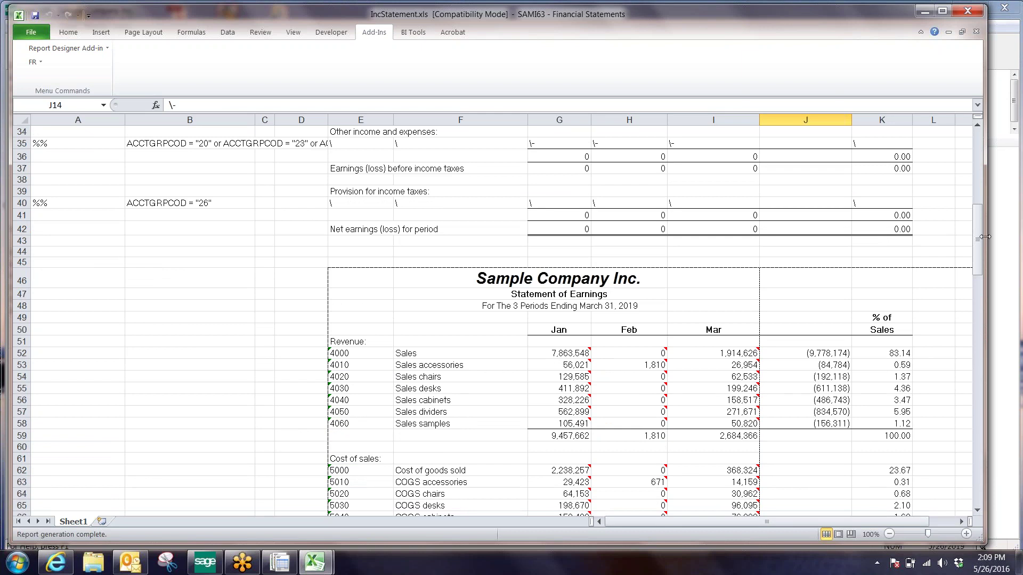
left_click_drag(980, 238, 980, 275)
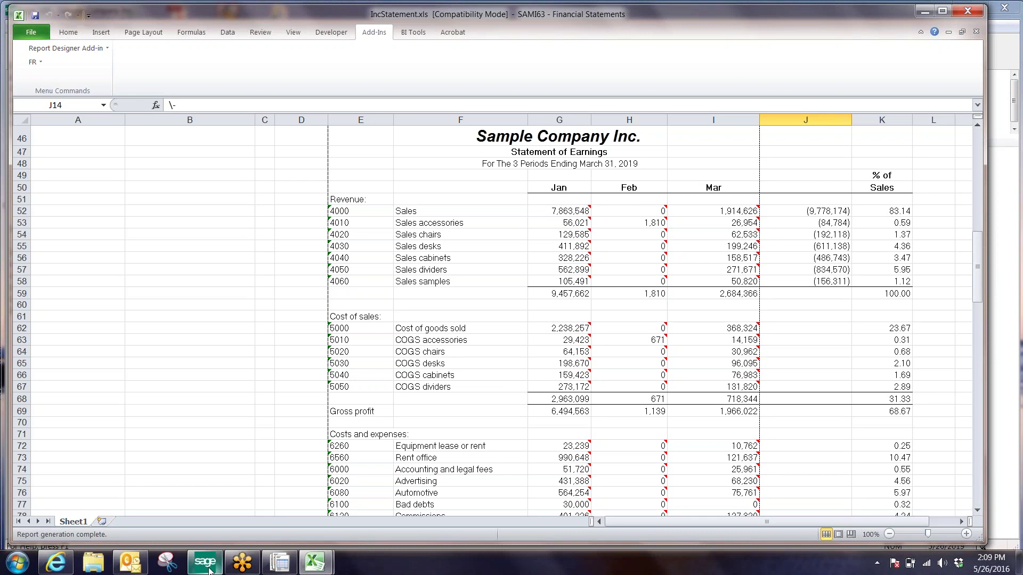
mouse_move(205, 562)
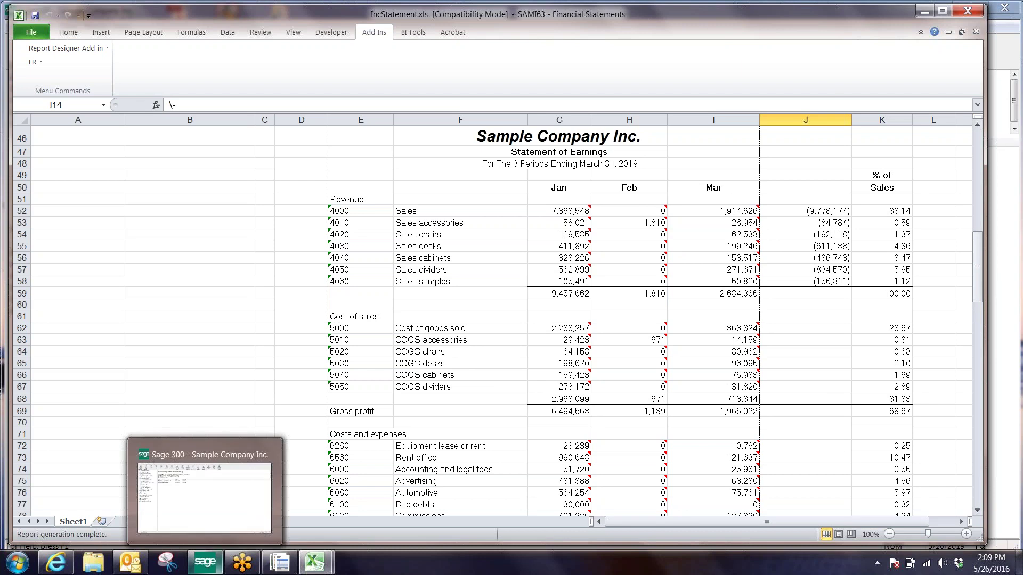
Switch to Sage 300 and display account 4000's transaction history from the G/L Chart of Accounts
left_click(352, 209)
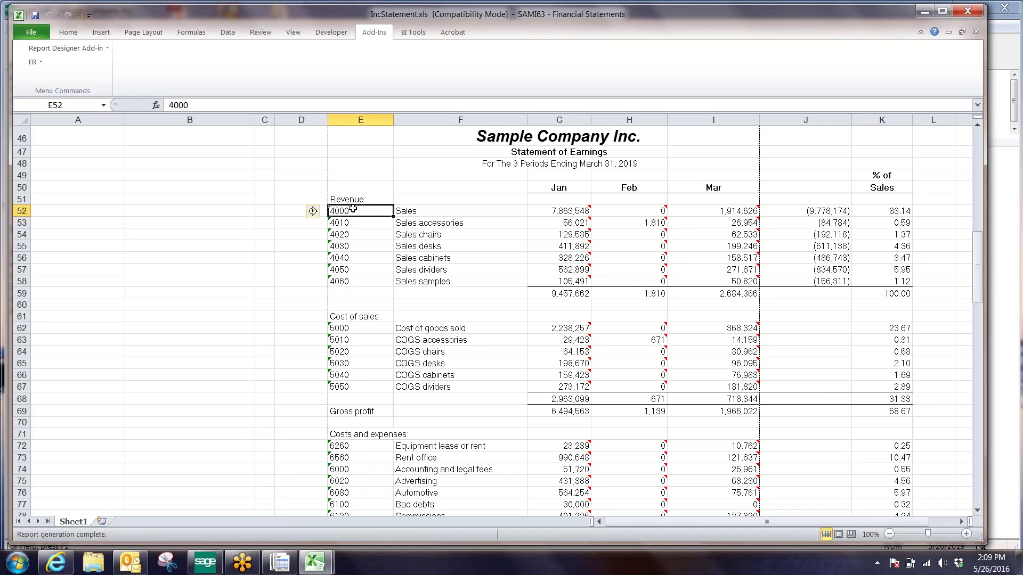
left_click(213, 566)
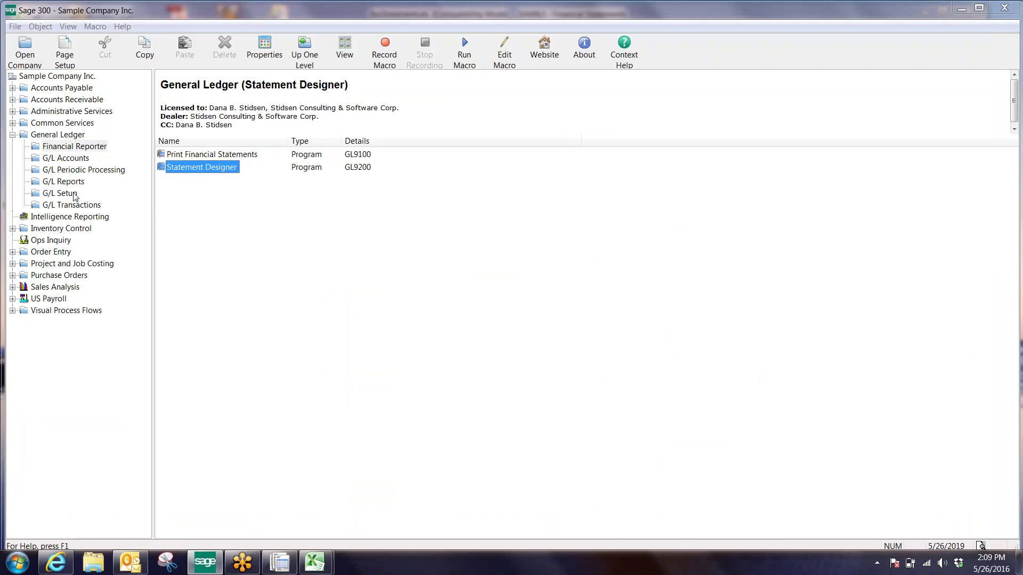
left_click(67, 159)
double_click(174, 155)
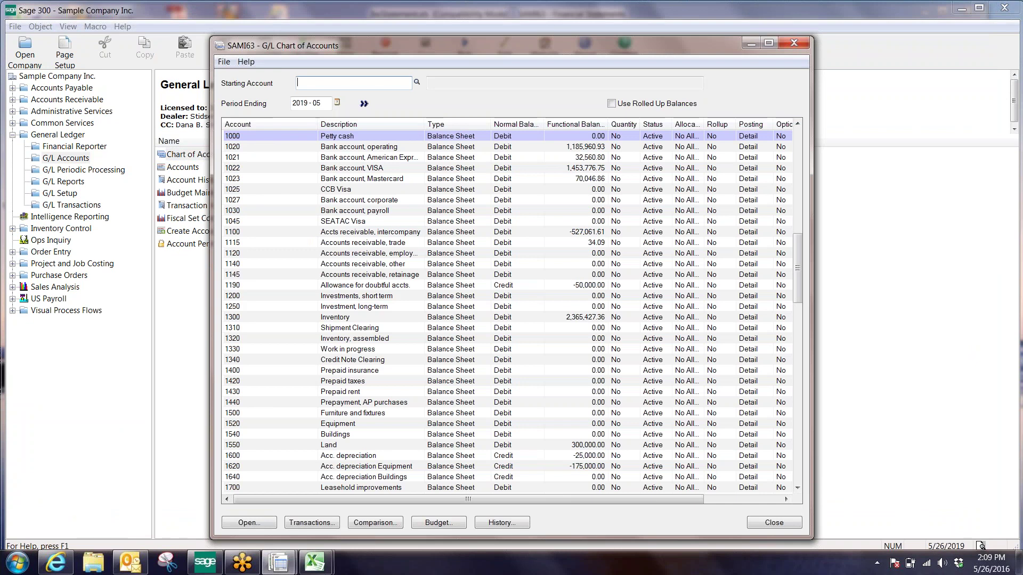
type("4000")
left_click(364, 103)
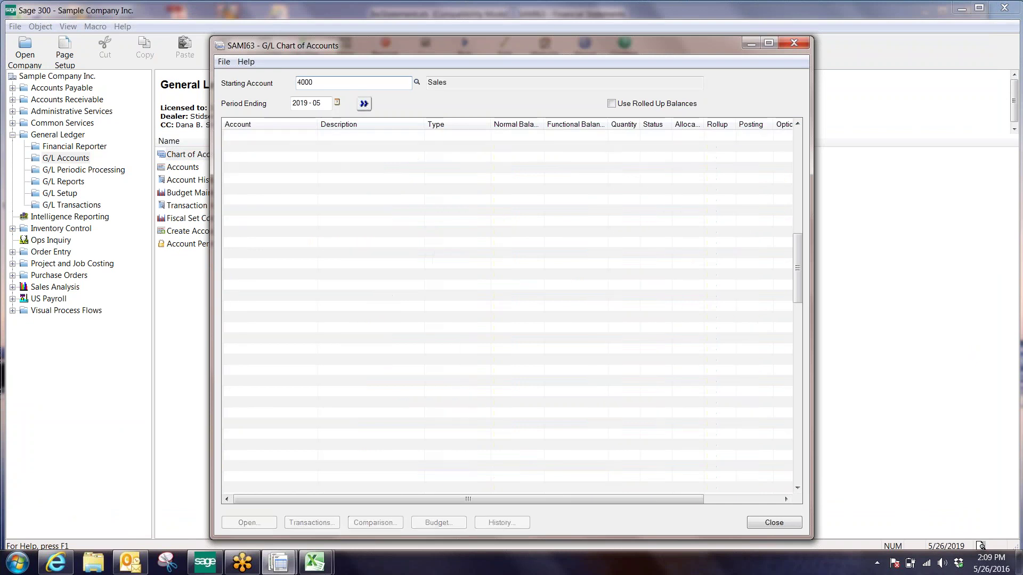
left_click(375, 136)
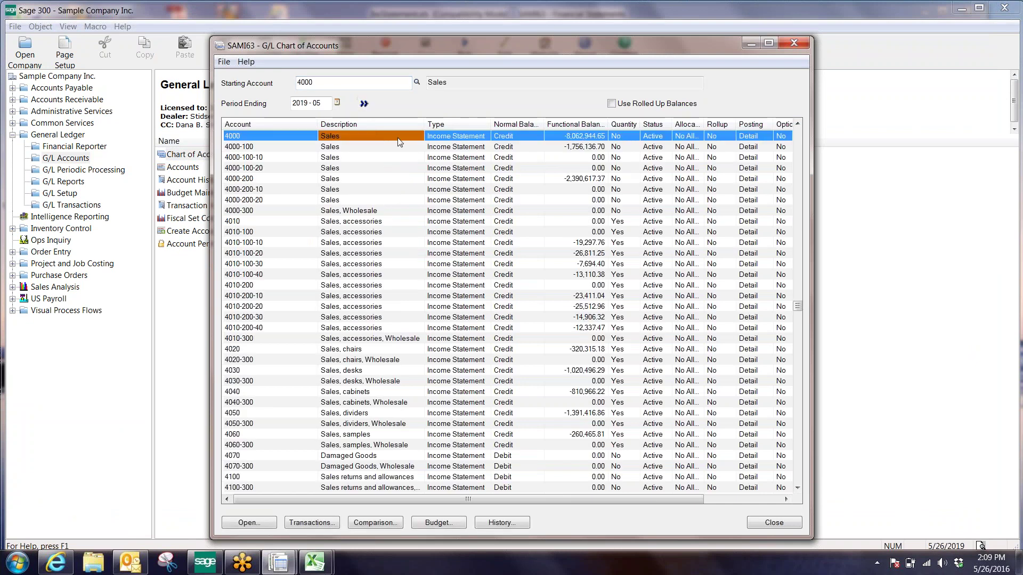
left_click(330, 523)
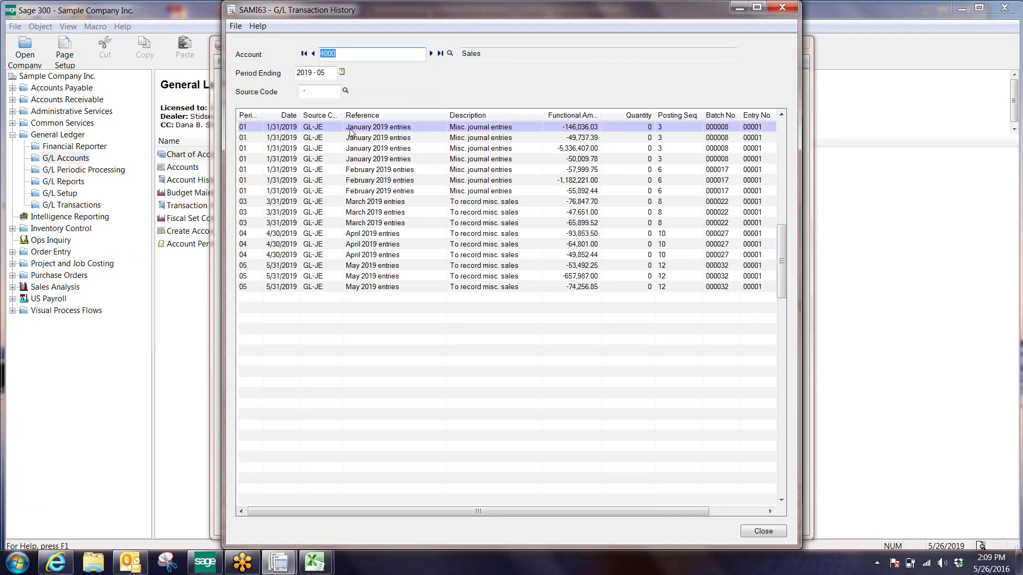
Review the dates of account 4000's transactions and compare them with the monthly Sales figures in the Excel statement
left_click(291, 127)
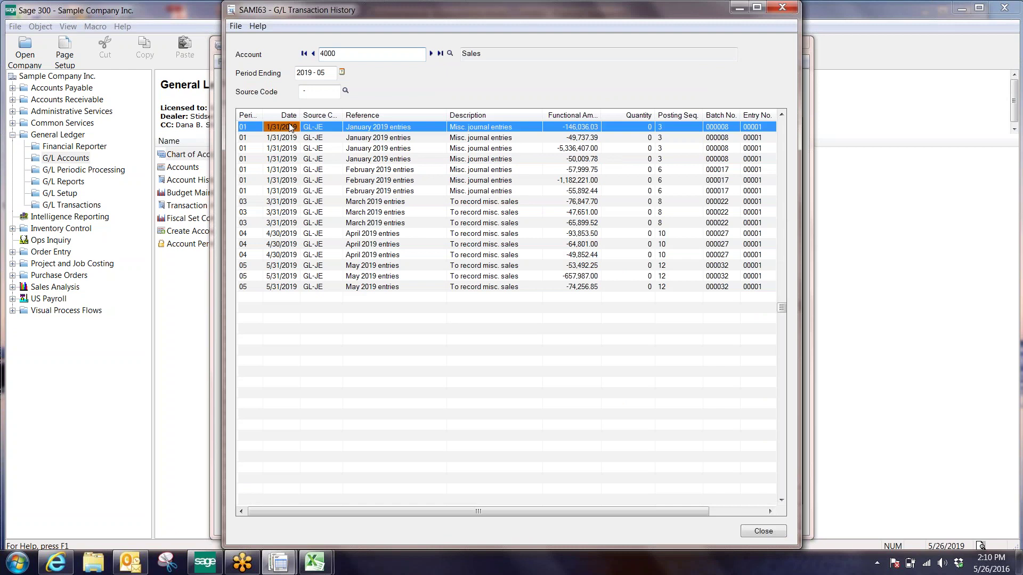
left_click(290, 202)
left_click_drag(290, 214, 294, 306)
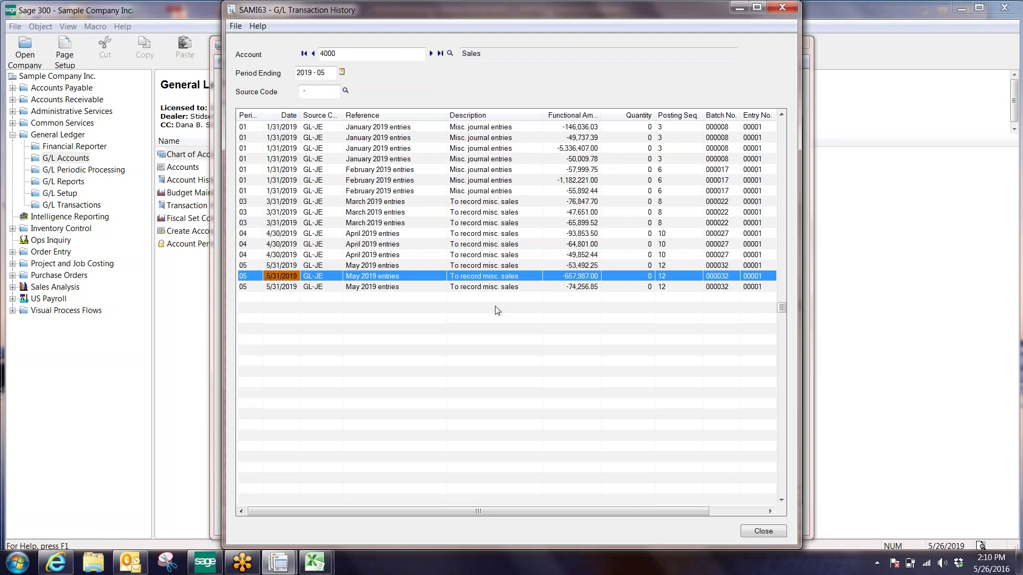
left_click(332, 567)
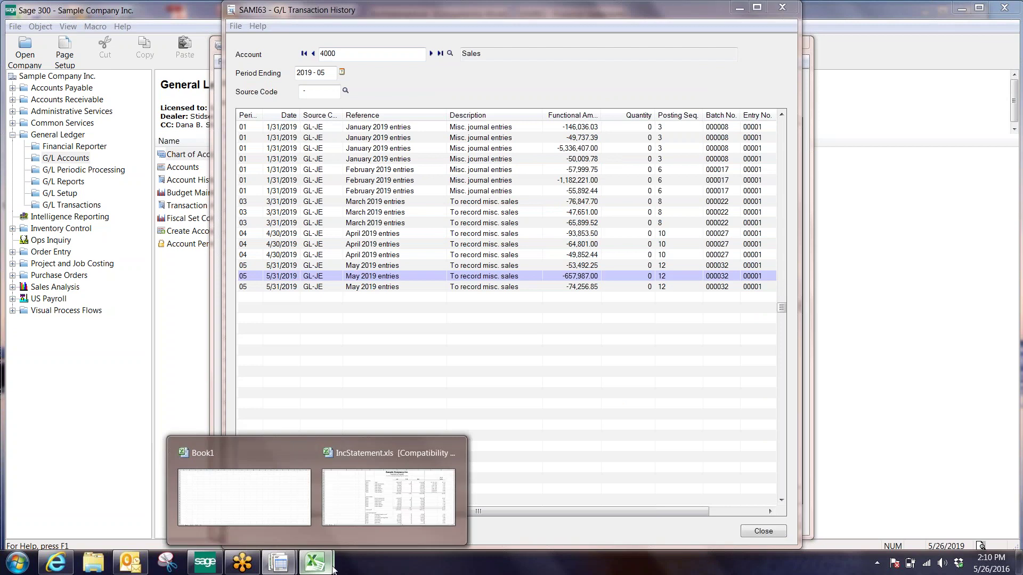
left_click(356, 524)
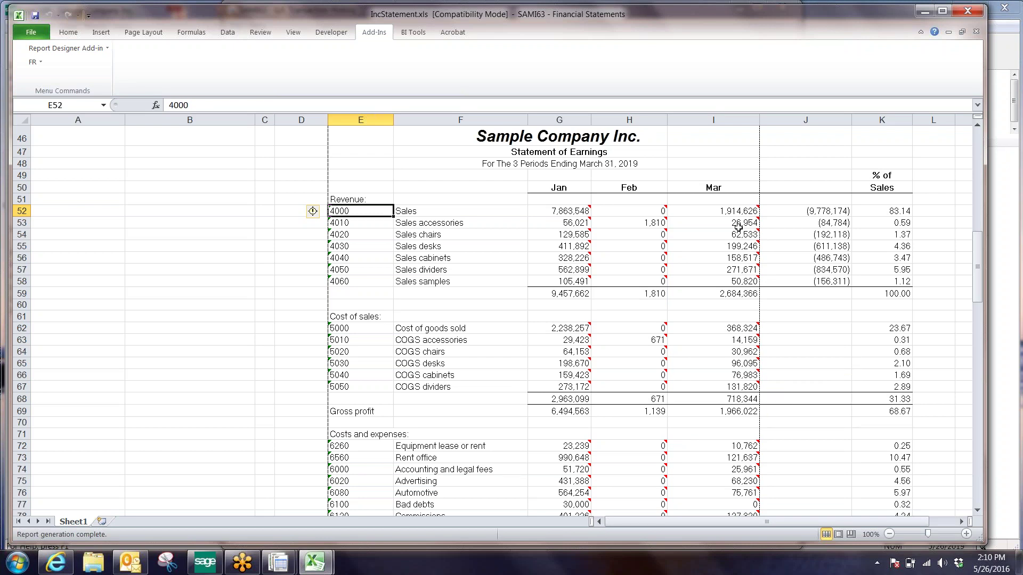
mouse_move(738, 227)
Return to Sage 300, examine the fiscal periods of account 4000's transactions, and close the transaction history
left_click(205, 562)
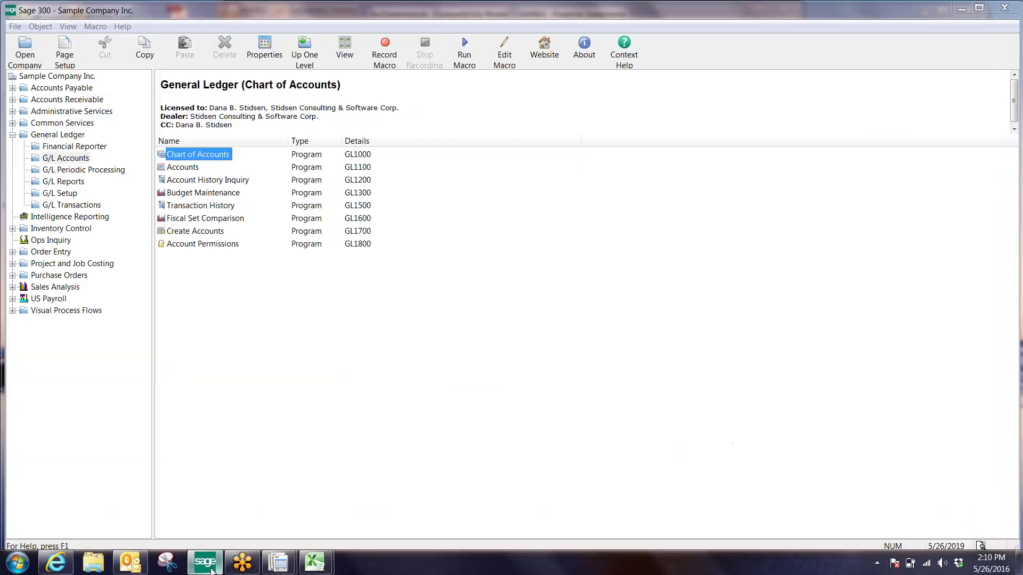
mouse_move(279, 566)
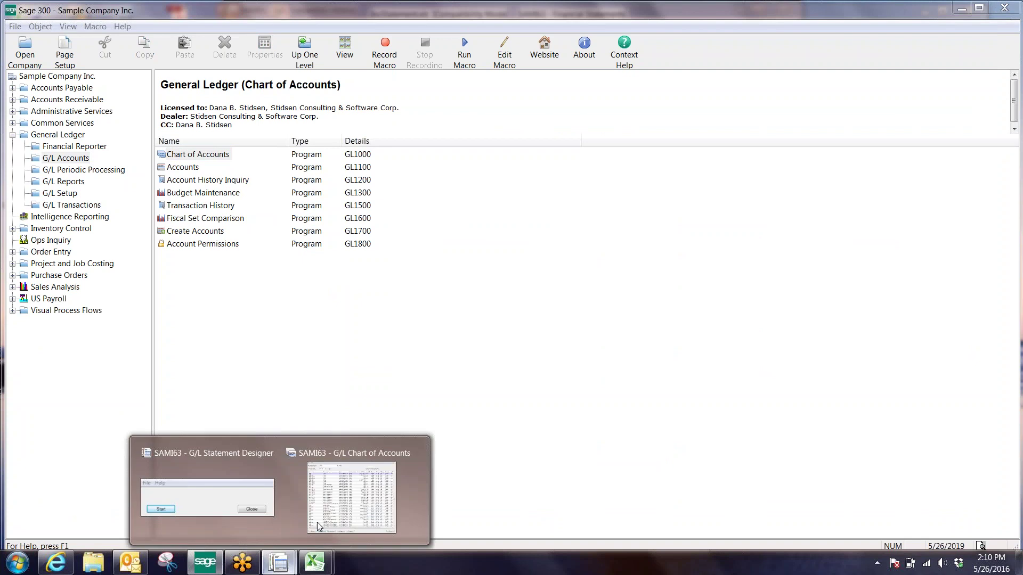
left_click(328, 506)
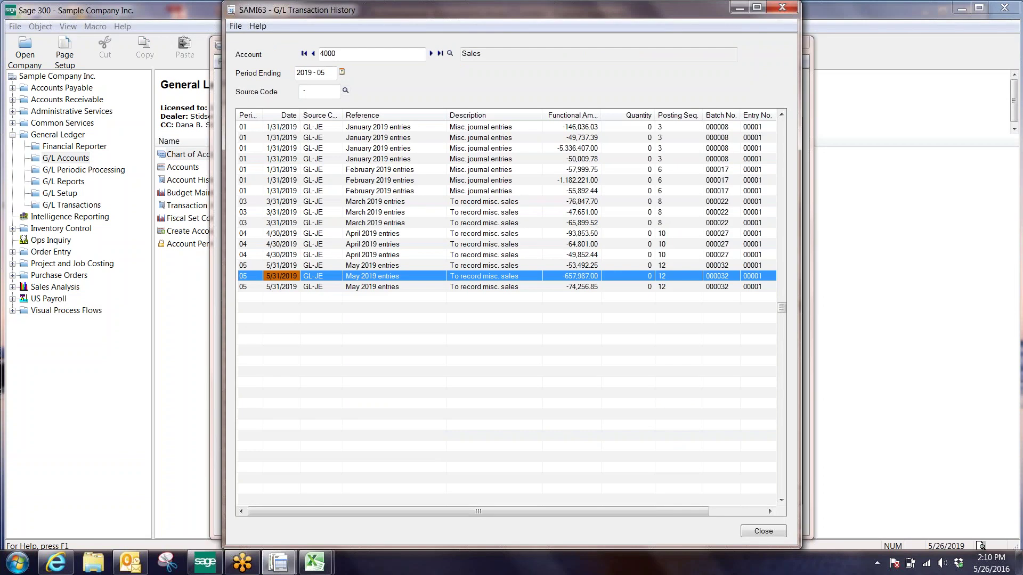
left_click(257, 127)
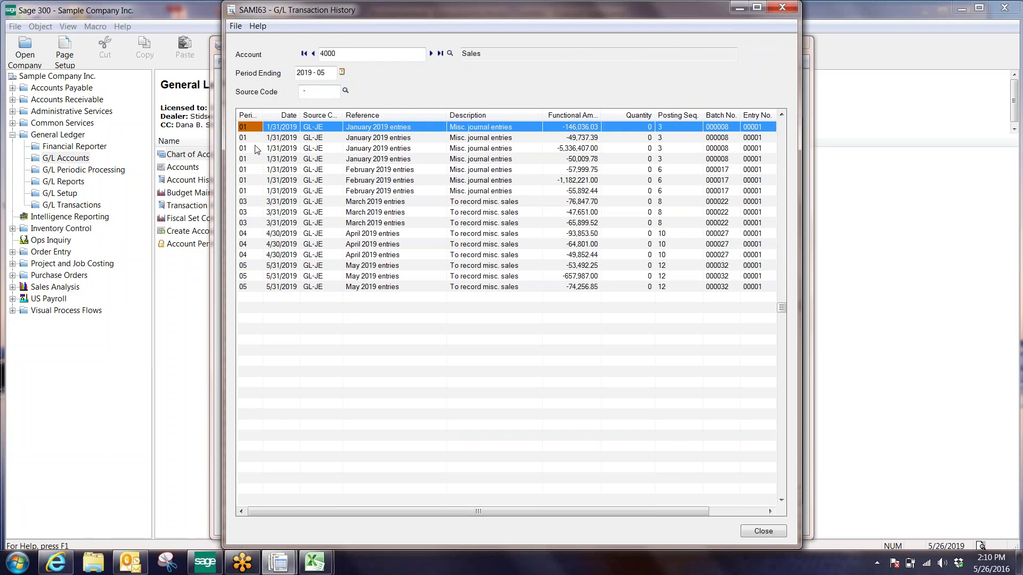
left_click(267, 289)
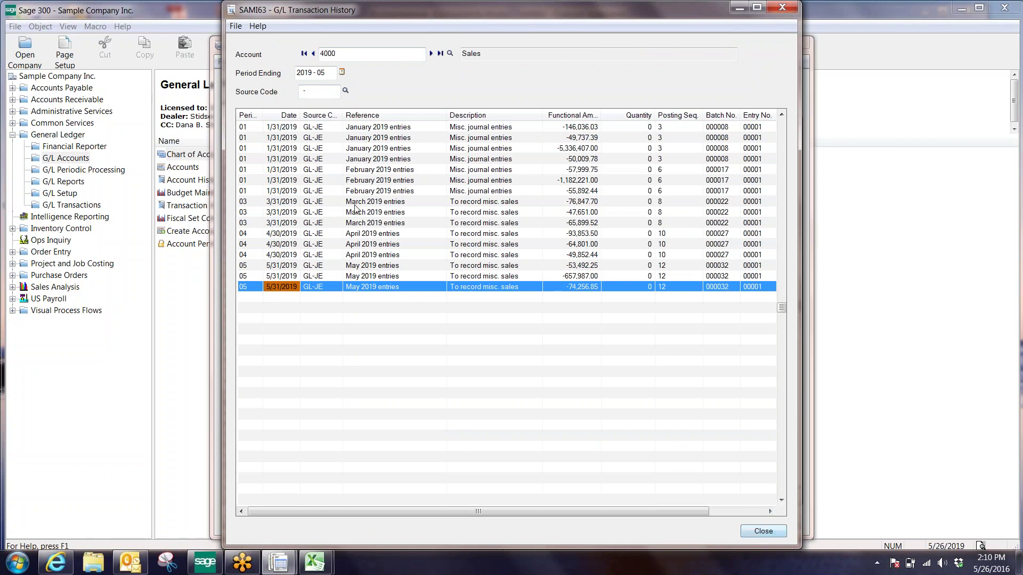
left_click(763, 531)
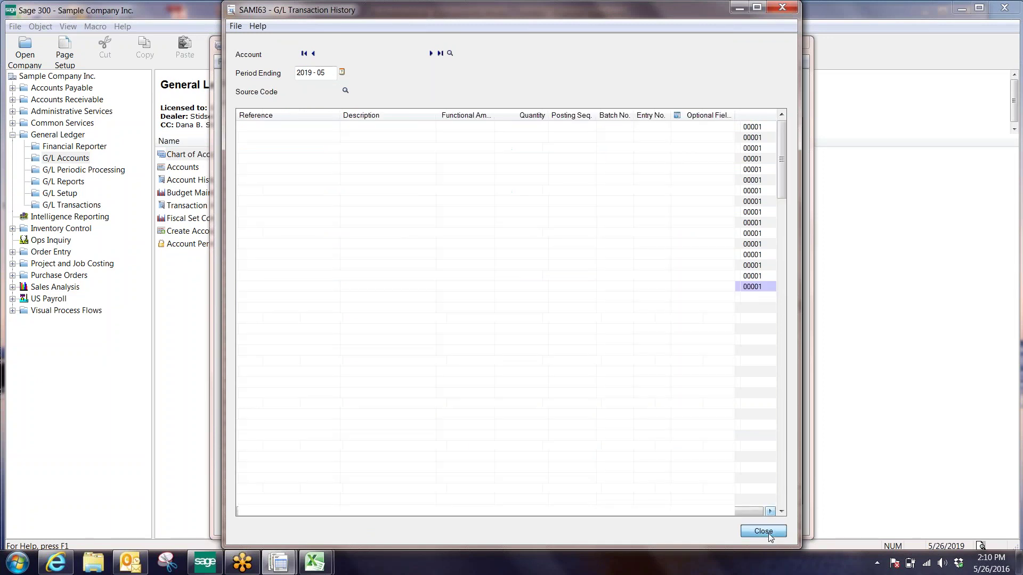
Use FR DrillDown on the January Sales figure in G52 of the Excel statement to examine its transactions, and close the drilldown
mouse_move(311, 568)
left_click(373, 509)
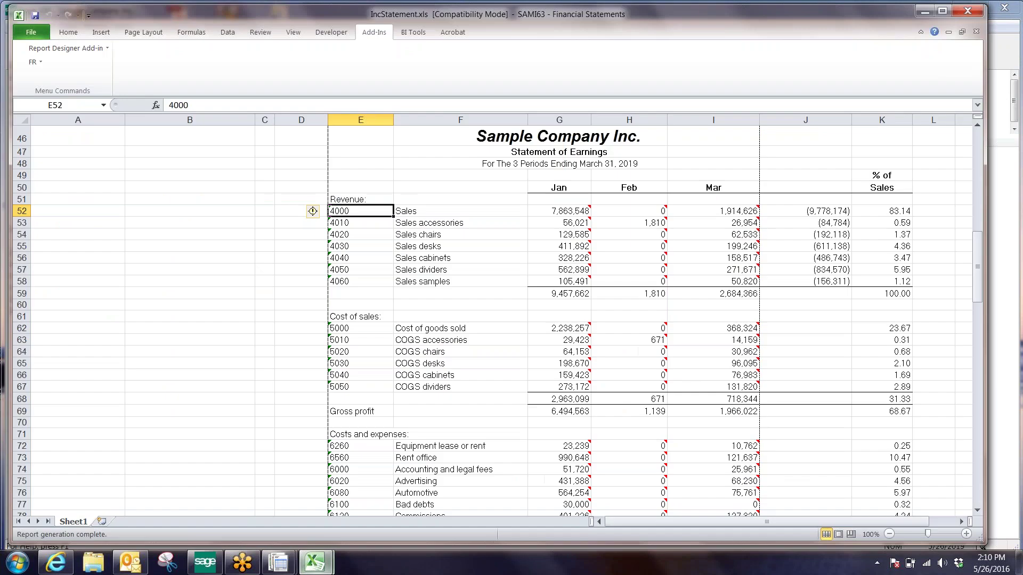
left_click(564, 208)
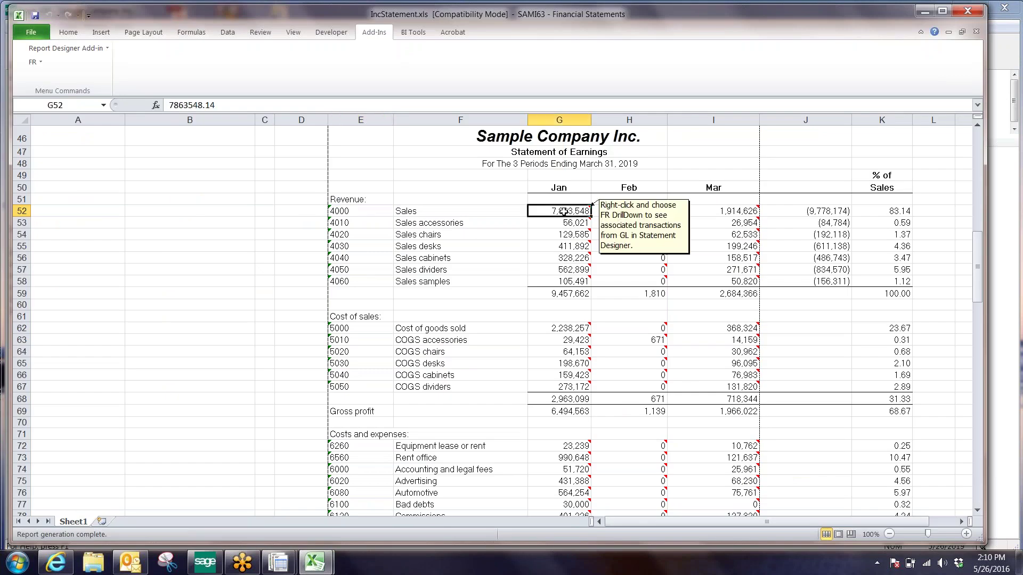
right_click(564, 209)
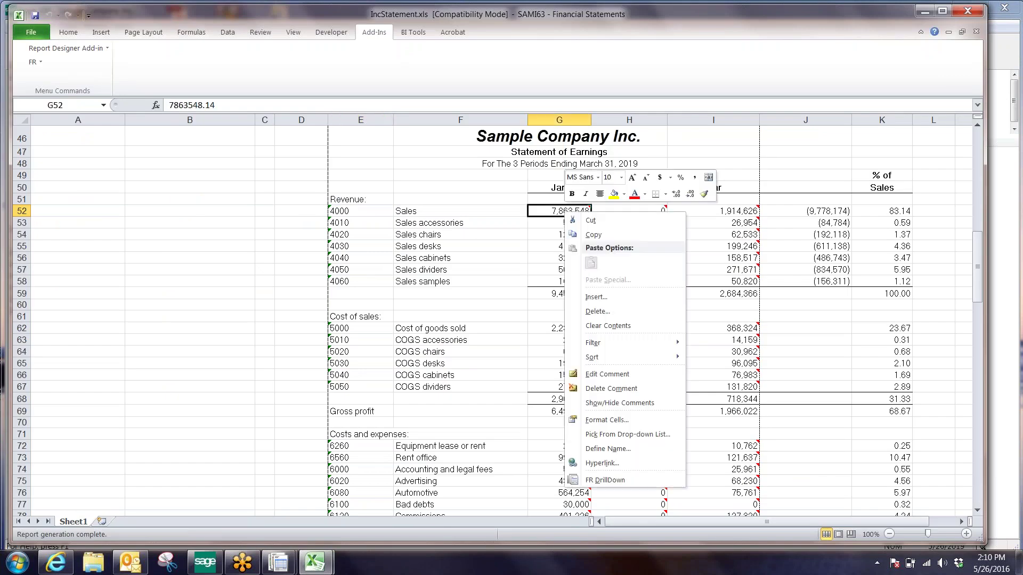
left_click(599, 481)
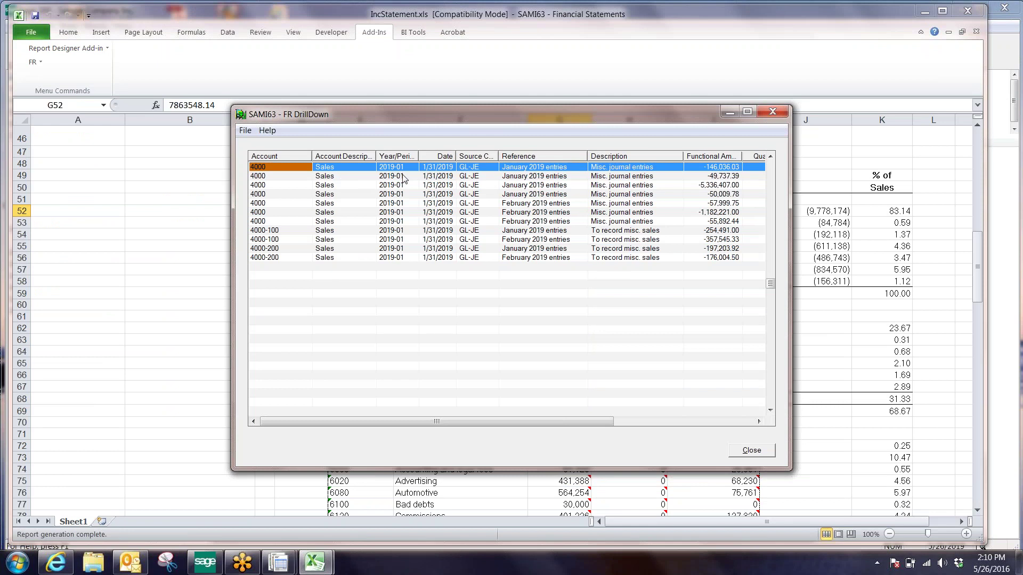
left_click(403, 258)
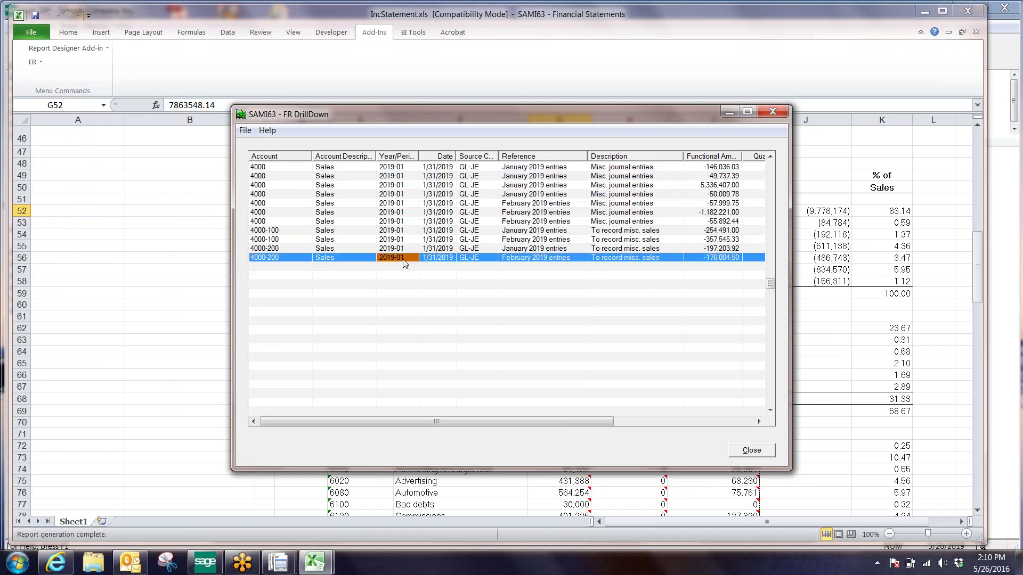
left_click(751, 452)
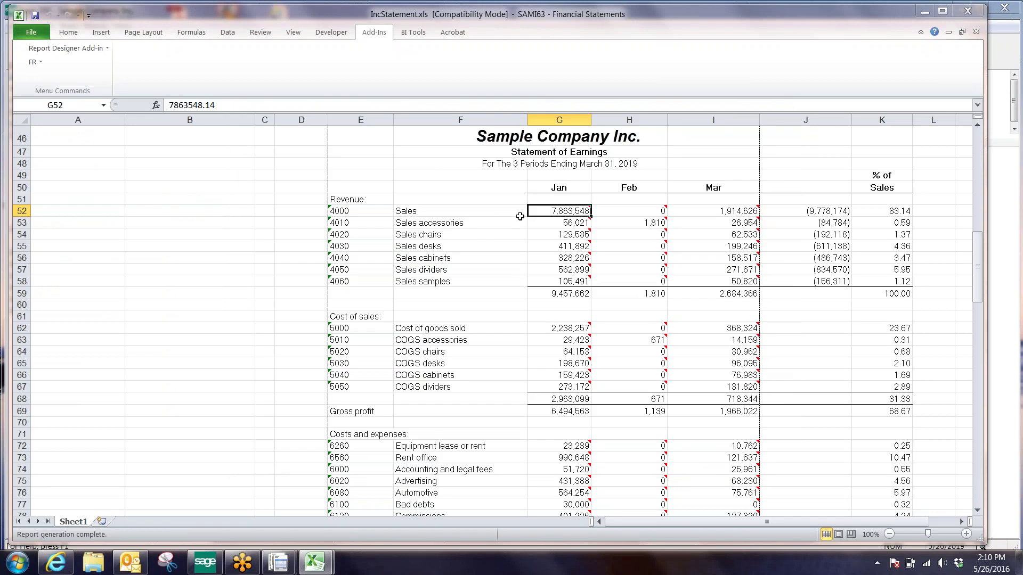
Close the IncStatement.xls and blank Book1 workbooks, along with the G/L Chart of Accounts in Sage 300
scroll(466, 196, "up", 15)
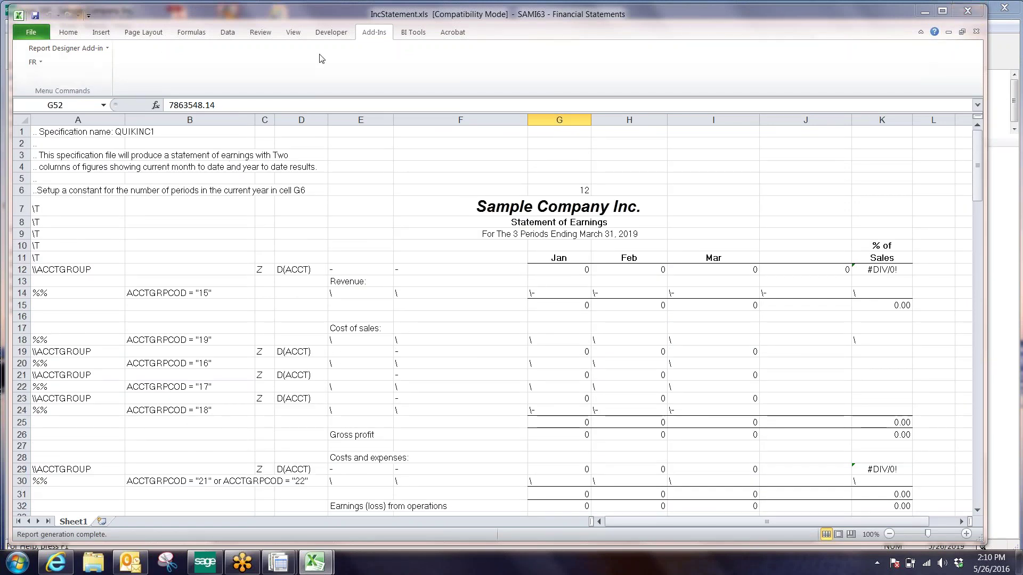
left_click(30, 33)
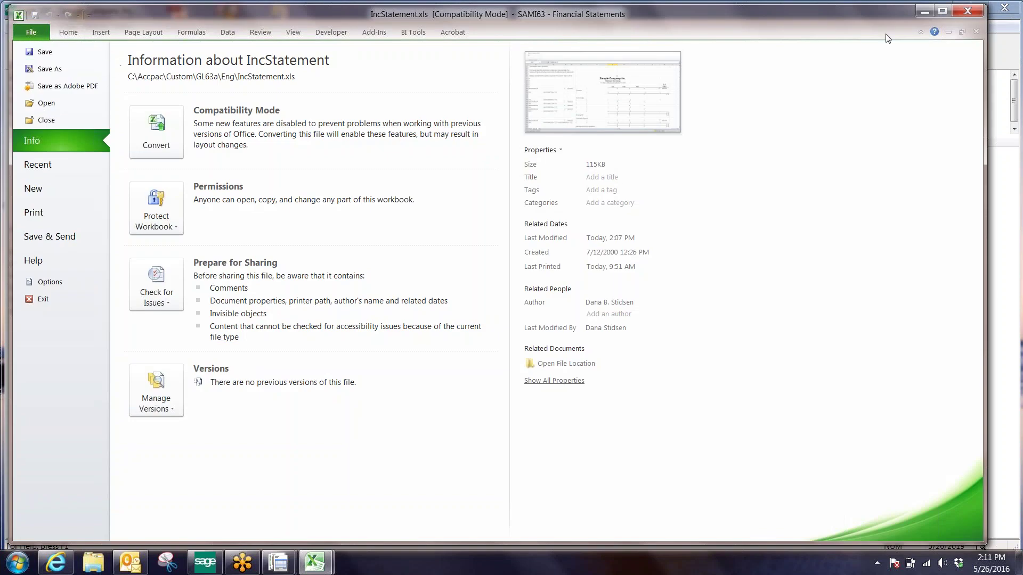
left_click(967, 11)
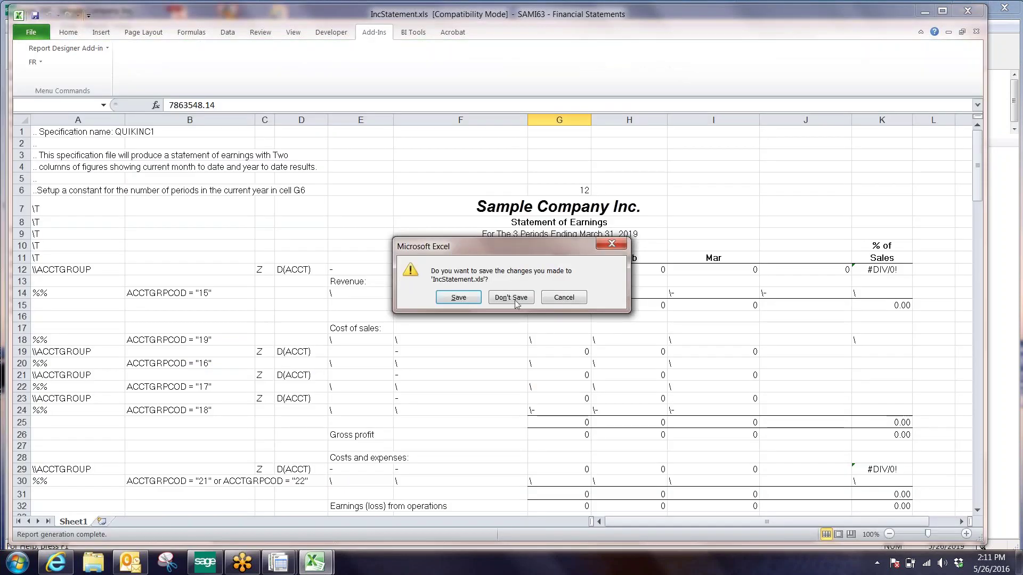
key("n")
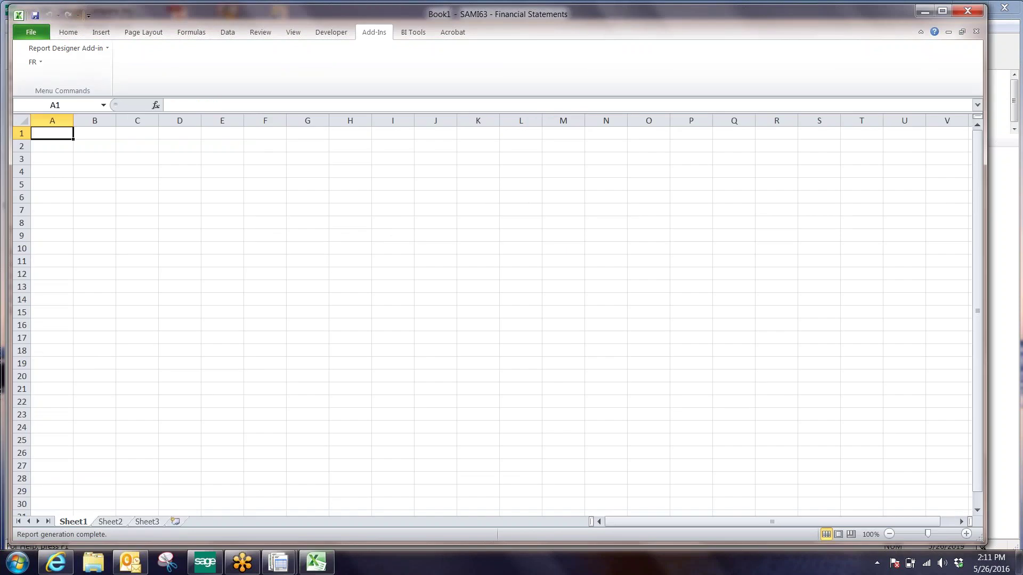
left_click(975, 13)
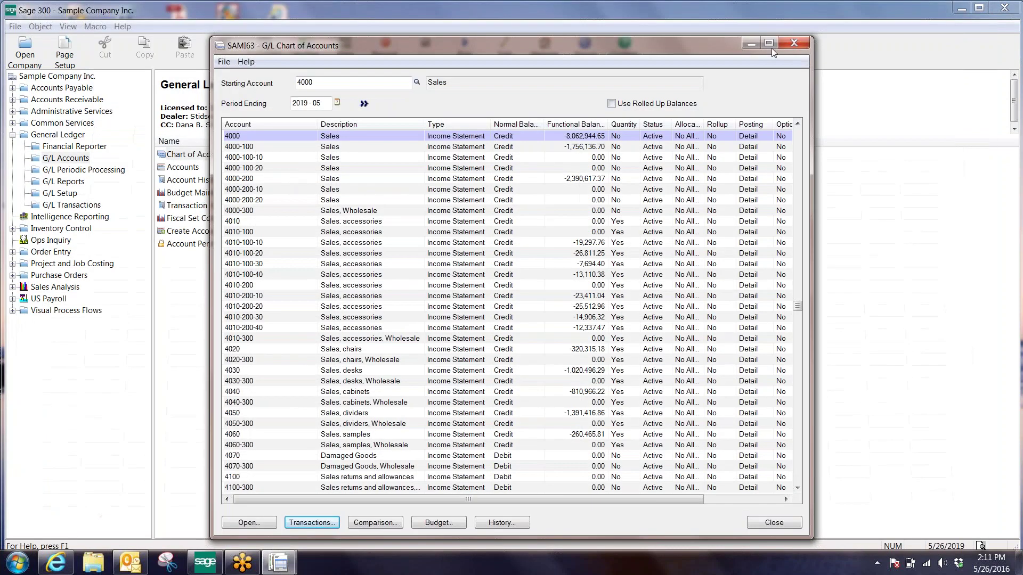
left_click(793, 43)
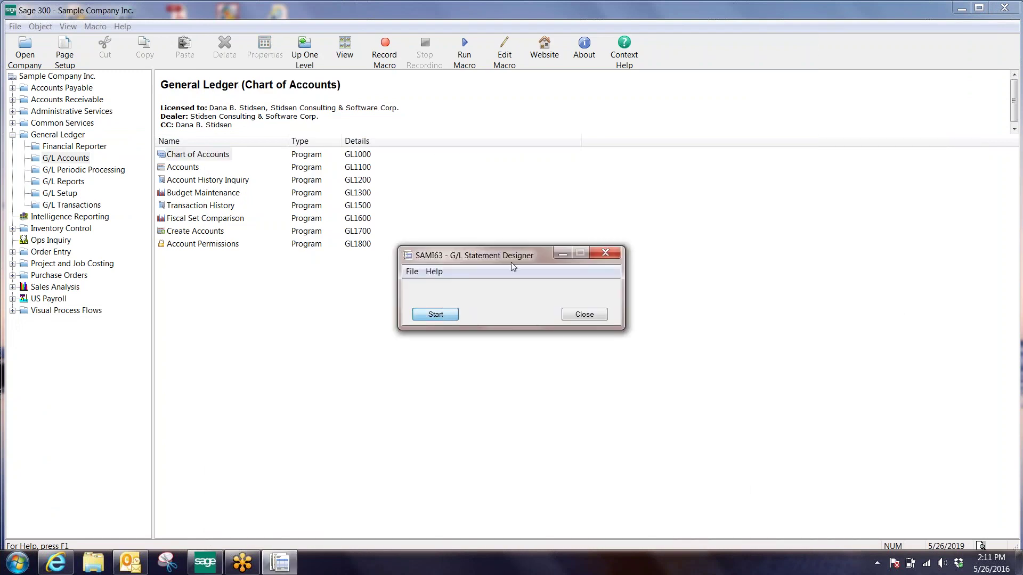
Start Excel from the G/L Statement Designer and open the INYtdHst.xls specification
key("Return")
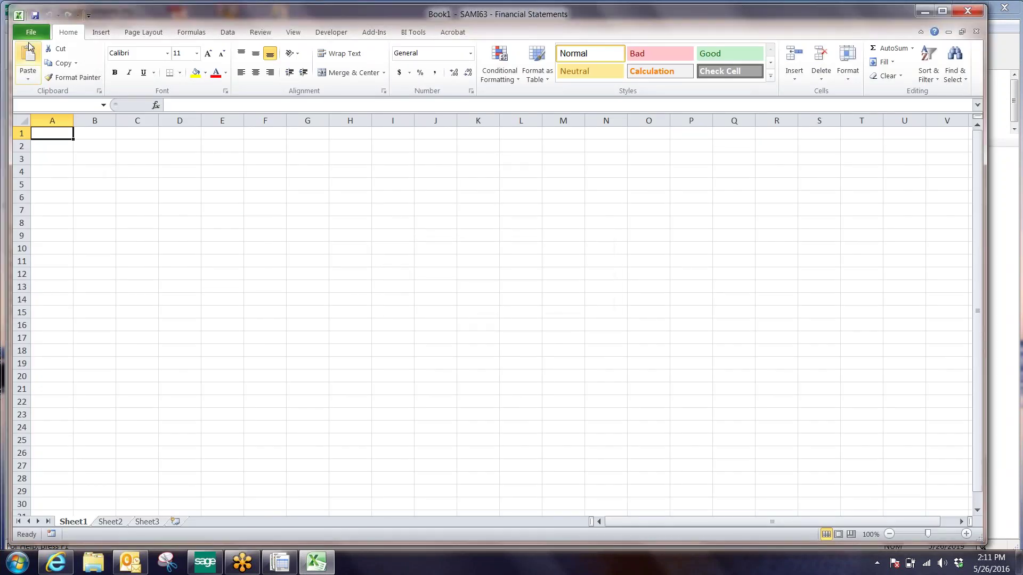
left_click(30, 35)
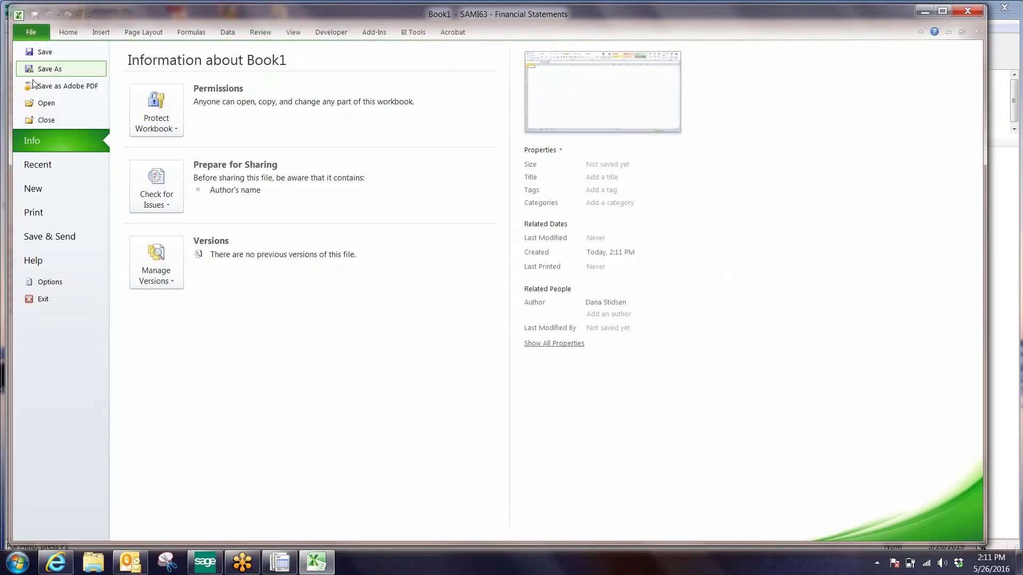
left_click(43, 103)
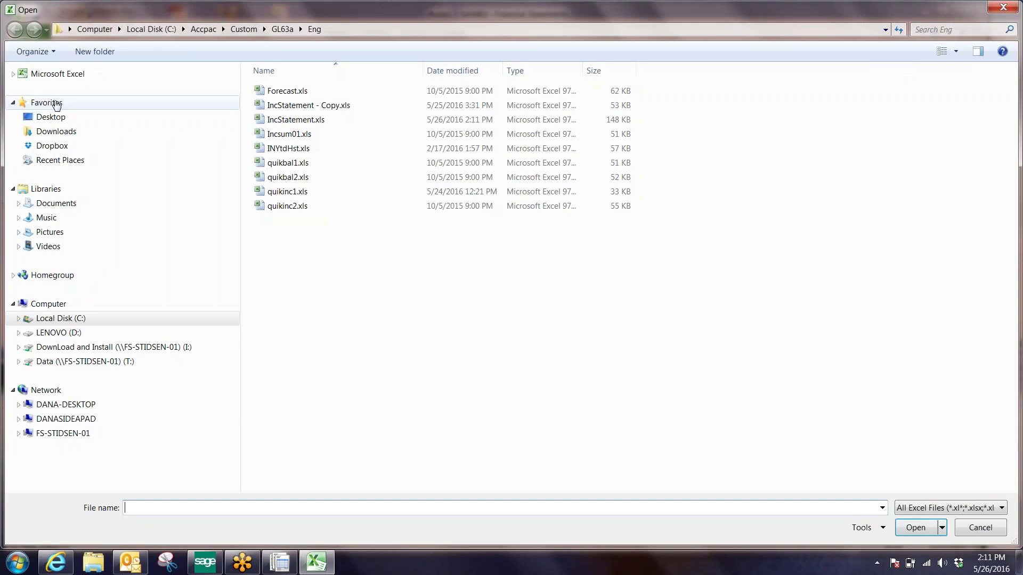
left_click(299, 150)
left_click(915, 530)
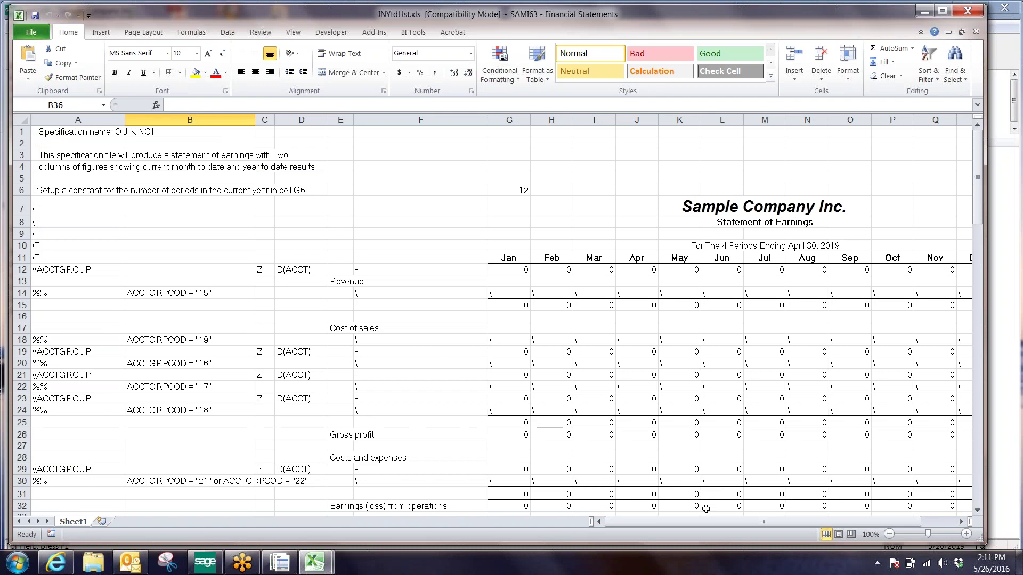
Generate the actual, consolidated INYtdHst.xls statement for period 05 with FR View, including drilldown information
left_click_drag(729, 523, 762, 524)
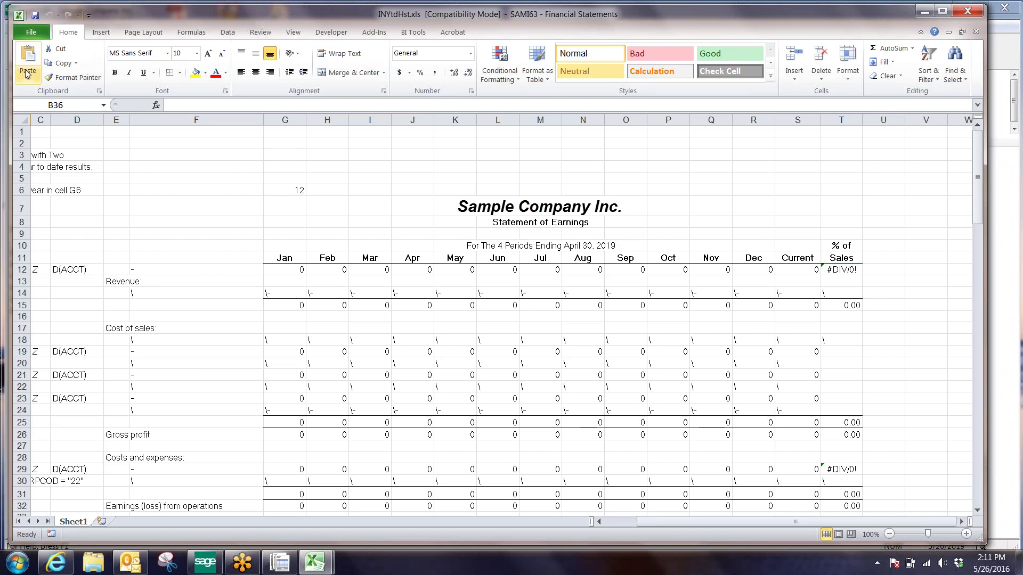
left_click(374, 33)
left_click(33, 62)
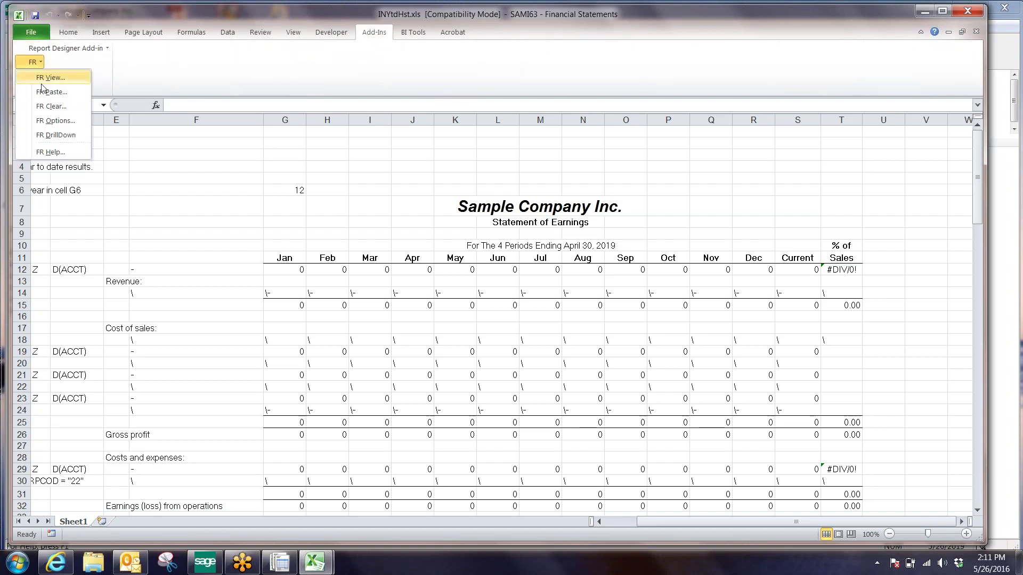
left_click(43, 81)
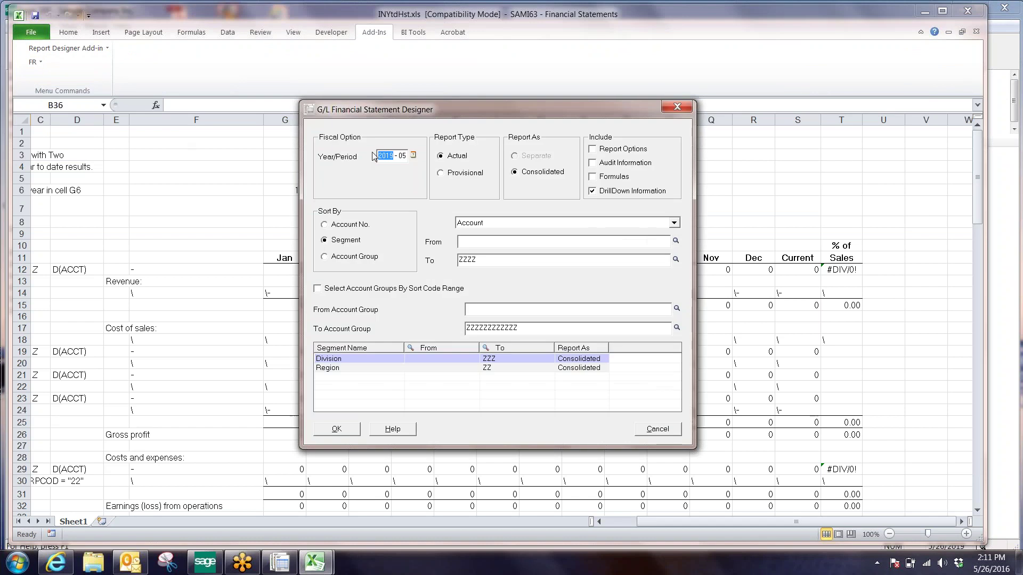
left_click(326, 429)
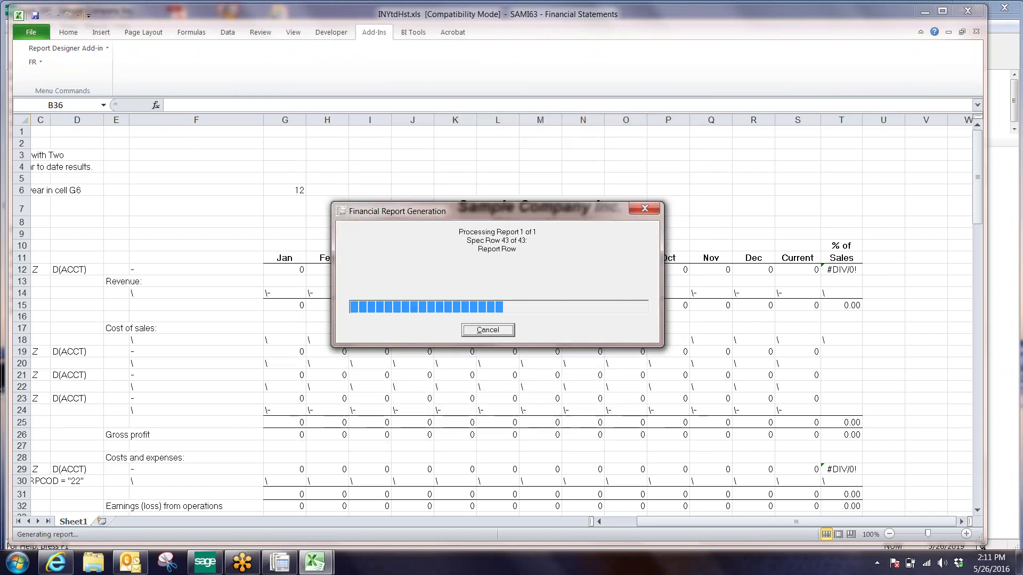
Autofit the Current column (S) so the generated statement's figures fit
left_click_drag(976, 263, 977, 292)
double_click(821, 120)
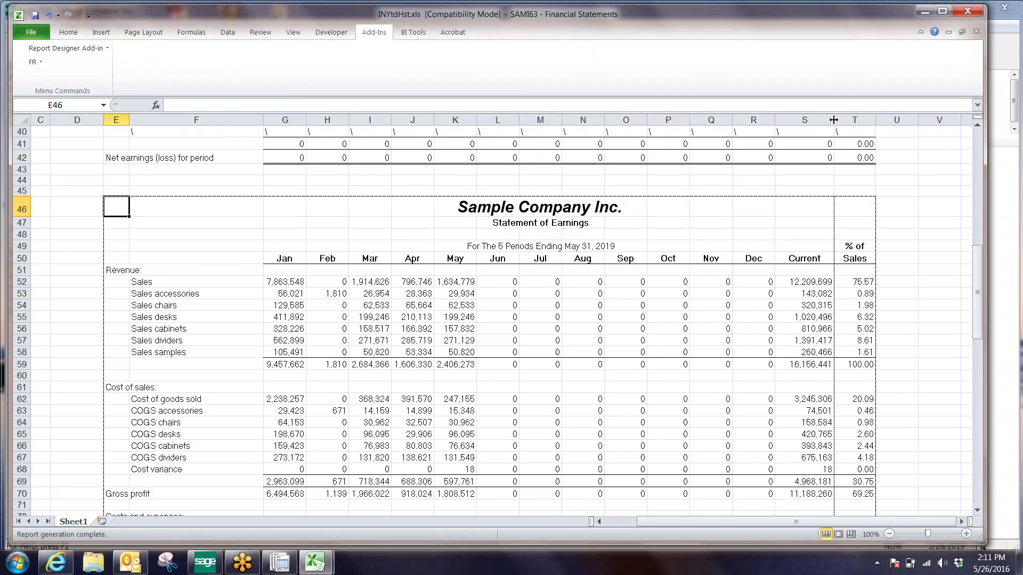
left_click_drag(978, 277, 978, 289)
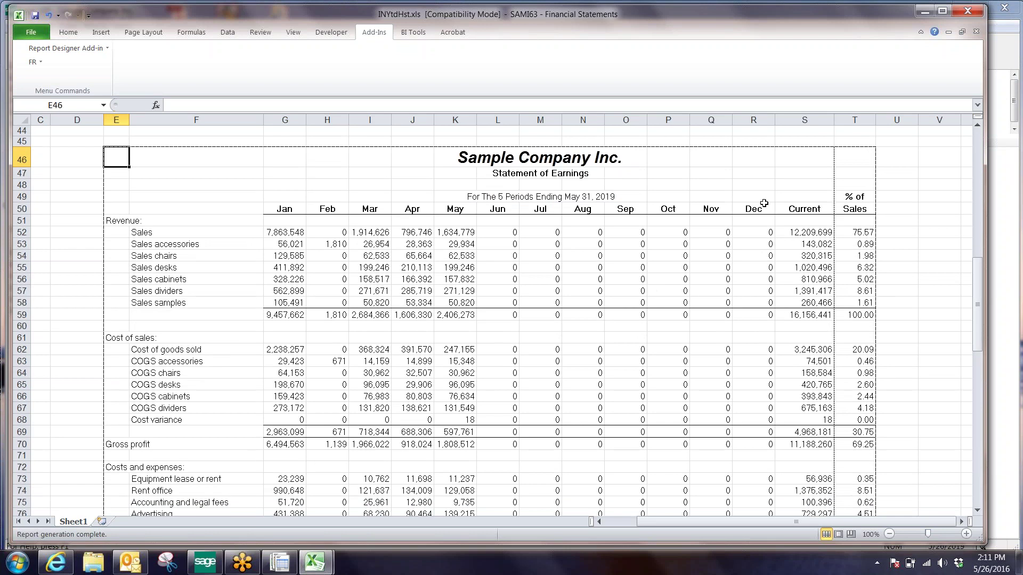
Examine the Sales row's Current and % of Sales figures and the revenue values in S52:S59
left_click(804, 230)
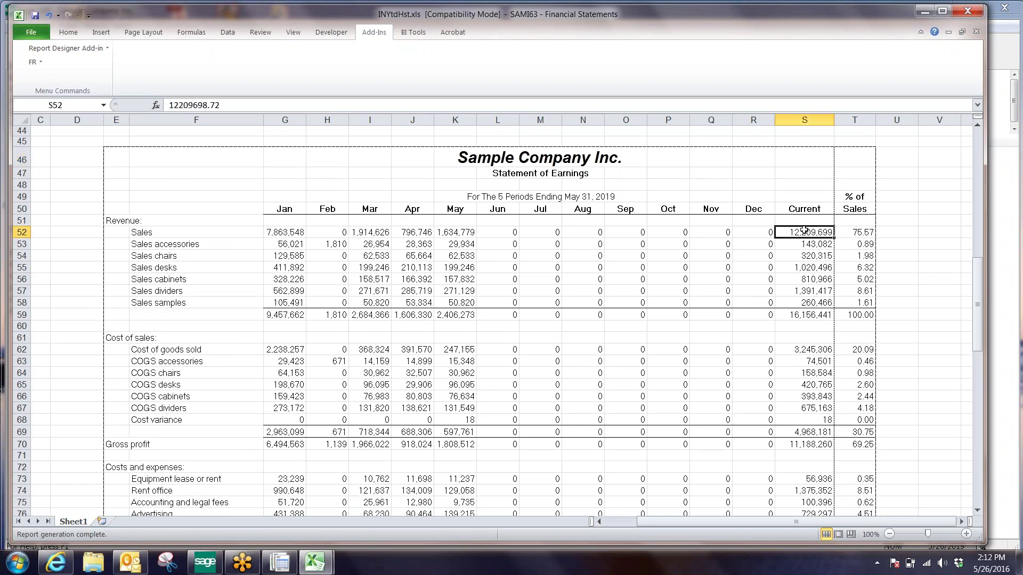
left_click(857, 231)
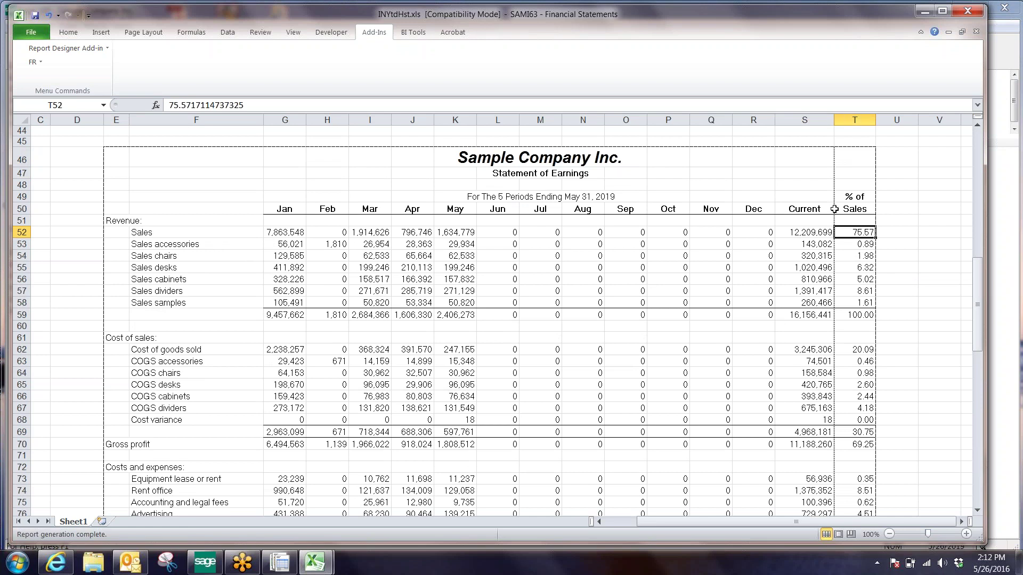
left_click_drag(825, 239, 819, 313)
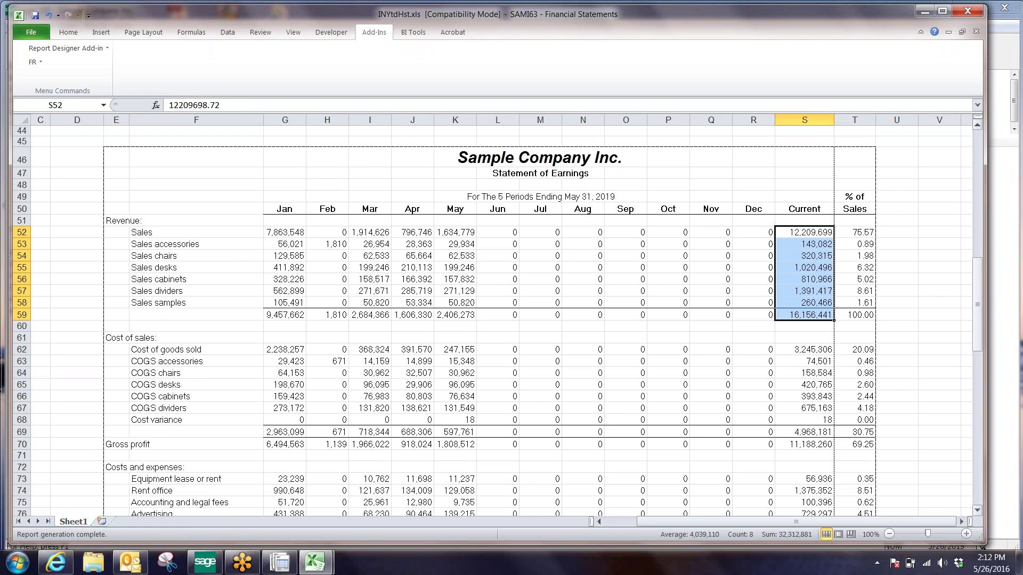
Set up an FRAMTA function for the January specification cell G12 in FR Paste, using NET#P (Net Period #) with period 1
left_click_drag(978, 299, 983, 147)
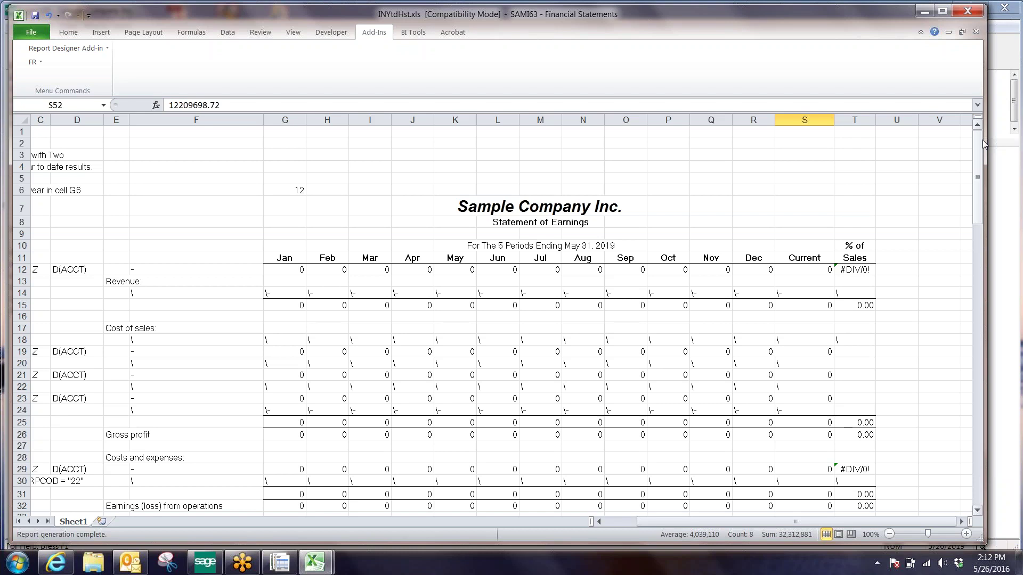
left_click(600, 522)
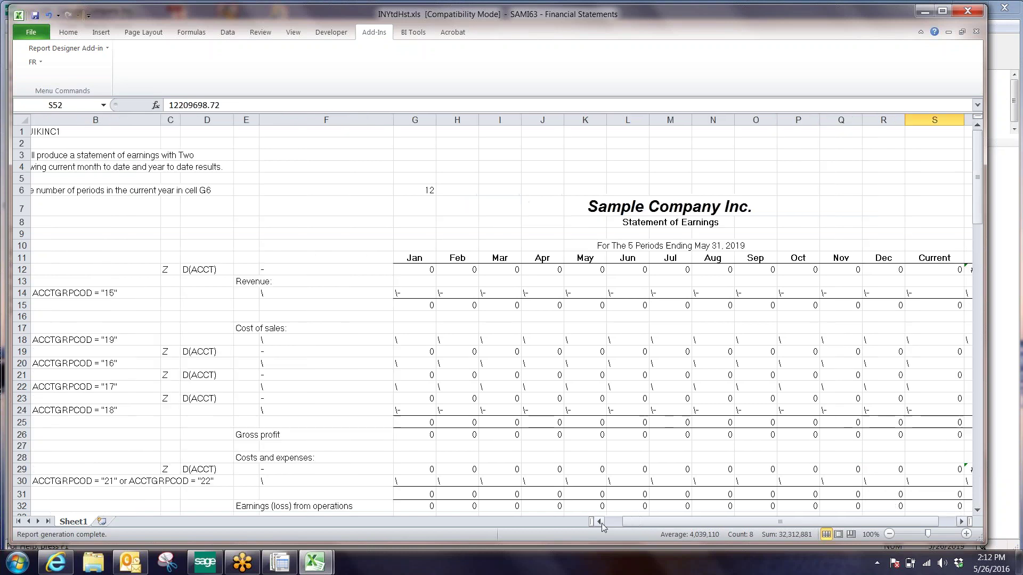
left_click(600, 522)
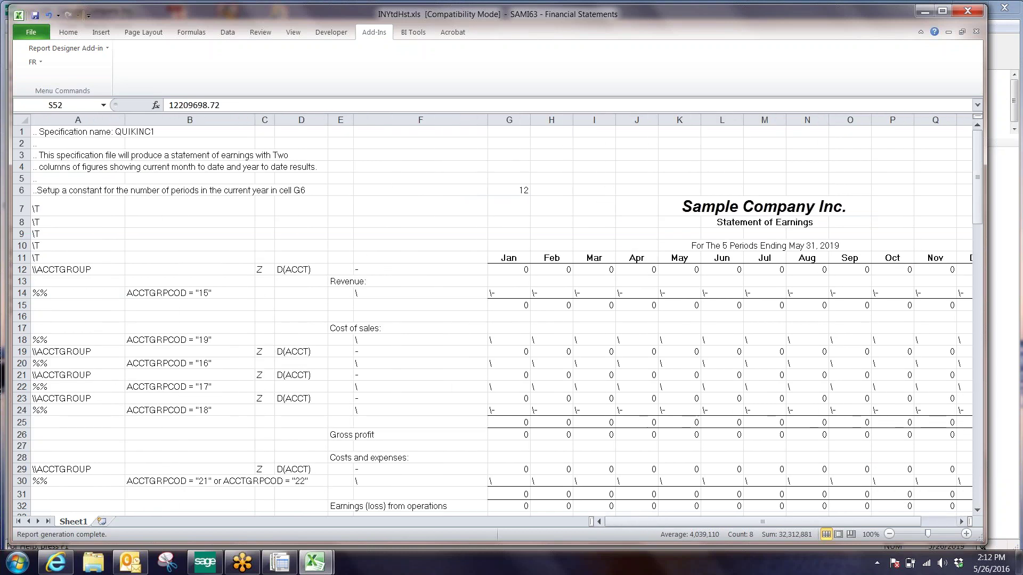
left_click(510, 272)
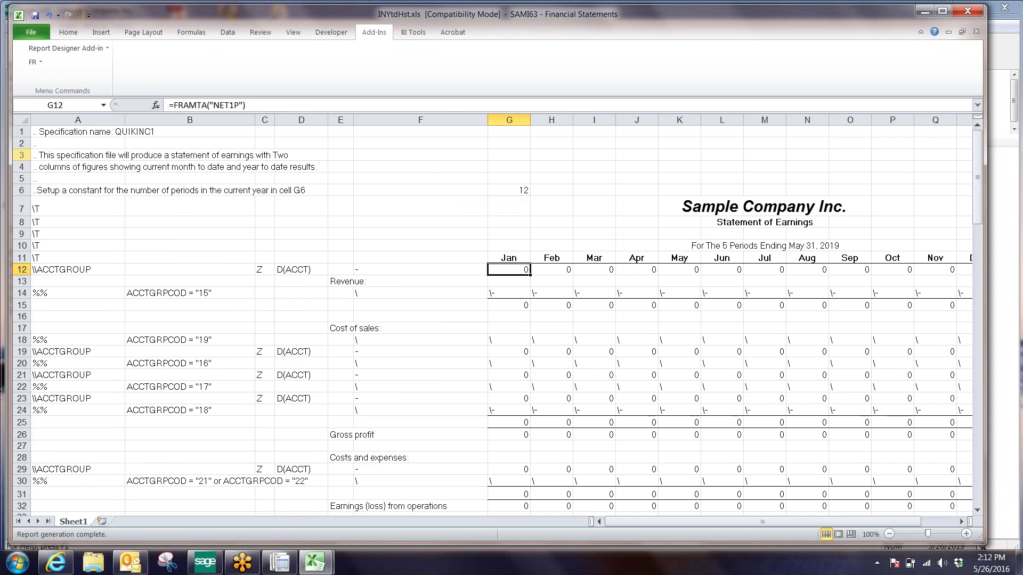
left_click(32, 62)
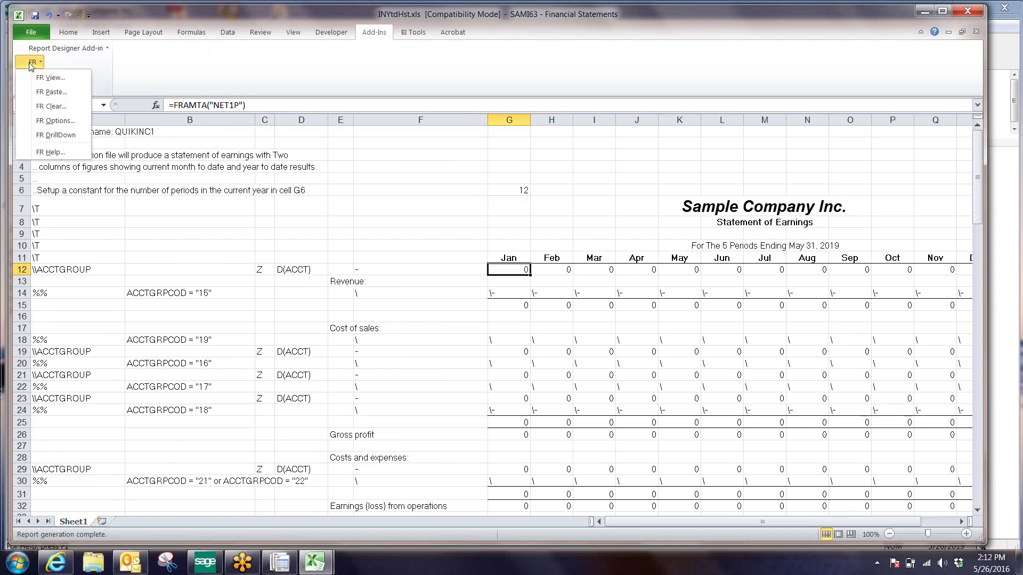
left_click(40, 93)
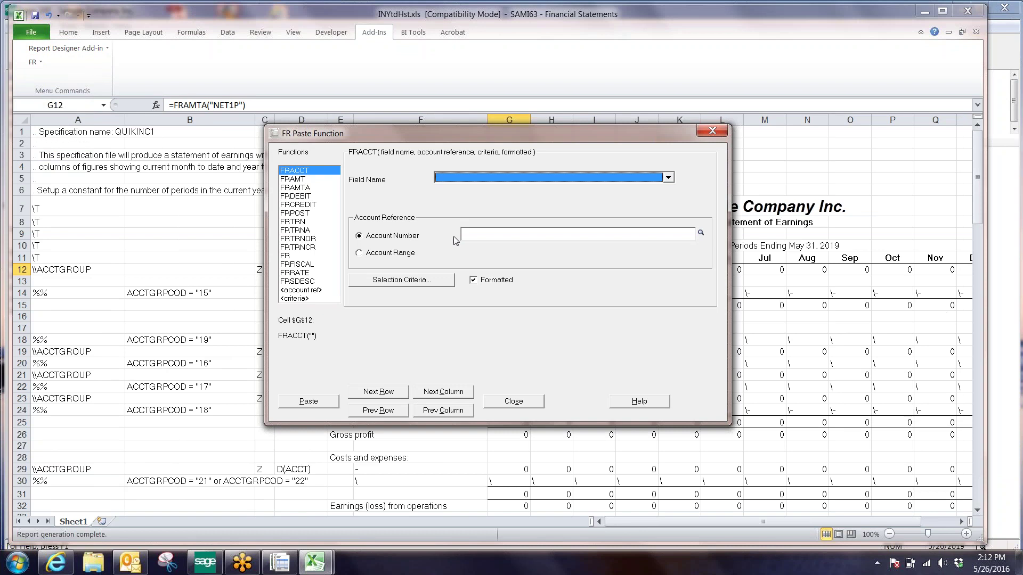
left_click(292, 189)
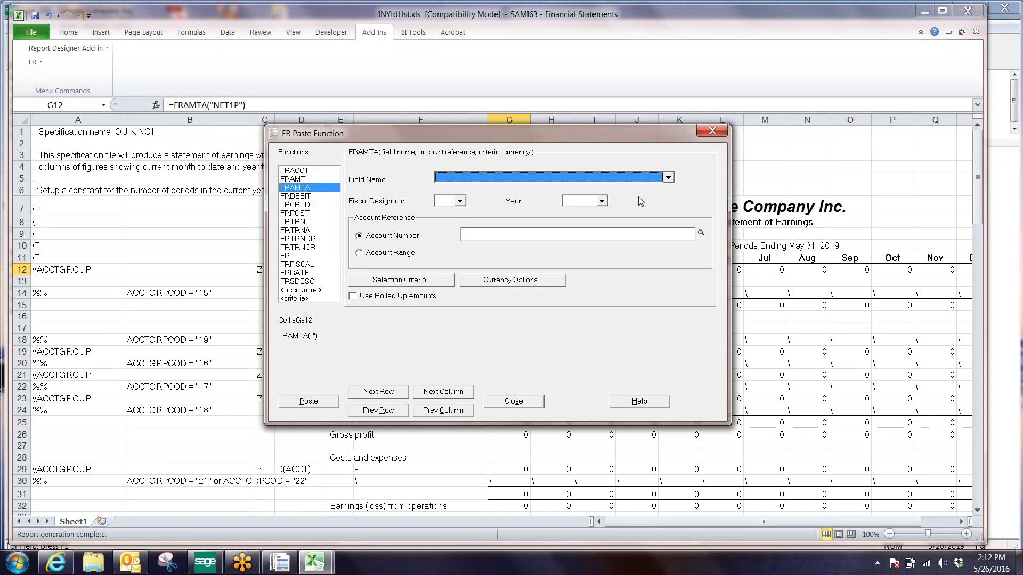
left_click(669, 178)
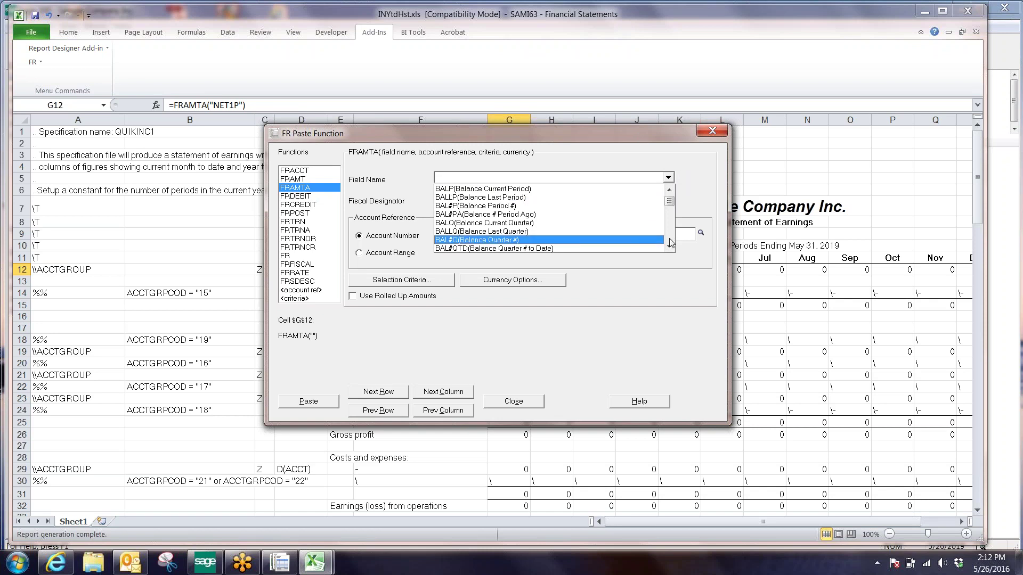
scroll(669, 240, "down", 10)
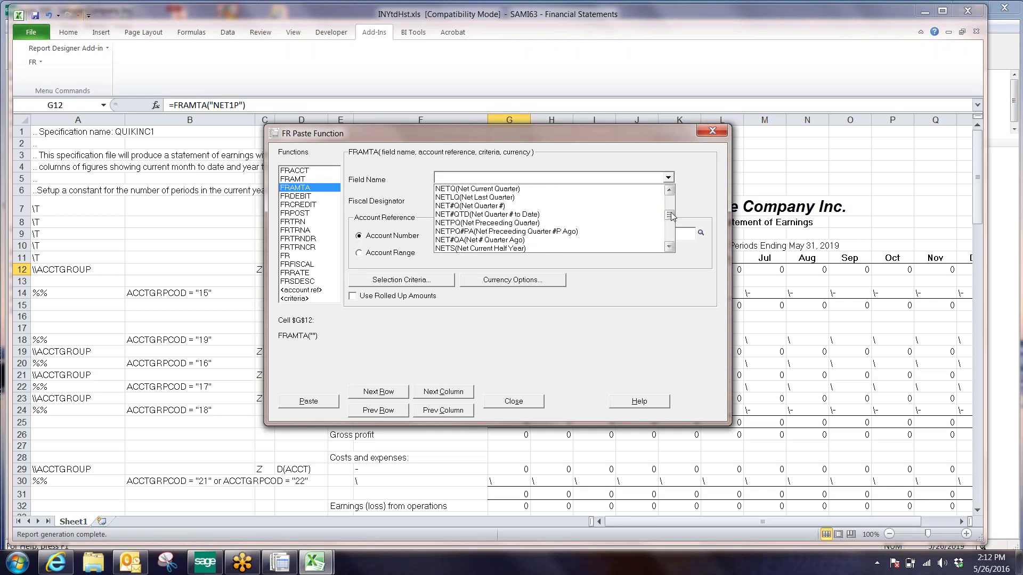
left_click_drag(670, 215, 670, 211)
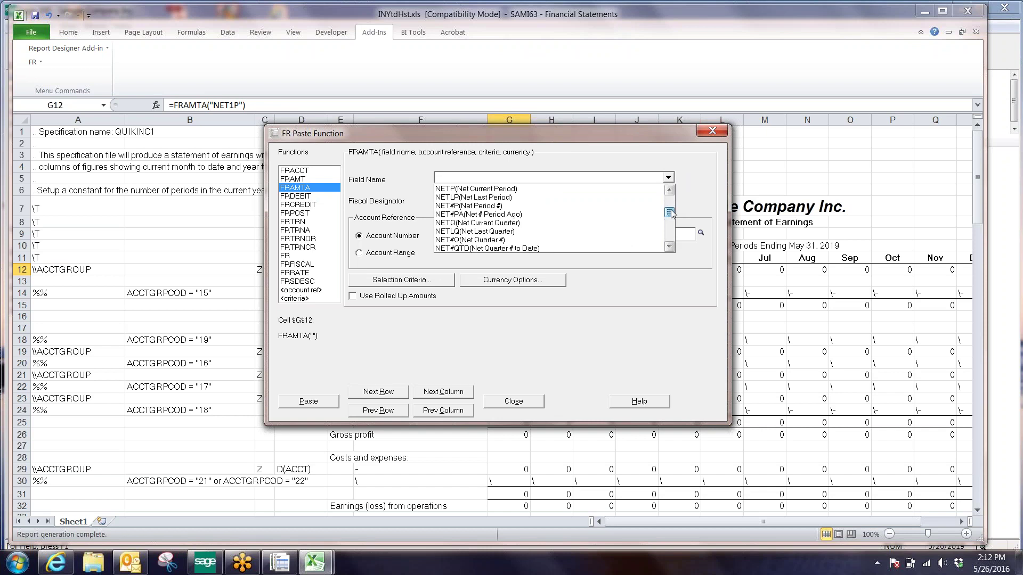
left_click(571, 209)
left_click(704, 179)
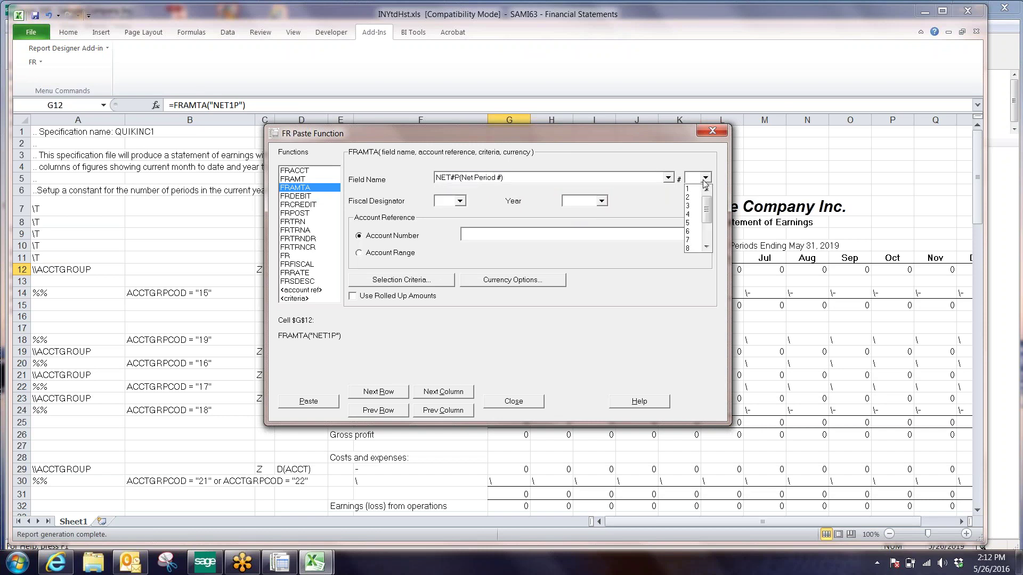
left_click(695, 189)
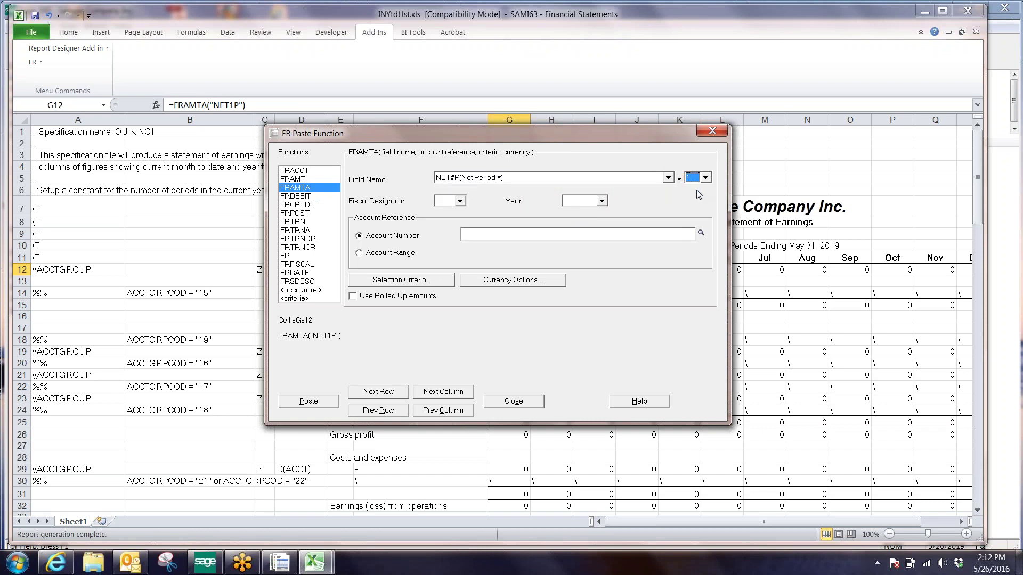
Set the fiscal designator to 1, paste the FRAMTA("1NET1P") formula into G12, and close FR Paste Function
left_click(461, 201)
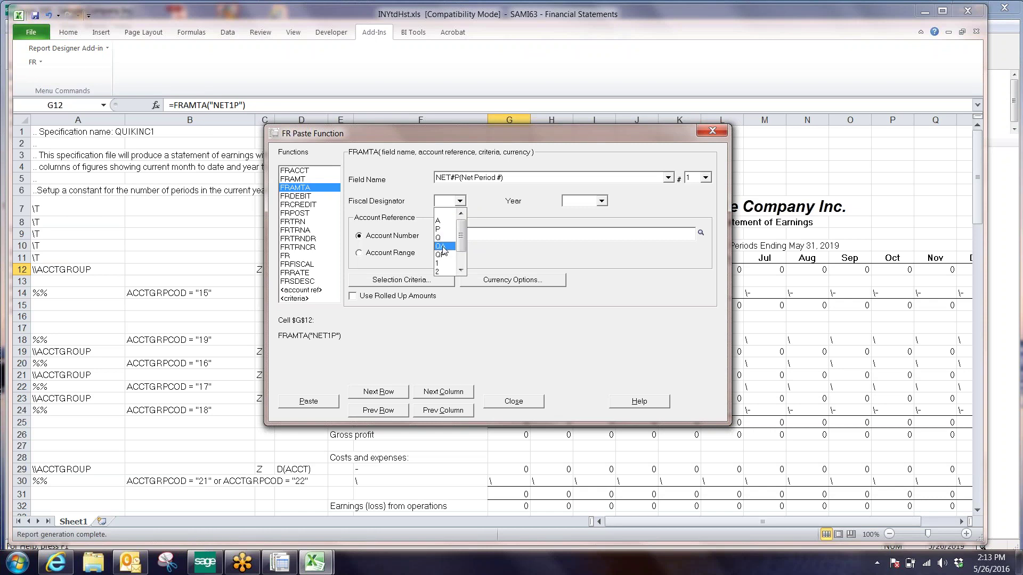
left_click(460, 270)
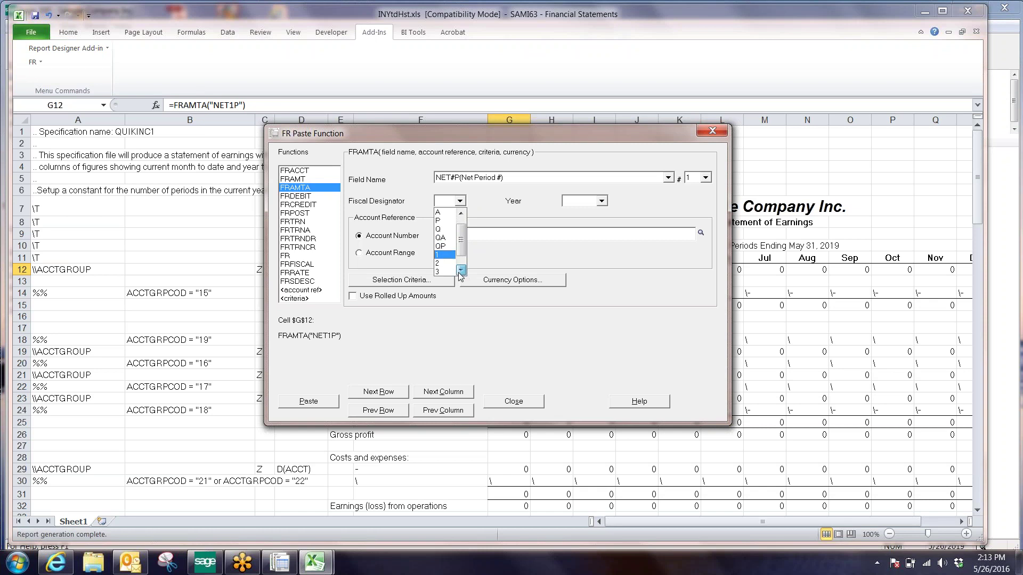
left_click(460, 270)
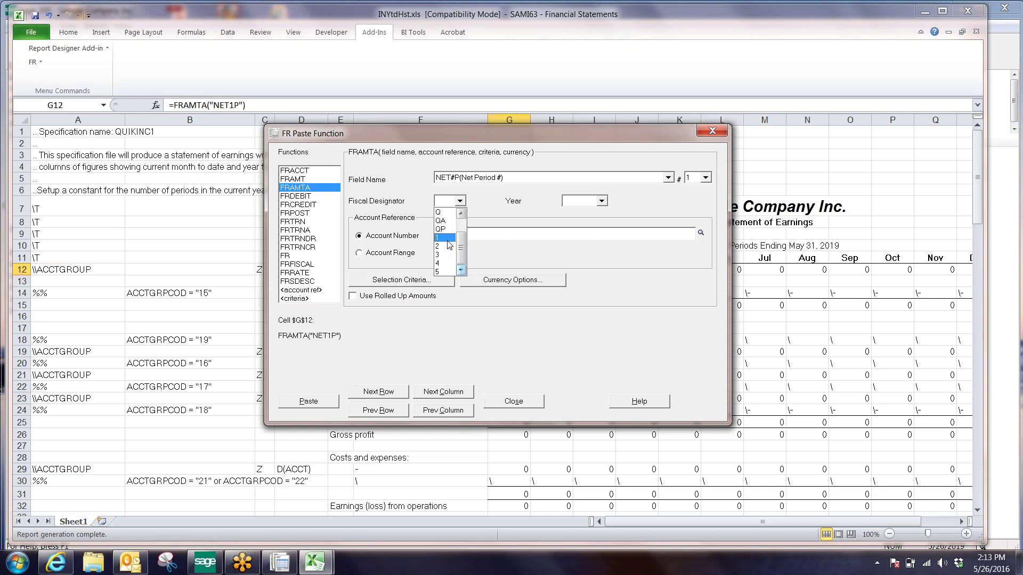
left_click(448, 239)
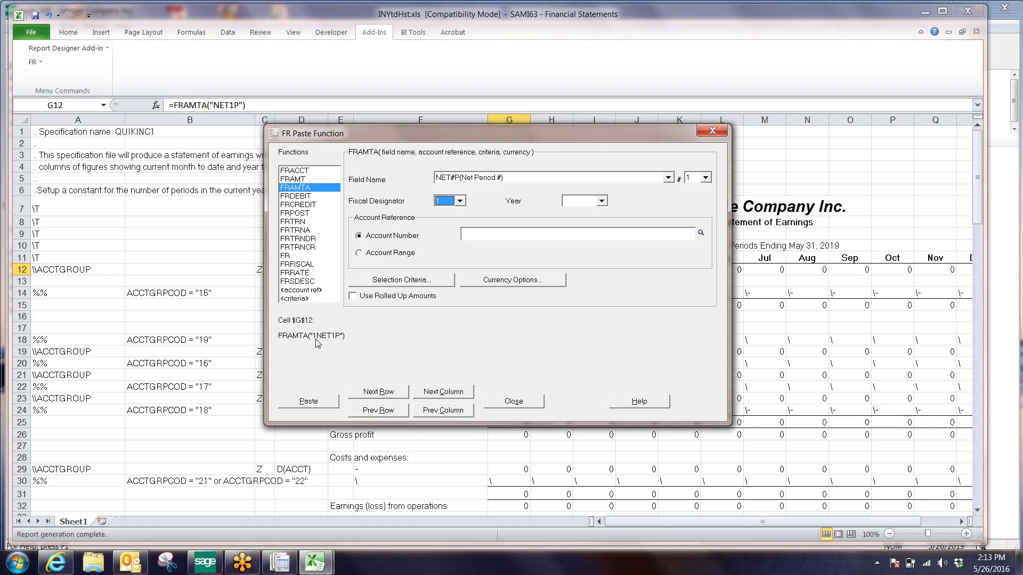
left_click(332, 405)
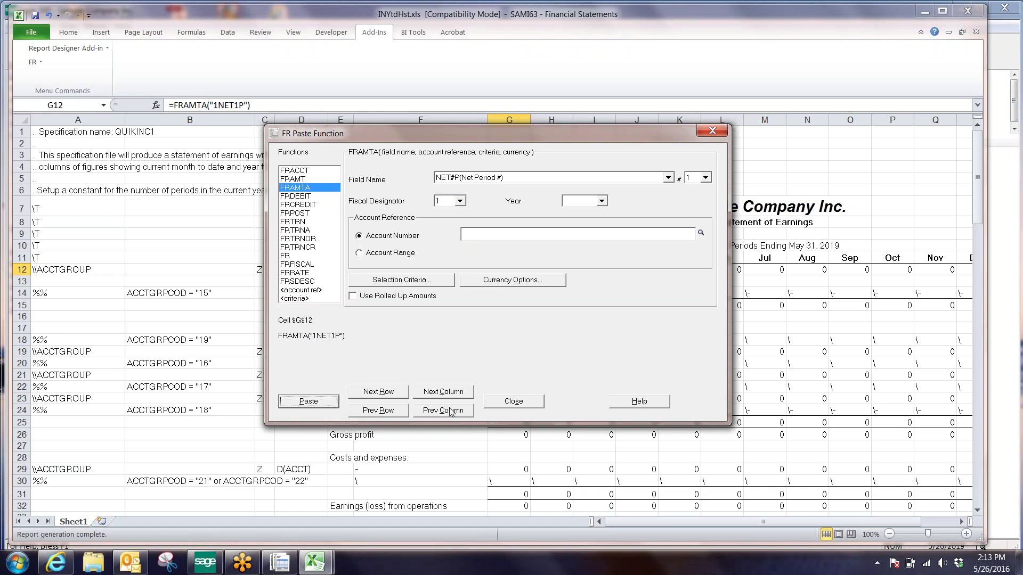
left_click(503, 405)
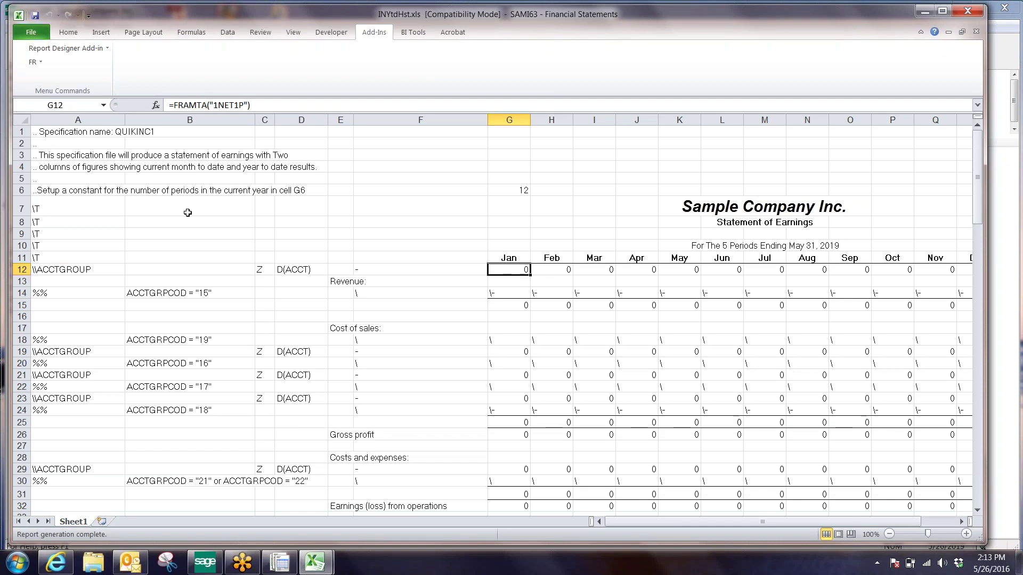
Regenerate the statement for period 05 with FR View and check the January Sales figure in G52
left_click(36, 63)
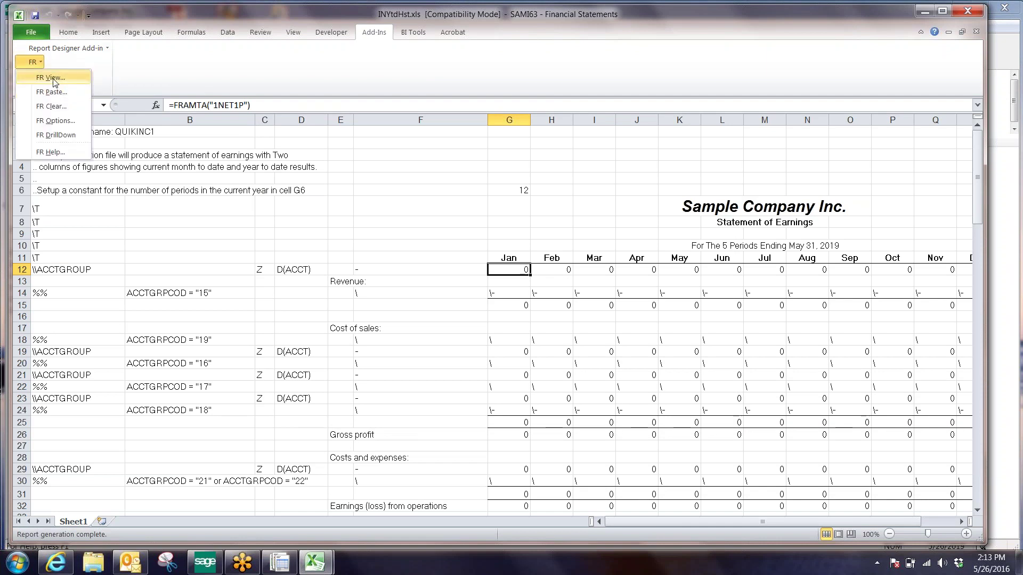
left_click(51, 78)
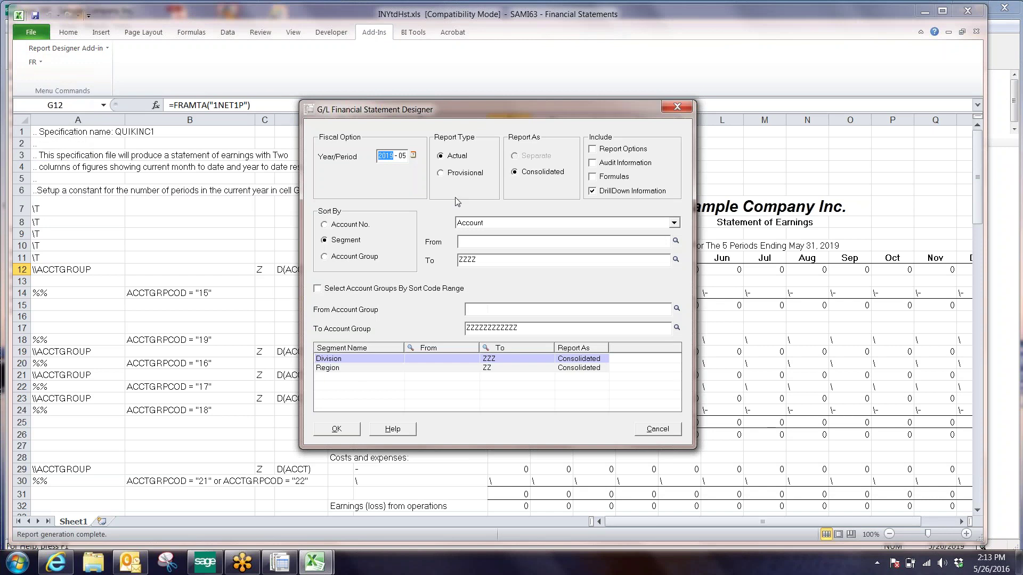
left_click(353, 428)
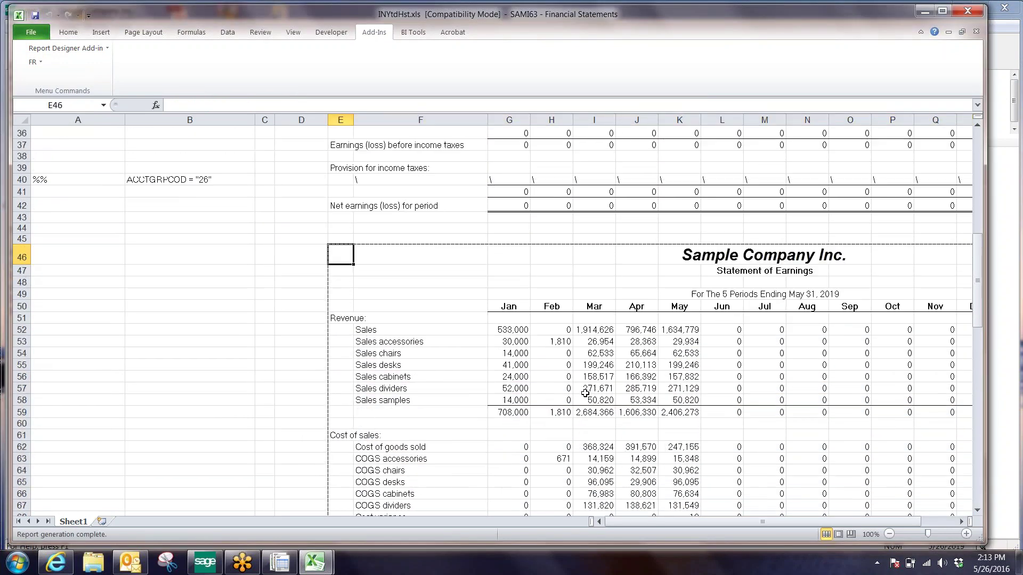
left_click(518, 330)
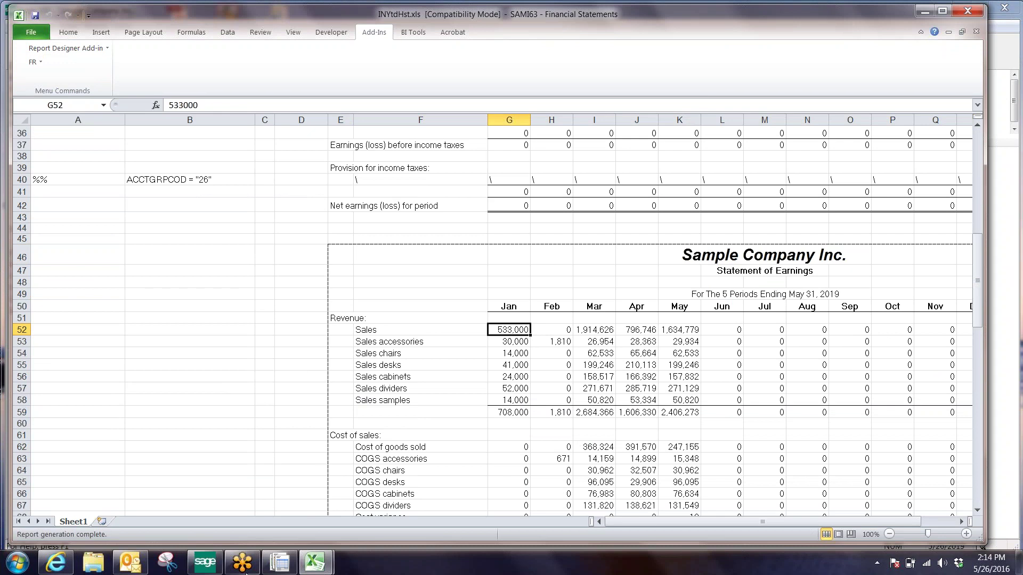
Switch to Sage 300, open the G/L Accounts form, and close it
left_click(205, 563)
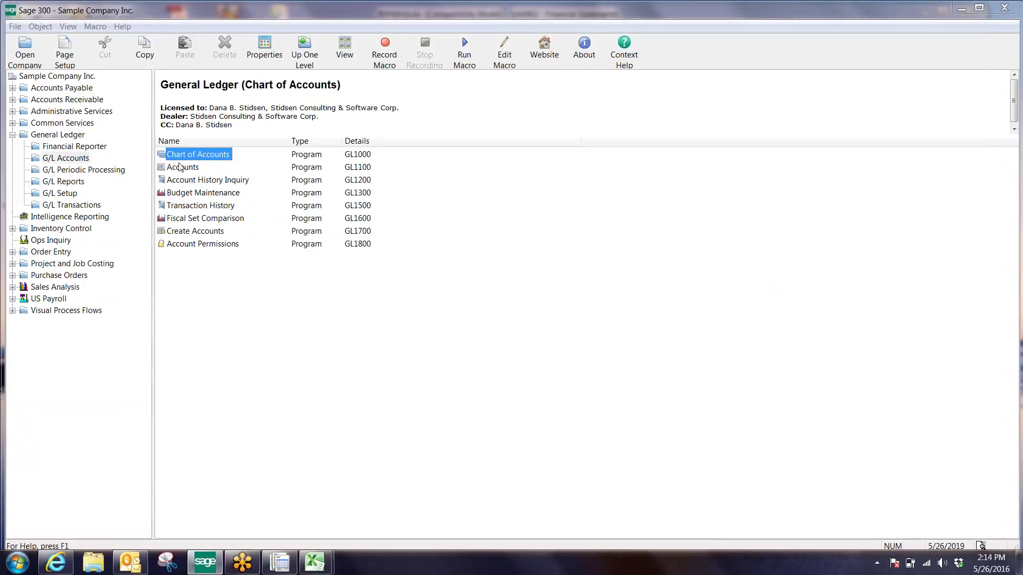
left_click(182, 168)
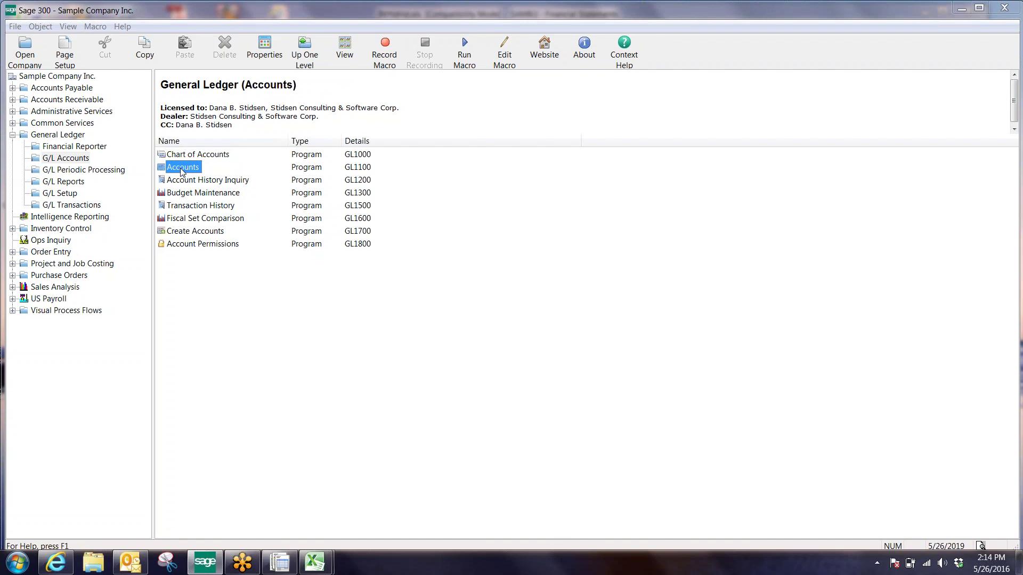
double_click(181, 167)
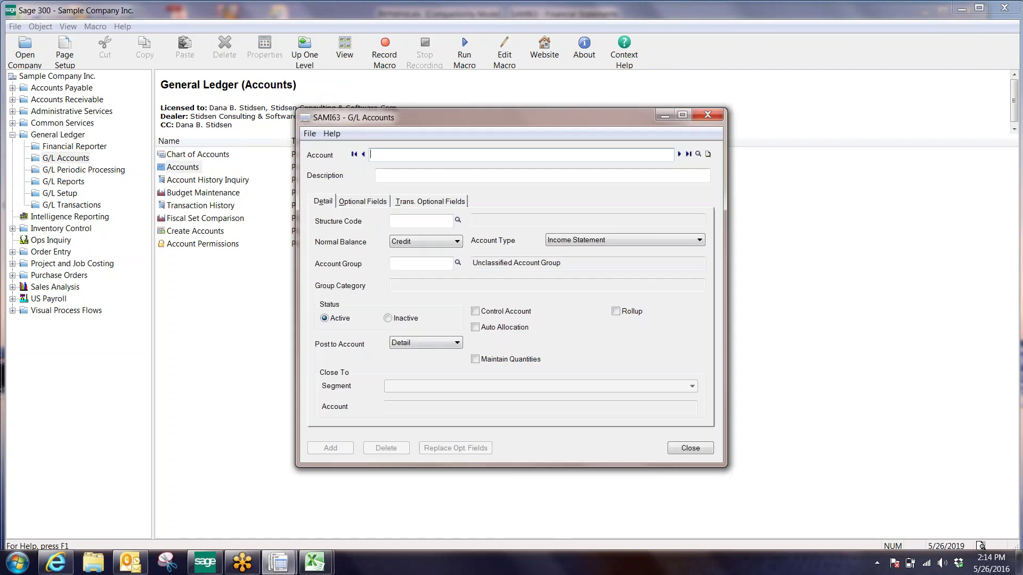
left_click(690, 448)
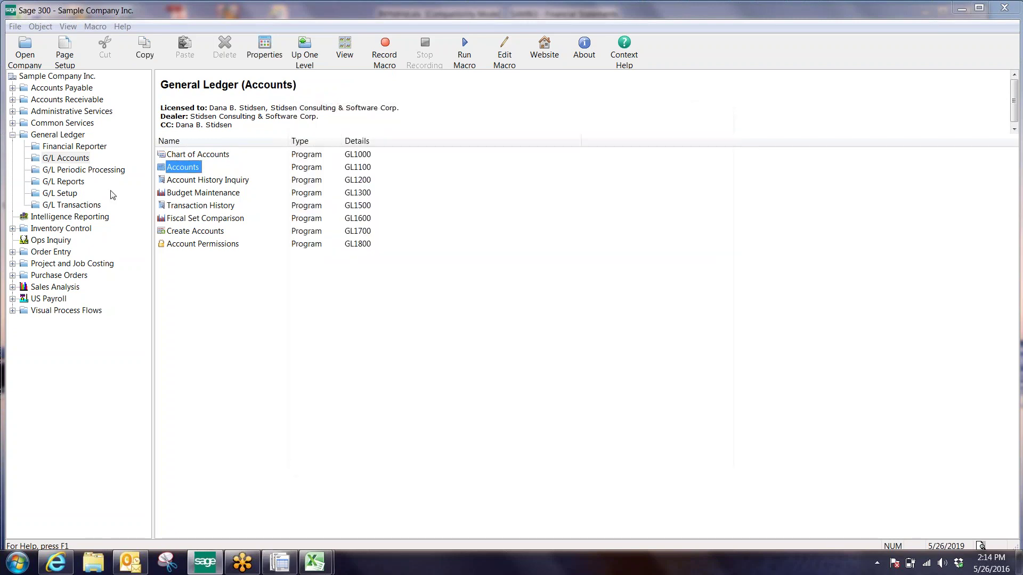
Open G/L Budget Maintenance, load the 2019 Budget Set 1 amounts for account 4000, and check the January budget amount
left_click(195, 198)
double_click(195, 193)
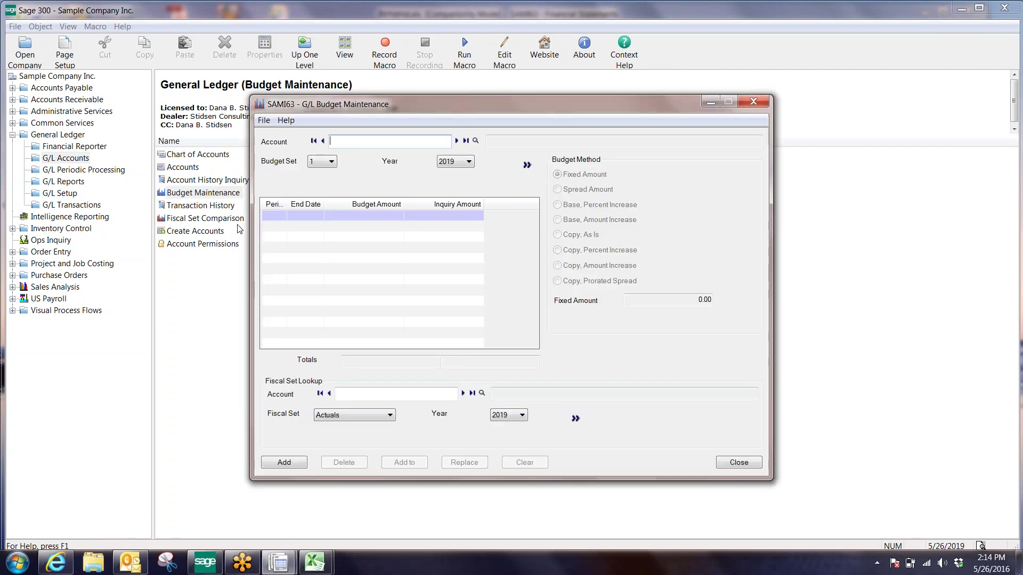
type("4000")
key("Tab")
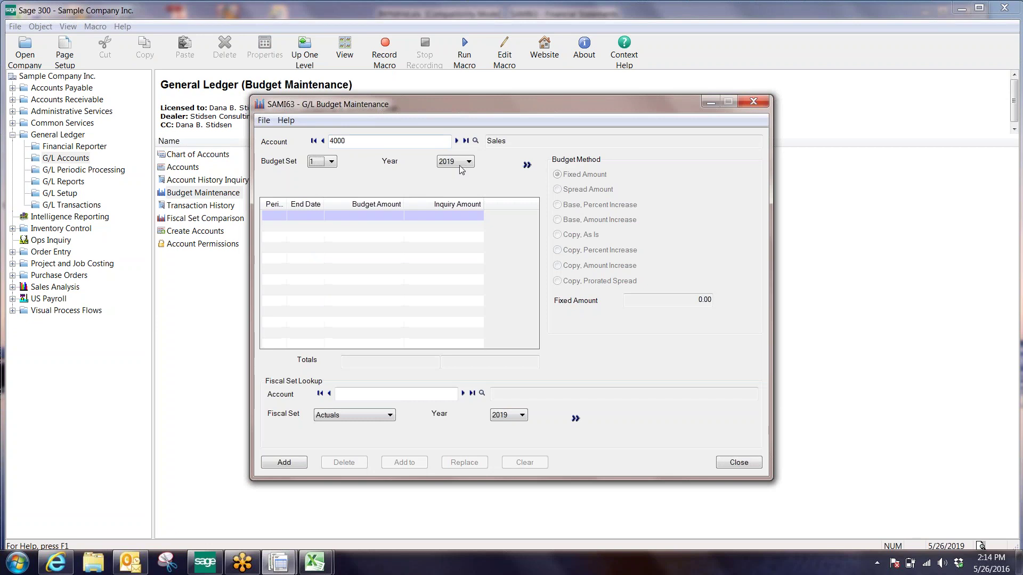
left_click(528, 166)
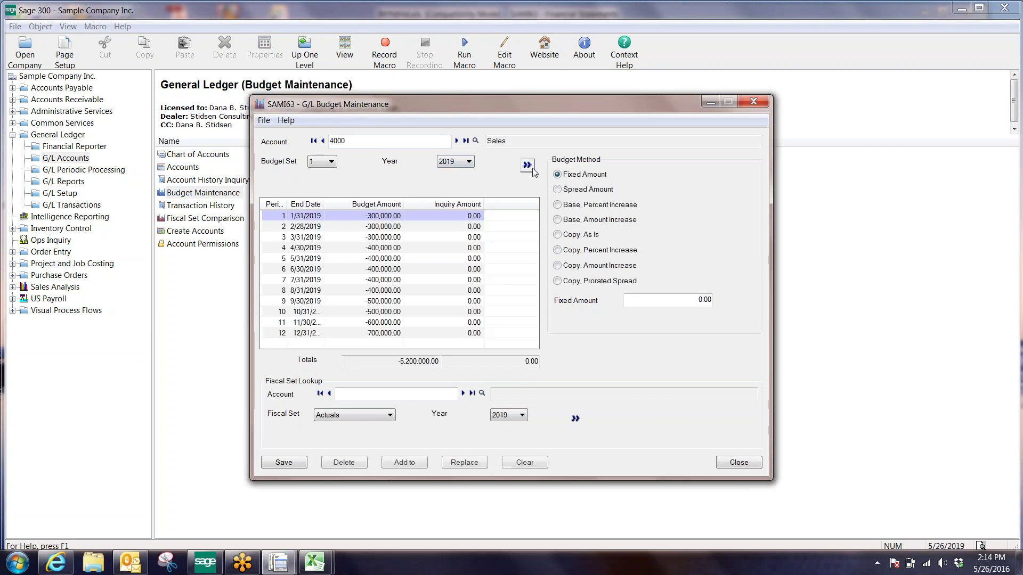
left_click(395, 215)
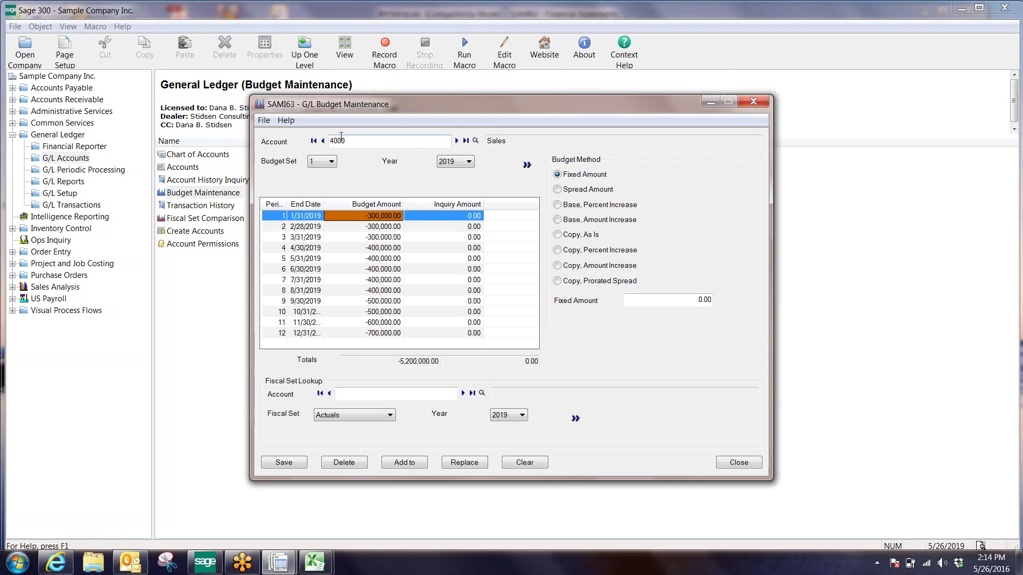
left_click(330, 162)
left_click(326, 173)
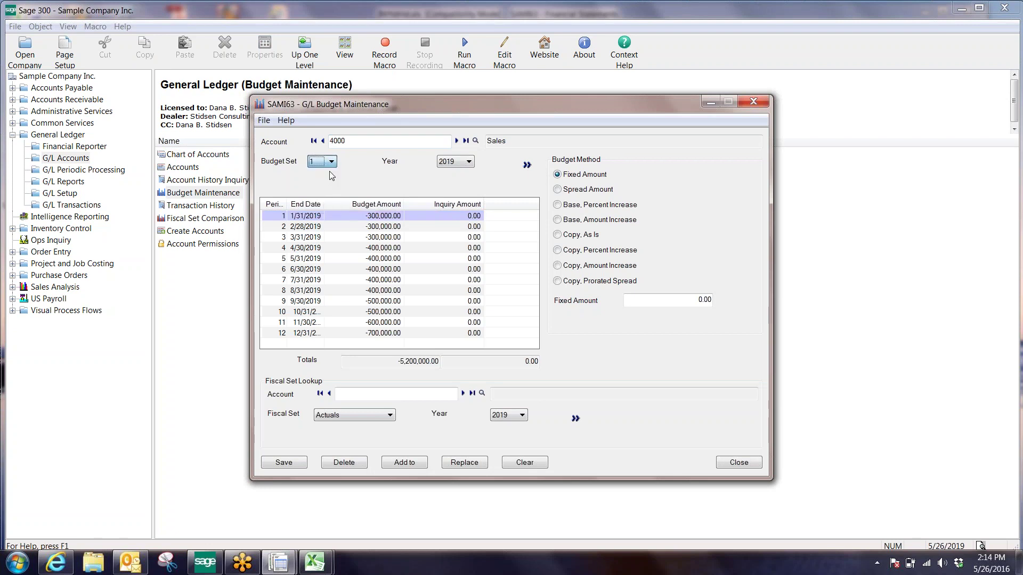
left_click(404, 216)
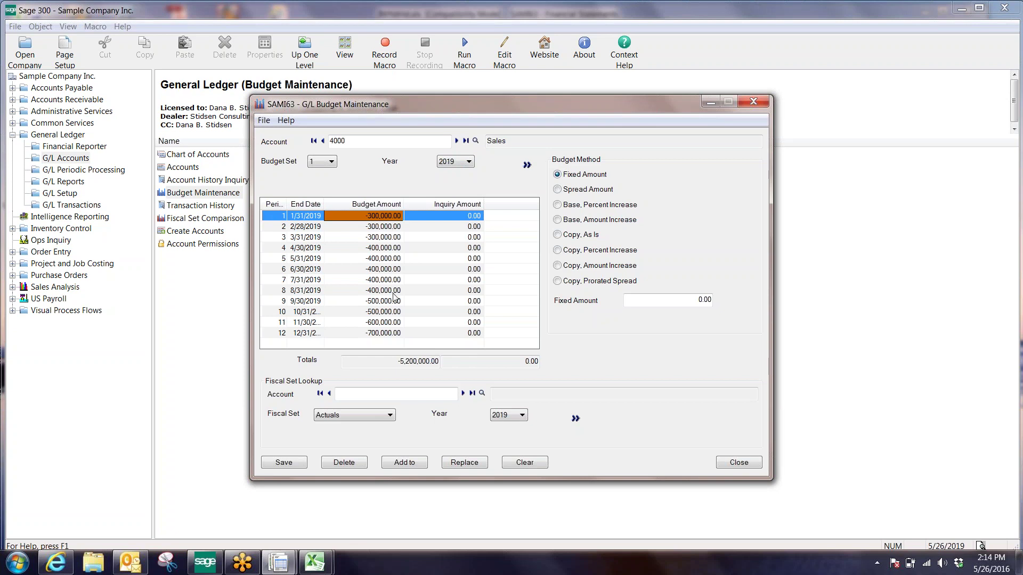
Switch to INYtdHst.xls in Excel and compare the January Sales figure in row 52 with the account specification in D12
left_click(316, 565)
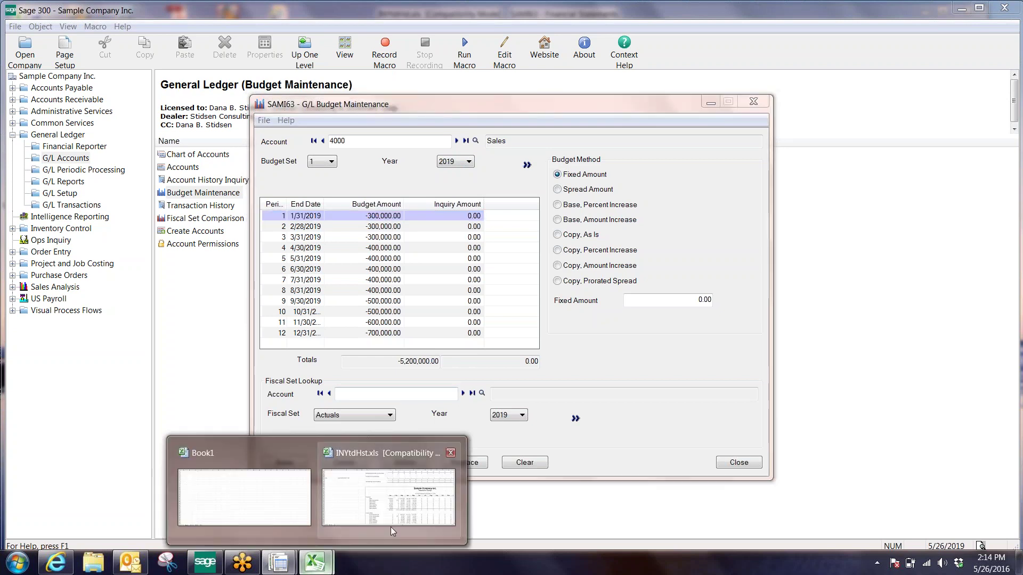
left_click(401, 526)
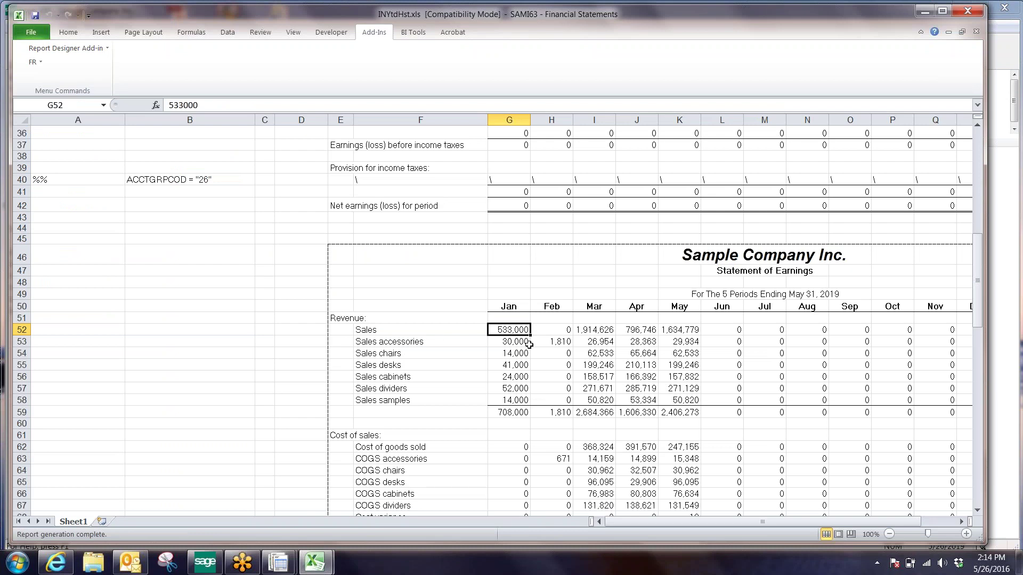
left_click(394, 330)
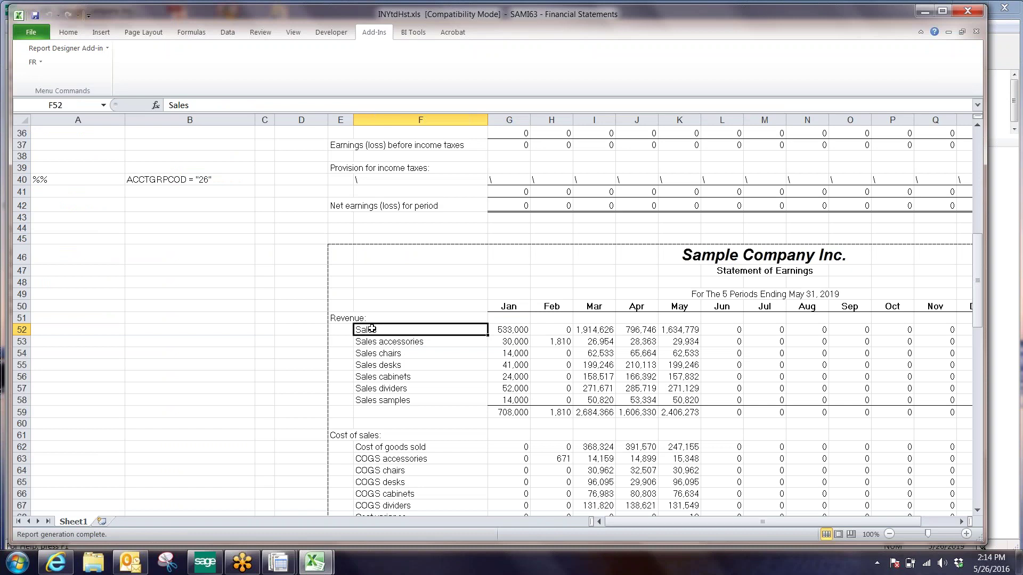
scroll(371, 328, "up", 12)
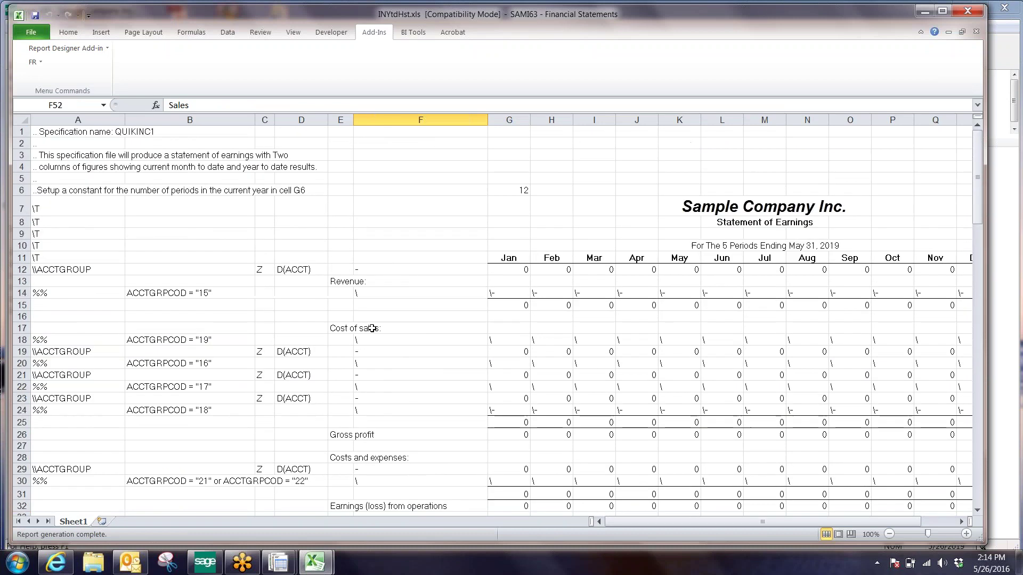
left_click(285, 270)
scroll(463, 441, "down", 3)
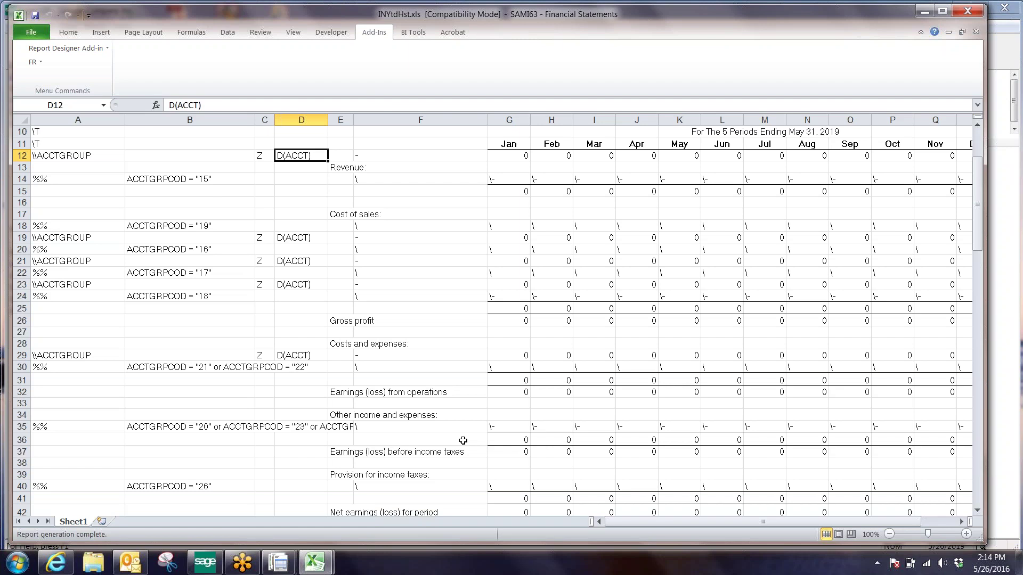
scroll(462, 441, "down", 6)
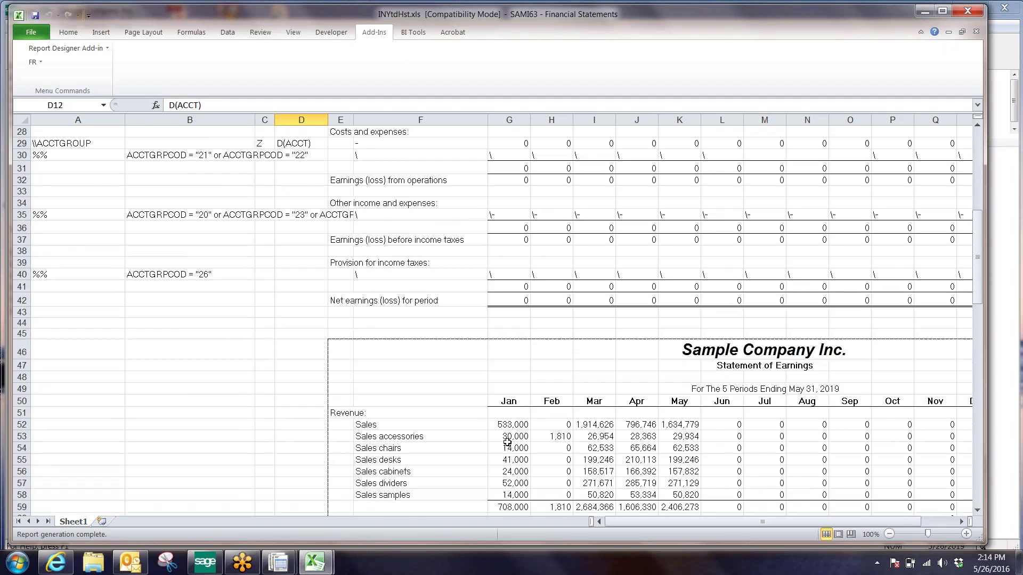
Recheck the account 4000 budget in the Sage 300 Budget Maintenance window, and return to INYtdHst.xls
mouse_move(311, 569)
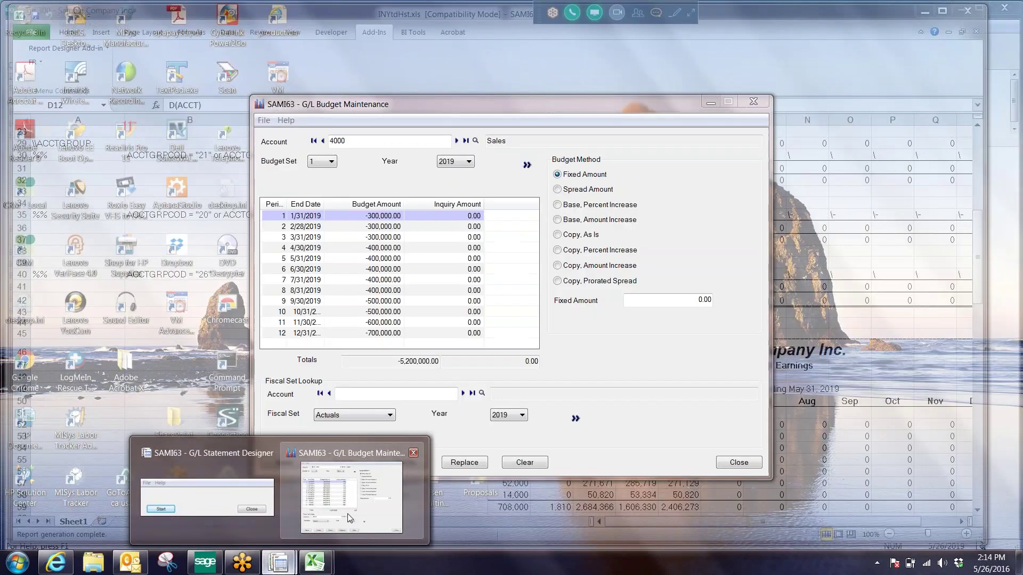
left_click(347, 513)
mouse_move(317, 565)
left_click(384, 506)
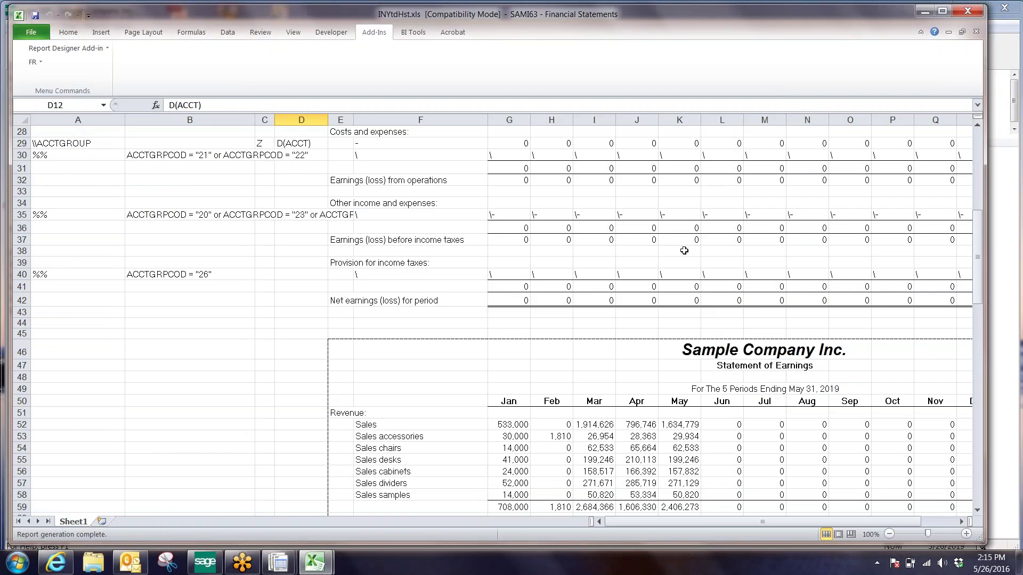
Return to the start of the INYtdHst.xls specification and close the workbook without saving its changes
left_click_drag(978, 246, 978, 170)
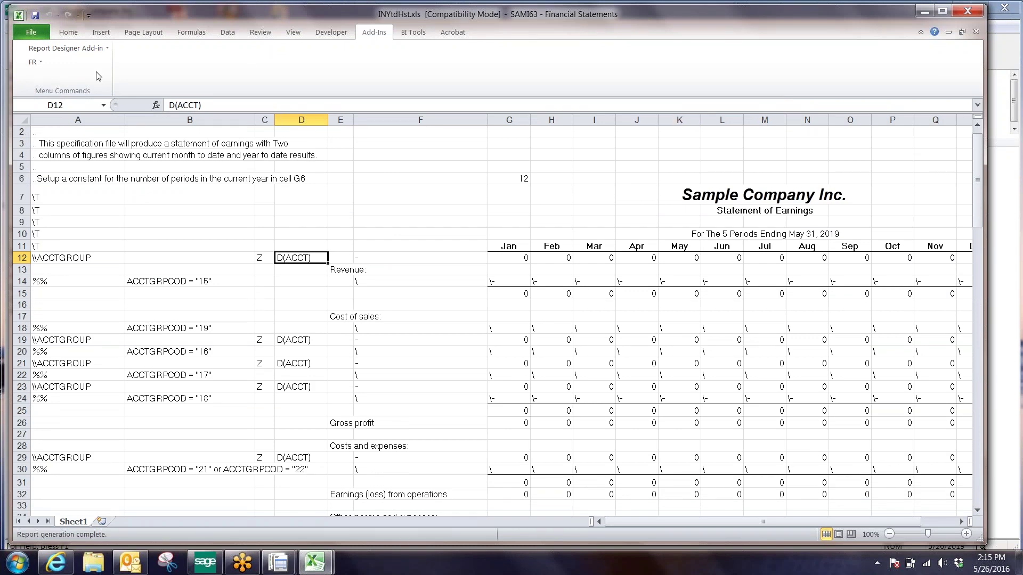
left_click(977, 32)
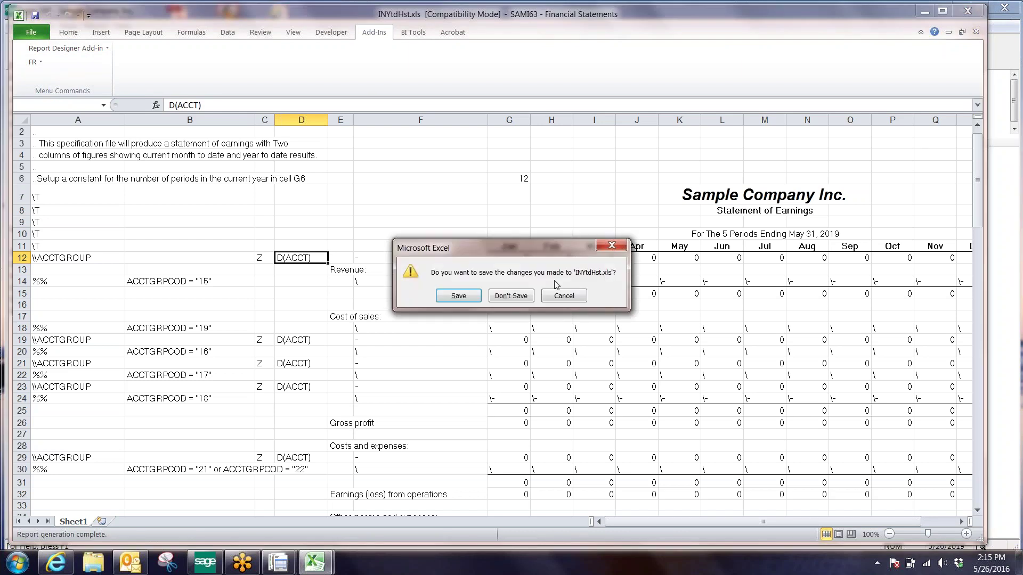
left_click(517, 296)
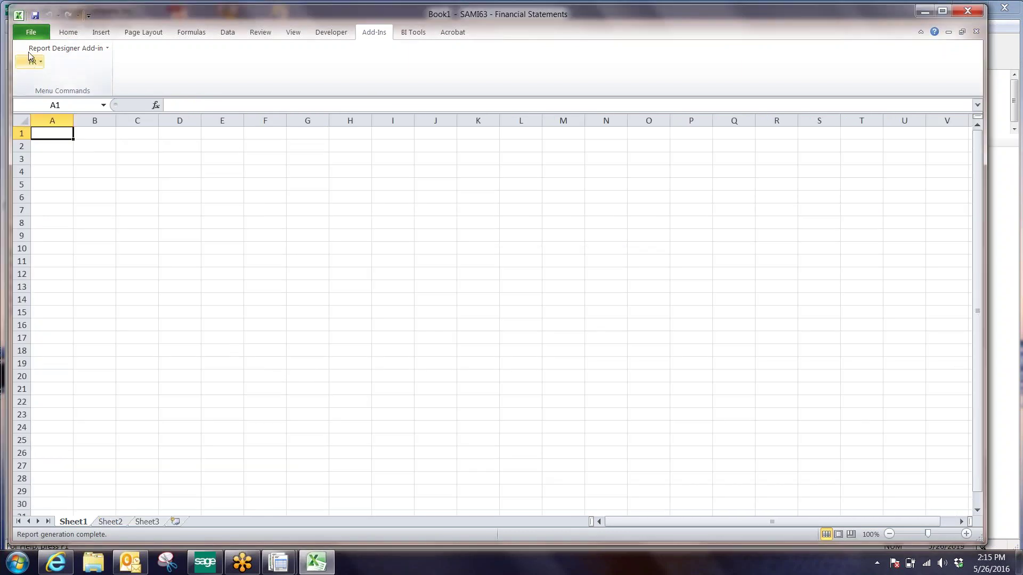
Open IncStatement.xls from the Accpac GL63a Eng folder and look over its specification rows
left_click(31, 34)
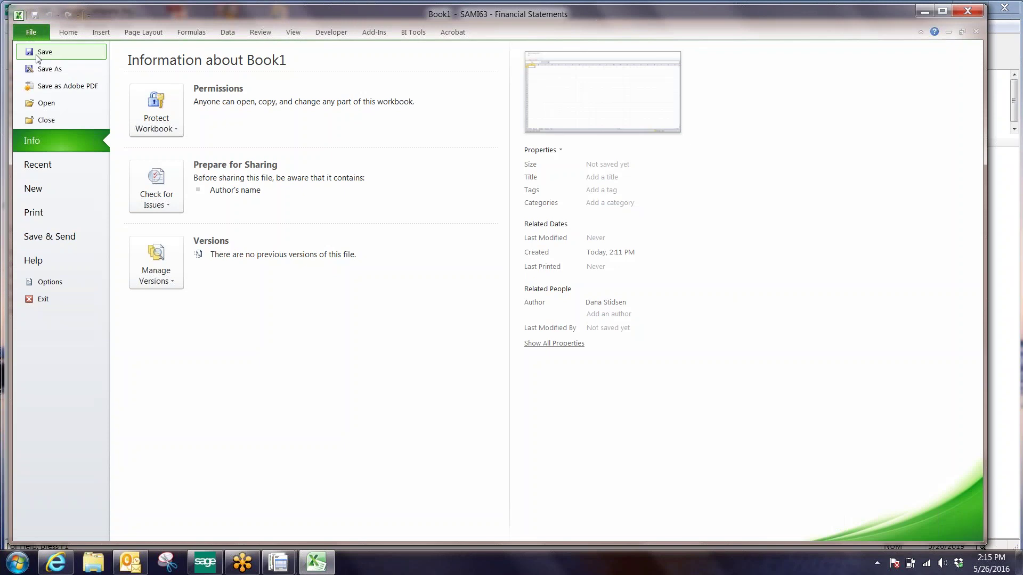
left_click(44, 104)
left_click(347, 121)
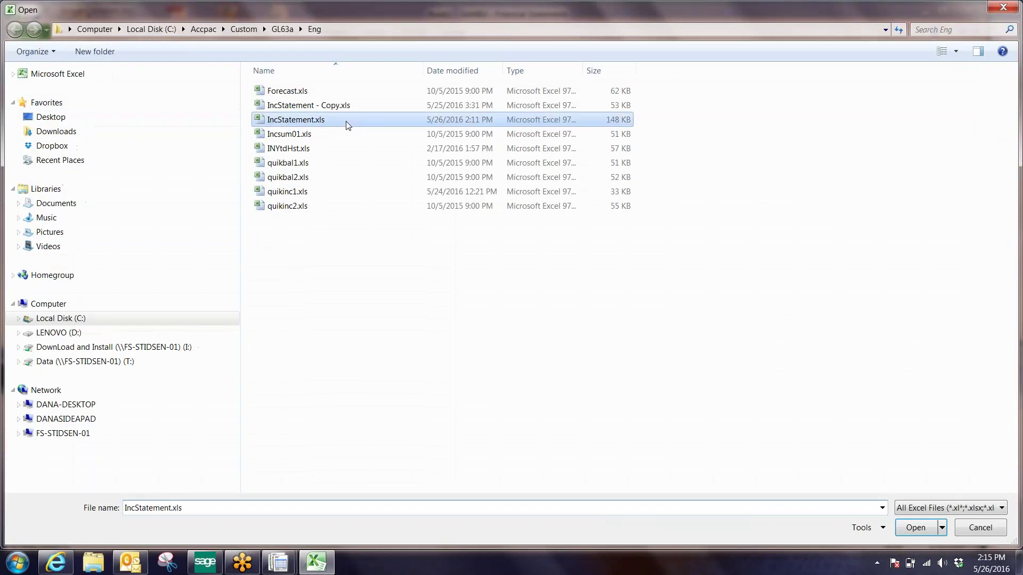
left_click(915, 528)
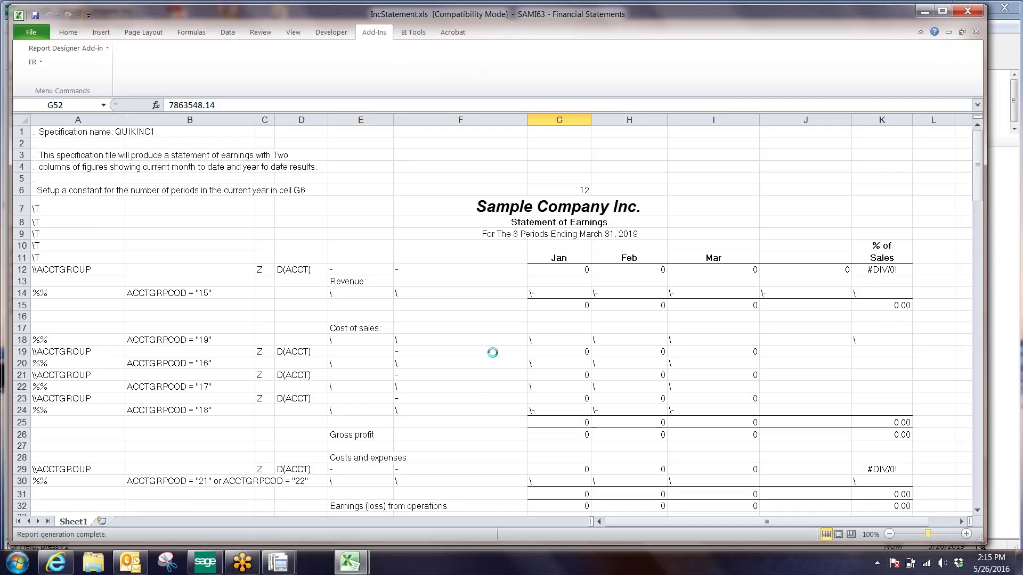
scroll(450, 452, "down", 5)
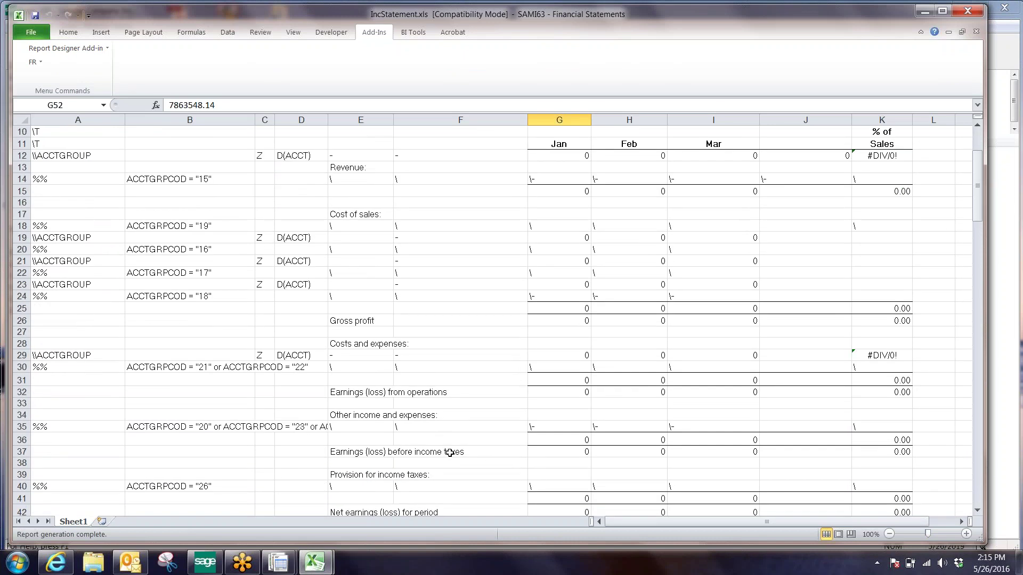
Switch to Sage 300, open G/L Accounts, find an account that allows quantities, and load account 4010, Sales, accessories
left_click(214, 568)
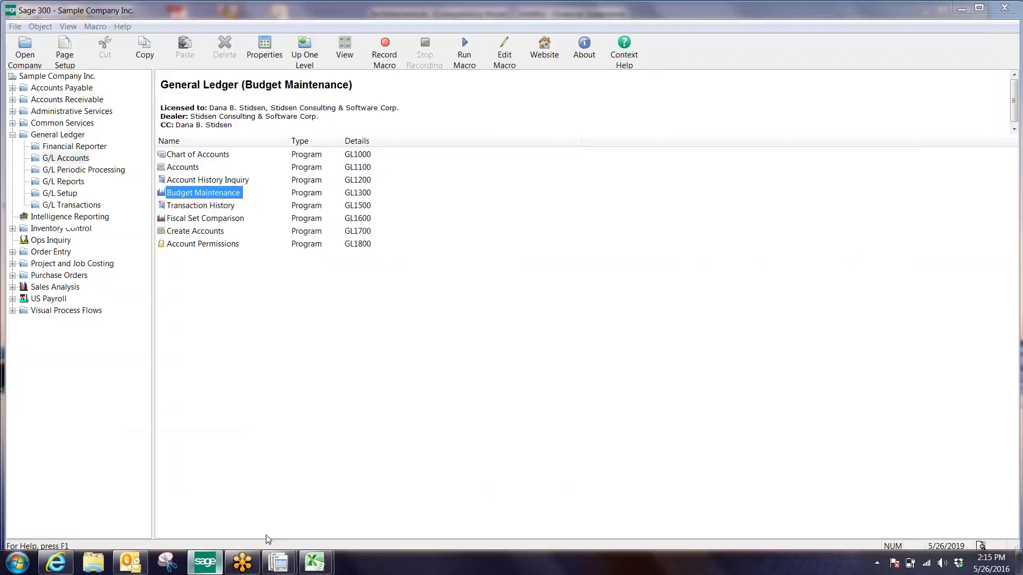
double_click(196, 169)
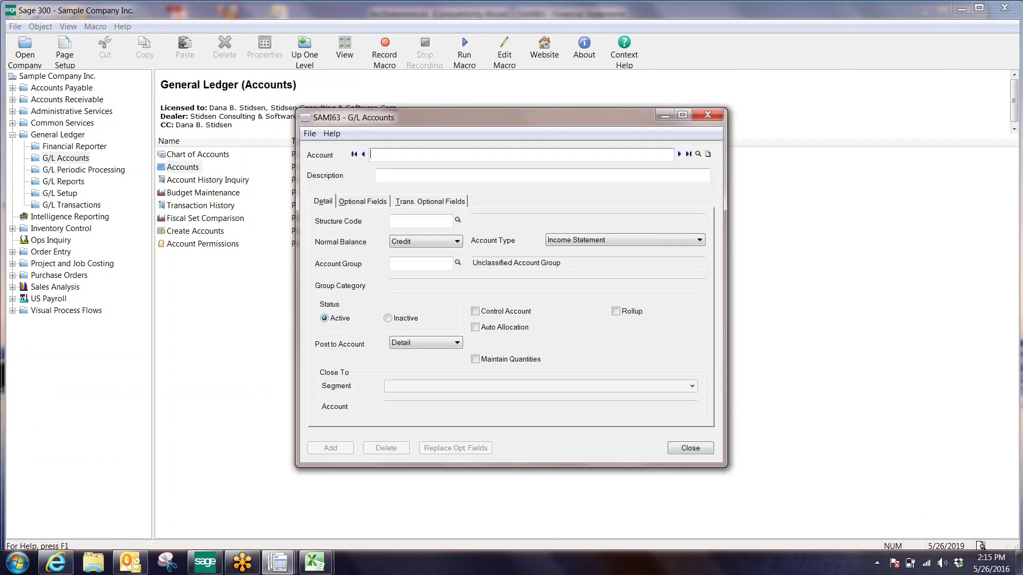
left_click(697, 154)
left_click(287, 234)
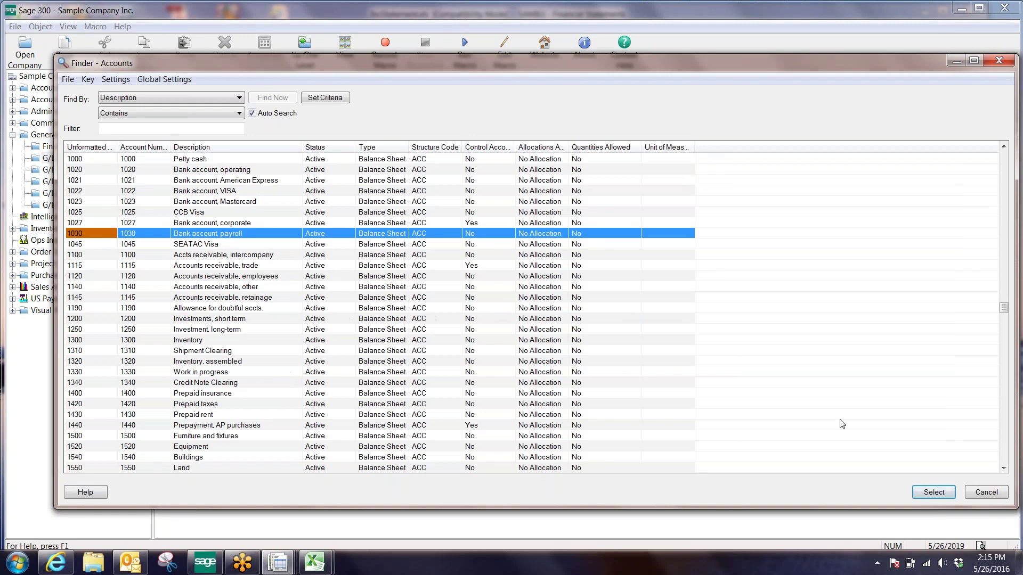
left_click(1004, 462)
key("Page_Down")
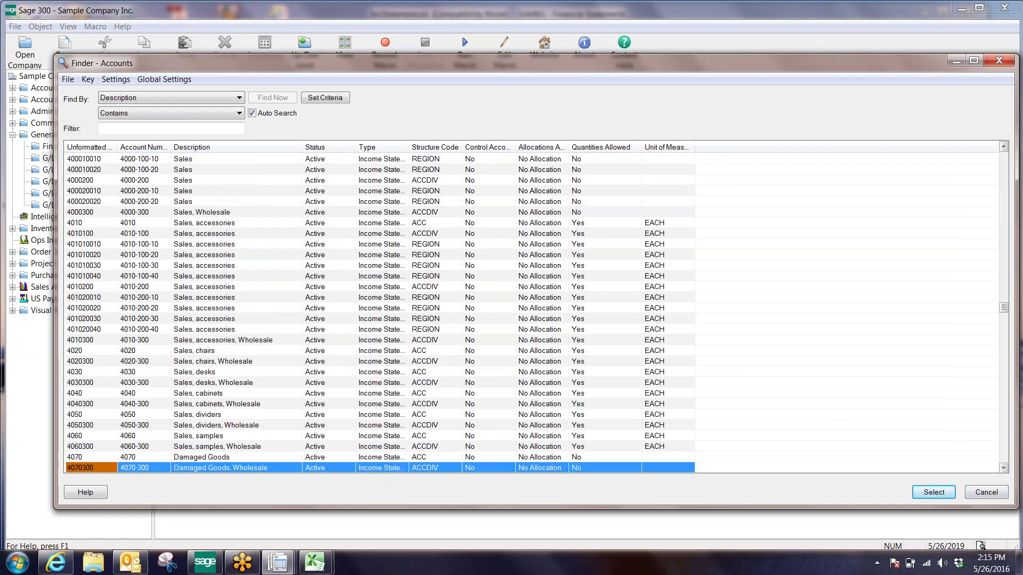
left_click(589, 225)
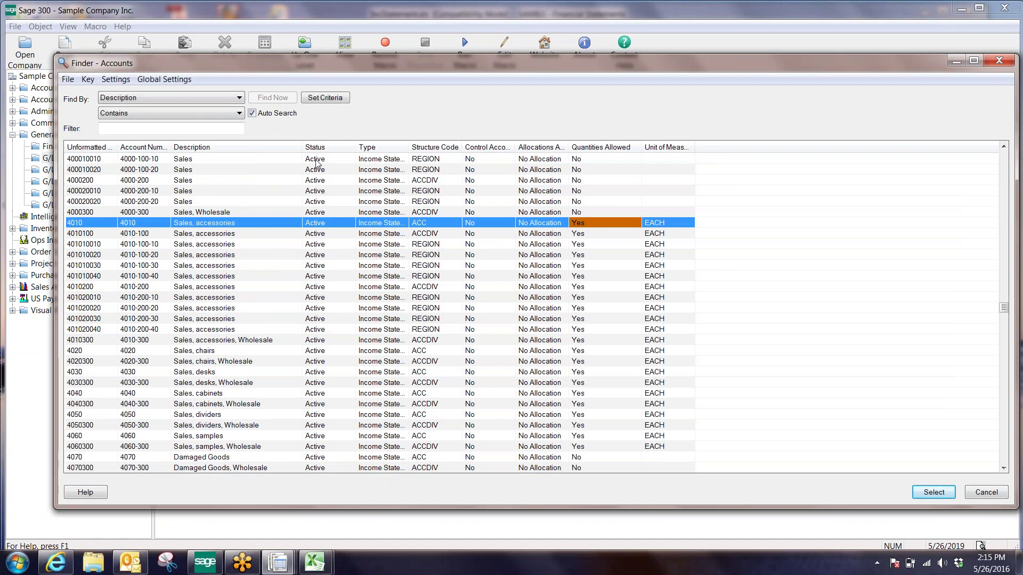
left_click_drag(568, 147, 611, 147)
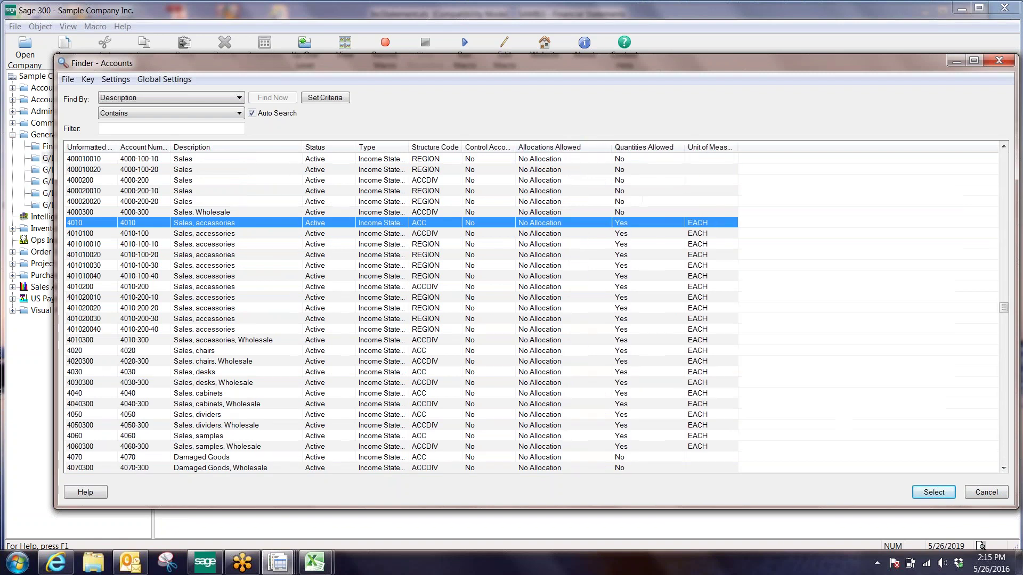
double_click(71, 225)
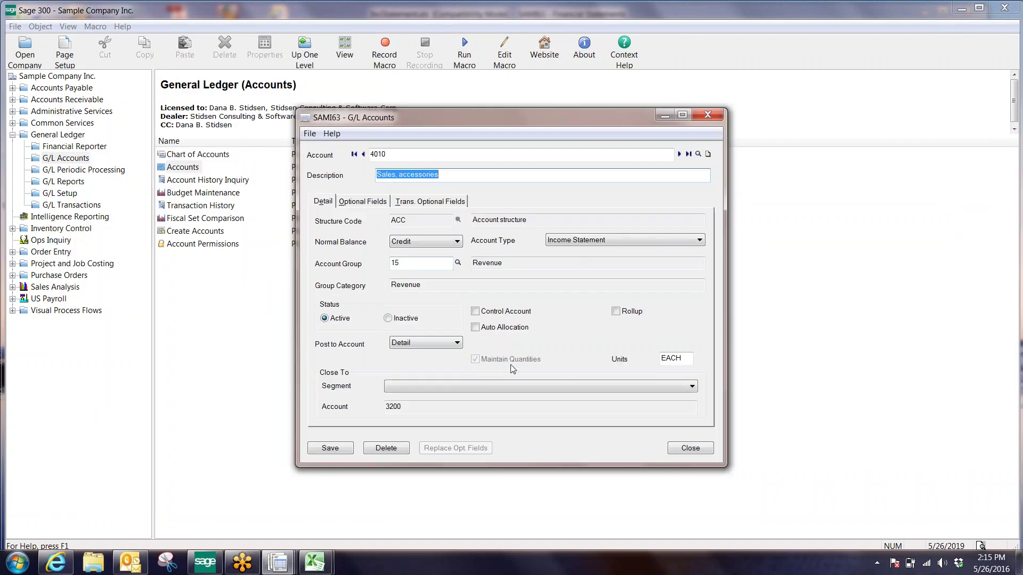
Examine the Close To segment, Maintain Quantities and Units settings of account 4010, and close G/L Accounts
left_click(523, 390)
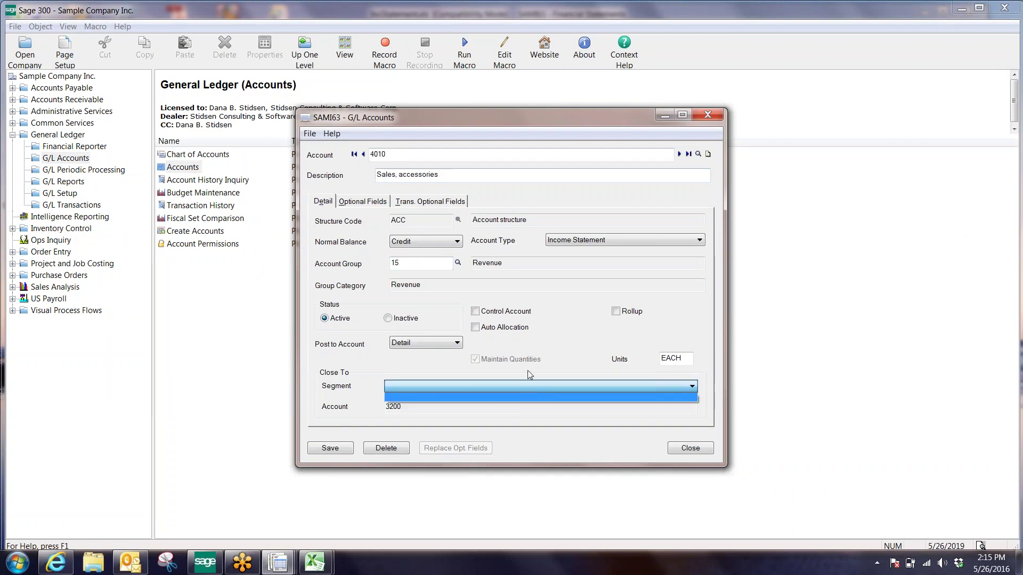
left_click(530, 366)
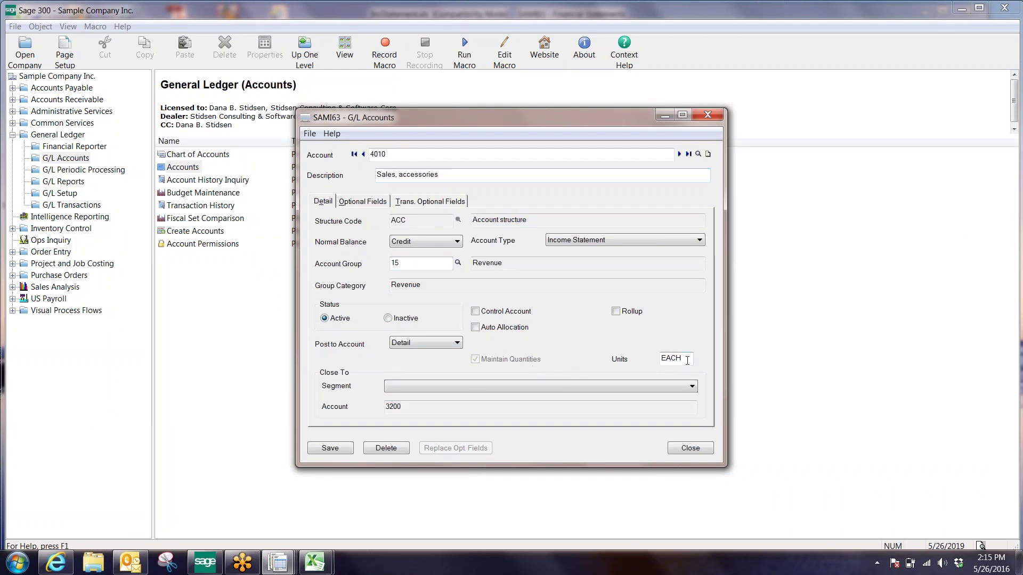
left_click_drag(688, 359, 641, 357)
left_click(690, 448)
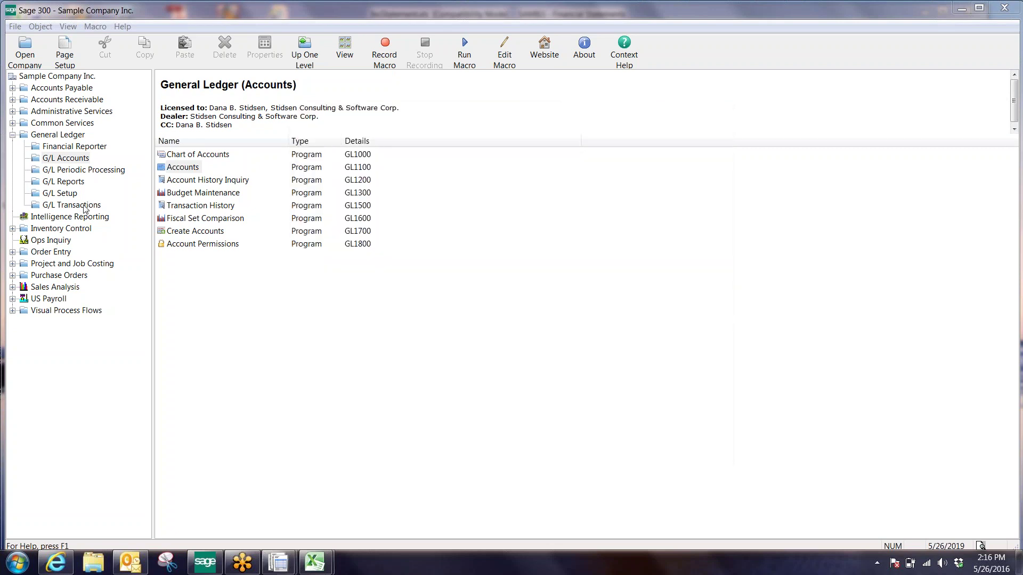
Open the G/L Batch List under G/L Transactions and browse back through the batches to batch 000181
left_click(83, 206)
double_click(181, 155)
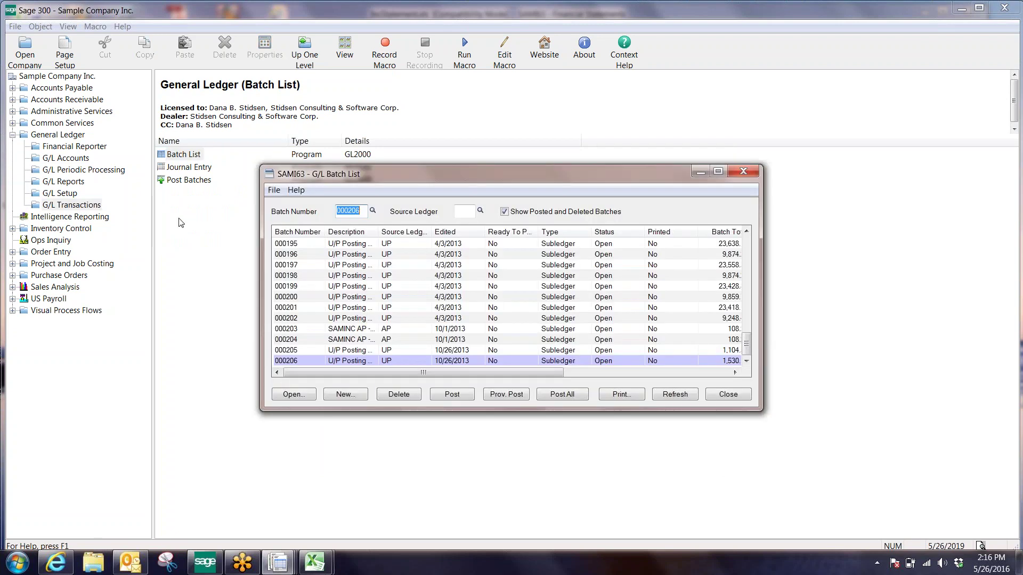
left_click(747, 232)
double_click(746, 232)
left_click(746, 253)
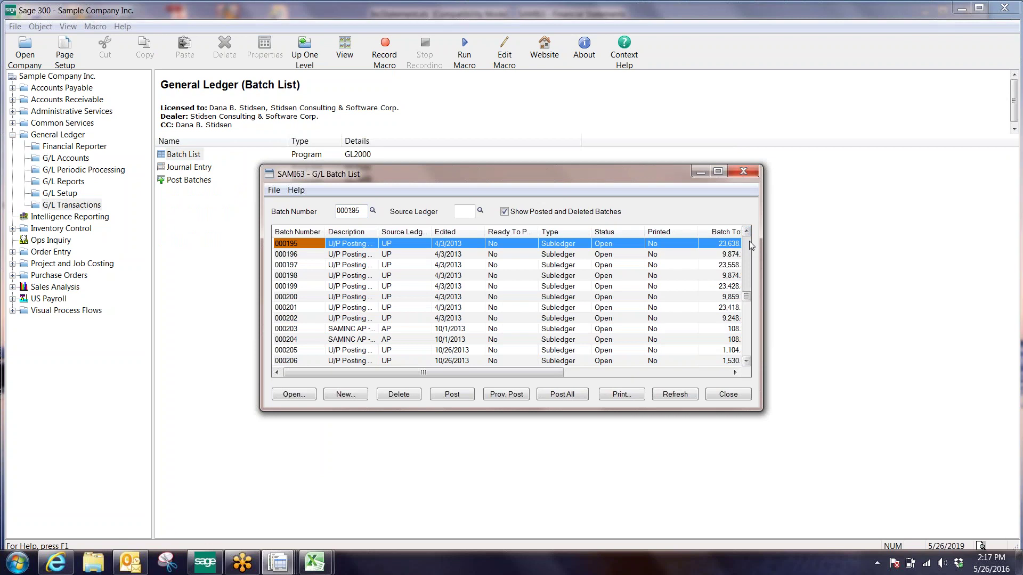
scroll(362, 288, "up", 1)
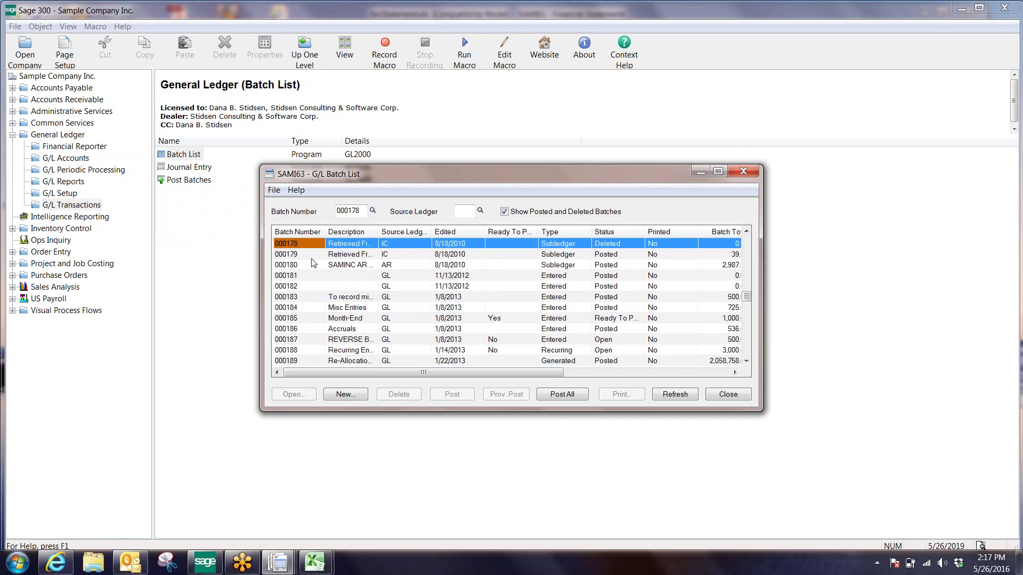
scroll(295, 280, "up", 1)
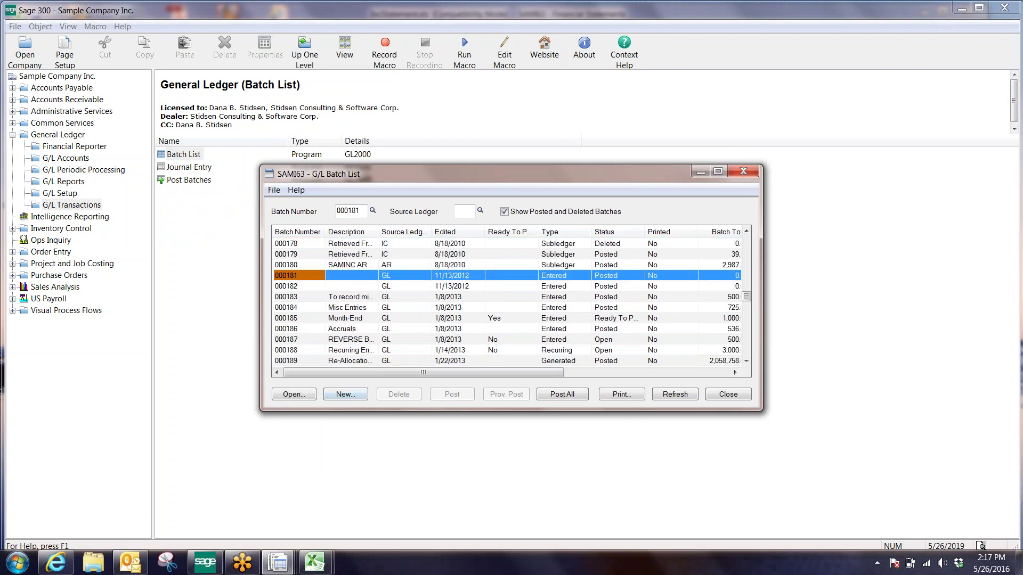
Open batch 000181, examine the account, debit, credit and quantity of its journal line, and close the entry
left_click(293, 395)
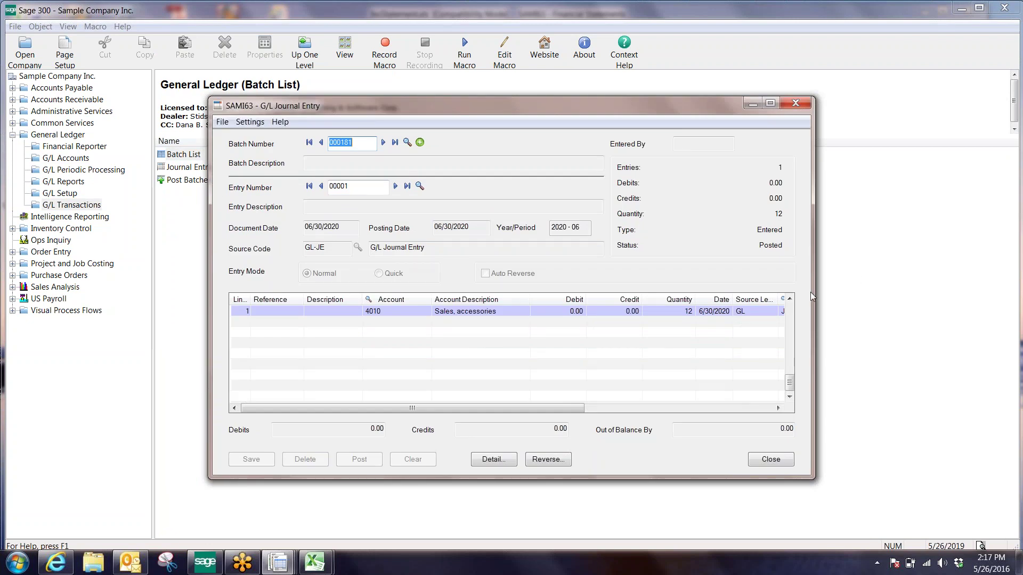
left_click_drag(815, 292, 958, 294)
left_click(394, 302)
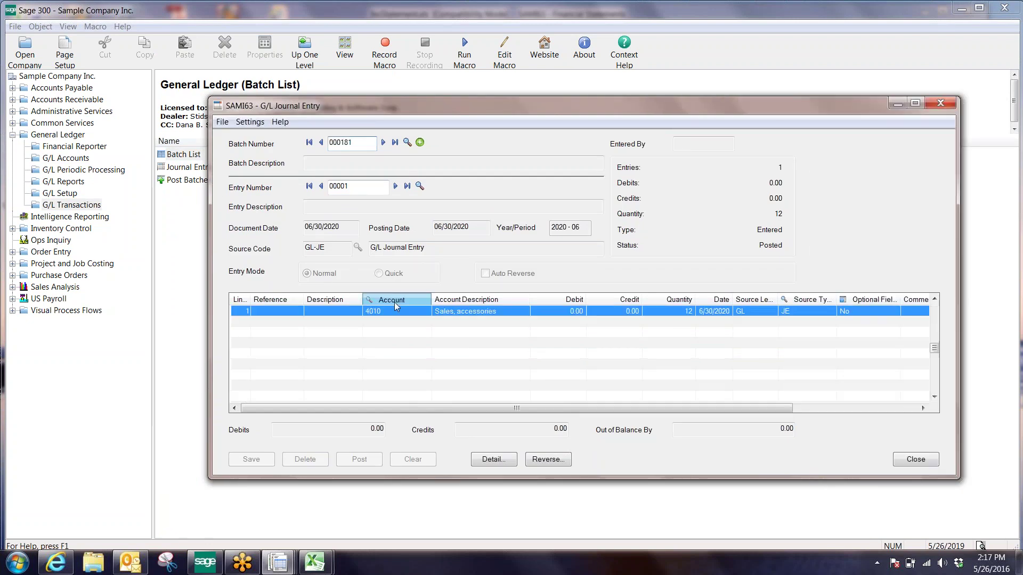
left_click(394, 307)
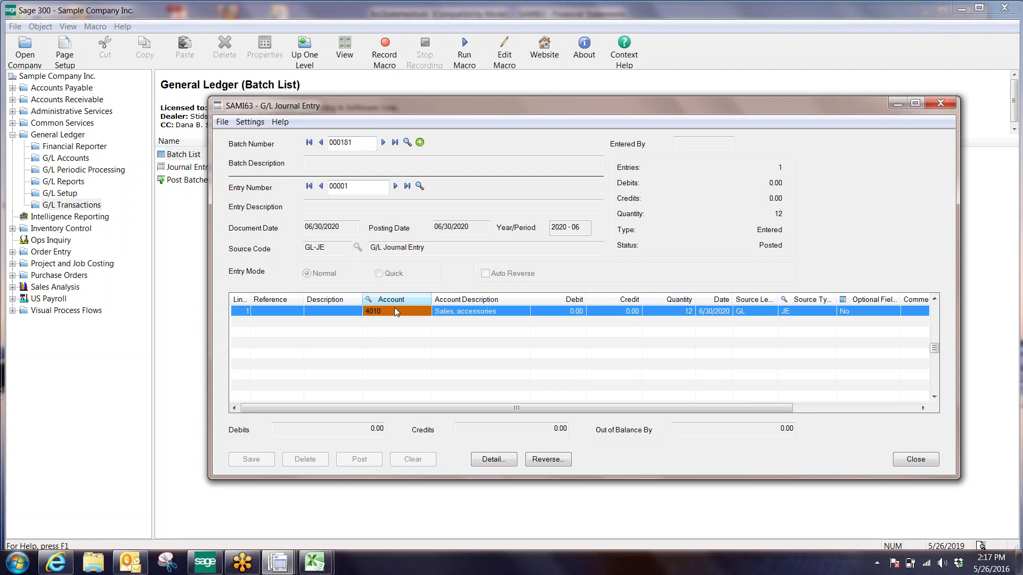
left_click(690, 313)
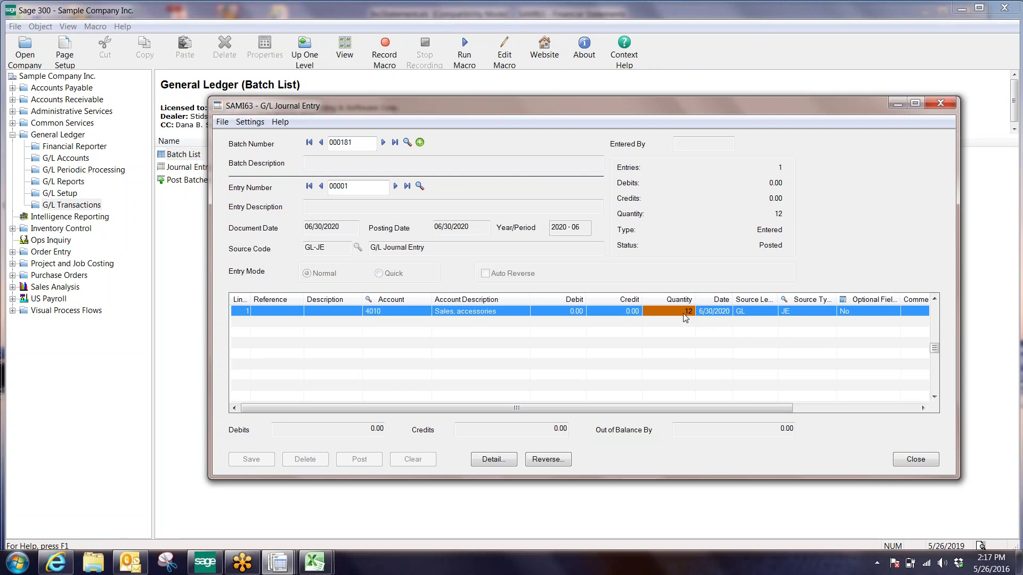
left_click(576, 317)
left_click(626, 310)
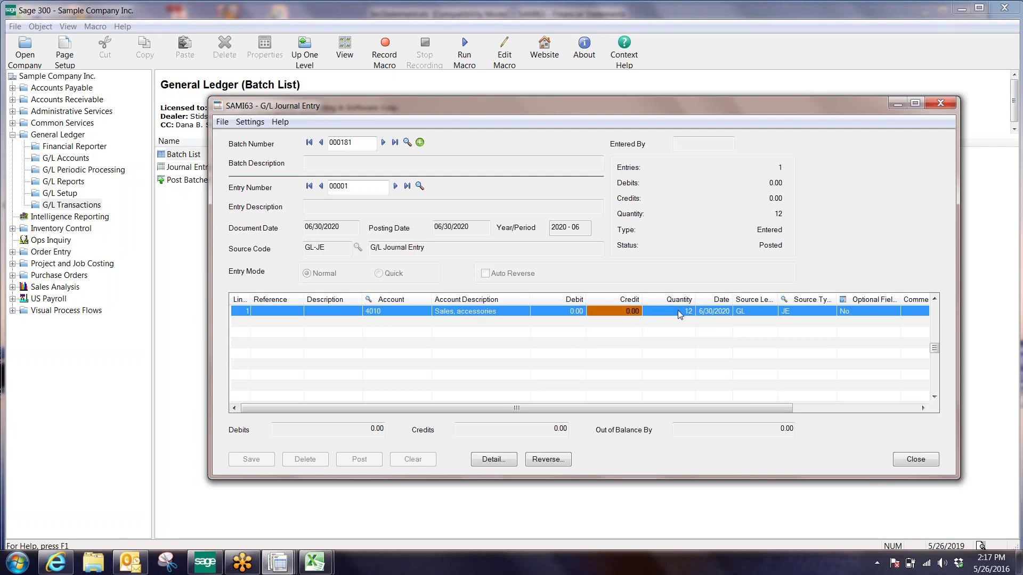
left_click(678, 310)
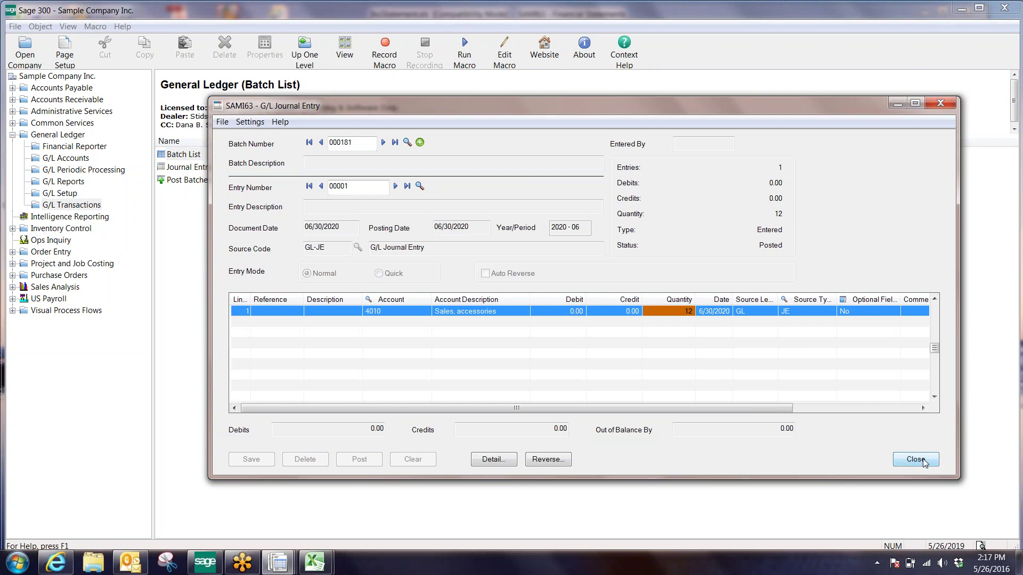
left_click(923, 461)
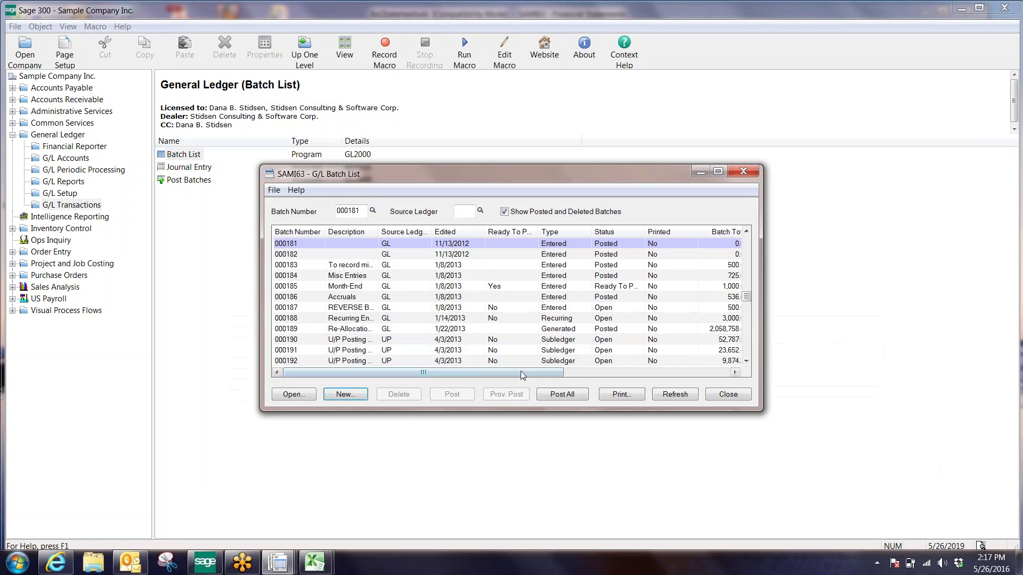
Create a new G/L batch described as Test and set its journal entry's source code to GL-JE
left_click(345, 396)
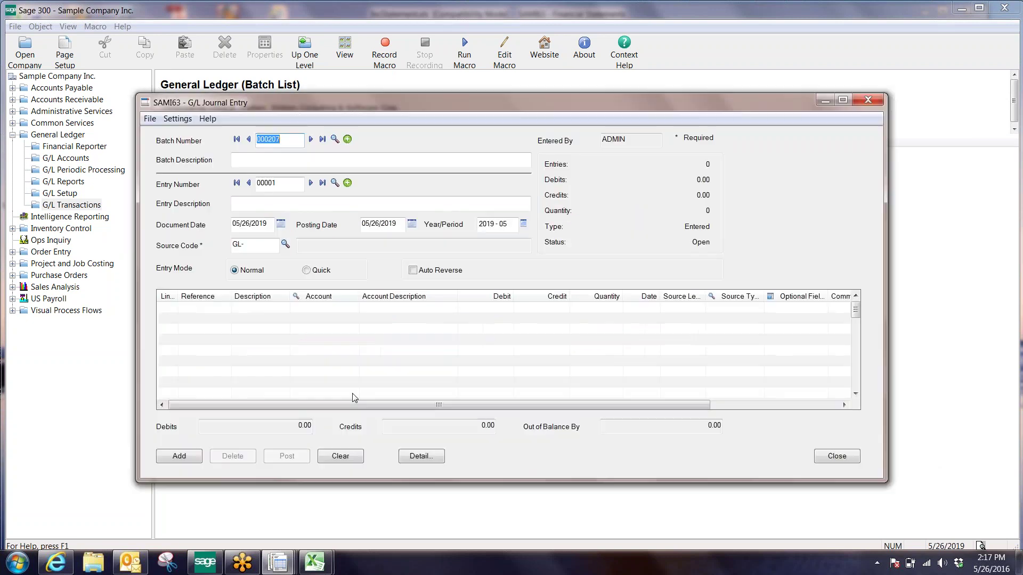
left_click(278, 159)
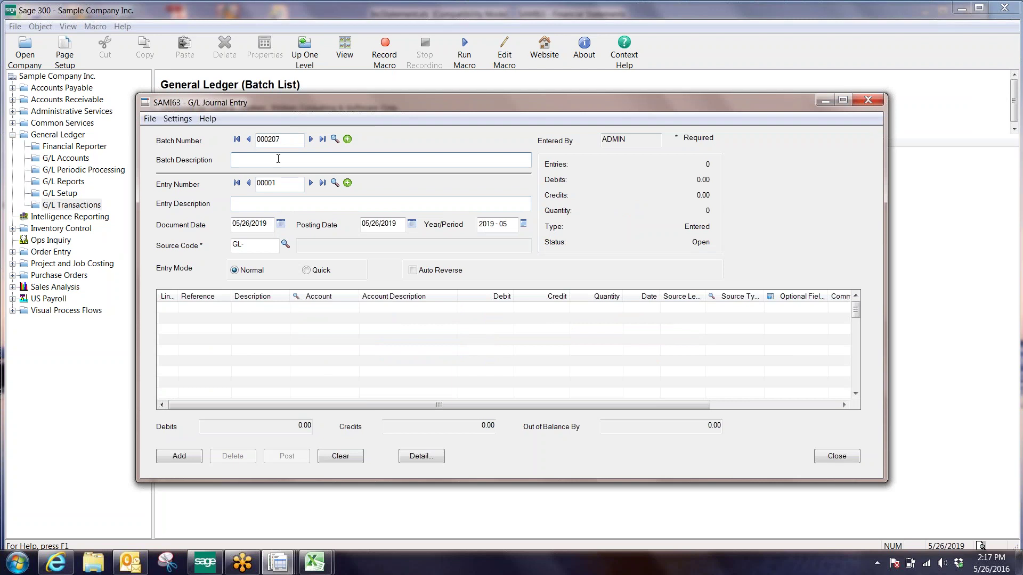
type("Test")
left_click(324, 309)
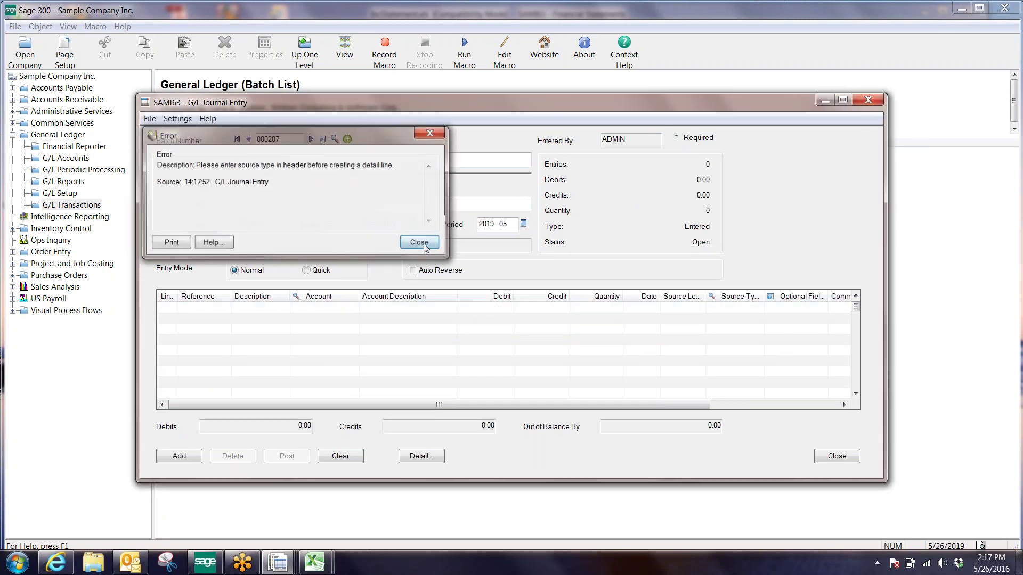
left_click(421, 242)
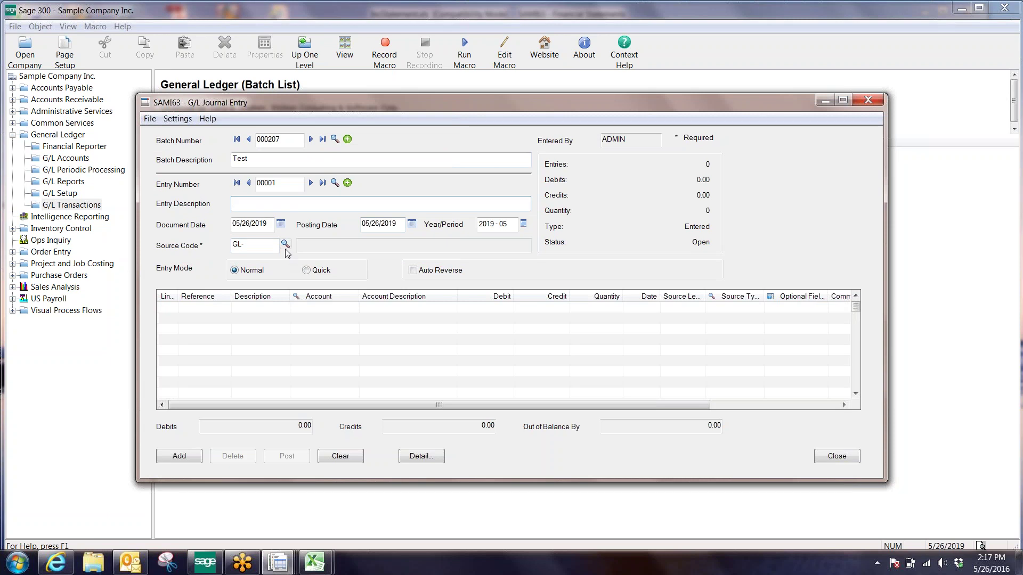
left_click(285, 245)
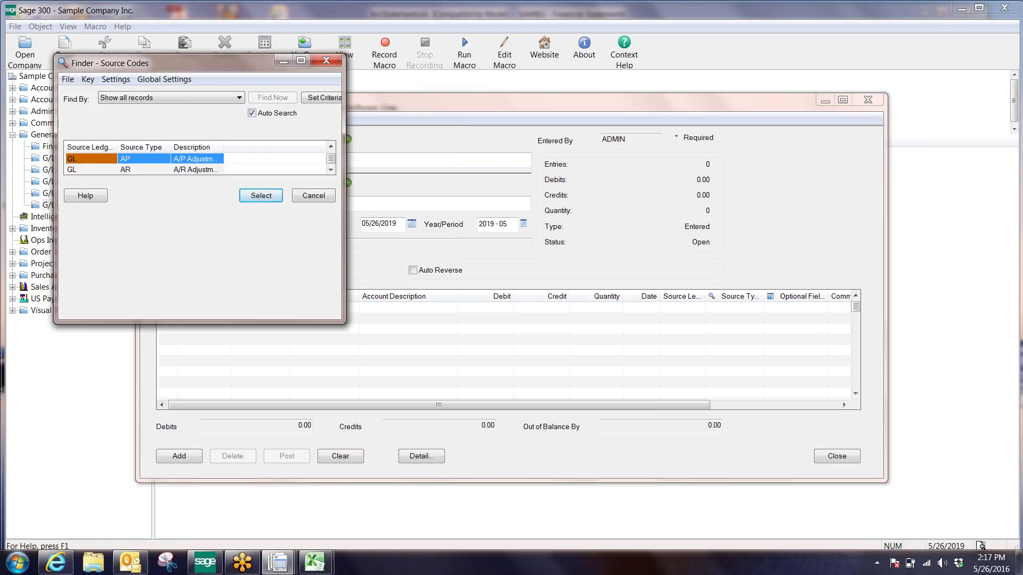
left_click(133, 223)
double_click(133, 223)
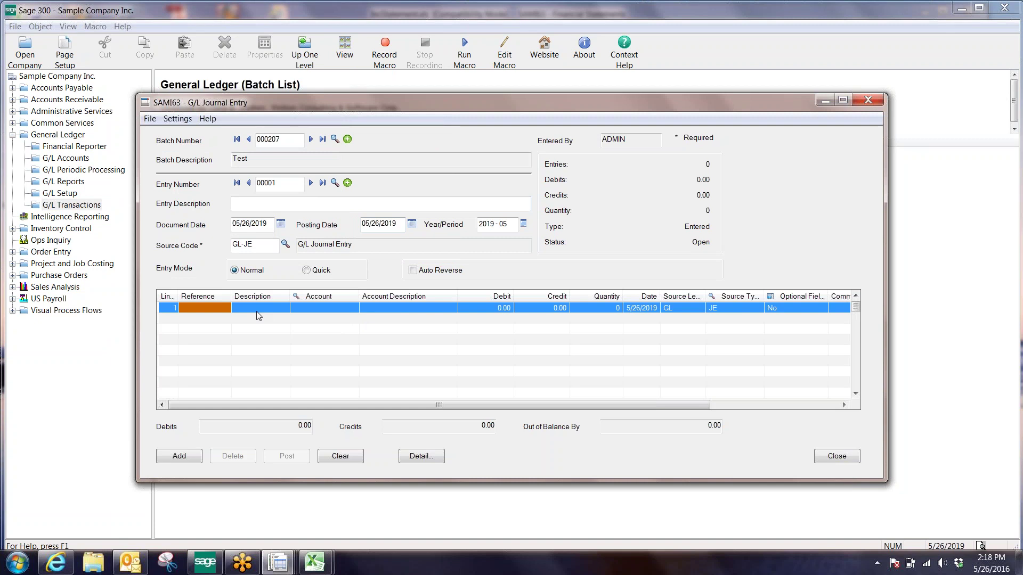
Enter a detail line for account 4010 with a credit of 10,000.00 and a quantity of 50
left_click(300, 309)
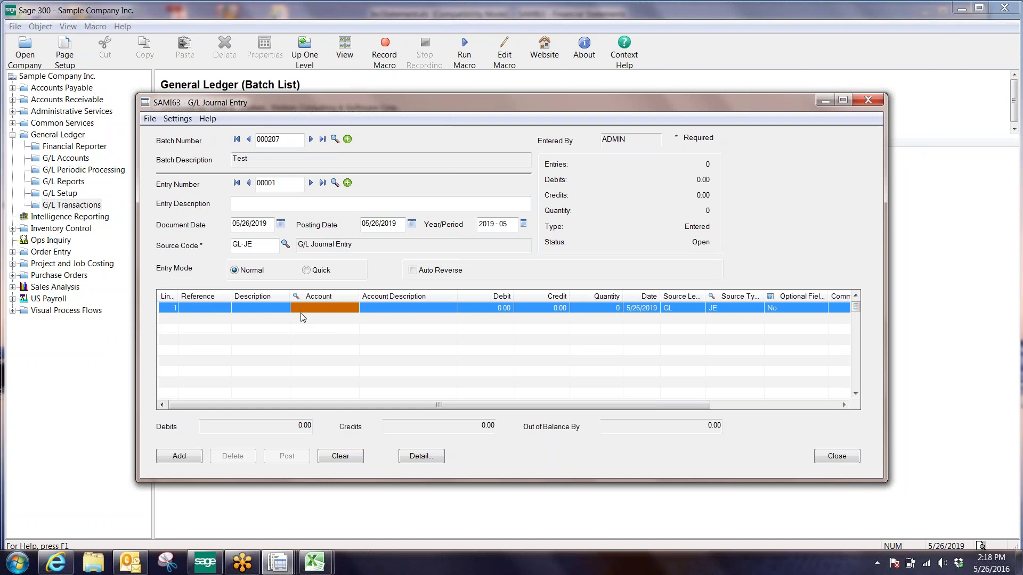
type("4010")
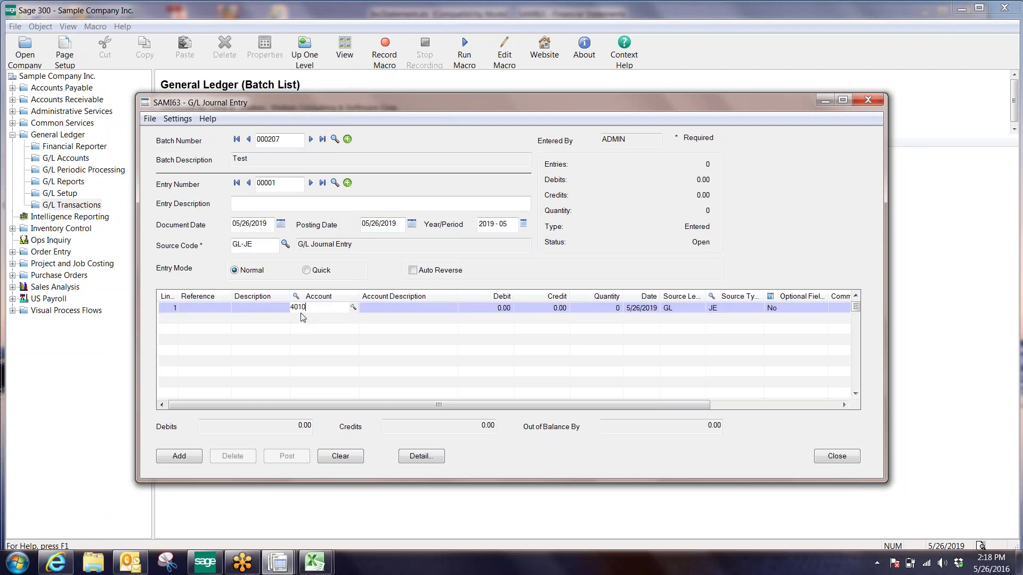
key("Tab")
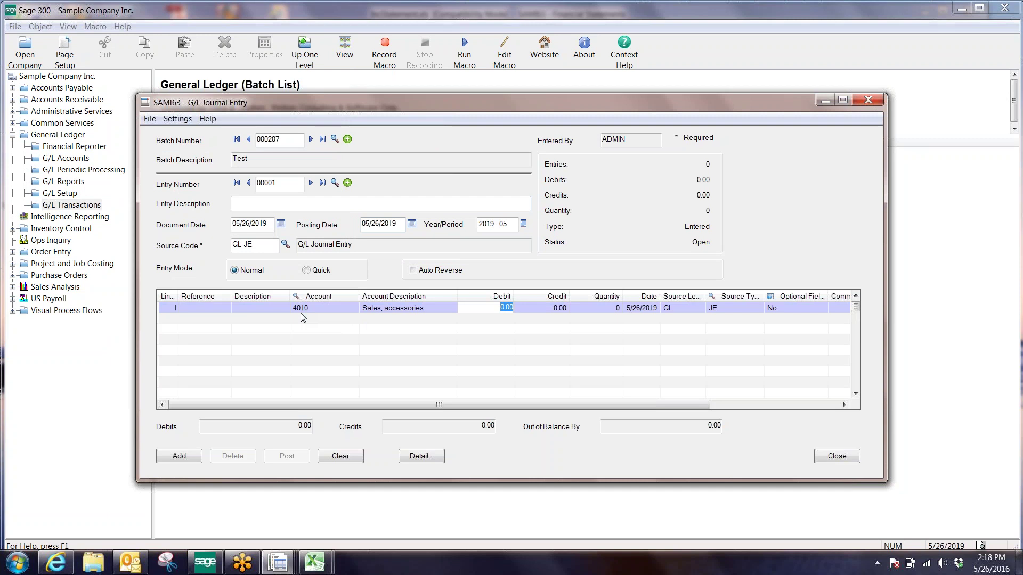
key("Tab")
type("10,00")
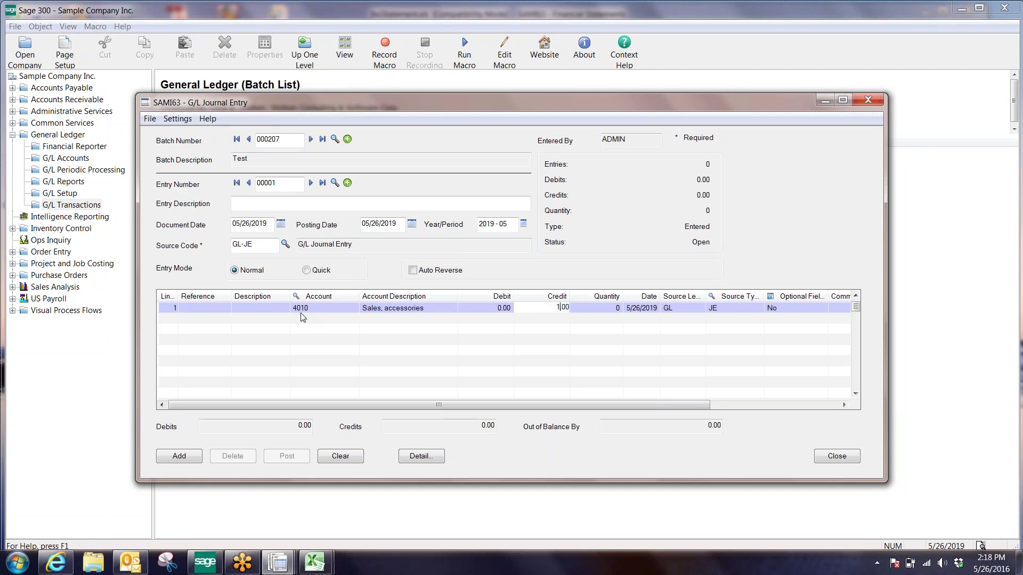
type("0")
key("Tab")
type("5")
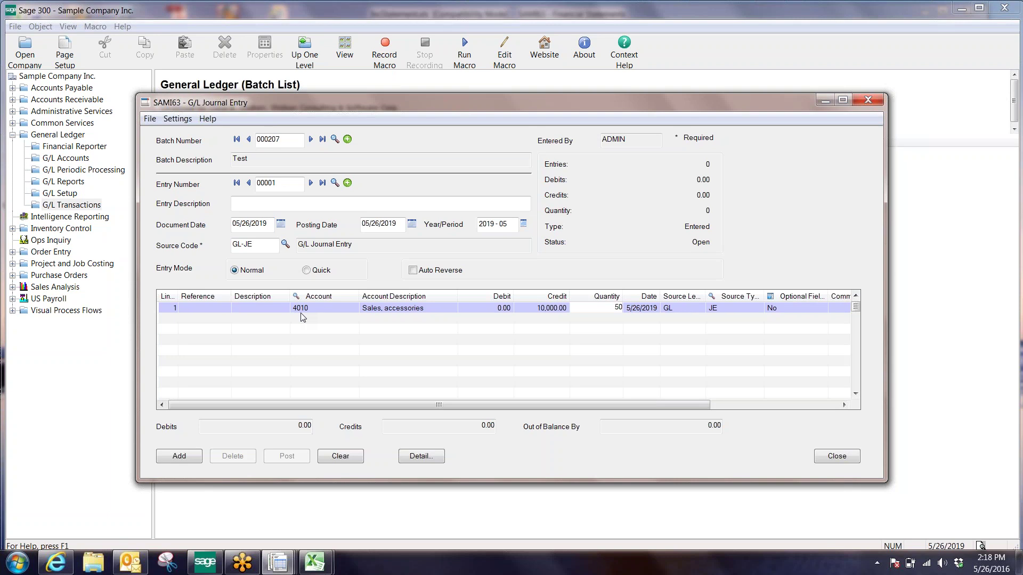
key("Tab")
left_click(613, 347)
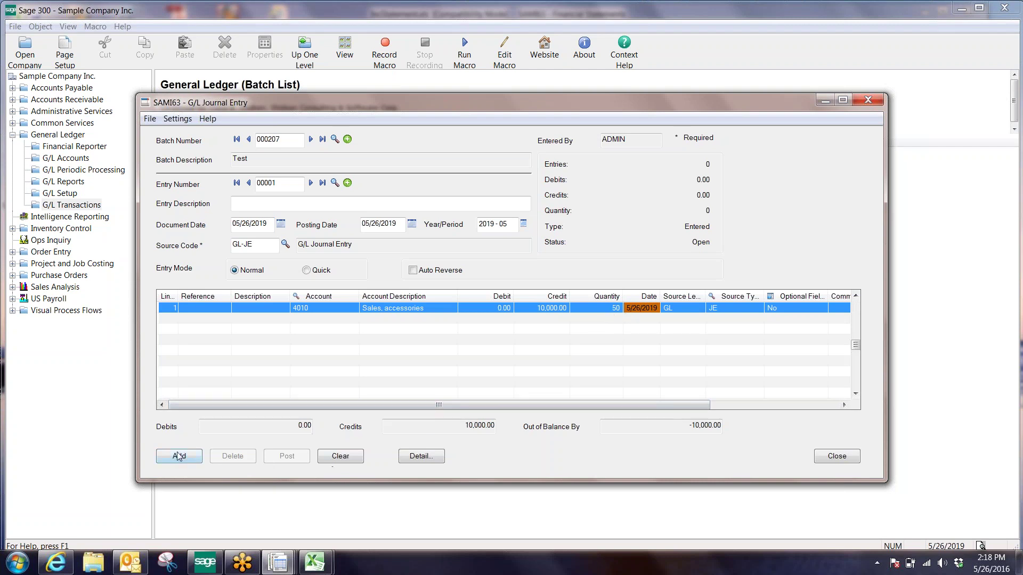
Add the journal entry to the Test batch, accepting that it is out of balance
left_click(271, 226)
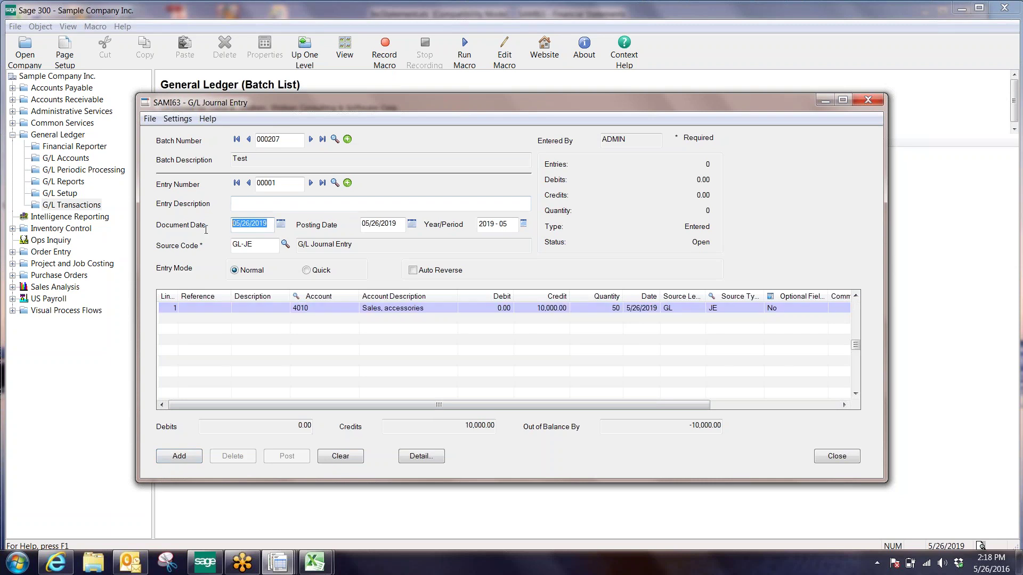
left_click(176, 458)
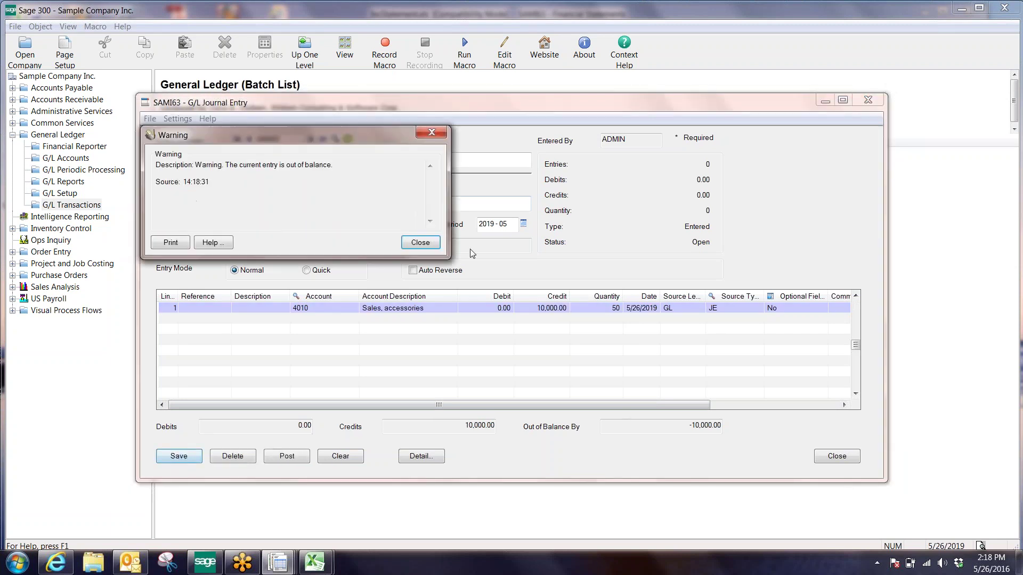
left_click(420, 243)
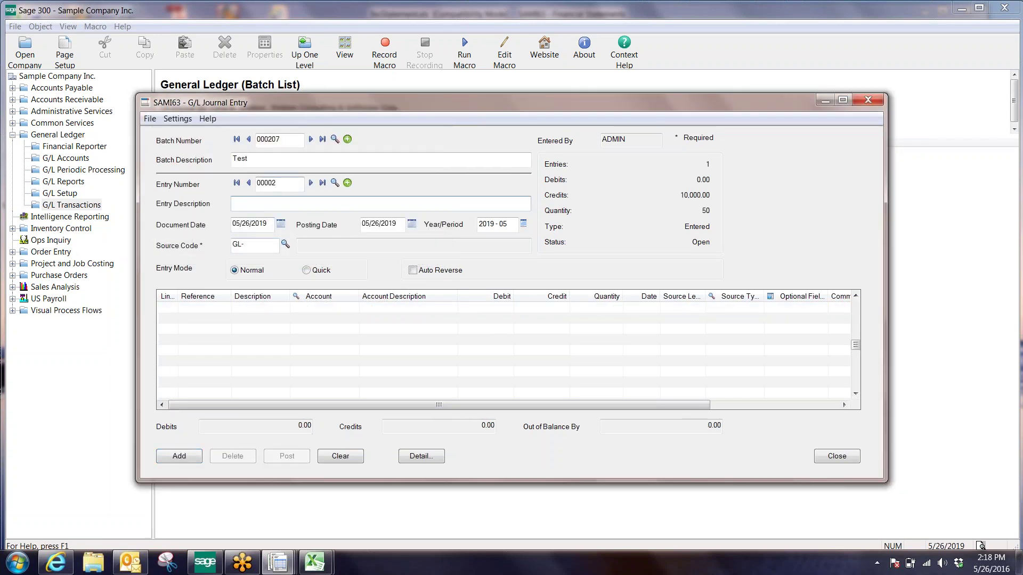
Return to entry 00001 and add a second detail line for account 1140, Accounts receivable, other
left_click(248, 182)
left_click(360, 307)
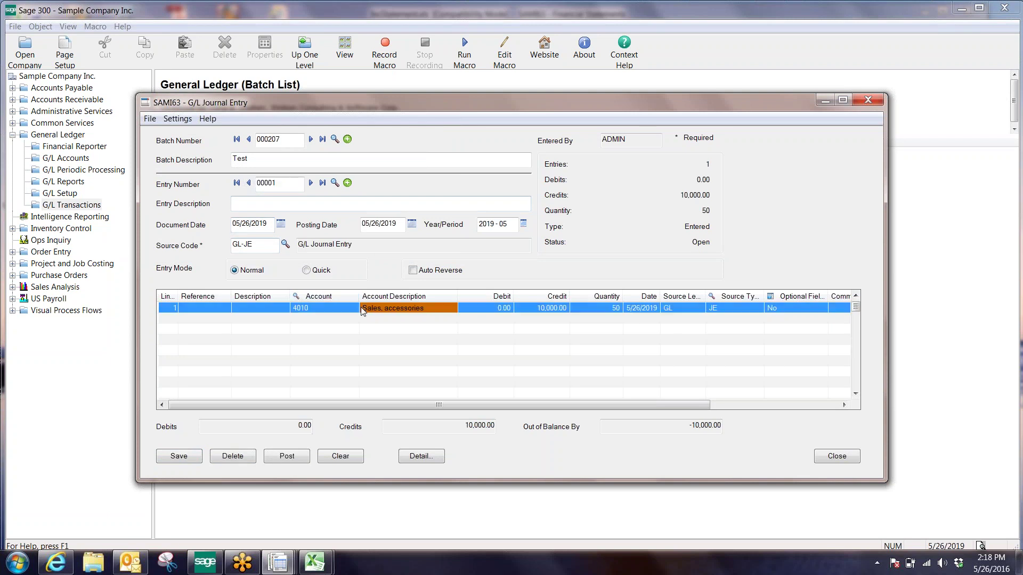
left_click(335, 317)
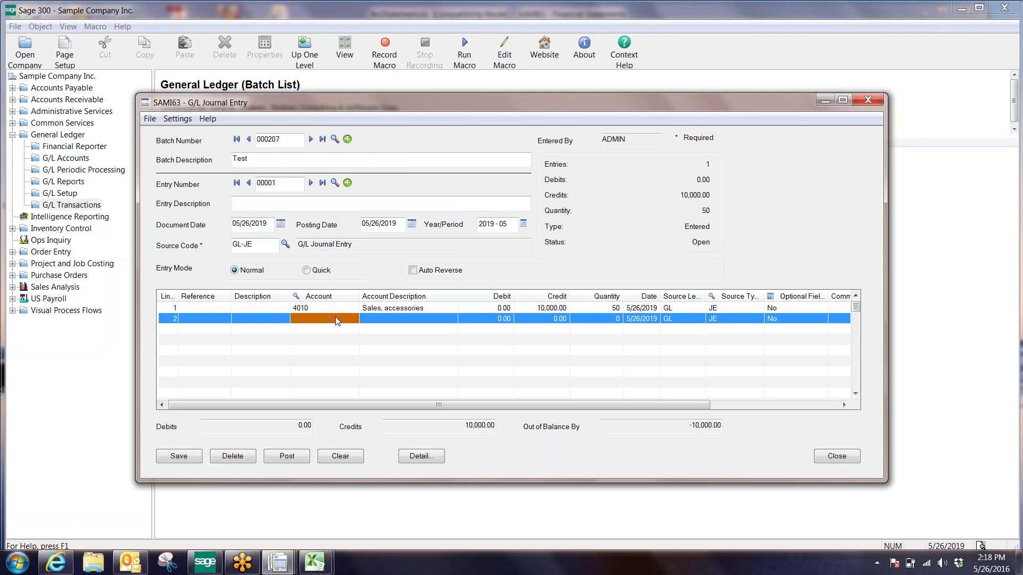
key("F5")
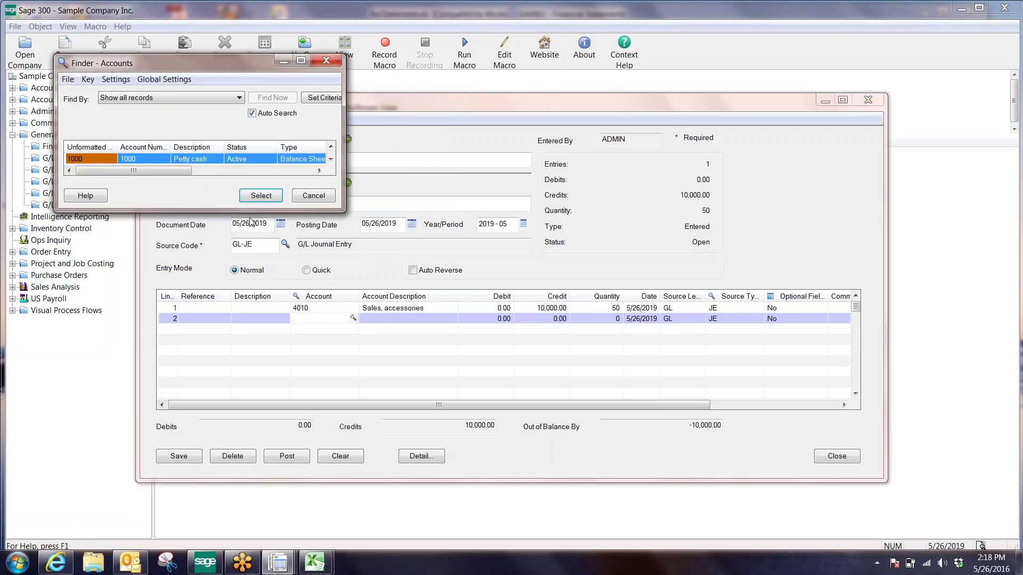
left_click_drag(250, 211, 249, 480)
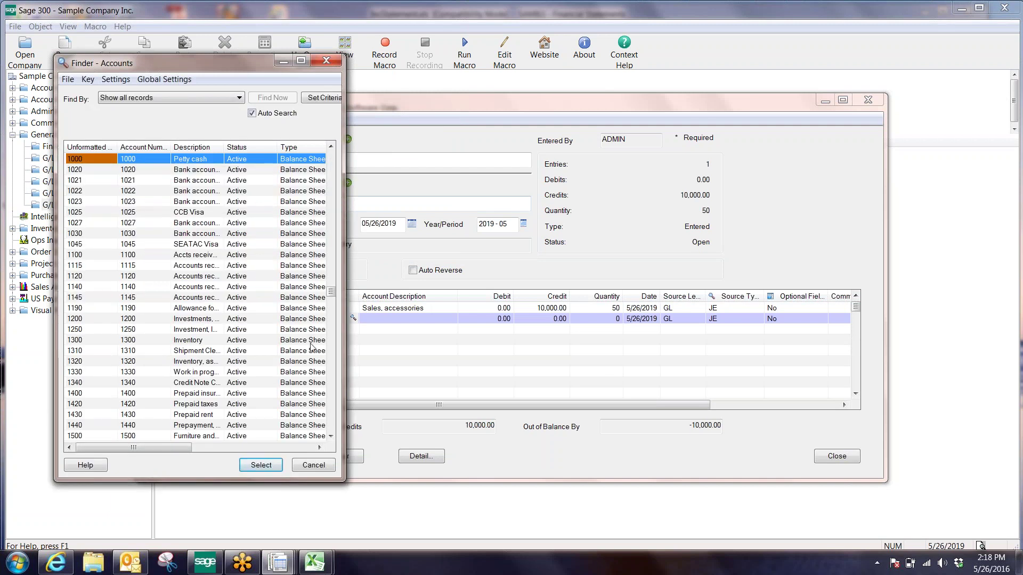
left_click_drag(345, 360, 454, 361)
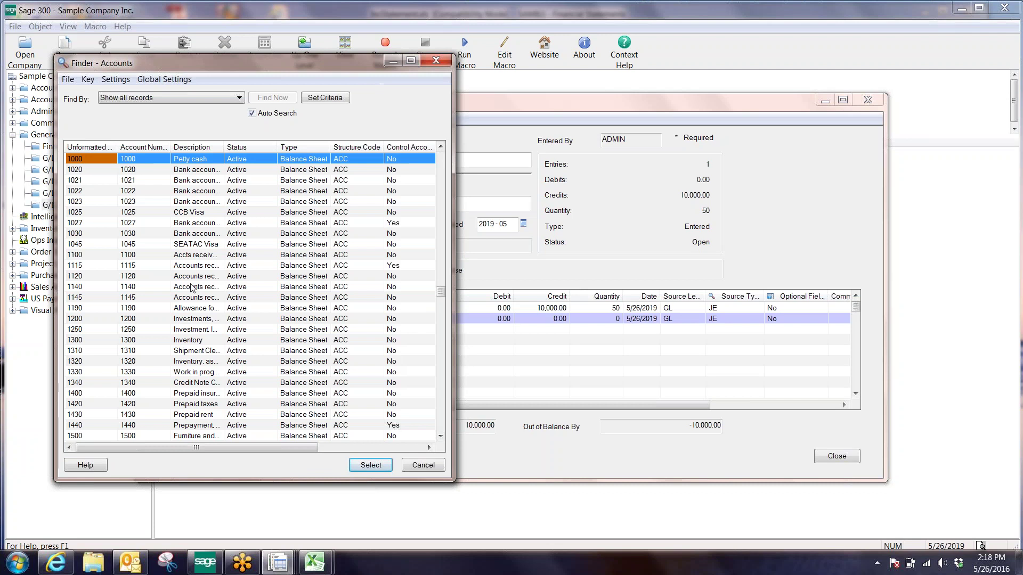
left_click_drag(224, 147, 275, 147)
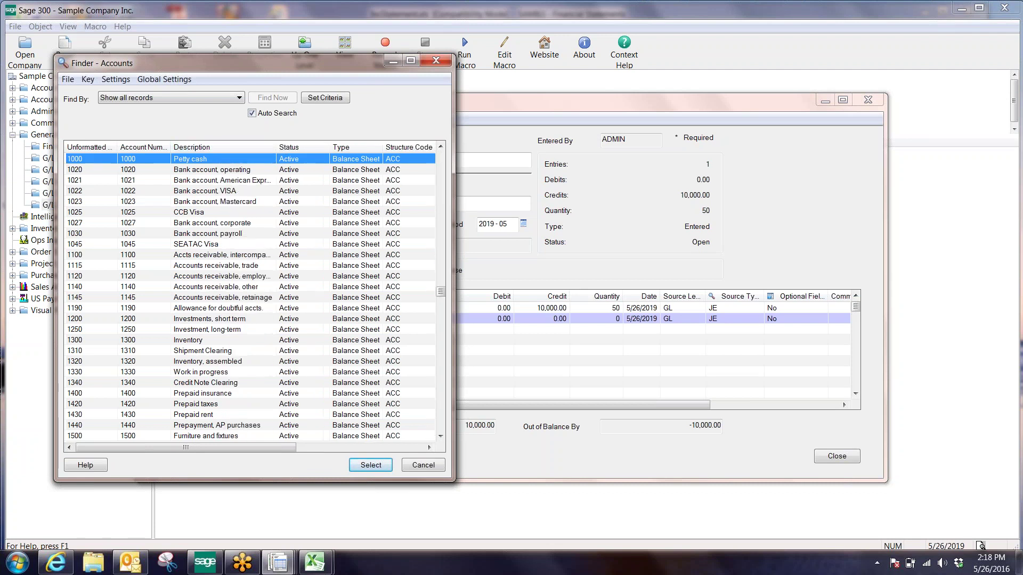
left_click(258, 288)
double_click(259, 289)
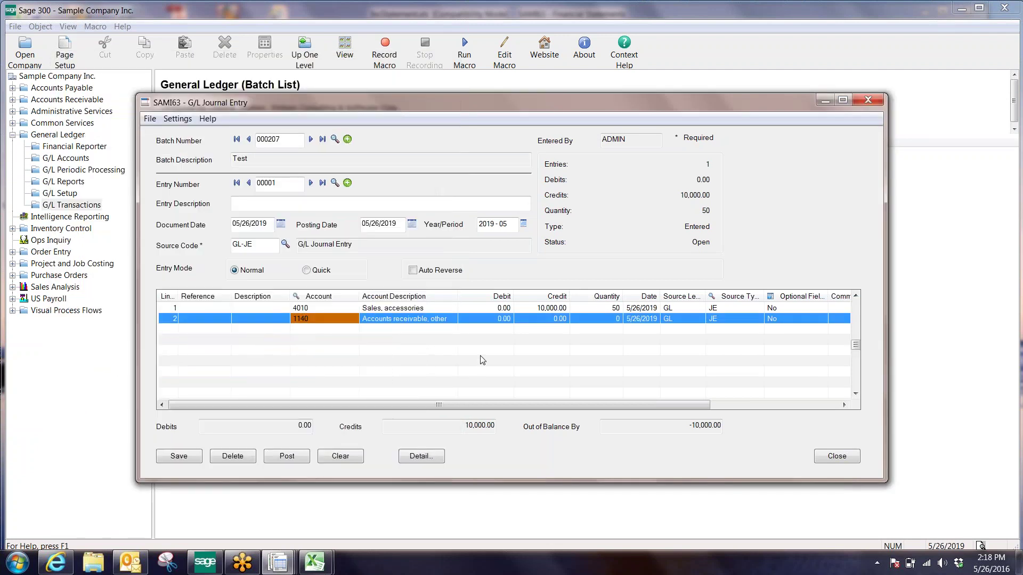
Set the debit of the account 1140 line to 10,000.00, save the entry, and check the quantity on the sales line
left_click(495, 315)
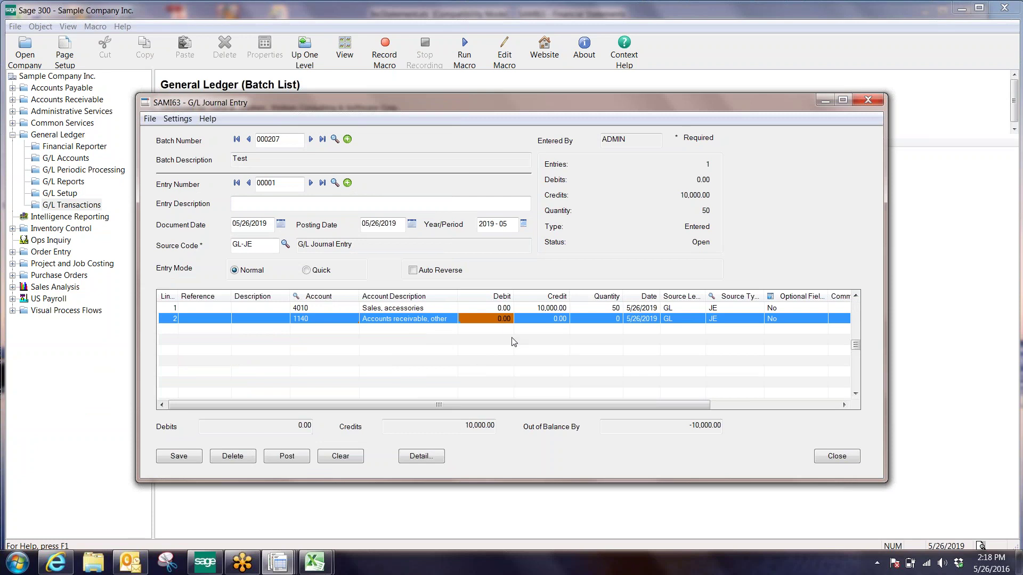
type("10,00")
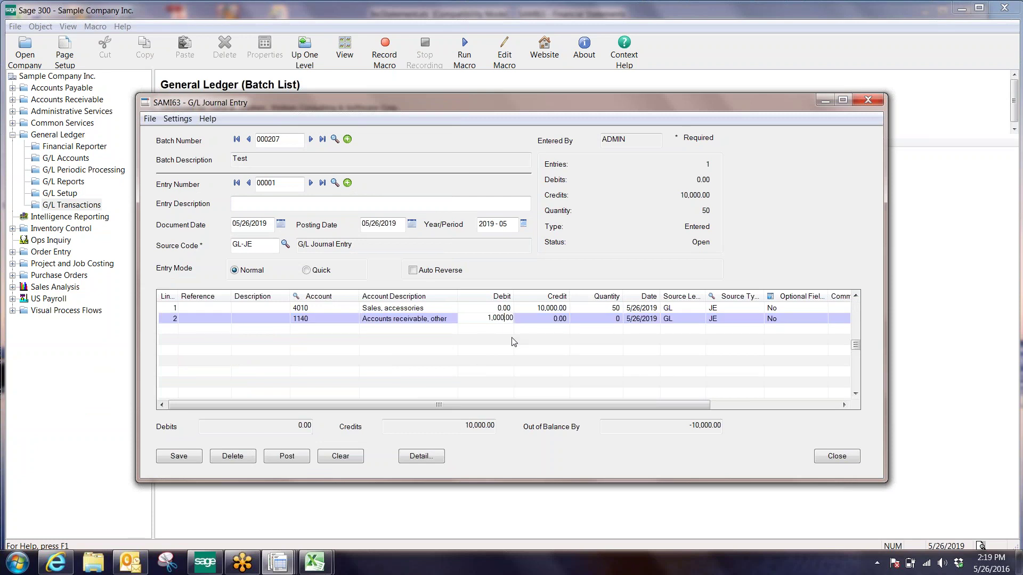
type("0")
key("Up")
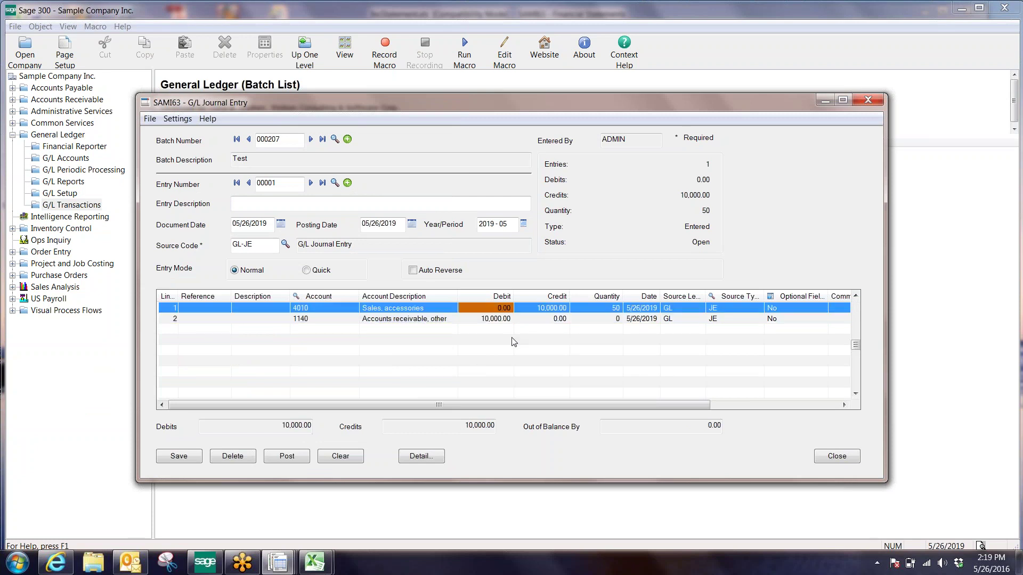
left_click(619, 320)
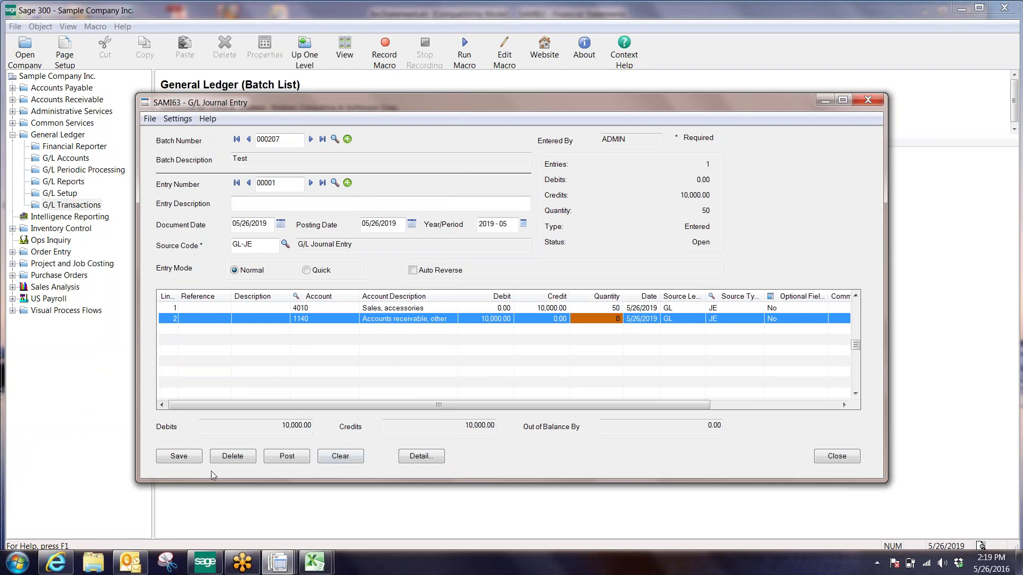
left_click(179, 456)
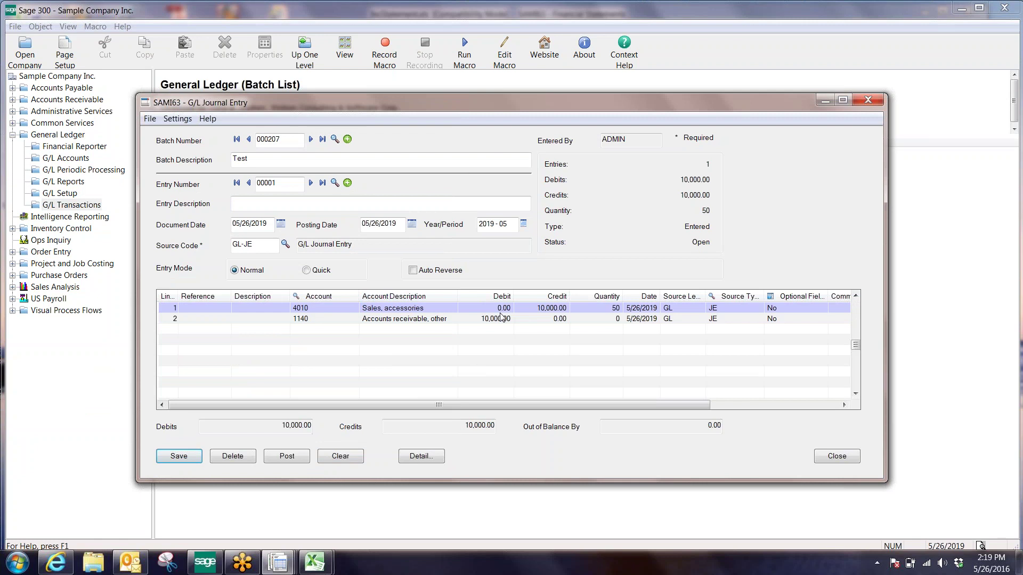
left_click(589, 310)
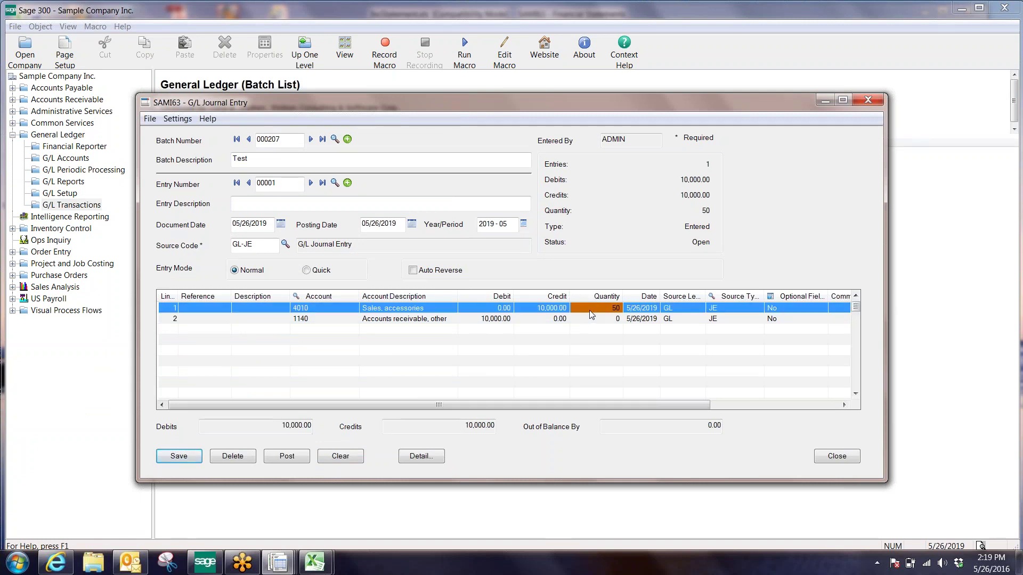
Review the quantities and credit amount on the account 4010 and 1140 lines of the journal entry
left_click(611, 323)
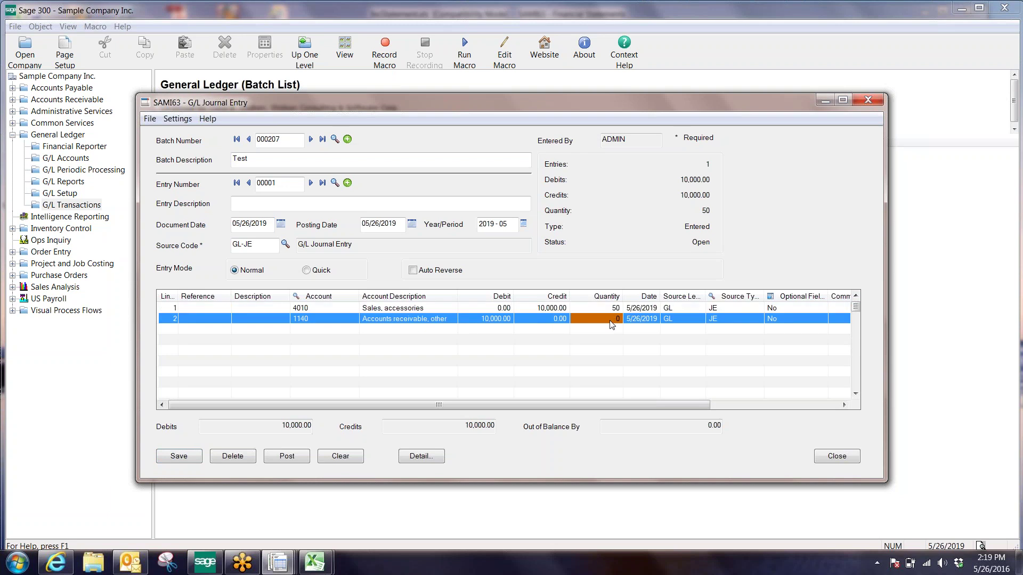
left_click(309, 318)
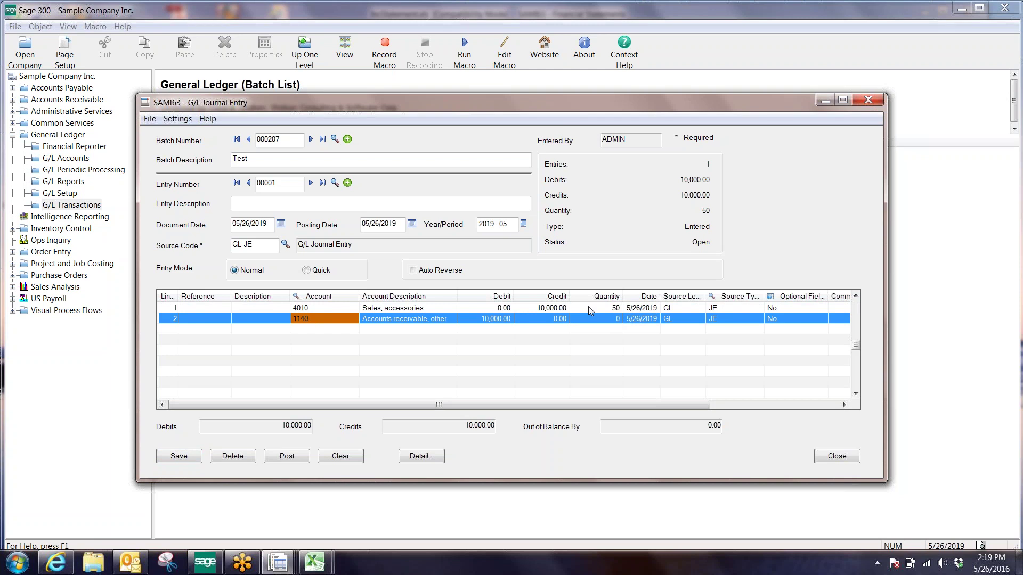
left_click(554, 309)
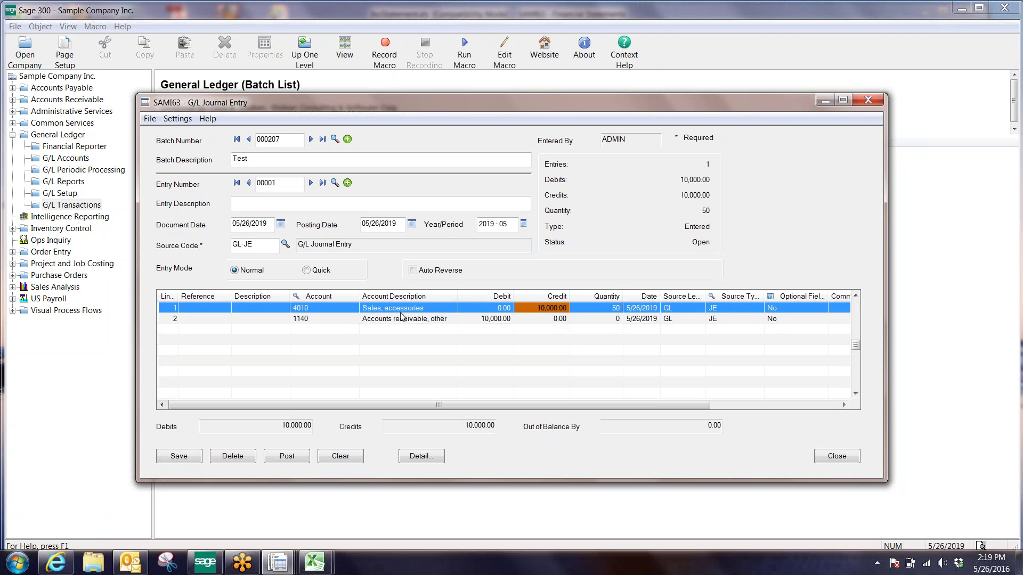
left_click(606, 309)
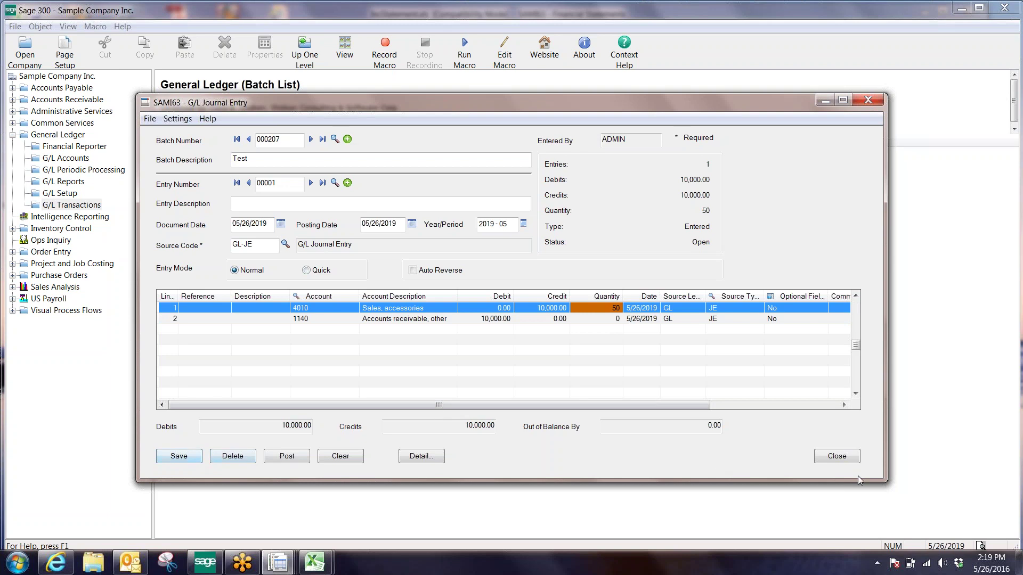
Post the Test batch despite it not being set to Ready To Post, and close the journal entry and batch list
left_click(291, 456)
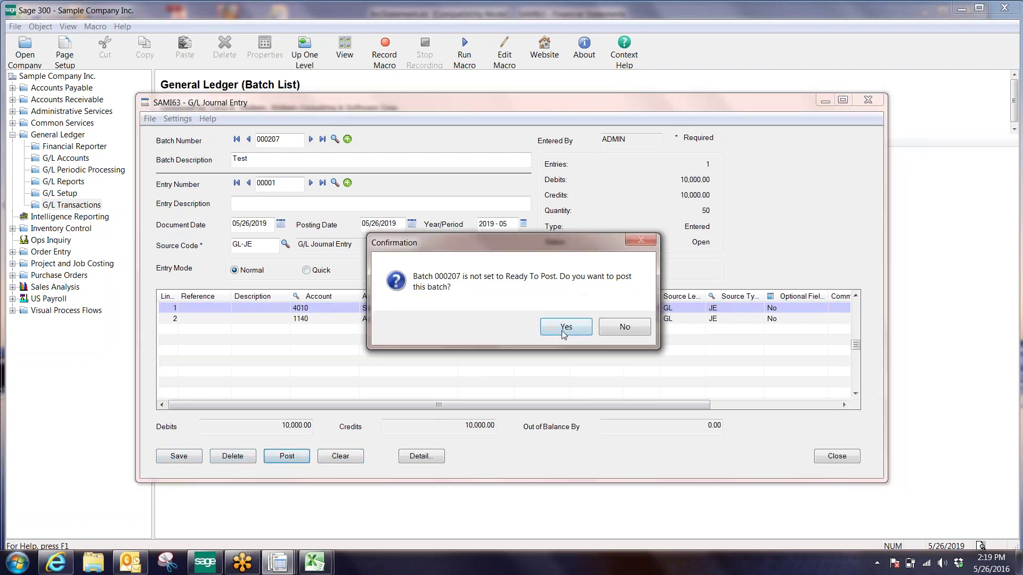
left_click(566, 327)
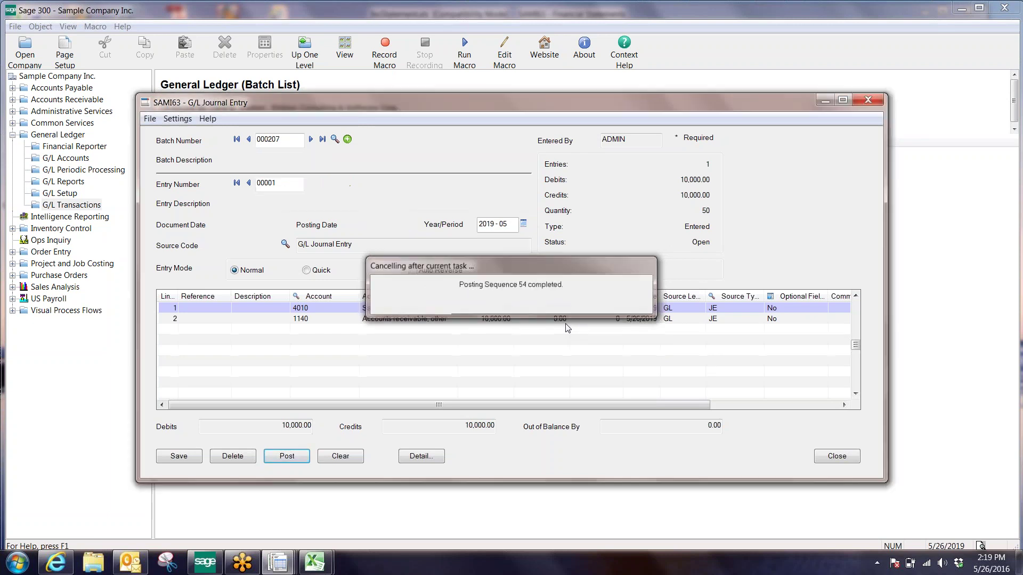
left_click(411, 243)
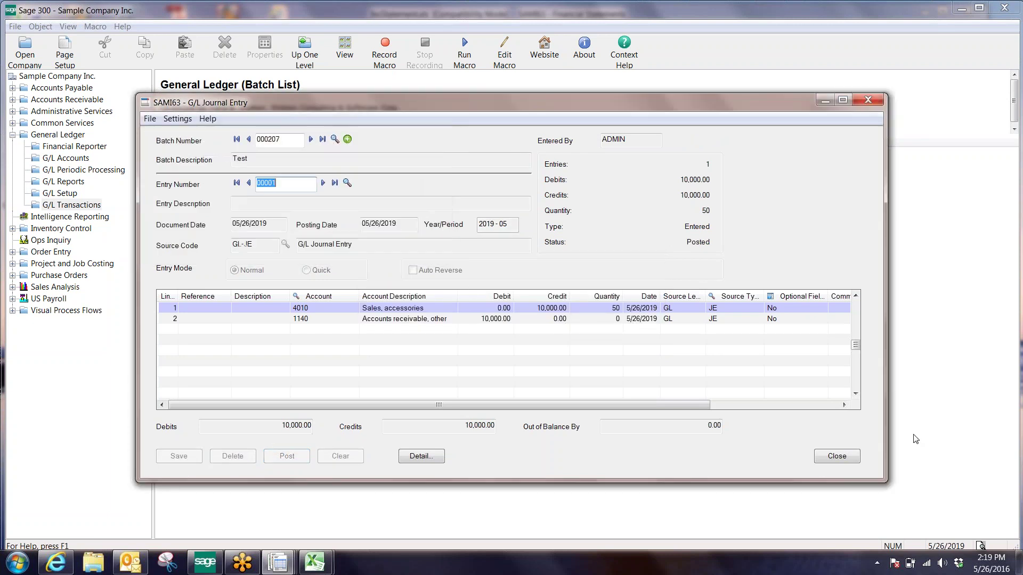
left_click(836, 456)
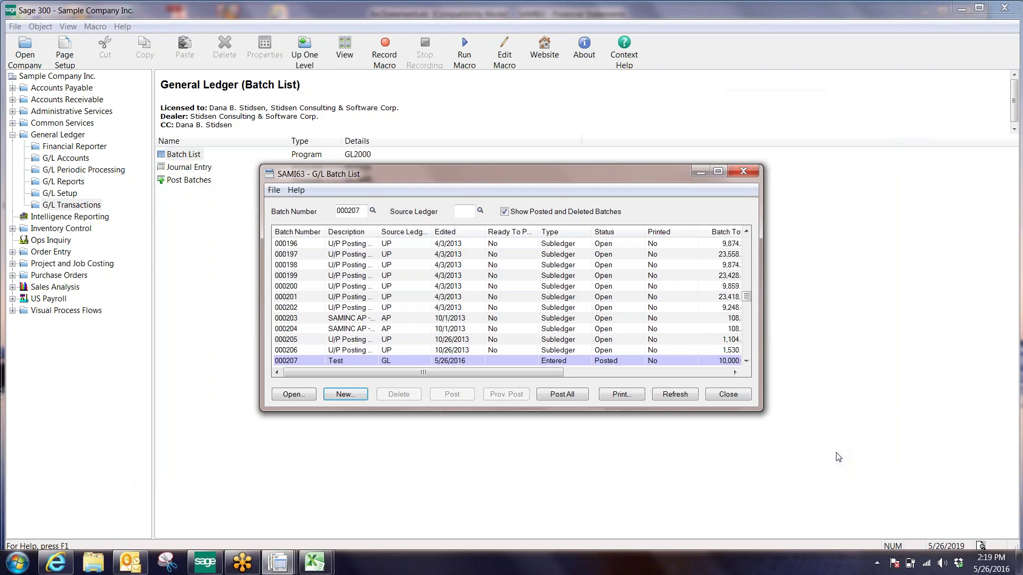
left_click(727, 394)
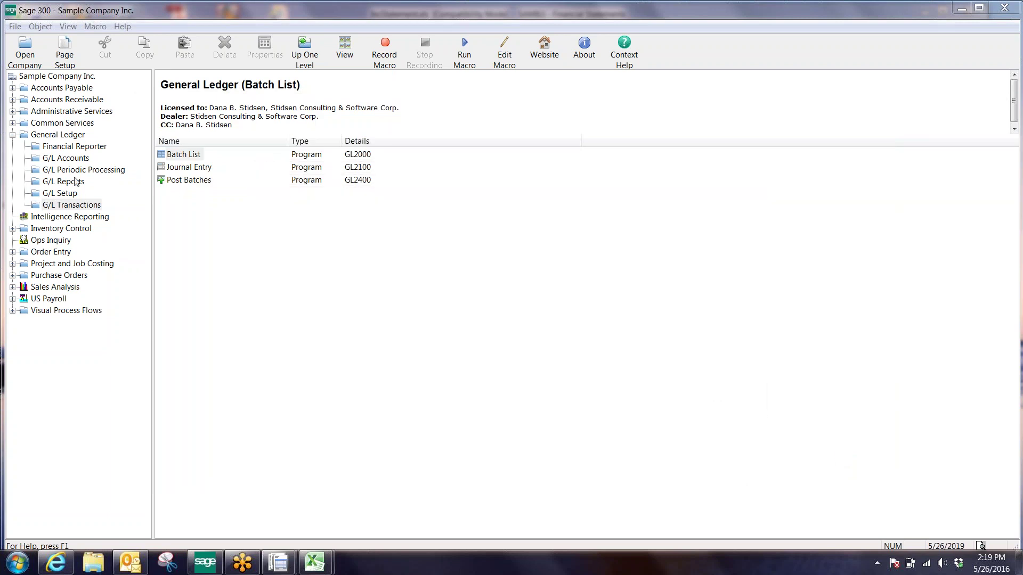
Switch to IncStatement.xls in Excel and start an FRAMTA function for cell G12 with FR Paste
mouse_move(327, 569)
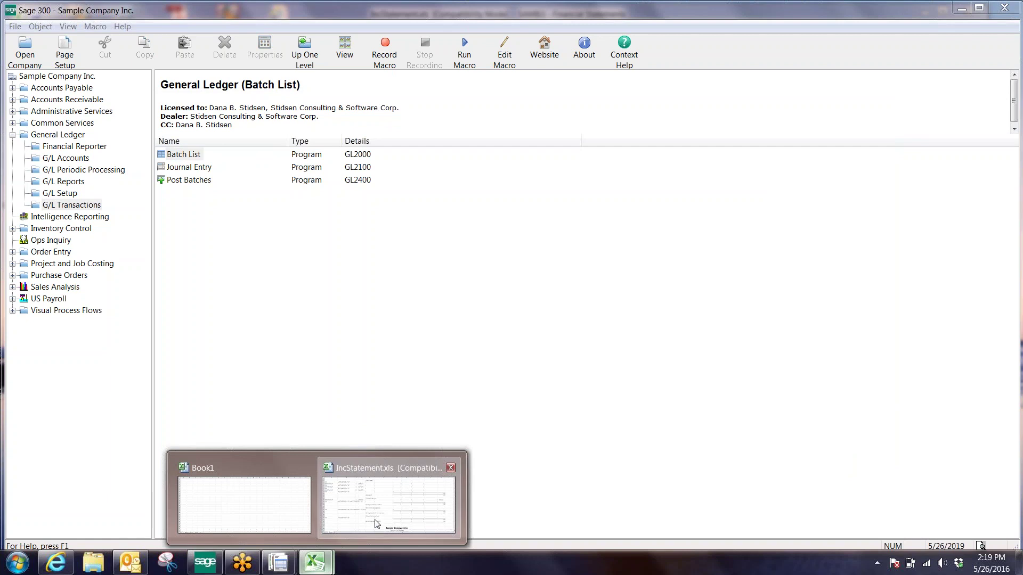
left_click(389, 503)
scroll(920, 354, "up", 5)
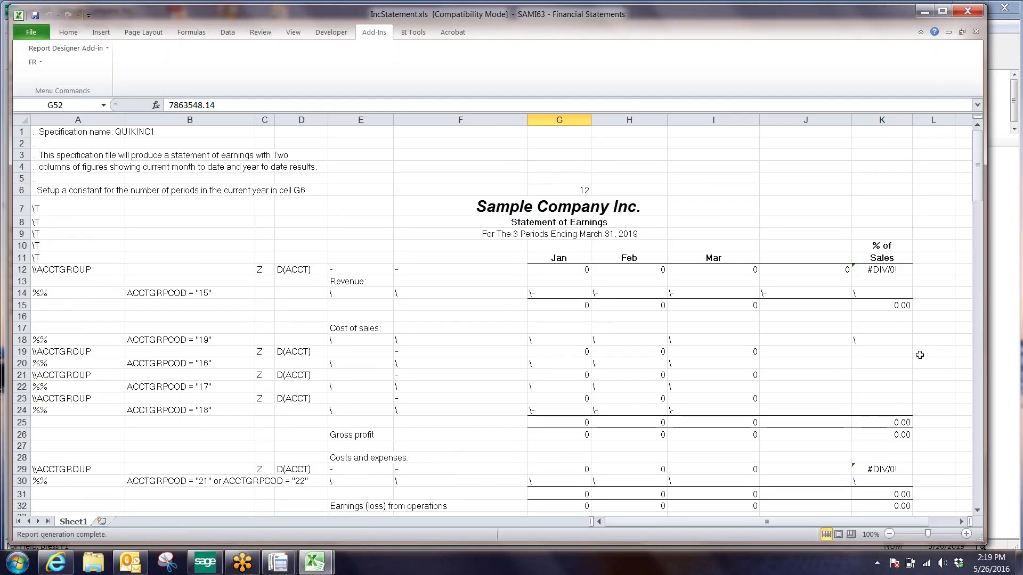
left_click(573, 270)
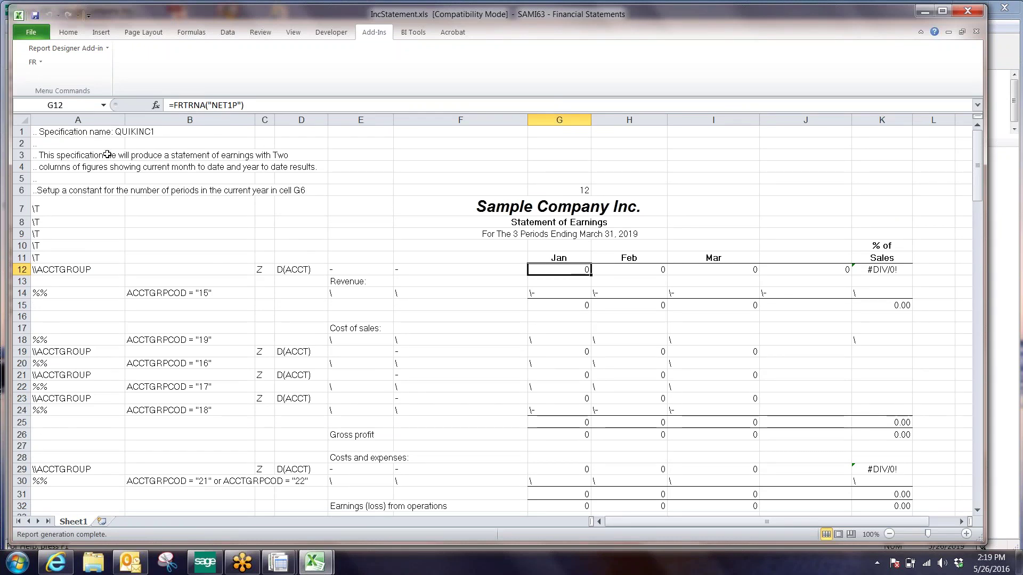
left_click(27, 63)
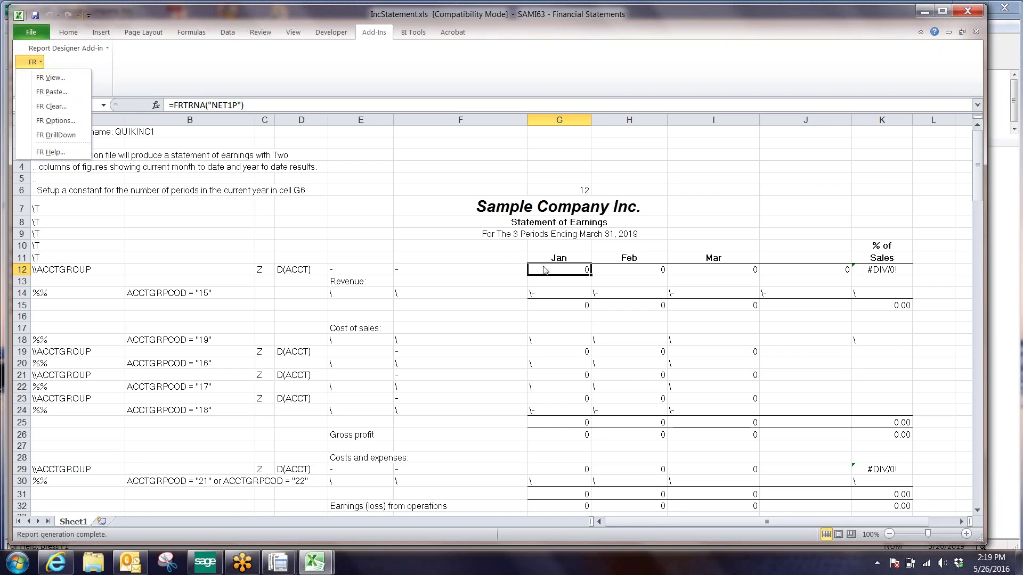
left_click(51, 92)
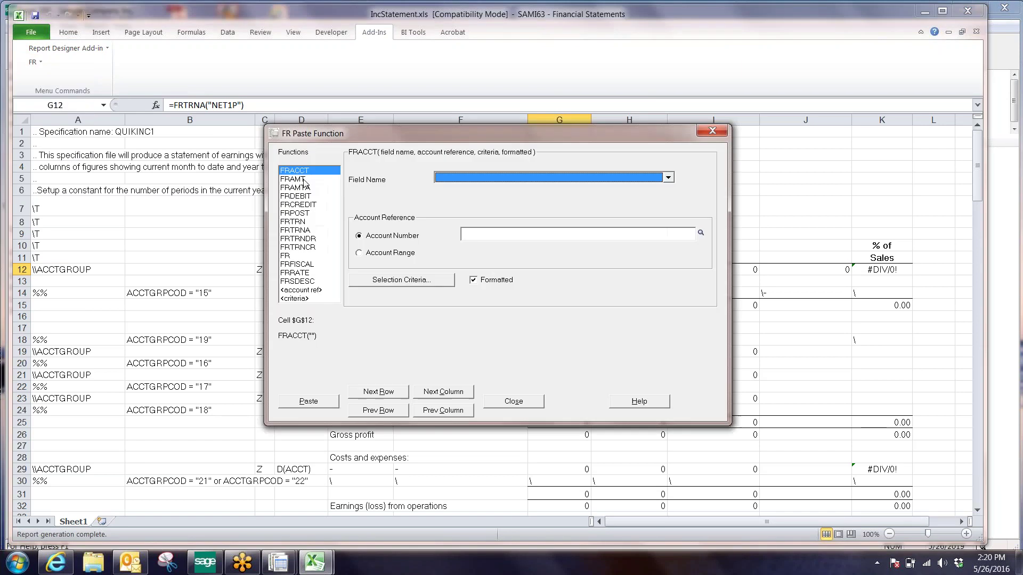
left_click(308, 188)
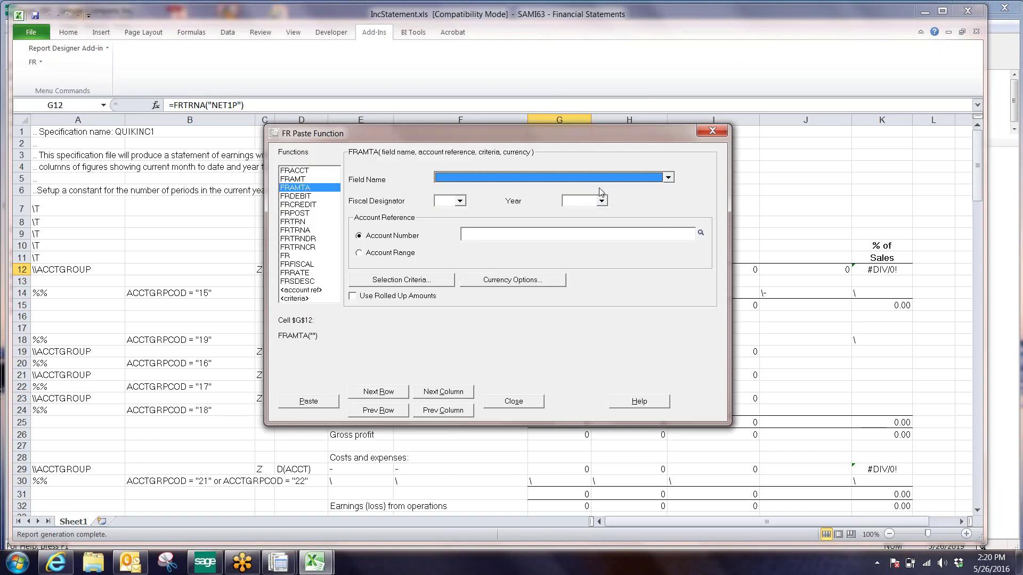
Set the FRAMTA function's field name to NETP (Net Current Period)
left_click(668, 178)
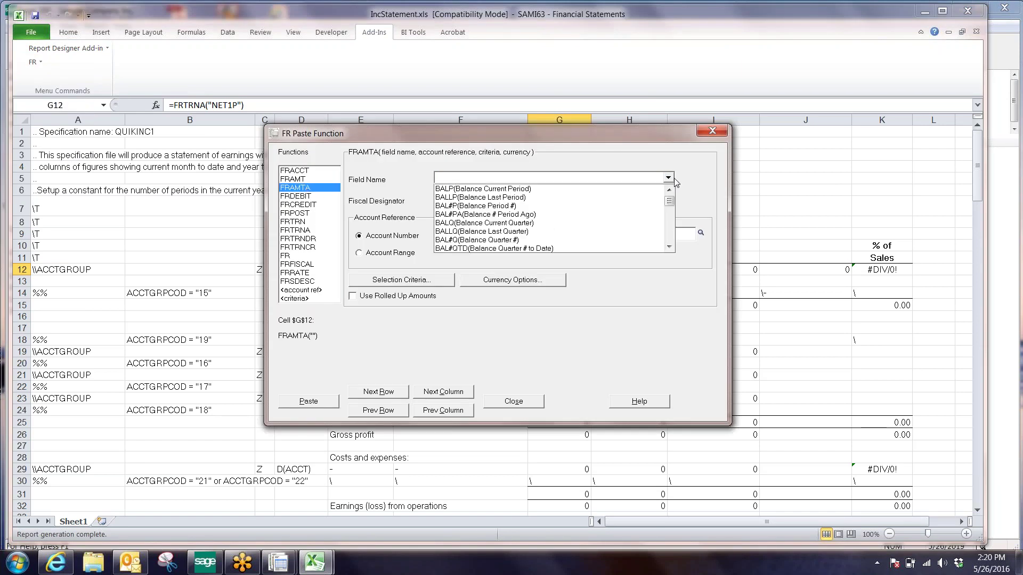
left_click(670, 231)
left_click(670, 232)
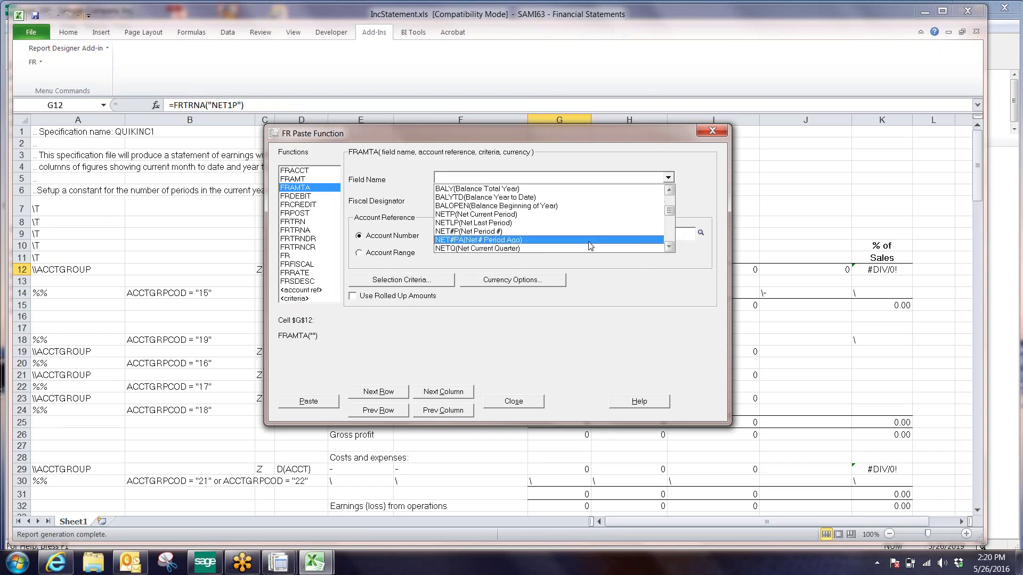
left_click(549, 232)
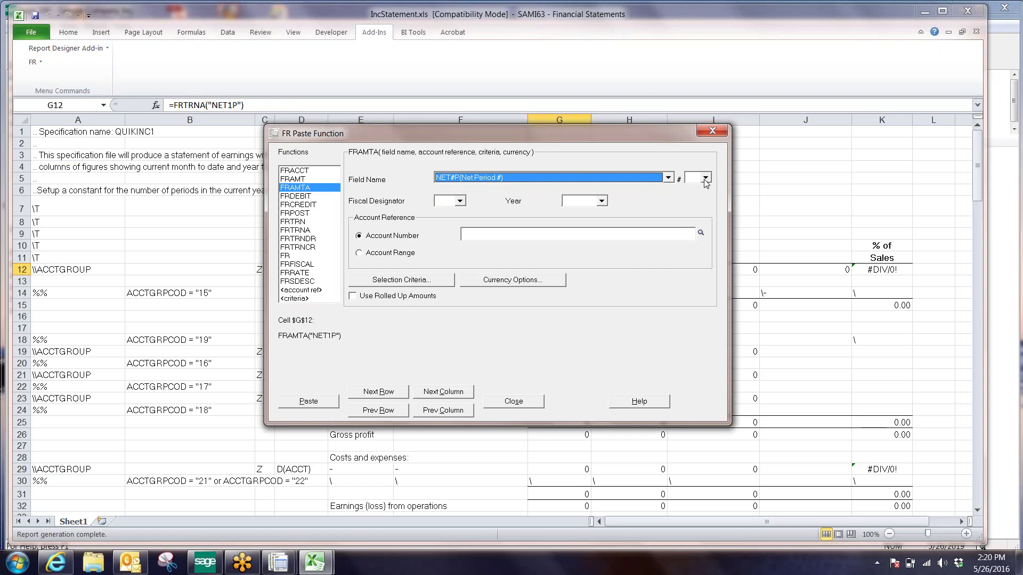
left_click(666, 181)
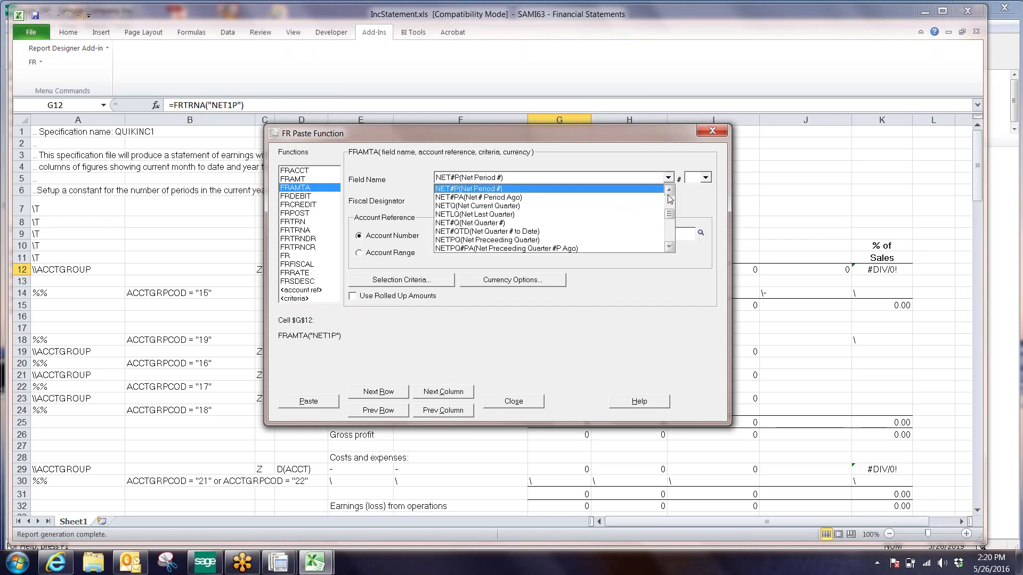
left_click(669, 190)
left_click(668, 190)
left_click(668, 190)
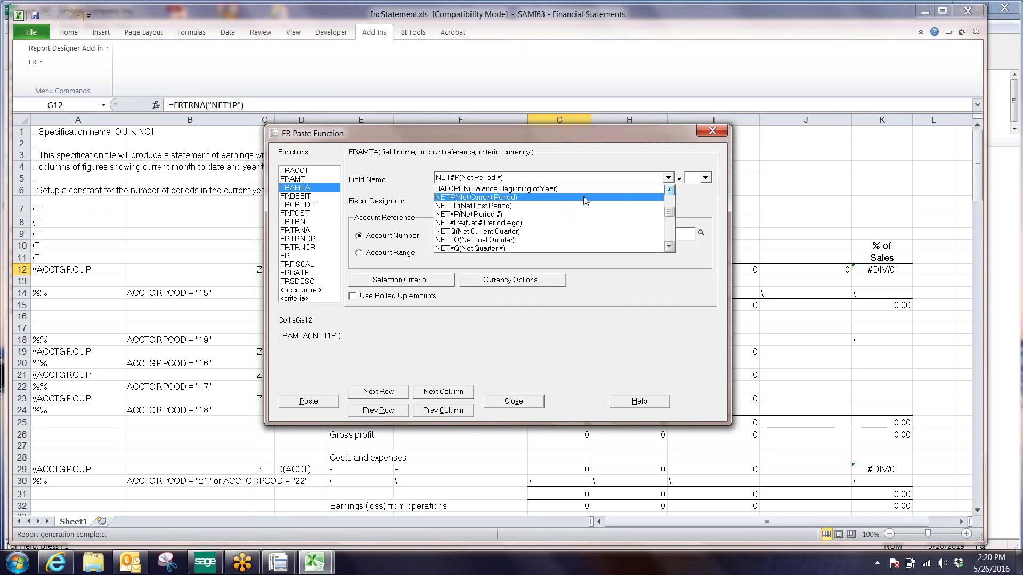
left_click(547, 198)
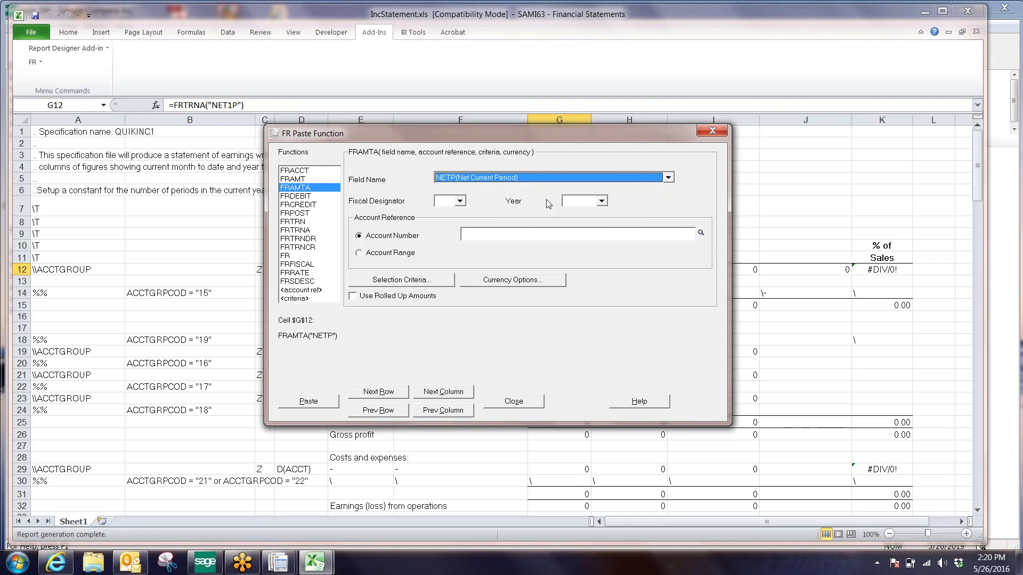
Set the fiscal designator to Q, paste FRAMTA("QNETP") into cell G12, and close the function dialog
left_click(458, 204)
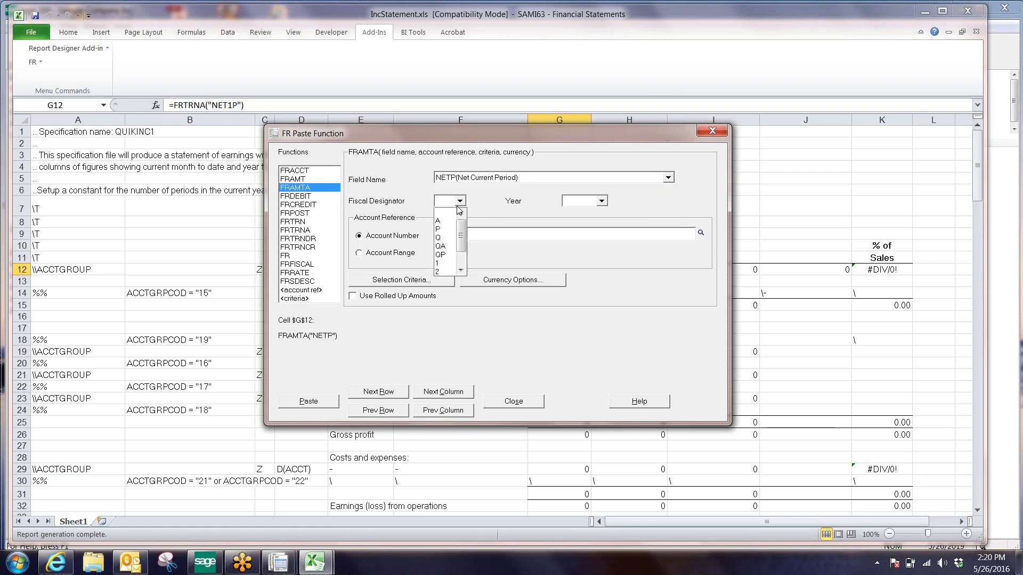
left_click(440, 238)
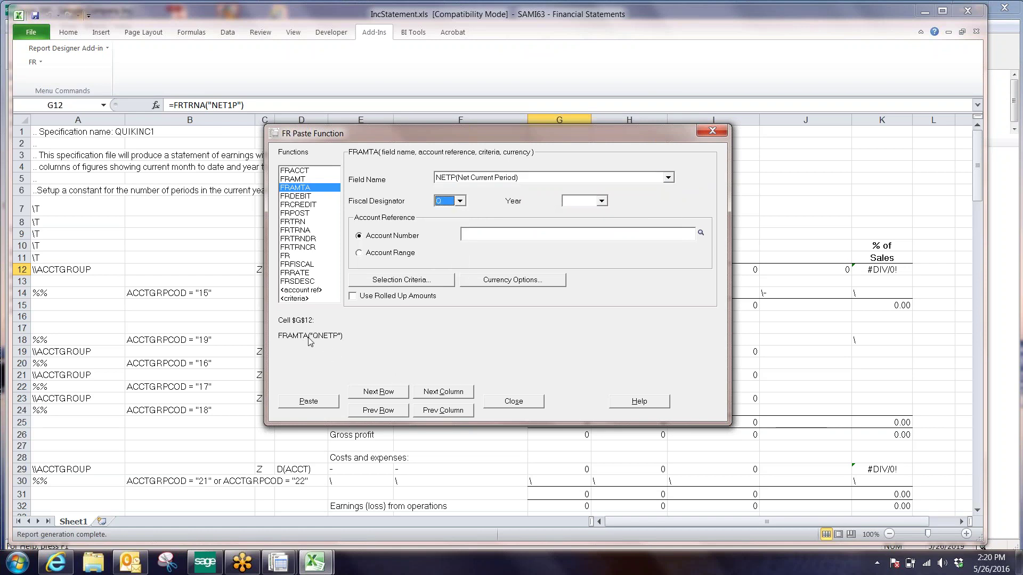
left_click(331, 401)
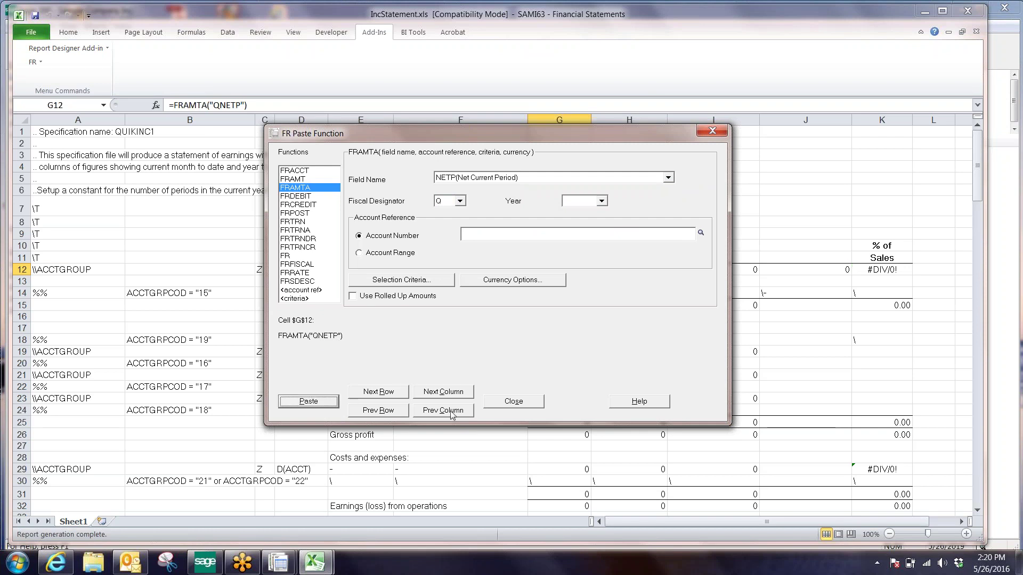
left_click(530, 406)
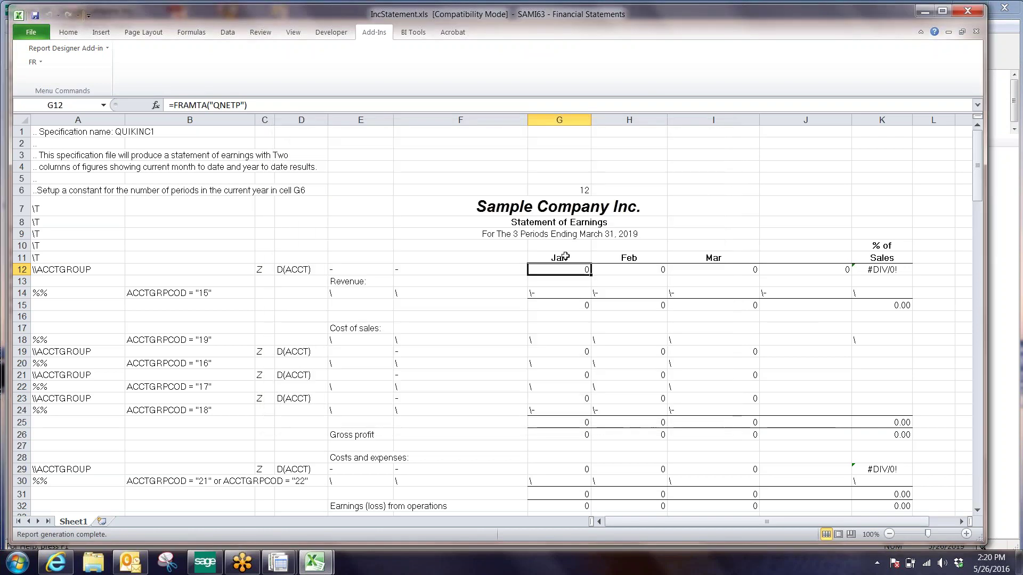
Generate the statement of earnings with FR View for year/period 2019-05, actual and consolidated
left_click(34, 61)
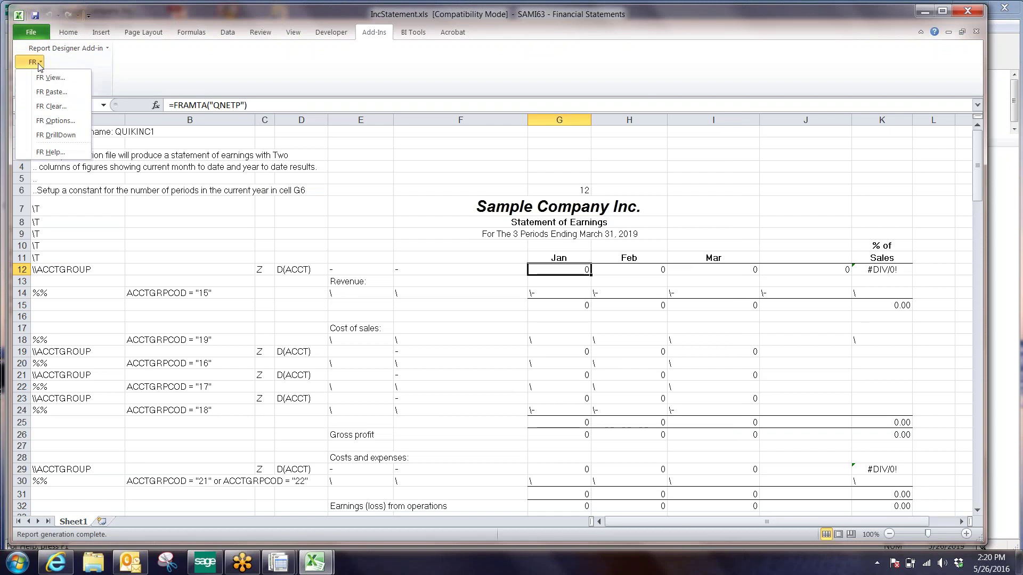
left_click(46, 82)
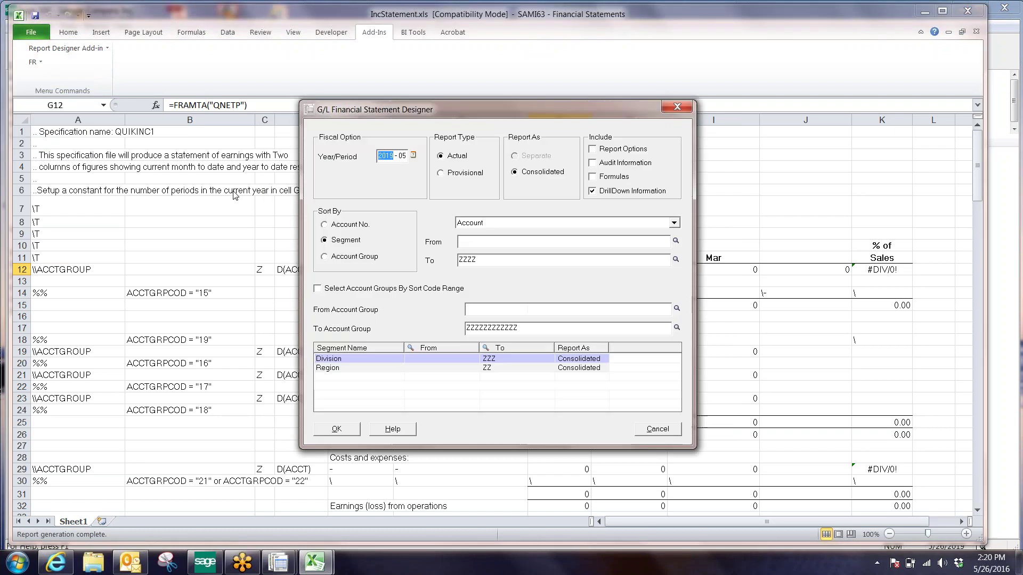
left_click(348, 432)
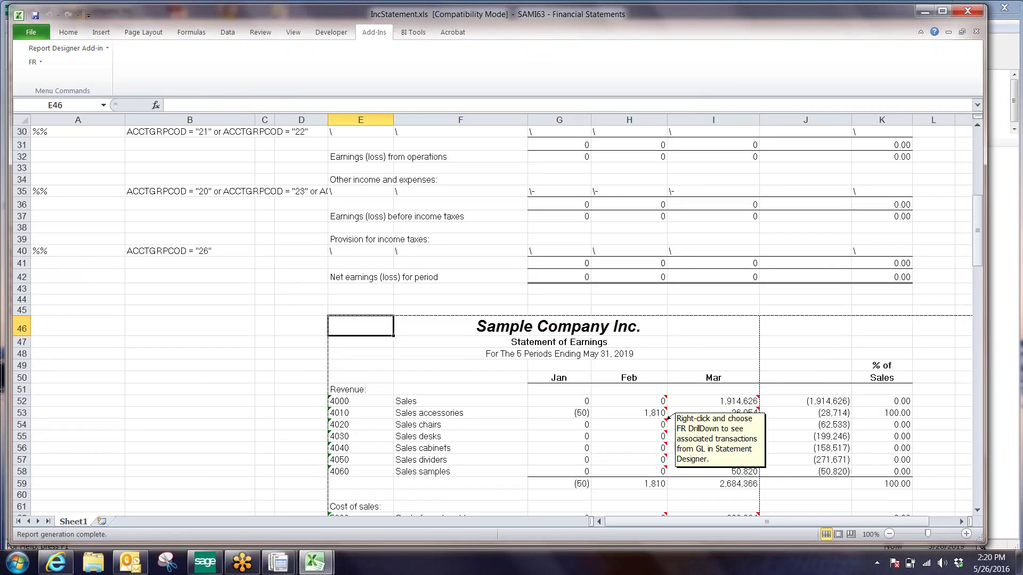
Compare the Jan column quantities for Sales accessories and Sales chairs, and return to the report specification rows
left_click(571, 413)
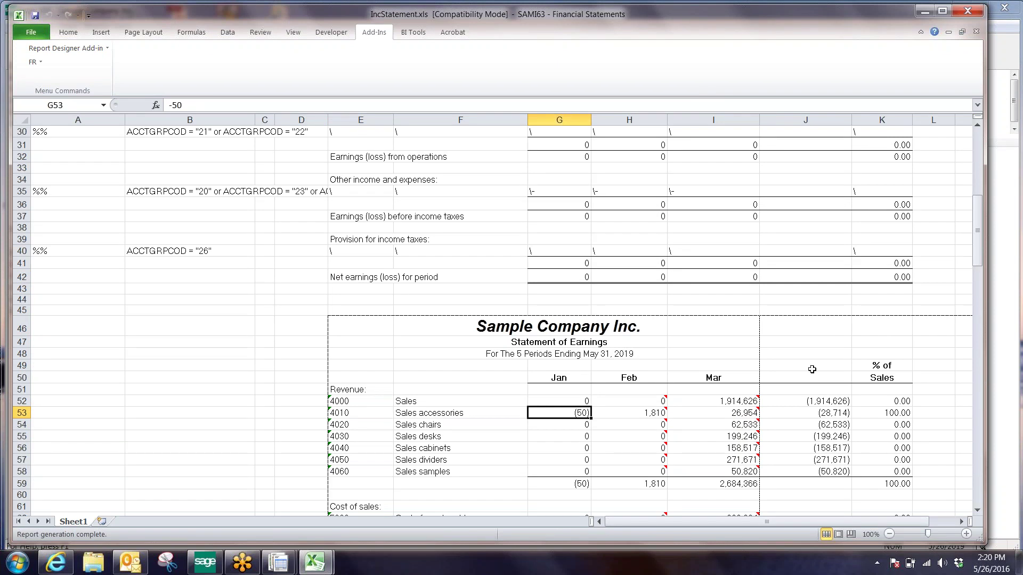
left_click(569, 424)
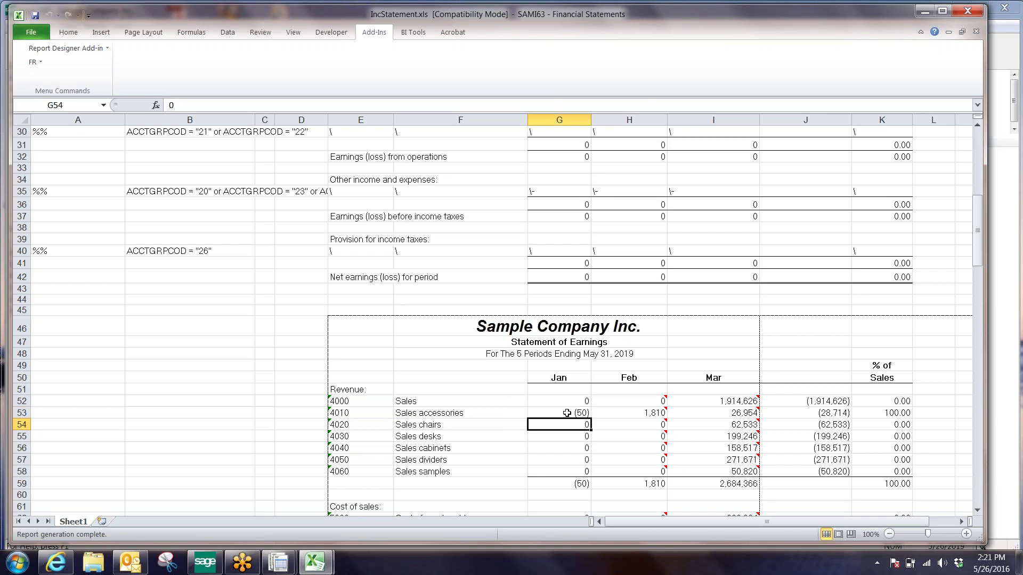
left_click(567, 413)
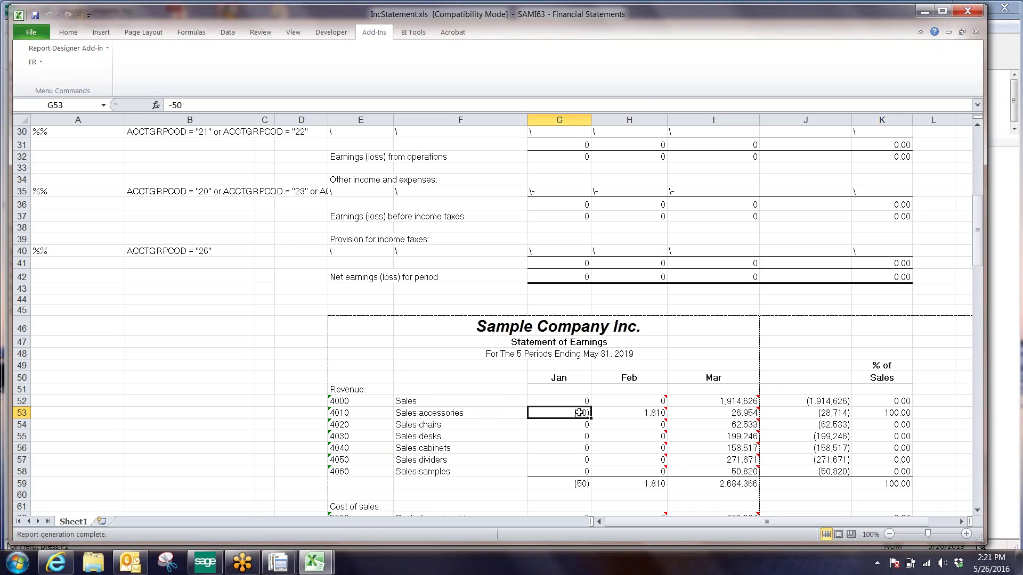
left_click(583, 425)
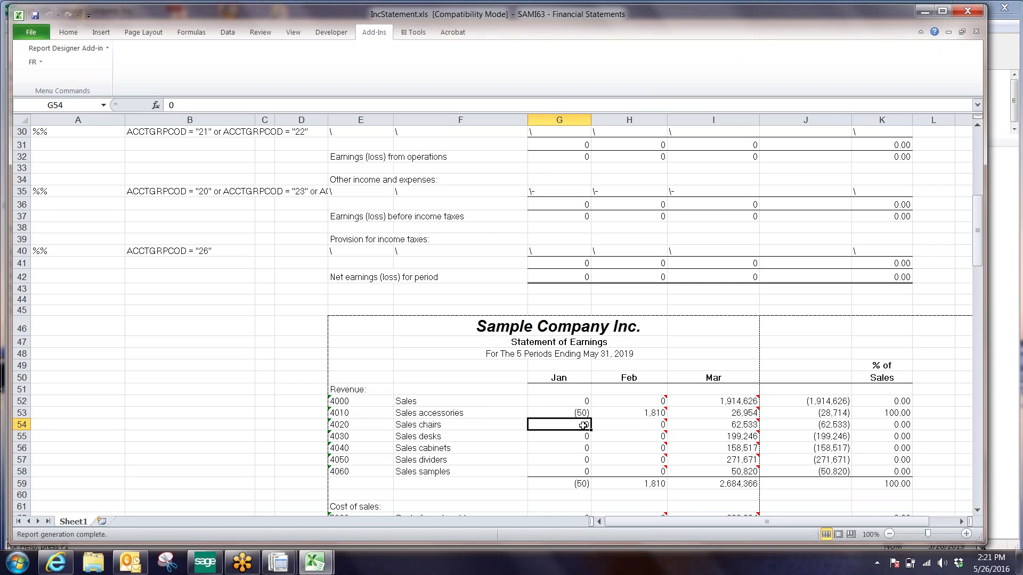
left_click(586, 412)
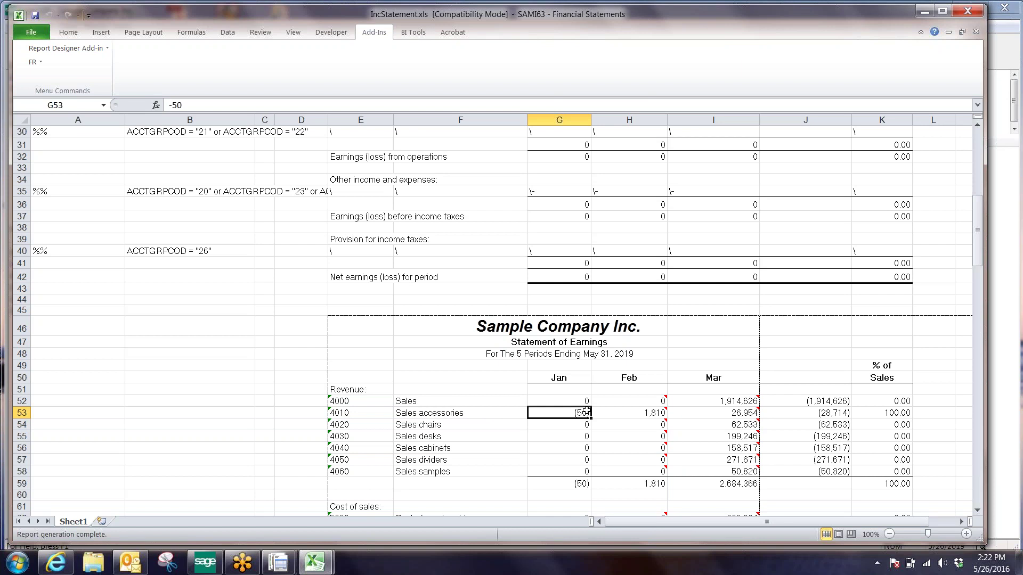
left_click(540, 426)
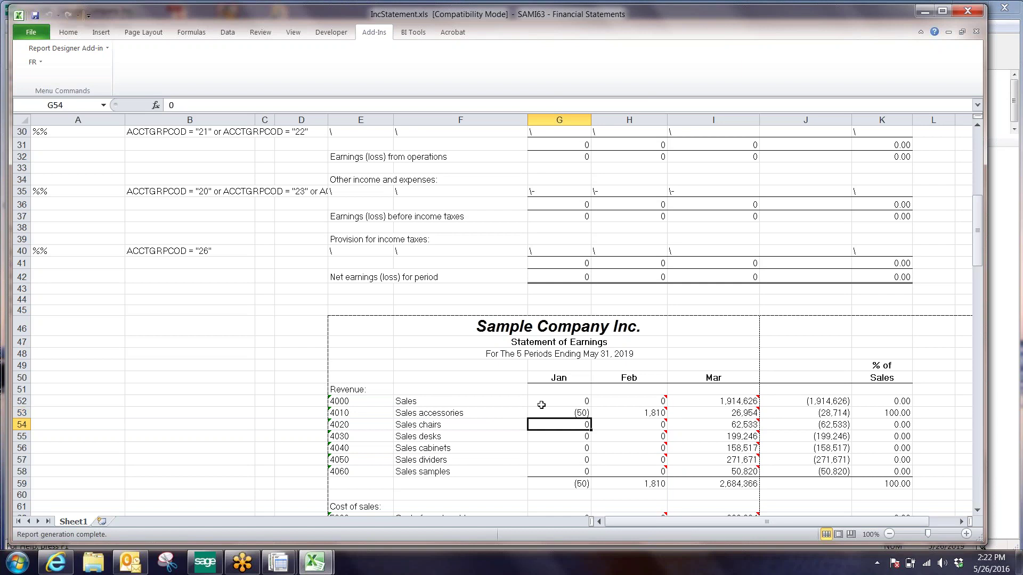
scroll(589, 242, "up", 8)
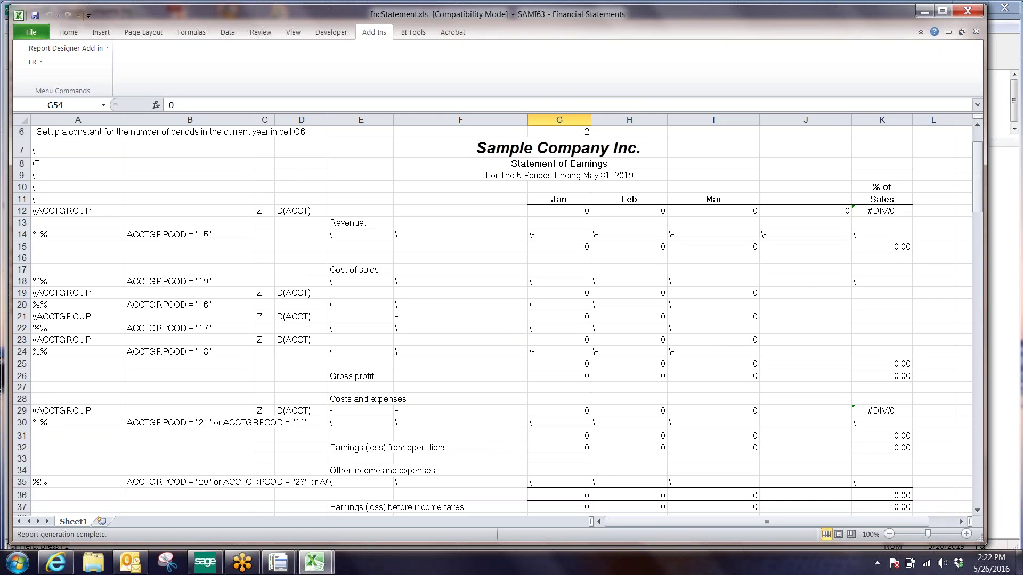
Highlight the specification area starting at A1 and the generated report block starting at E46 to compare their extents
left_click(977, 128)
left_click(977, 128)
left_click(977, 128)
left_click(978, 128)
left_click(977, 128)
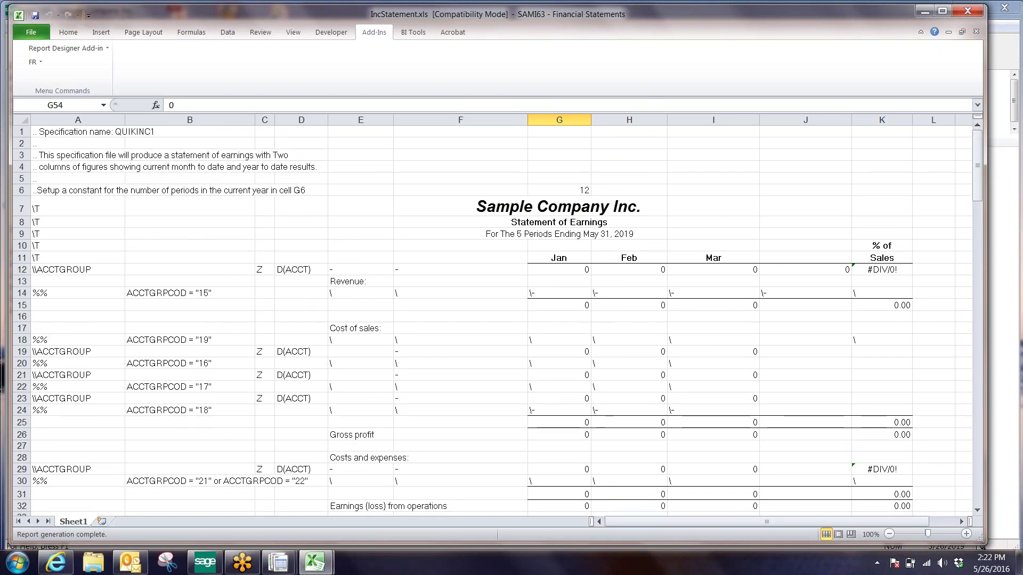
left_click_drag(40, 132, 923, 525)
left_click_drag(378, 407, 898, 514)
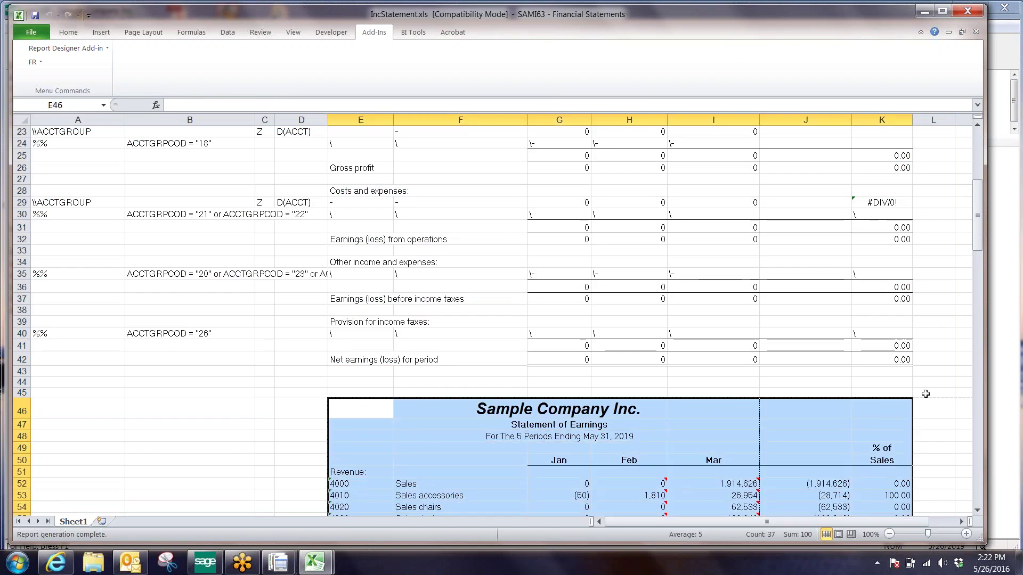
left_click_drag(976, 212, 976, 161)
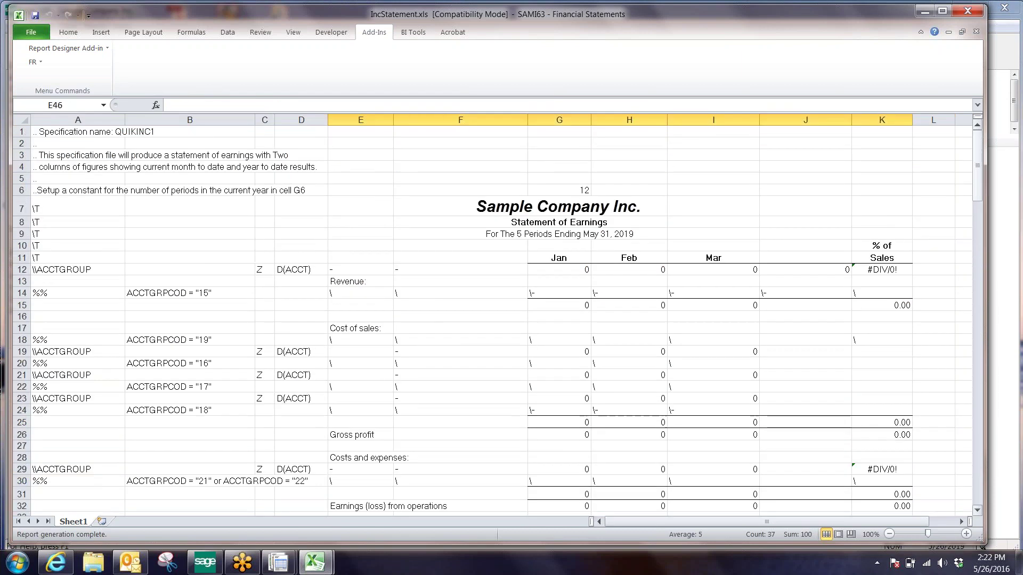
left_click(510, 147)
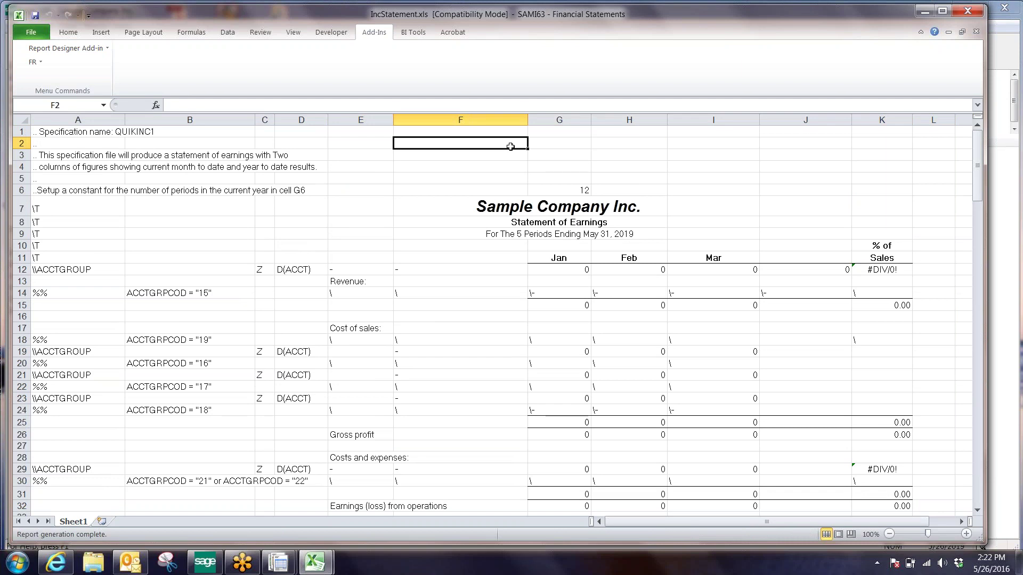
Look up the Spec named range in the Name Manager and outline the cells it refers to on the sheet
left_click(227, 35)
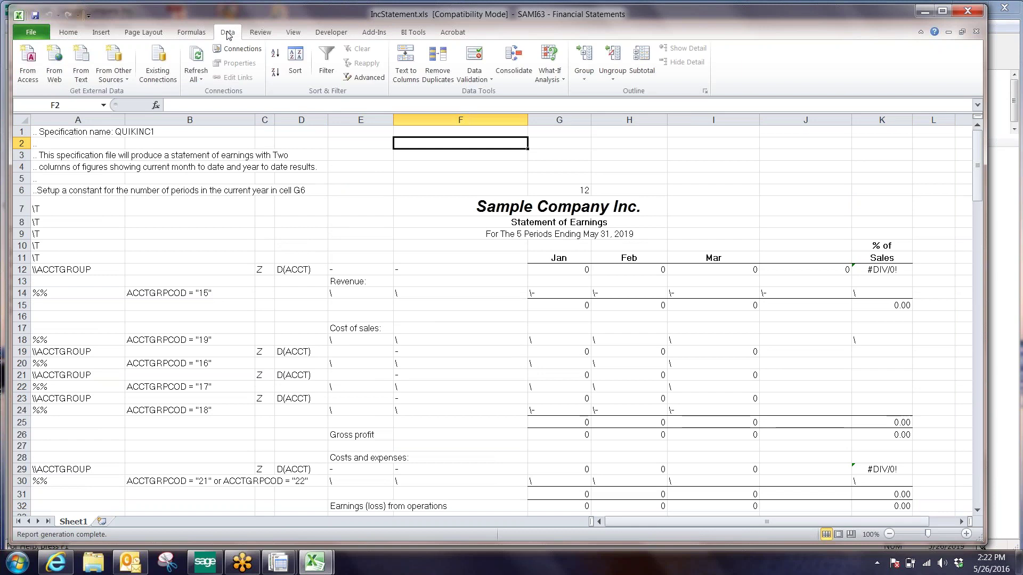
left_click(193, 33)
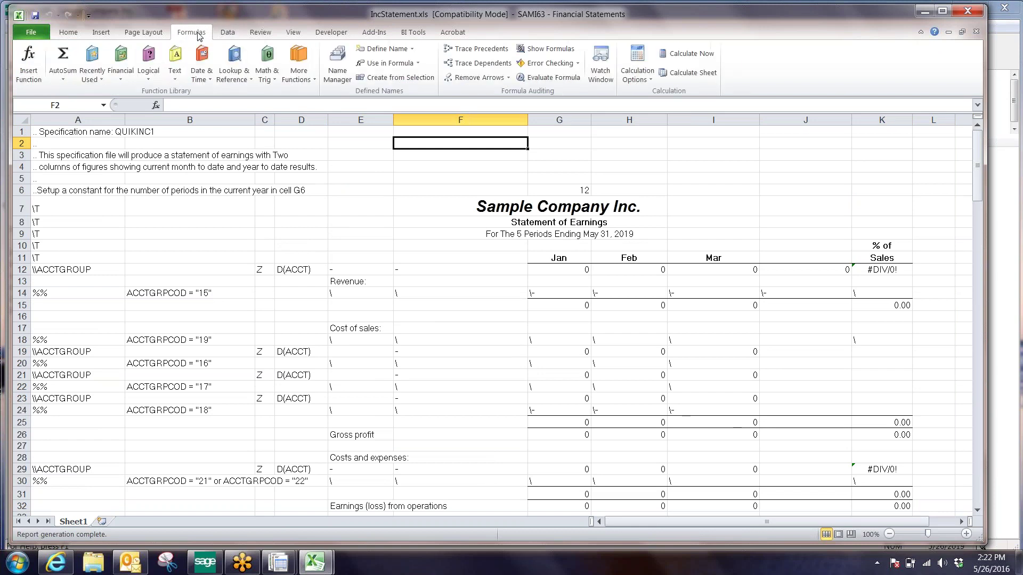
left_click(337, 66)
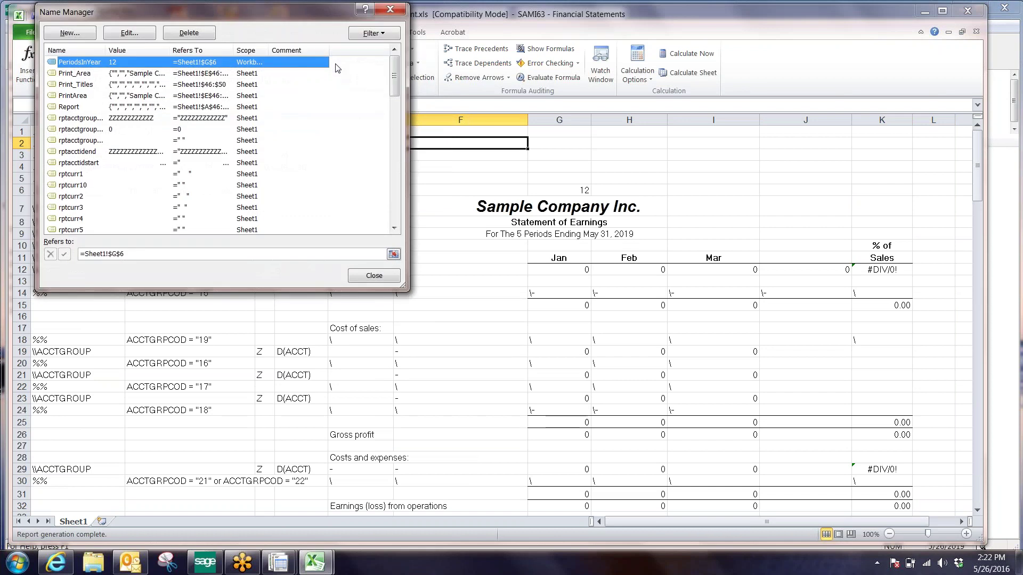
left_click_drag(310, 11, 366, 35)
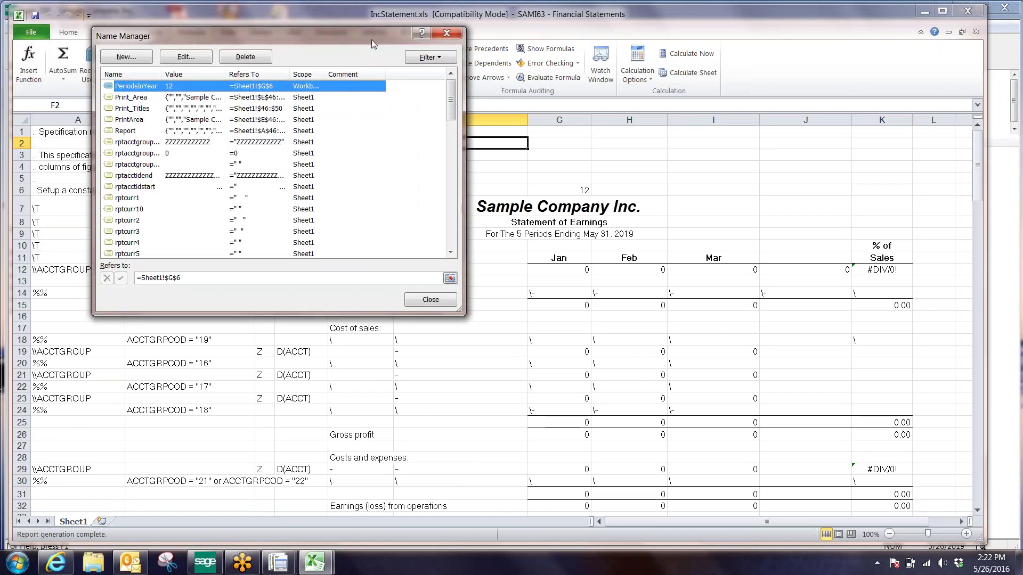
left_click_drag(449, 102, 464, 250)
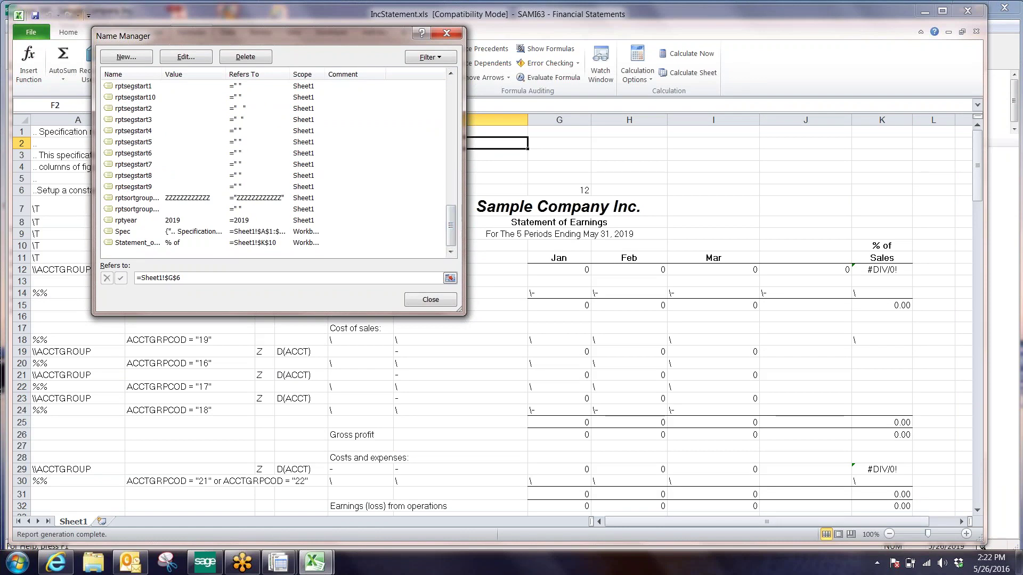
left_click(118, 232)
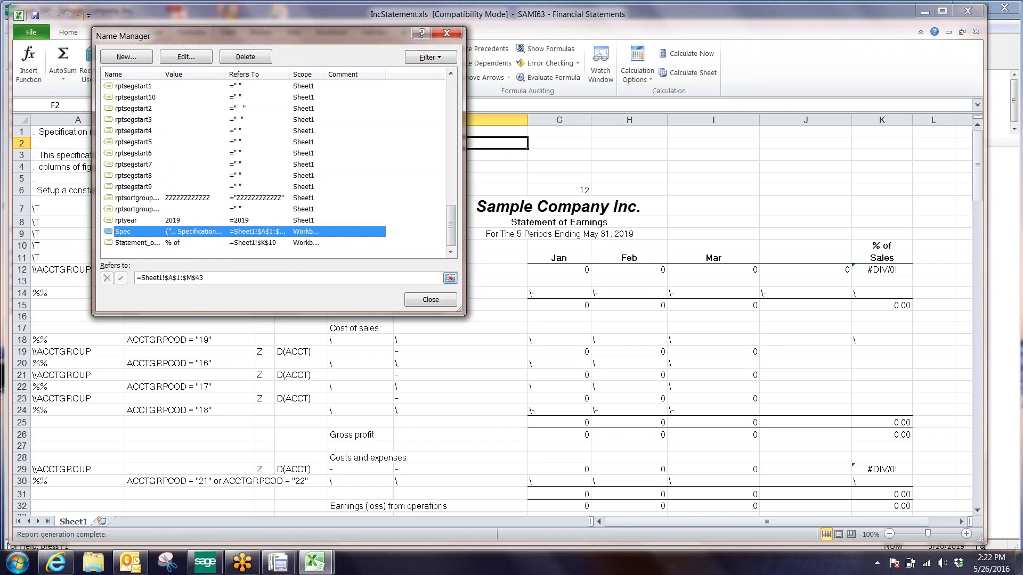
left_click_drag(366, 315, 367, 346)
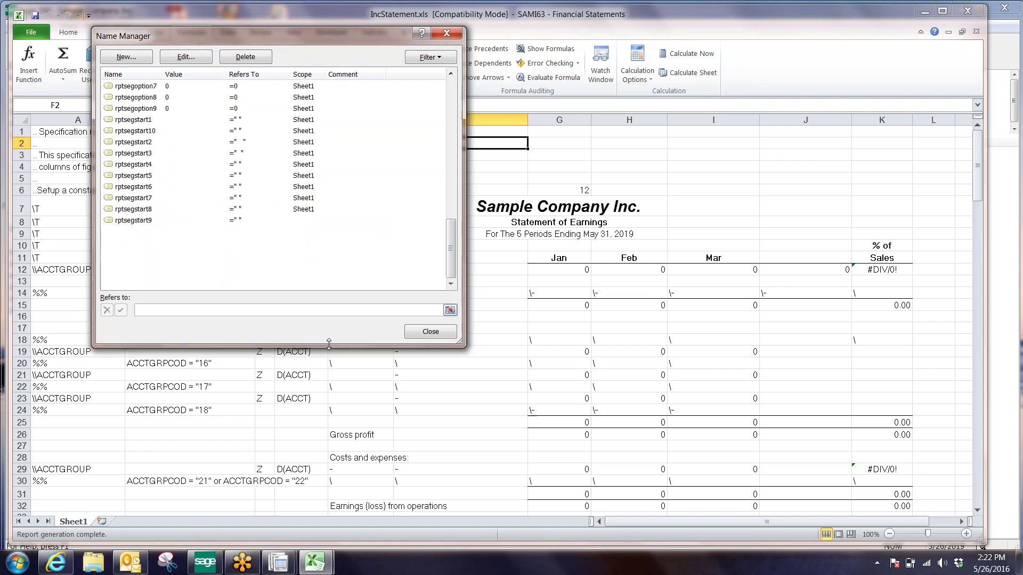
left_click(205, 313)
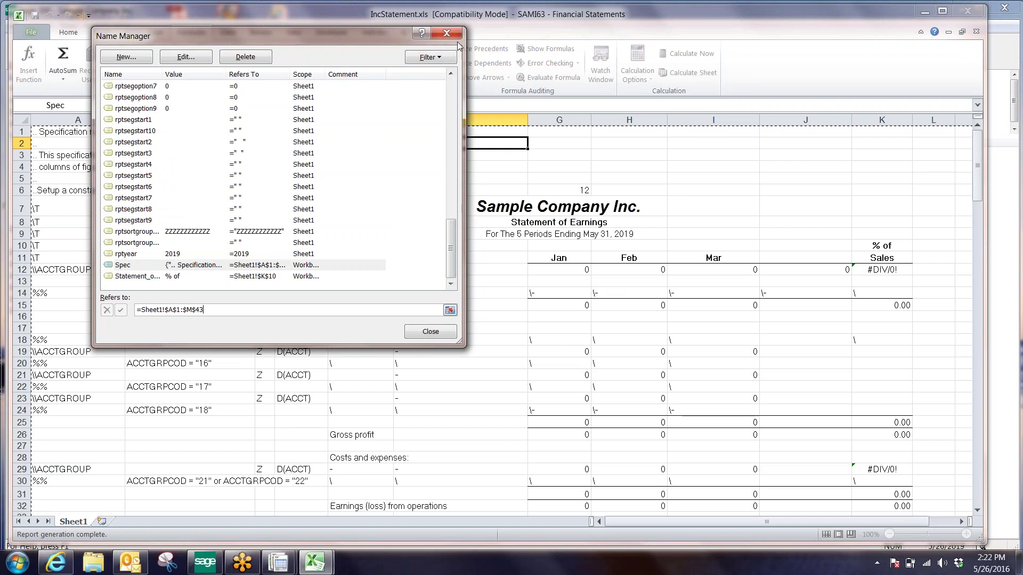
Check the Spec range's outer edge at column M, close the Name Manager, and compare the empty columns with the specification columns
left_click(954, 523)
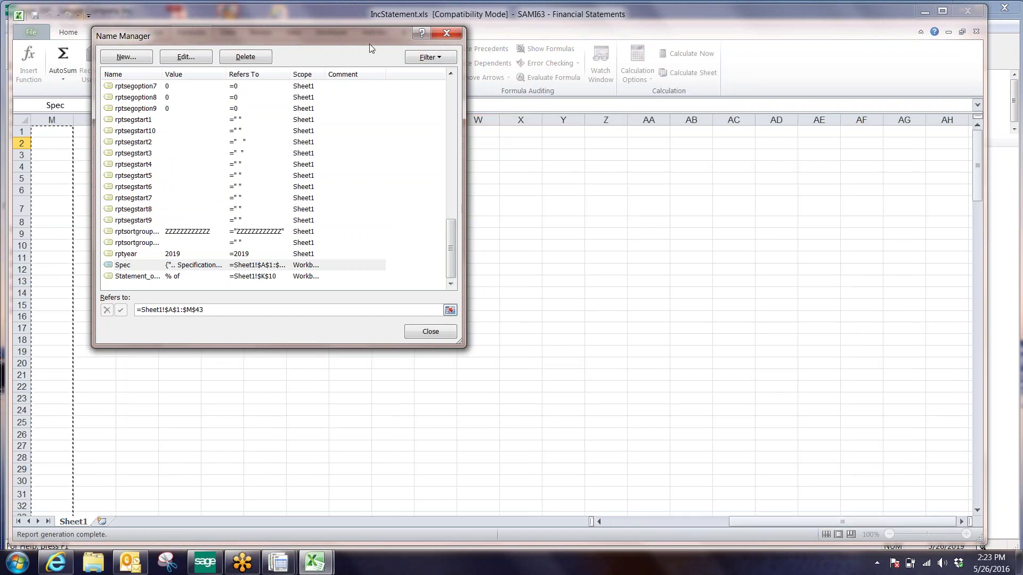
left_click_drag(370, 43, 615, 59)
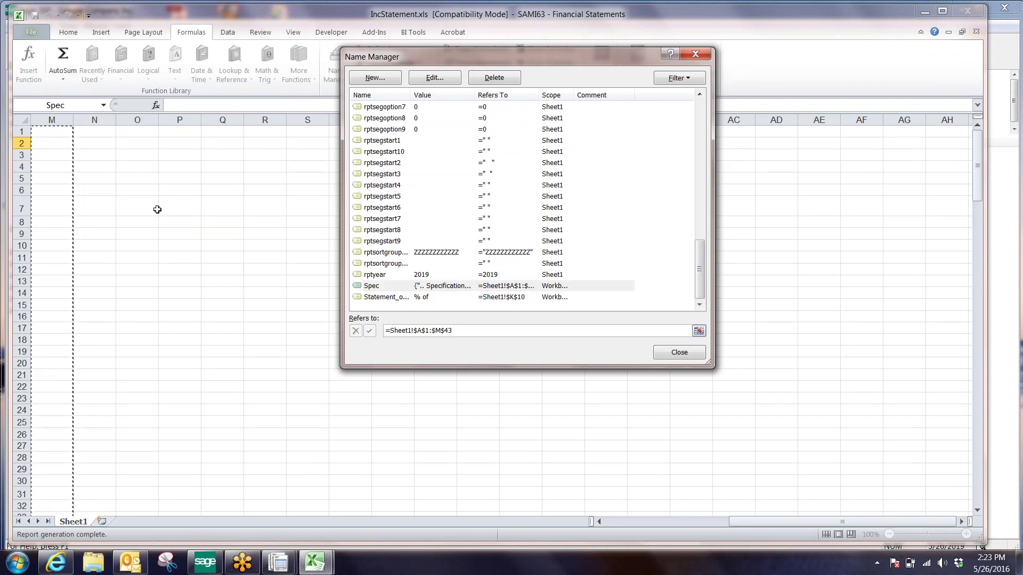
left_click(687, 355)
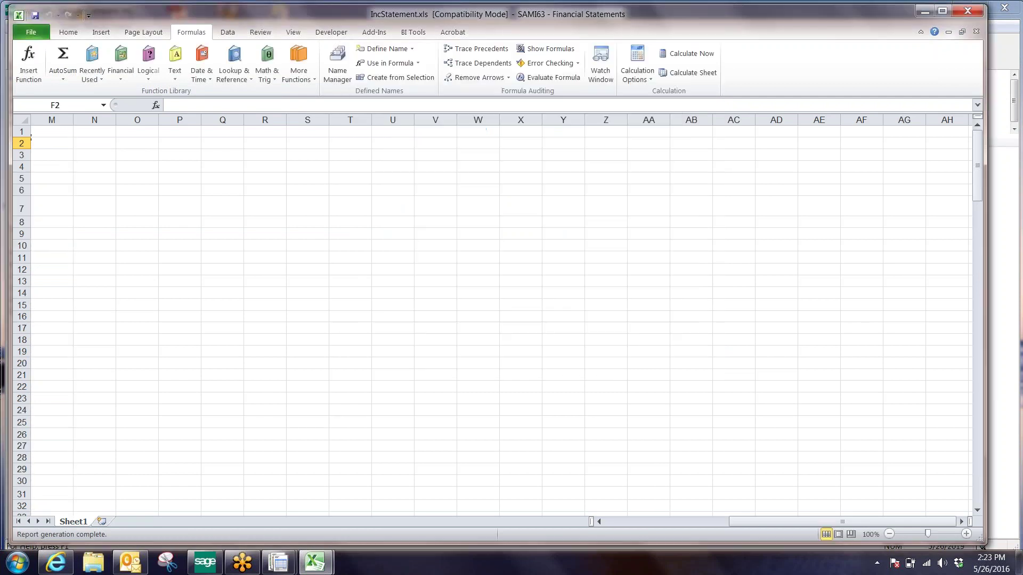
left_click(618, 524)
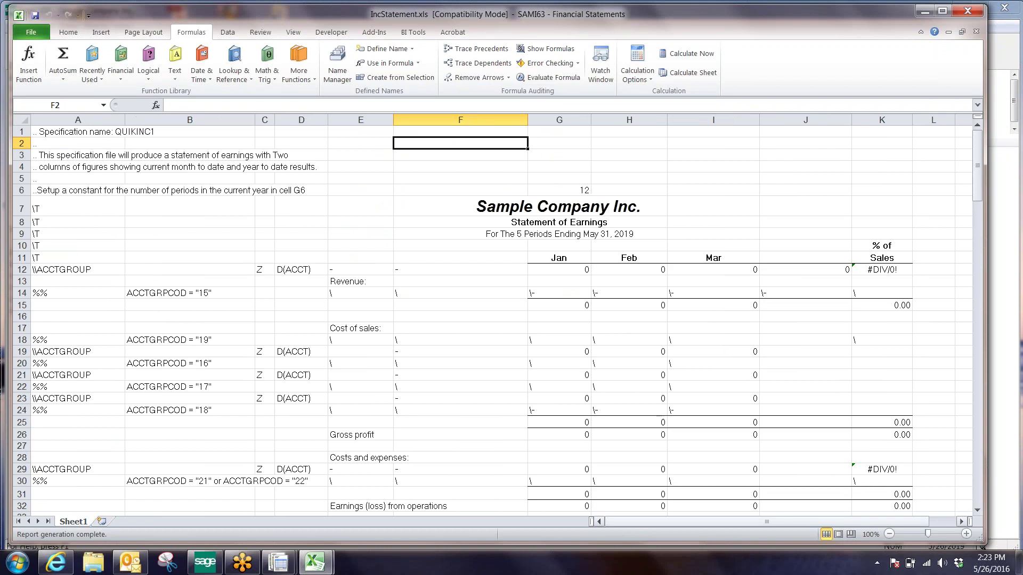
left_click(956, 523)
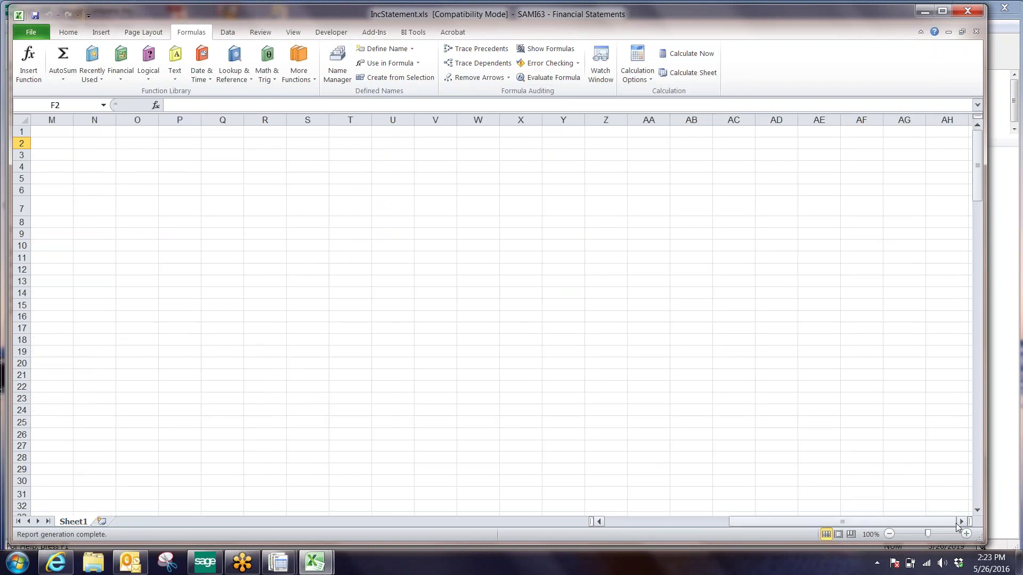
left_click(634, 524)
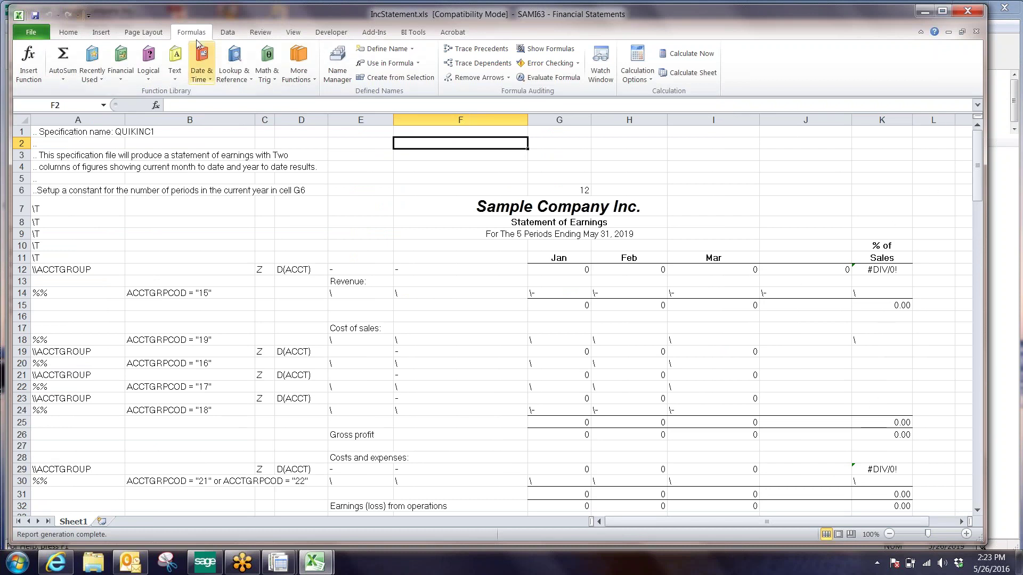
Redefine the Spec named range as =Sheet1!$A$1:$J$43 in the Name Manager and save the changed reference
left_click(337, 62)
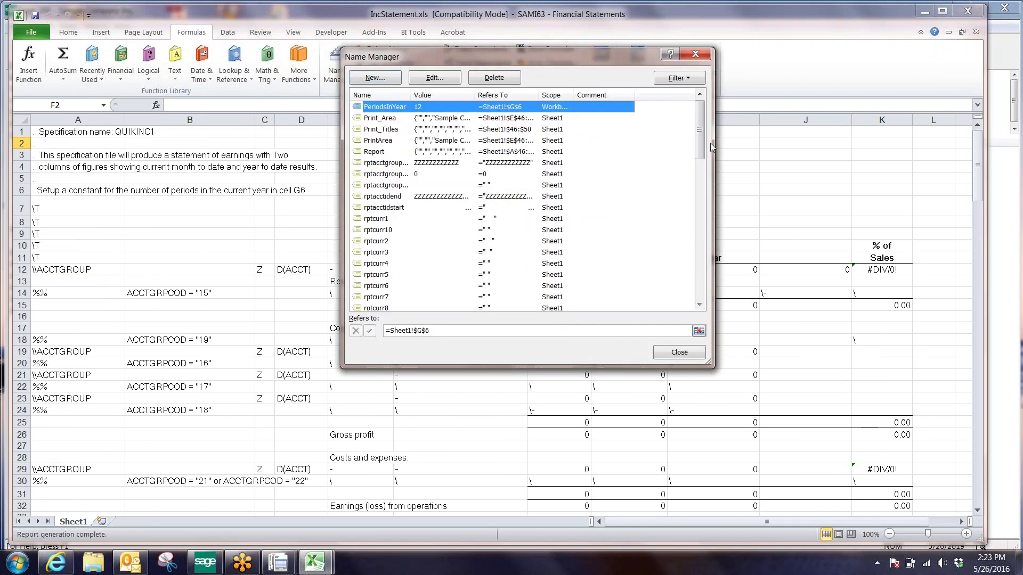
left_click_drag(700, 137, 699, 282)
left_click(387, 287)
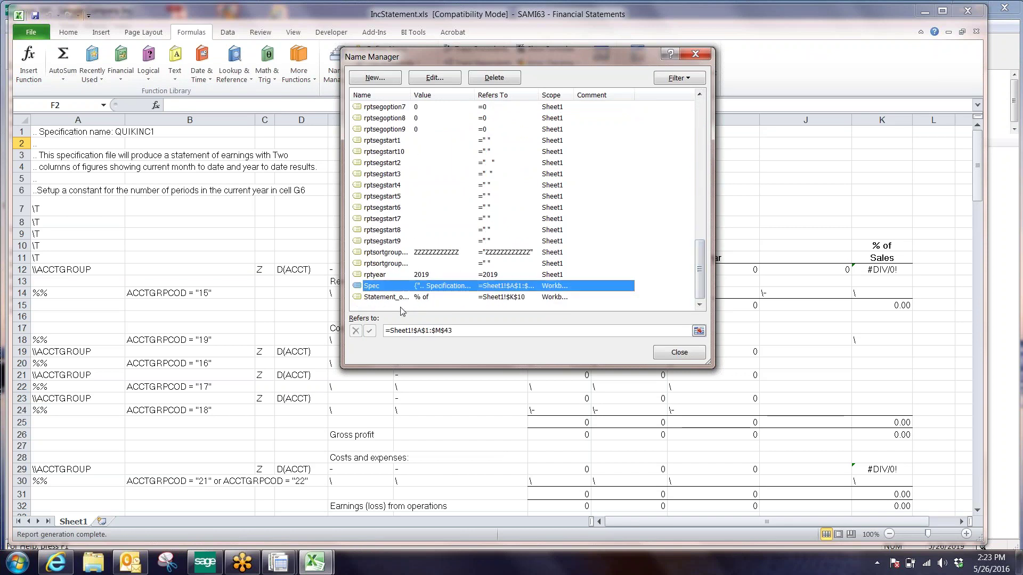
left_click(442, 331)
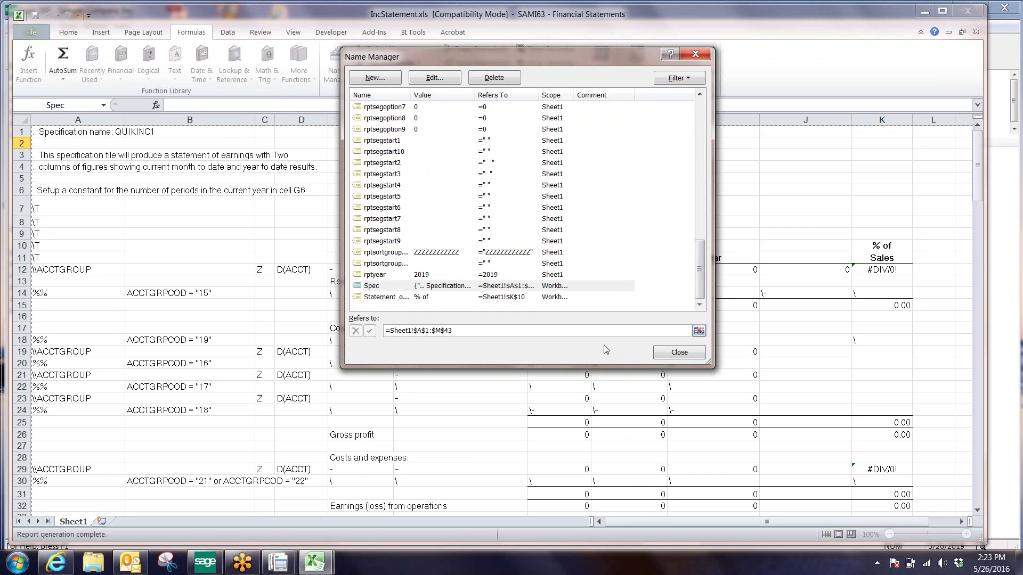
key("BackSpace")
type("J")
left_click(668, 352)
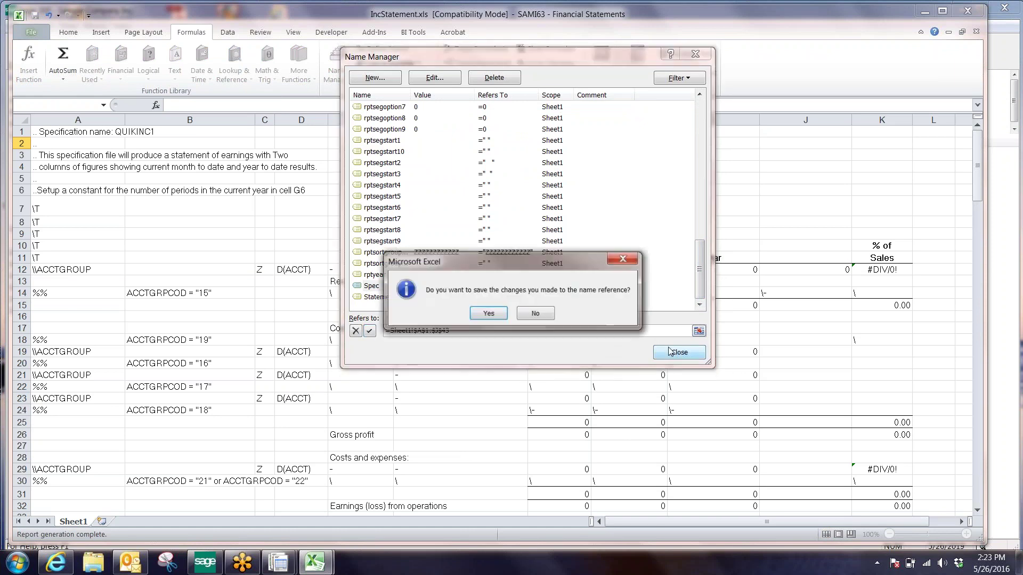
left_click(498, 321)
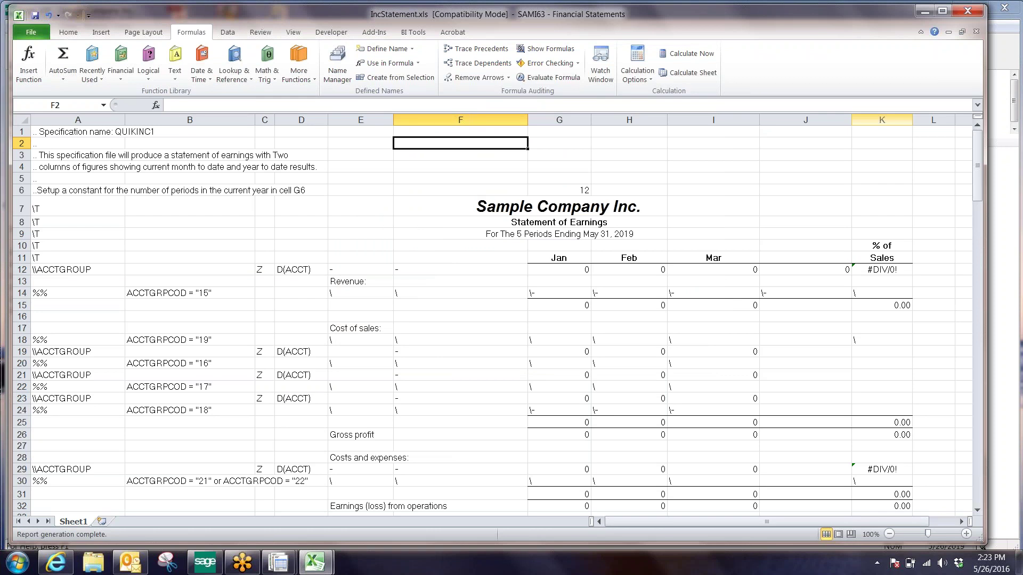
Regenerate the statement of earnings with FR View for year/period 2019-05, actual and consolidated
left_click(374, 33)
left_click(31, 62)
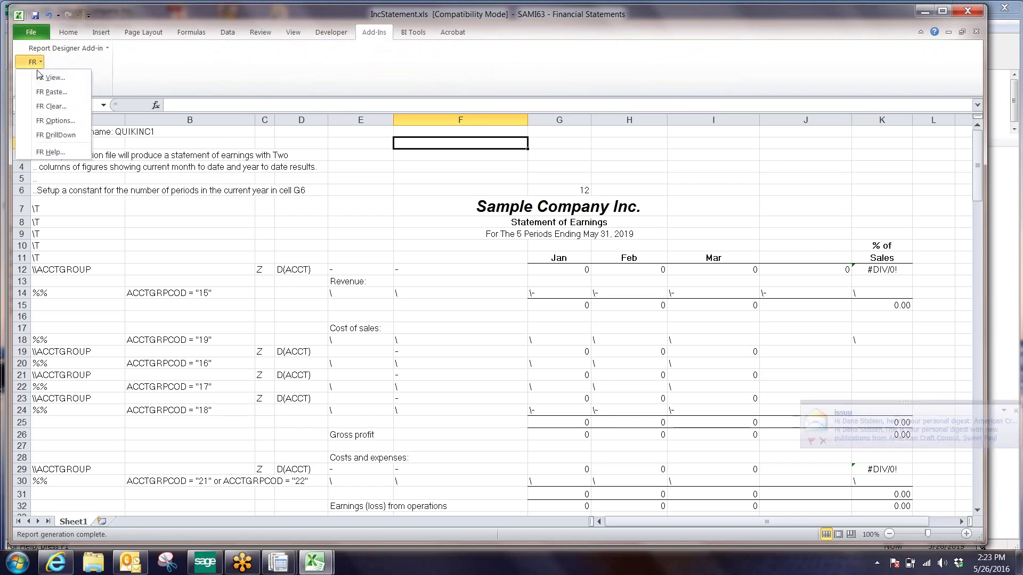
left_click(44, 78)
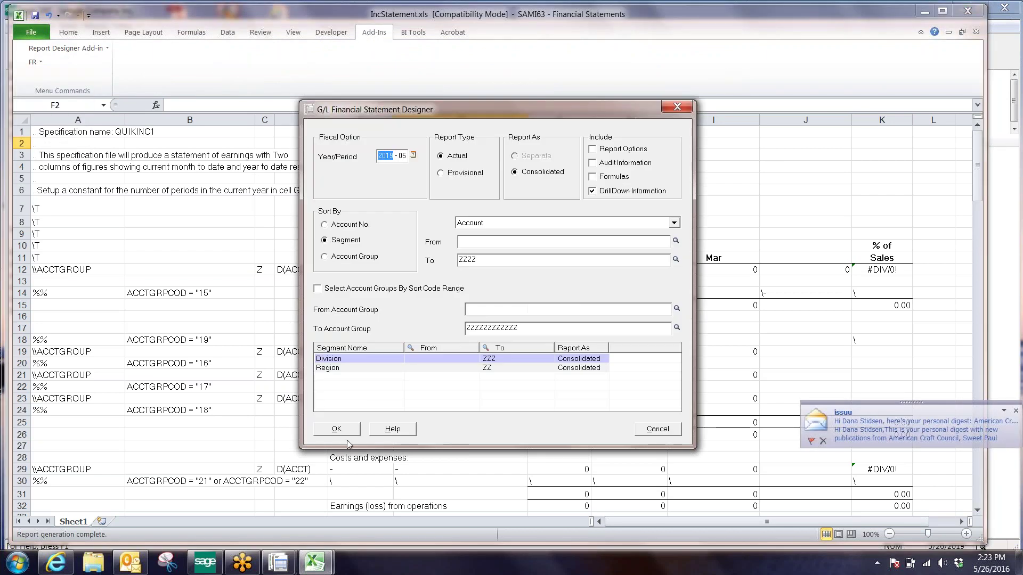
left_click(337, 428)
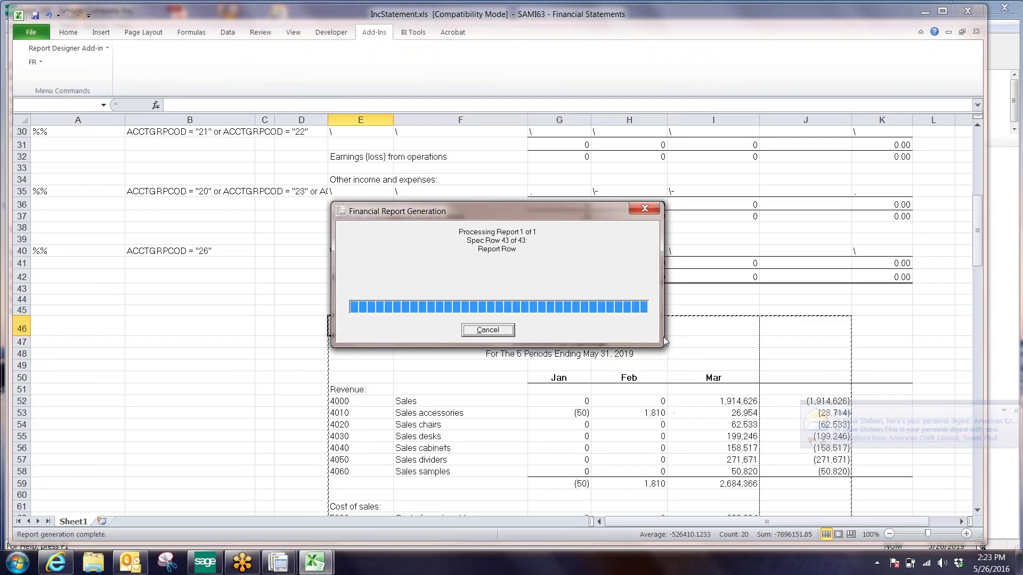
Examine which columns the regenerated statement of earnings contains compared with the specification rows above it
scroll(911, 350, "down", 1)
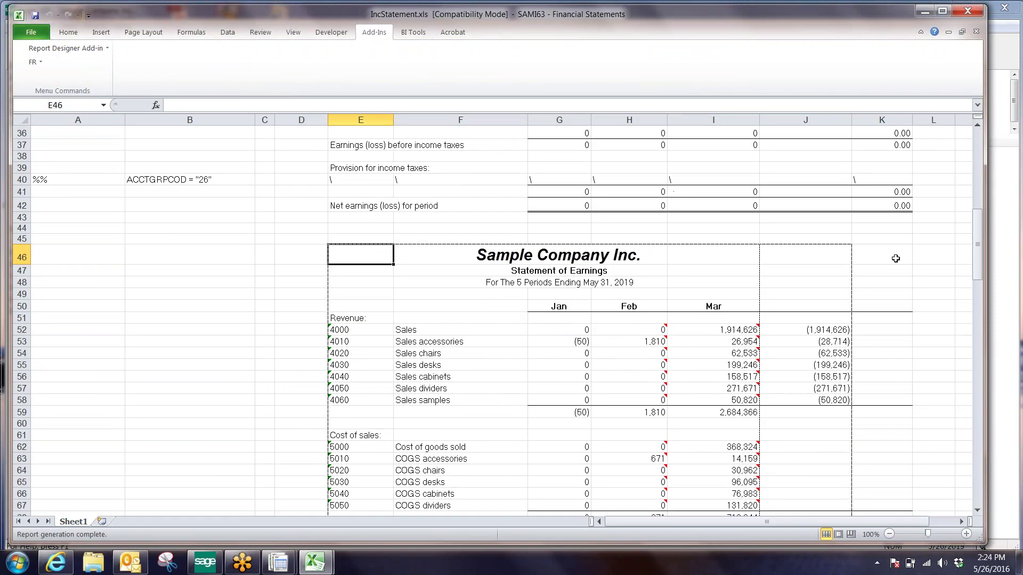
scroll(866, 224, "up", 3)
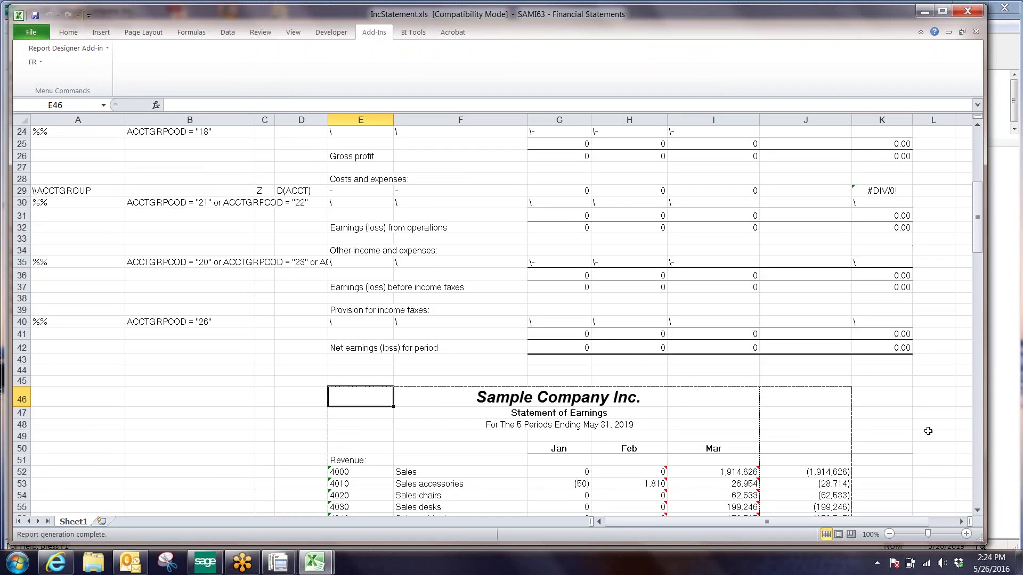
scroll(937, 405, "down", 6)
scroll(883, 392, "down", 5)
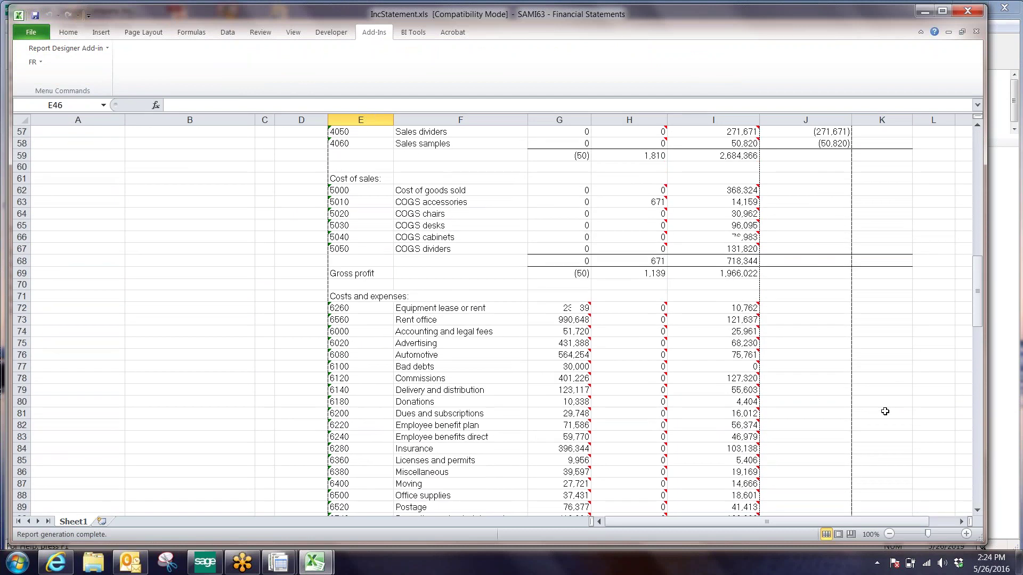
scroll(884, 405, "up", 11)
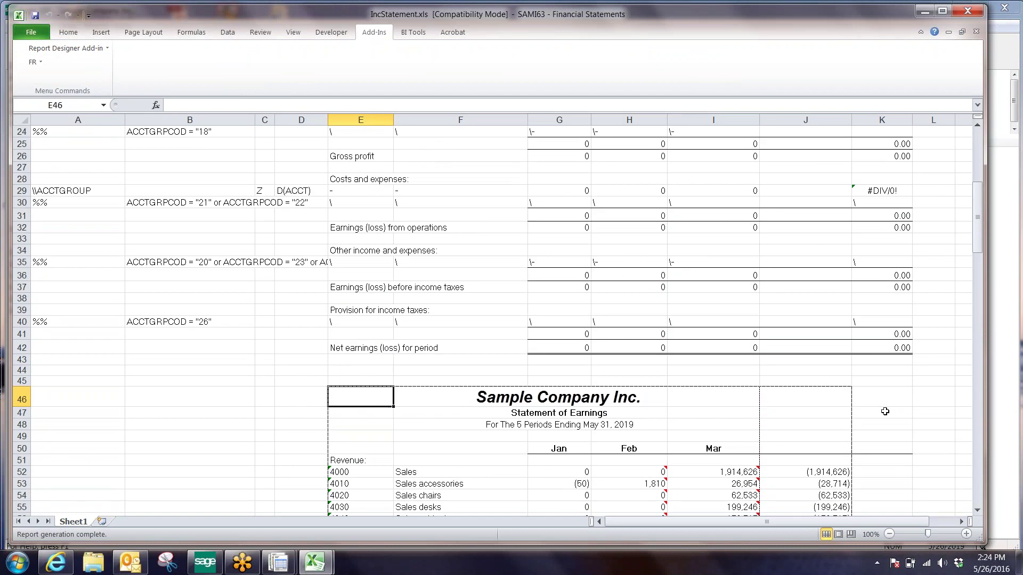
scroll(885, 411, "up", 8)
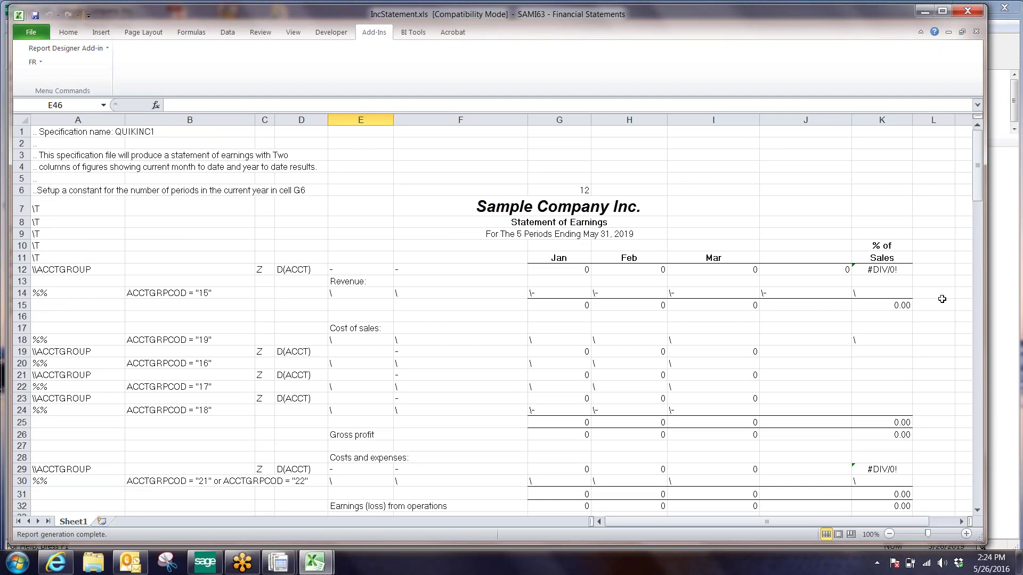
left_click(933, 419)
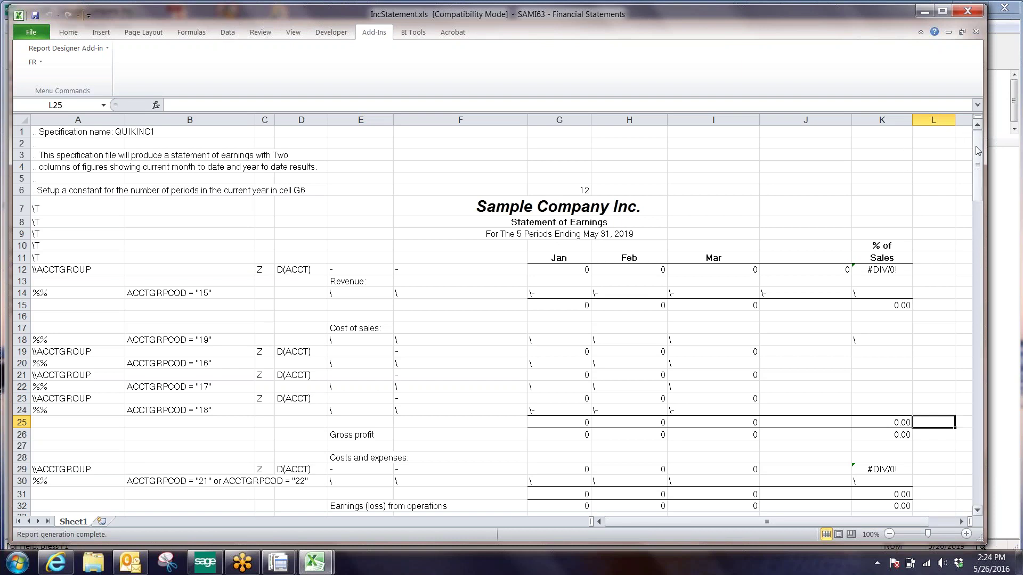
scroll(371, 333, "down", 8)
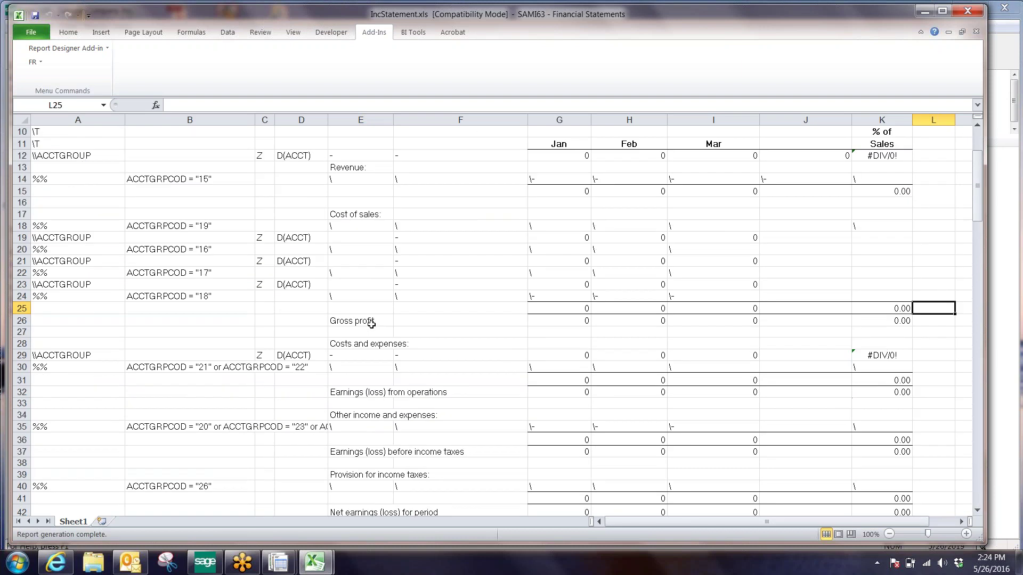
scroll(372, 332, "down", 4)
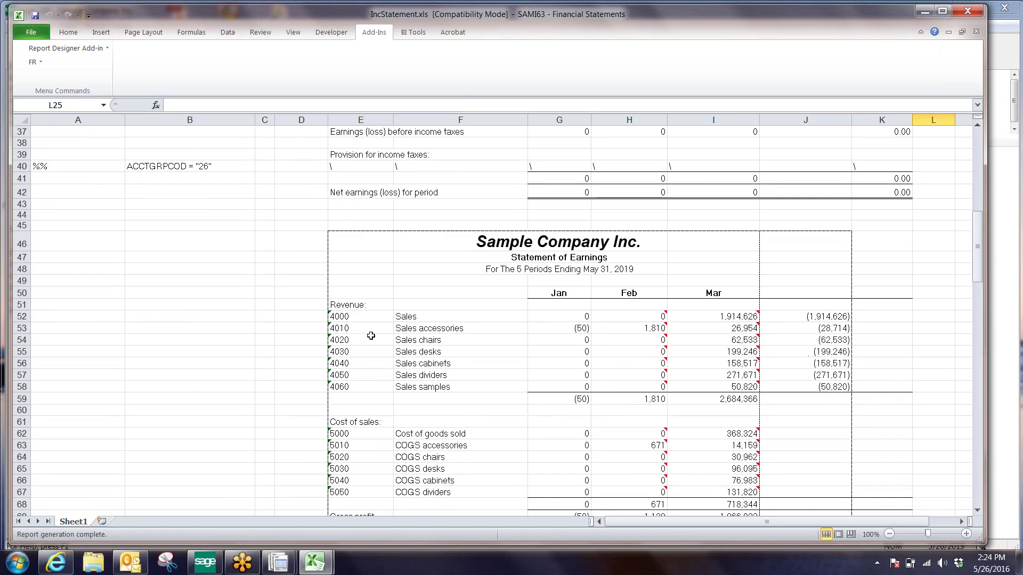
scroll(372, 335, "down", 4)
scroll(371, 336, "up", 16)
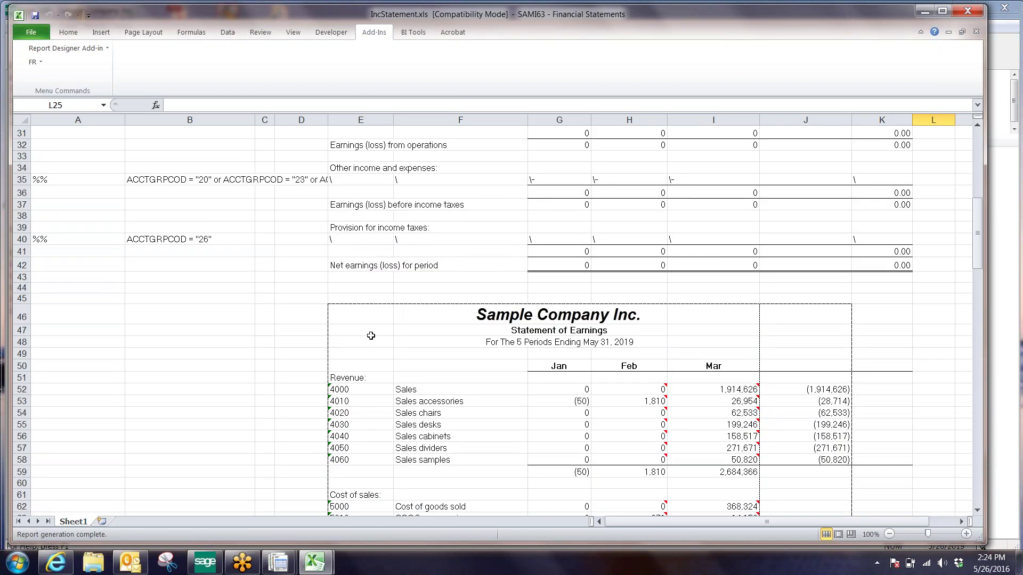
Examine the account group criteria in column B that select accounts for each section of the specification
scroll(346, 358, "down", 3)
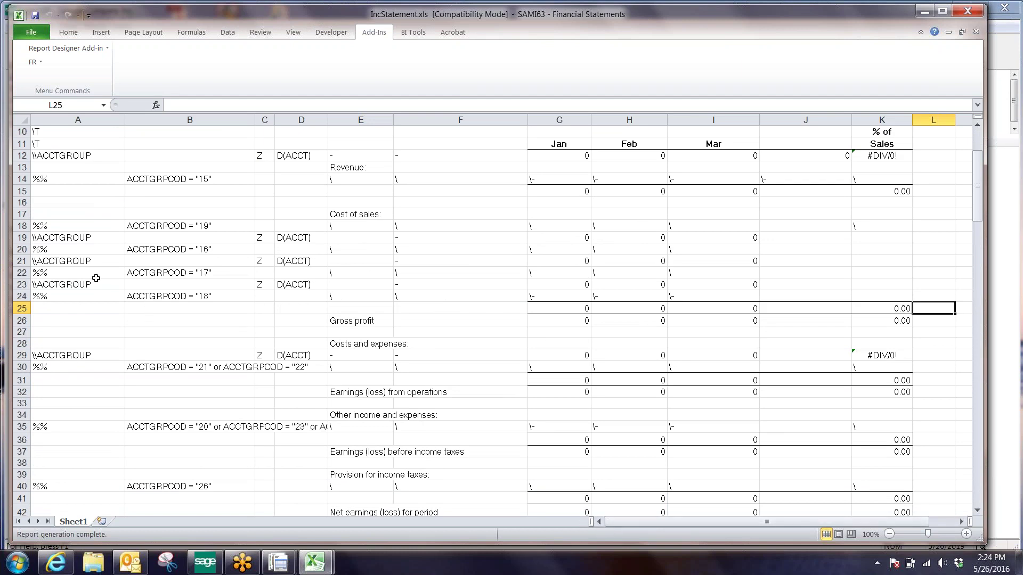
left_click(153, 298)
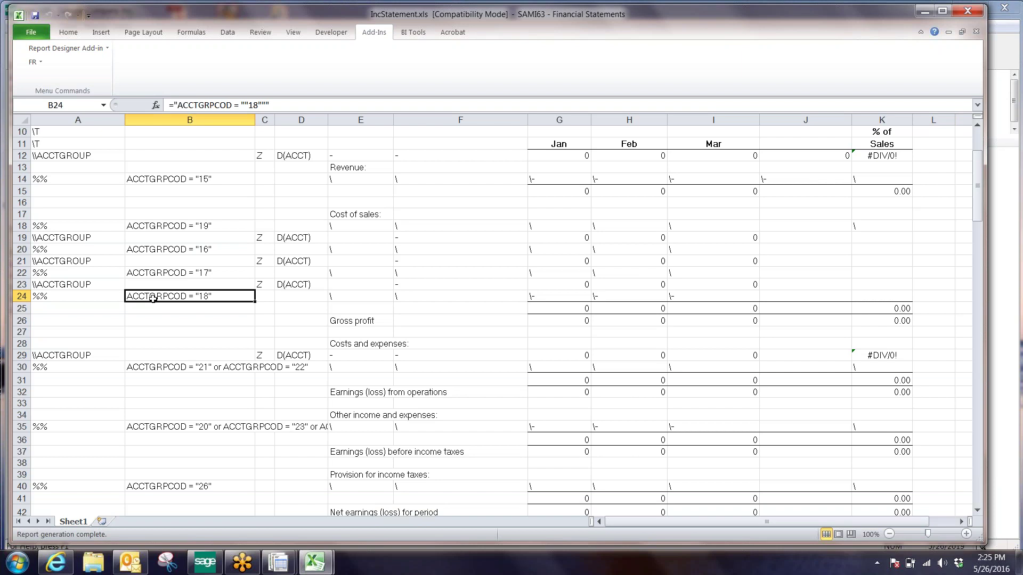
scroll(333, 220, "up", 2)
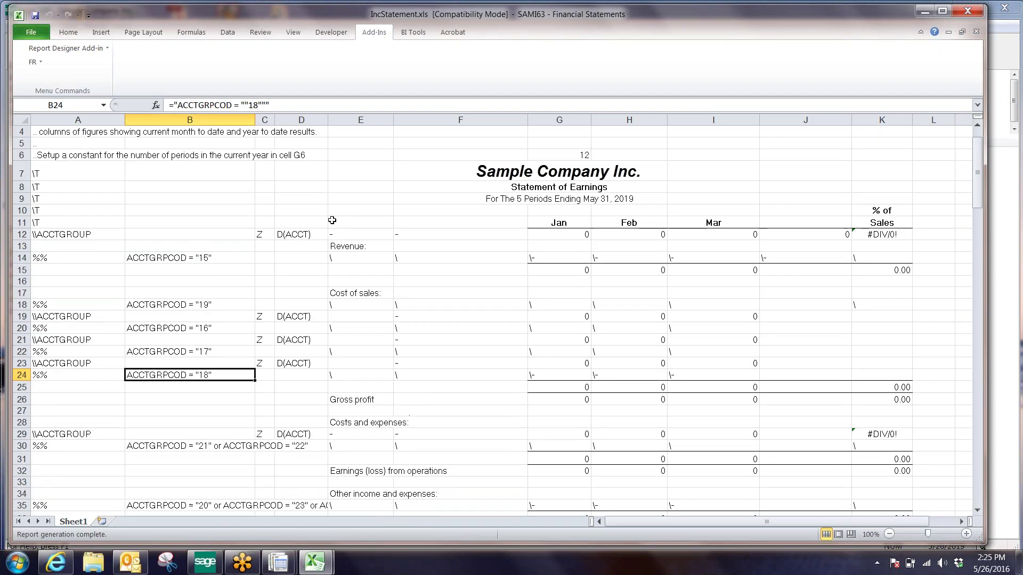
left_click(218, 257)
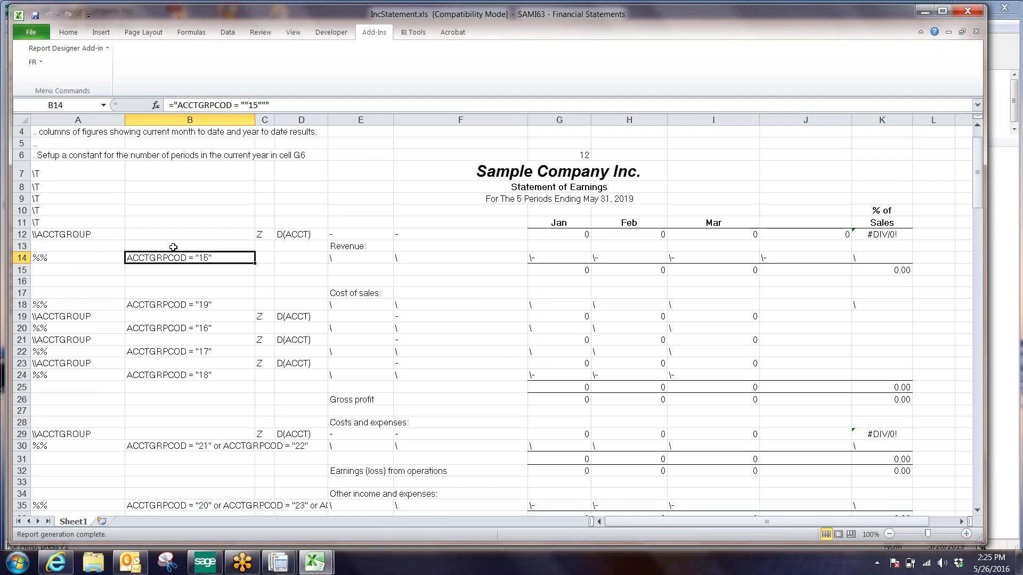
scroll(343, 414, "down", 4)
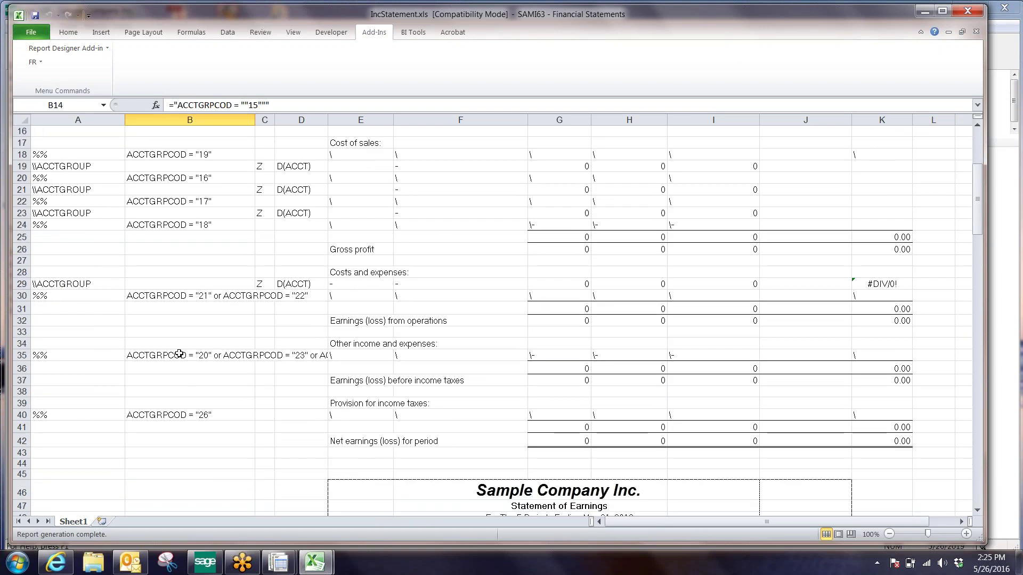
scroll(205, 319, "up", 4)
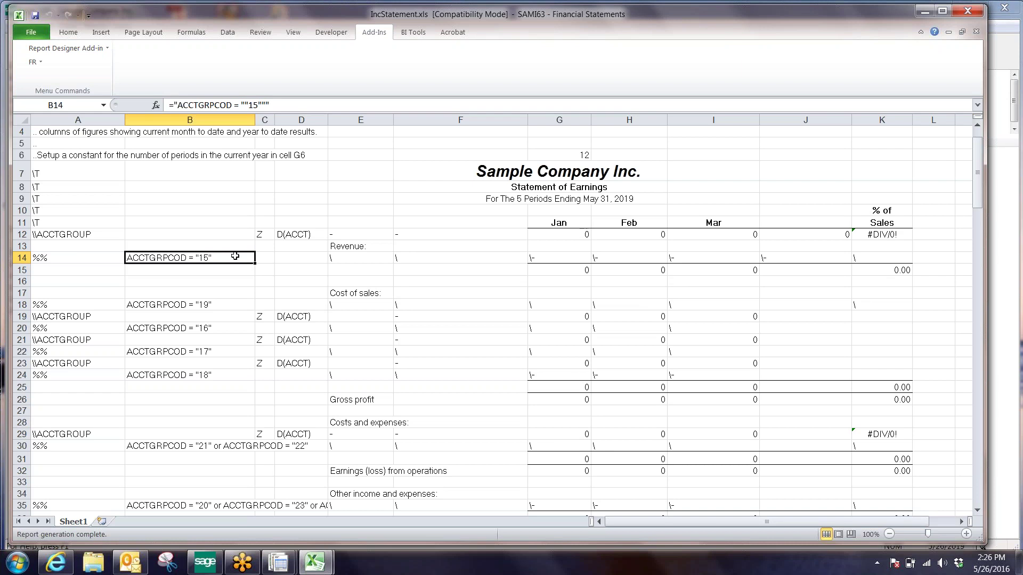
Switch to Sage 300, open G/L account 4000, change its account group to 19 Cost of Sales, and save it
left_click(202, 564)
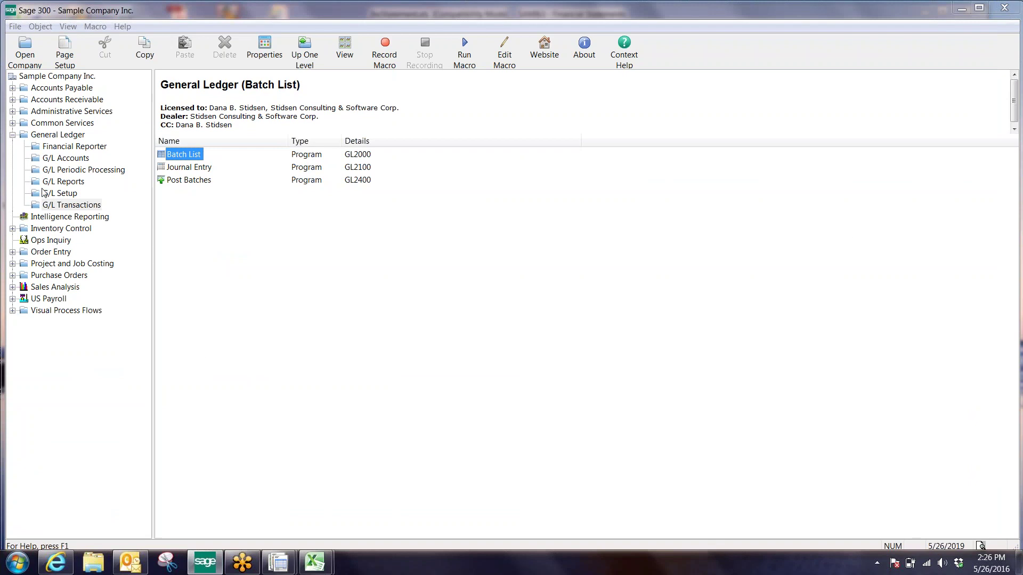
left_click(58, 158)
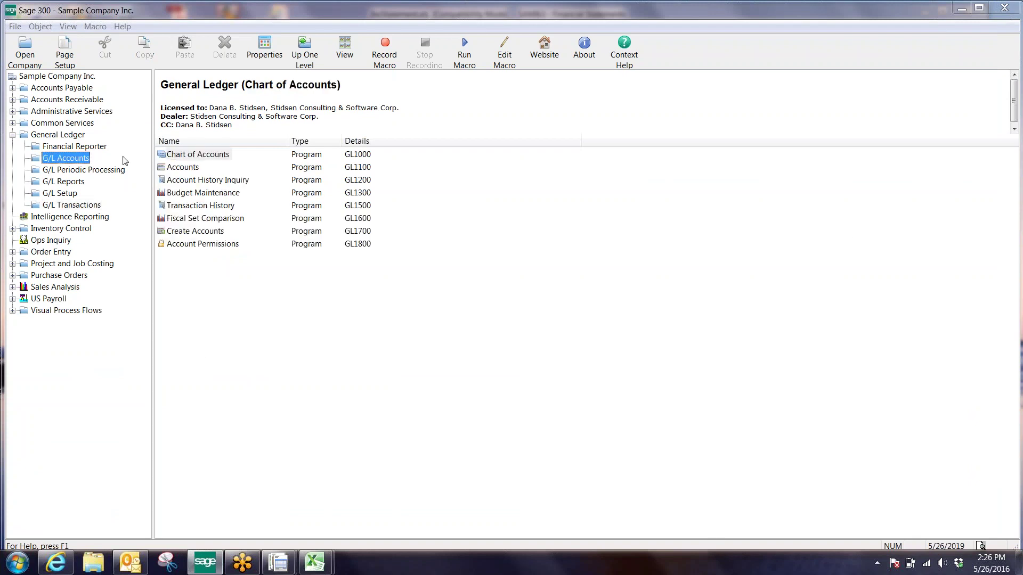
double_click(182, 167)
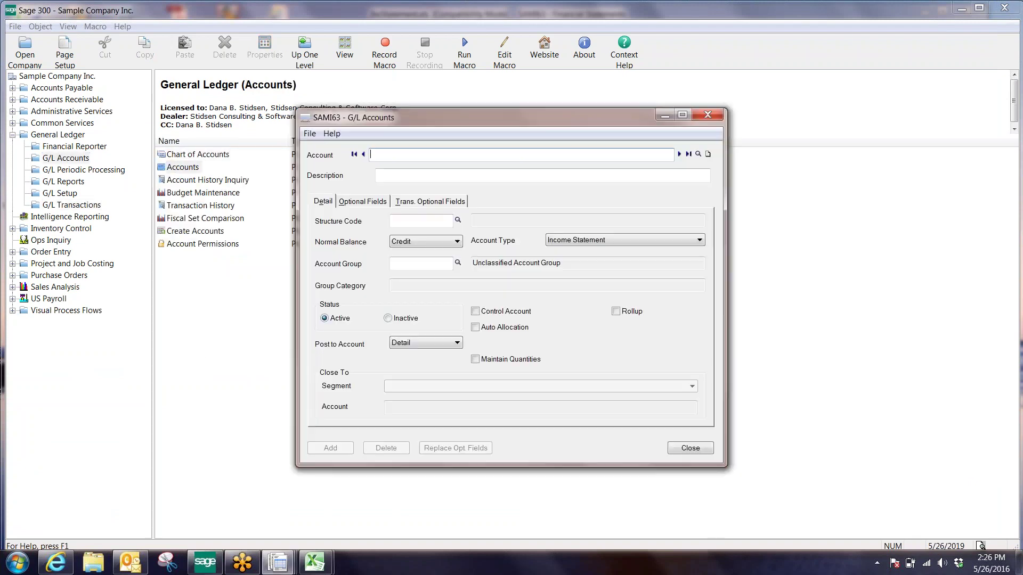
type("4000")
key("Tab")
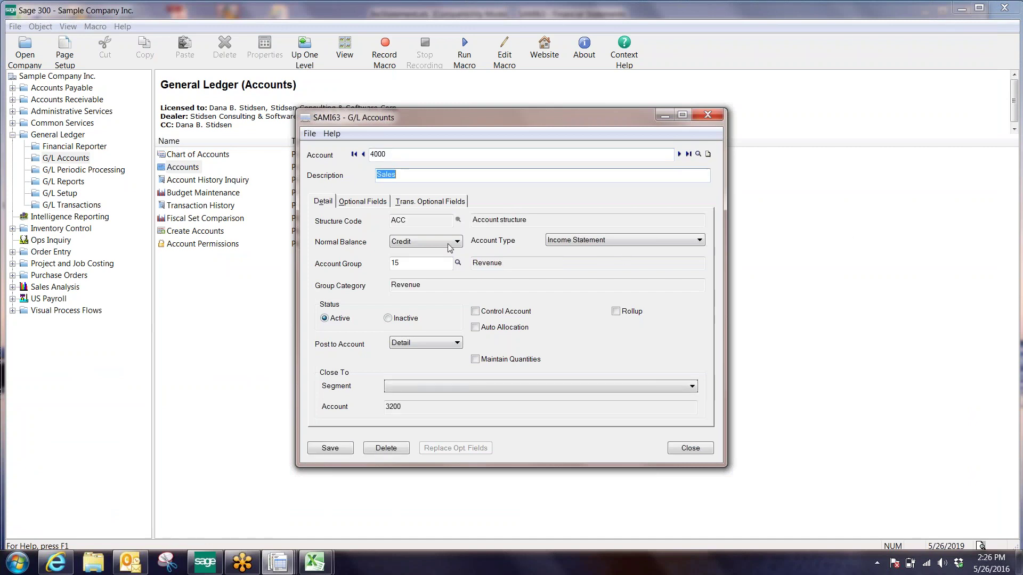
left_click(458, 262)
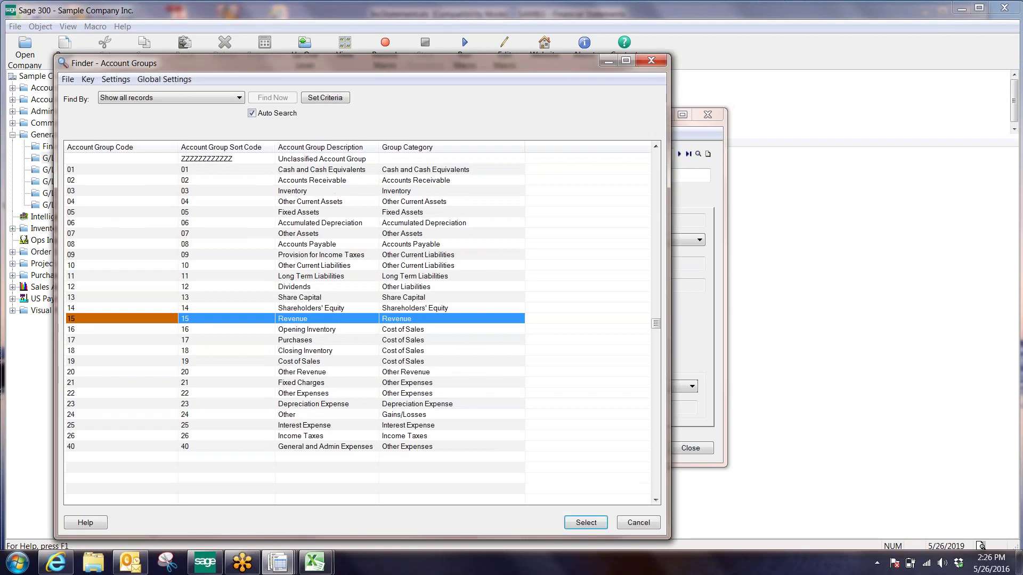
double_click(184, 363)
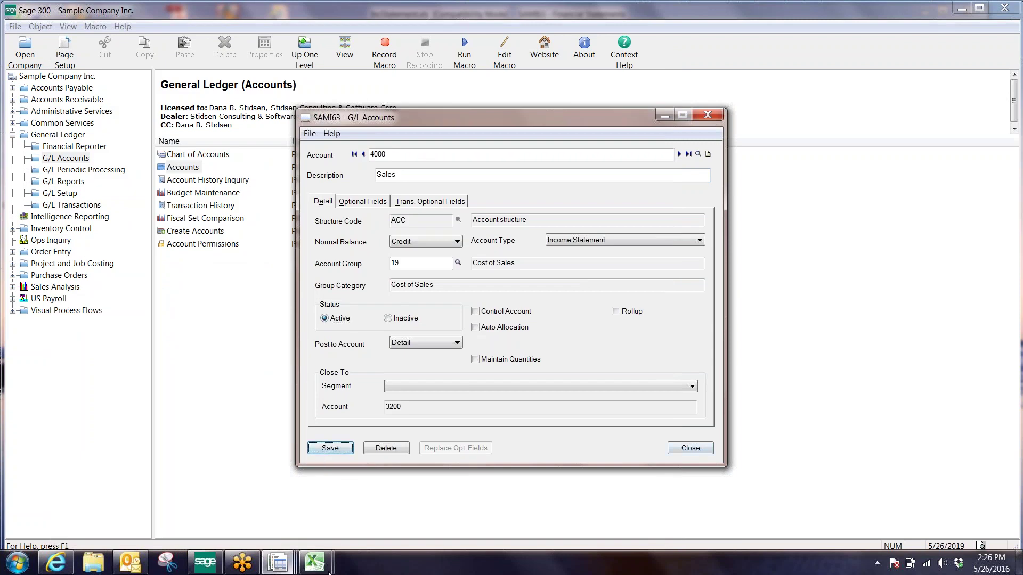
Switch back to the IncStatement.xls workbook in Excel and regenerate the statement of earnings with FR View
mouse_move(314, 562)
left_click(387, 506)
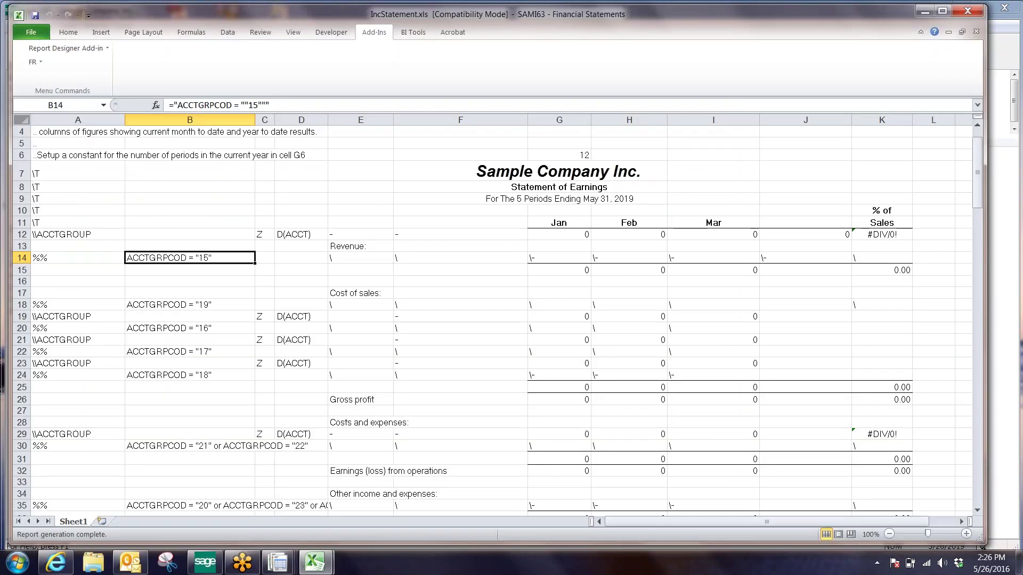
left_click(29, 63)
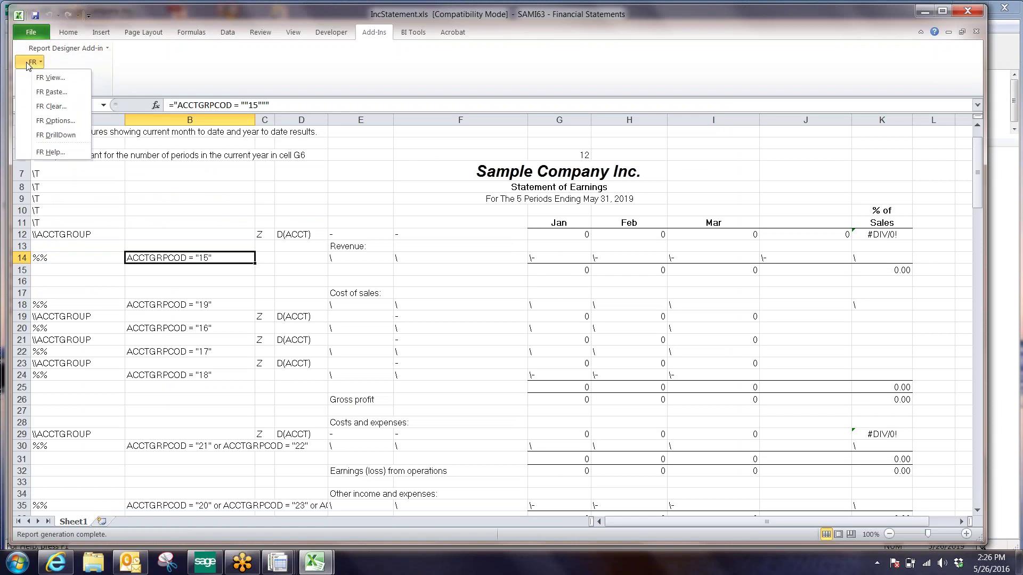
left_click(49, 77)
left_click(351, 432)
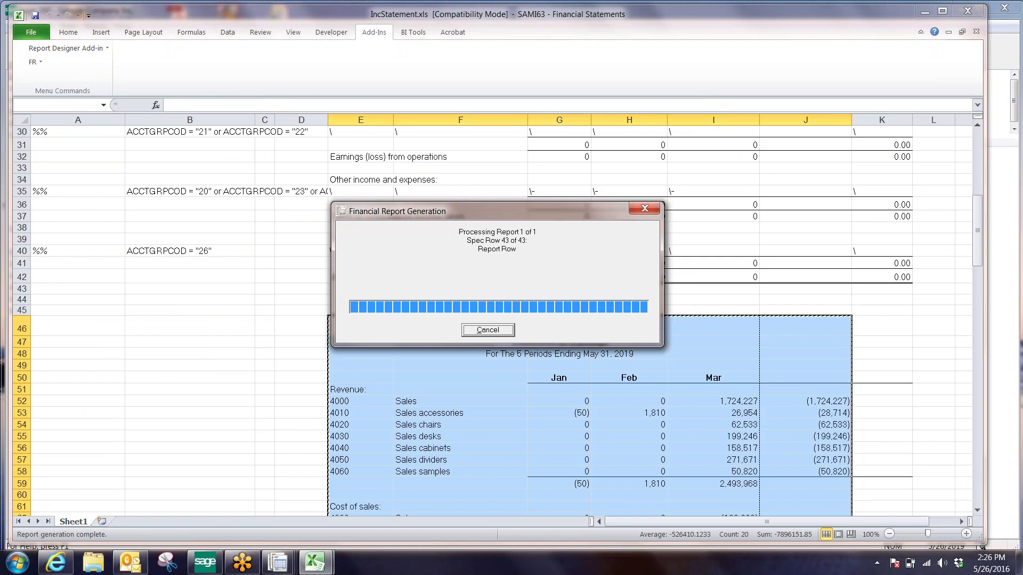
Examine where account 4000 is reported in the regenerated statement, and compare it with the specification rows above
scroll(351, 398, "down", 5)
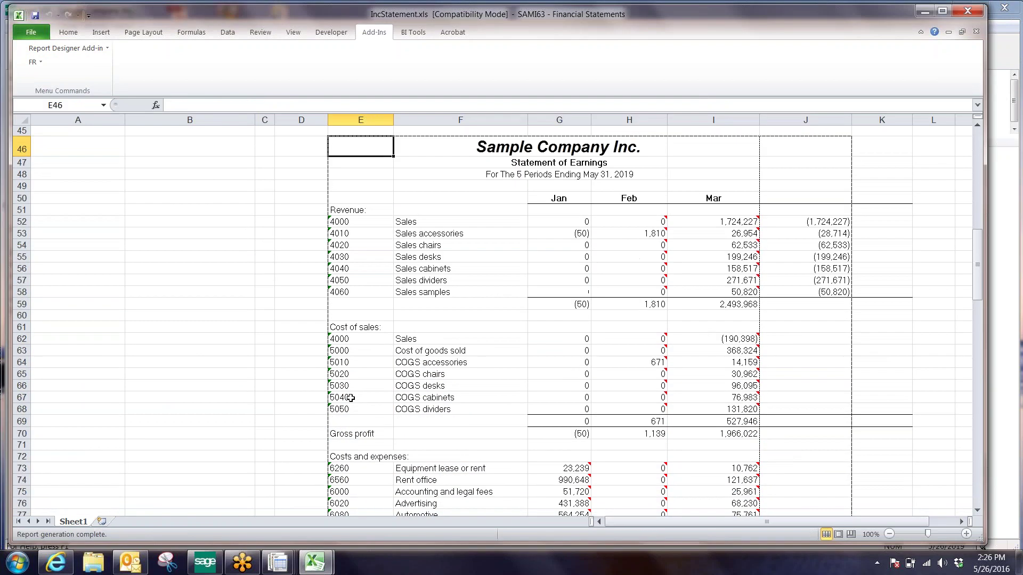
left_click(332, 341)
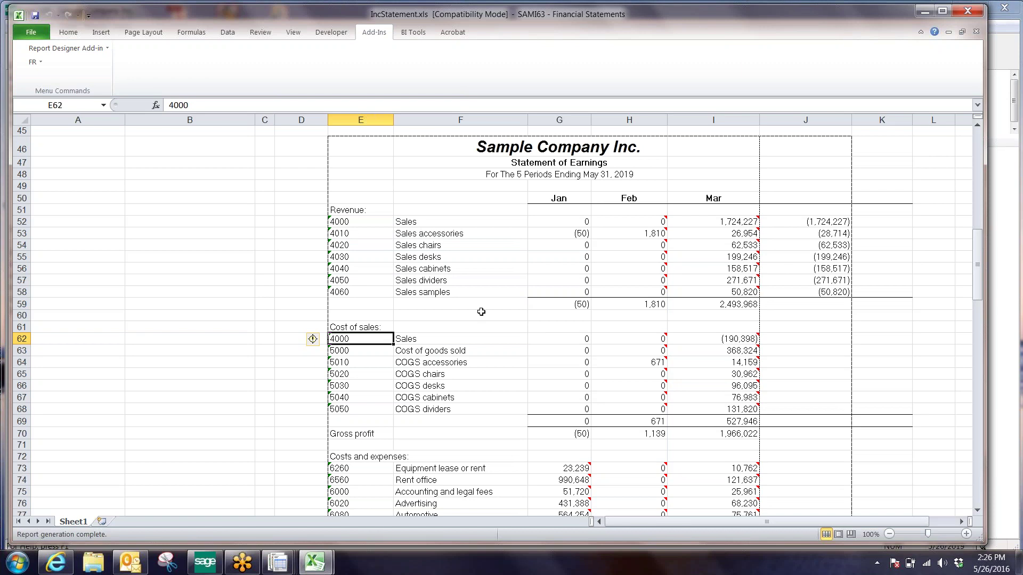
scroll(481, 312, "up", 6)
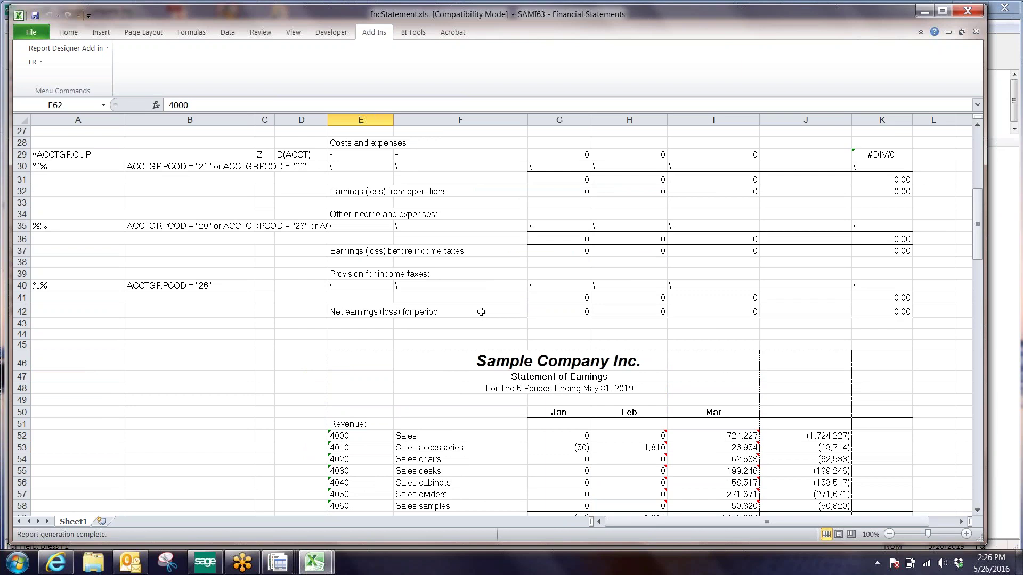
scroll(483, 348, "up", 2)
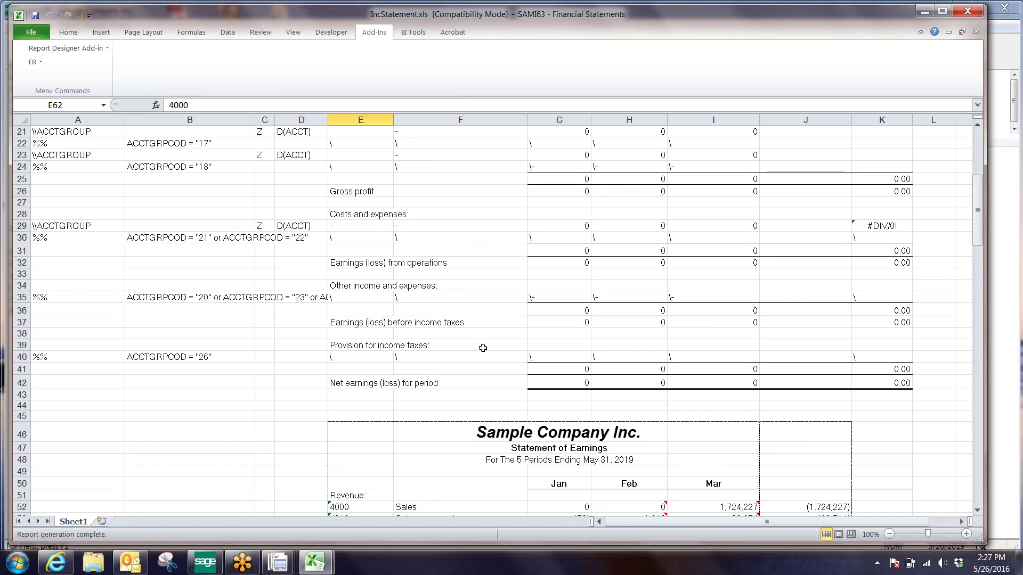
mouse_move(277, 562)
scroll(410, 385, "up", 2)
scroll(410, 385, "up", 1)
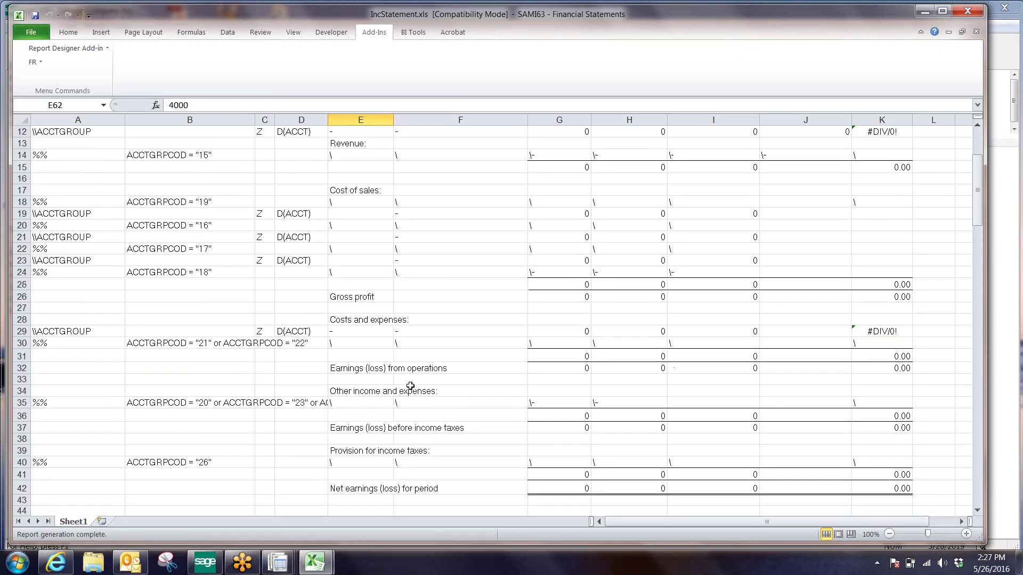
scroll(410, 385, "up", 4)
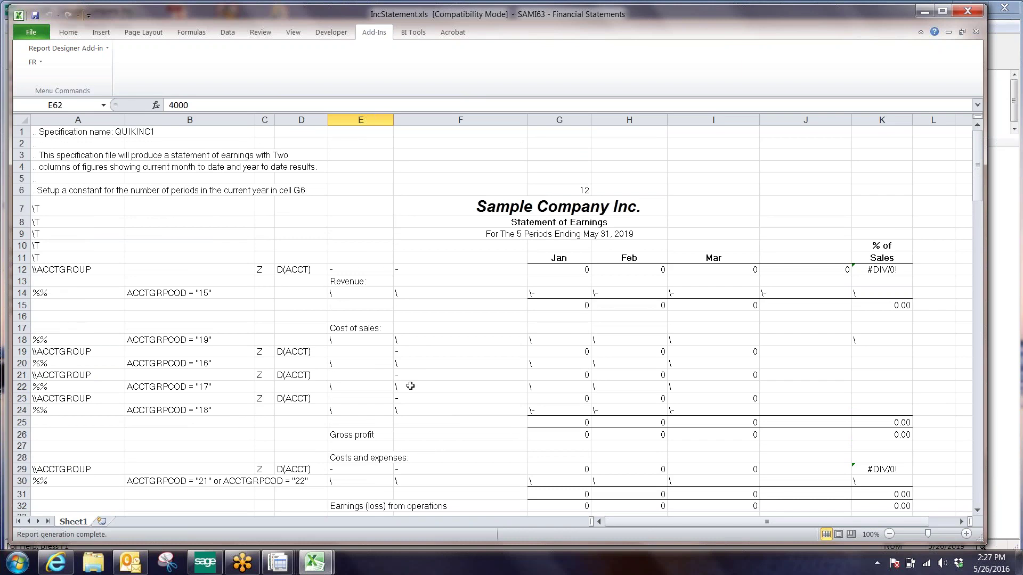
Inspect the Revenue account group criterion in B14 and the empty criteria cells above it
left_click(162, 295)
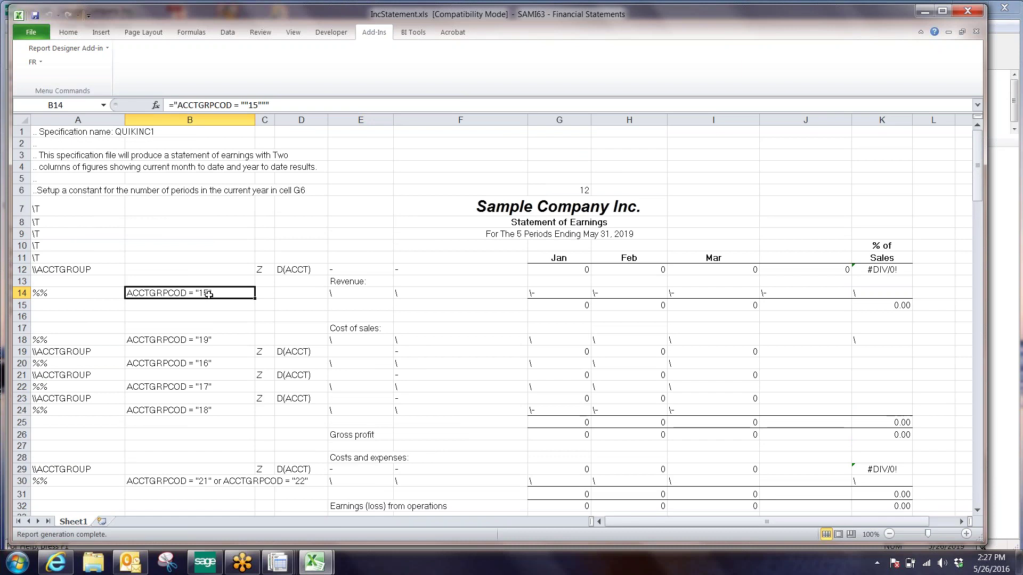
left_click(208, 244)
left_click(206, 290)
scroll(206, 290, "down", 1)
left_click(210, 247)
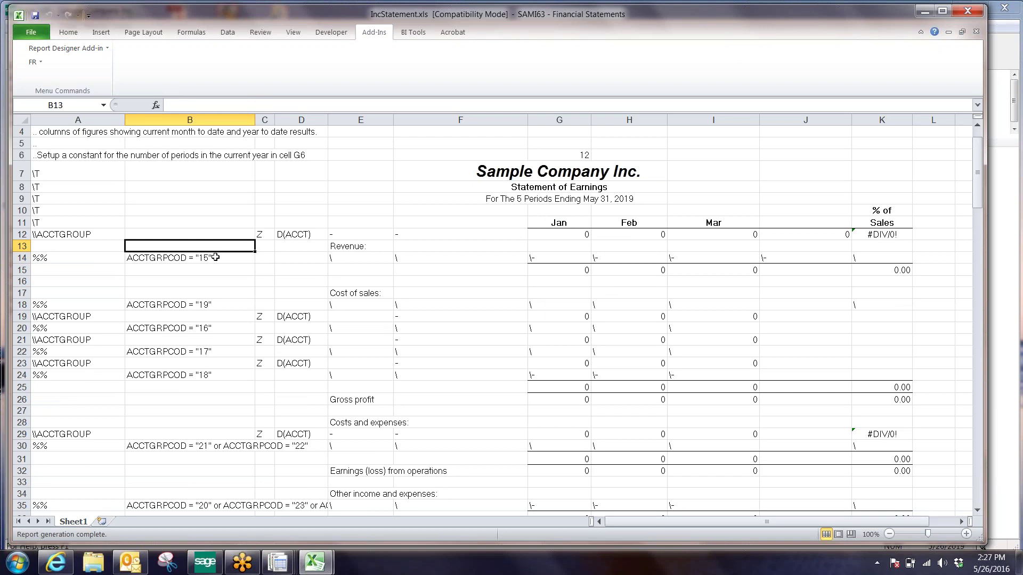
left_click(215, 257)
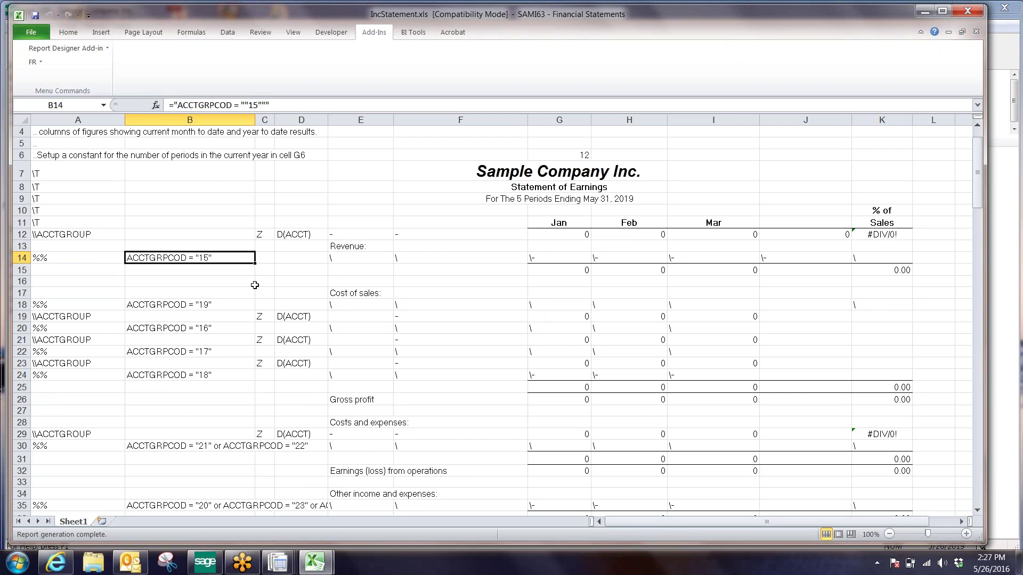
left_click(219, 238)
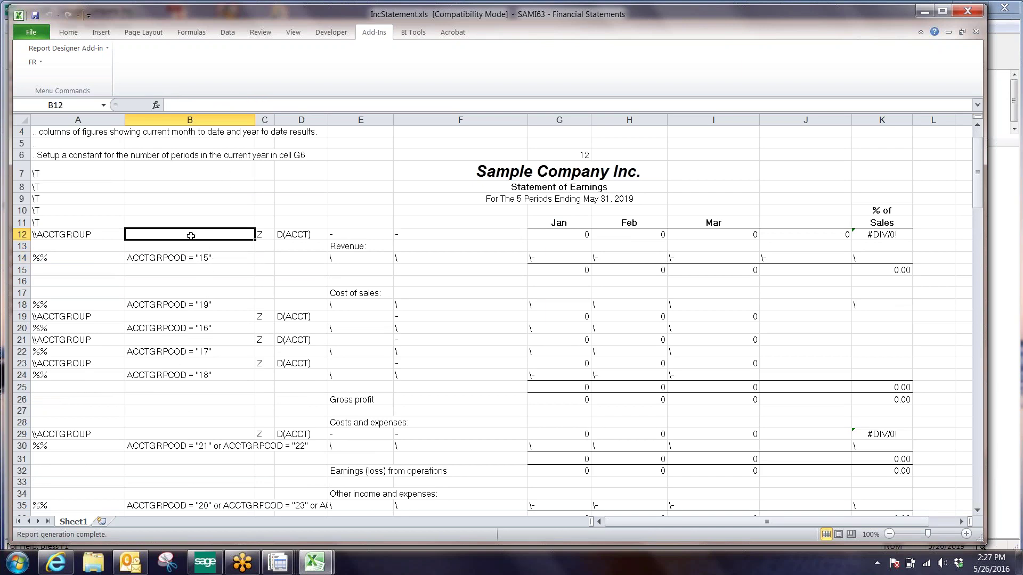
left_click(189, 217)
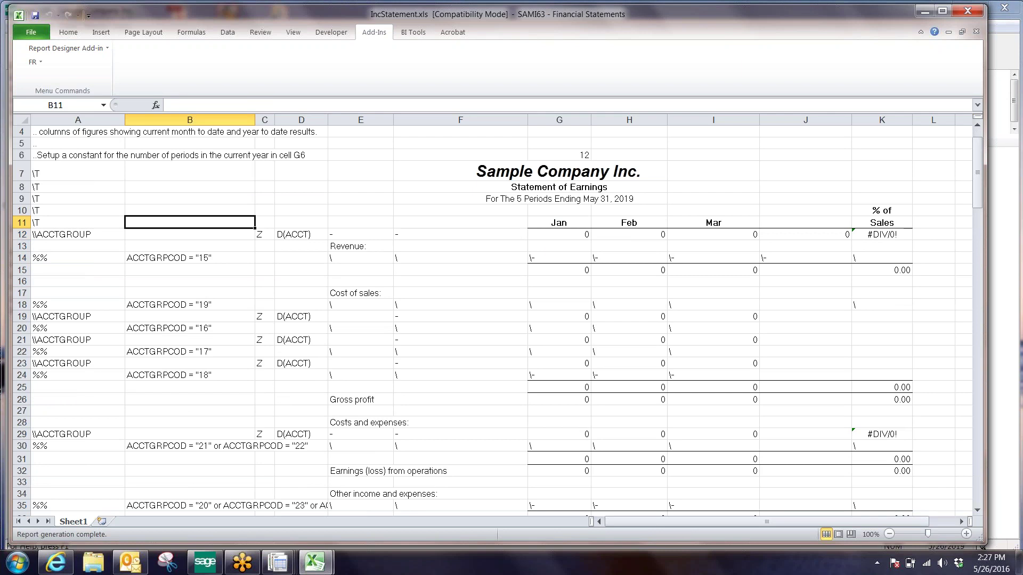
Open FR Paste for cell B9 and look through the FRACCT field names for the account segment codes
left_click(194, 197)
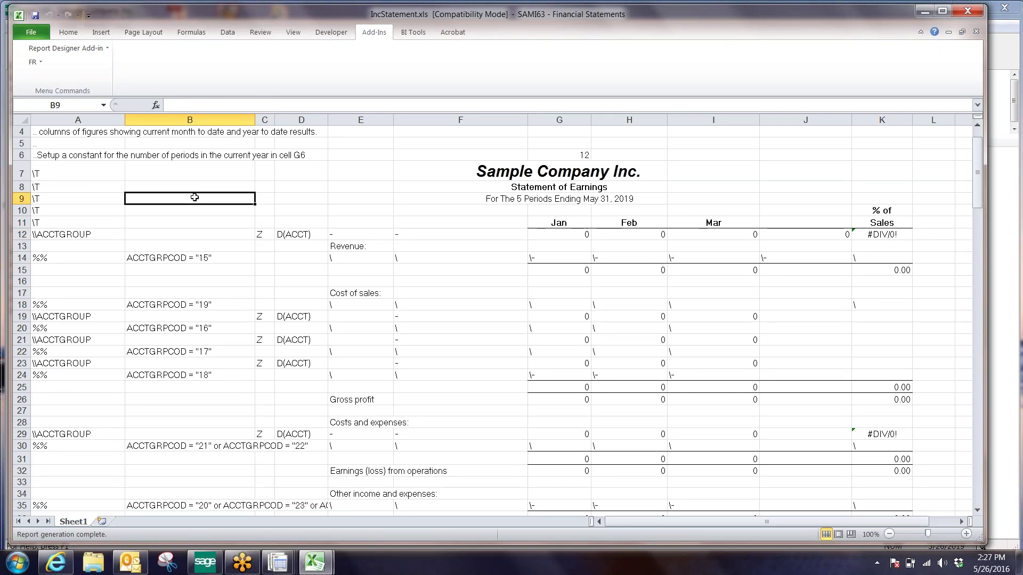
left_click(33, 63)
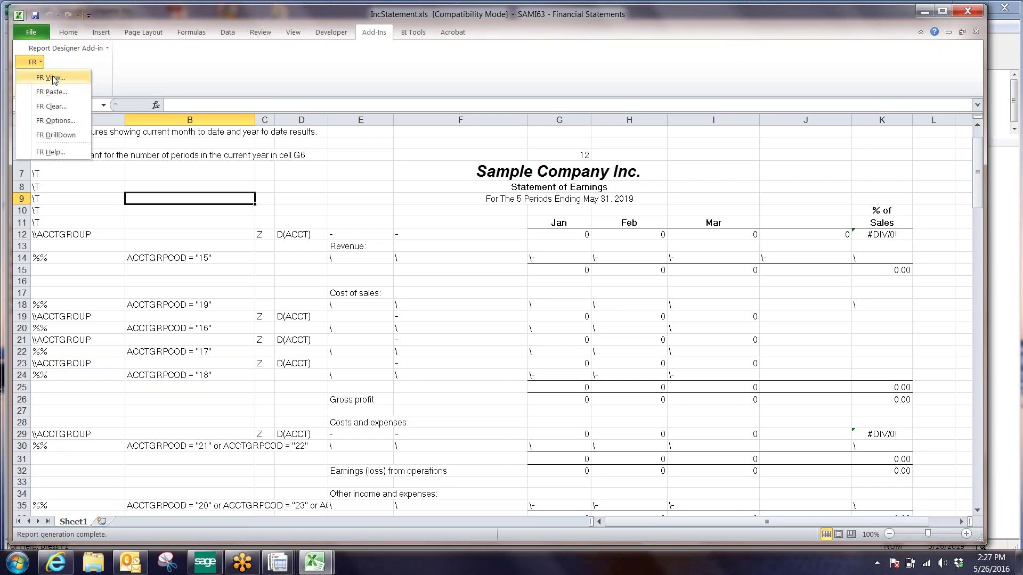
left_click(54, 94)
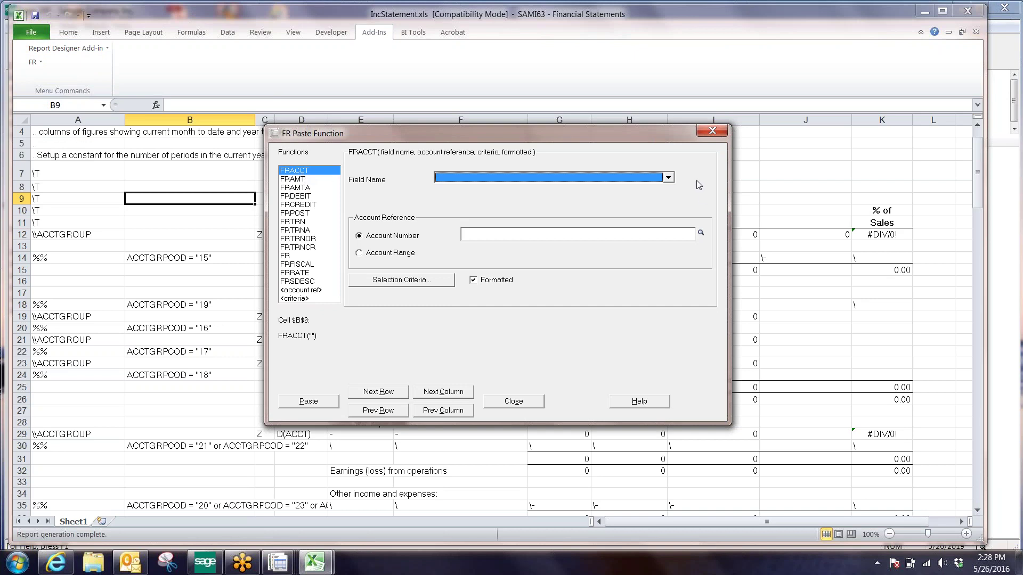
left_click(669, 178)
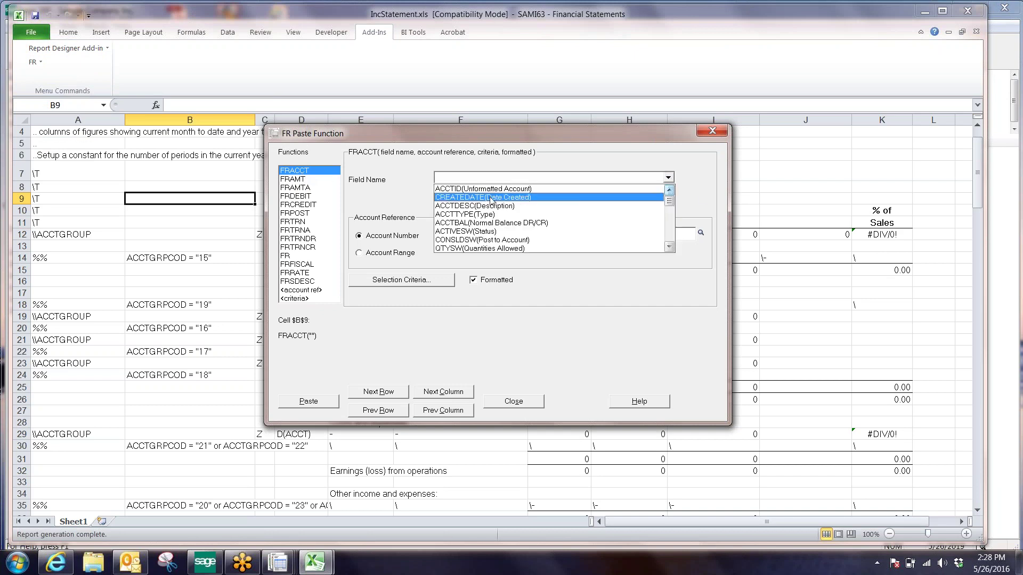
scroll(475, 209, "down", 2)
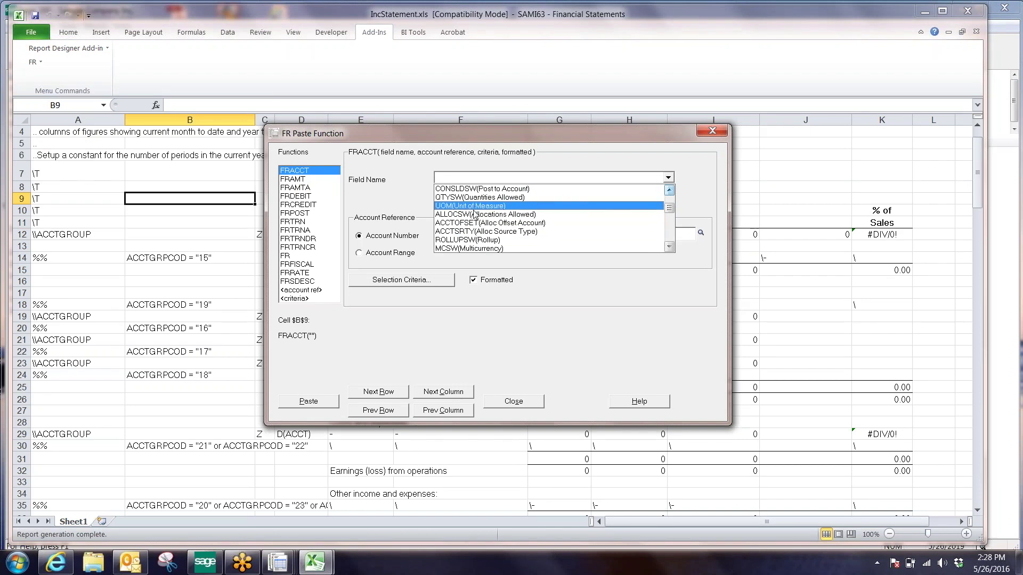
scroll(472, 224, "down", 4)
scroll(472, 226, "down", 1)
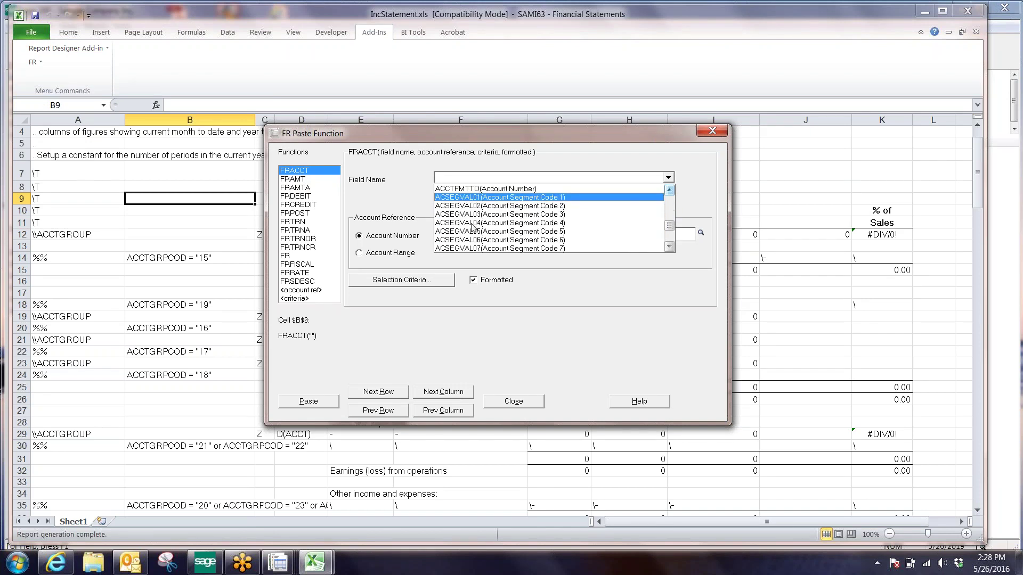
scroll(472, 226, "up", 2)
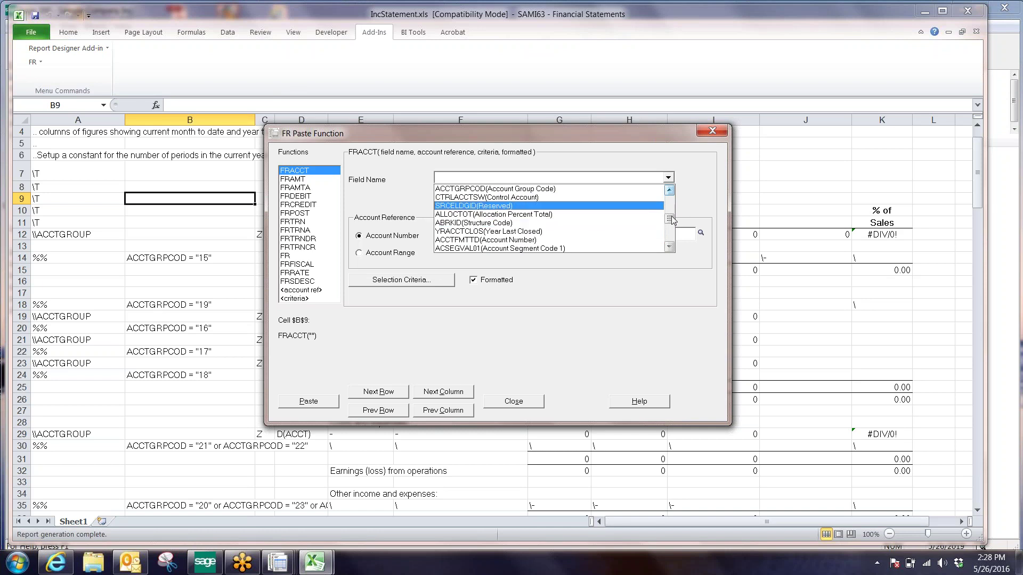
left_click(669, 247)
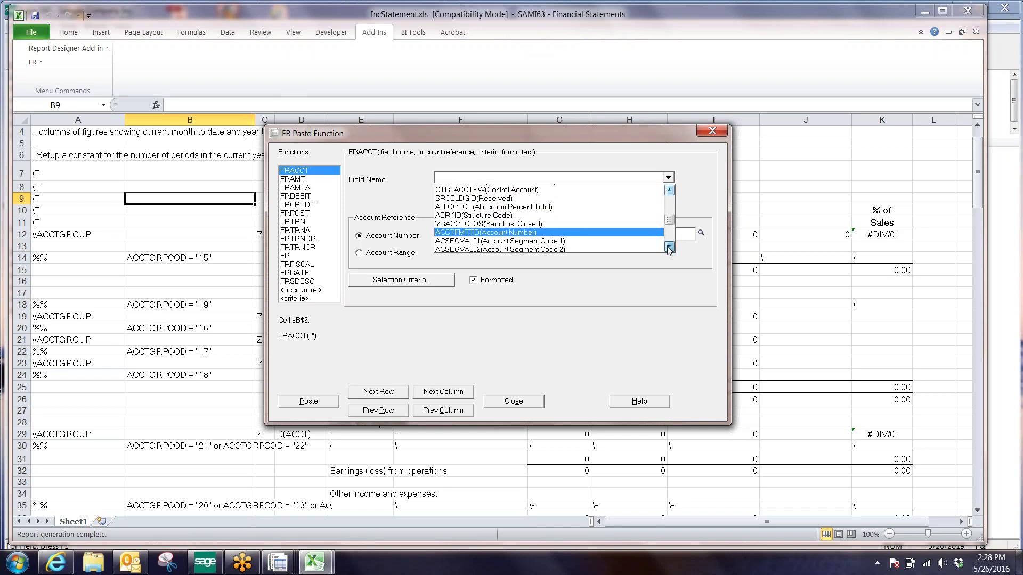
left_click(669, 247)
left_click(669, 247)
left_click(669, 247)
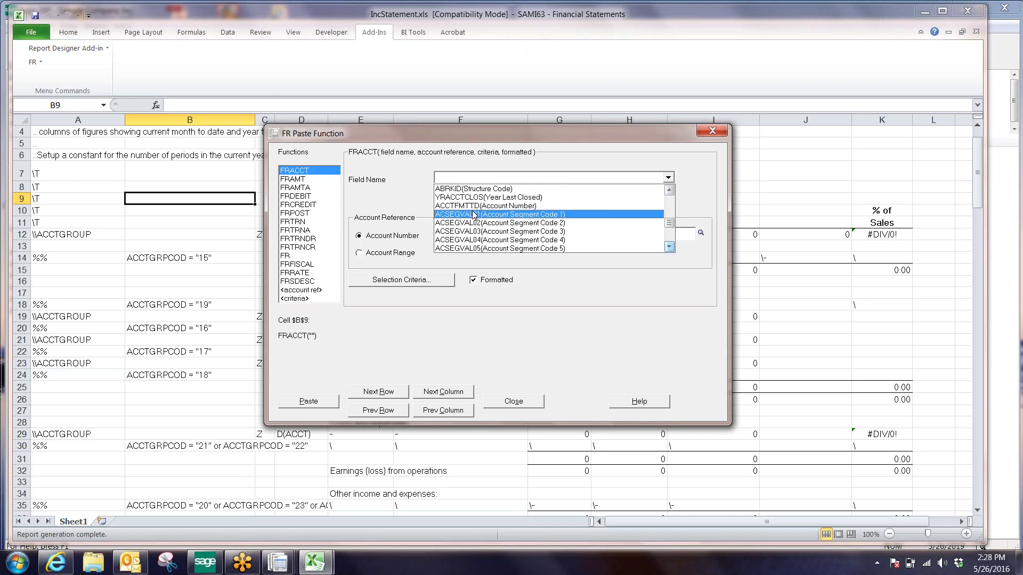
left_click(672, 248)
left_click(672, 248)
left_click(673, 248)
left_click(673, 248)
left_click(672, 248)
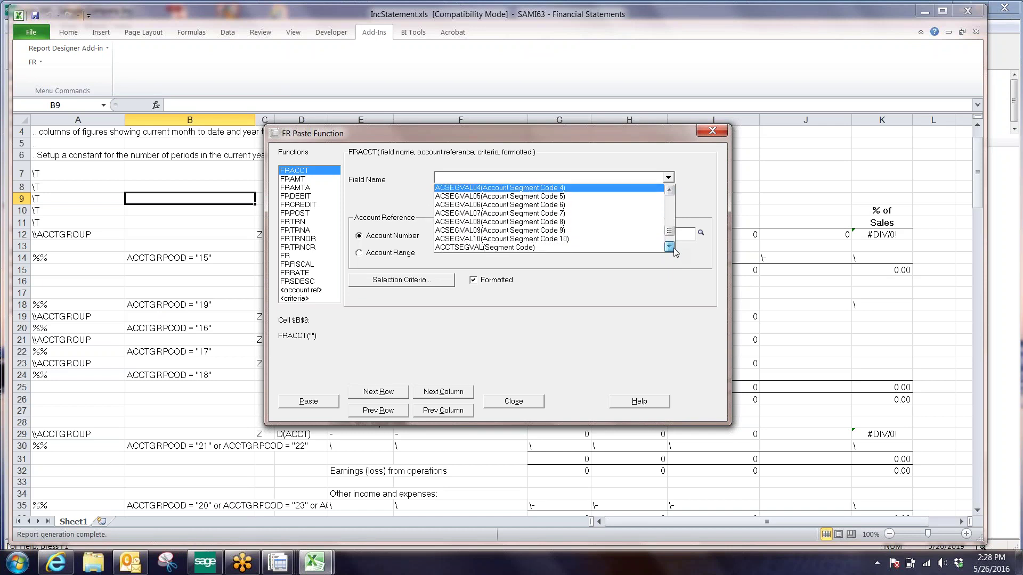
left_click(673, 248)
left_click(673, 247)
left_click(673, 247)
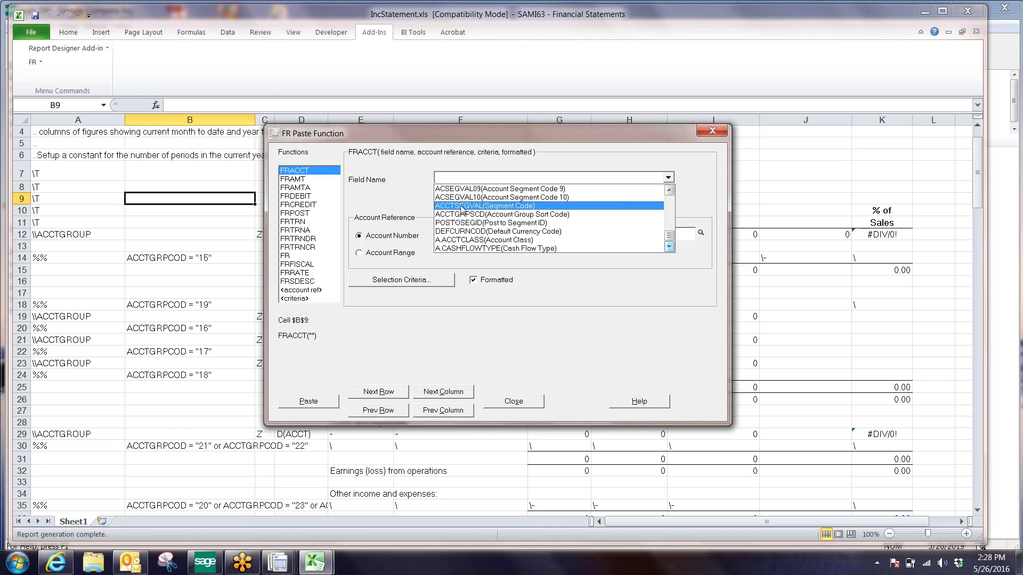
Choose ACSEGVAL02 (Account Segment Code 2) as the FRACCT field and paste the function into B9
left_click(670, 190)
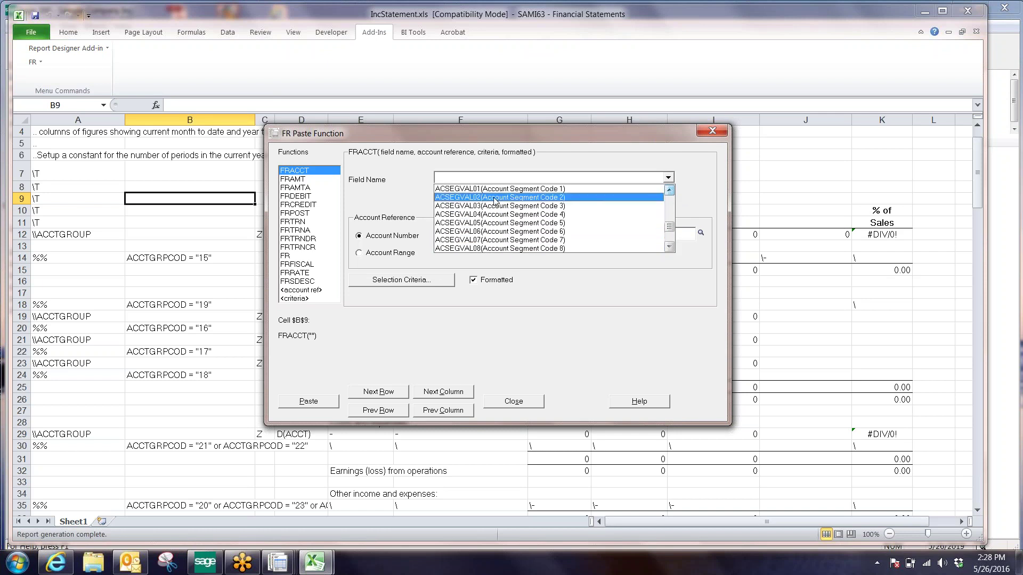
left_click(453, 200)
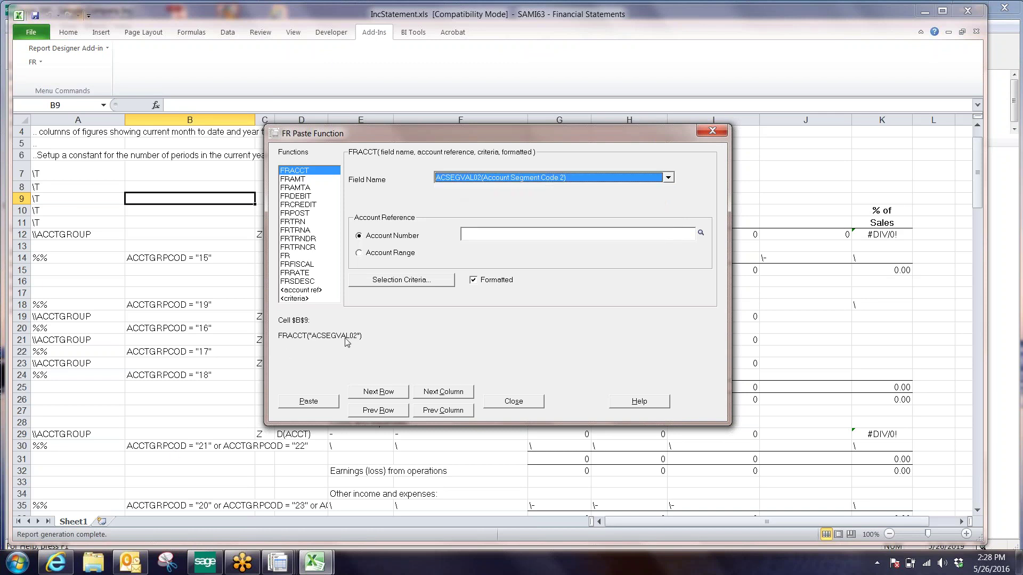
left_click(324, 404)
left_click(532, 403)
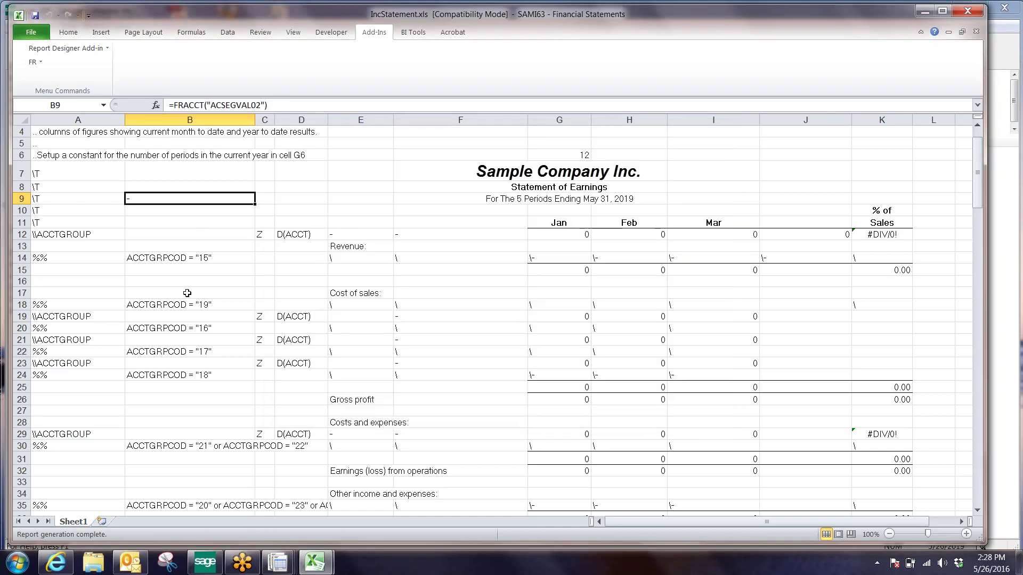
Compare the pasted FRACCT formula in B9 with the account group criterion formula in B14
left_click(196, 257)
left_click(171, 198)
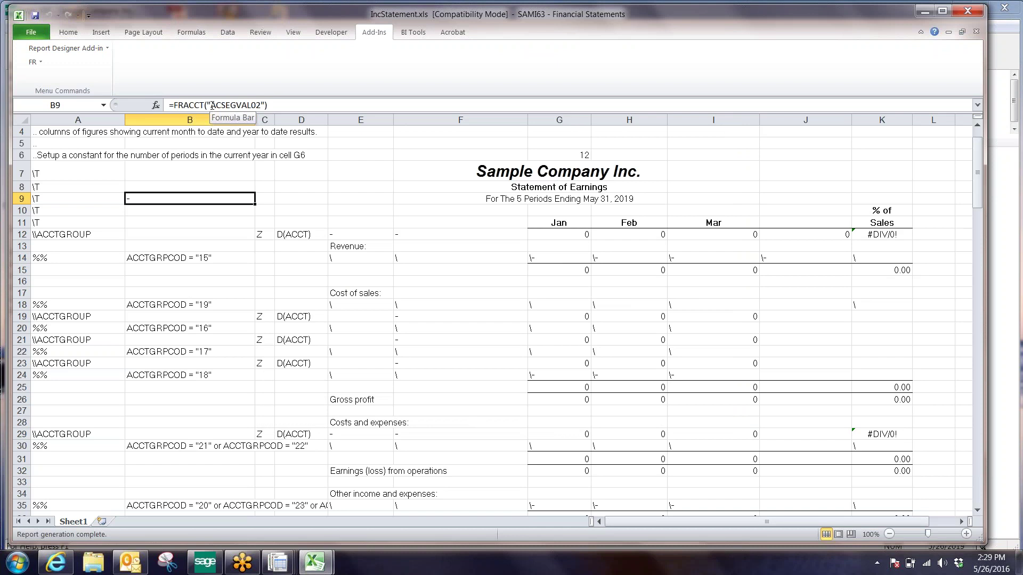
left_click(178, 258)
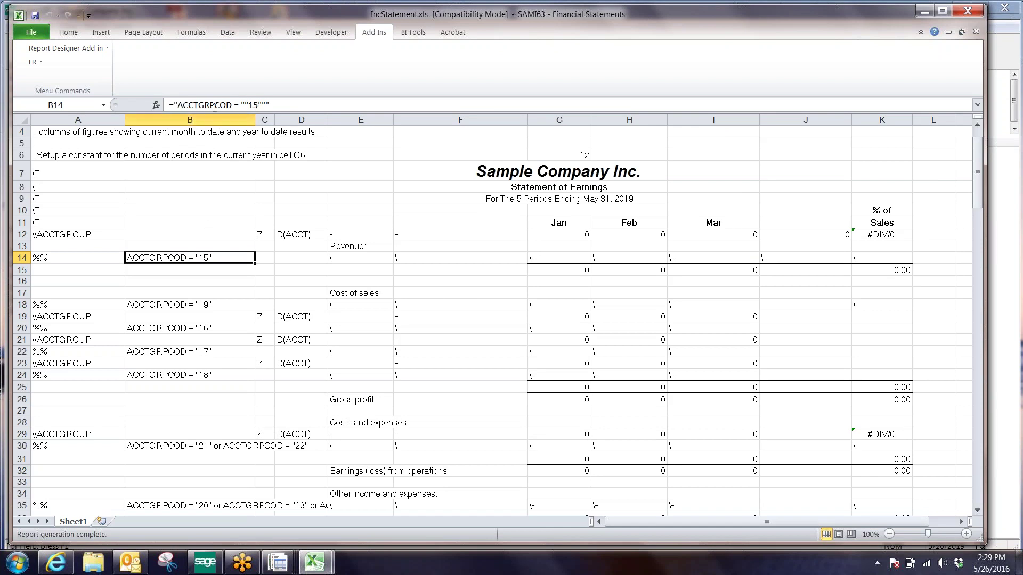
left_click(180, 200)
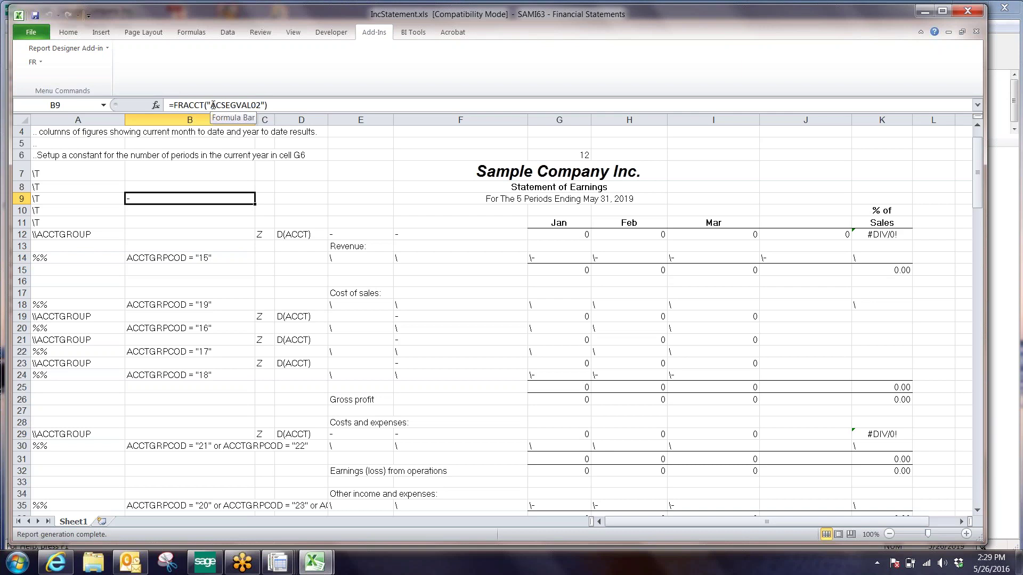
Copy the field name ACSEGVAL02 out of the formula in B9
left_click_drag(210, 105, 258, 106)
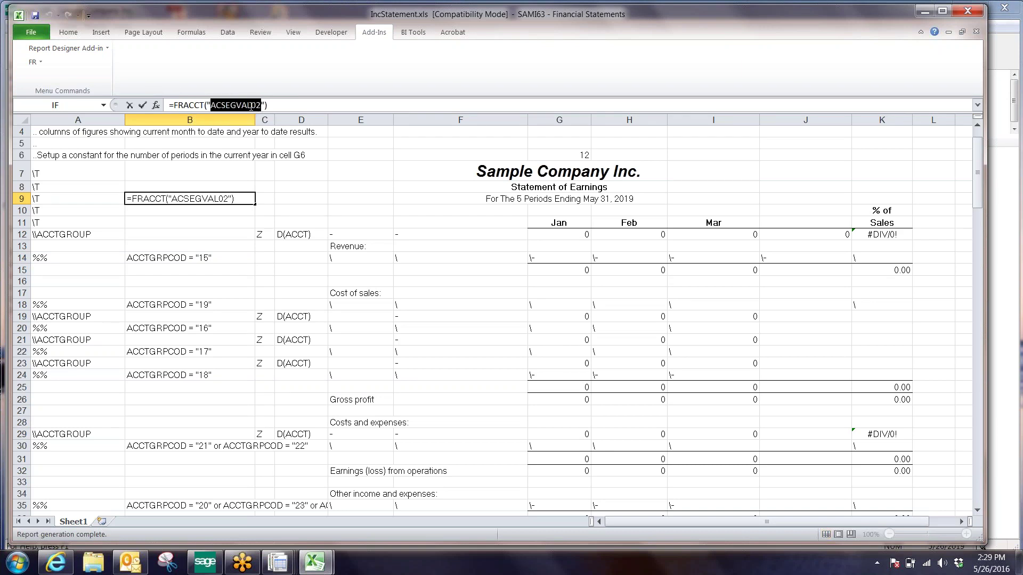
right_click(253, 106)
left_click(288, 130)
Extend the Revenue criterion in B14 with "and ACSEGVAL01" after the account group condition
left_click(174, 259)
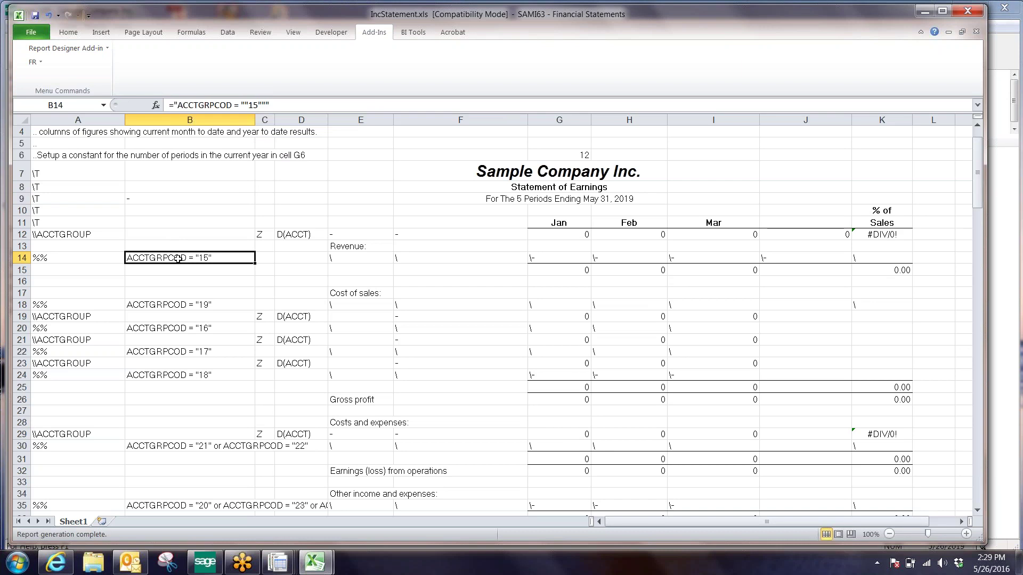
left_click(266, 105)
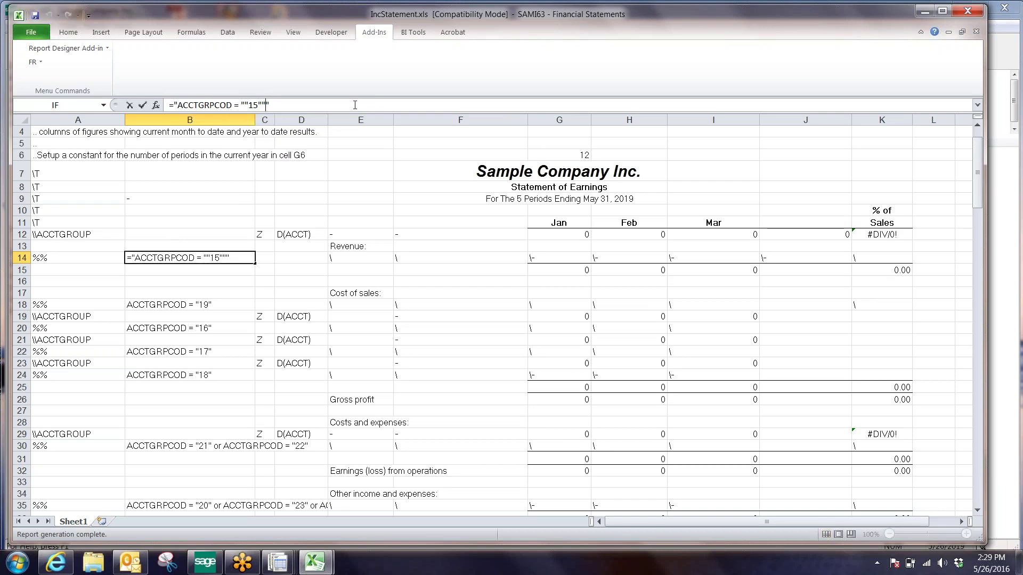
type("and")
type("ACCSEGV")
type("AL")
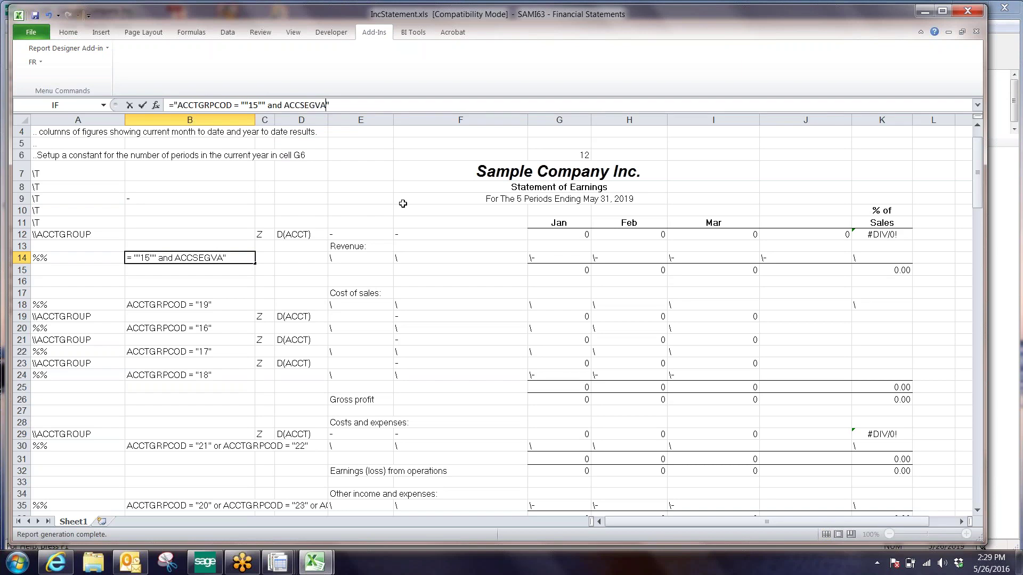
type("01")
key("Left")
key("Left")
key("Left")
key("Left")
key("Left")
key("Left")
key("BackSpace")
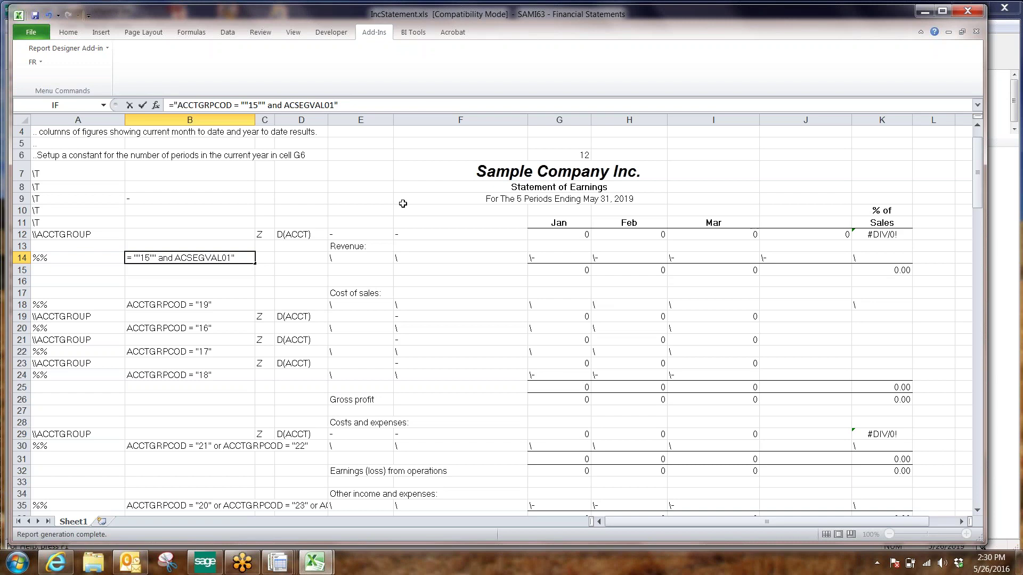
Add = "100" as the segment value in the B14 criterion and try to enter the formula
type("= \"100")
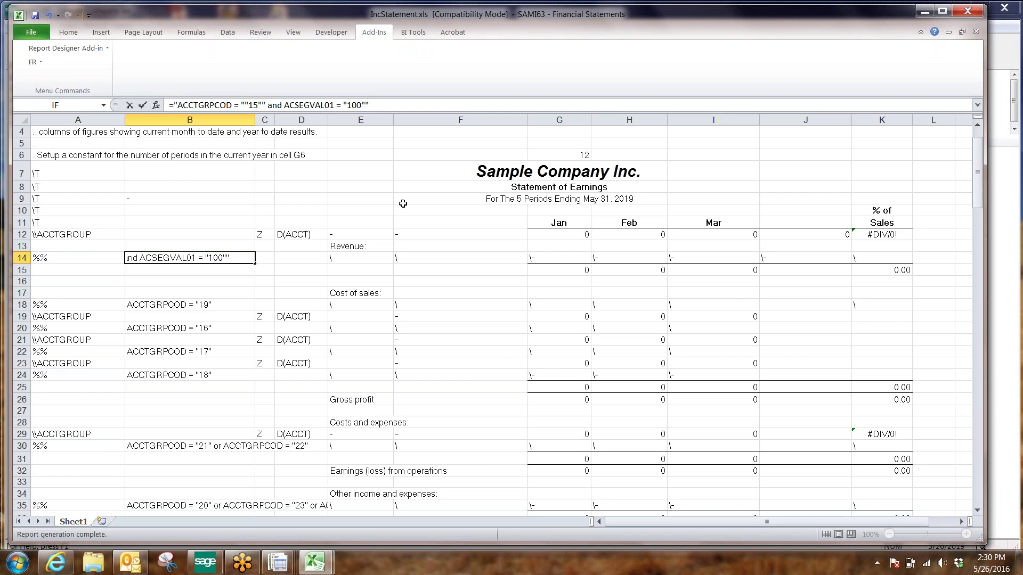
type("\"")
key("BackSpace")
key("Return")
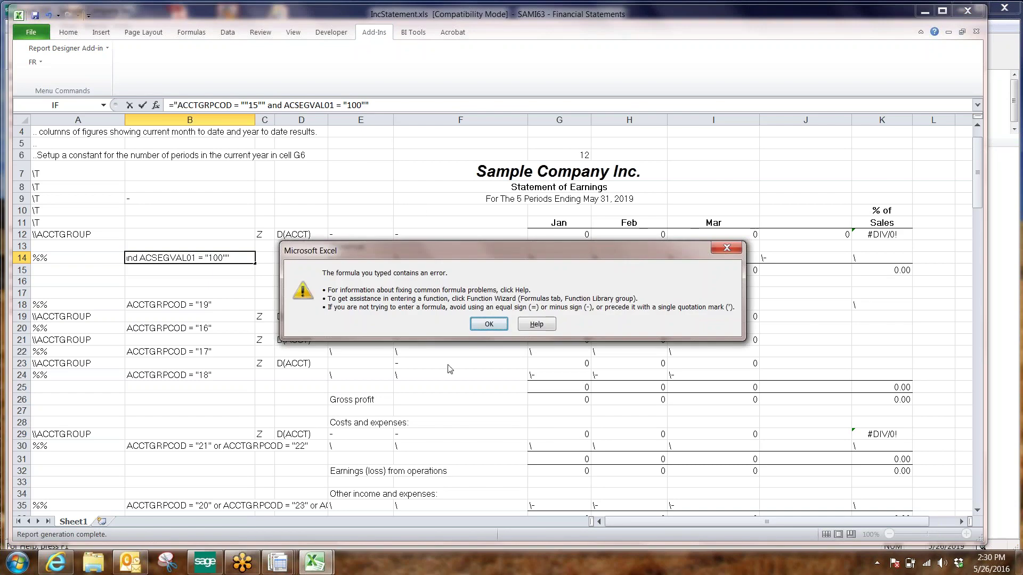
left_click(489, 323)
Double the opening quotation mark before 100 in B14 and accept Excel's proposed correction for the closing quotes
left_click(367, 105)
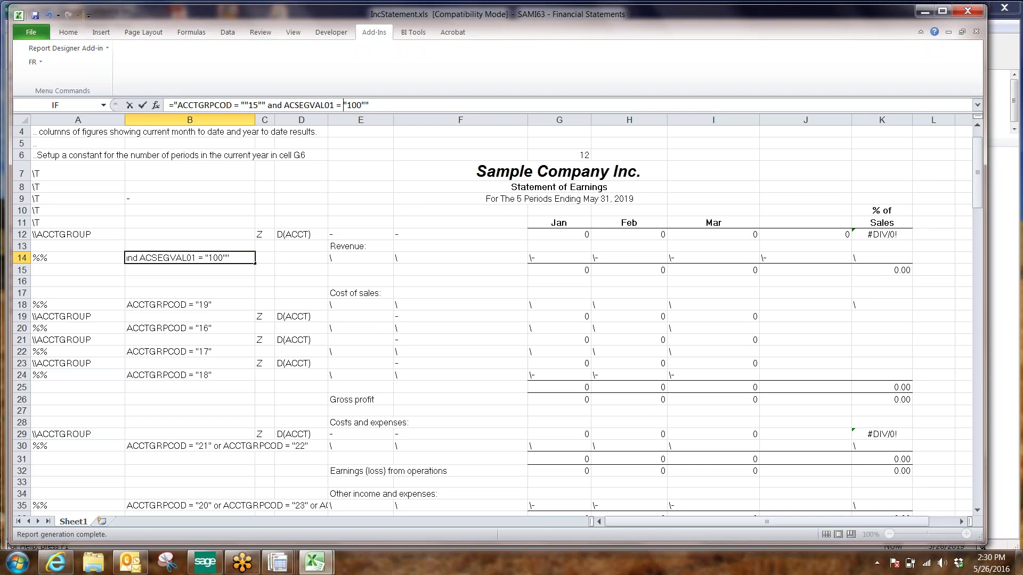
left_click(345, 105)
type("\"")
key("Return")
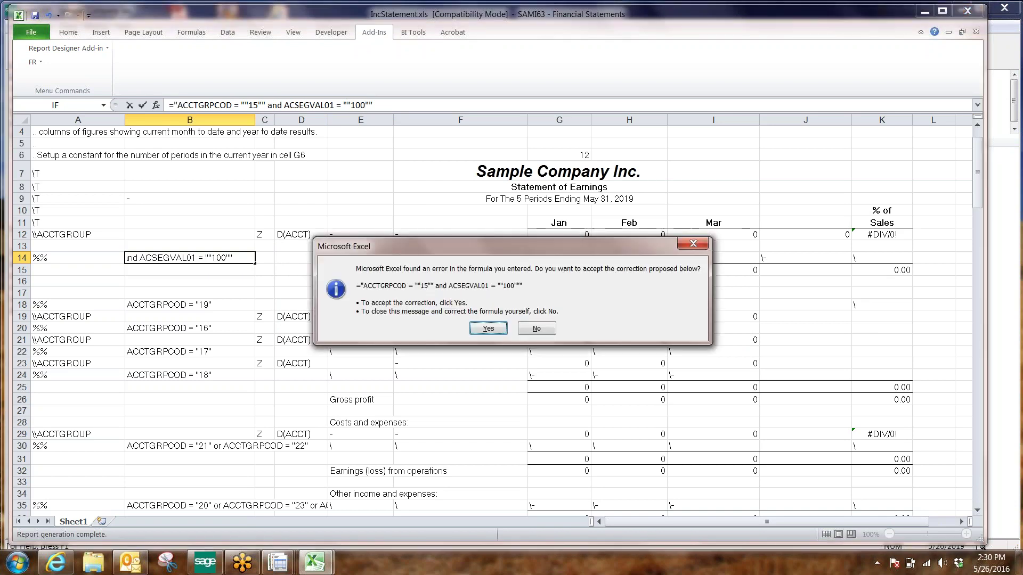
left_click(488, 329)
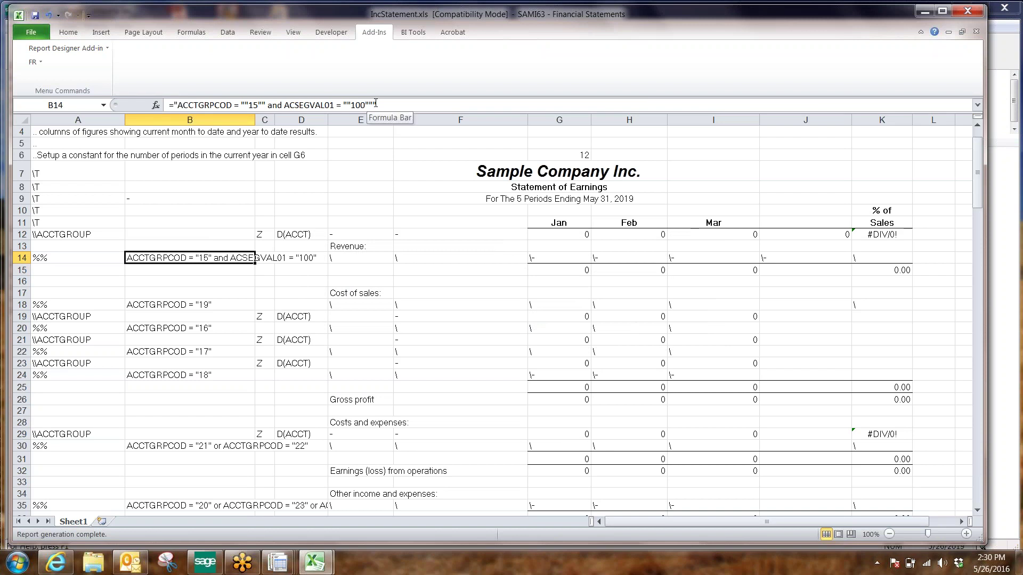
key("Return")
Change the segment field in the B14 criterion to ACSEGVAL02 and reselect the cell
left_click(138, 259)
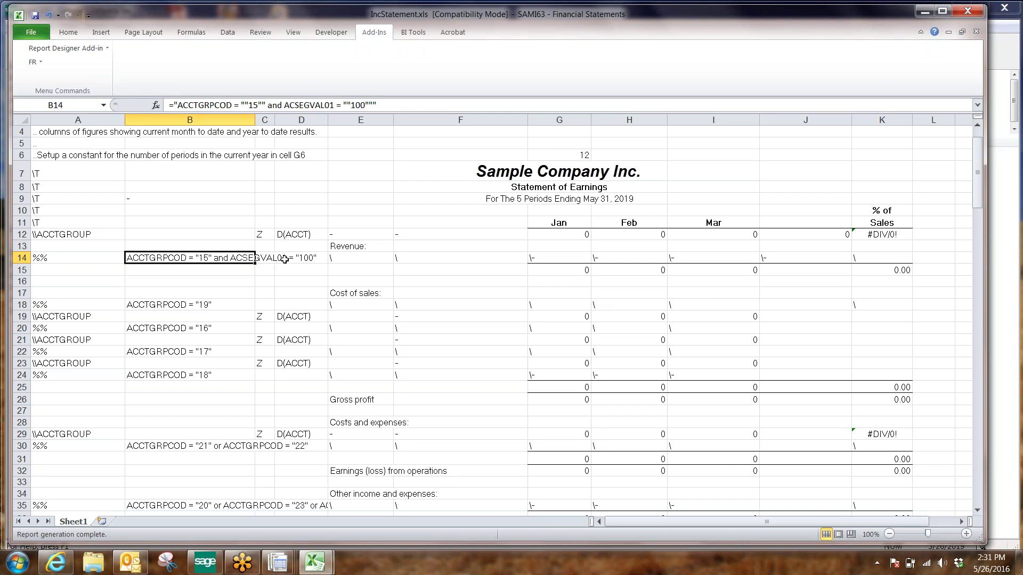
left_click(321, 106)
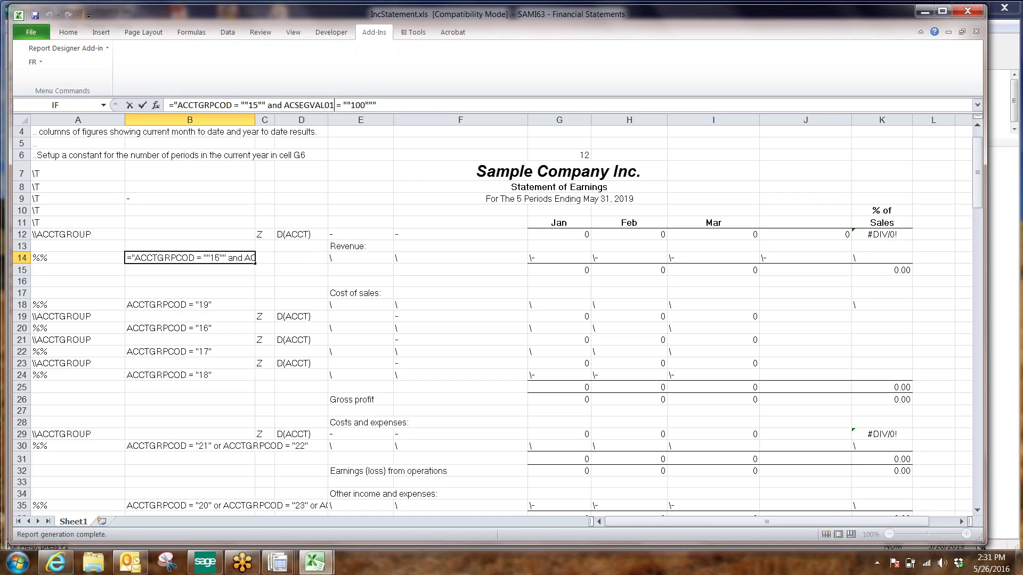
key("BackSpace")
type("2")
key("Return")
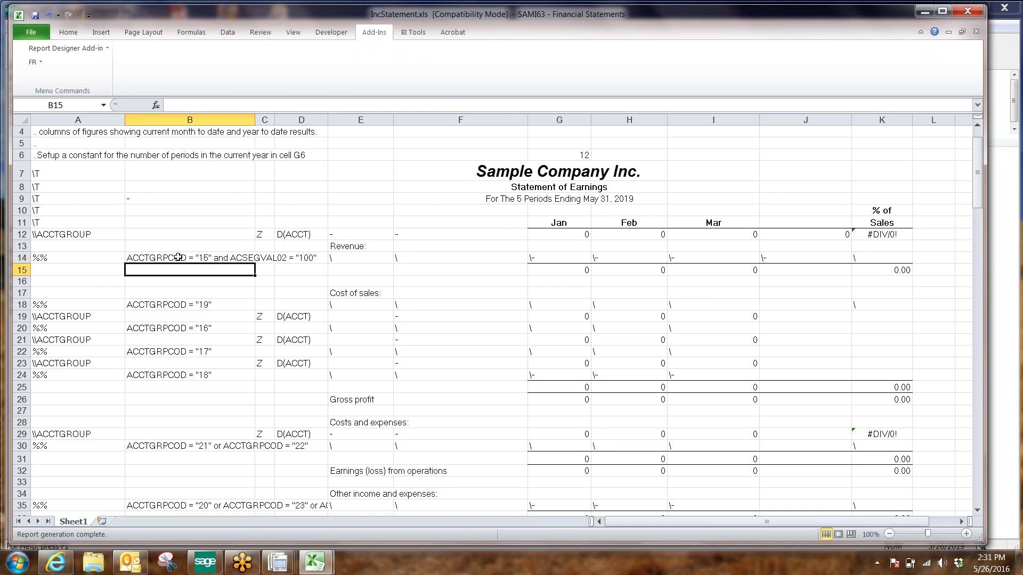
left_click(178, 257)
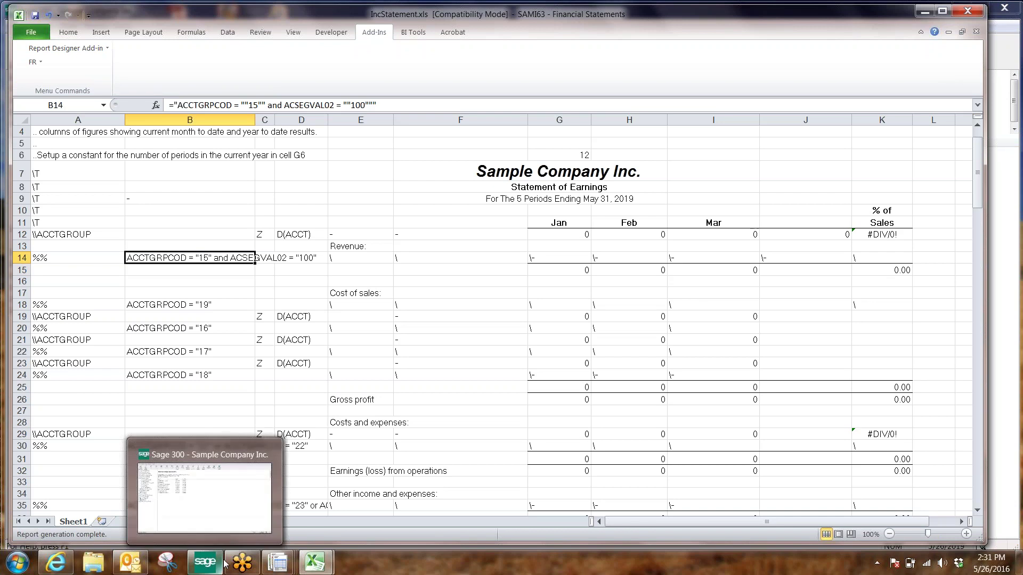
Switch to Sage 300 and view the segment definitions in the General Ledger options
left_click(213, 572)
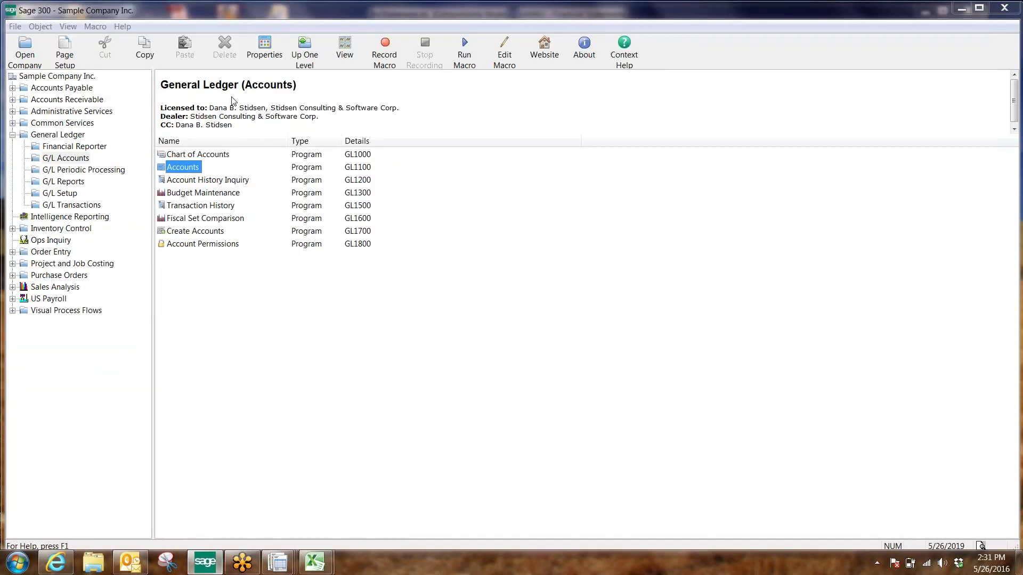
left_click(67, 195)
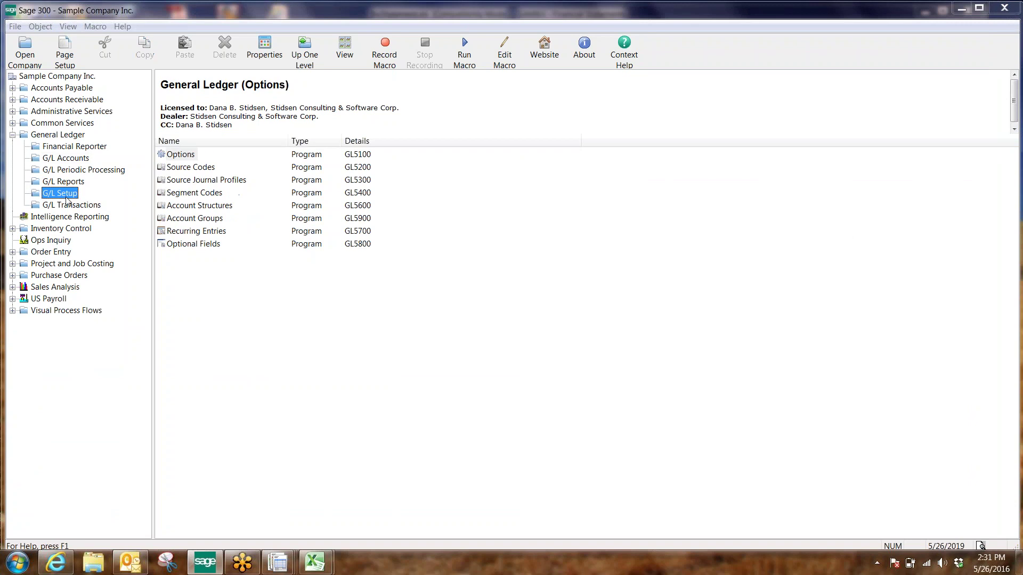
double_click(179, 155)
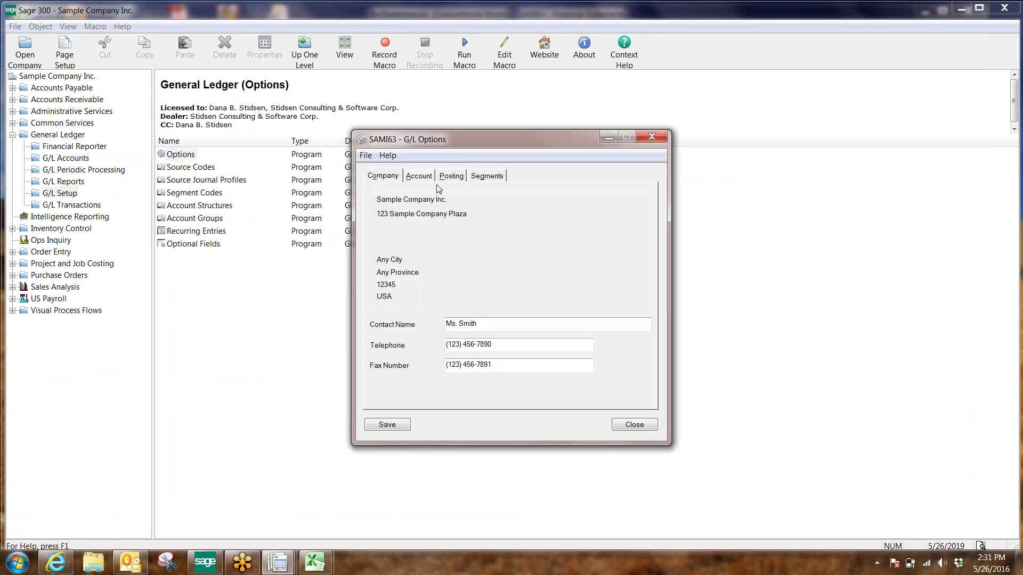
left_click(477, 177)
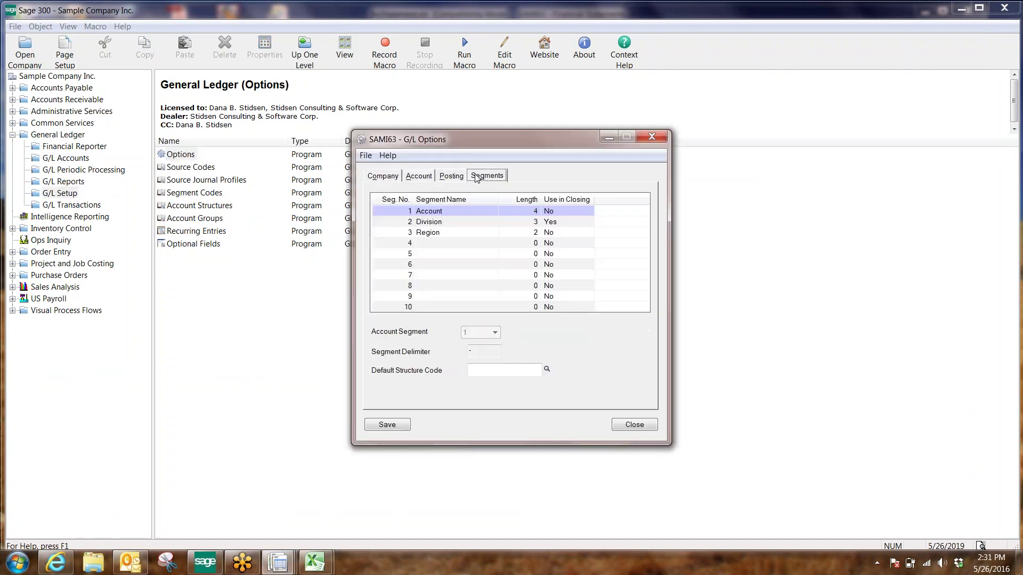
Review the Account, Division and Region segment definitions, then close the G/L Options
left_click(431, 214)
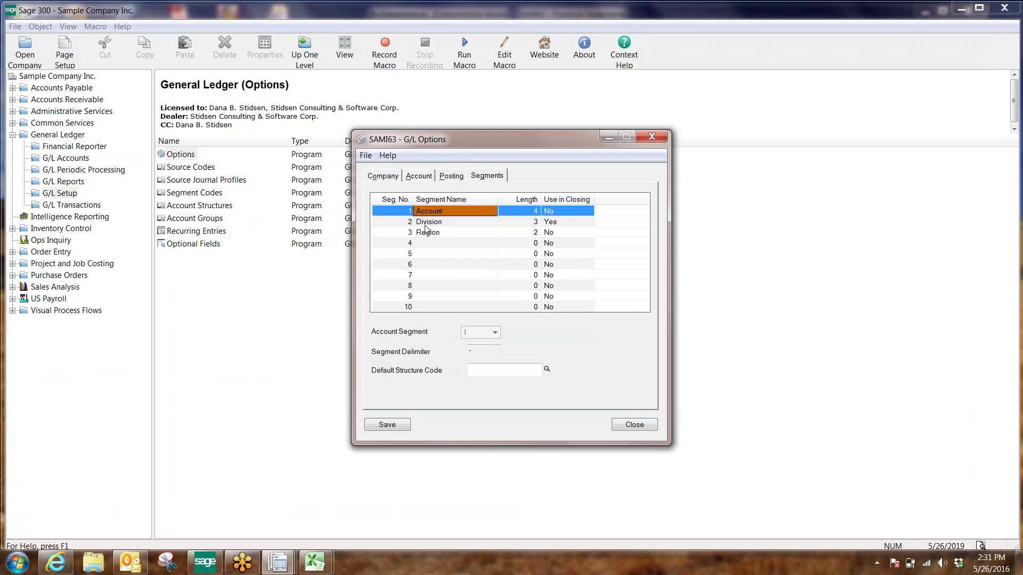
left_click(426, 225)
left_click(430, 237)
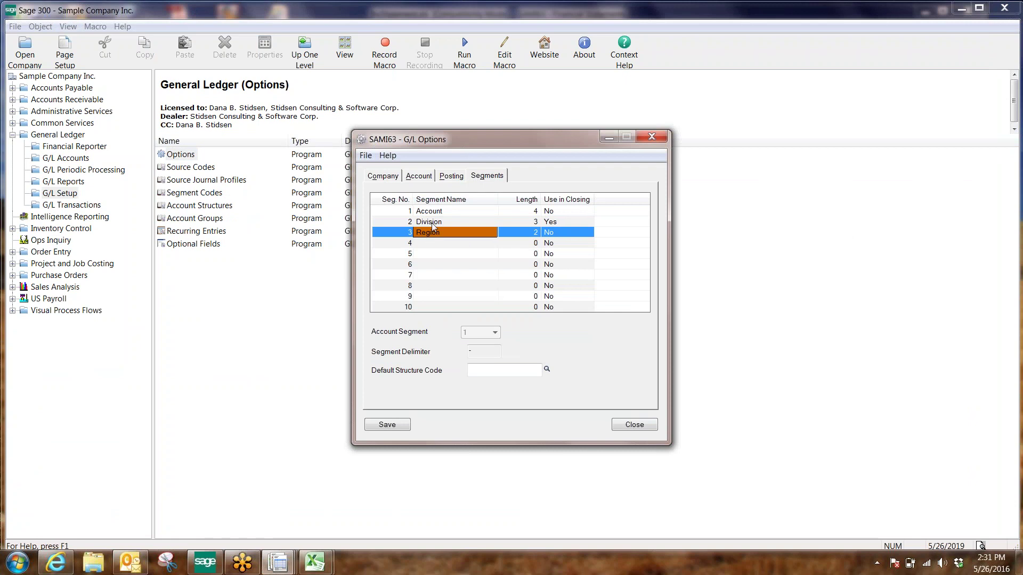
left_click(431, 224)
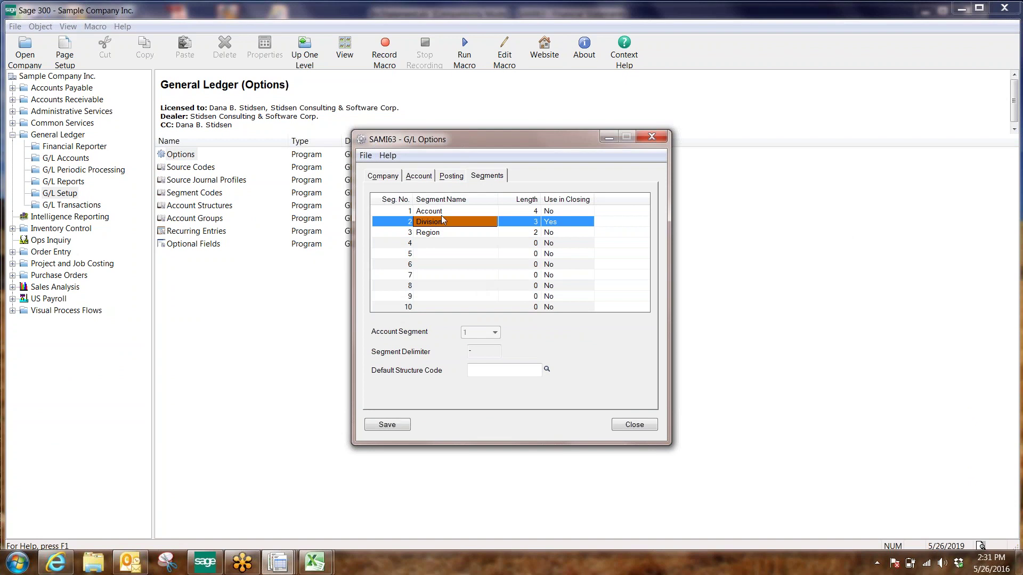
key("Up")
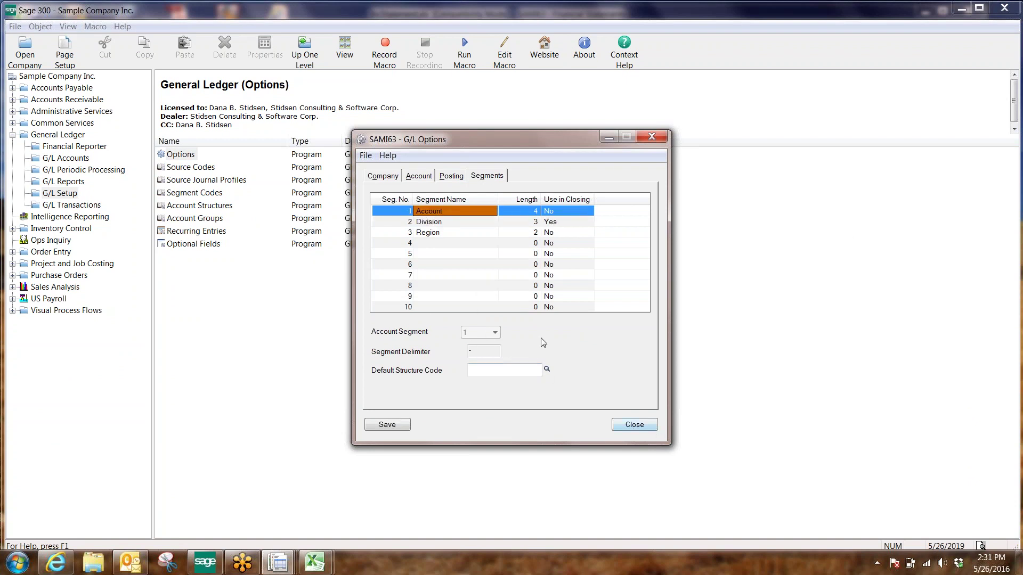
left_click(457, 223)
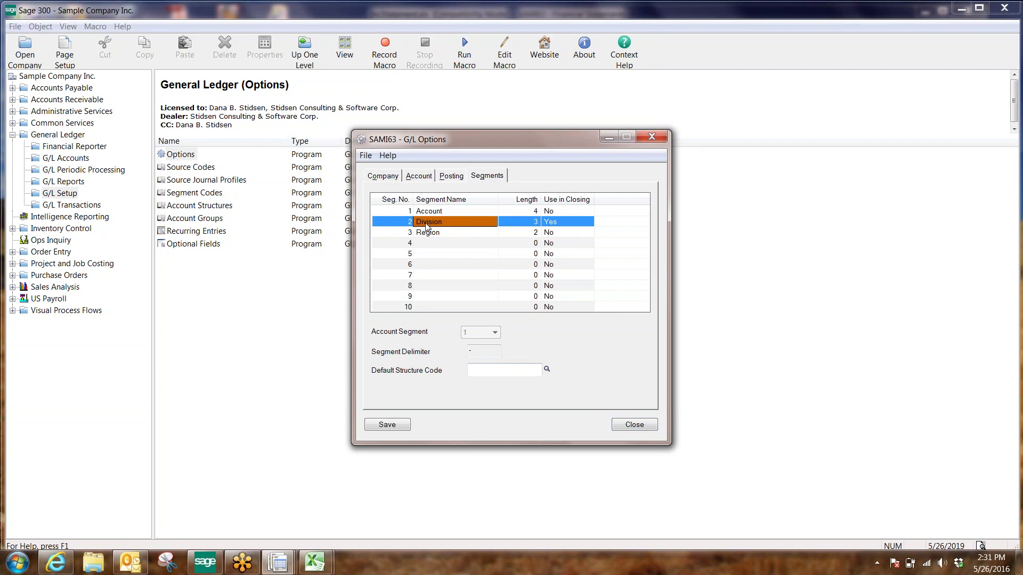
left_click(644, 428)
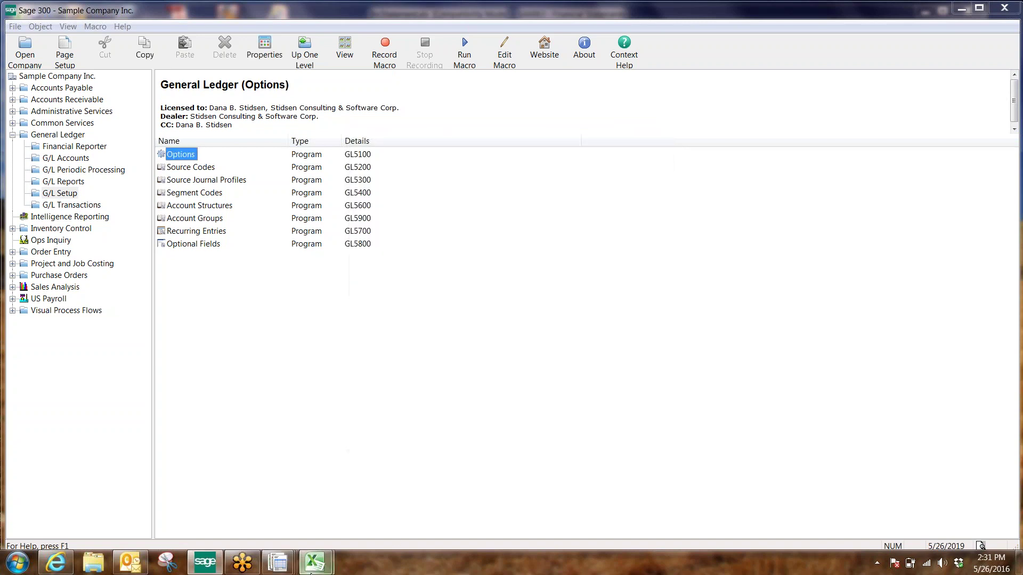
Switch to the IncStatement workbook in Excel and shorten the D(ACCT) entry in cell D12 to D
mouse_move(315, 572)
left_click(349, 518)
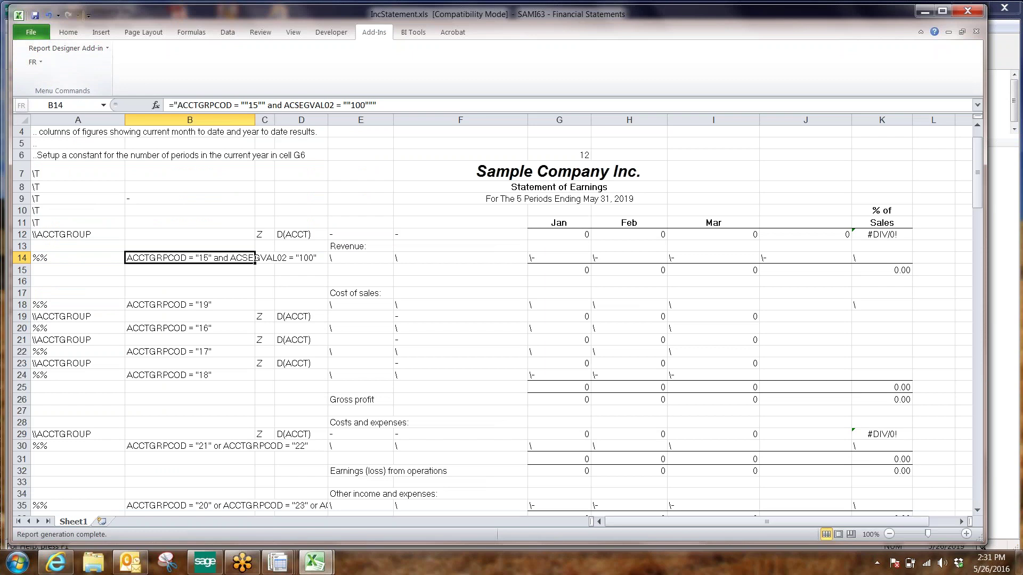
left_click(309, 235)
key("F2")
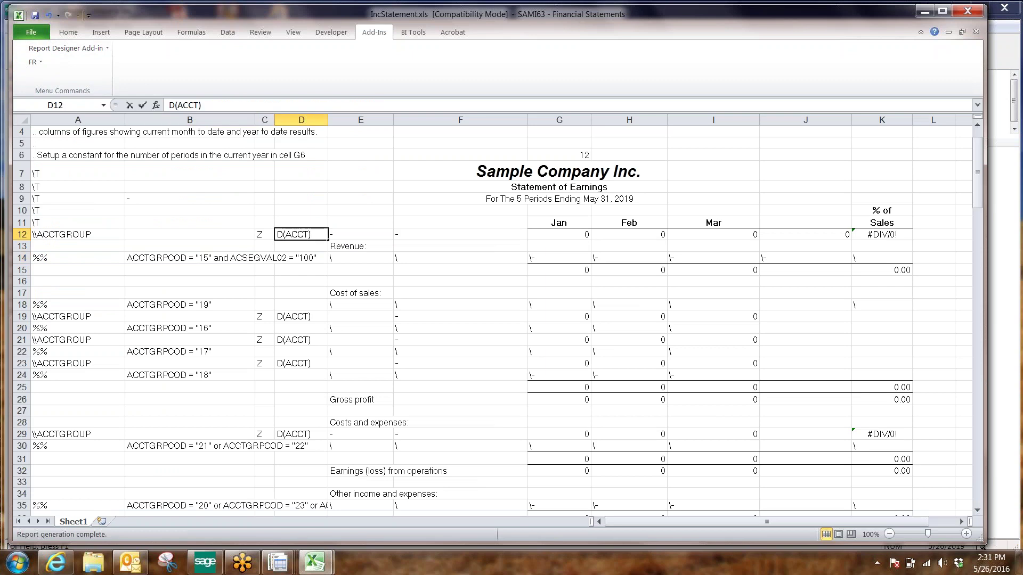
key("BackSpace")
key("BackSpace")
key("BackSpace")
key("BackSpace")
key("BackSpace")
key("BackSpace")
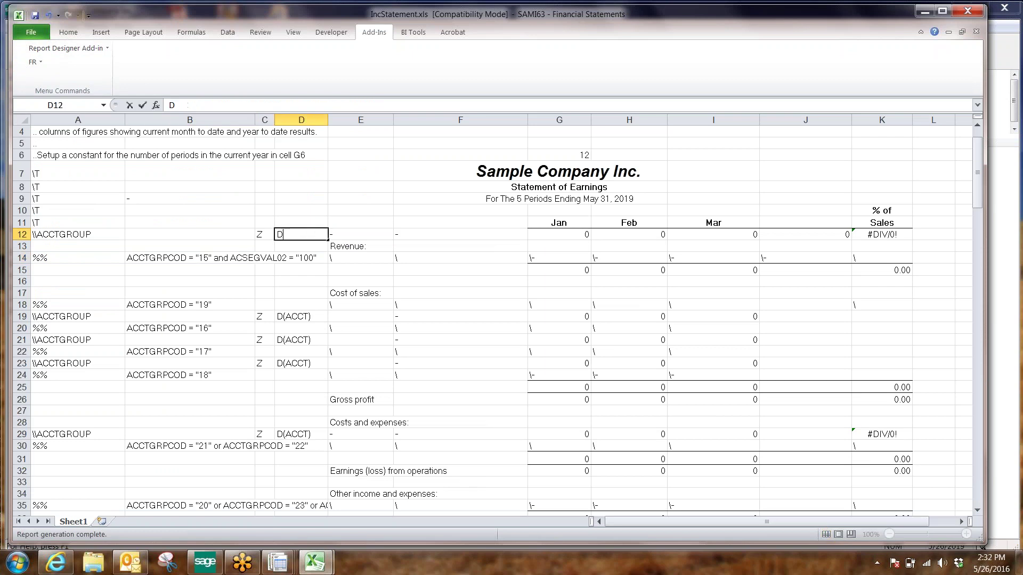
key("Return")
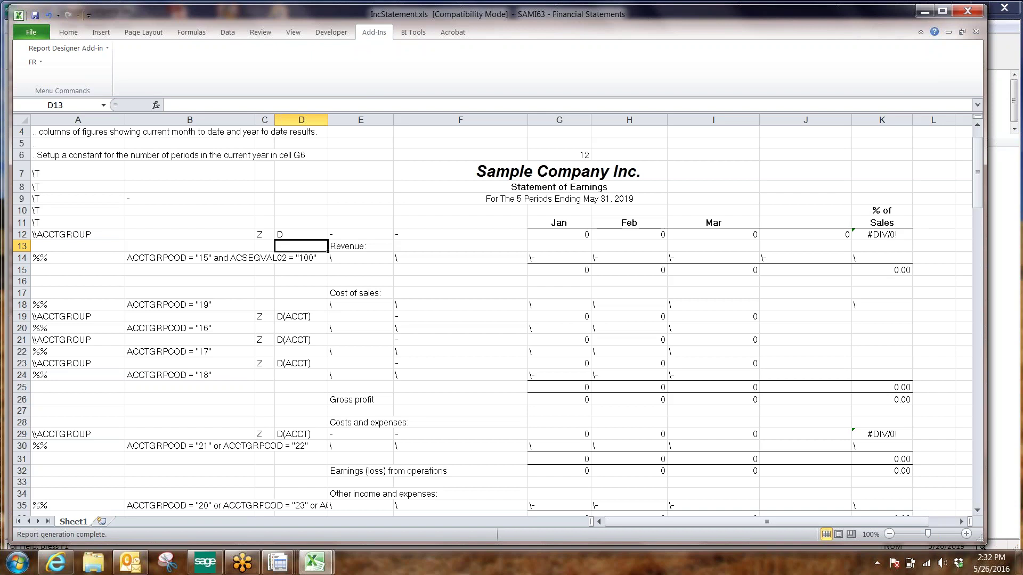
Generate the statement with FR View using the existing options and examine the Revenue account numbers in the generated report
left_click(33, 63)
left_click(51, 77)
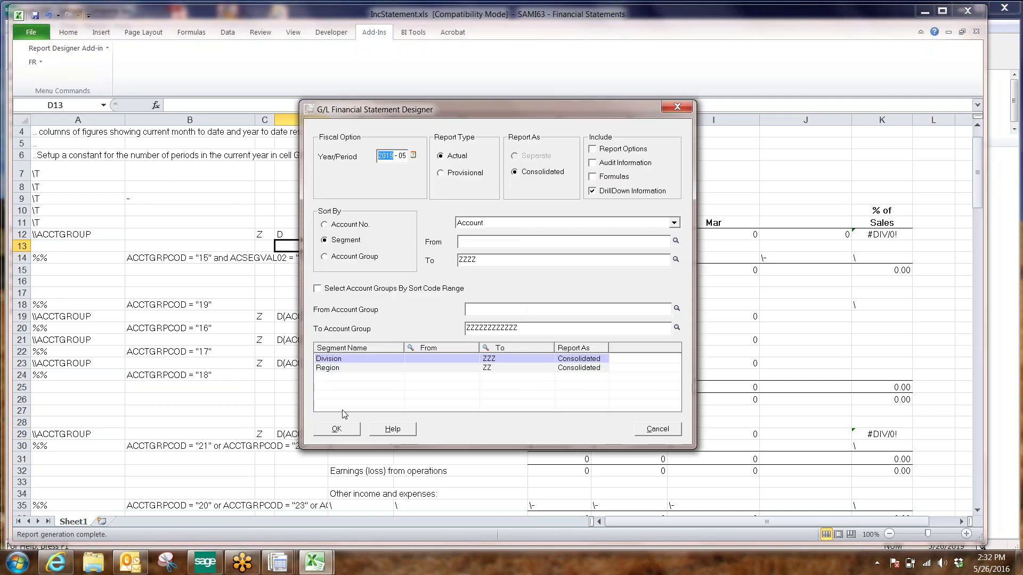
key("Return")
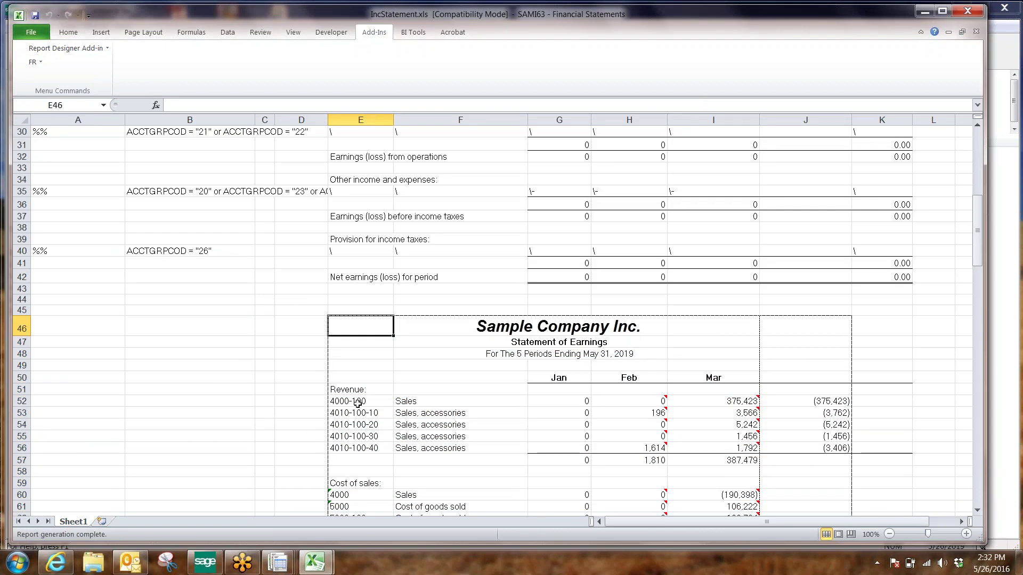
left_click(358, 401)
left_click_drag(358, 401, 358, 448)
scroll(277, 427, "down", 2)
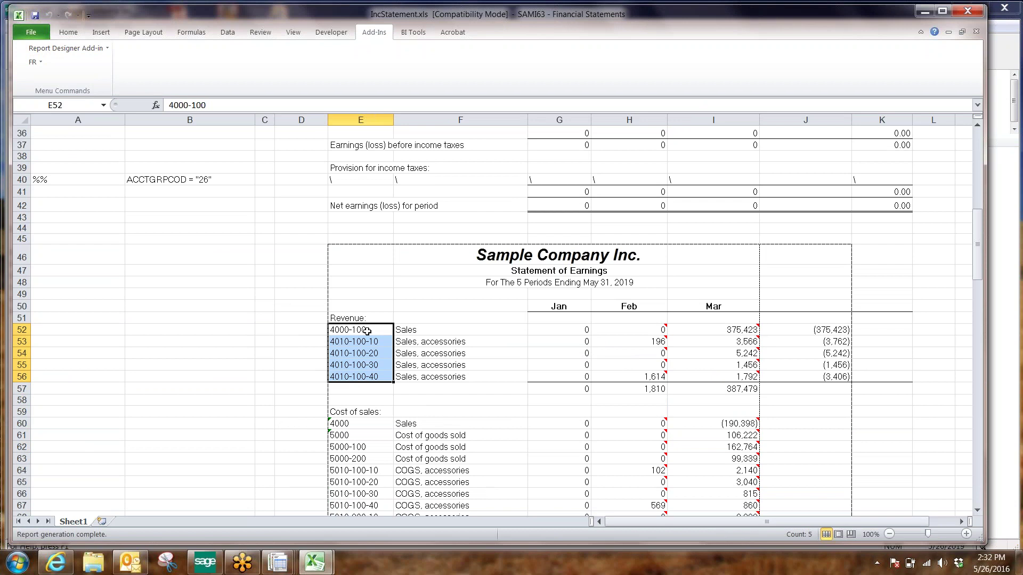
scroll(367, 332, "down", 1)
scroll(367, 332, "up", 13)
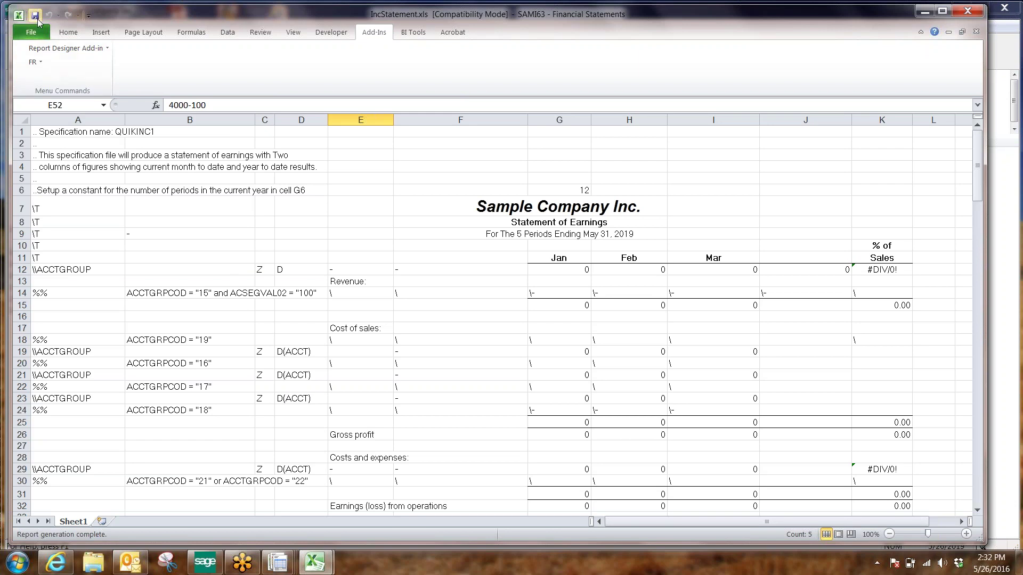
Close the open Excel workbooks and start a new Statement Designer session from the Financial Reporter in Sage 300
left_click(973, 16)
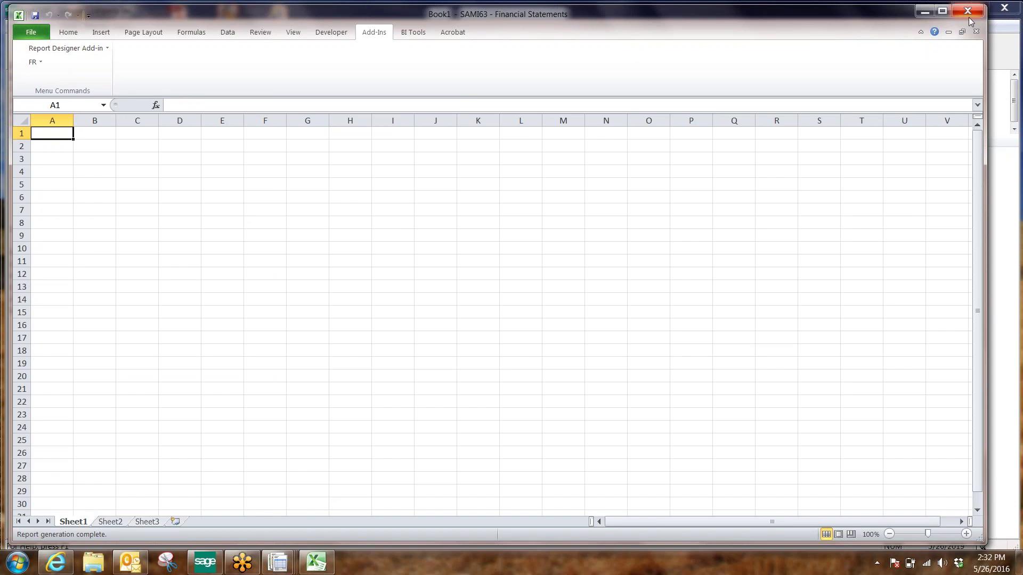
left_click(967, 12)
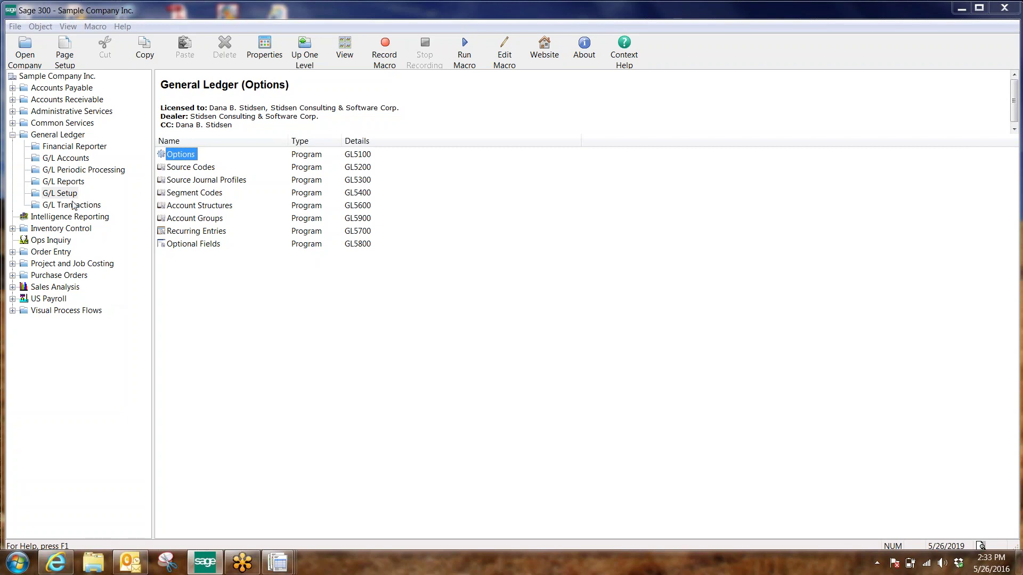
left_click(75, 150)
double_click(193, 170)
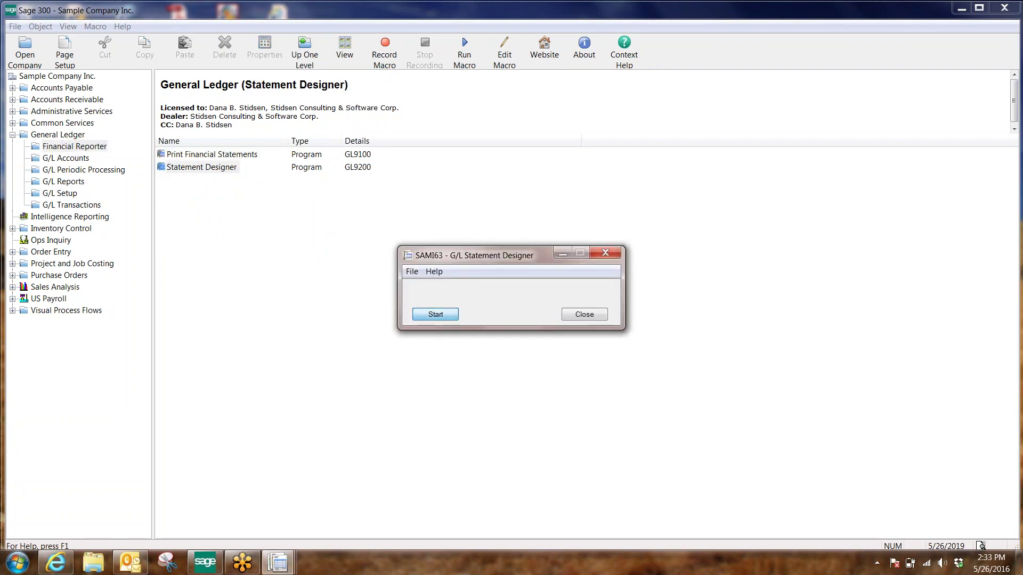
left_click(435, 314)
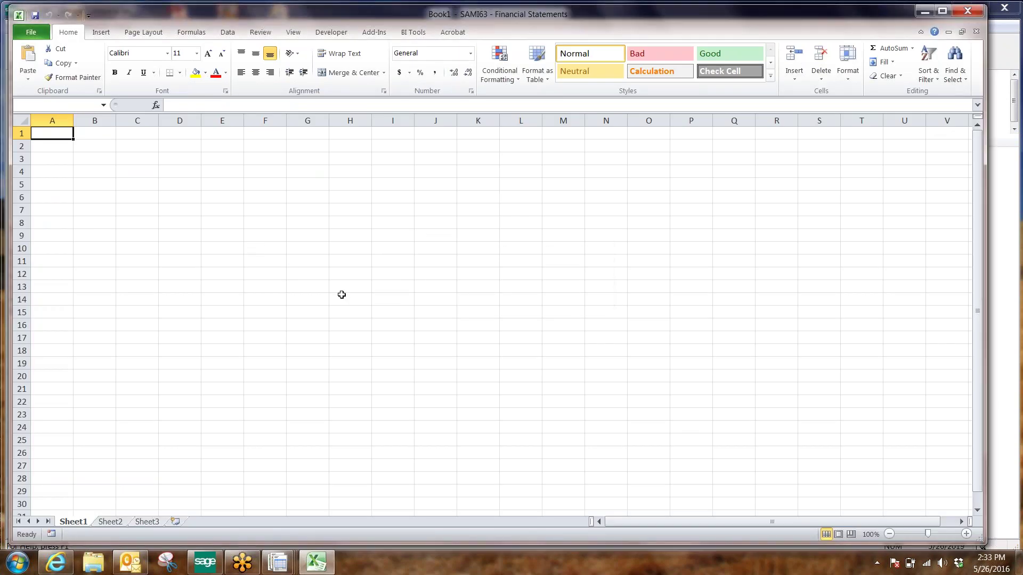
Start FR Paste for cell G9 of the blank workbook and choose the FRAMTA function
left_click(298, 235)
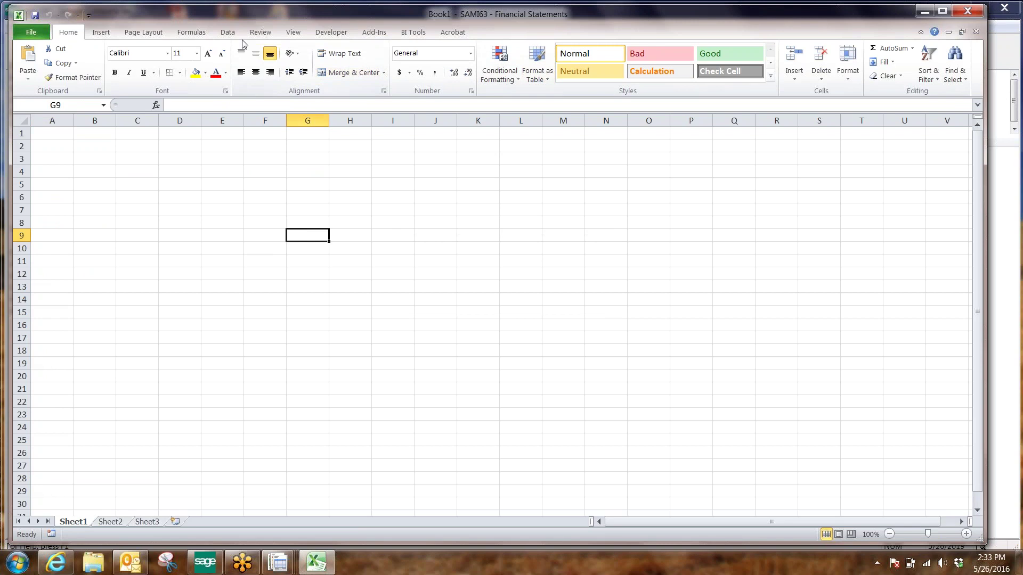
left_click(372, 33)
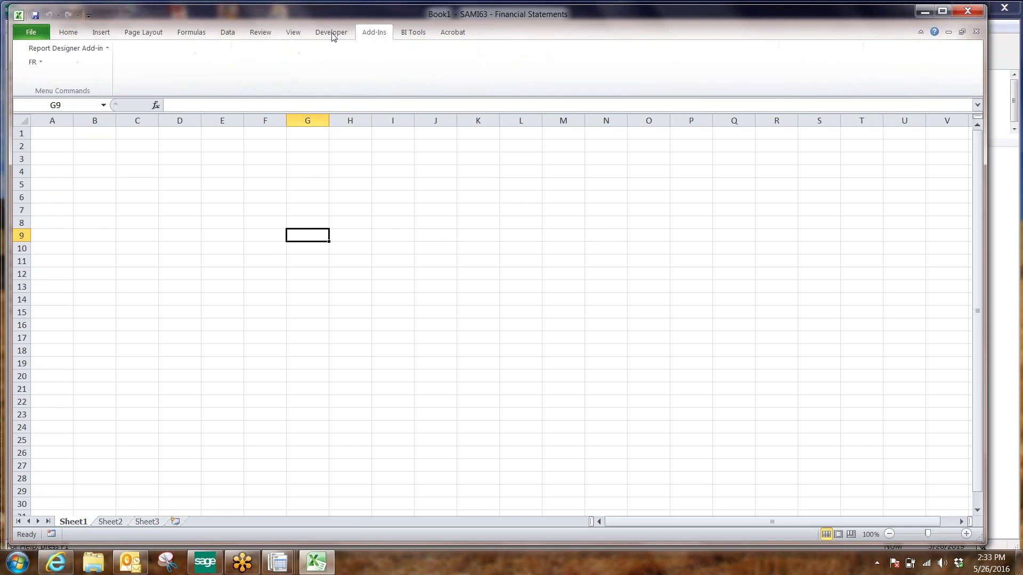
left_click(35, 62)
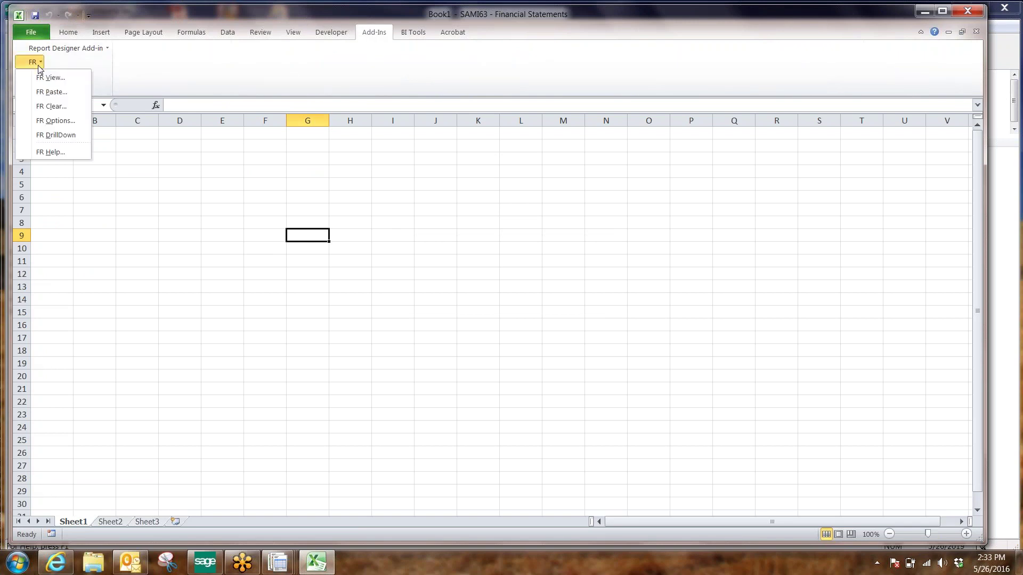
left_click(51, 93)
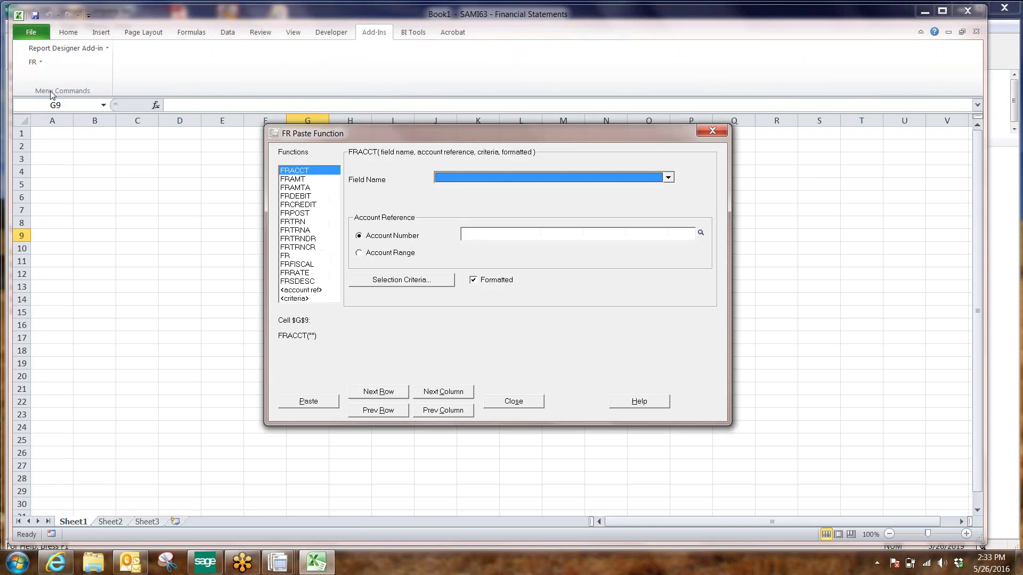
left_click(296, 187)
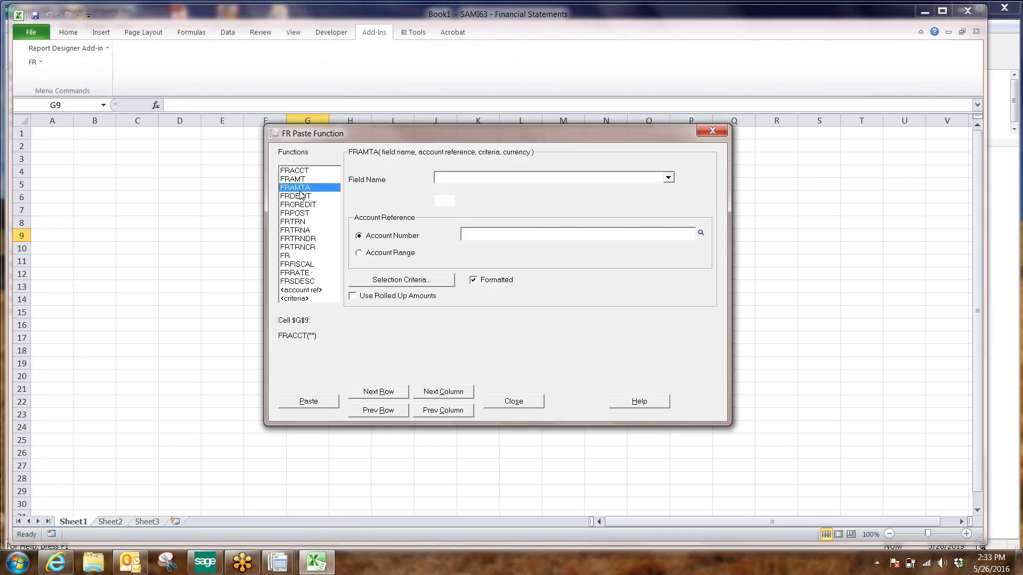
Try BALP (Balance Current Period) as the FRAMTA field name with a blank fiscal designator
left_click(668, 178)
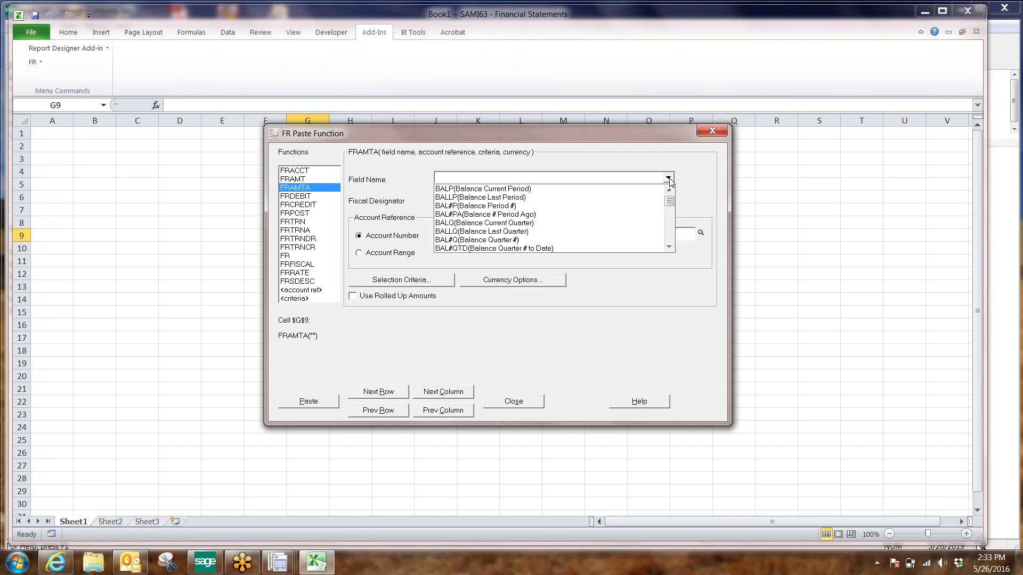
left_click(536, 189)
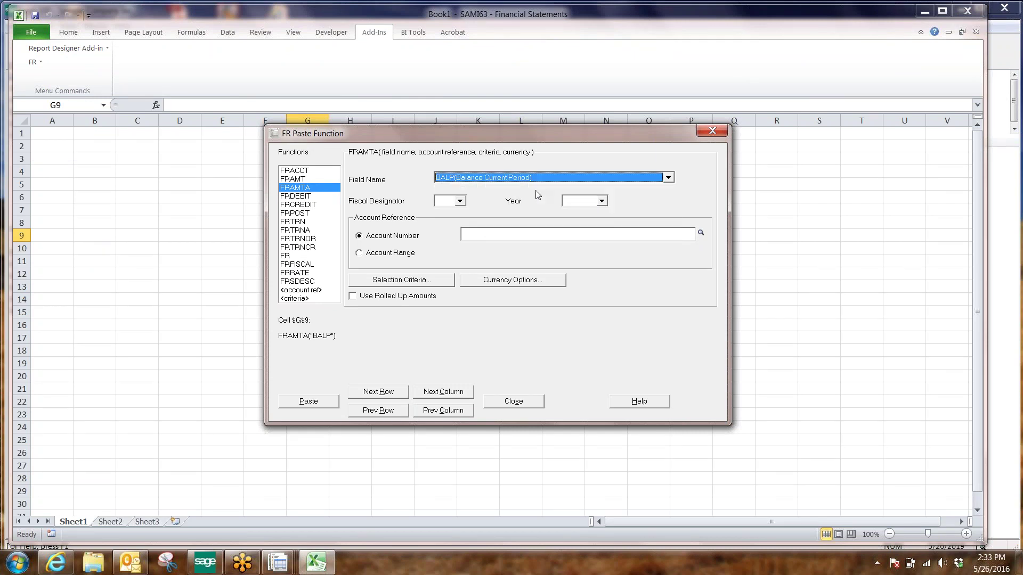
left_click(461, 202)
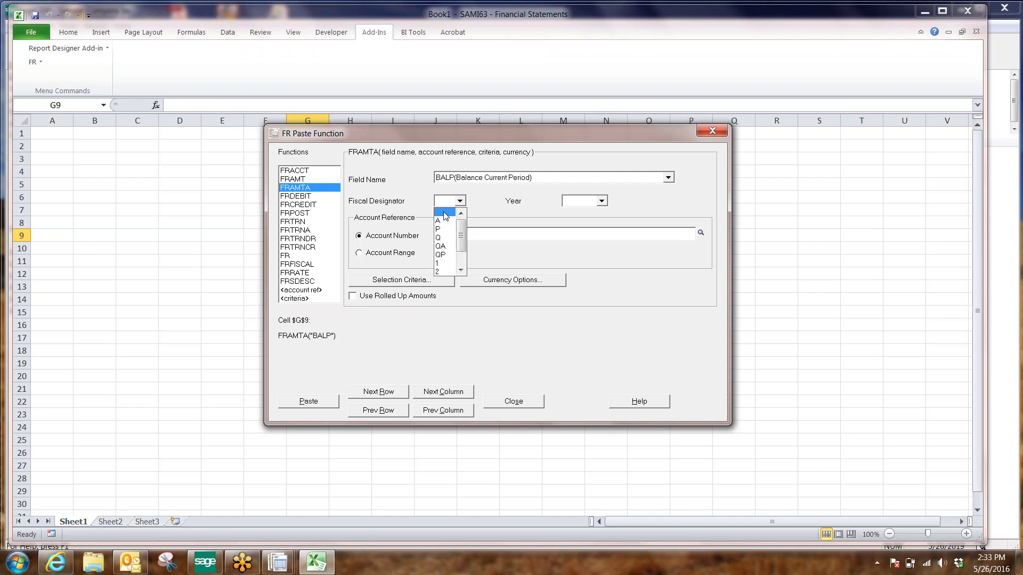
left_click(445, 214)
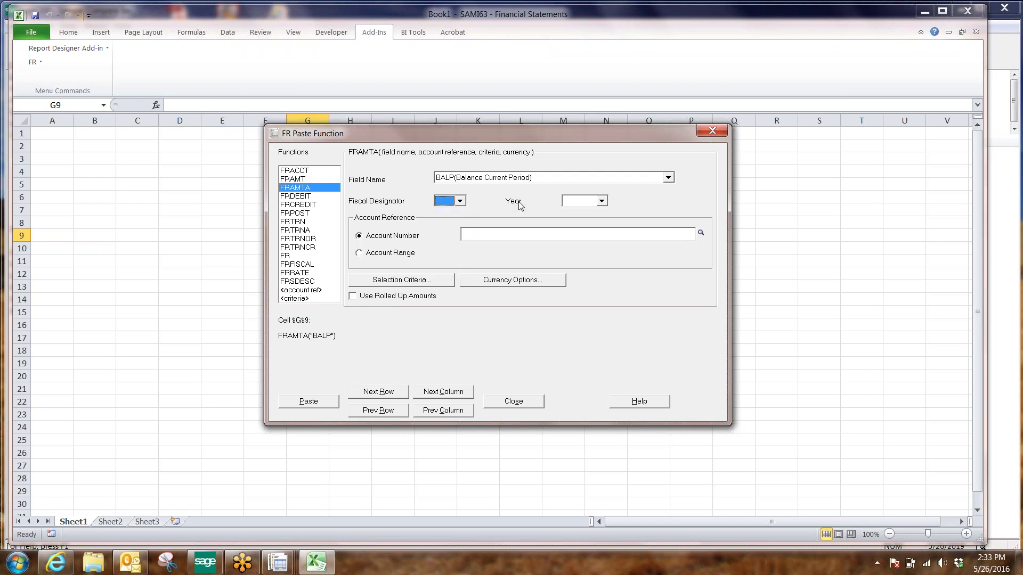
Set the FRAMTA field name to NETYTD (Net Year to Date) and the year to 2019, leaving the fiscal designator blank
left_click(667, 178)
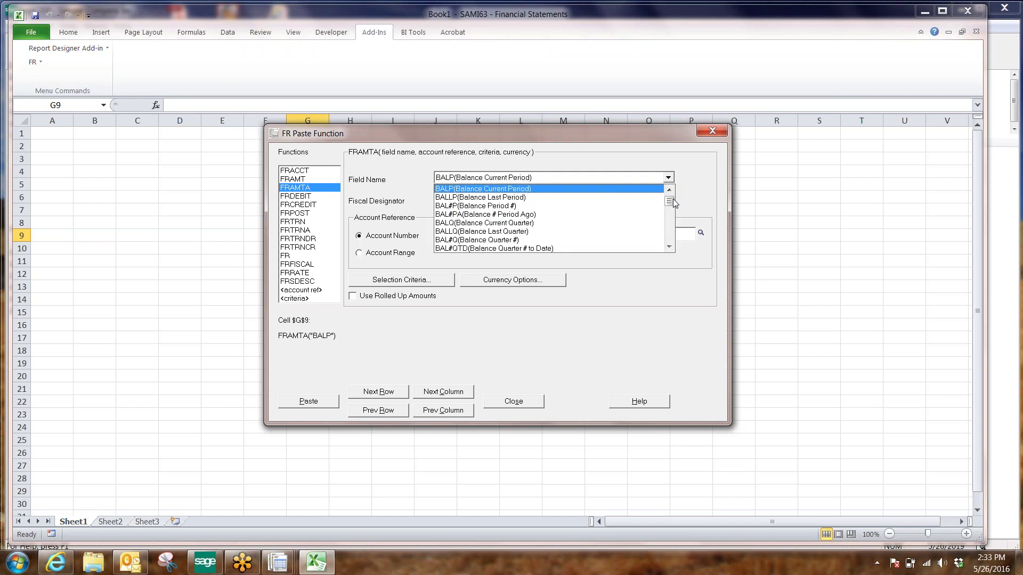
left_click_drag(672, 202, 670, 210)
scroll(546, 204, "down", 5)
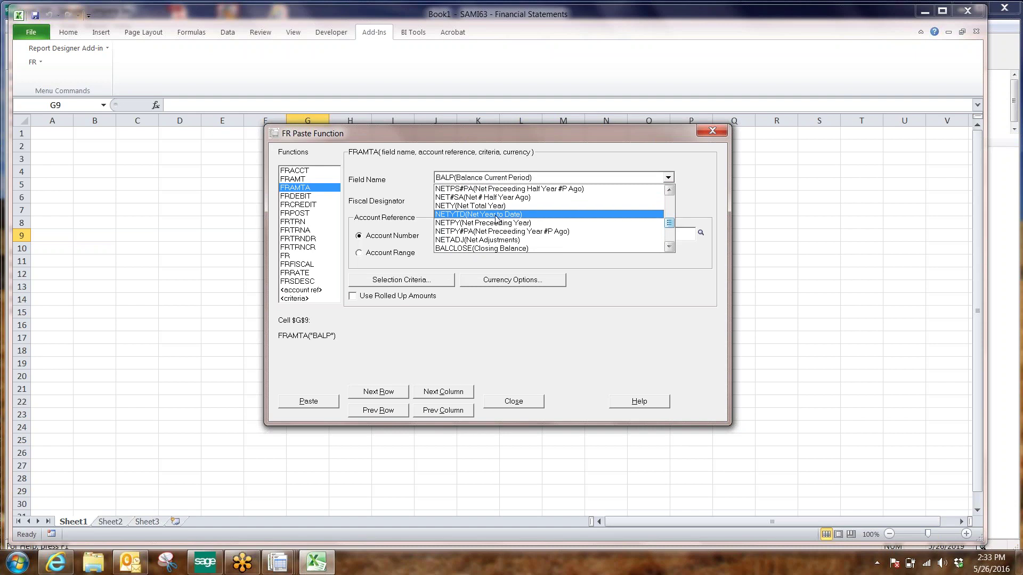
left_click(495, 215)
left_click(460, 201)
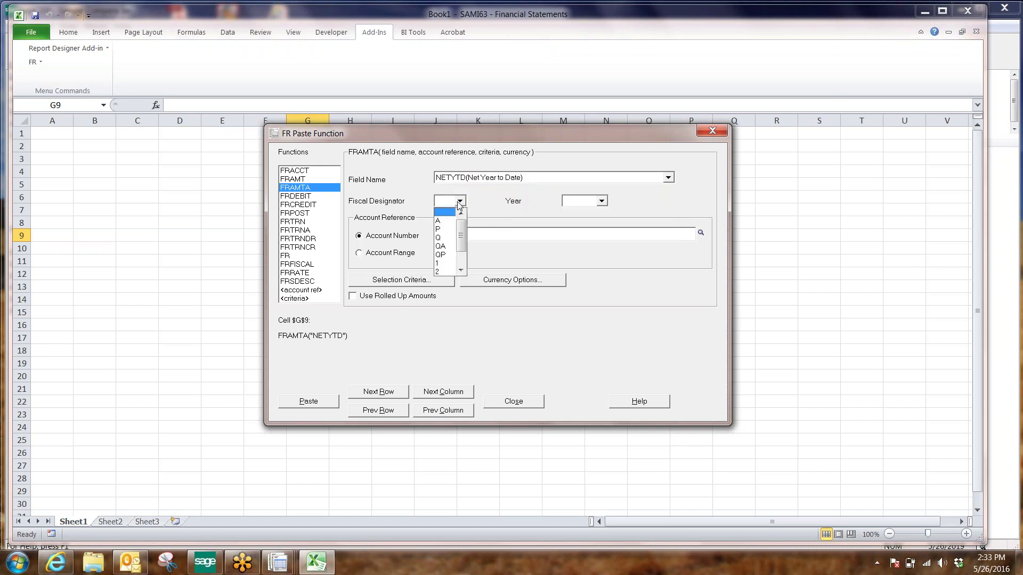
left_click(460, 201)
left_click(601, 201)
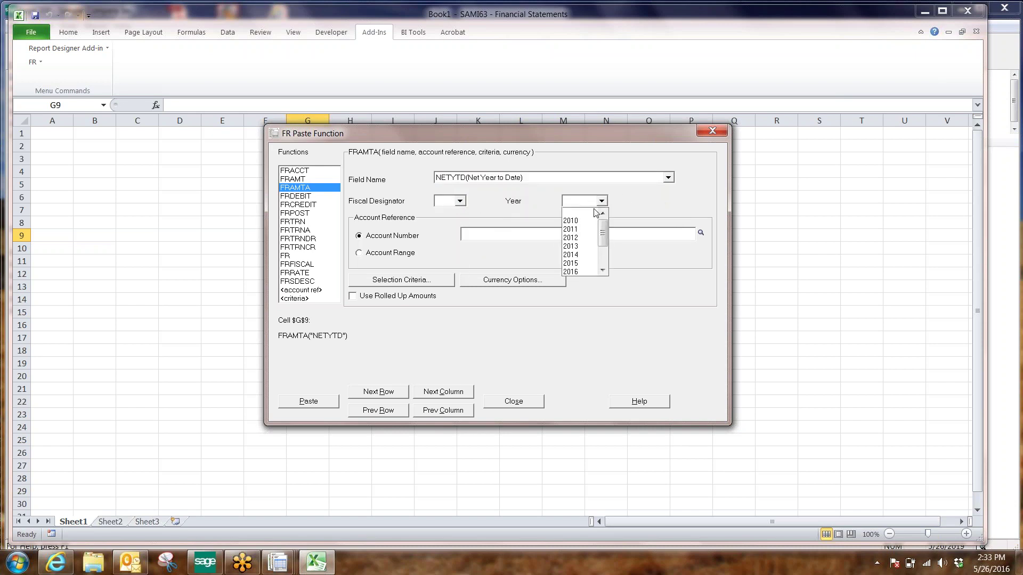
scroll(607, 266, "down", 2)
left_click(582, 255)
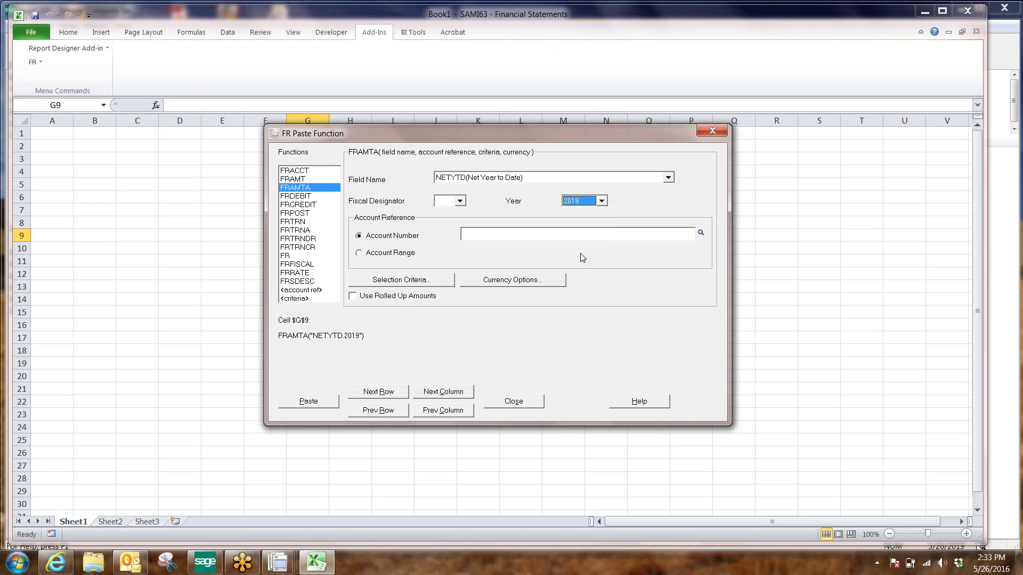
Set the FRAMTA account number to 4000 (Sales) using the account finder and paste the function into cell G9
left_click(486, 230)
left_click(700, 233)
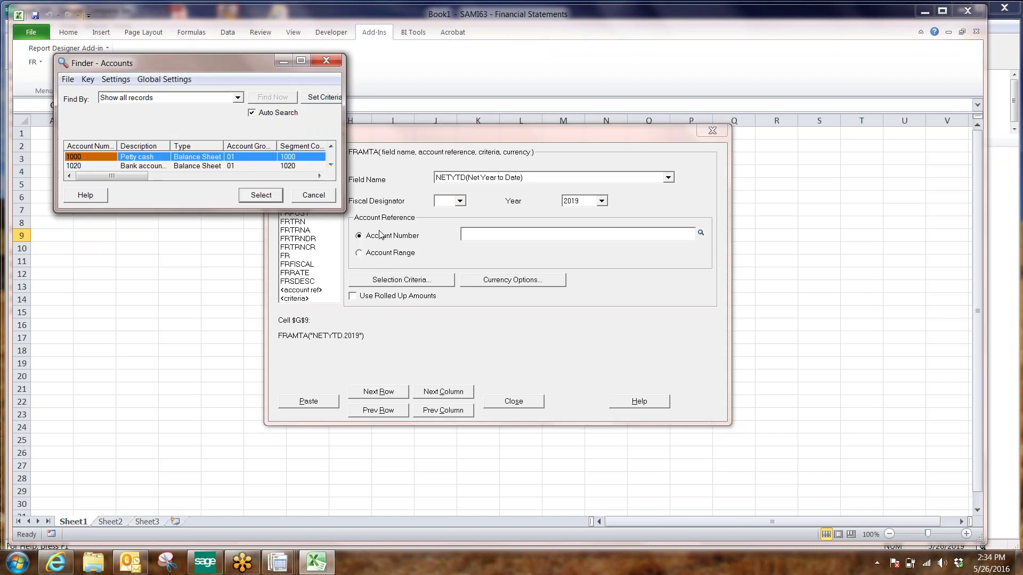
double_click(330, 212)
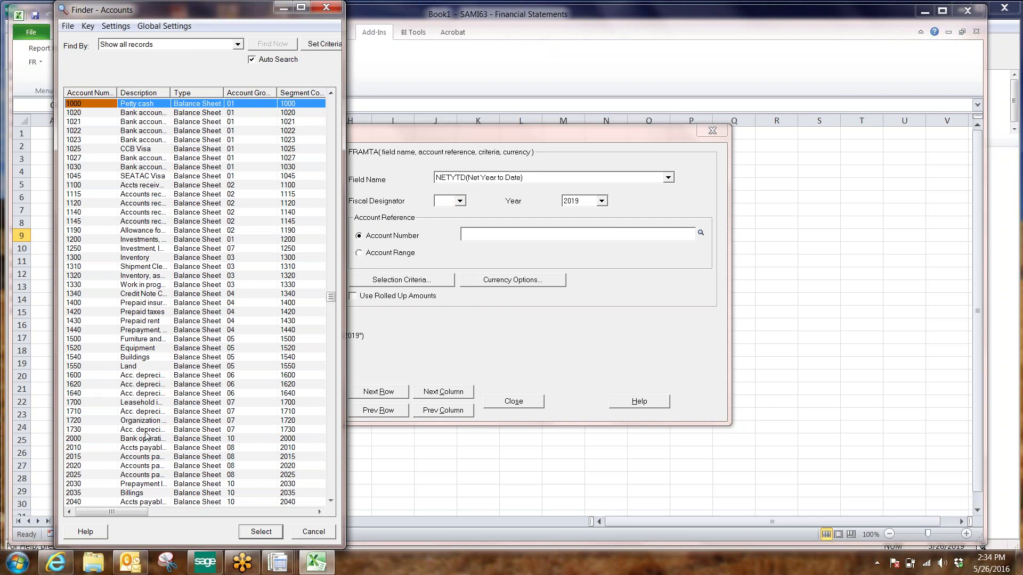
type("1027")
key("Page_Down")
key("Page_Down")
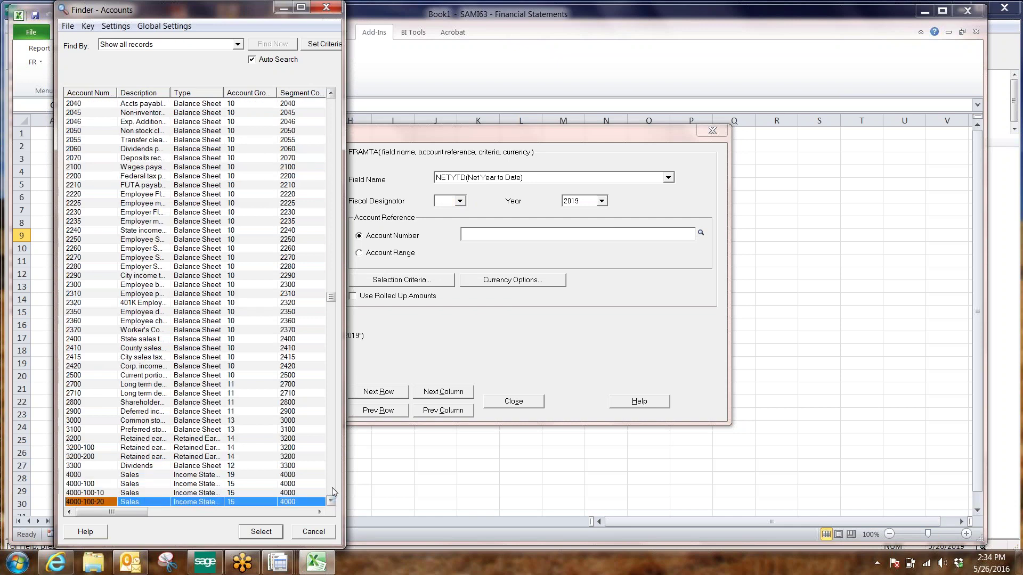
double_click(75, 474)
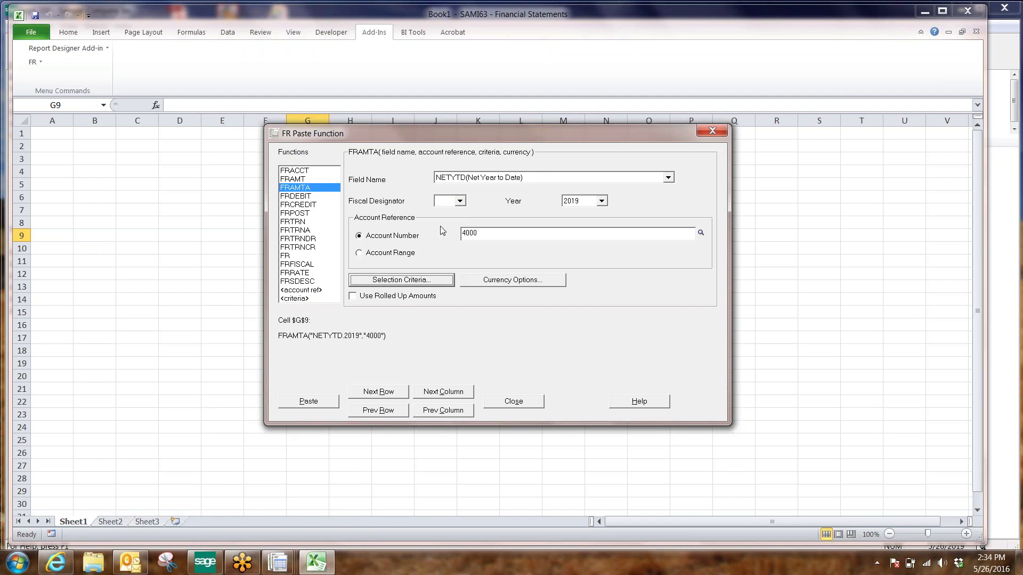
left_click(335, 405)
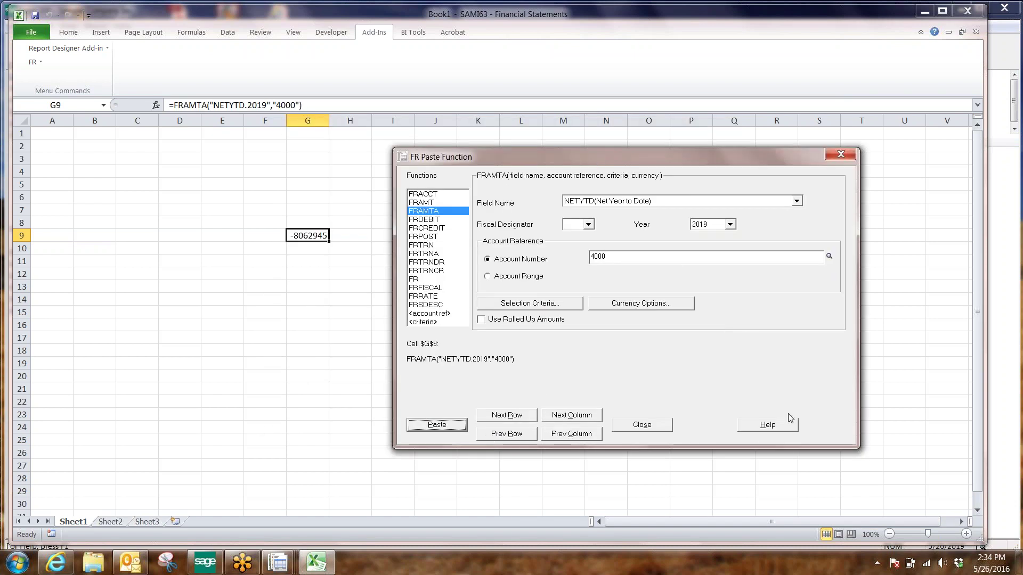
left_click(641, 422)
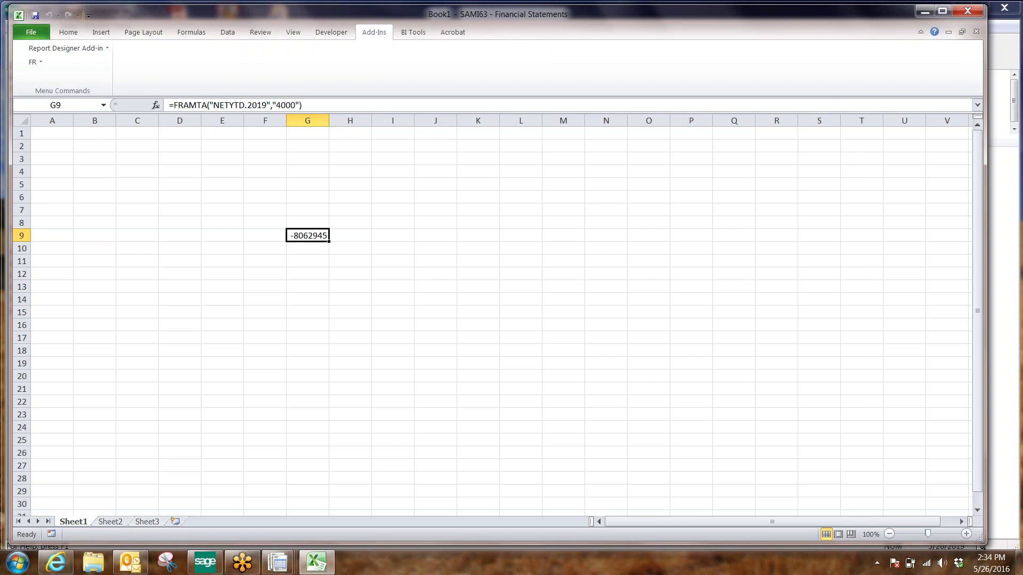
Widen column G slightly around the pasted FRAMTA amount
left_click(350, 121)
left_click(307, 246)
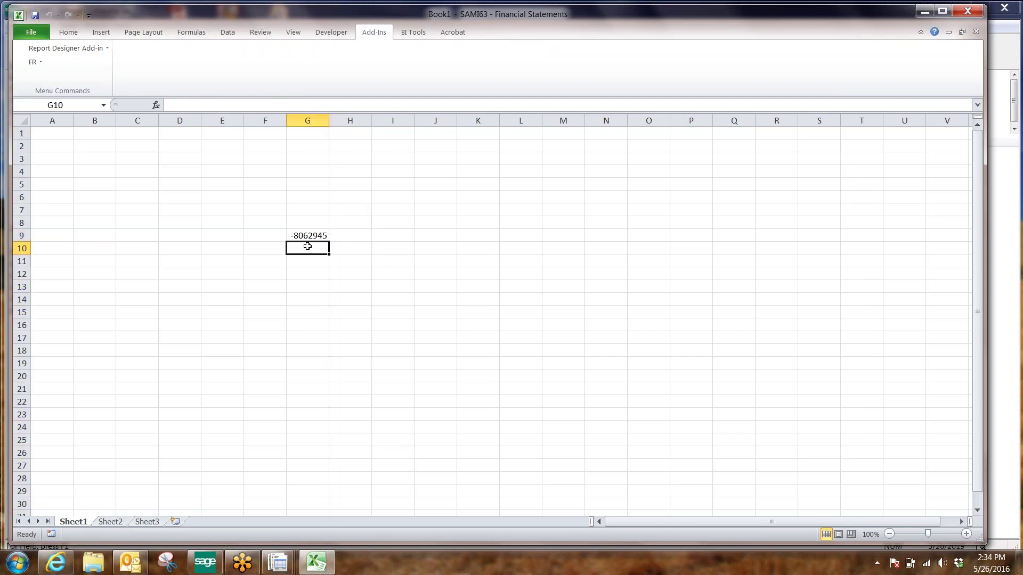
left_click(310, 236)
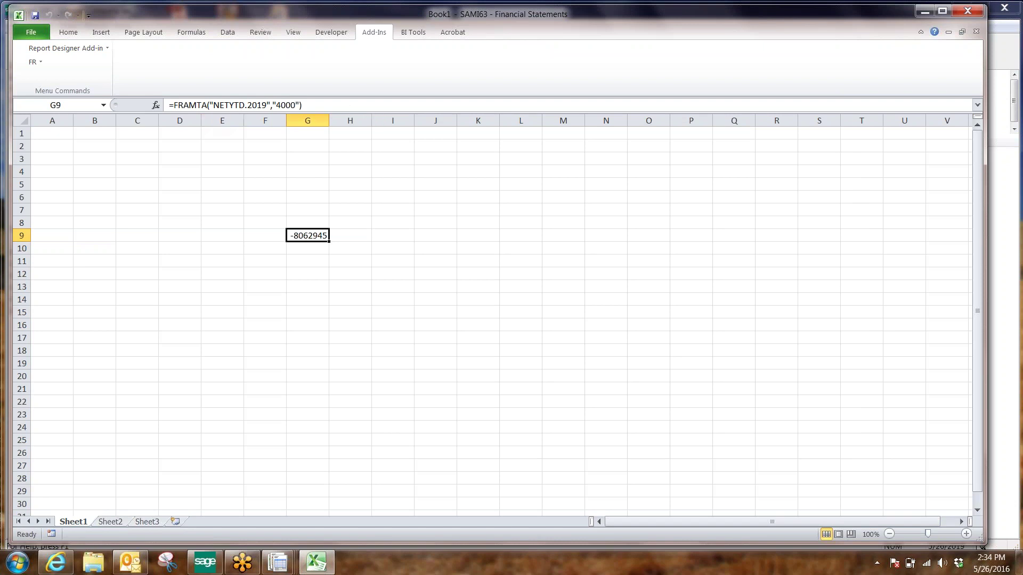
left_click_drag(329, 120, 331, 119)
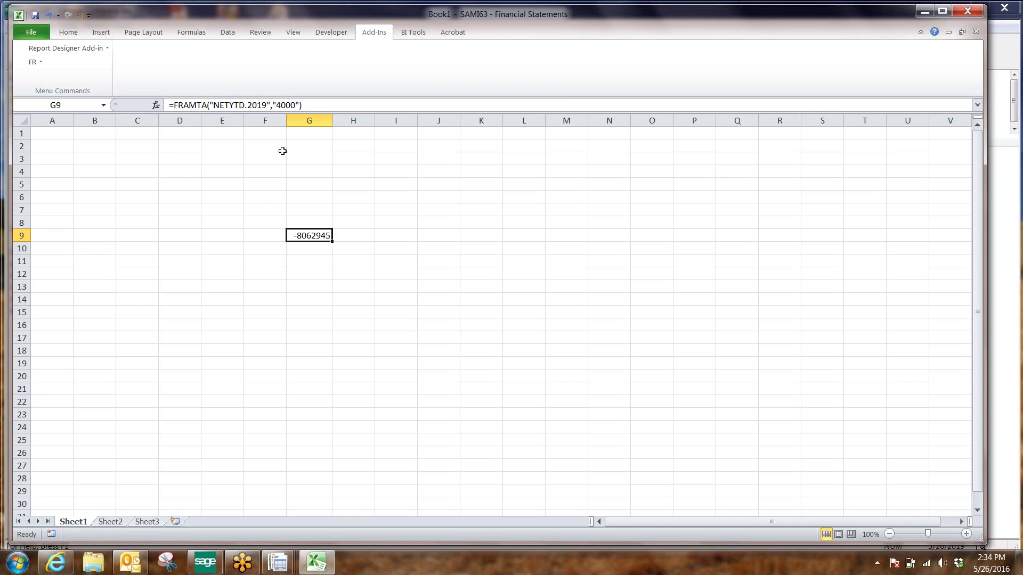
Try to replace the year 2019 in the G9 FRAMTA formula with a reference to cell H9
left_click(317, 225)
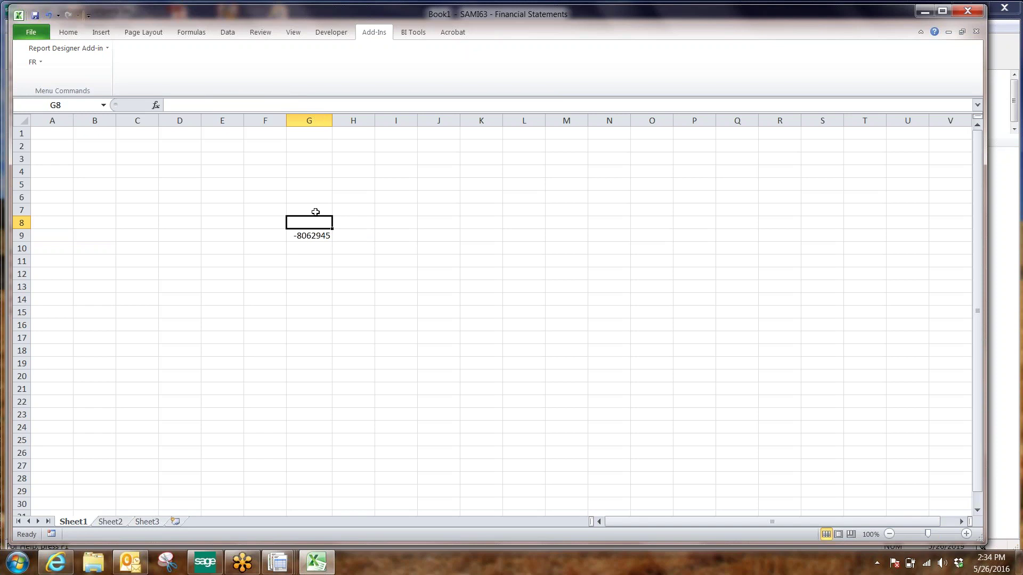
left_click(314, 235)
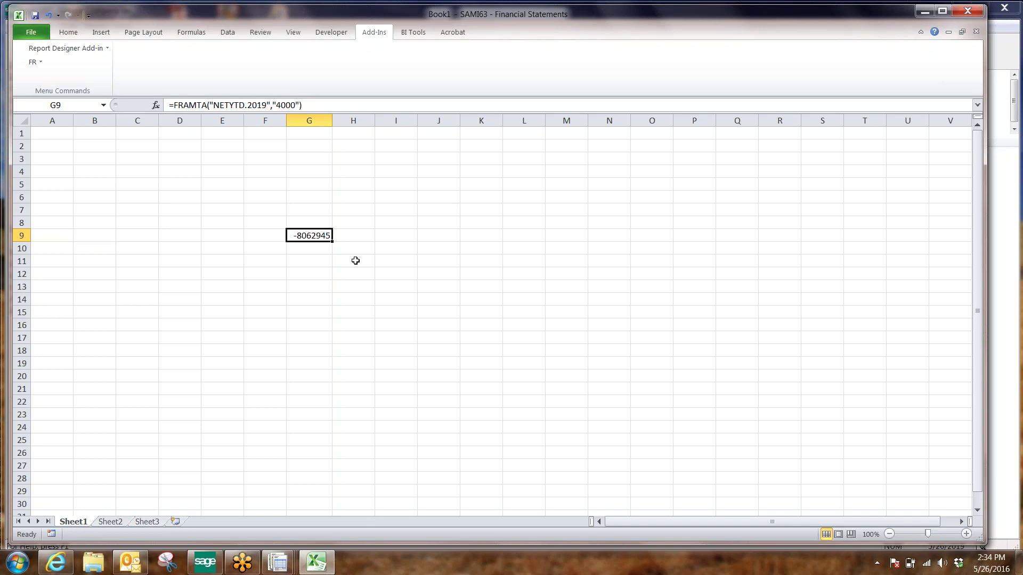
left_click_drag(267, 105, 247, 105)
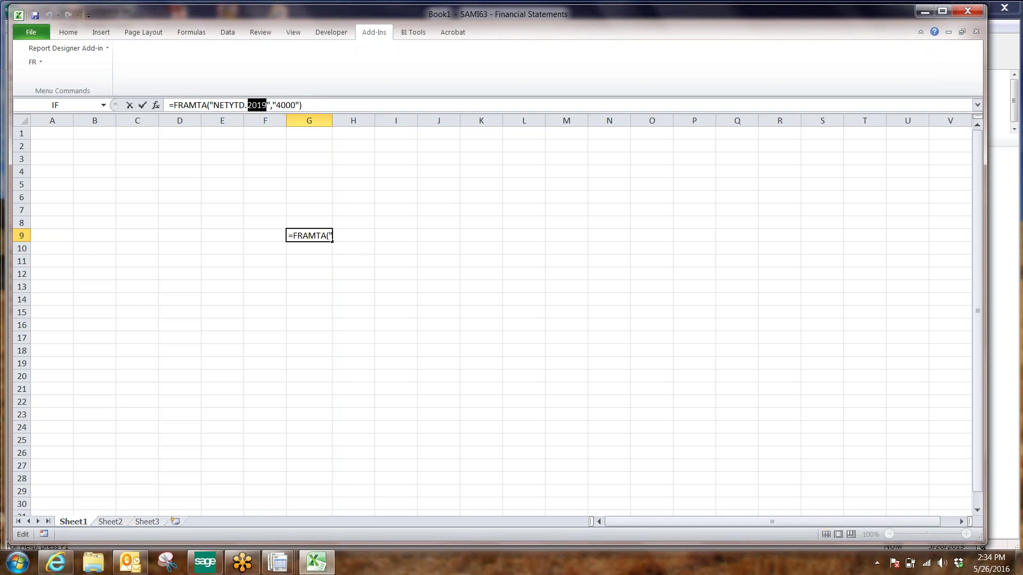
left_click(368, 234)
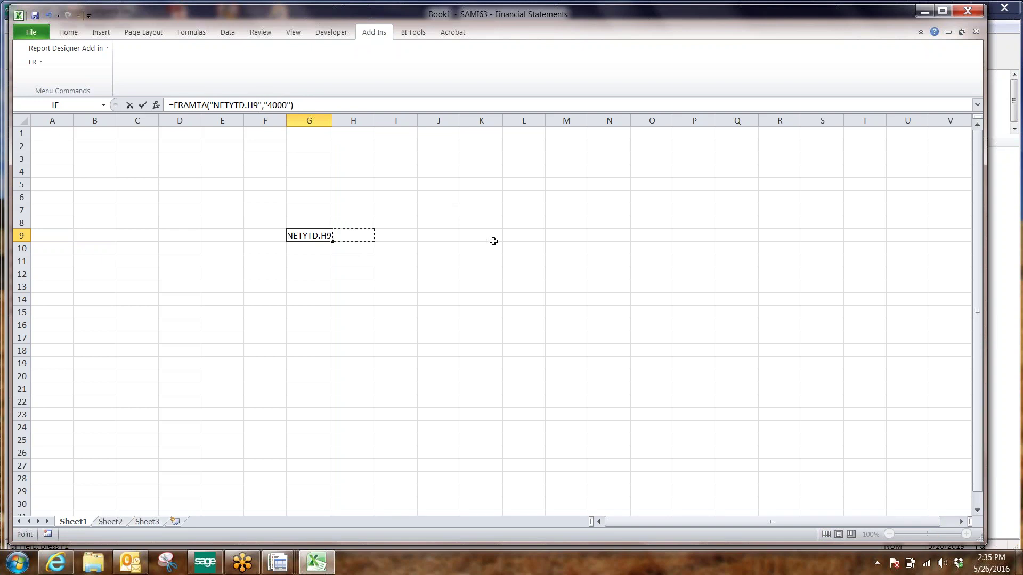
key("Escape")
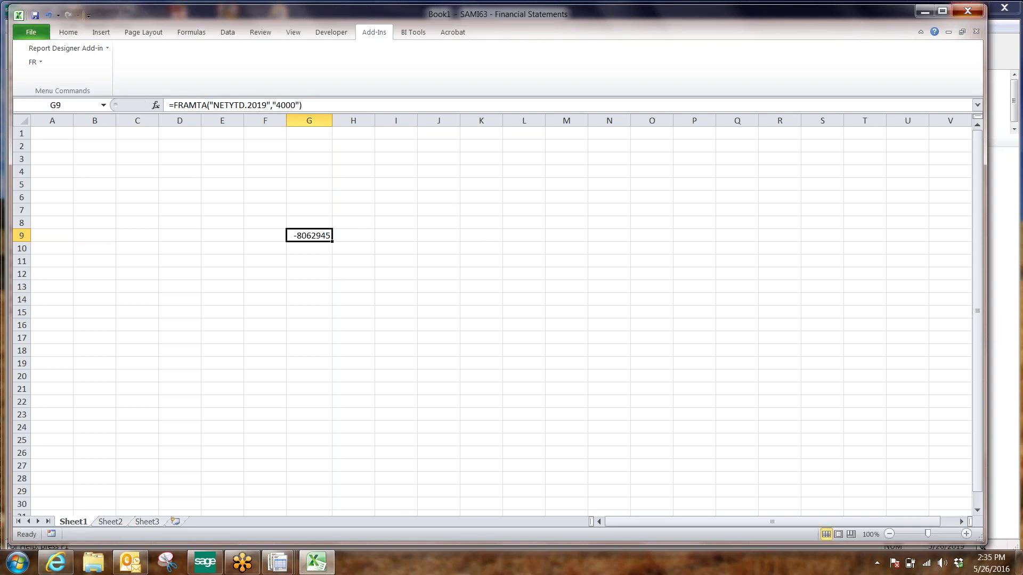
Close the Book1 workbook with Excel and exit the G/L Statement Designer
left_click(967, 11)
left_click(505, 297)
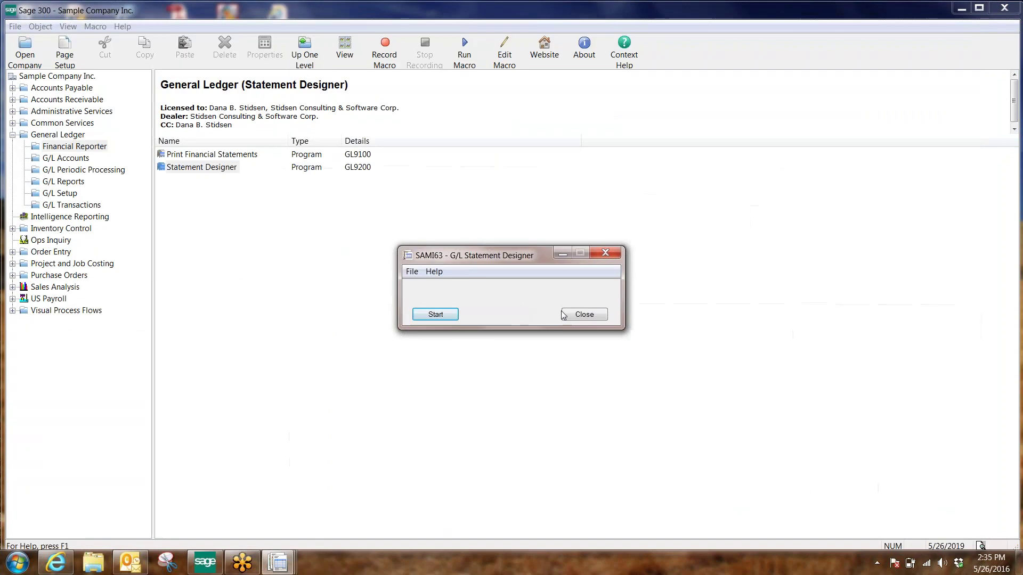
left_click(567, 314)
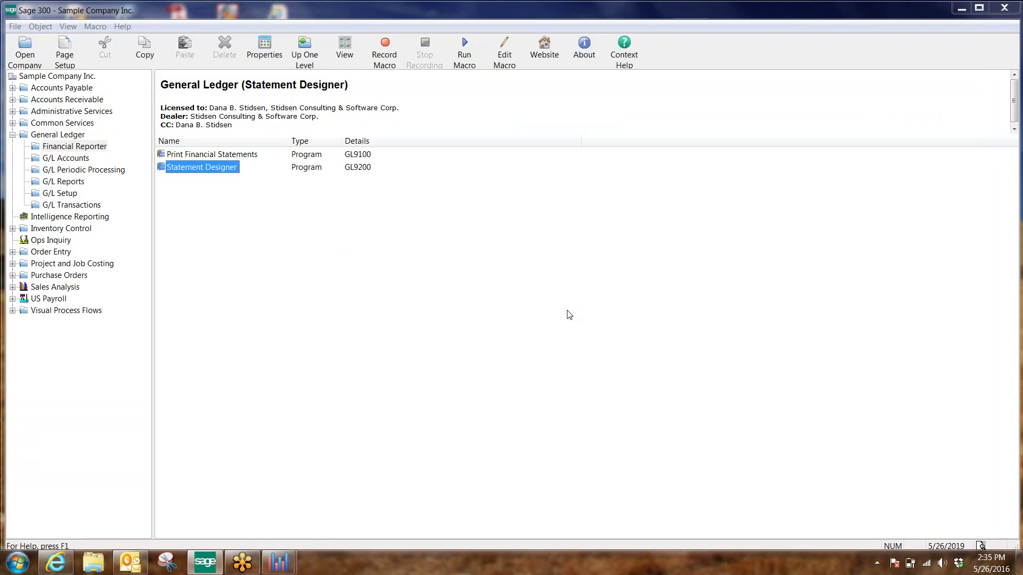
mouse_move(270, 569)
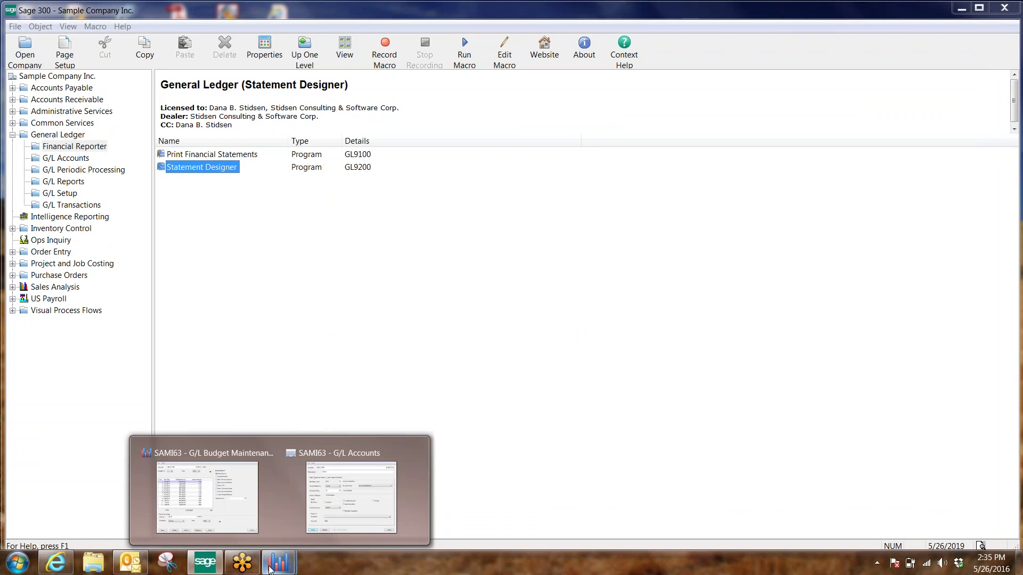